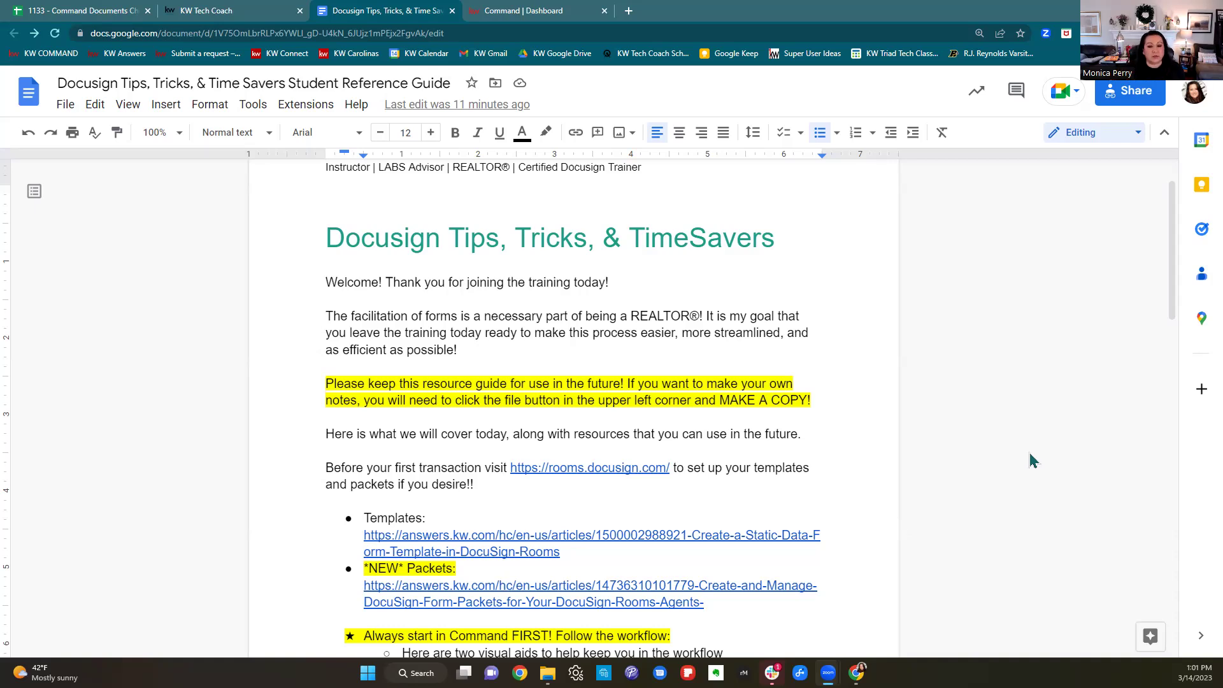
Review the *NEW* Packets note and its link on the Command page.
{"action": "scroll", "coordinate": [871, 425], "scroll_direction": "down", "scroll_amount": 1}
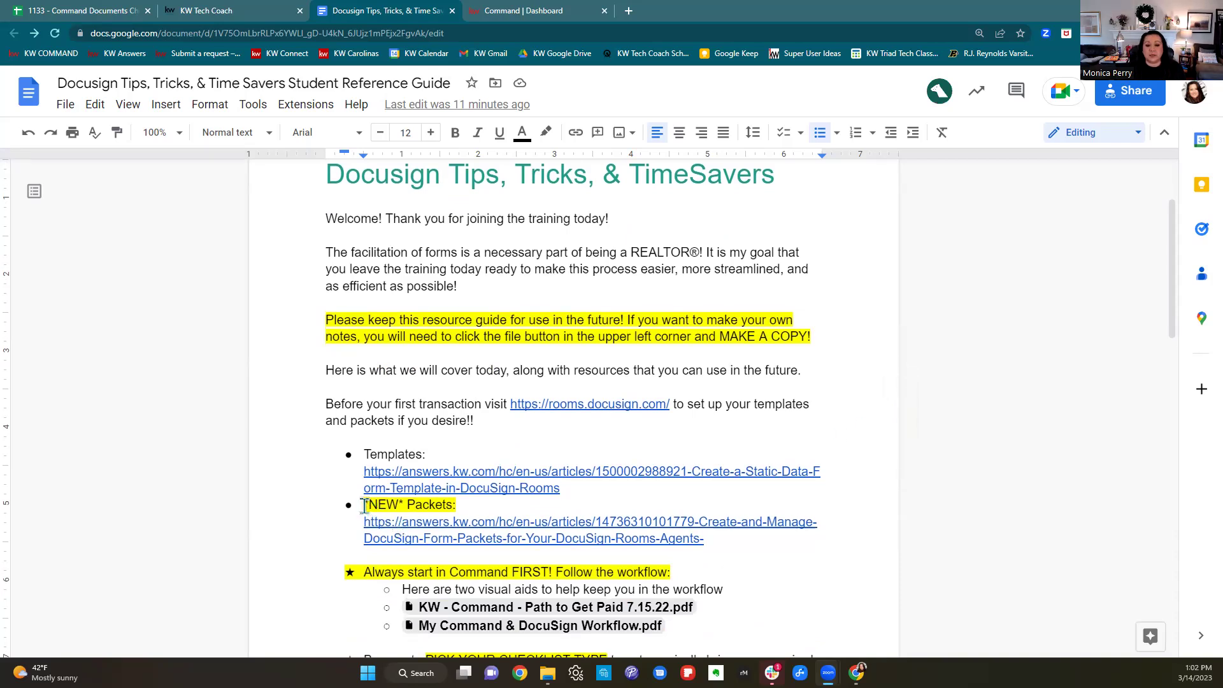
{"action": "left_click_drag", "start_coordinate": [364, 505], "coordinate": [781, 552]}
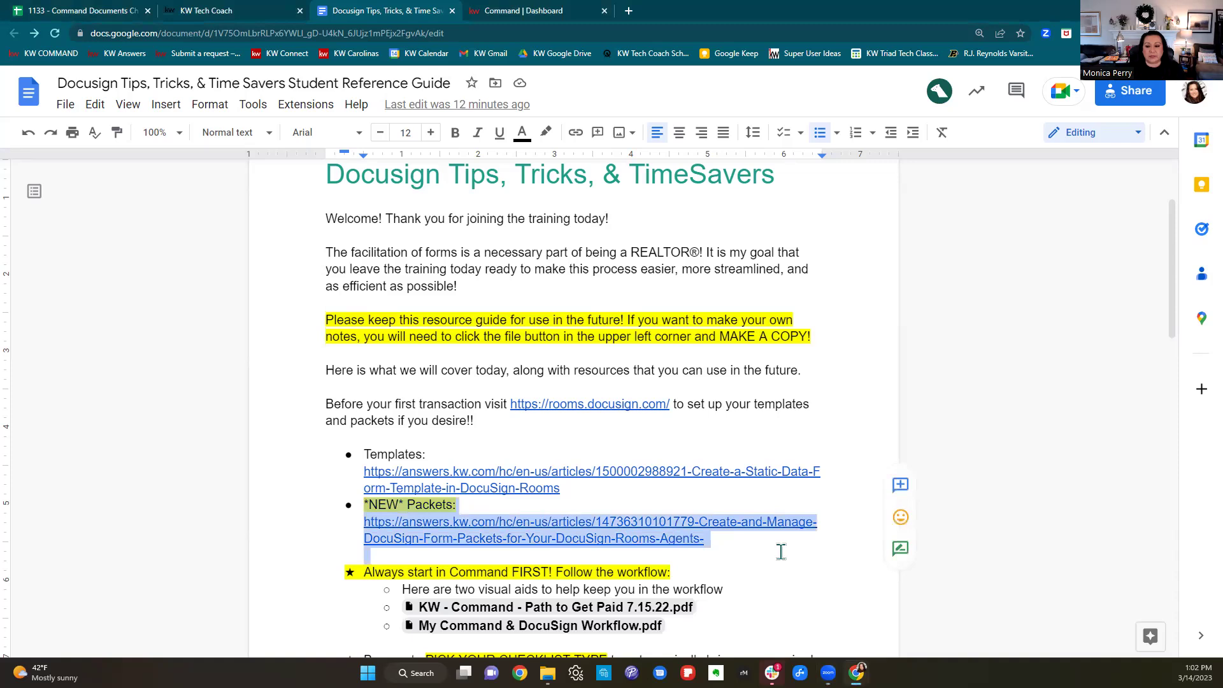
{"action": "left_click", "coordinate": [1032, 423]}
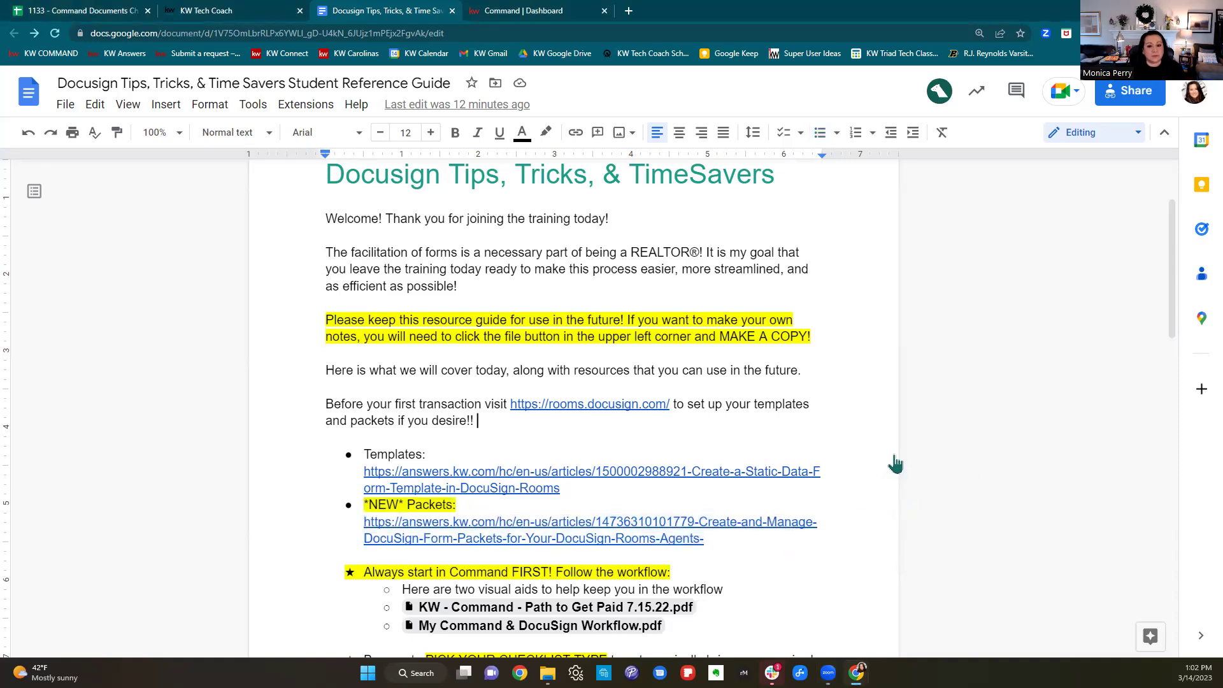
{"action": "scroll", "coordinate": [820, 472], "scroll_direction": "up", "scroll_amount": 1}
{"action": "scroll", "coordinate": [819, 472], "scroll_direction": "up", "scroll_amount": 2}
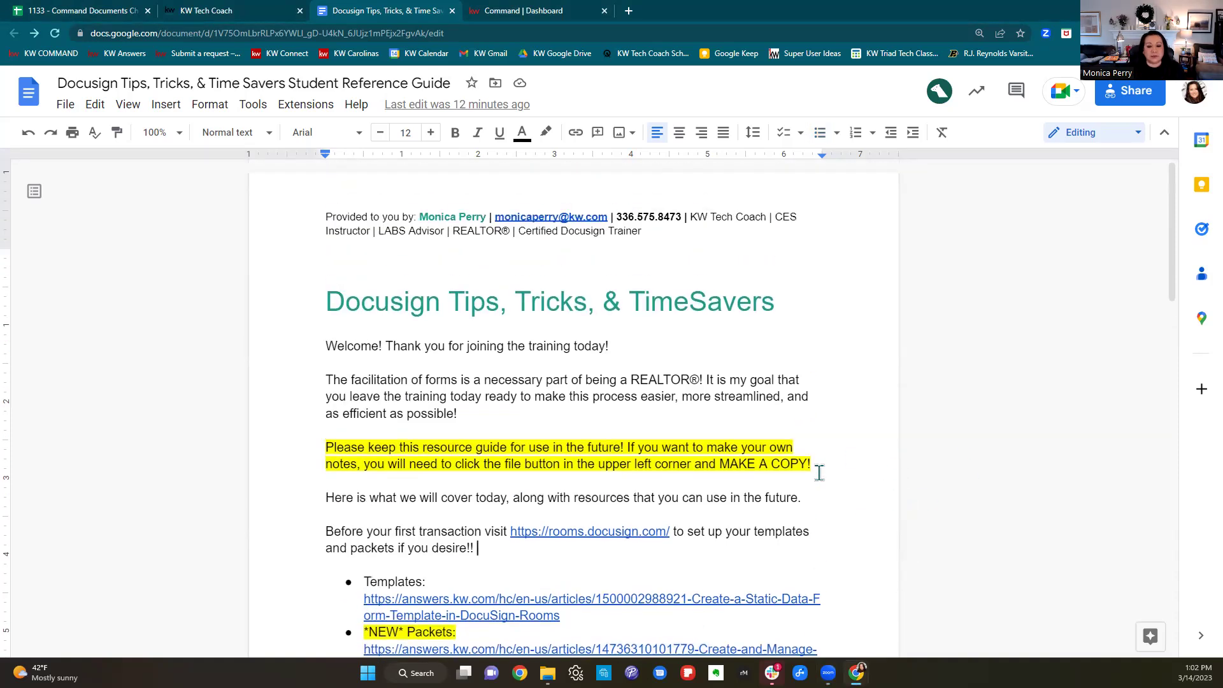
{"action": "scroll", "coordinate": [820, 472], "scroll_direction": "down", "scroll_amount": 2}
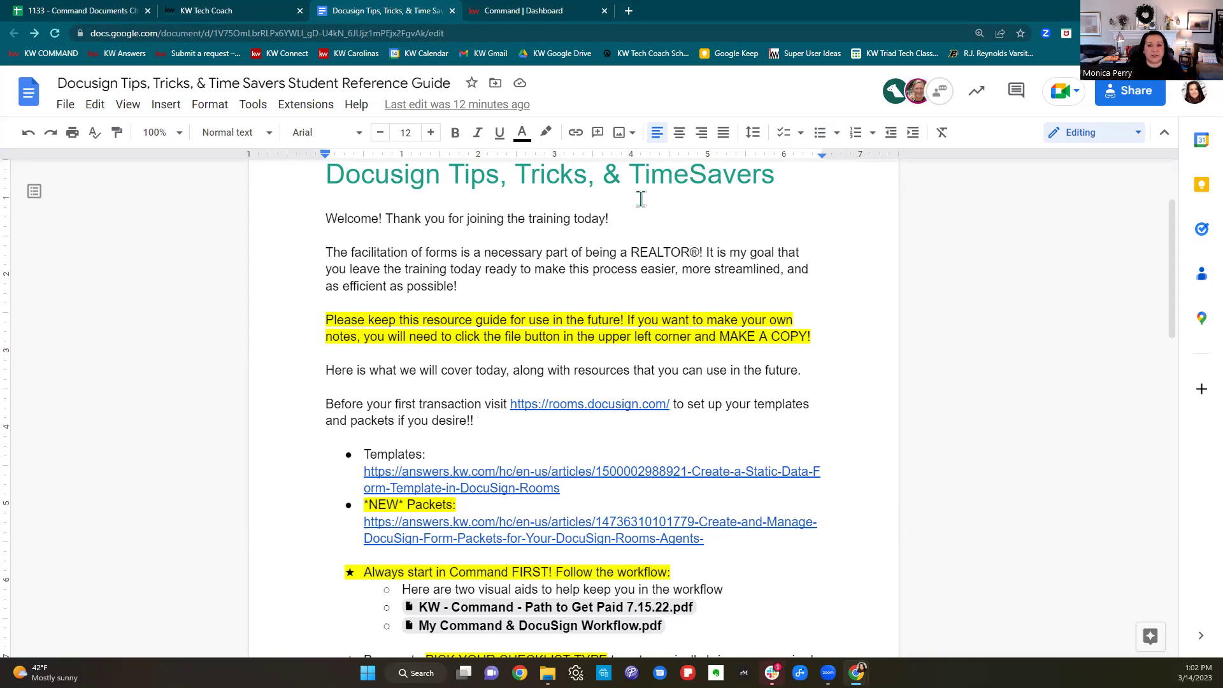
From the Command dashboard, go to rooms.docusign.com in a new Chrome tab.
{"action": "left_click", "coordinate": [571, 9]}
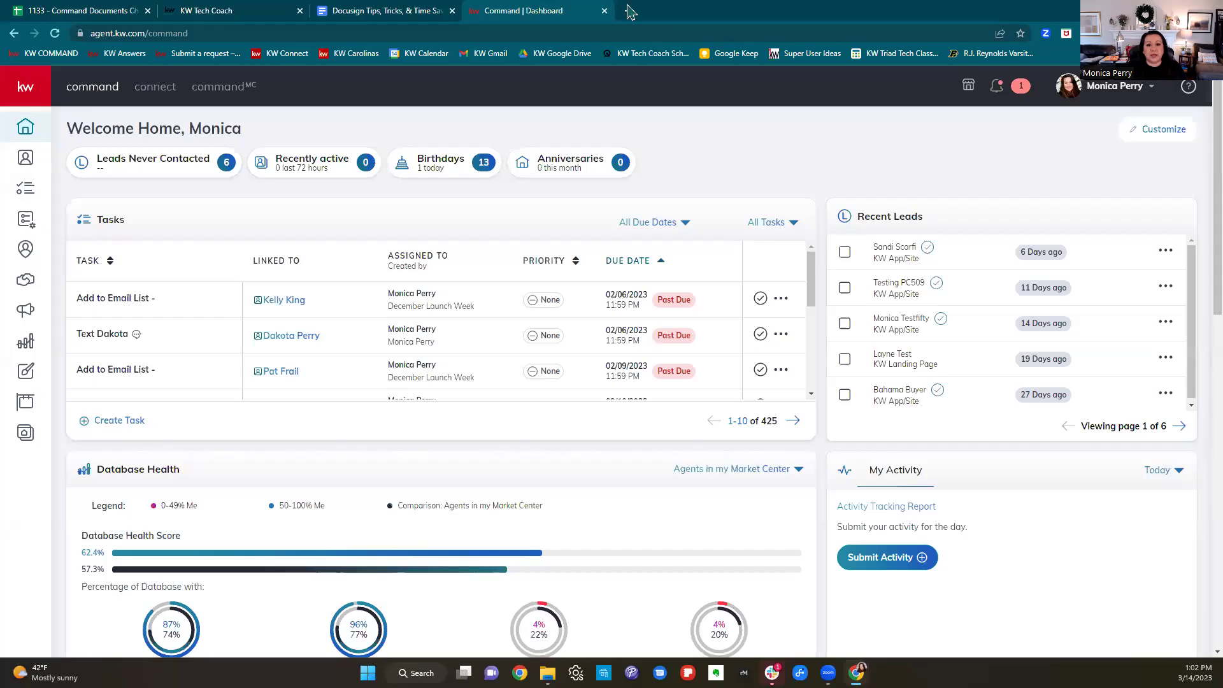
{"action": "left_click", "coordinate": [629, 11]}
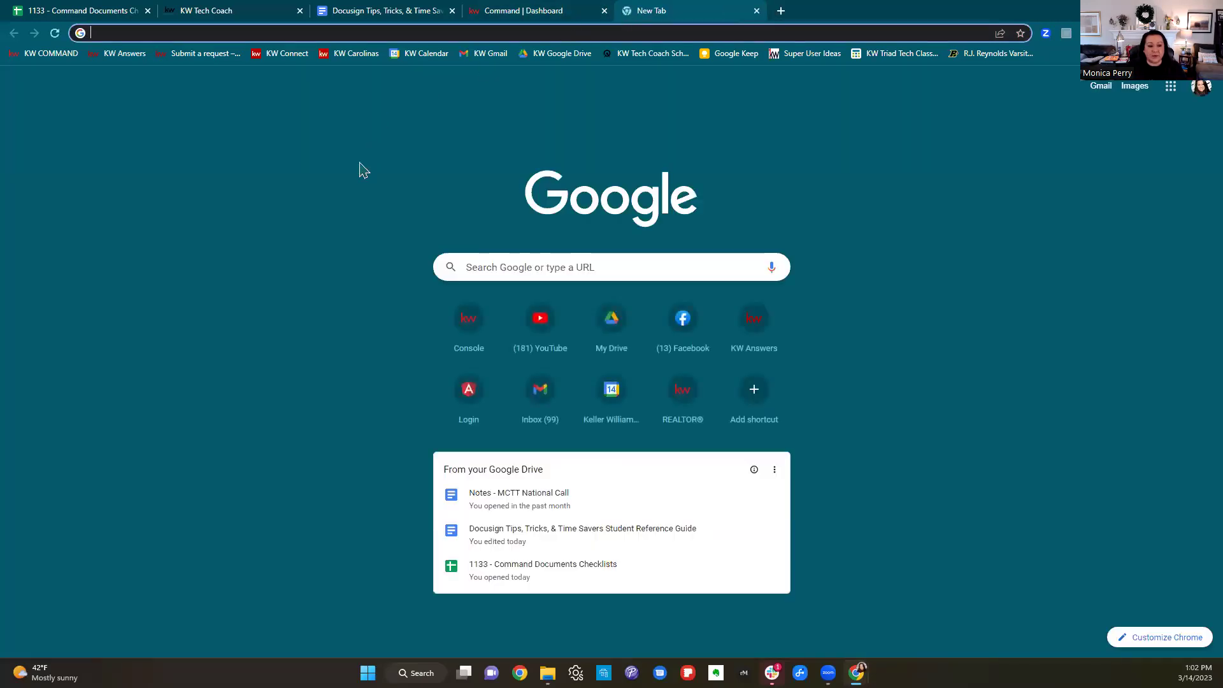
{"action": "type", "text": "rooms"}
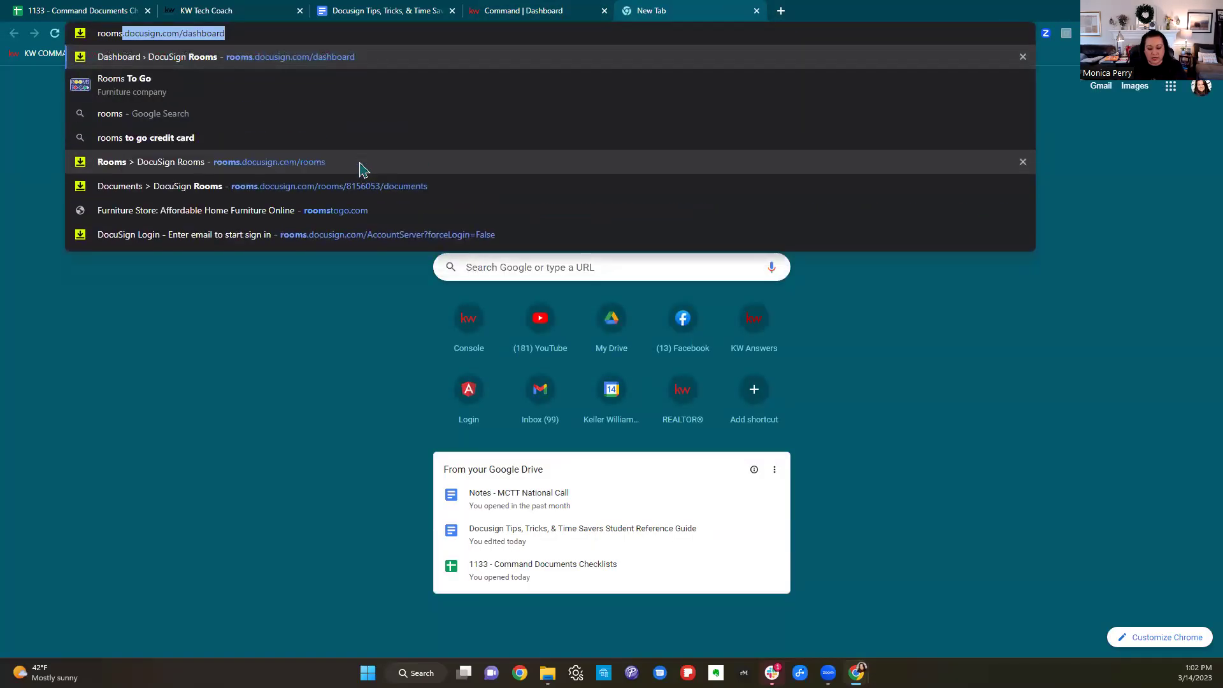
{"action": "type", "text": ".docuign"}
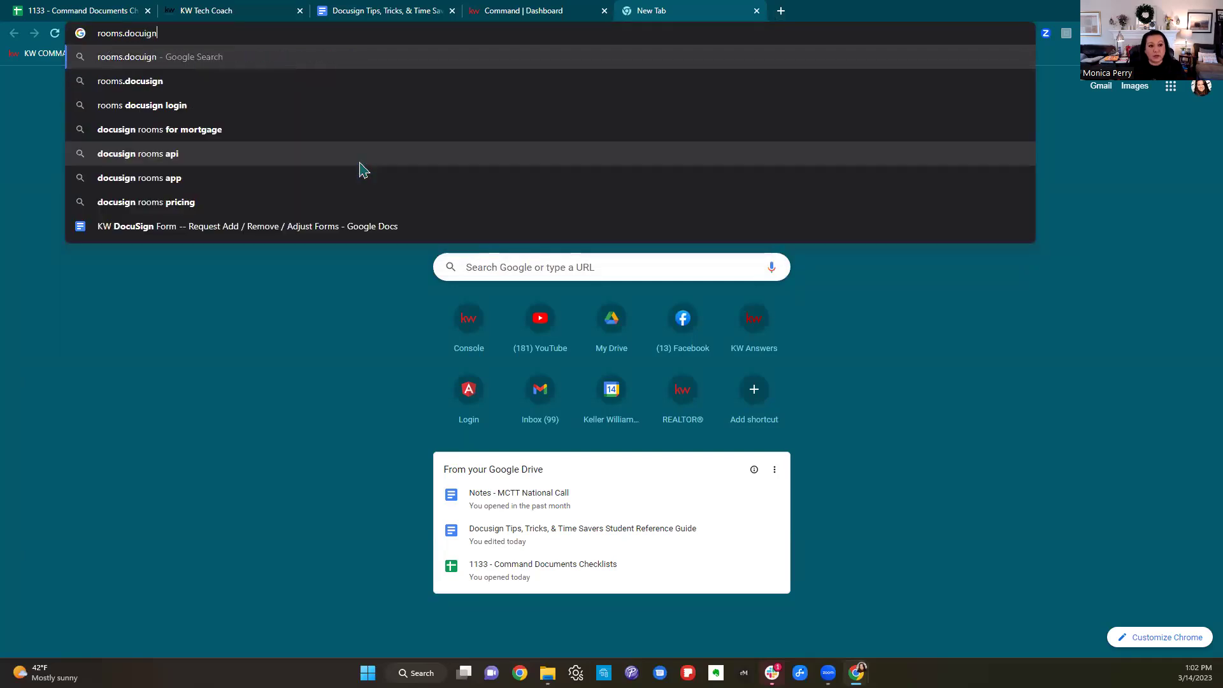
{"action": "key", "text": "BackSpace"}
{"action": "key", "text": "BackSpace"}
{"action": "key", "text": "BackSpace"}
{"action": "type", "text": "sign."}
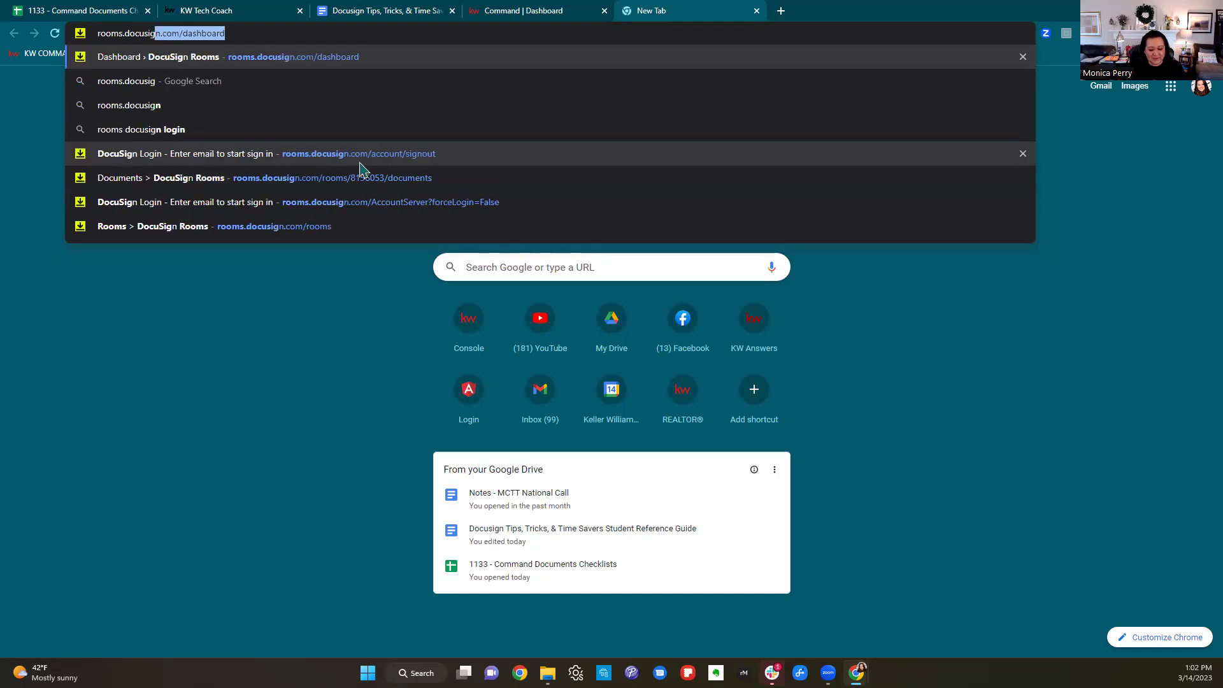
{"action": "type", "text": "com"}
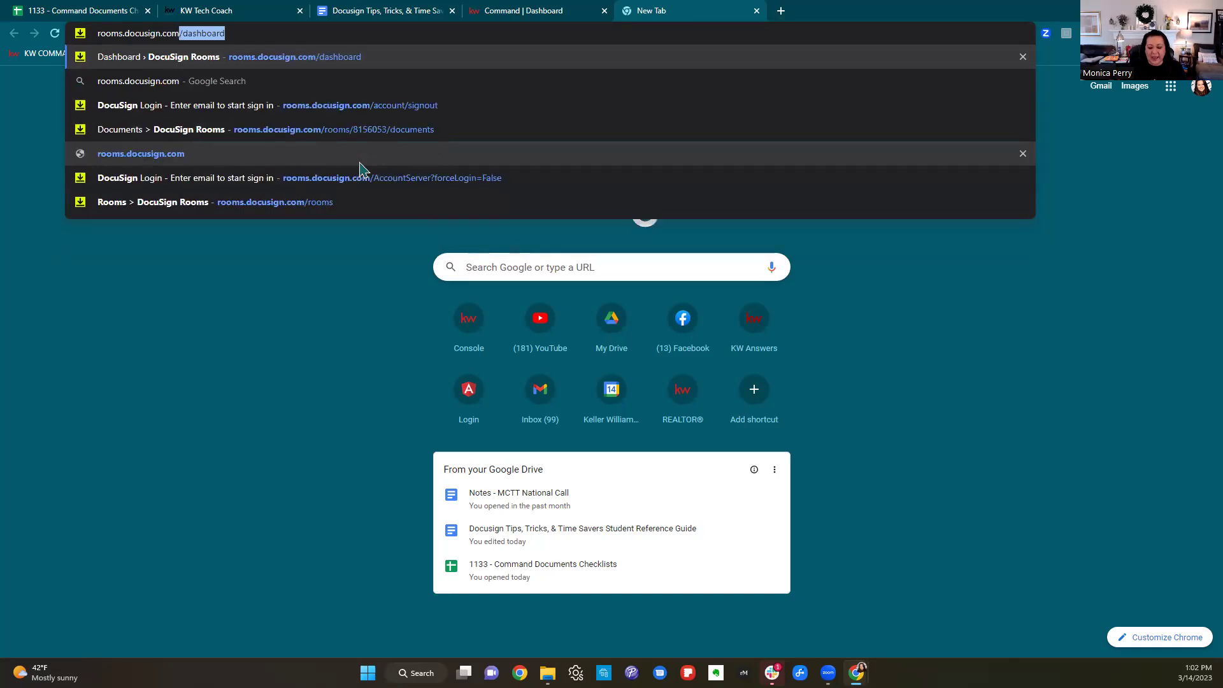
{"action": "key", "text": "BackSpace"}
{"action": "key", "text": "Return"}
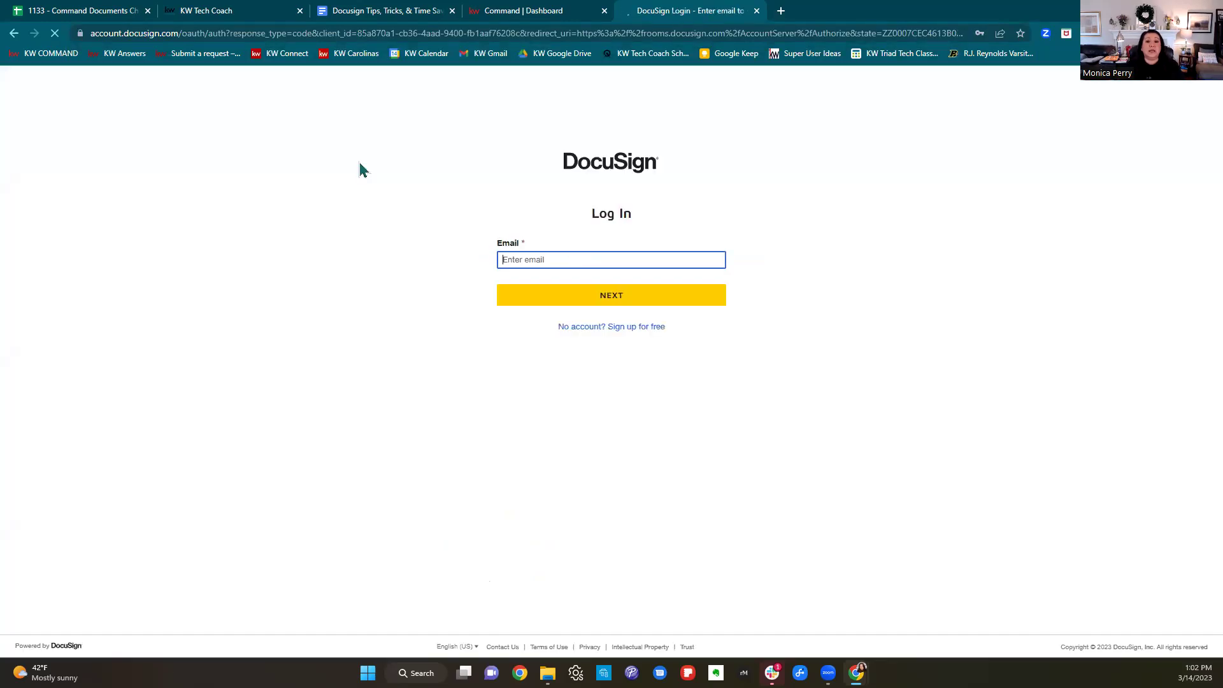
Submit the account e-mail and log in to DocuSign Rooms with the saved password.
{"action": "left_click", "coordinate": [665, 298]}
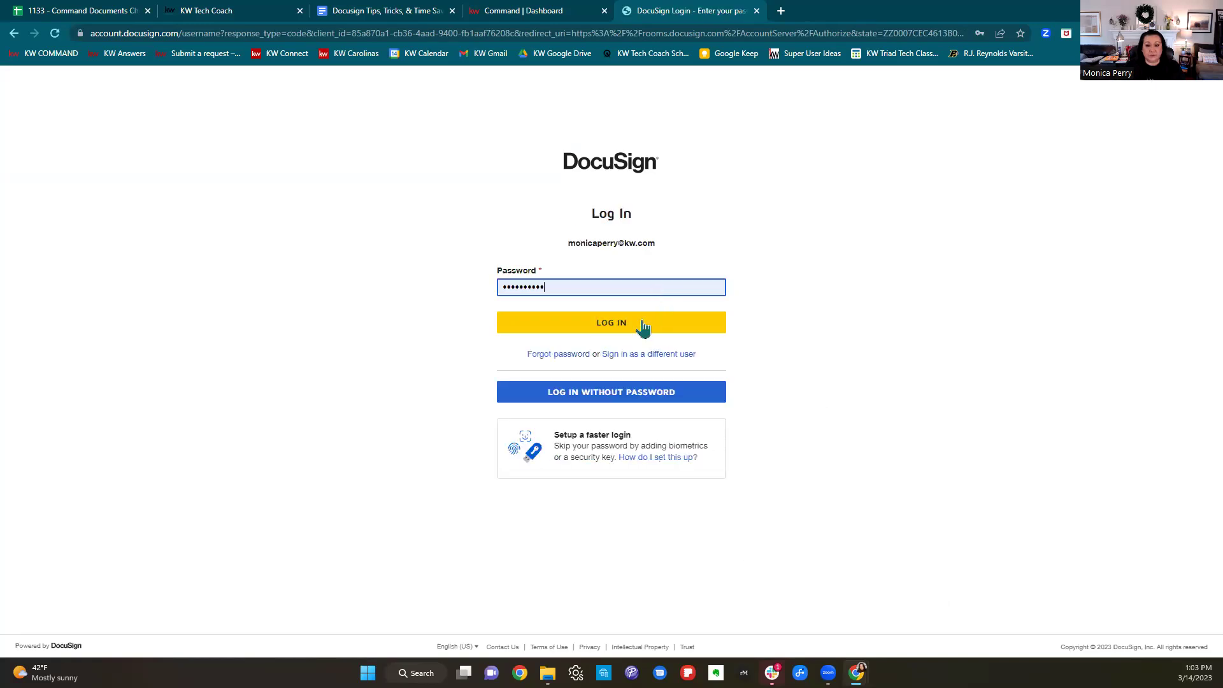
{"action": "left_click", "coordinate": [642, 327]}
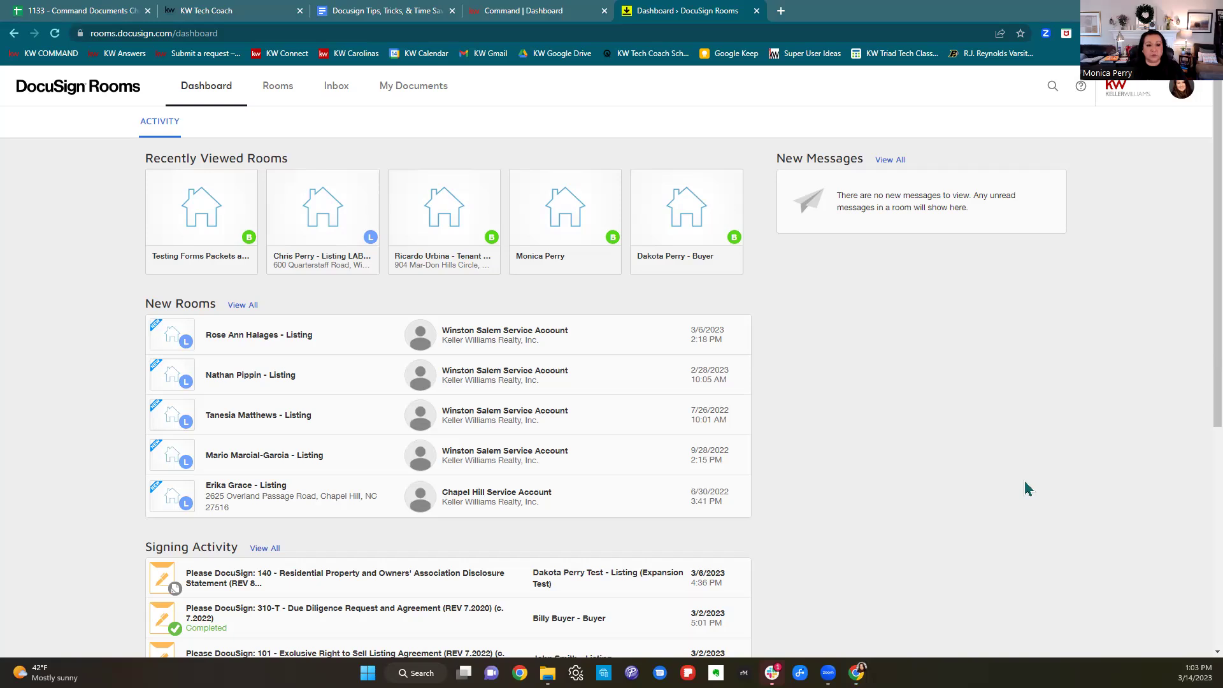
Open My Documents and browse the 30 saved packets and 250 NCAR forms.
{"action": "left_click", "coordinate": [425, 96]}
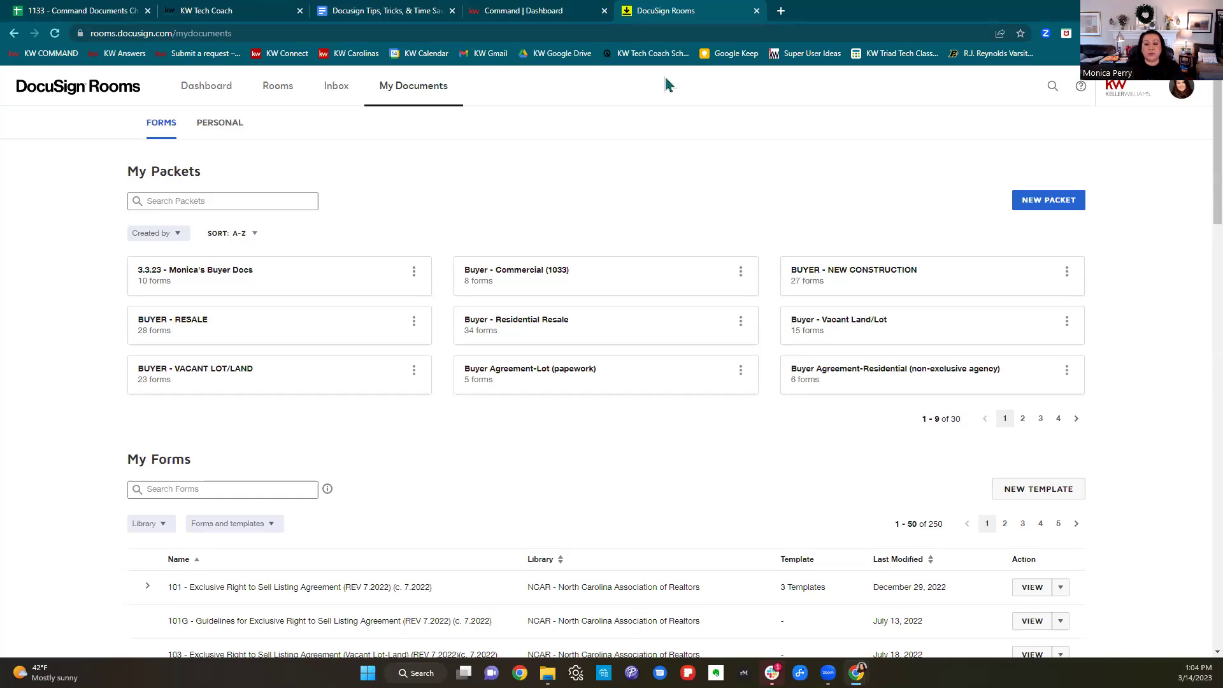
{"action": "scroll", "coordinate": [757, 428], "scroll_direction": "down", "scroll_amount": 3}
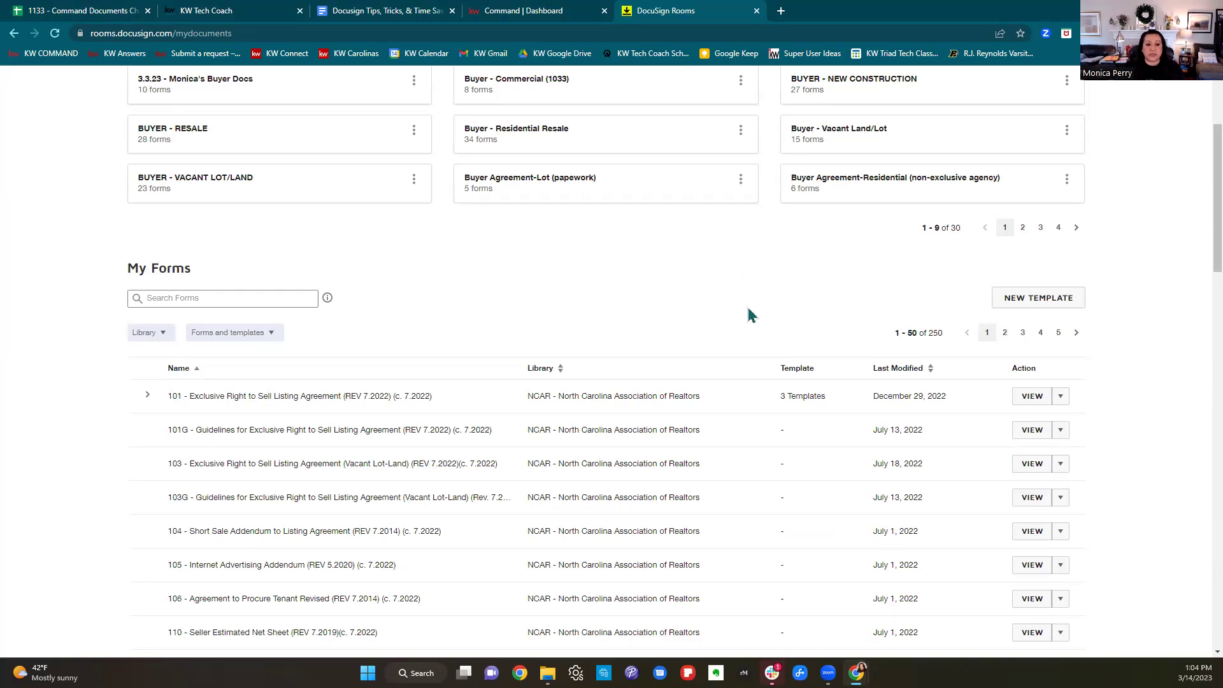
{"action": "scroll", "coordinate": [749, 315], "scroll_direction": "down", "scroll_amount": 1}
{"action": "scroll", "coordinate": [750, 314], "scroll_direction": "up", "scroll_amount": 4}
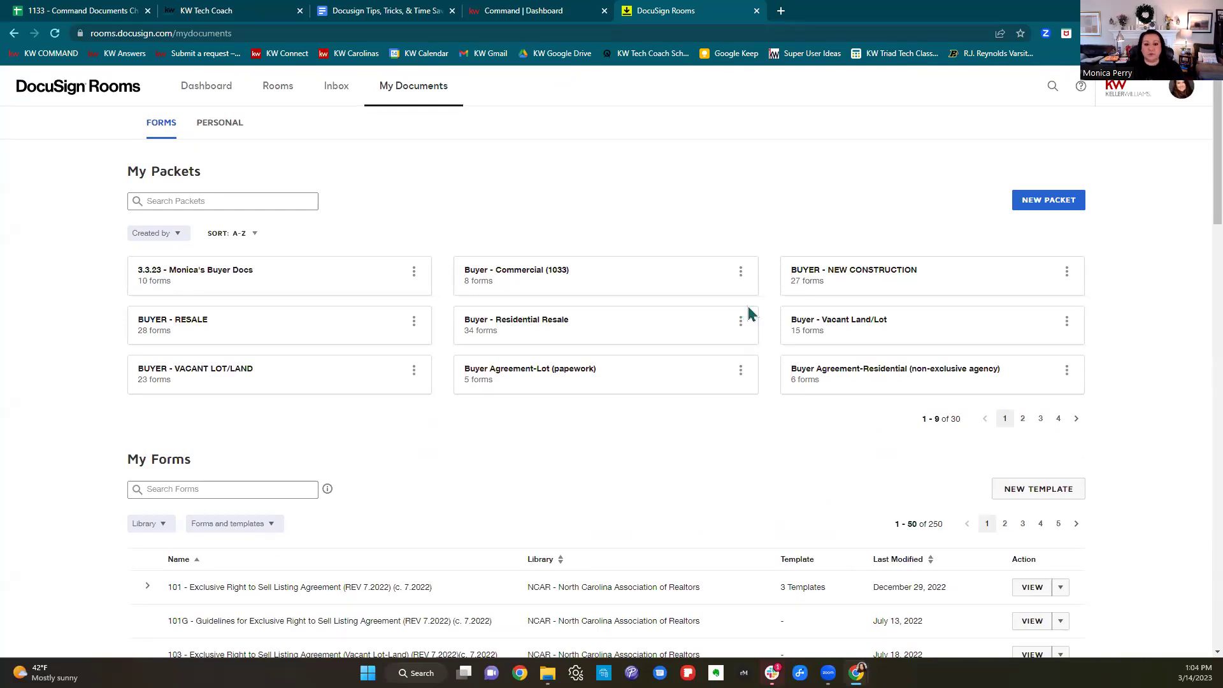
{"action": "scroll", "coordinate": [975, 423], "scroll_direction": "down", "scroll_amount": 4}
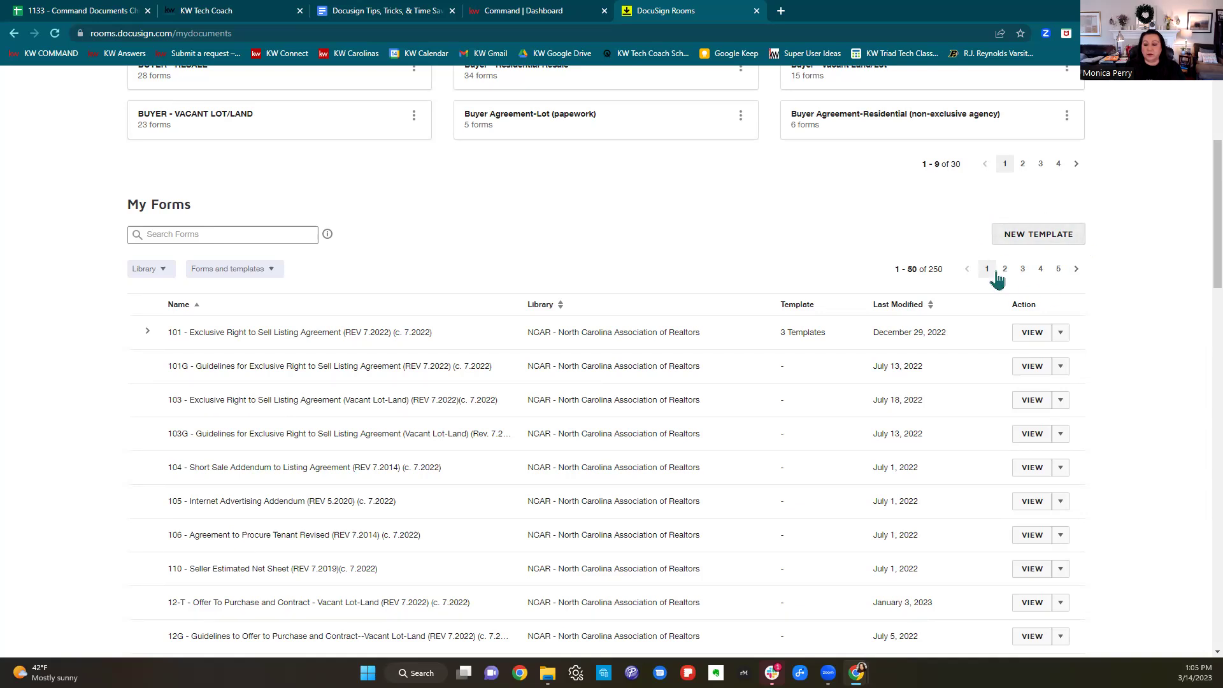
Start a new template from the KWRE Buyer Forms packet using 201 Exclusive Buyer Agency Agreement.
{"action": "left_click", "coordinate": [1070, 243]}
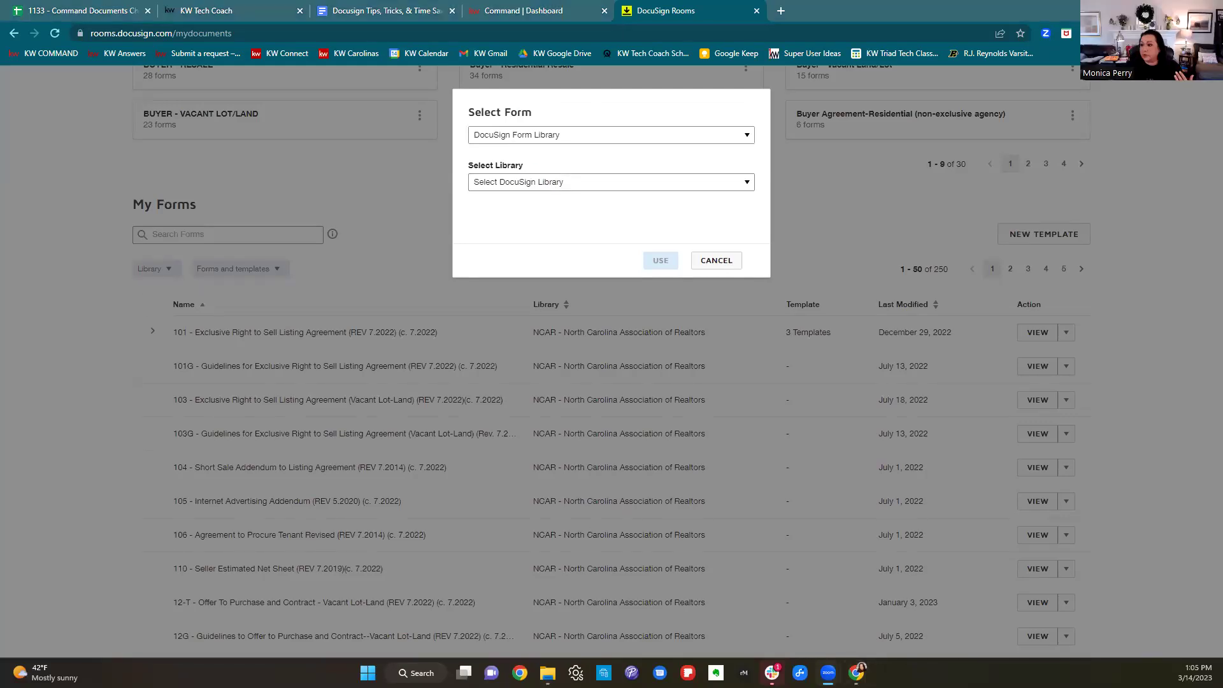
{"action": "left_click", "coordinate": [556, 141]}
{"action": "left_click", "coordinate": [554, 160]}
{"action": "left_click", "coordinate": [553, 182]}
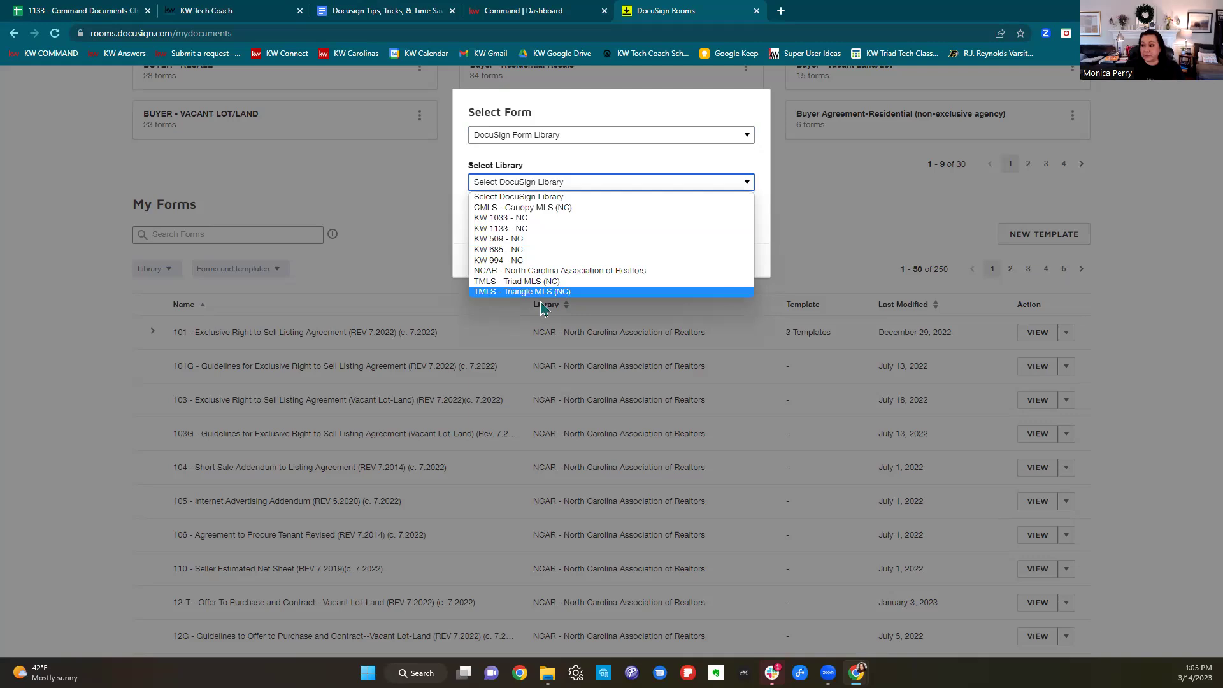
{"action": "left_click", "coordinate": [547, 138]}
{"action": "left_click", "coordinate": [547, 137]}
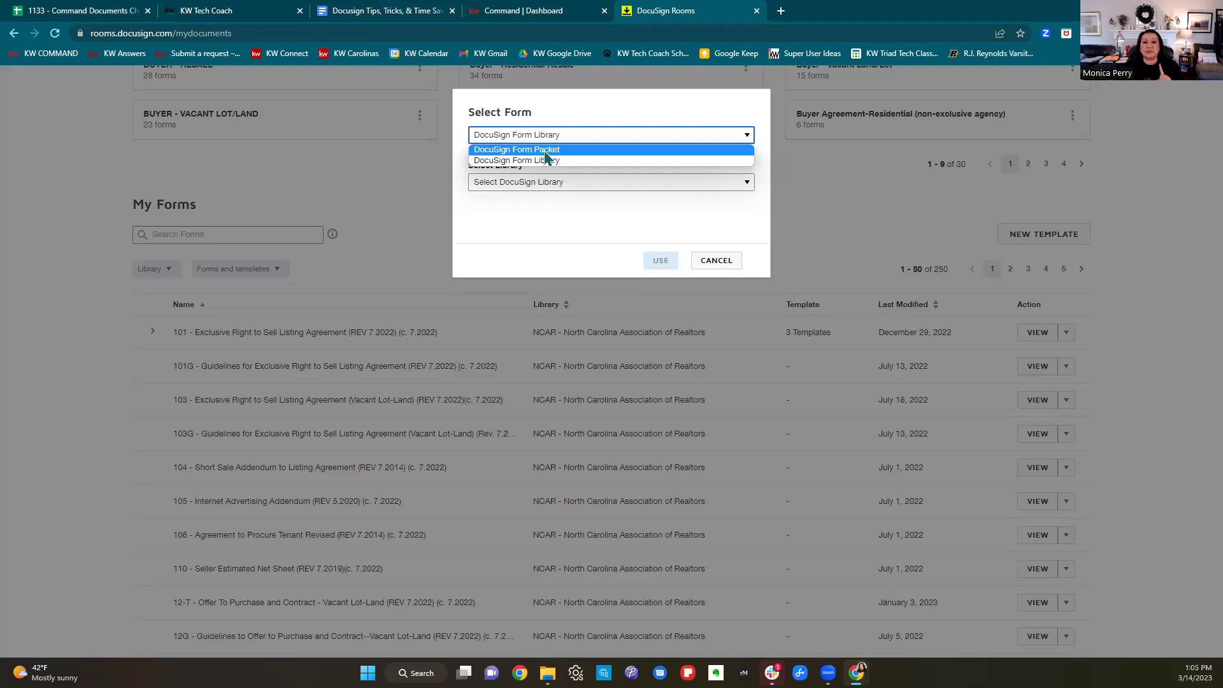
{"action": "left_click", "coordinate": [546, 151]}
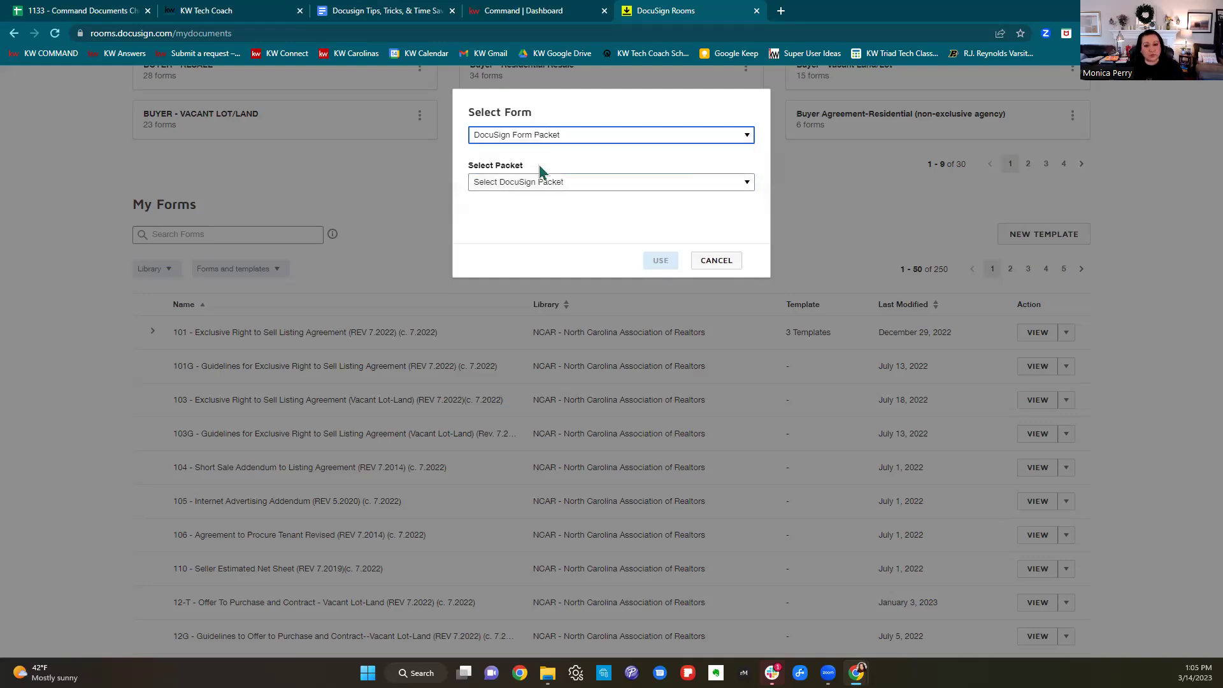
{"action": "left_click", "coordinate": [533, 184]}
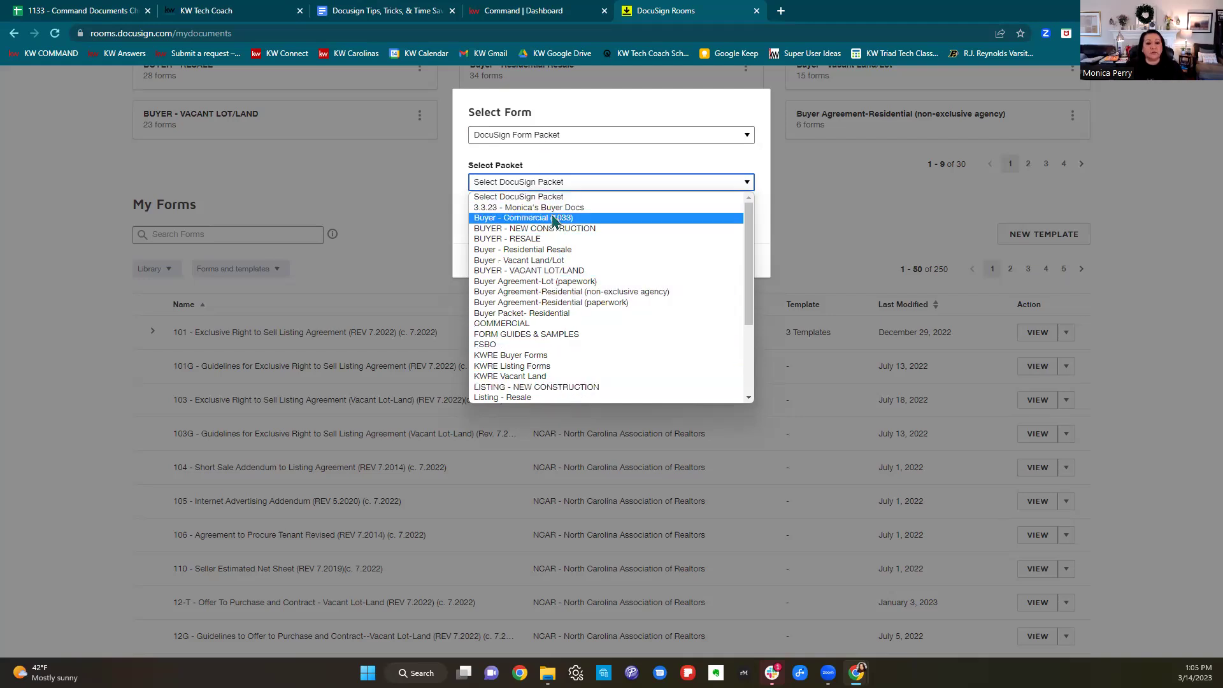
{"action": "left_click", "coordinate": [546, 355]}
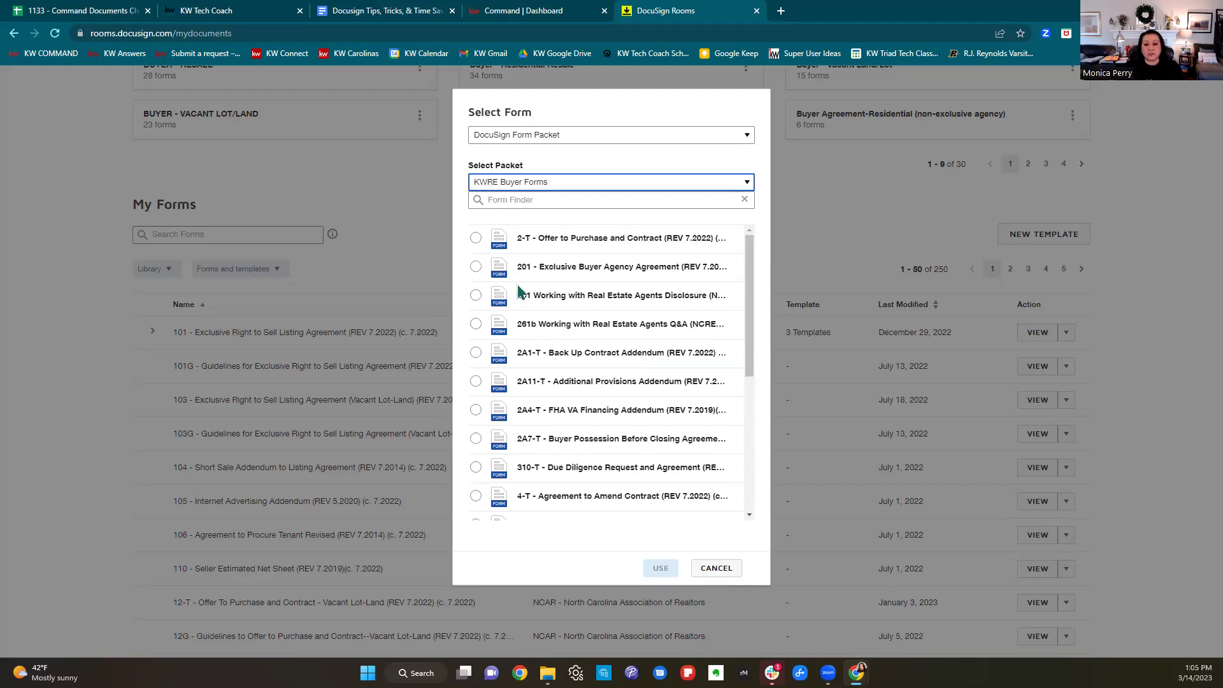
{"action": "left_click", "coordinate": [476, 267]}
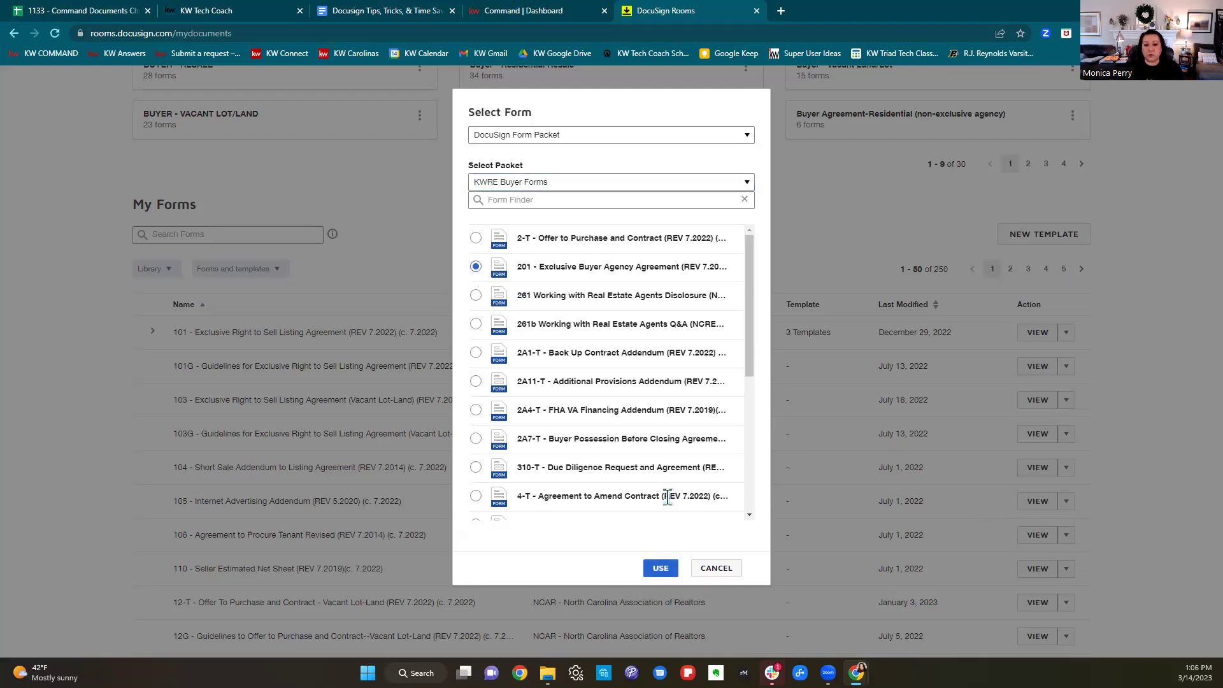
Use the chosen form and retitle the template to end with 'For a Normal Buyer 3.14.23'.
{"action": "left_click", "coordinate": [661, 570]}
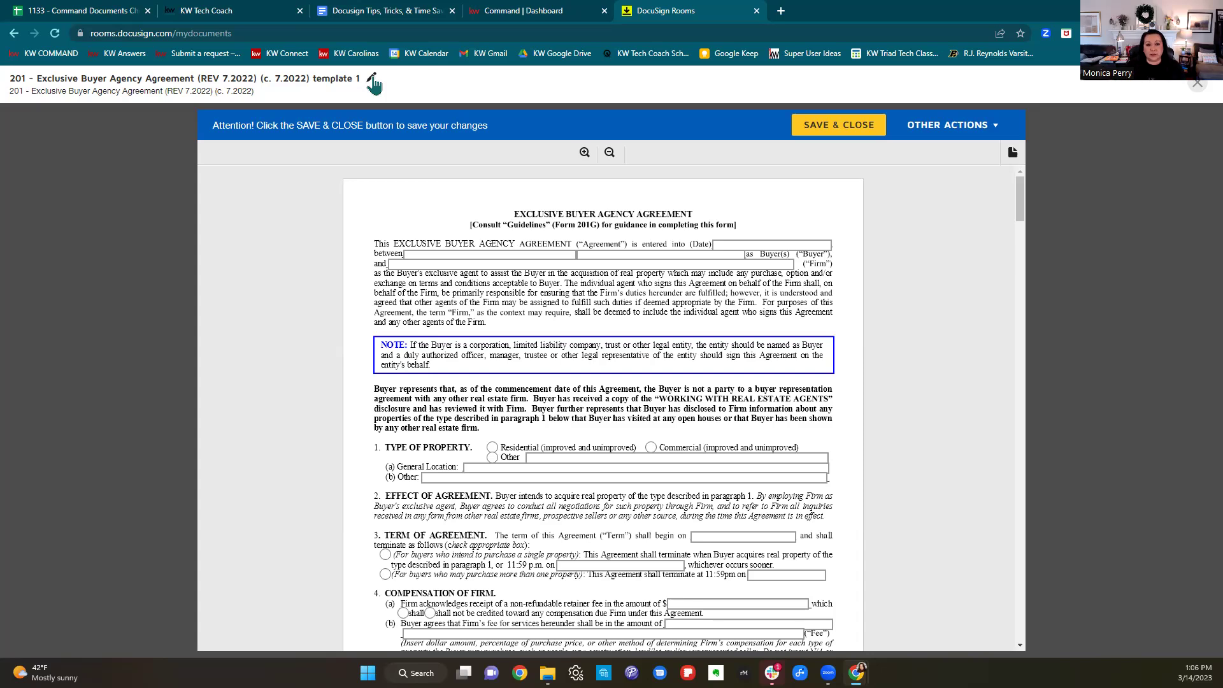
{"action": "left_click", "coordinate": [373, 80]}
{"action": "key", "text": "BackSpace"}
{"action": "key", "text": "BackSpace"}
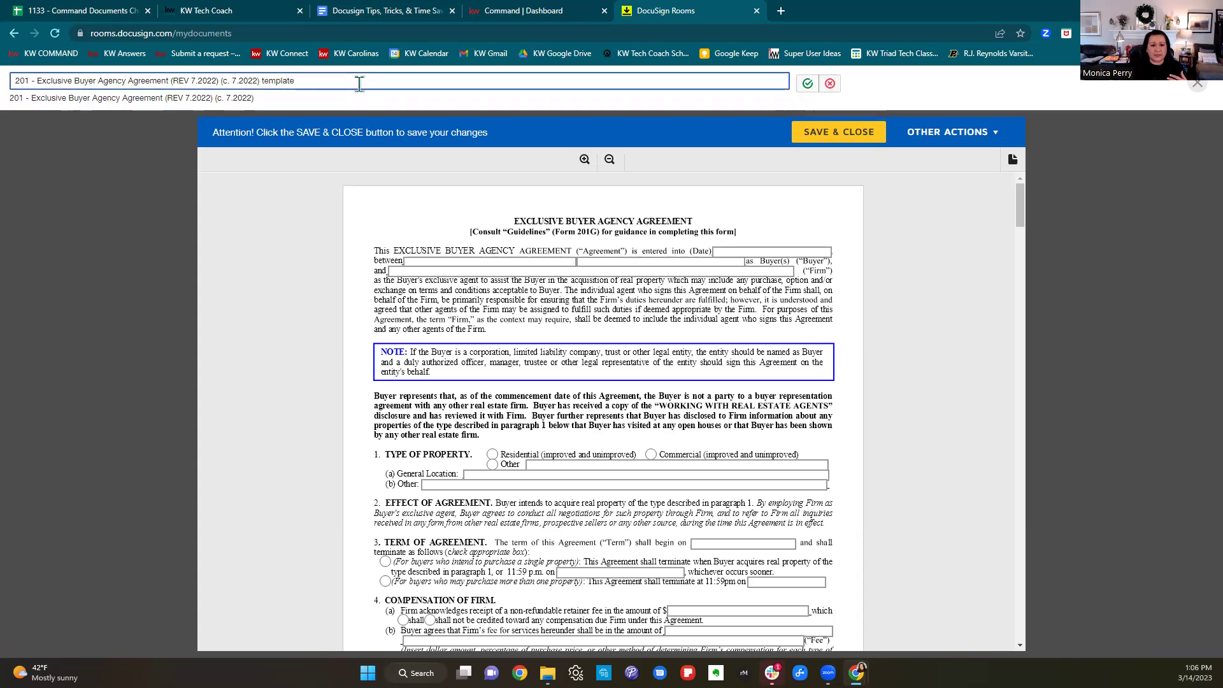
{"action": "key", "text": "BackSpace"}
{"action": "key", "text": "BackSpace"}
{"action": "key", "text": "BackSpace"}
{"action": "key", "text": "BackSpace"}
{"action": "key", "text": "BackSpace"}
{"action": "key", "text": "BackSpace"}
{"action": "key", "text": "BackSpace"}
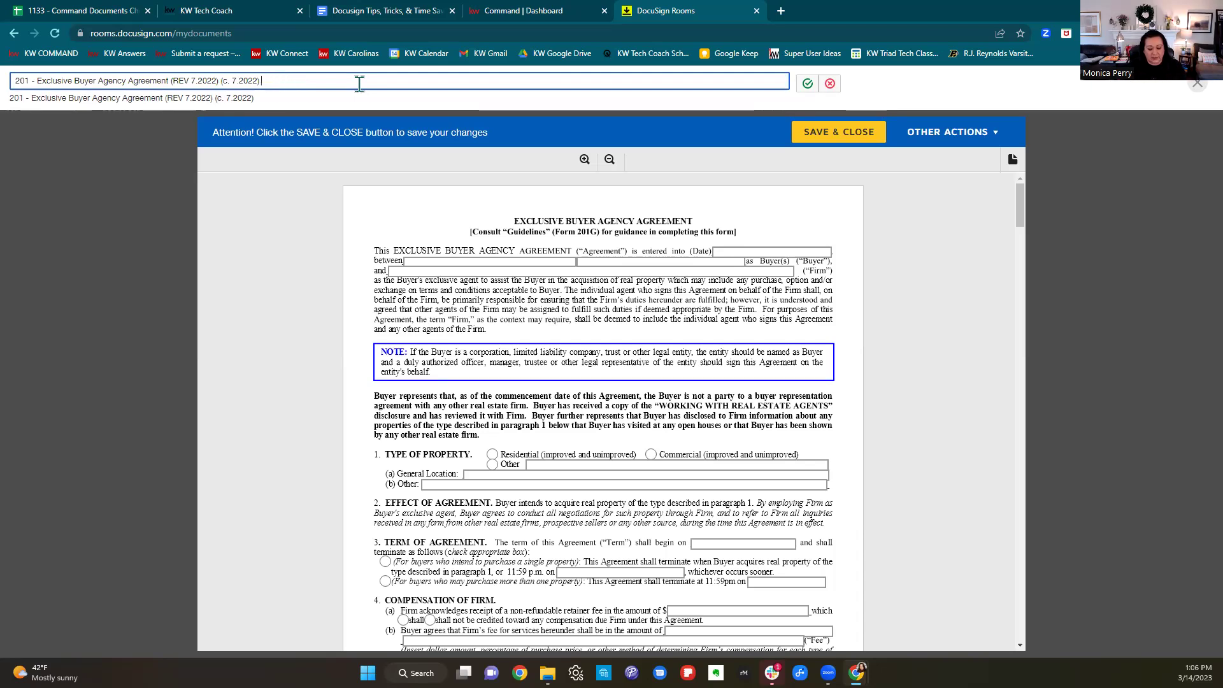
{"action": "type", "text": "For a Normal Buyer 3.14.23"}
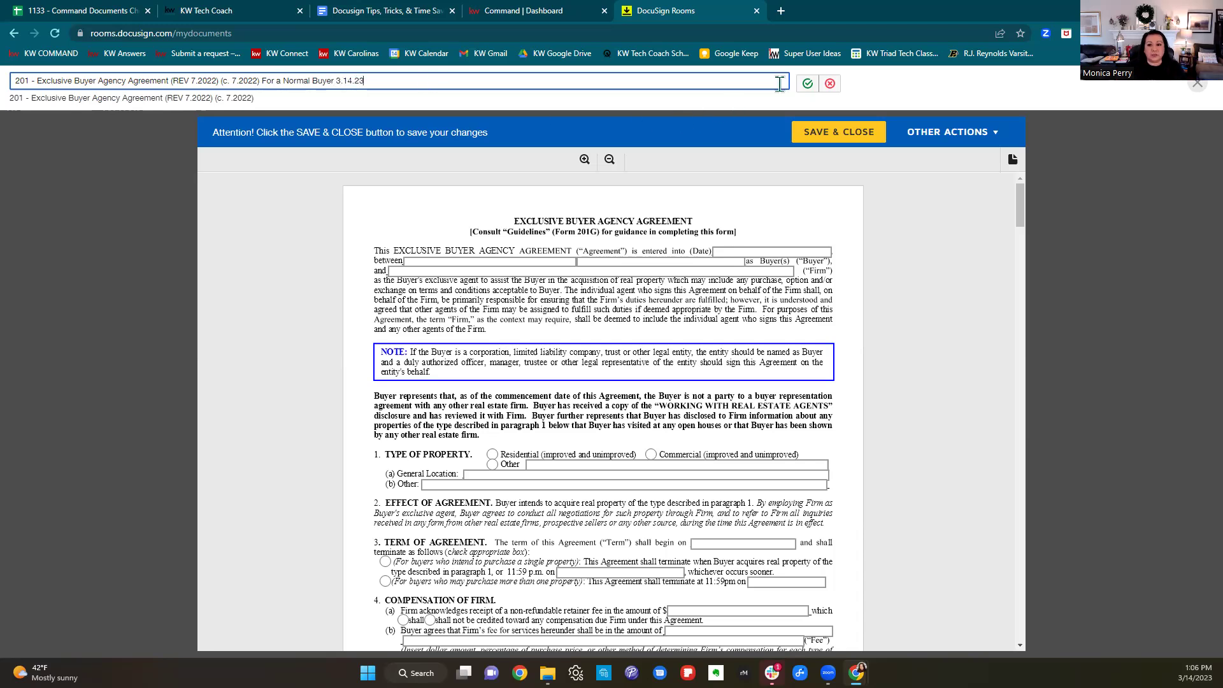
{"action": "left_click", "coordinate": [807, 86]}
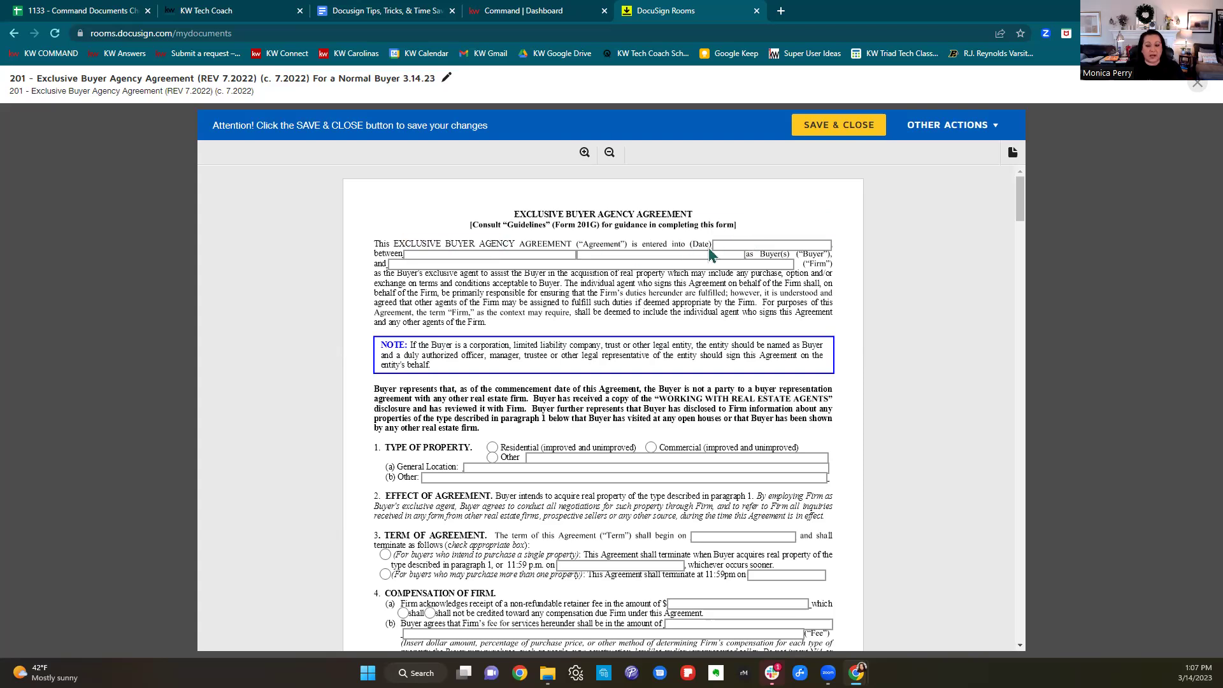
Enter the firm as 'Keller Williams Realty Elite' and mark the property type Residential.
{"action": "left_click", "coordinate": [497, 264]}
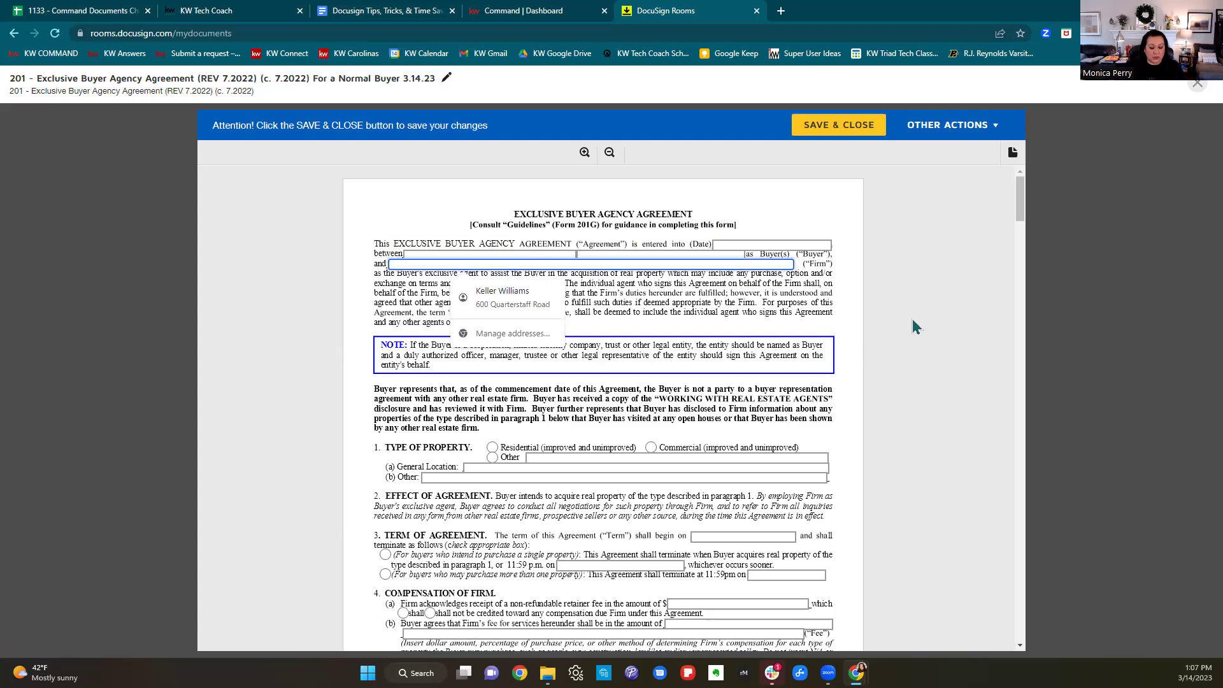
{"action": "type", "text": "Keller Williams"}
{"action": "type", "text": "s"}
{"action": "key", "text": "BackSpace"}
{"action": "type", "text": "s "}
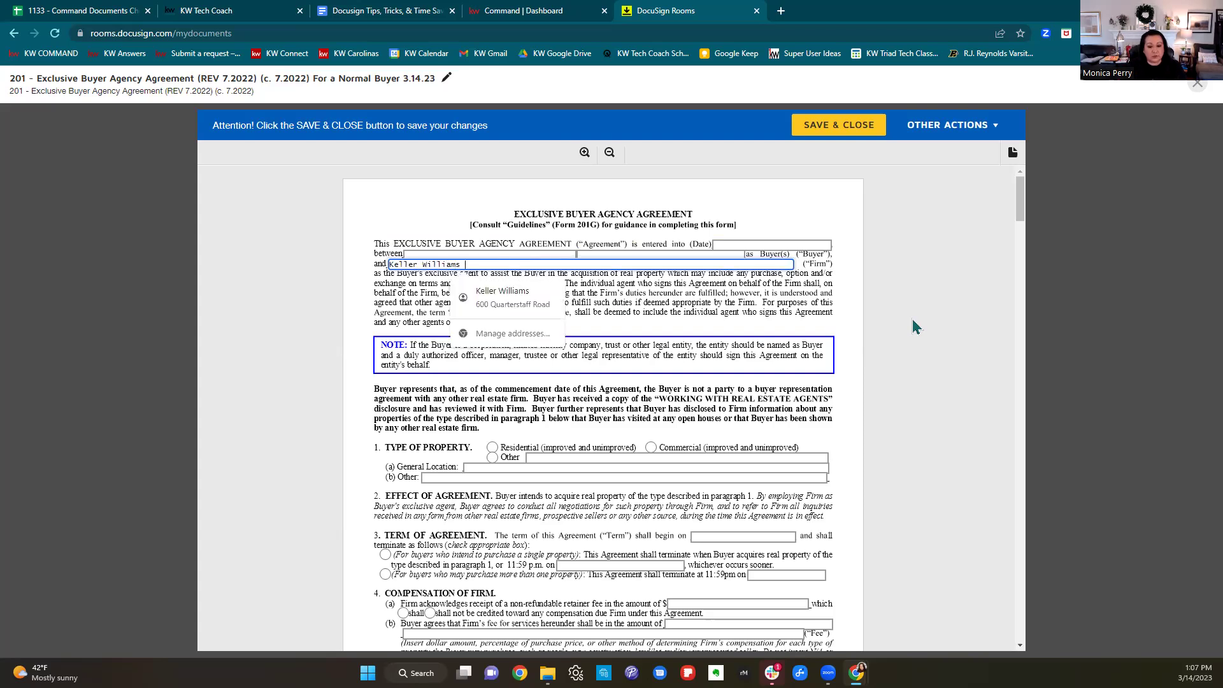
{"action": "type", "text": "Realty Elite"}
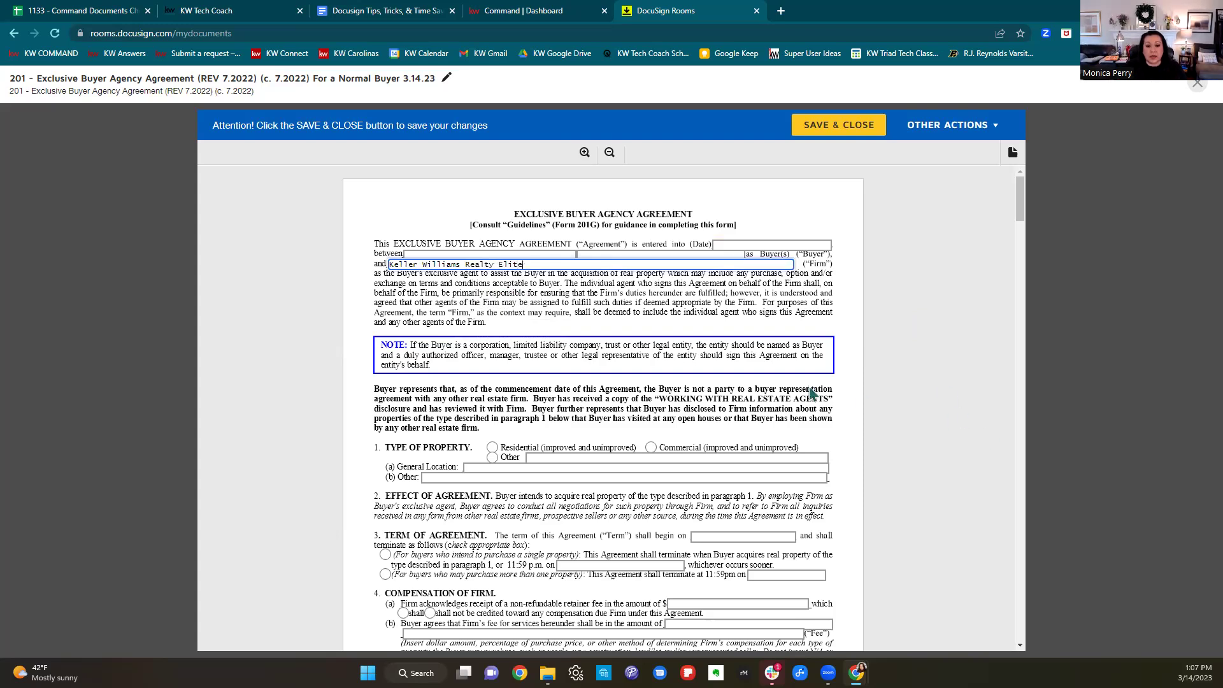
{"action": "scroll", "coordinate": [813, 393], "scroll_direction": "down", "scroll_amount": 2}
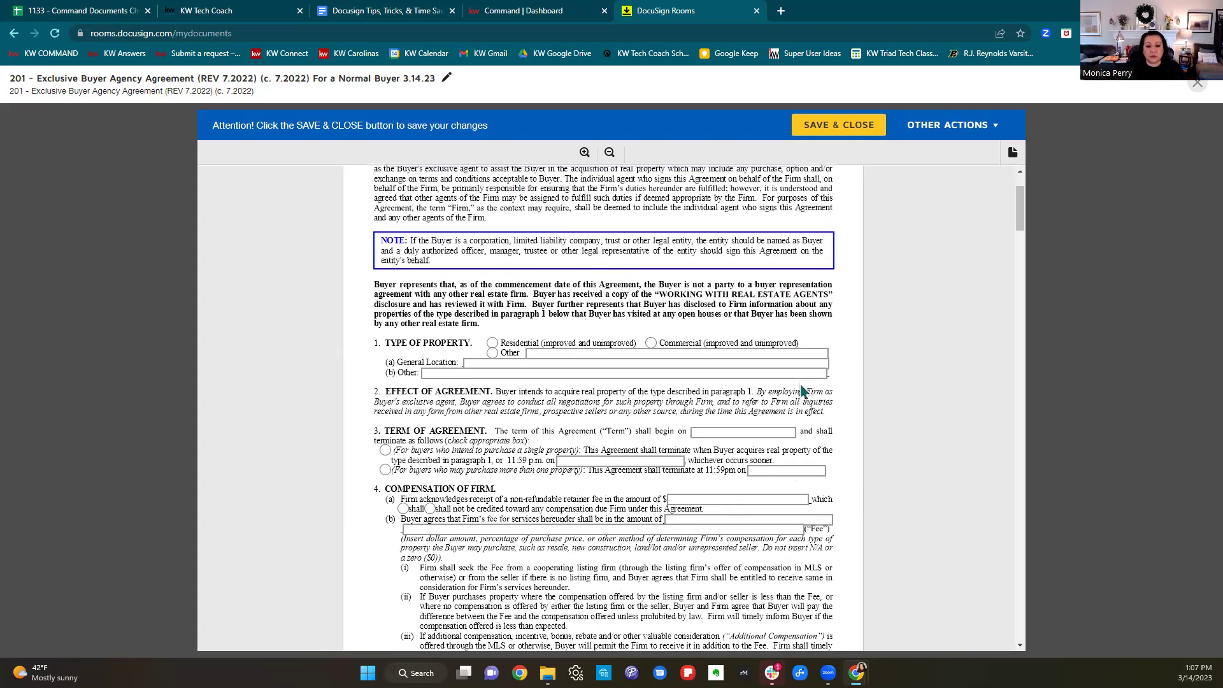
{"action": "left_click", "coordinate": [493, 321]}
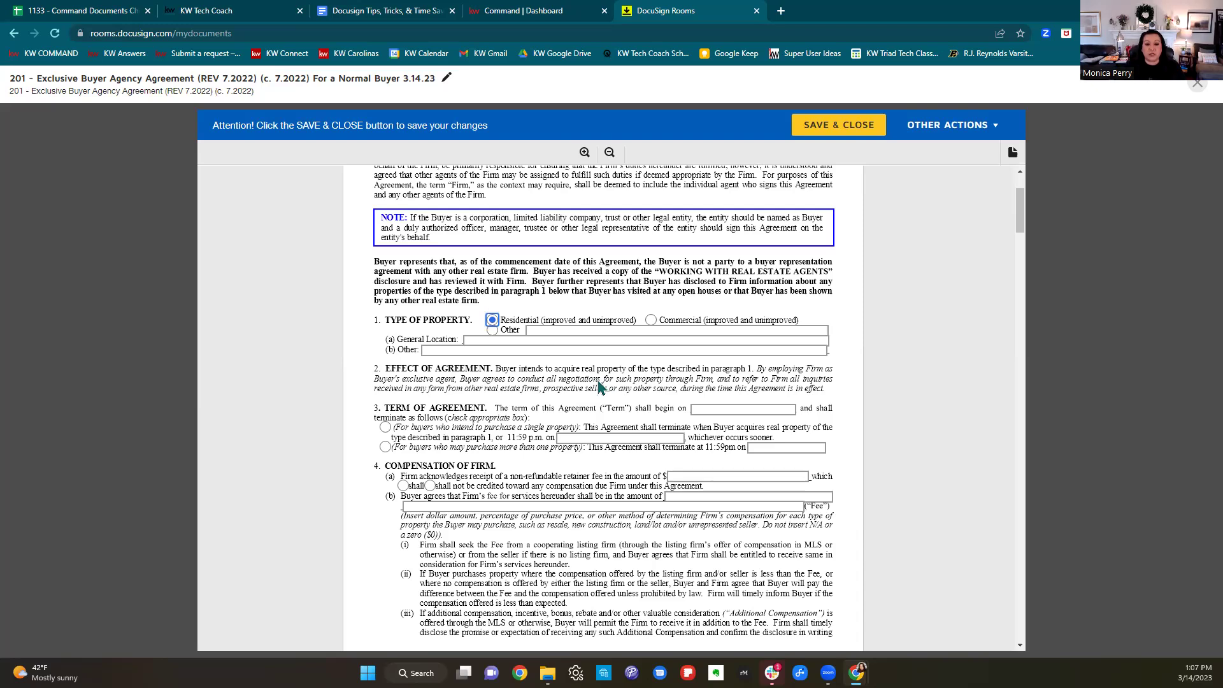
Set General Location to 'Forsyth, Davie, Davidson, and Stokes Counties NC' and choose single-property termination.
{"action": "left_click", "coordinate": [491, 342]}
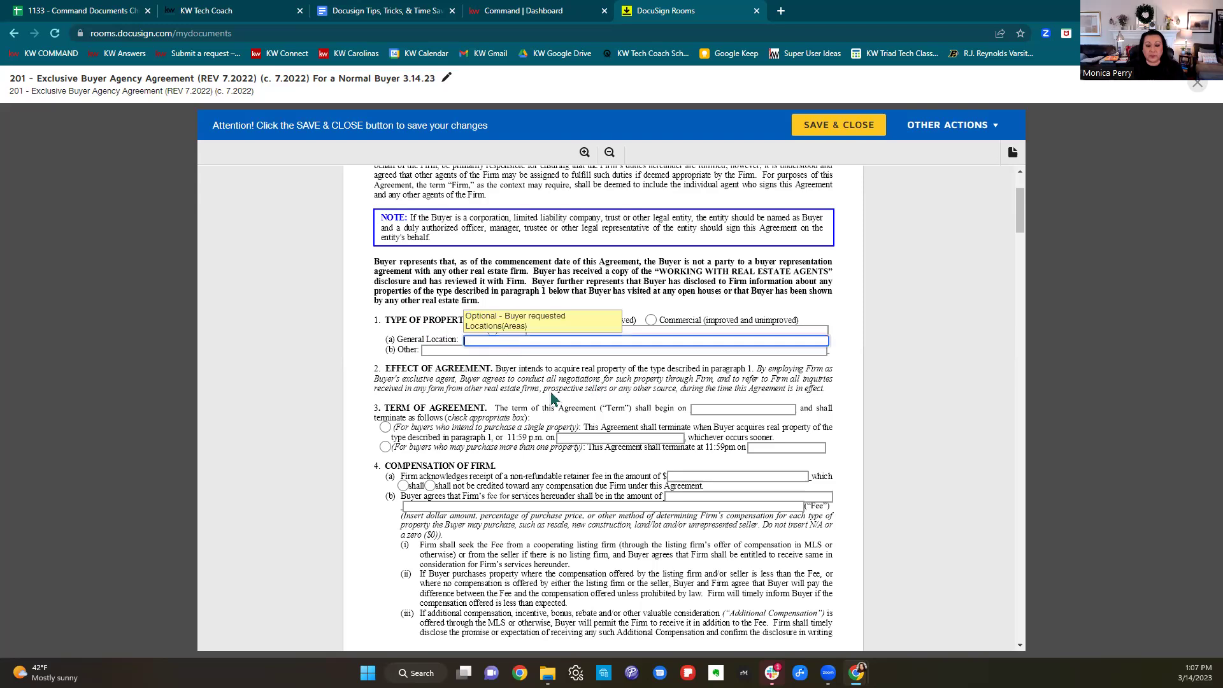
{"action": "type", "text": "First"}
{"action": "key", "text": "BackSpace"}
{"action": "key", "text": "BackSpace"}
{"action": "key", "text": "BackSpace"}
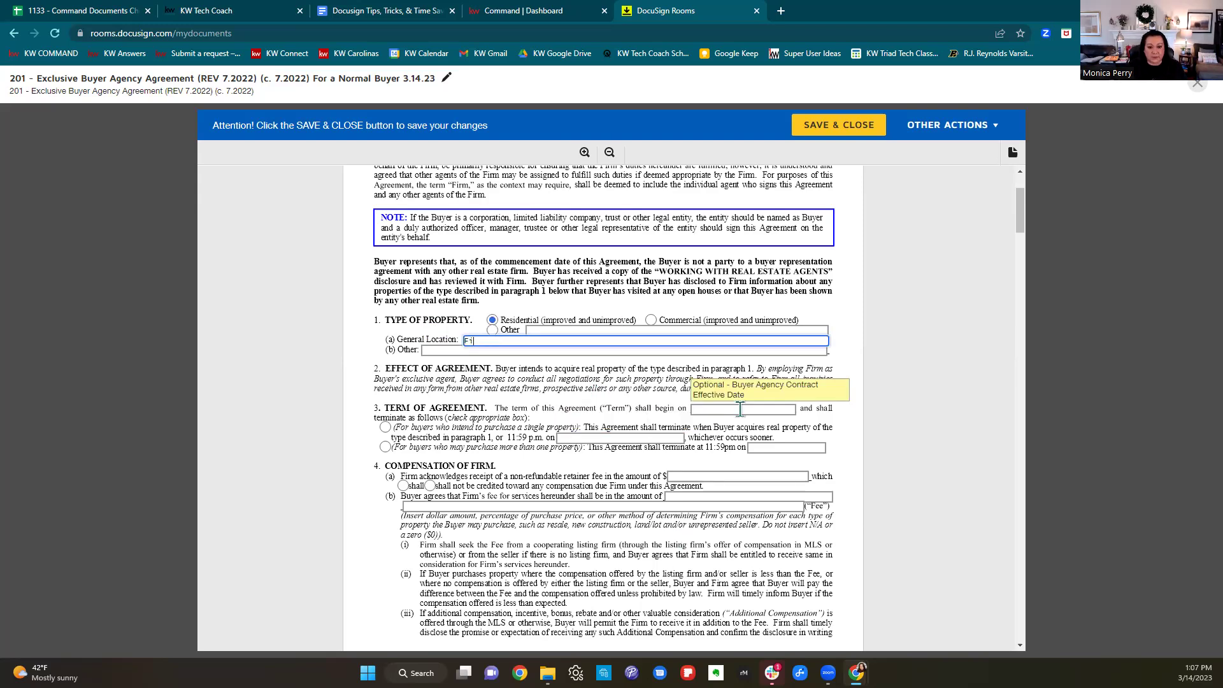
{"action": "type", "text": "syth, Daviu"}
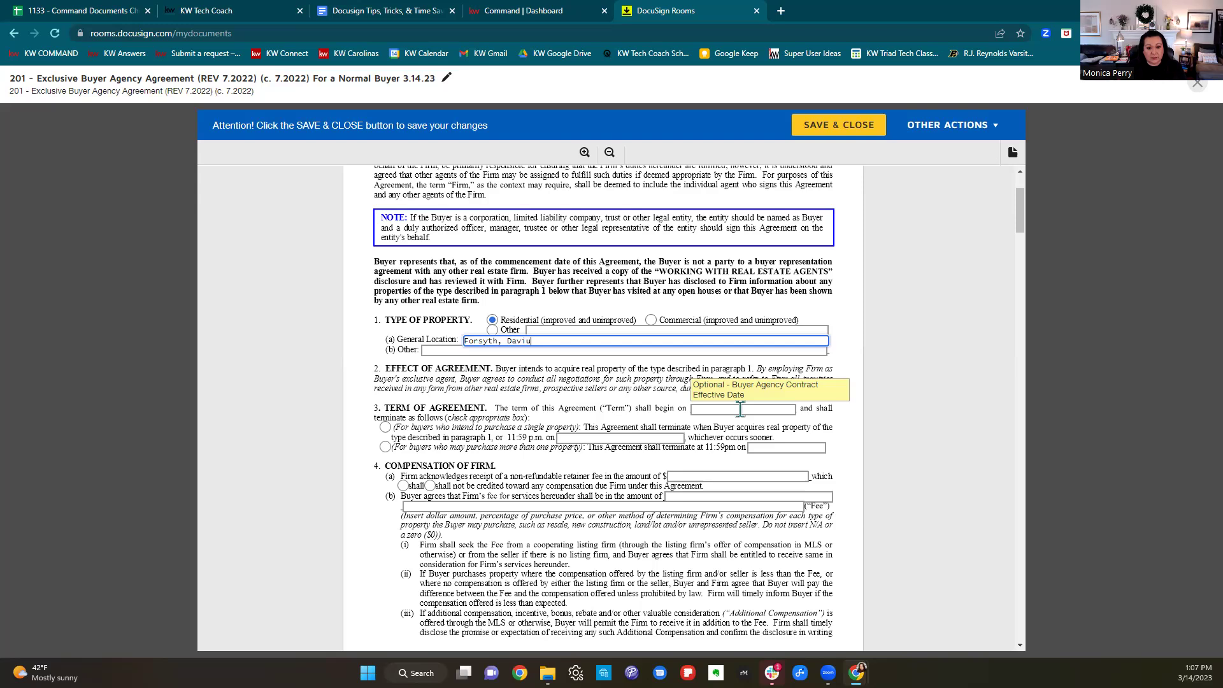
{"action": "key", "text": "BackSpace"}
{"action": "type", "text": "e, Davidson, and Stokes "}
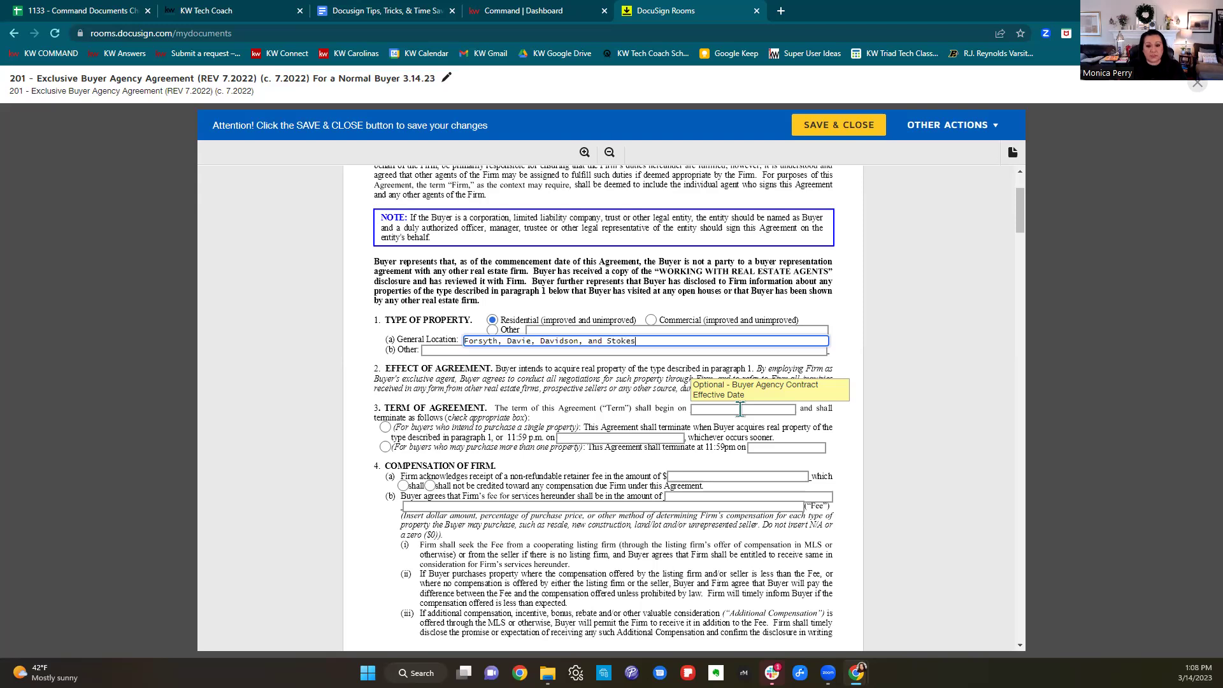
{"action": "type", "text": "Counties NC"}
{"action": "left_click", "coordinate": [685, 403]}
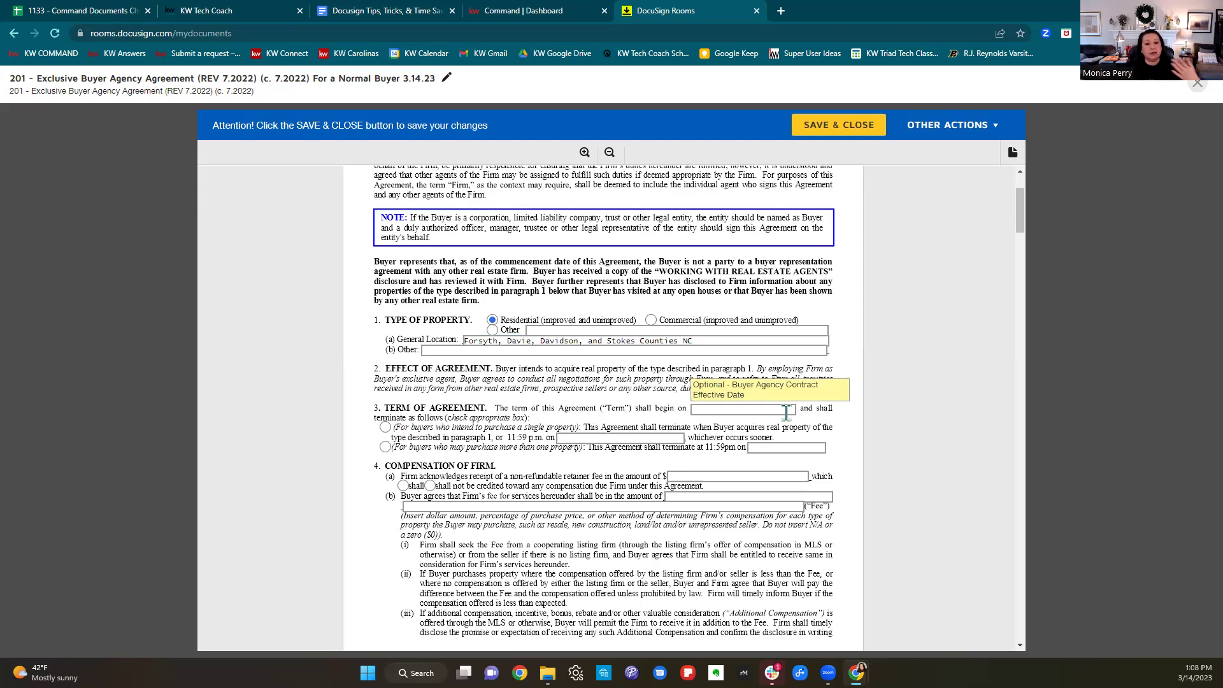
{"action": "left_click", "coordinate": [385, 428]}
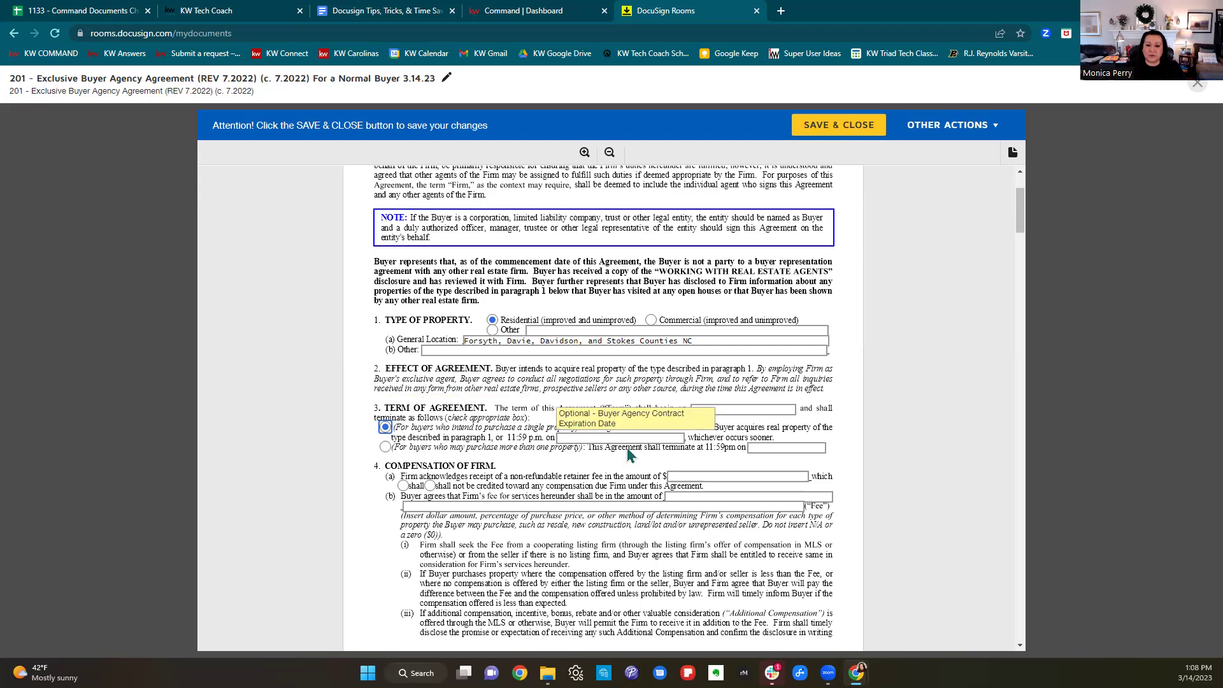
Enter a $0 retainer fee and a firm fee of '3% of the purchase price'.
{"action": "scroll", "coordinate": [670, 457], "scroll_direction": "down", "scroll_amount": 2}
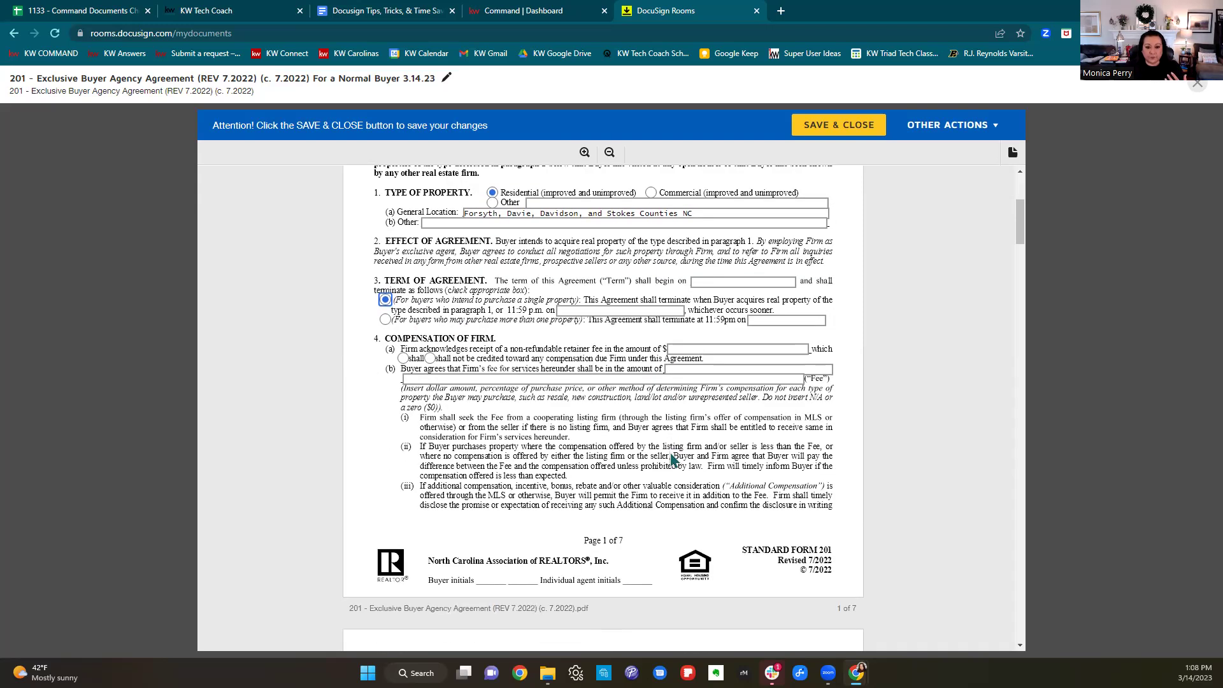
{"action": "left_click", "coordinate": [704, 348]}
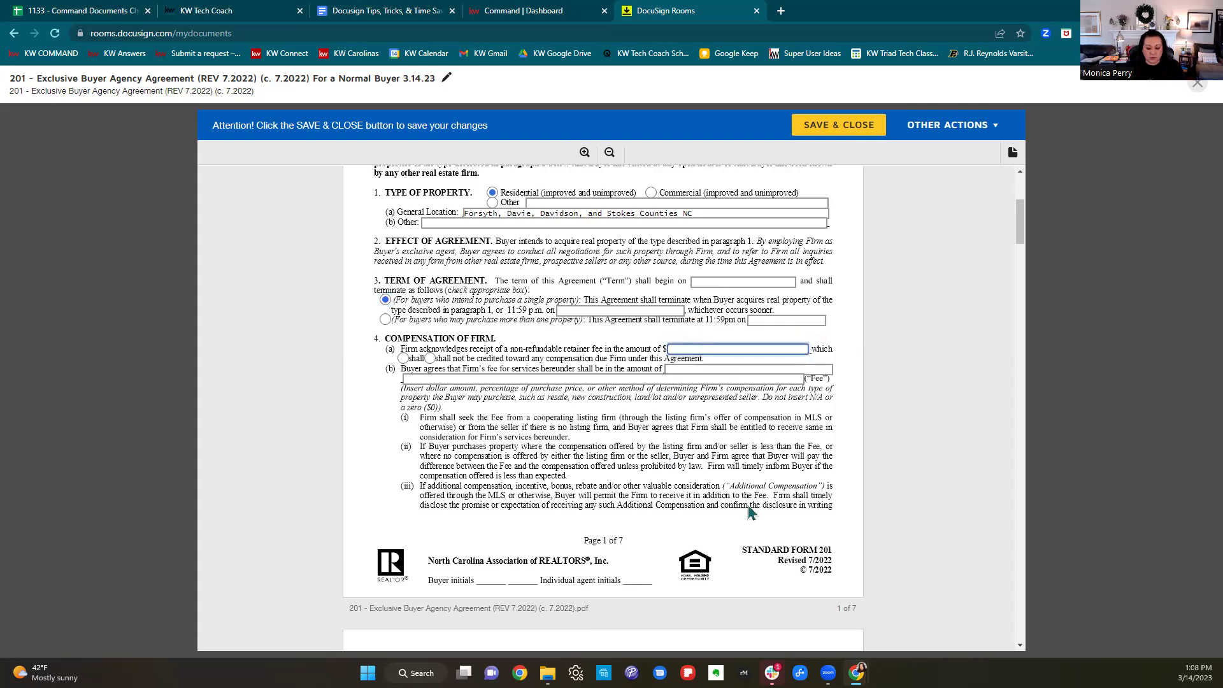
{"action": "type", "text": "0"}
{"action": "key", "text": "Tab"}
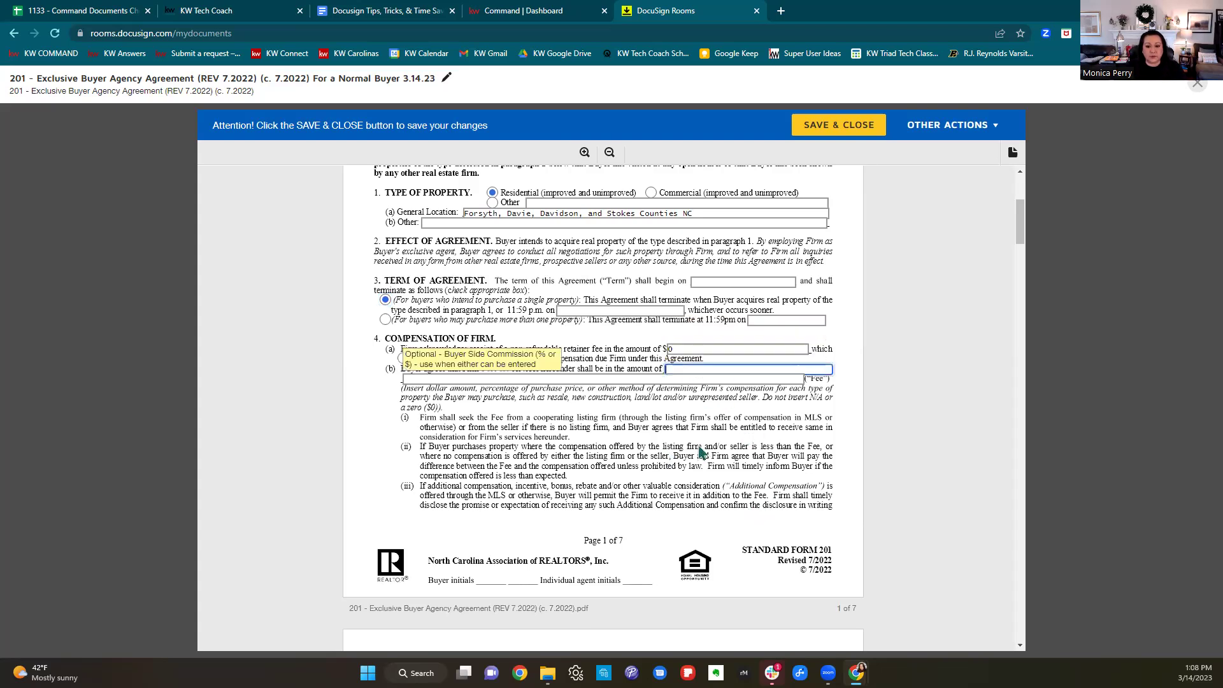
{"action": "key", "text": "Tab"}
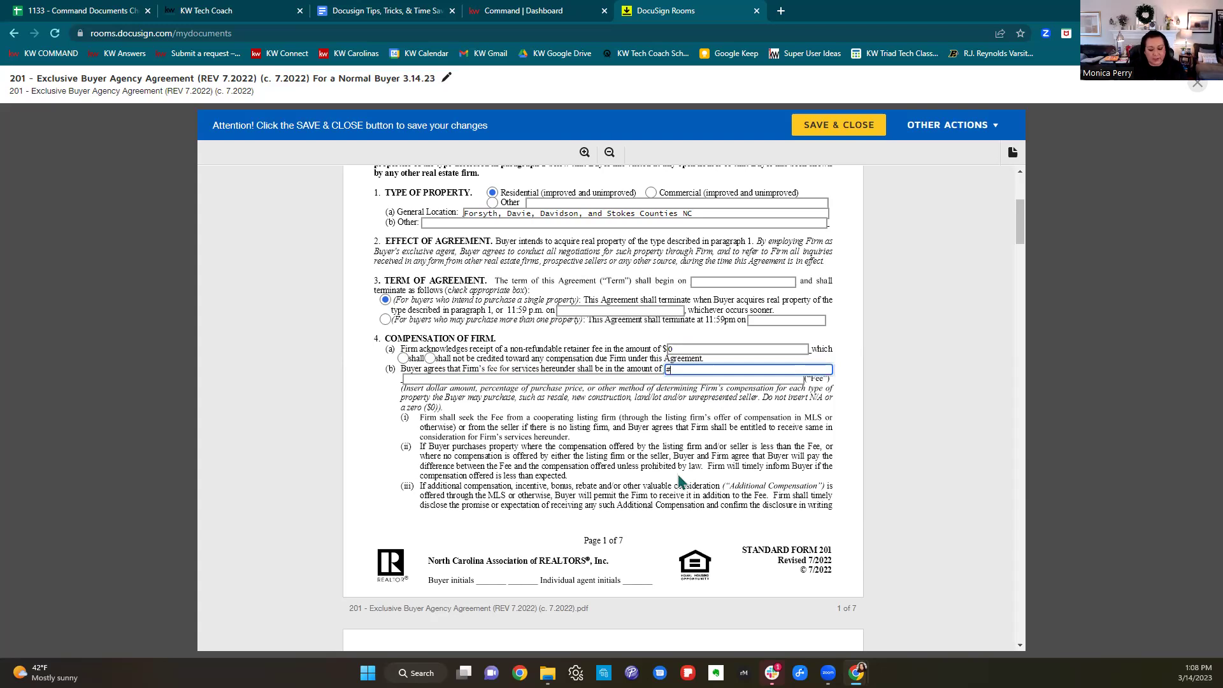
{"action": "type", "text": "3%"}
{"action": "type", "text": "of the purchse"}
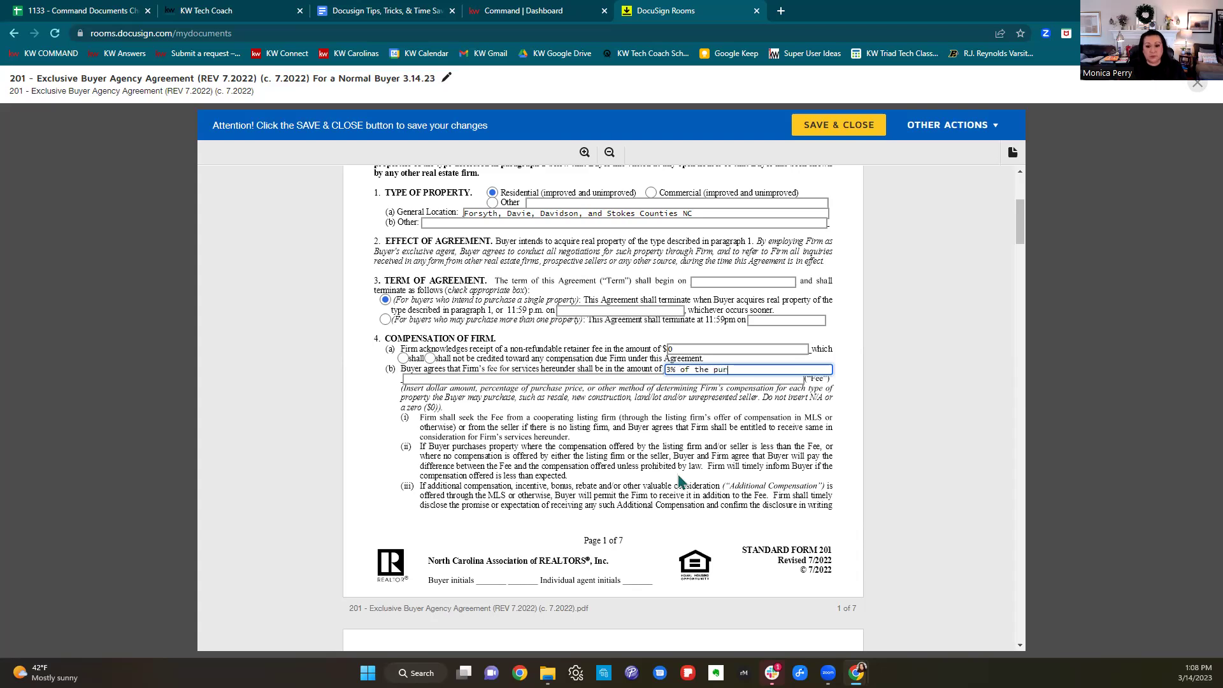
{"action": "key", "text": "BackSpace"}
{"action": "key", "text": "BackSpace"}
{"action": "key", "text": "BackSpace"}
{"action": "key", "text": "BackSpace"}
{"action": "type", "text": "chase price"}
{"action": "left_click", "coordinate": [680, 481]}
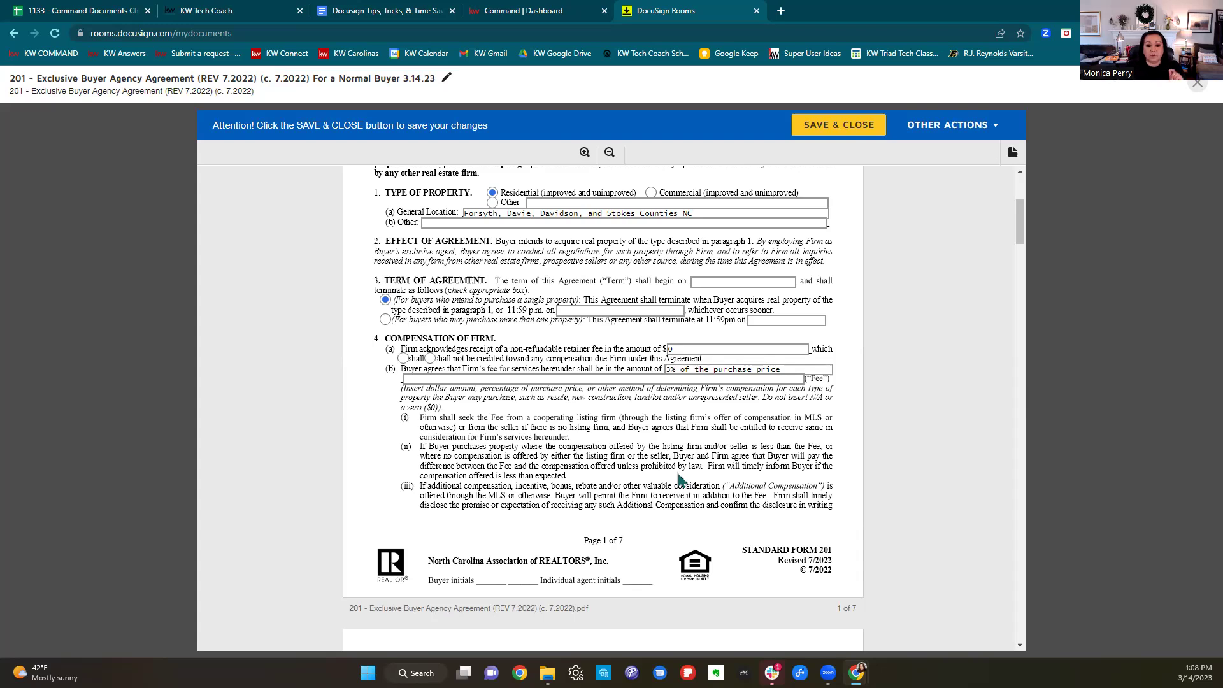
{"action": "scroll", "coordinate": [679, 479], "scroll_direction": "down", "scroll_amount": 5}
Set a 90-day protection period and tick both buyer sample-copy receipt acknowledgements.
{"action": "scroll", "coordinate": [687, 484], "scroll_direction": "down", "scroll_amount": 2}
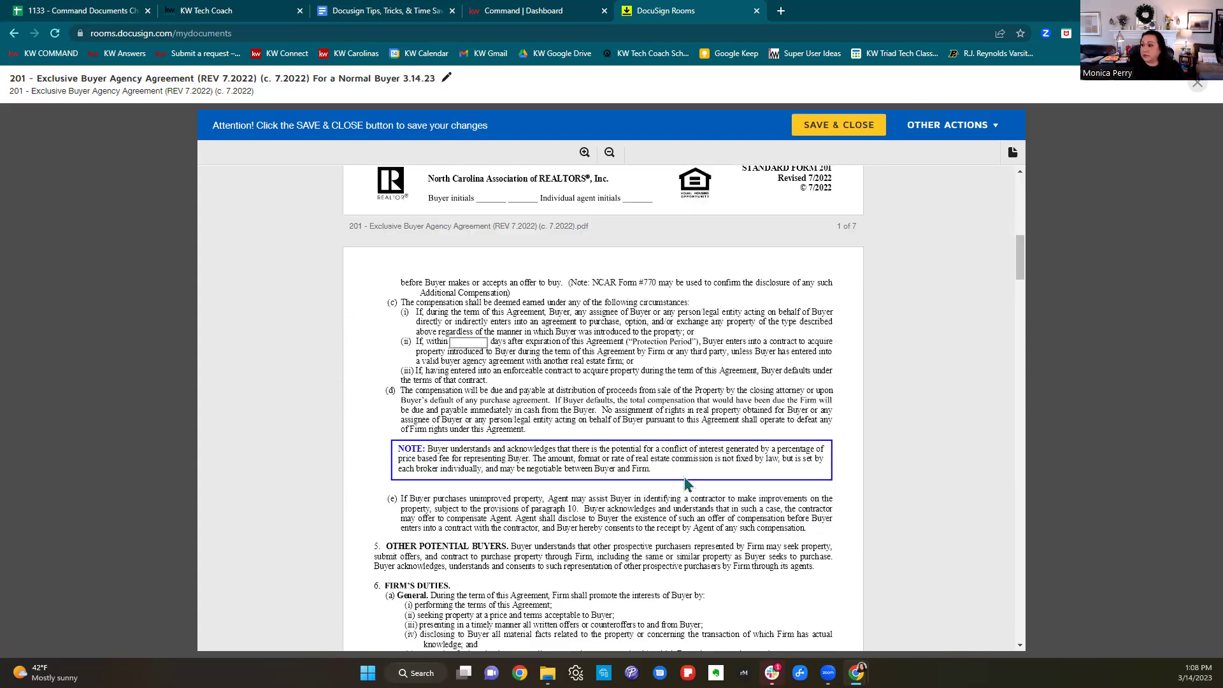
{"action": "left_click", "coordinate": [468, 342]}
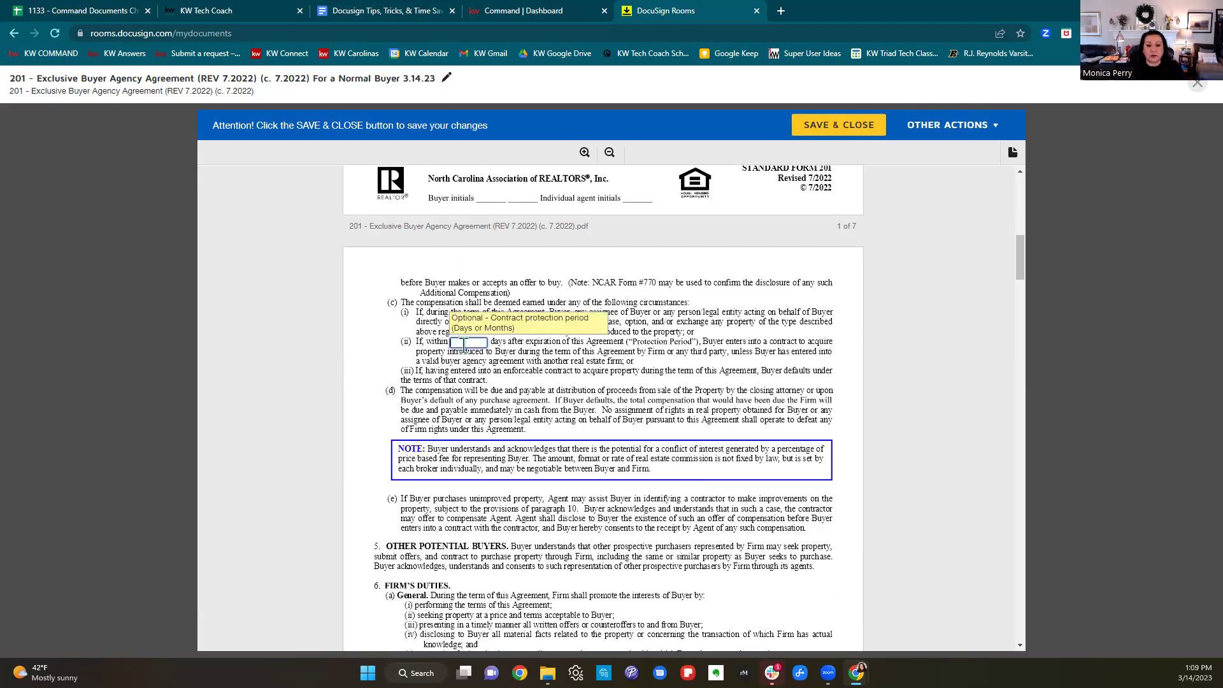
{"action": "type", "text": "90"}
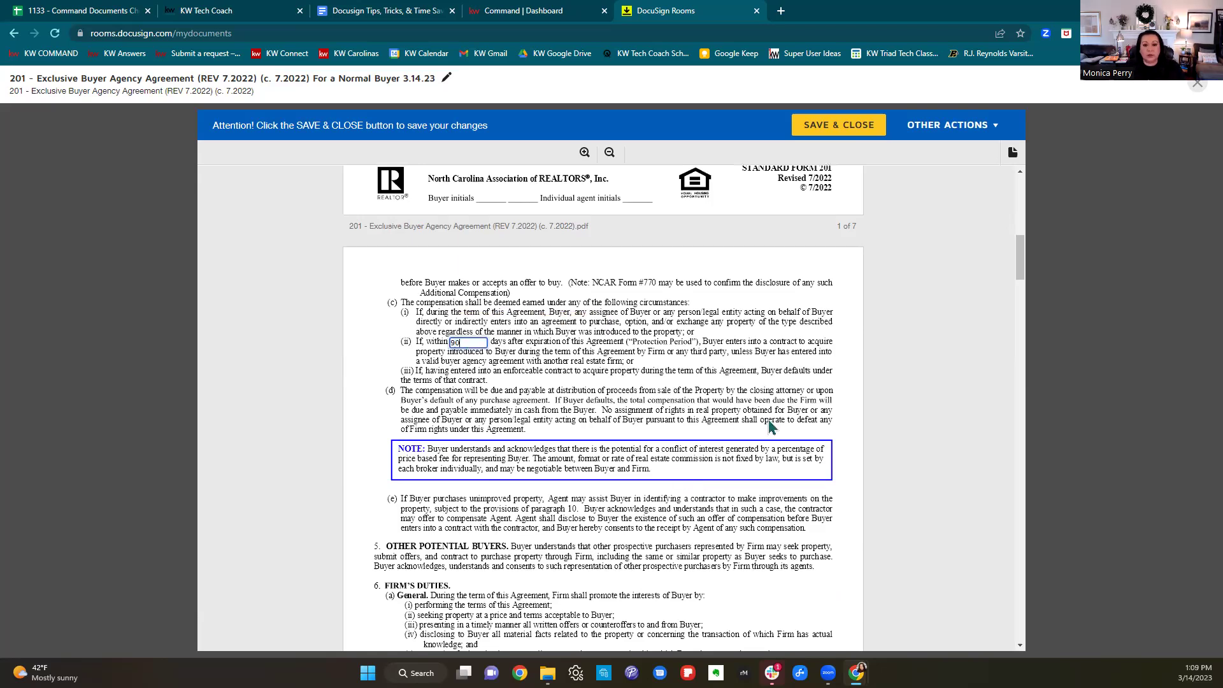
{"action": "scroll", "coordinate": [728, 437], "scroll_direction": "down", "scroll_amount": 2}
{"action": "scroll", "coordinate": [728, 437], "scroll_direction": "down", "scroll_amount": 10}
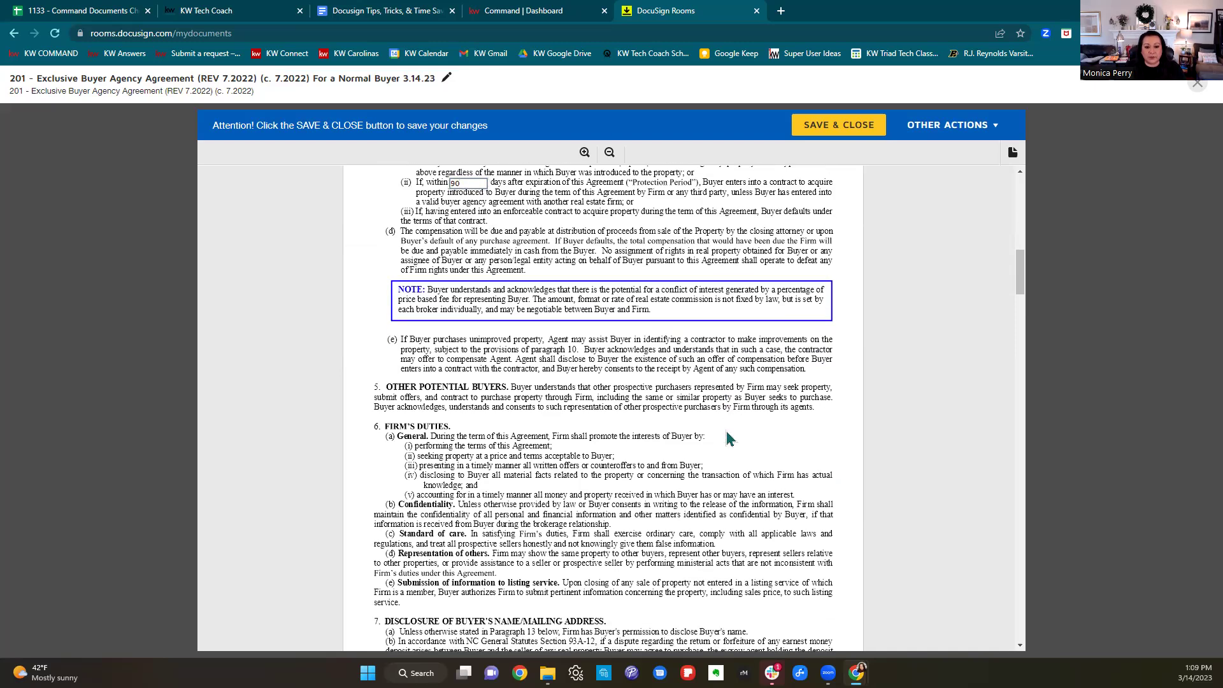
{"action": "scroll", "coordinate": [729, 440], "scroll_direction": "down", "scroll_amount": 5}
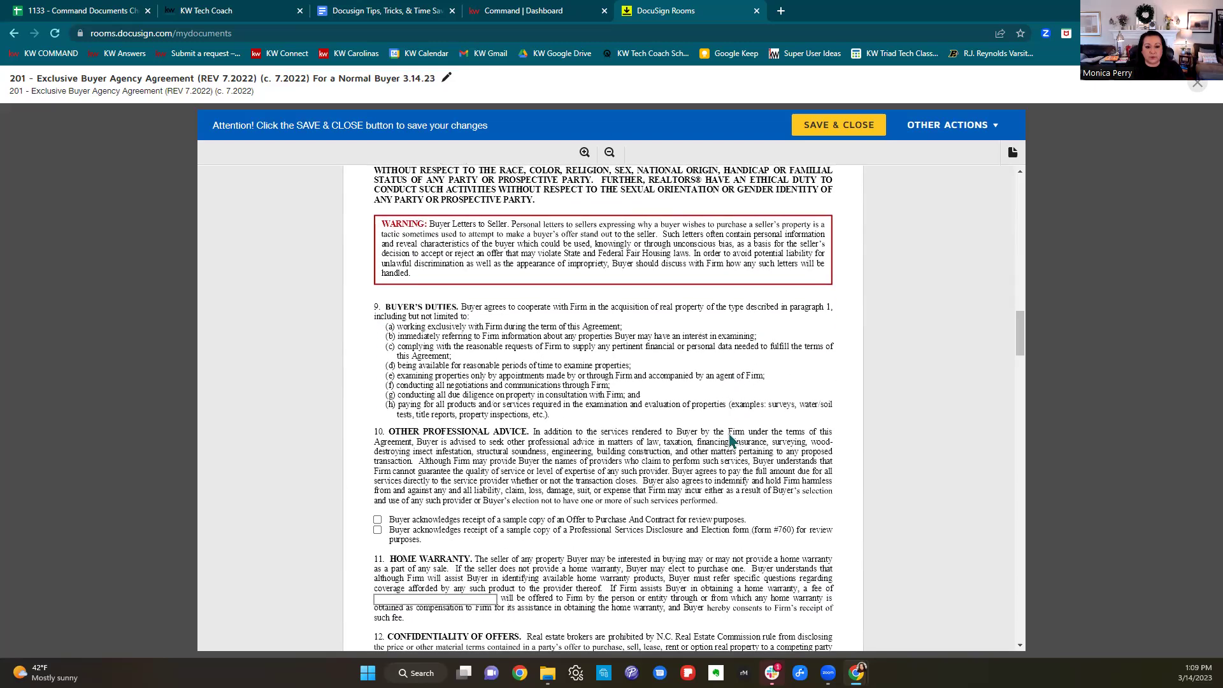
{"action": "left_click", "coordinate": [380, 329]}
{"action": "left_click", "coordinate": [378, 340]}
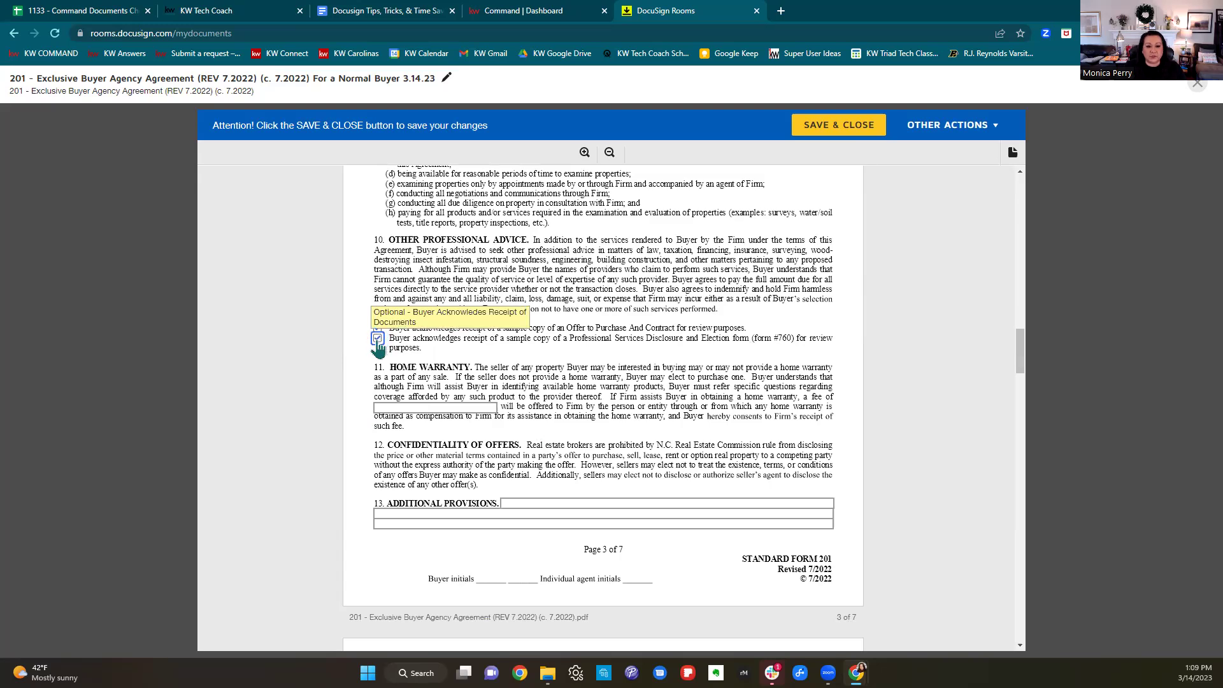
Enter n/a as the home warranty fee.
{"action": "scroll", "coordinate": [703, 424], "scroll_direction": "down", "scroll_amount": 2}
{"action": "left_click", "coordinate": [444, 281]}
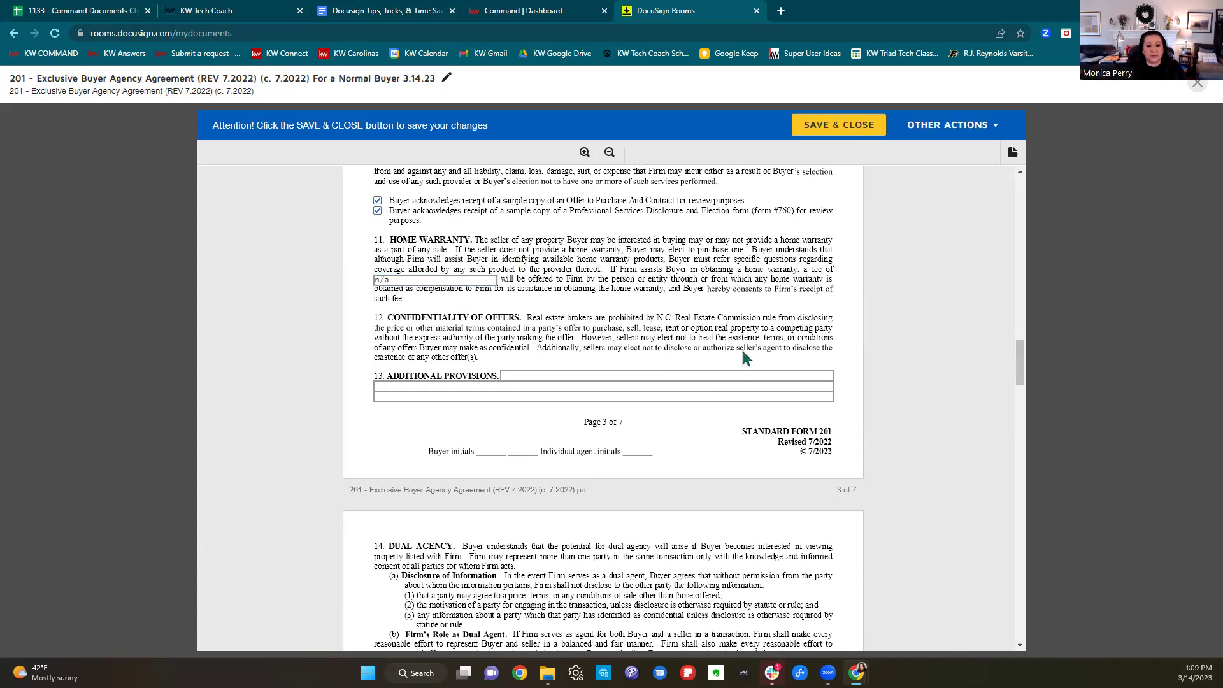
{"action": "key", "text": "Tab"}
{"action": "scroll", "coordinate": [747, 352], "scroll_direction": "down", "scroll_amount": 5}
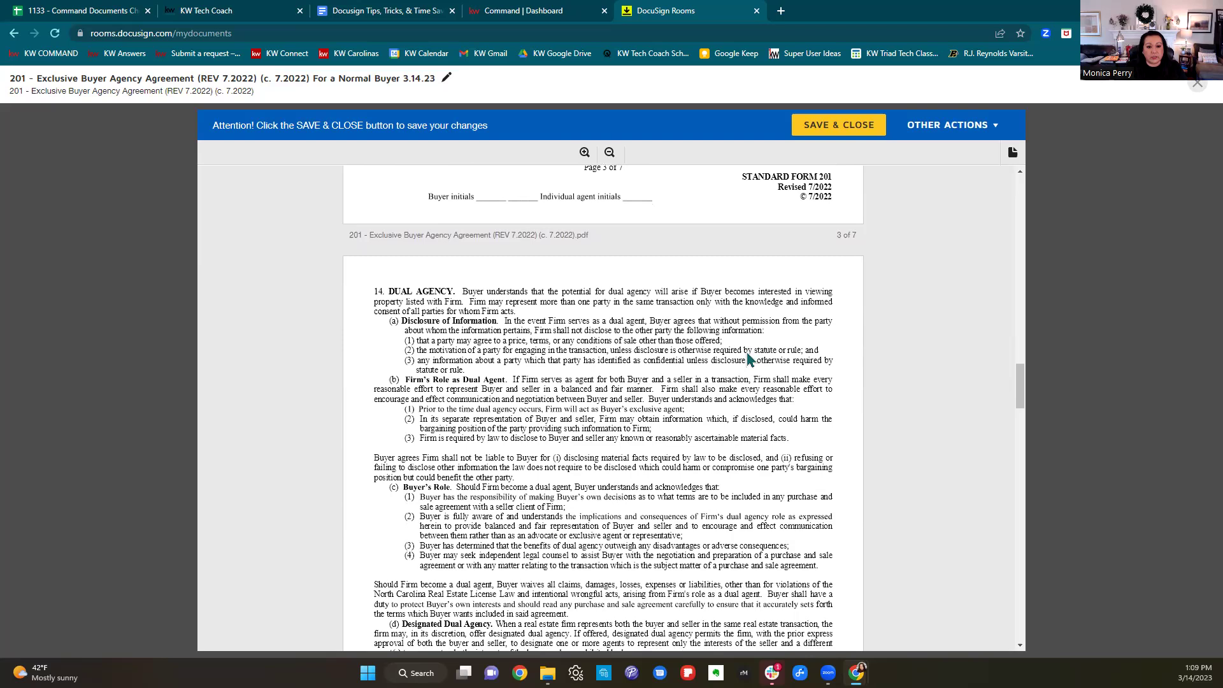
{"action": "scroll", "coordinate": [757, 360], "scroll_direction": "down", "scroll_amount": 6}
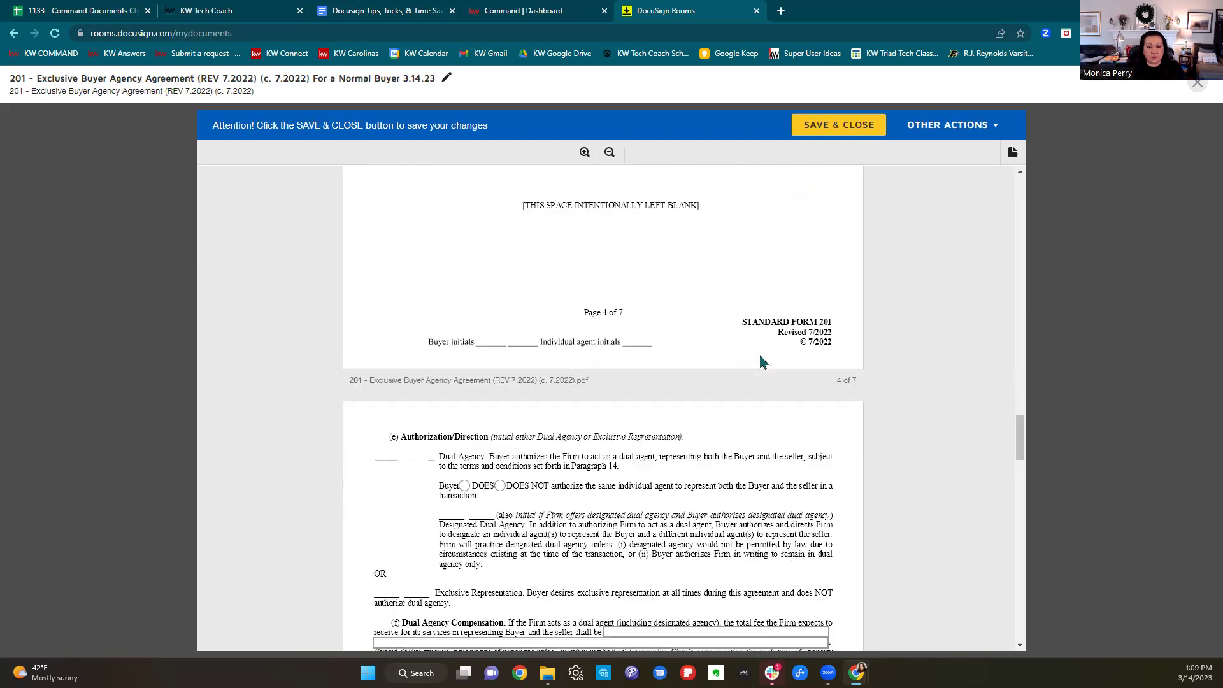
Authorize dual agency and set its compensation to '6% of the purchase price'.
{"action": "left_click", "coordinate": [464, 345]}
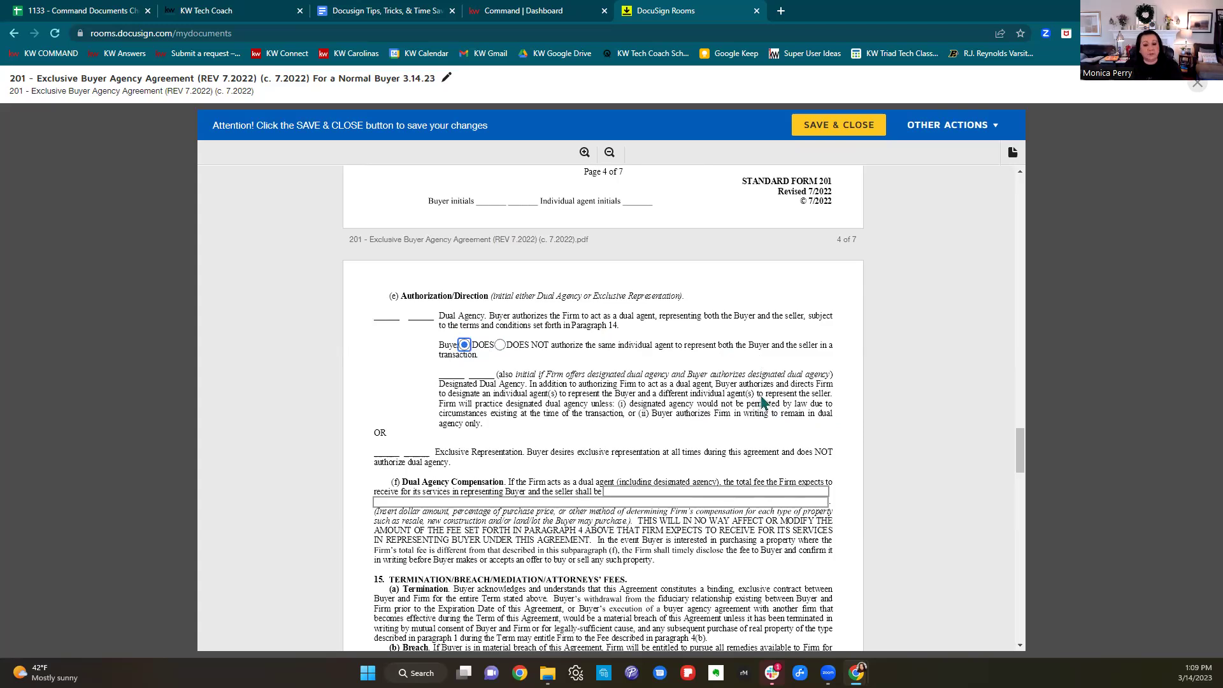
{"action": "scroll", "coordinate": [758, 404], "scroll_direction": "down", "scroll_amount": 2}
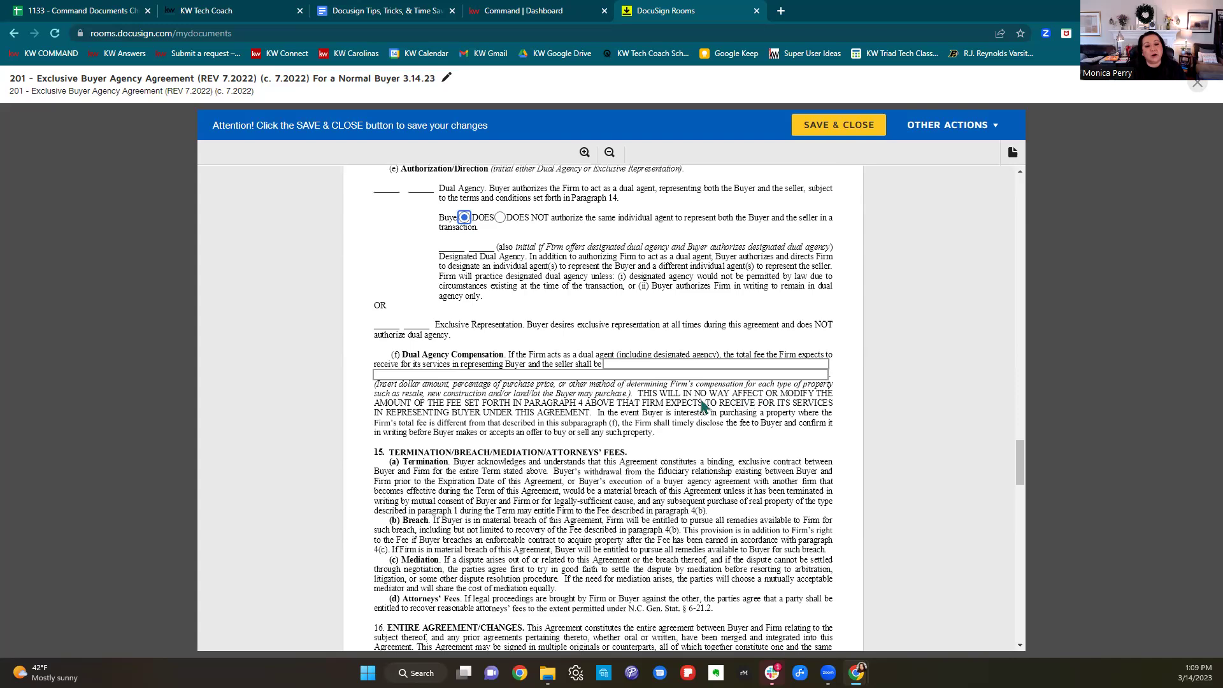
{"action": "left_click", "coordinate": [651, 372]}
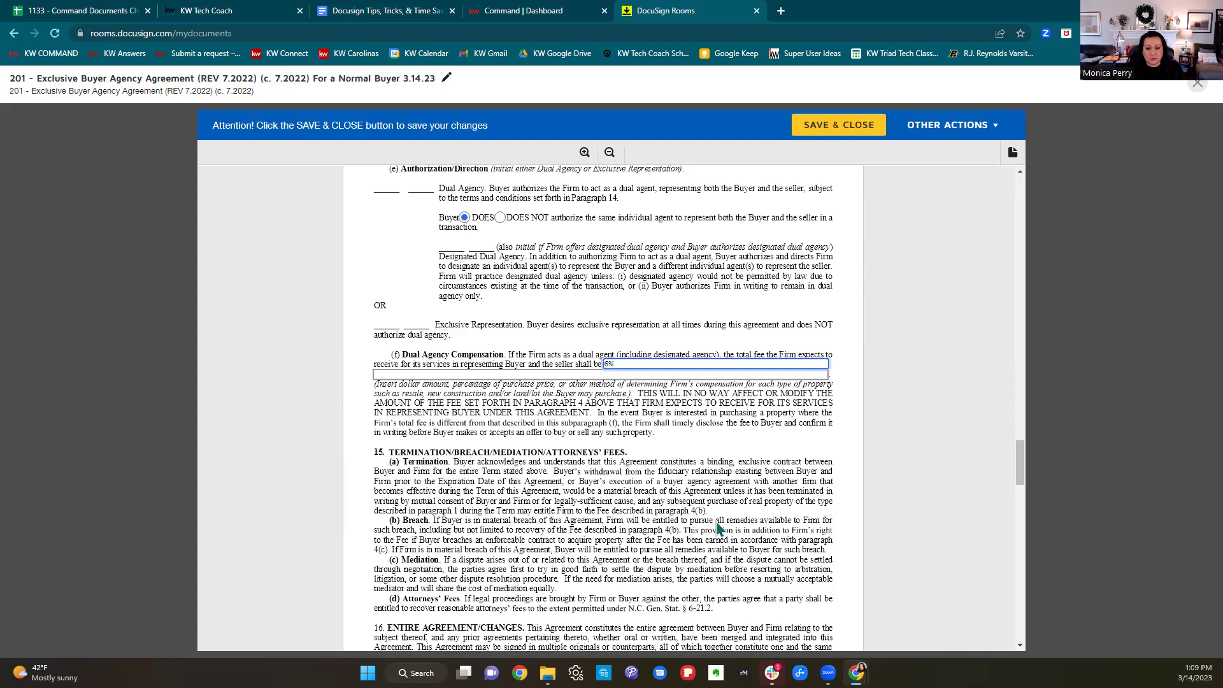
{"action": "type", "text": "of the purchase price"}
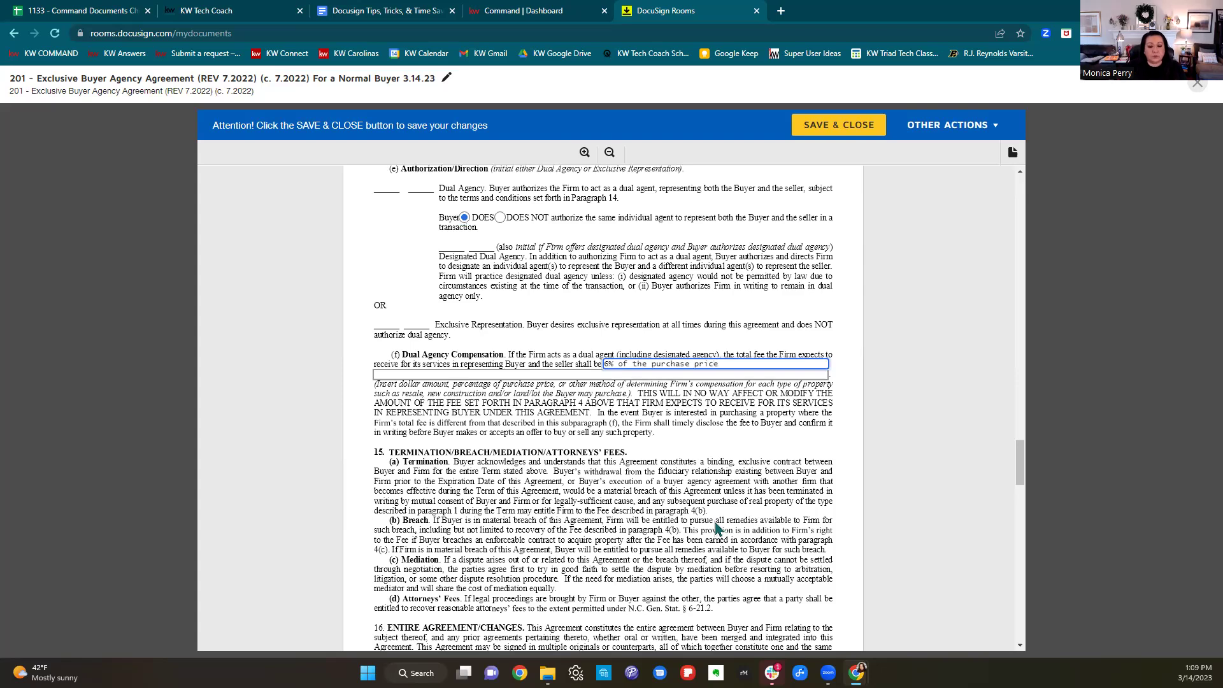
{"action": "scroll", "coordinate": [717, 529], "scroll_direction": "down", "scroll_amount": 10}
Fill in the firm license and the firm phone number on page 7.
{"action": "scroll", "coordinate": [717, 525], "scroll_direction": "down", "scroll_amount": 14}
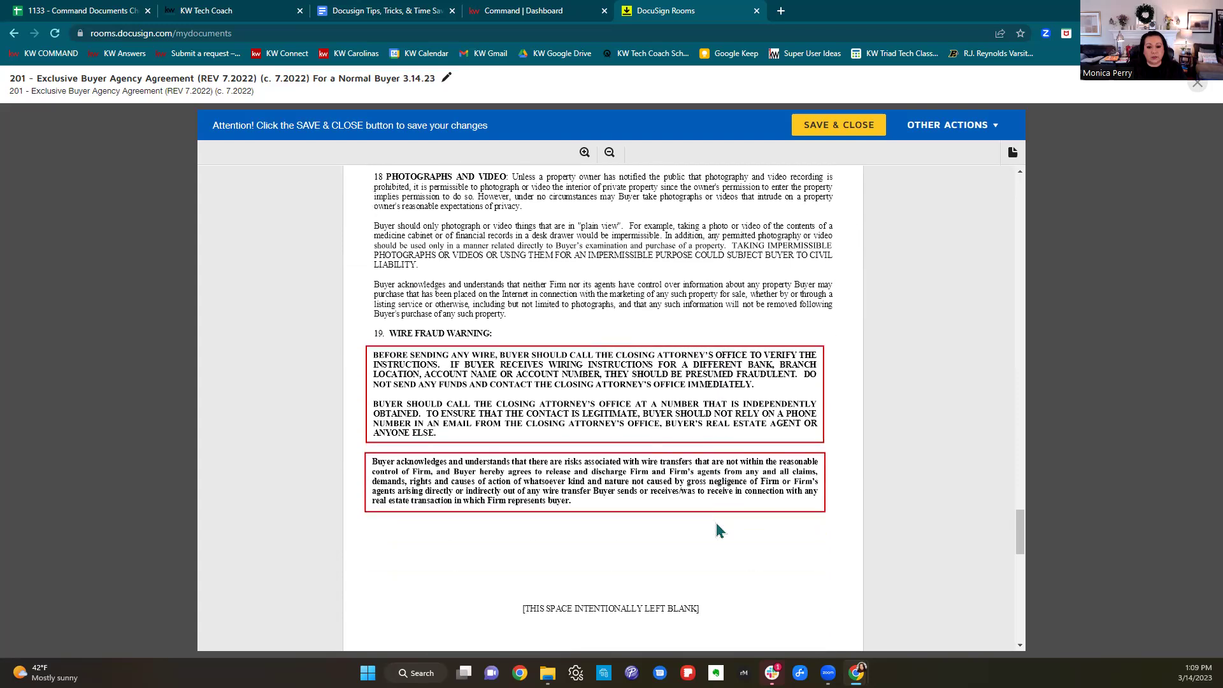
{"action": "scroll", "coordinate": [717, 521], "scroll_direction": "down", "scroll_amount": 5}
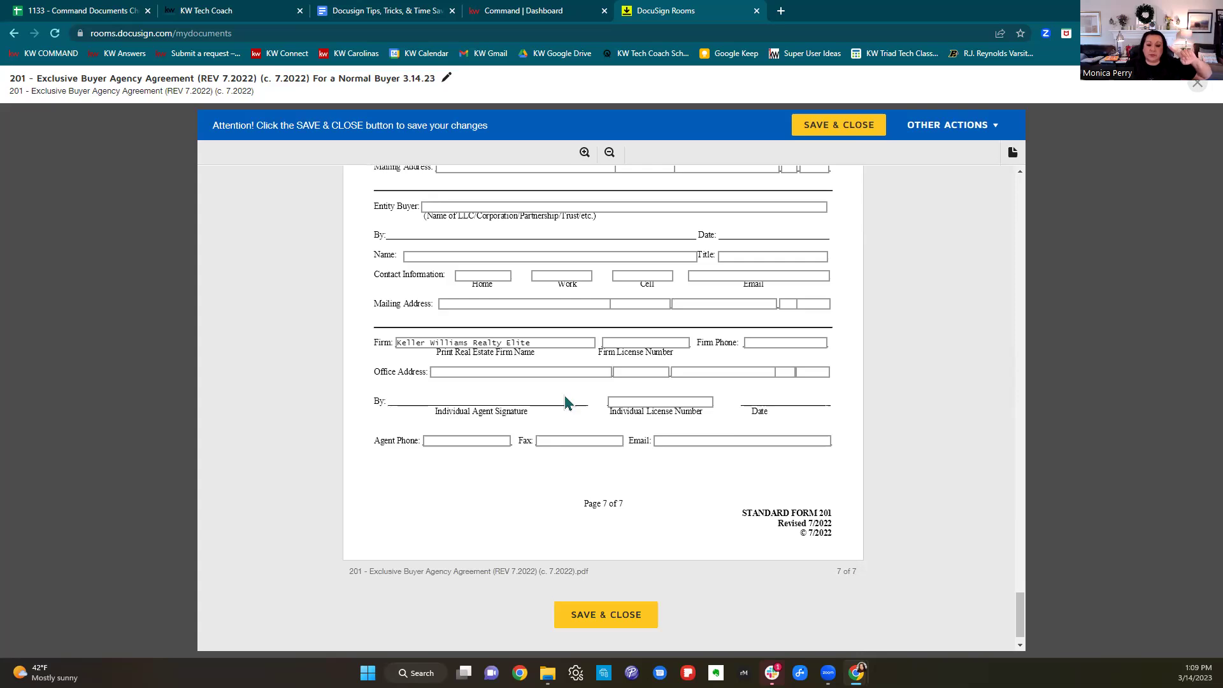
{"action": "left_click", "coordinate": [653, 344]}
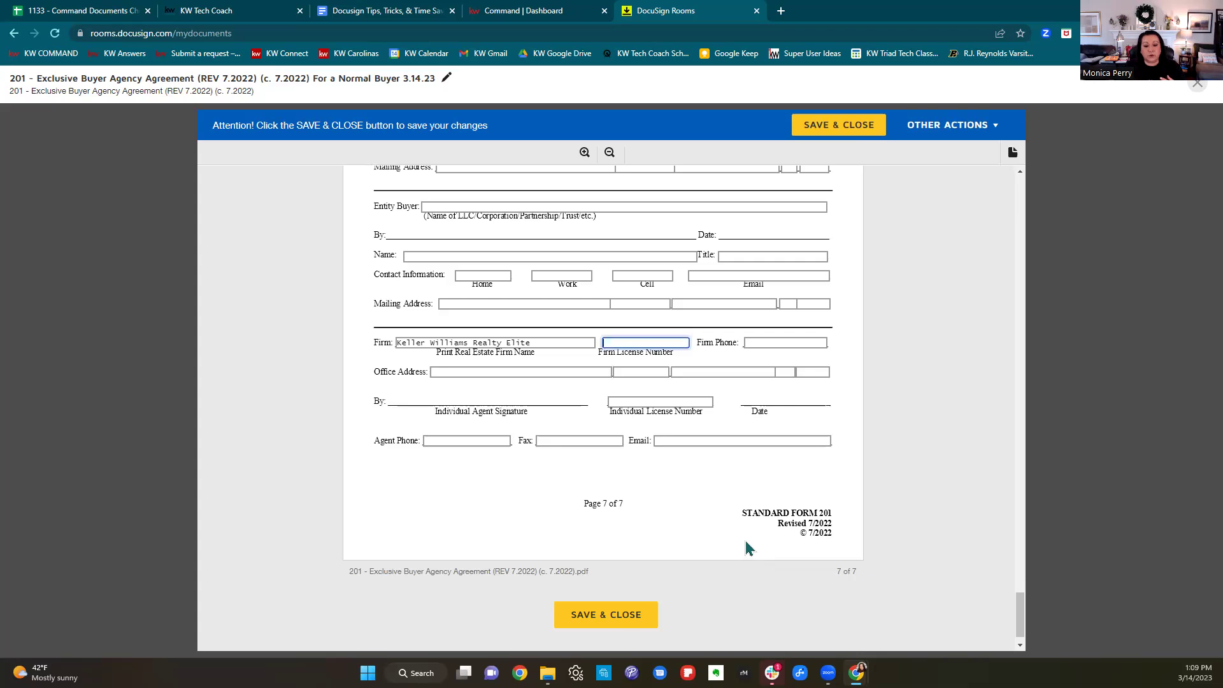
{"action": "type", "text": "c26344"}
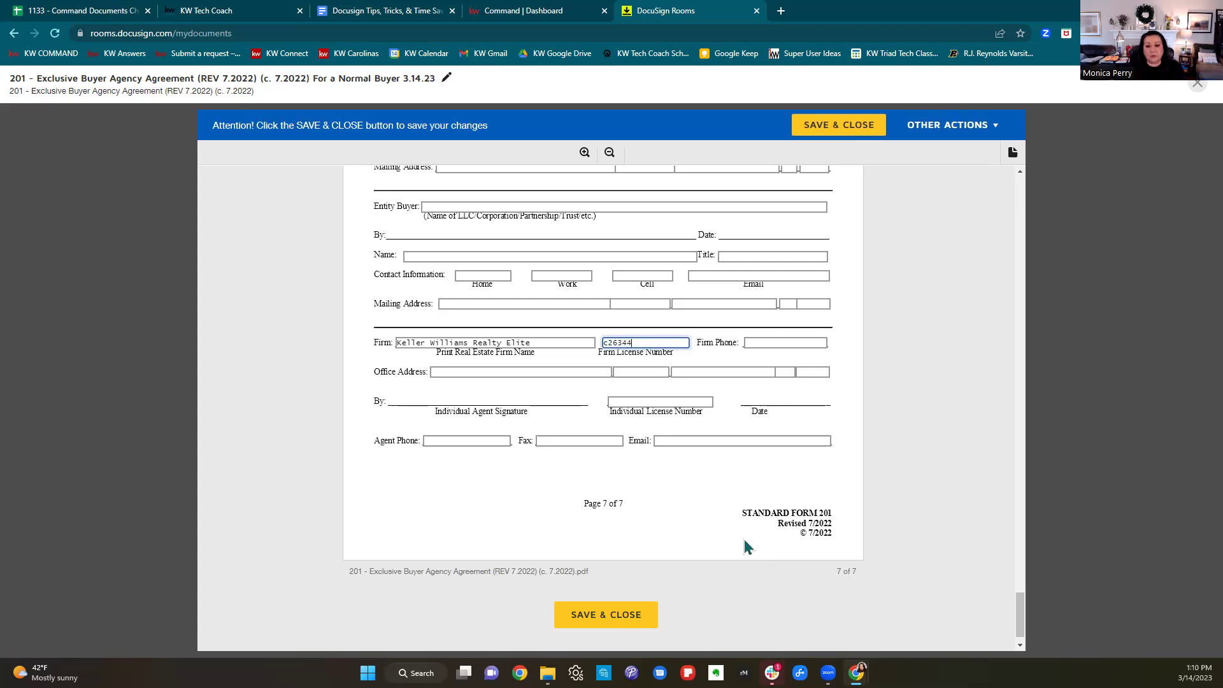
{"action": "left_click", "coordinate": [792, 344]}
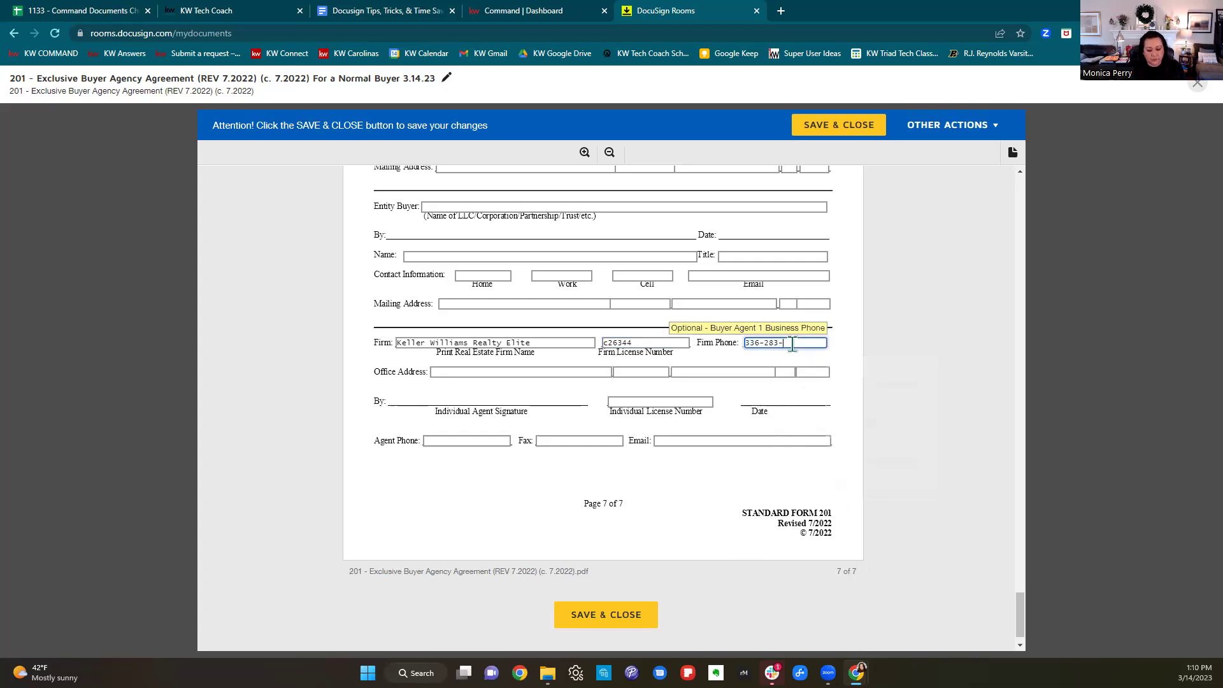
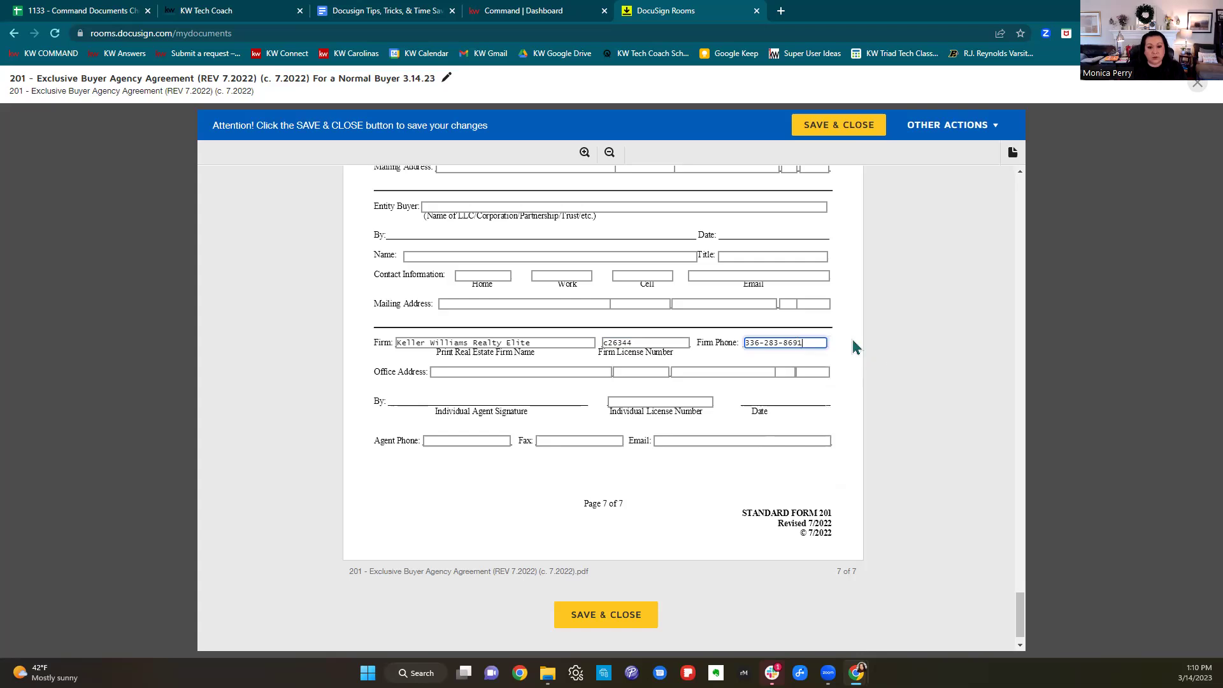
Enter the office street address, city, state and zip code.
{"action": "left_click", "coordinate": [467, 372]}
{"action": "type", "text": "11"}
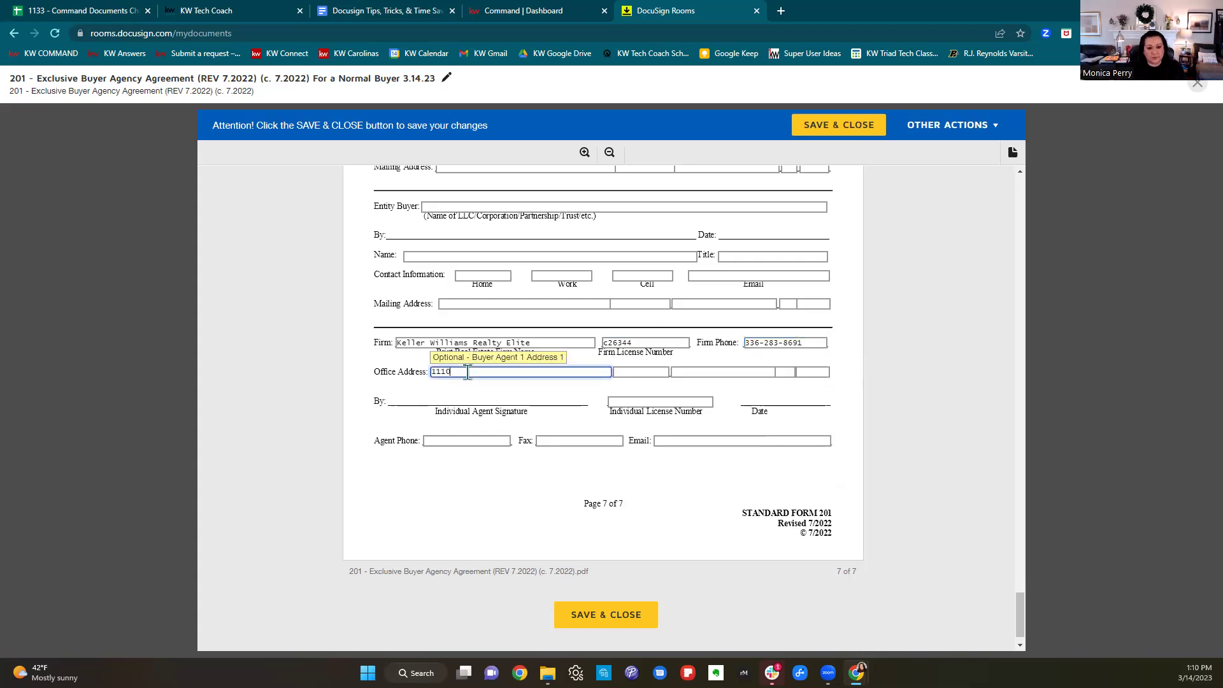
{"action": "type", "text": "00 S Stratford Road"}
{"action": "key", "text": "Tab"}
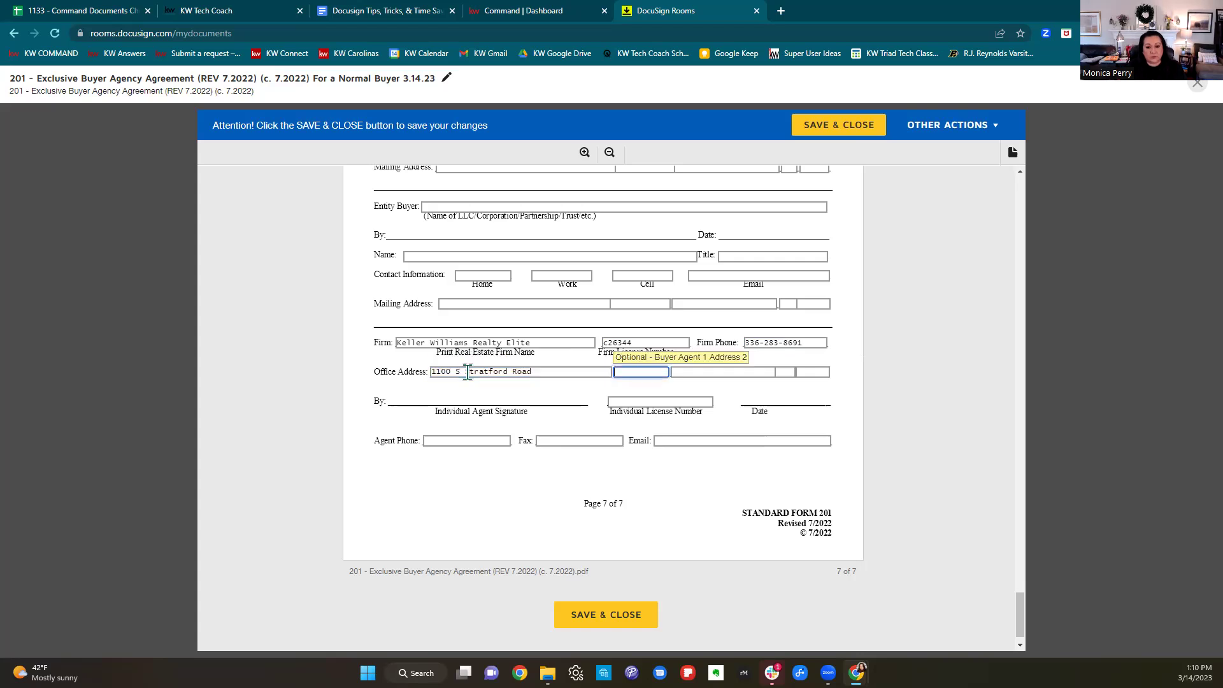
{"action": "key", "text": "Tab"}
{"action": "type", "text": "Winston"}
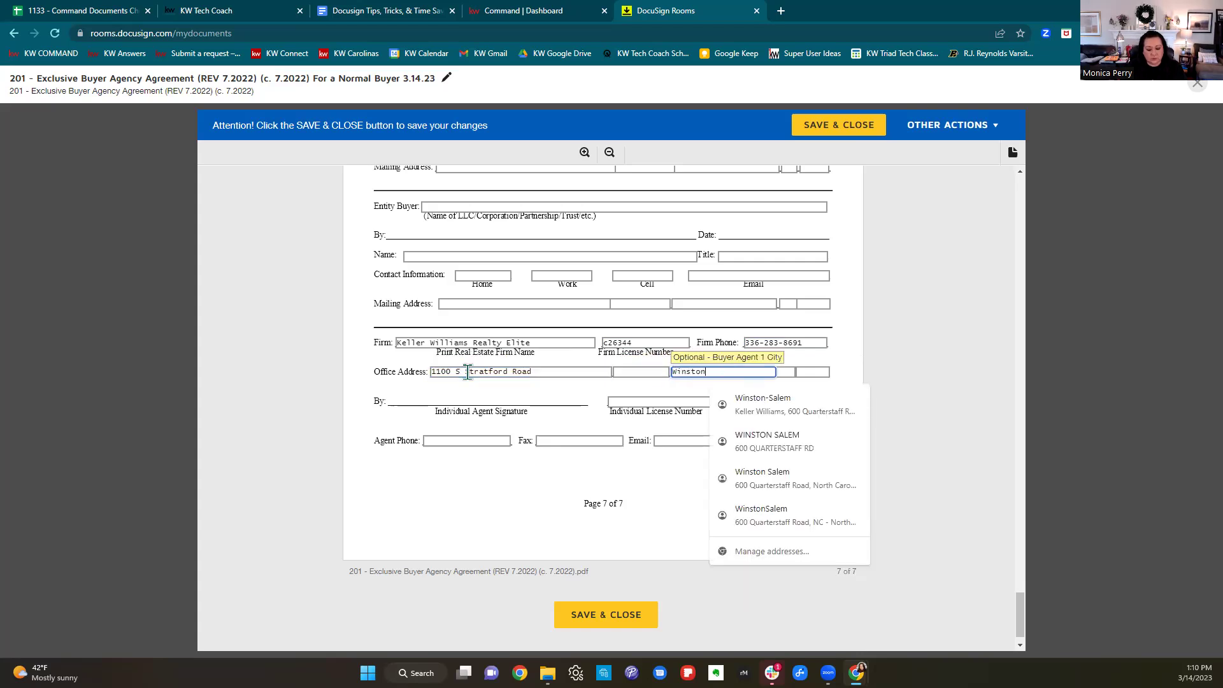
{"action": "type", "text": "-Sale"}
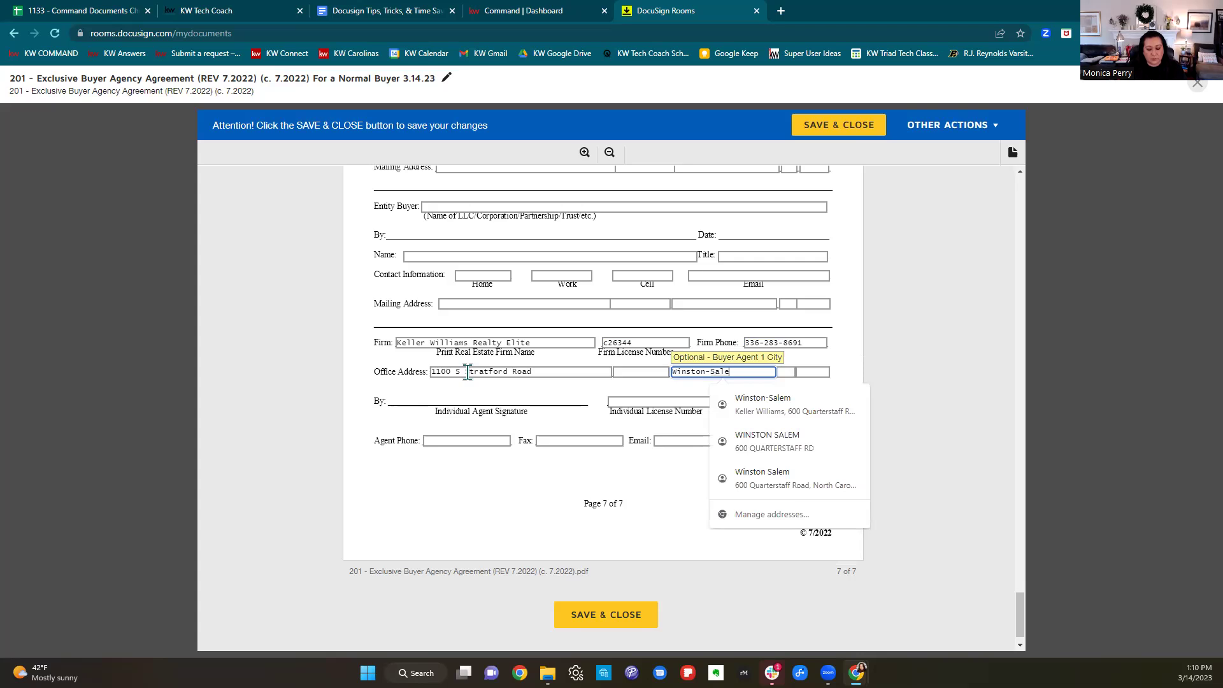
{"action": "type", "text": "m"}
{"action": "key", "text": "Tab"}
{"action": "type", "text": "NC 27103"}
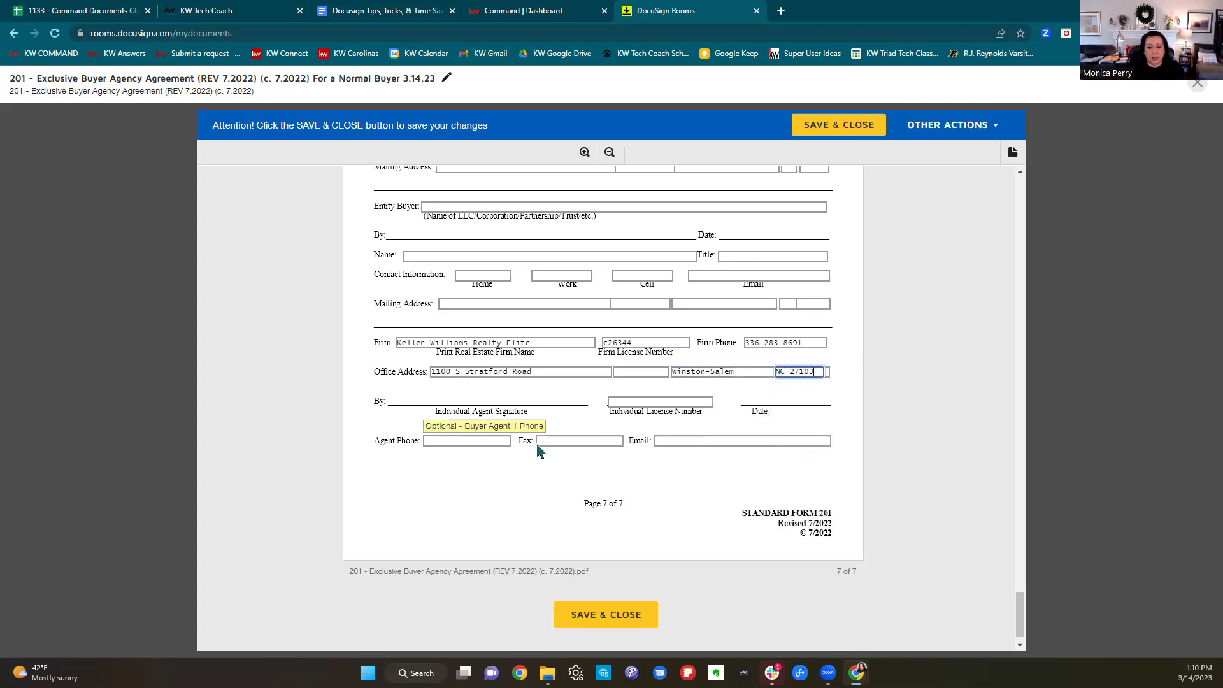
Enter the agent's license number, phone number and e-mail address.
{"action": "left_click", "coordinate": [629, 399]}
{"action": "type", "text": "26"}
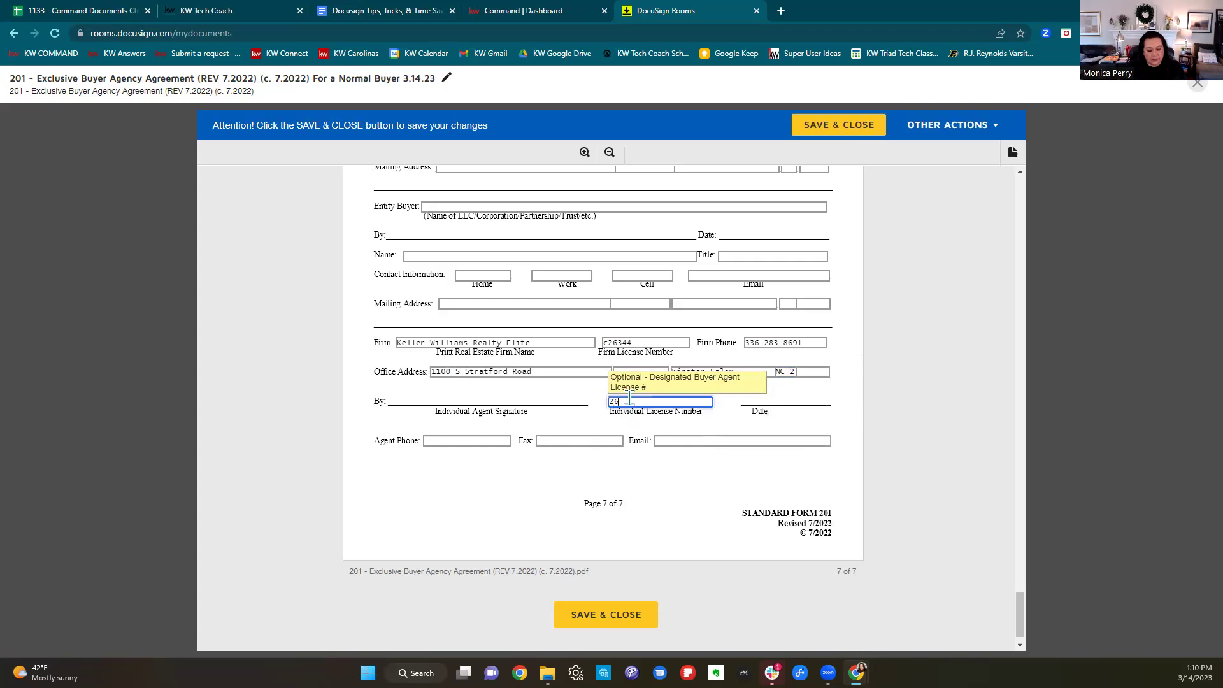
{"action": "type", "text": "0355"}
{"action": "left_click", "coordinate": [479, 441]}
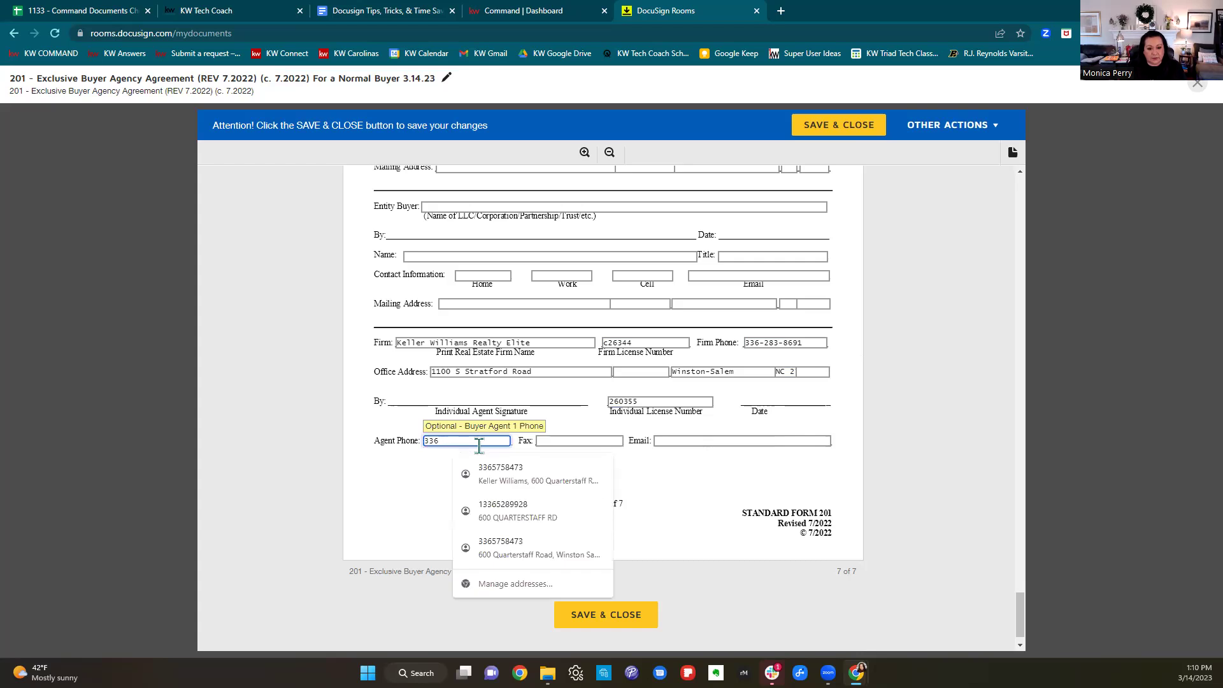
{"action": "left_click", "coordinate": [706, 440]}
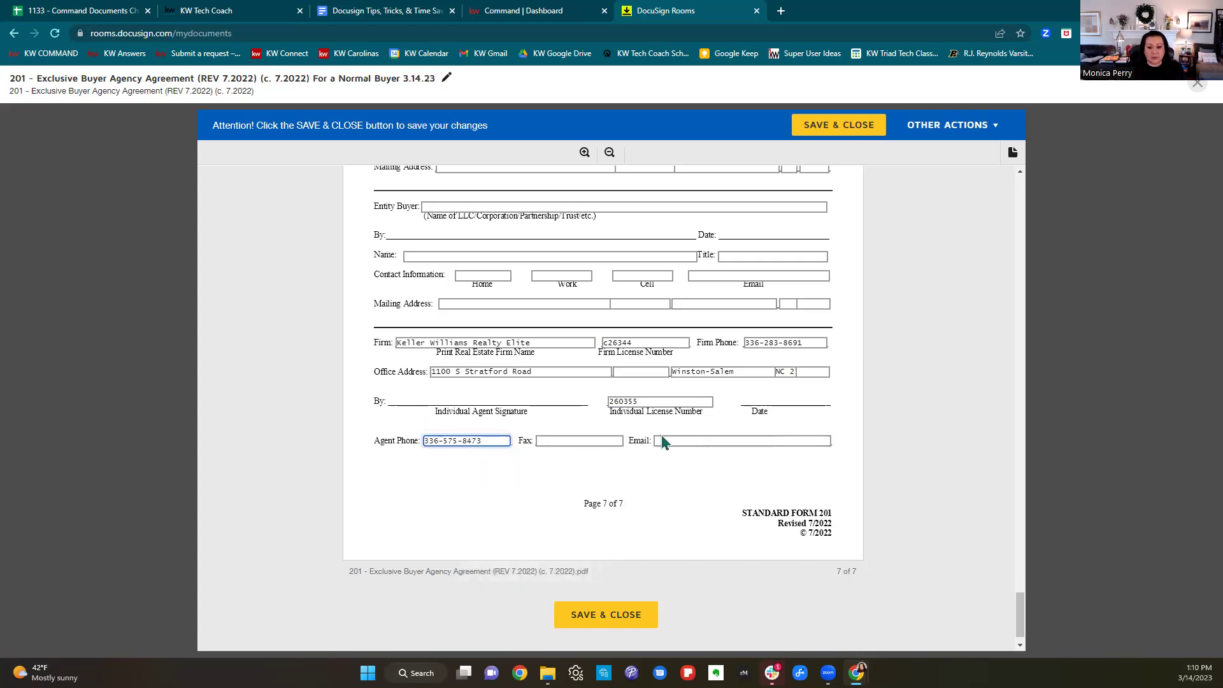
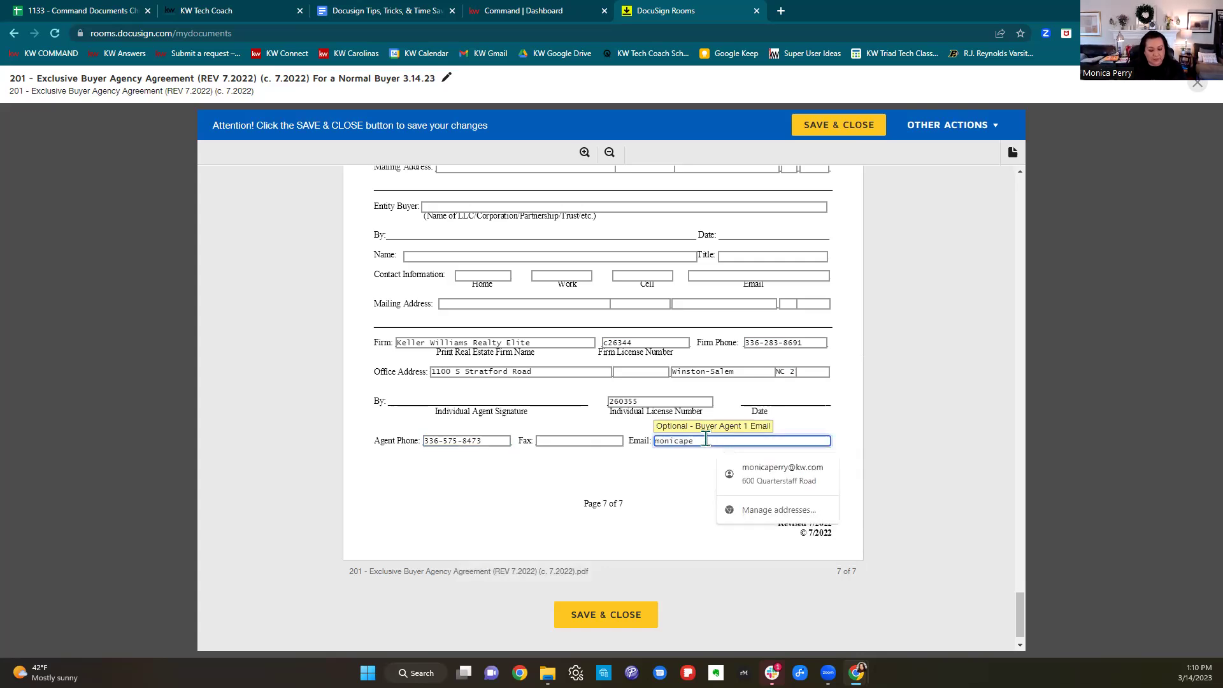
{"action": "left_click", "coordinate": [950, 431]}
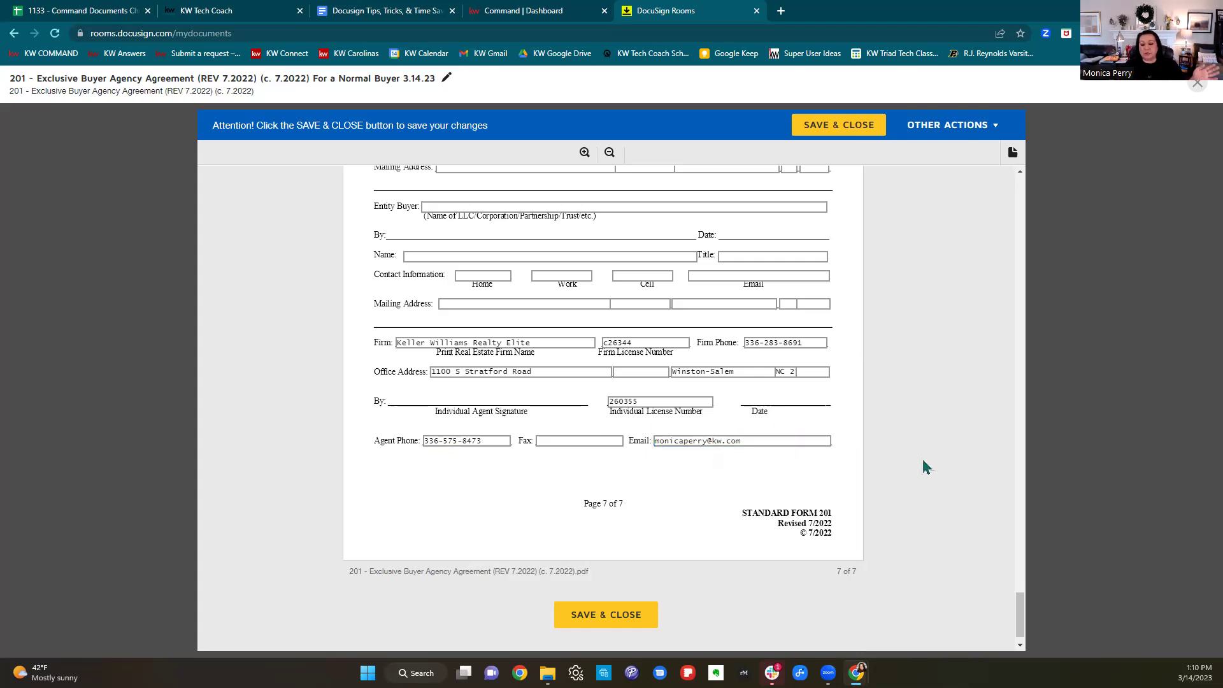
{"action": "scroll", "coordinate": [925, 467], "scroll_direction": "down", "scroll_amount": 1}
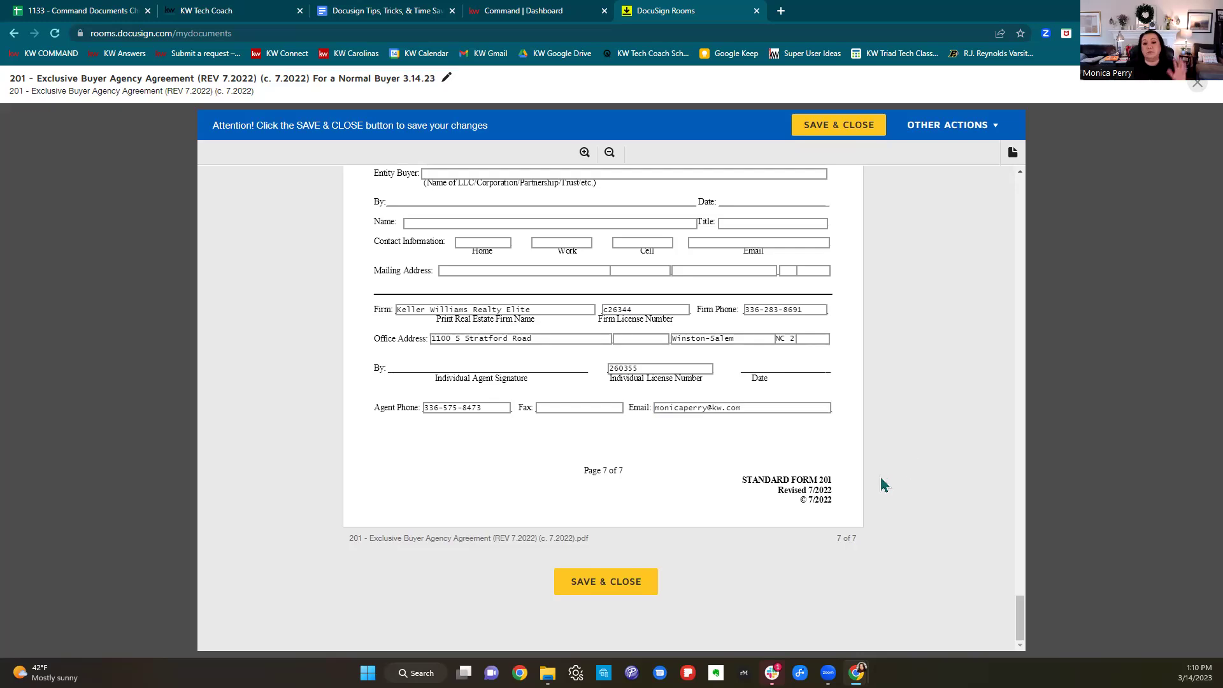
{"action": "scroll", "coordinate": [882, 483], "scroll_direction": "up", "scroll_amount": 5}
{"action": "scroll", "coordinate": [882, 484], "scroll_direction": "up", "scroll_amount": 15}
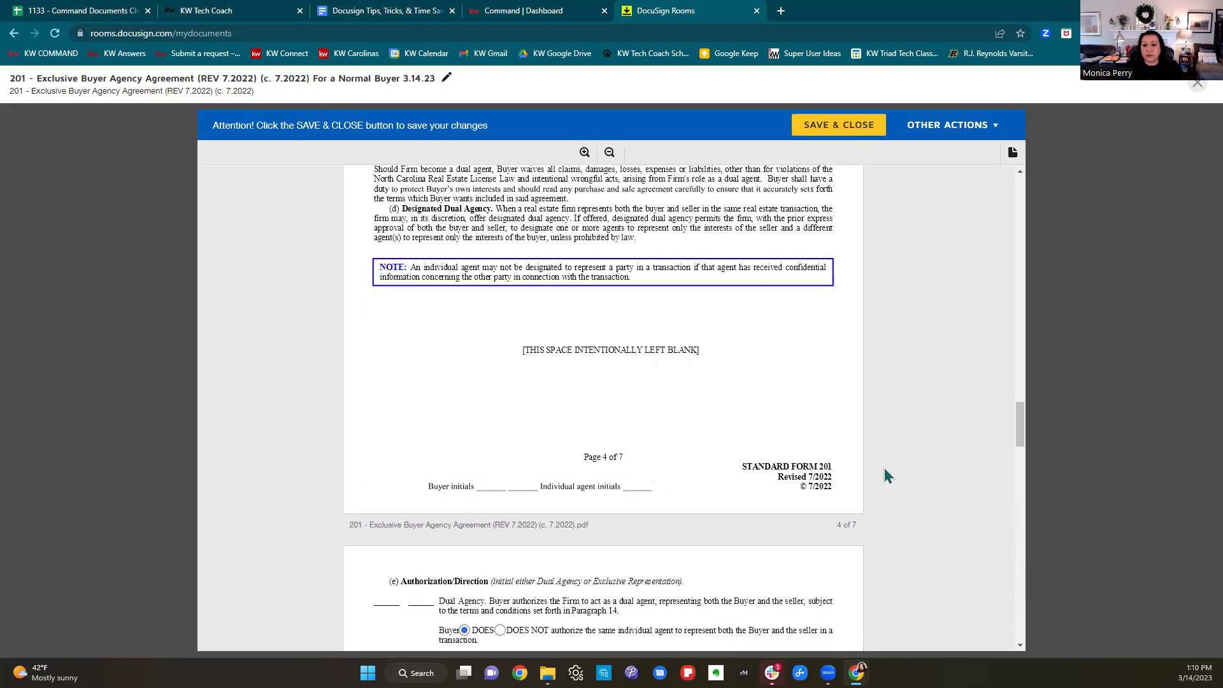
{"action": "scroll", "coordinate": [883, 464], "scroll_direction": "up", "scroll_amount": 20}
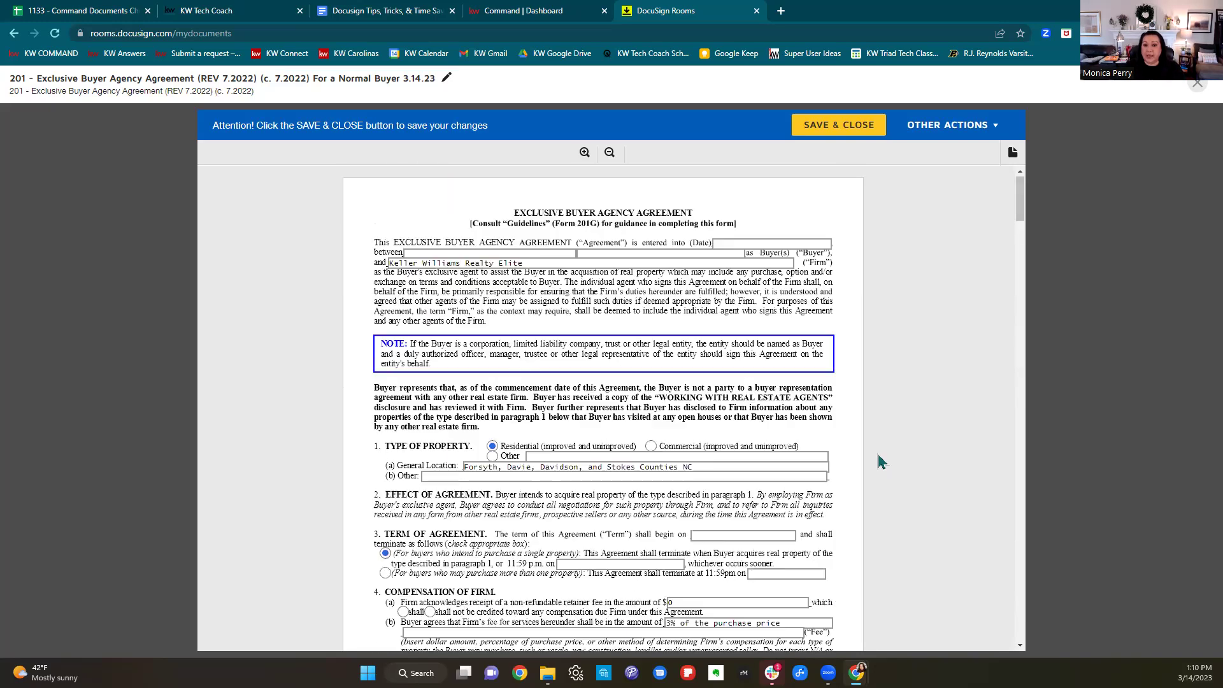
{"action": "scroll", "coordinate": [879, 460], "scroll_direction": "down", "scroll_amount": 15}
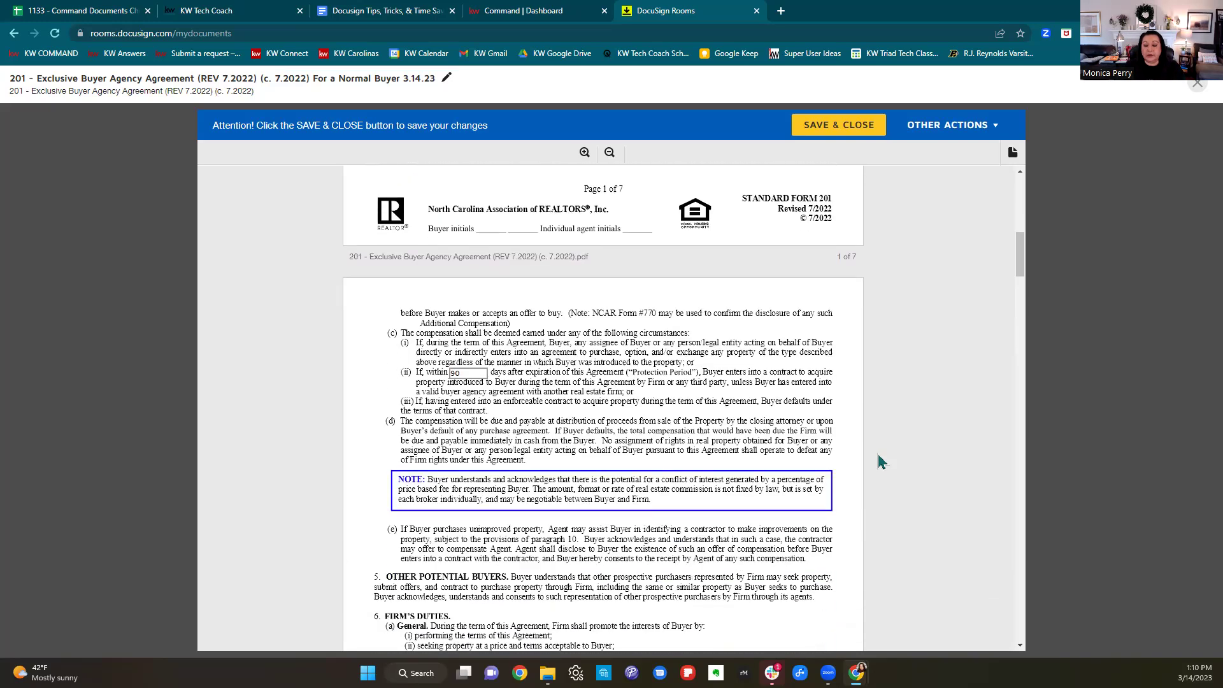
{"action": "scroll", "coordinate": [879, 461], "scroll_direction": "down", "scroll_amount": 15}
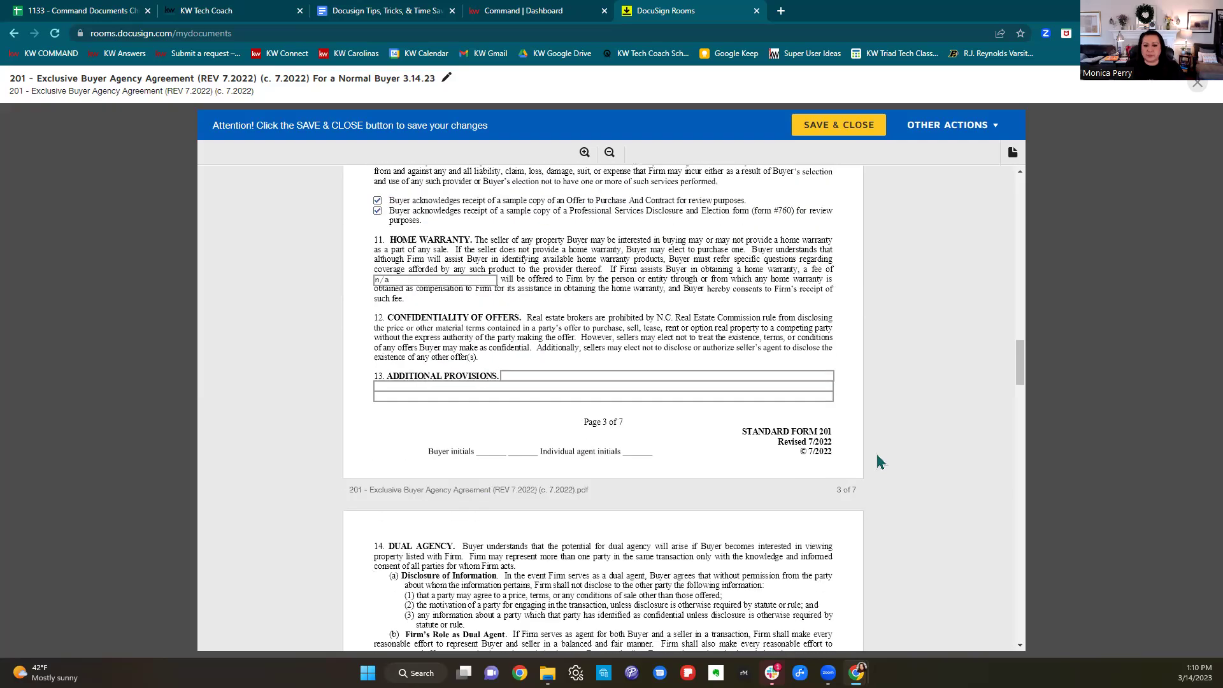
{"action": "scroll", "coordinate": [880, 461], "scroll_direction": "down", "scroll_amount": 12}
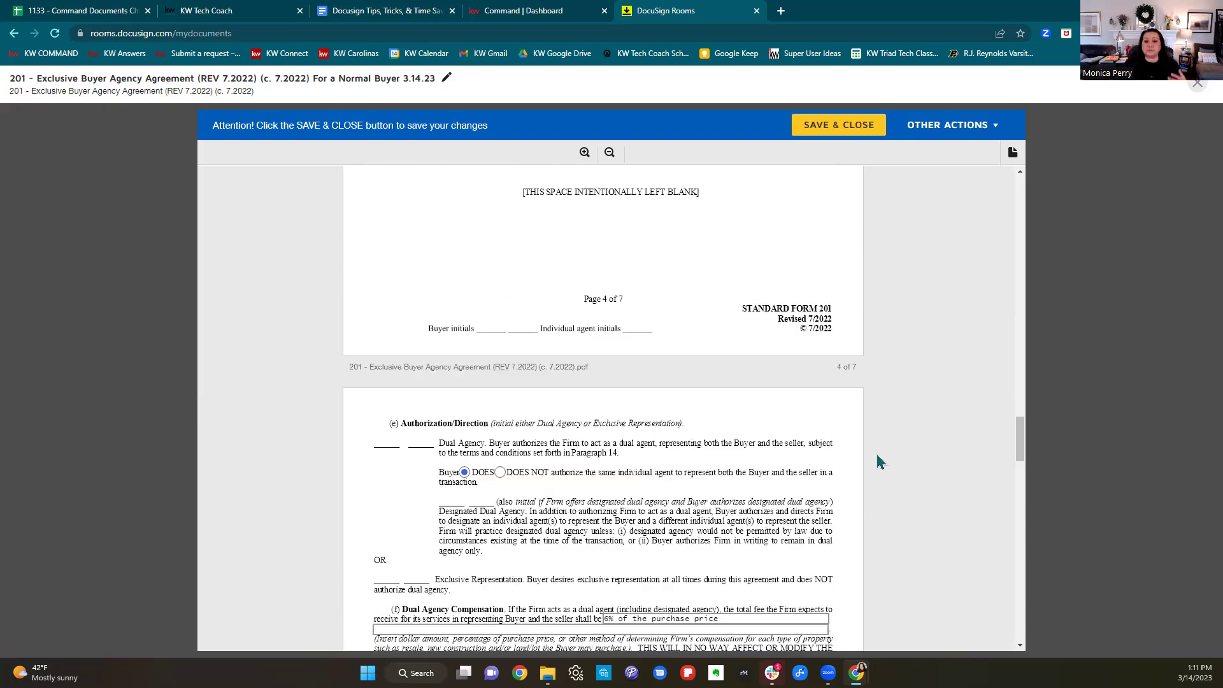
{"action": "scroll", "coordinate": [875, 461], "scroll_direction": "down", "scroll_amount": 15}
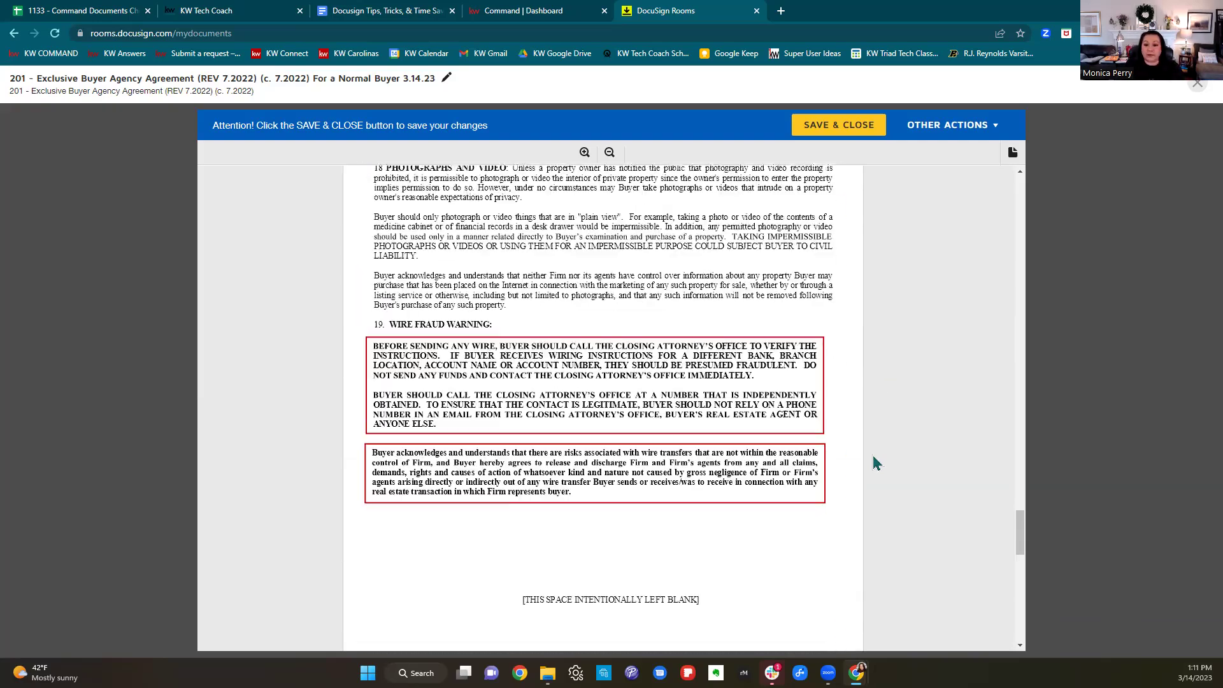
{"action": "scroll", "coordinate": [874, 457], "scroll_direction": "down", "scroll_amount": 10}
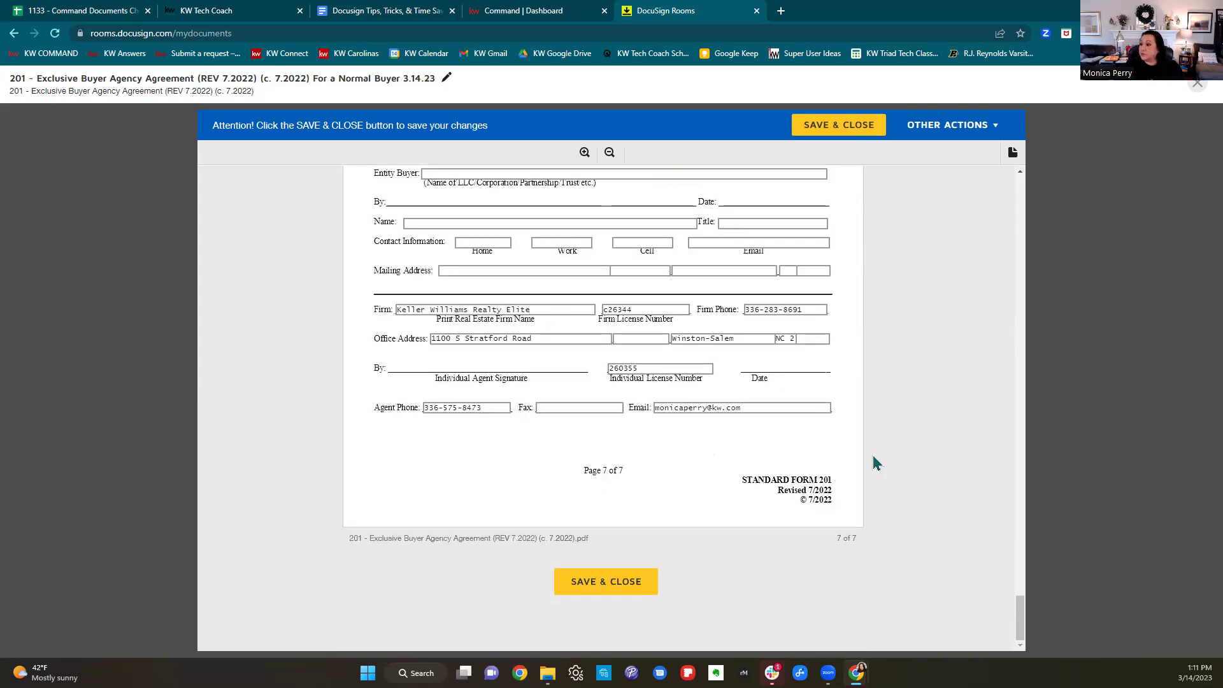
{"action": "left_click", "coordinate": [613, 588]}
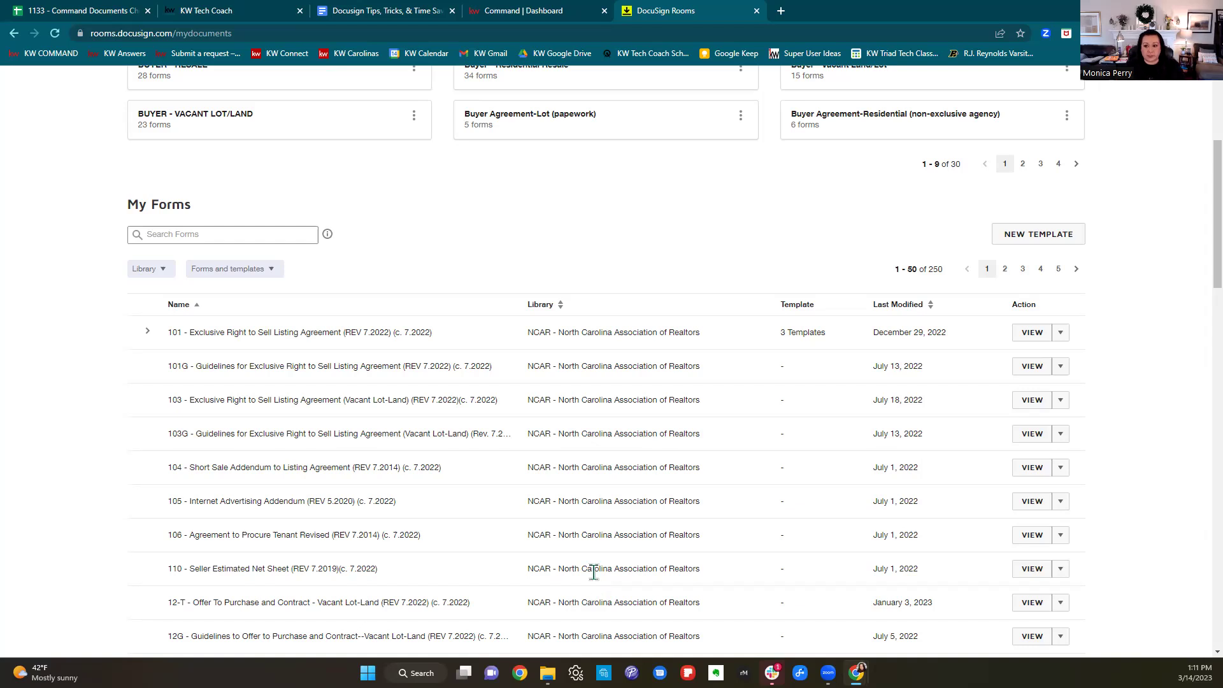
{"action": "scroll", "coordinate": [593, 572], "scroll_direction": "up", "scroll_amount": 2}
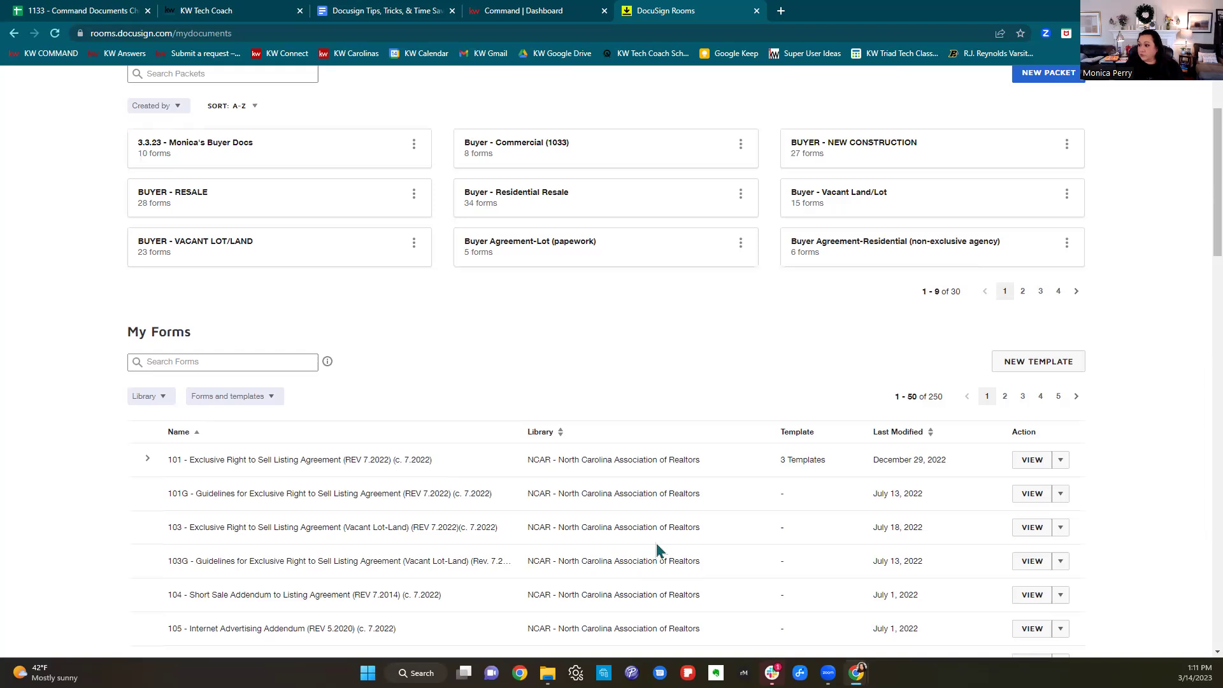
{"action": "scroll", "coordinate": [659, 549], "scroll_direction": "up", "scroll_amount": 2}
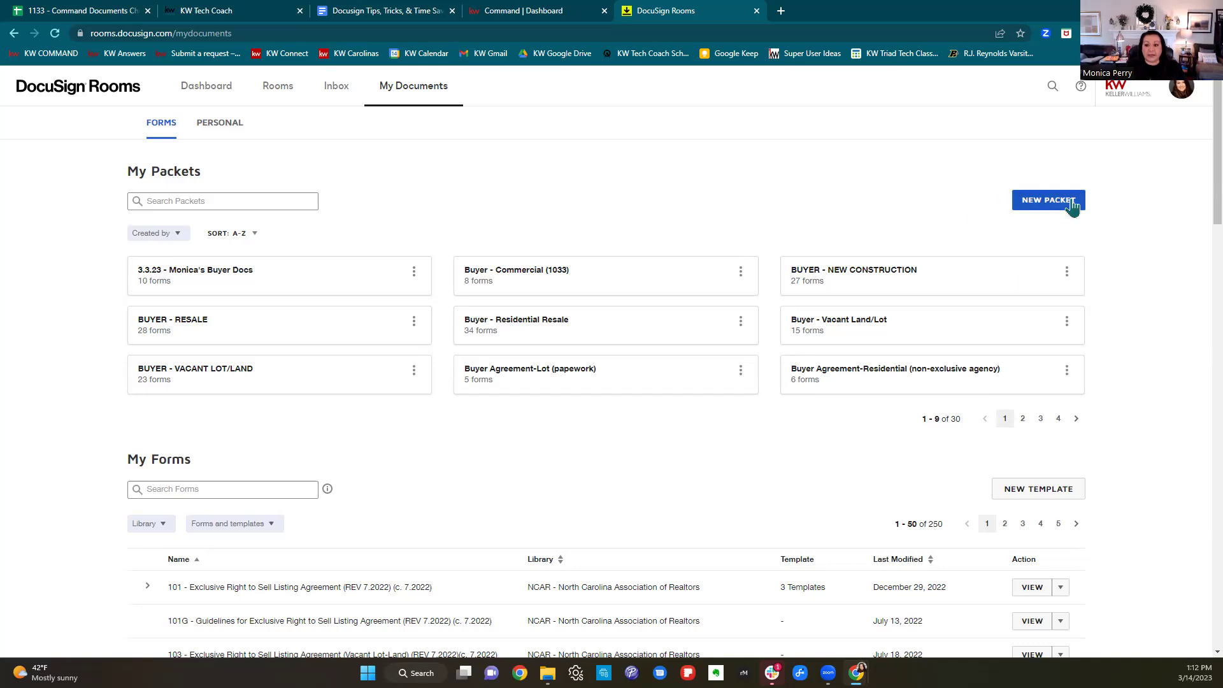
Create a new form packet named as the agent's Non-Exclusive Buyer Folder.
{"action": "left_click", "coordinate": [1073, 206]}
{"action": "left_click", "coordinate": [508, 163]}
{"action": "type", "text": "Monica's Non-Exclusive"}
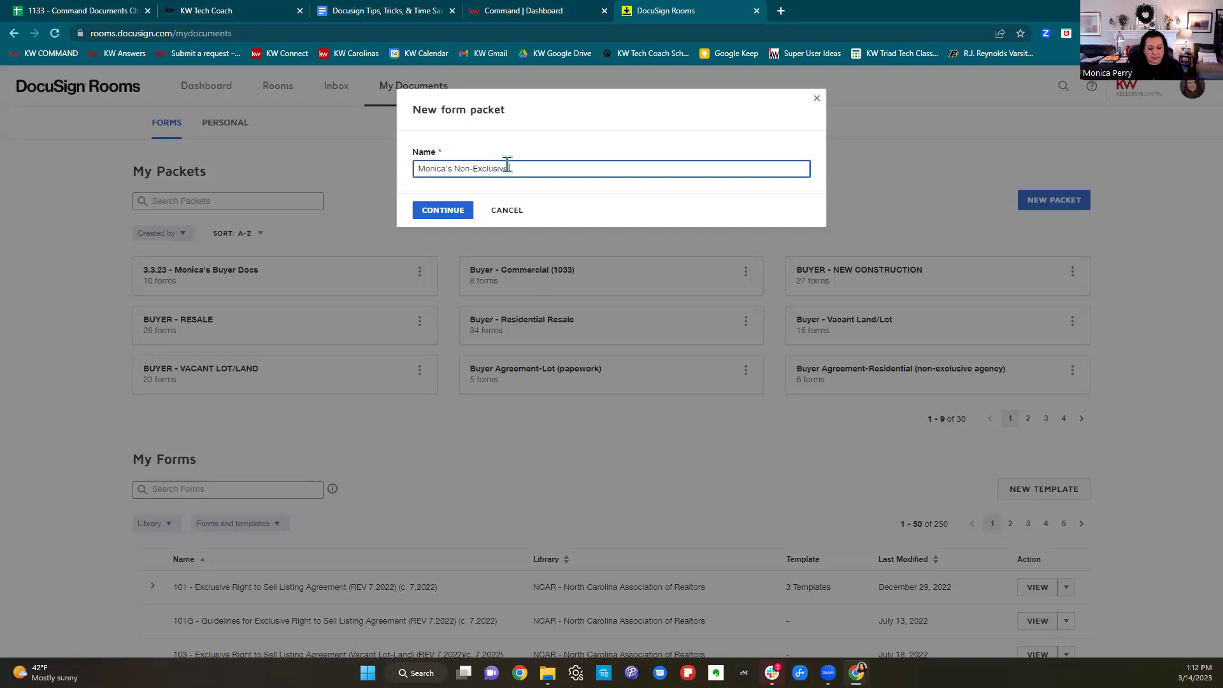
{"action": "type", "text": " Buyer"}
{"action": "key", "text": "BackSpace"}
{"action": "key", "text": "BackSpace"}
{"action": "key", "text": "BackSpace"}
{"action": "key", "text": "BackSpace"}
{"action": "type", "text": "uyer Folder"}
{"action": "left_click", "coordinate": [439, 212]}
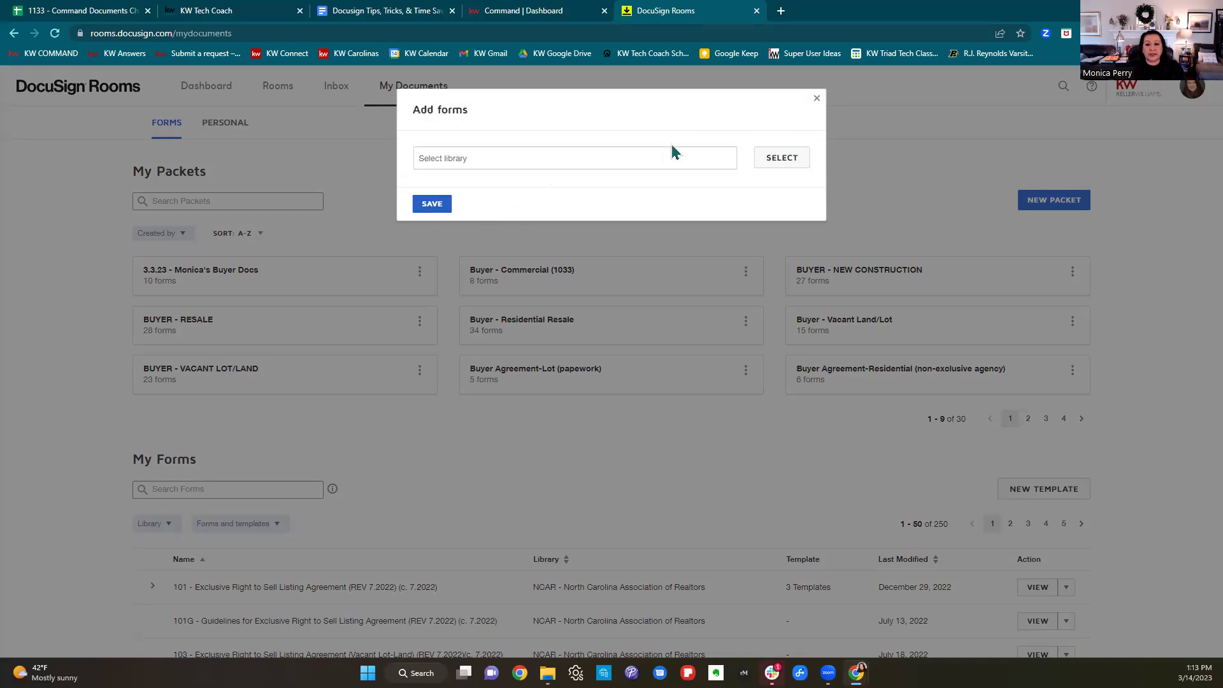
Use the NCAR - North Carolina Association of Realtors library as the packet's form source.
{"action": "left_click", "coordinate": [793, 167]}
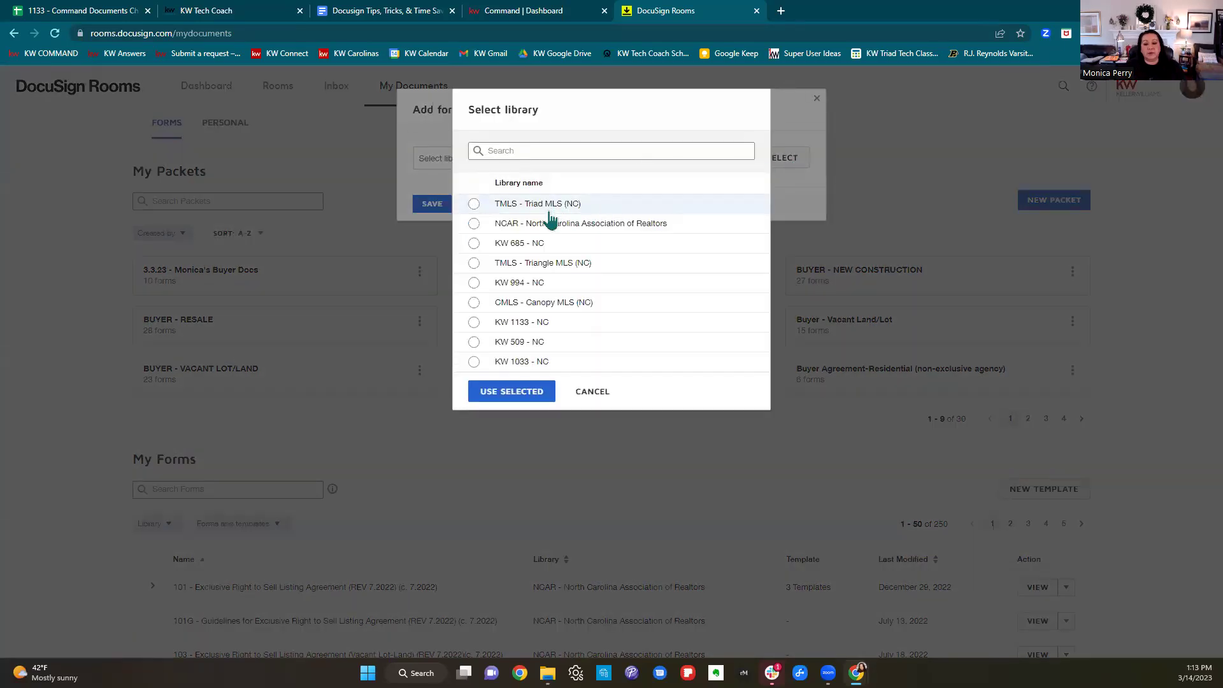
{"action": "left_click", "coordinate": [474, 224]}
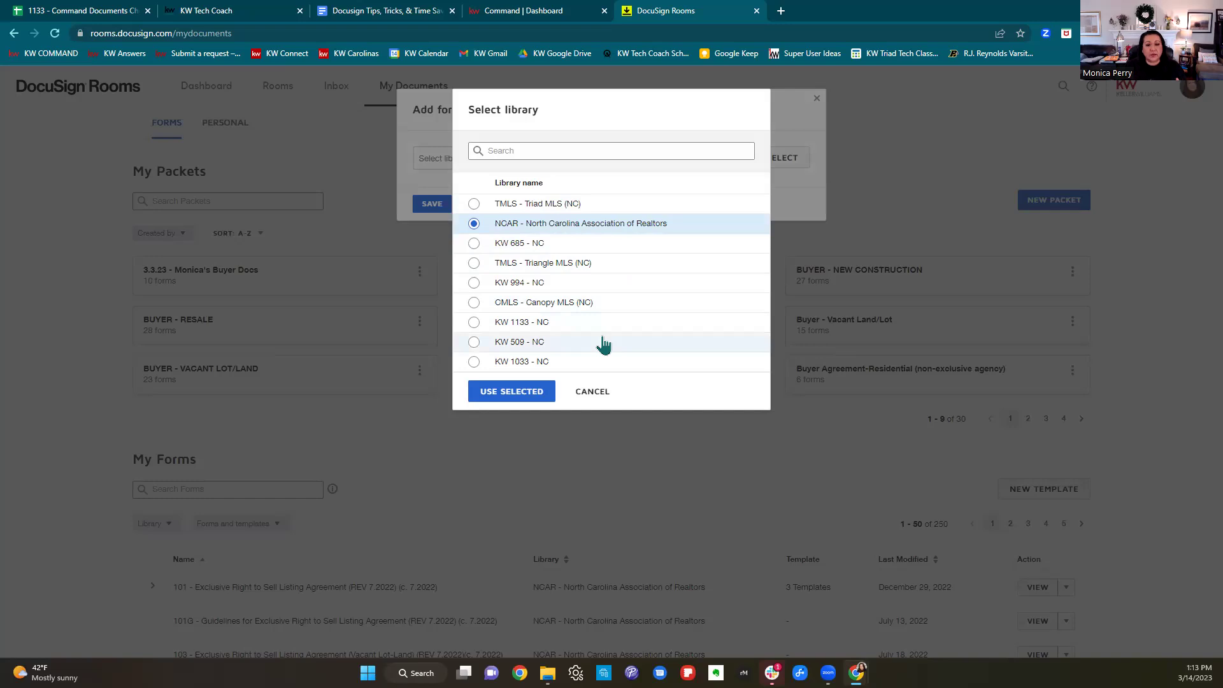
{"action": "left_click", "coordinate": [511, 391]}
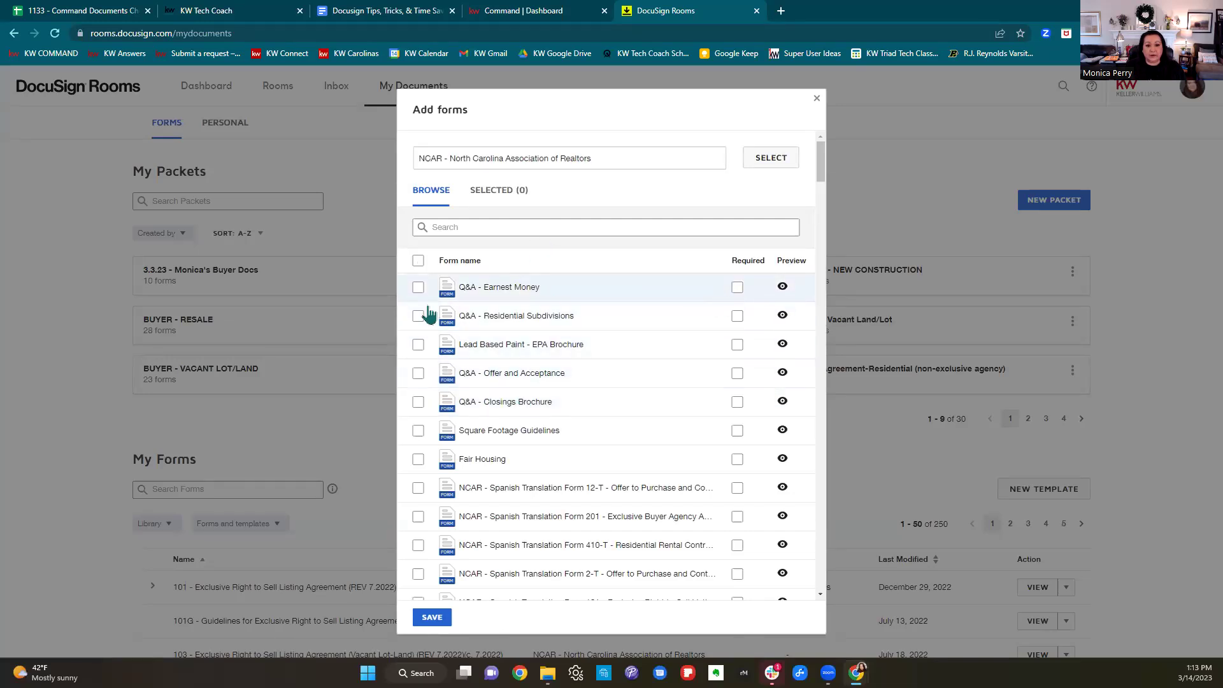
Add the Earnest Money and Offer and Acceptance Q&As plus form 203 to the packet.
{"action": "left_click", "coordinate": [418, 290]}
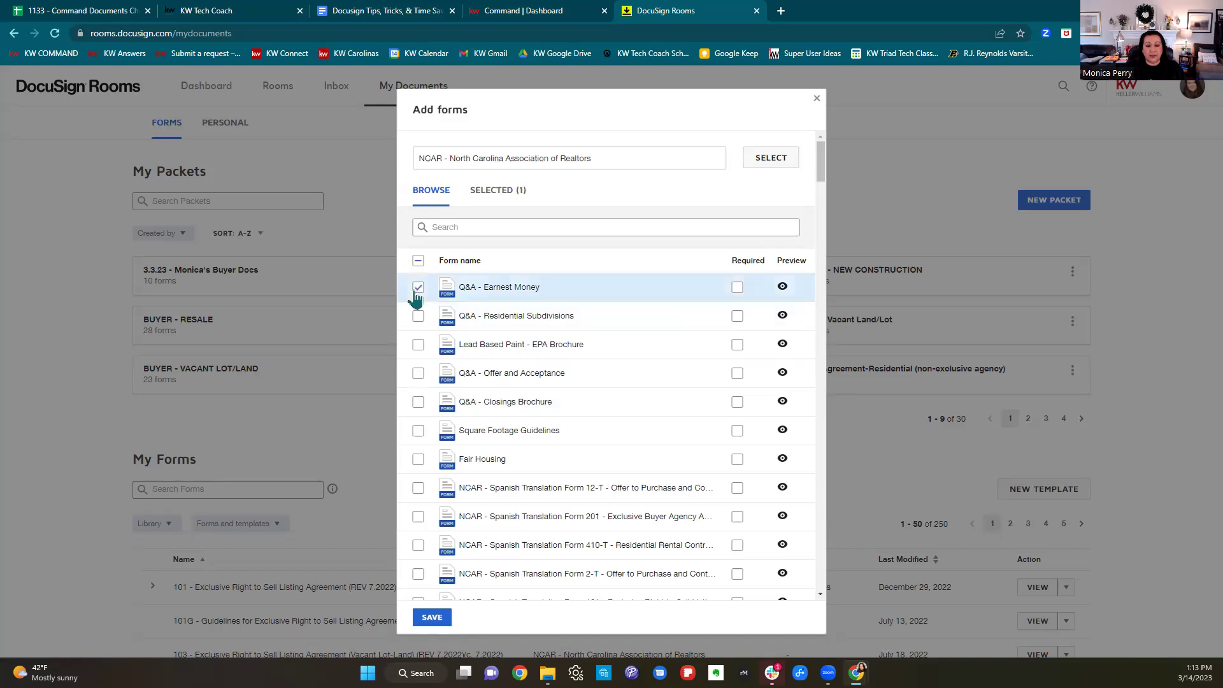
{"action": "left_click", "coordinate": [418, 376]}
{"action": "left_click", "coordinate": [474, 233]}
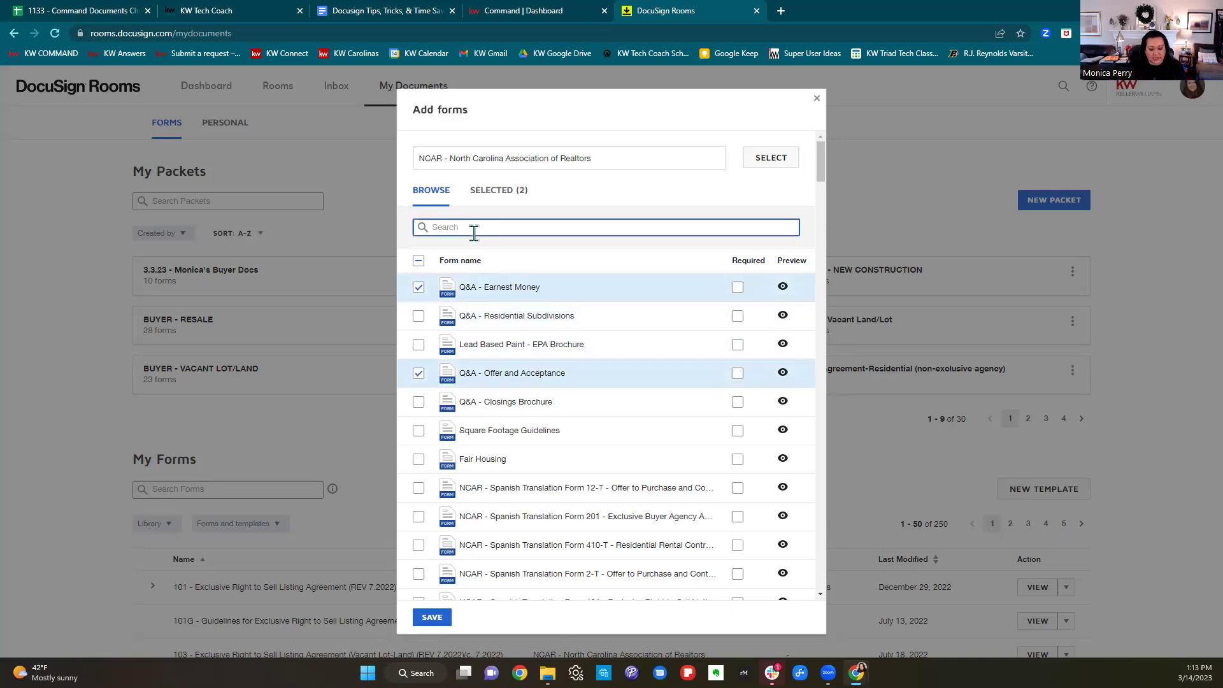
{"action": "type", "text": "non-"}
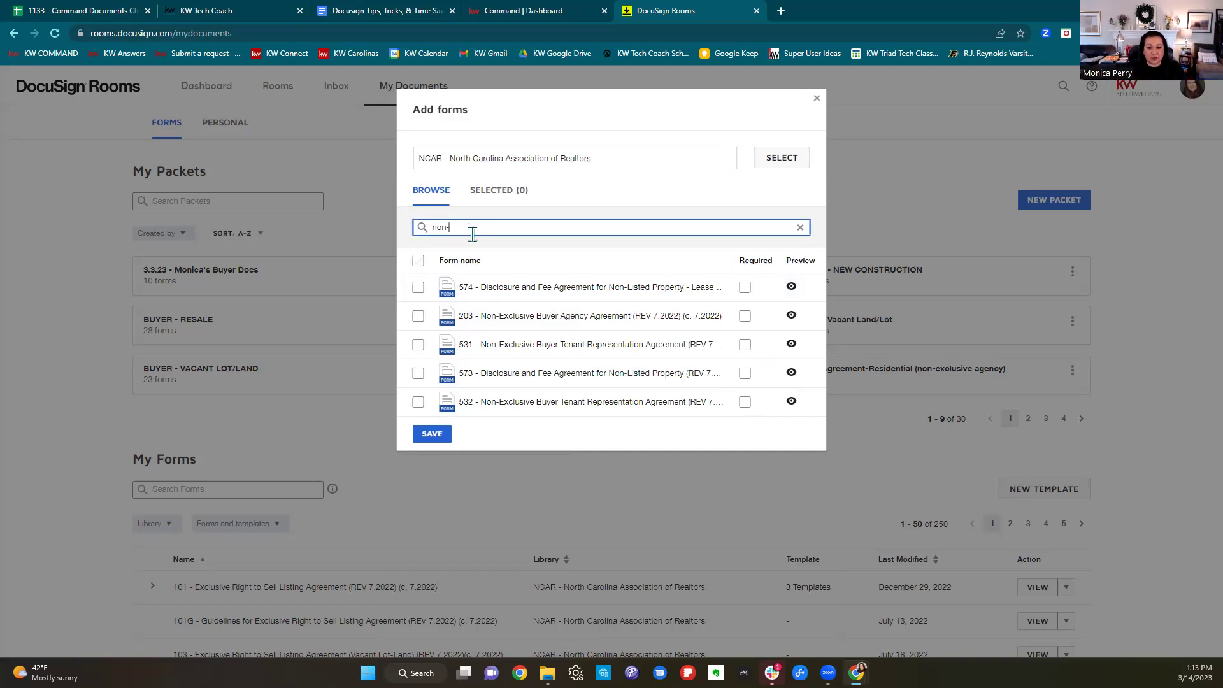
{"action": "left_click", "coordinate": [418, 317]}
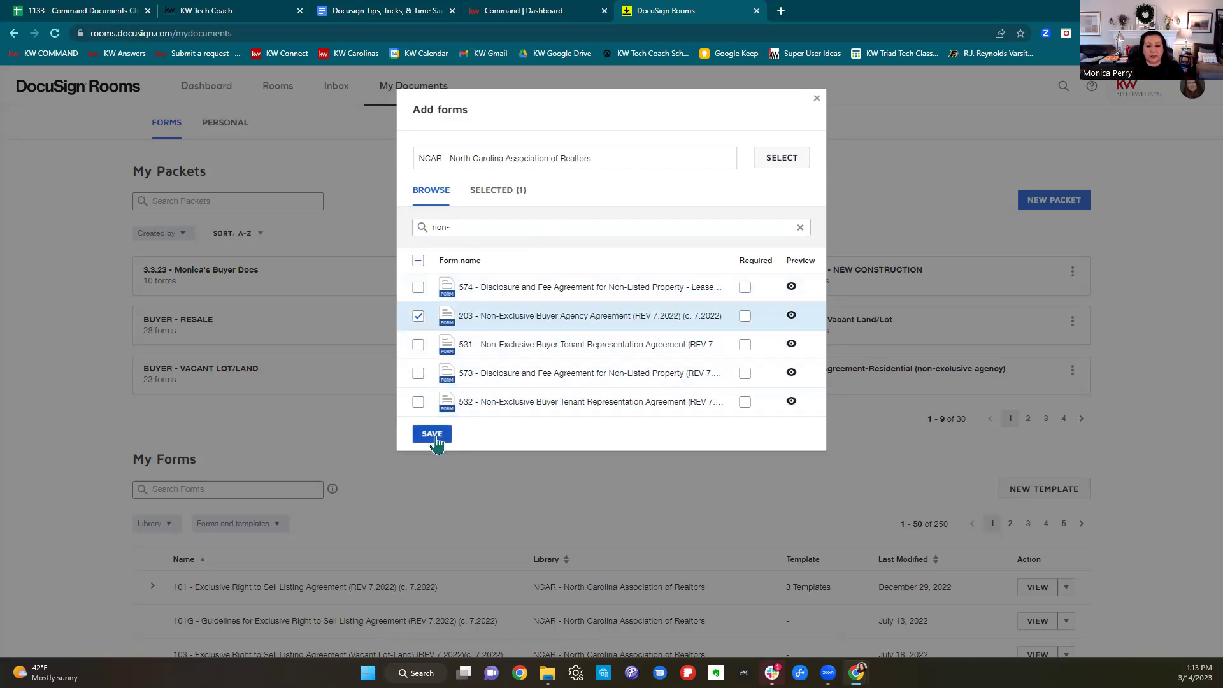
Add the 760 Professional Services Disclosure form and save the packet.
{"action": "left_click_drag", "start_coordinate": [458, 229], "coordinate": [421, 232]}
{"action": "type", "text": "prof"}
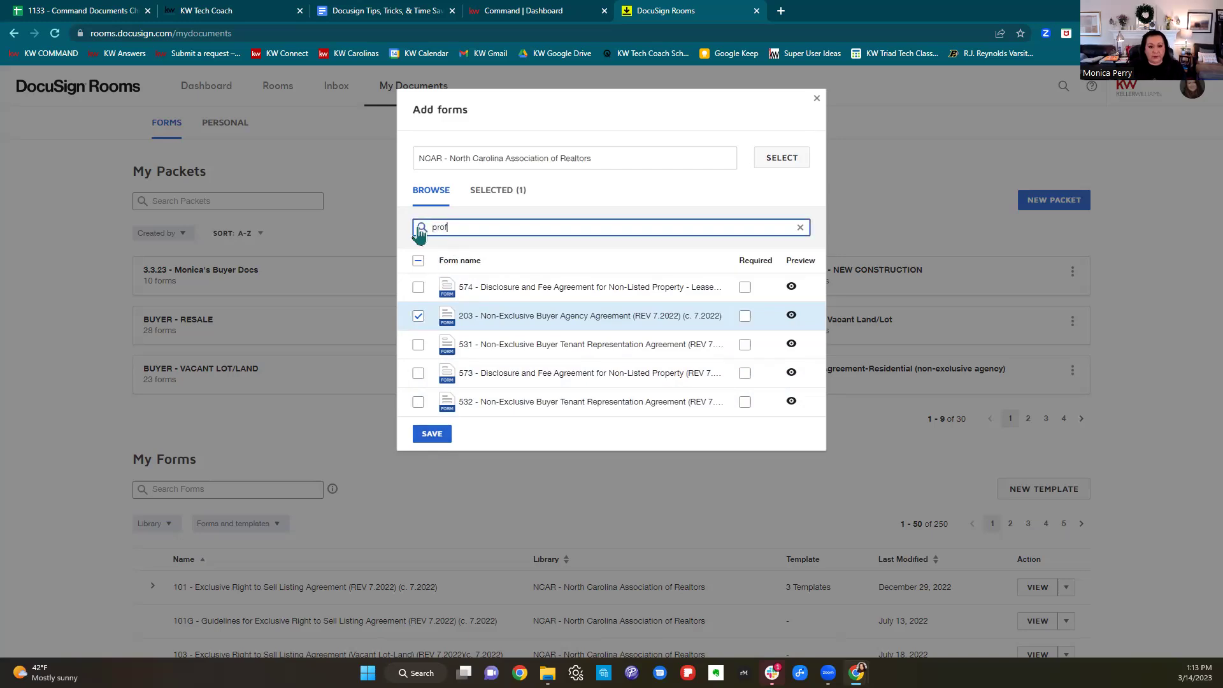
{"action": "type", "text": "essional"}
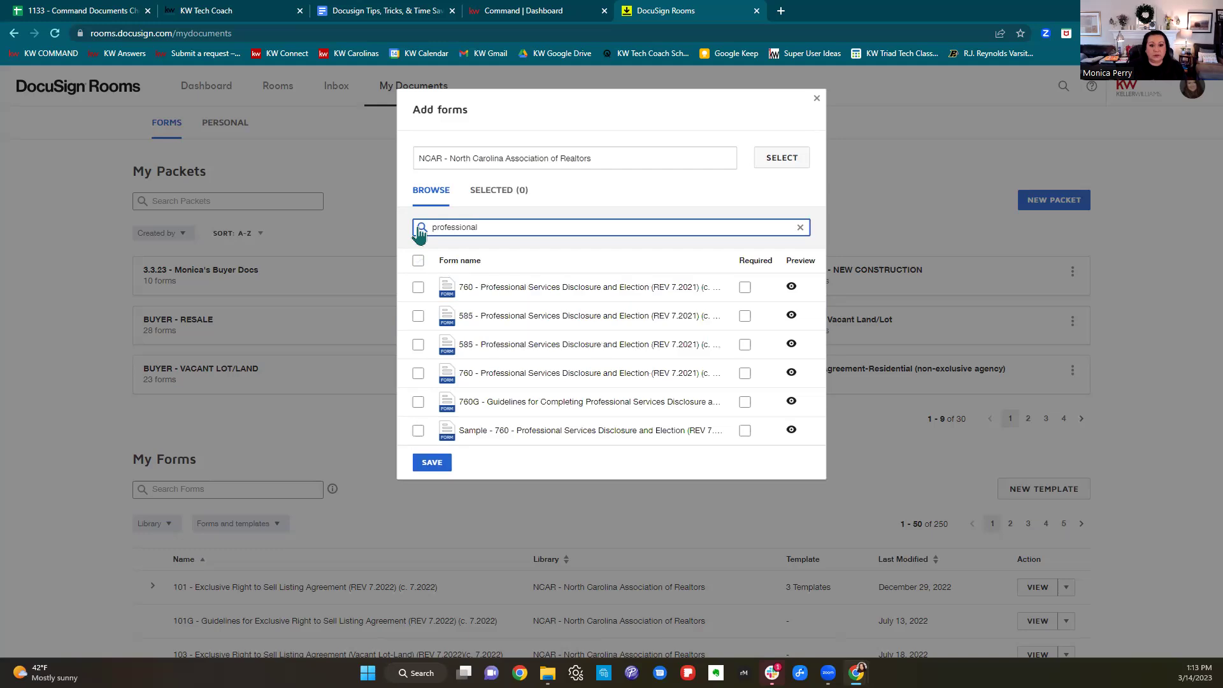
{"action": "left_click", "coordinate": [417, 288]}
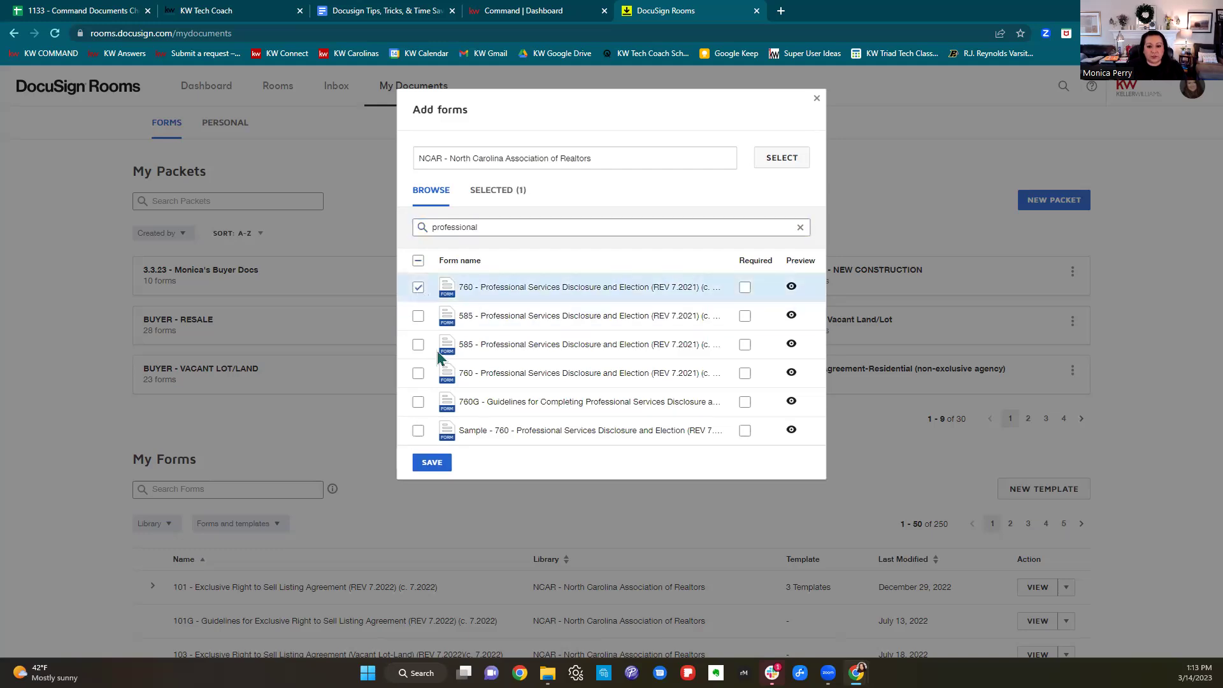
{"action": "left_click", "coordinate": [440, 463]}
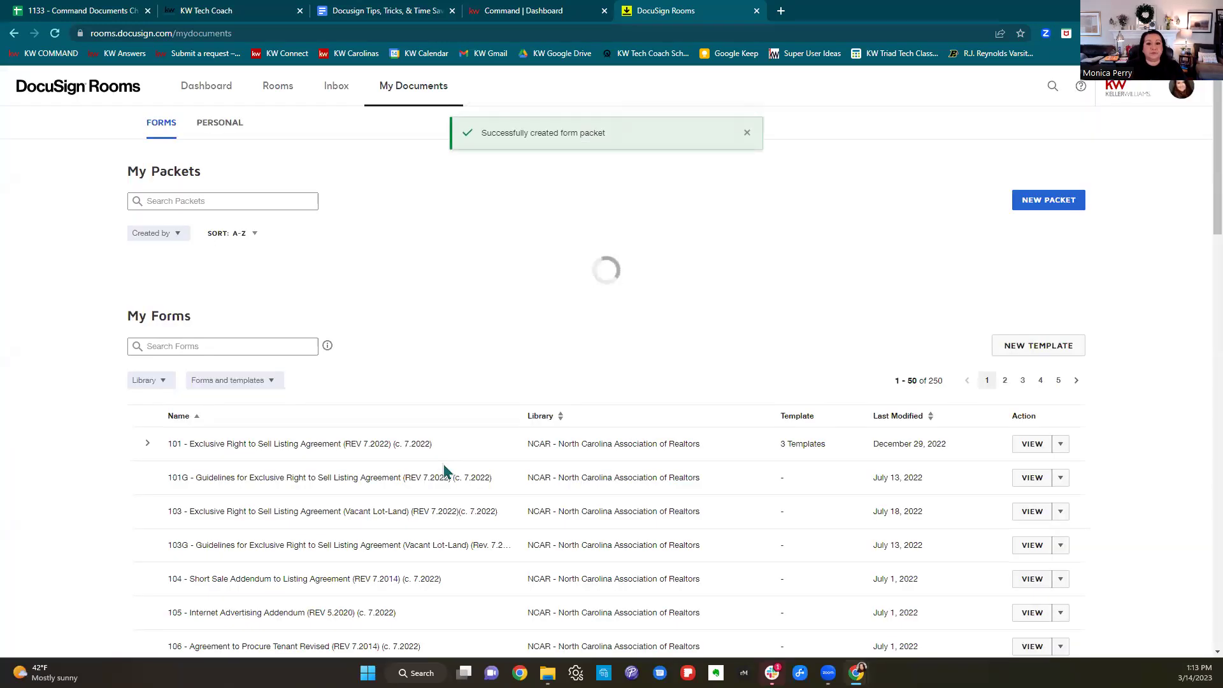
{"action": "left_click", "coordinate": [245, 201]}
Search packets by the agent's name to find the new packet, then return to the Docusign Tips guide.
{"action": "type", "text": "mon"}
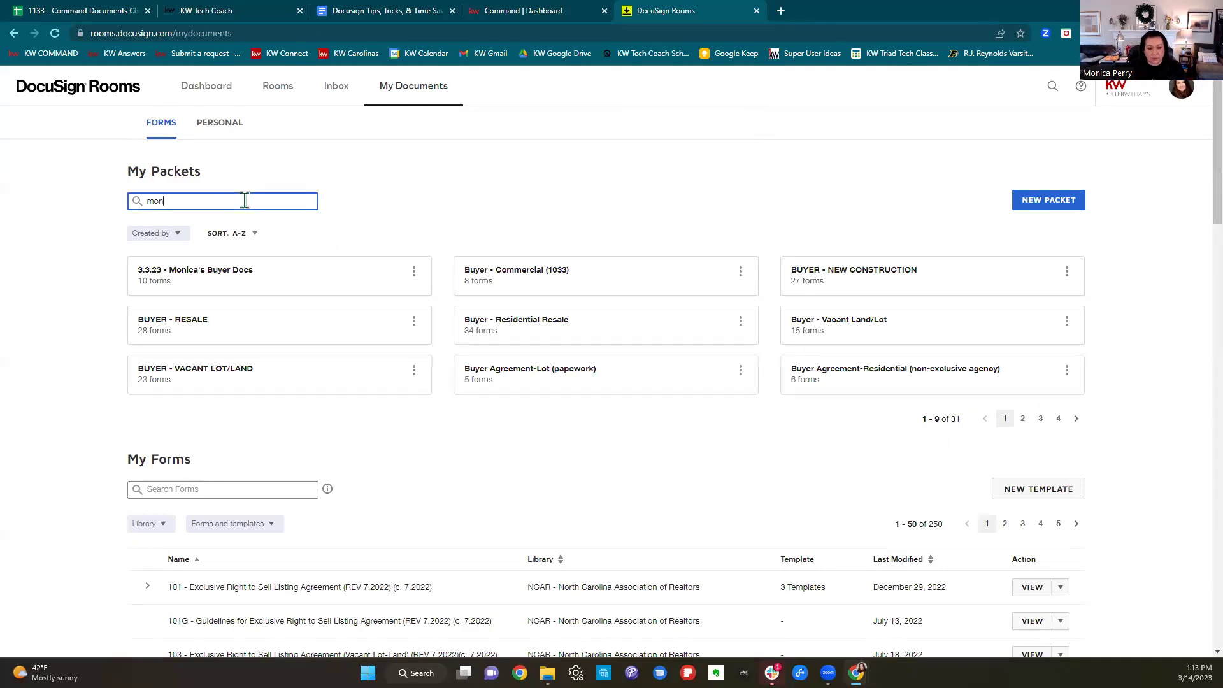
{"action": "type", "text": "ica"}
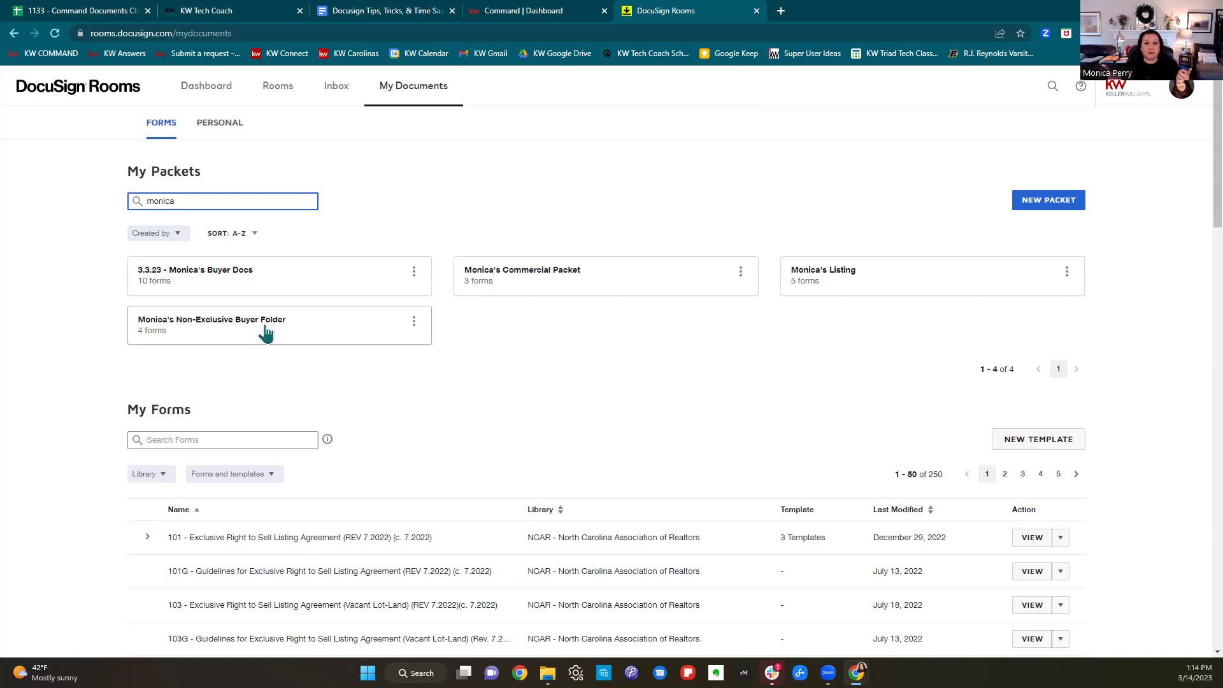
{"action": "left_click", "coordinate": [500, 12]}
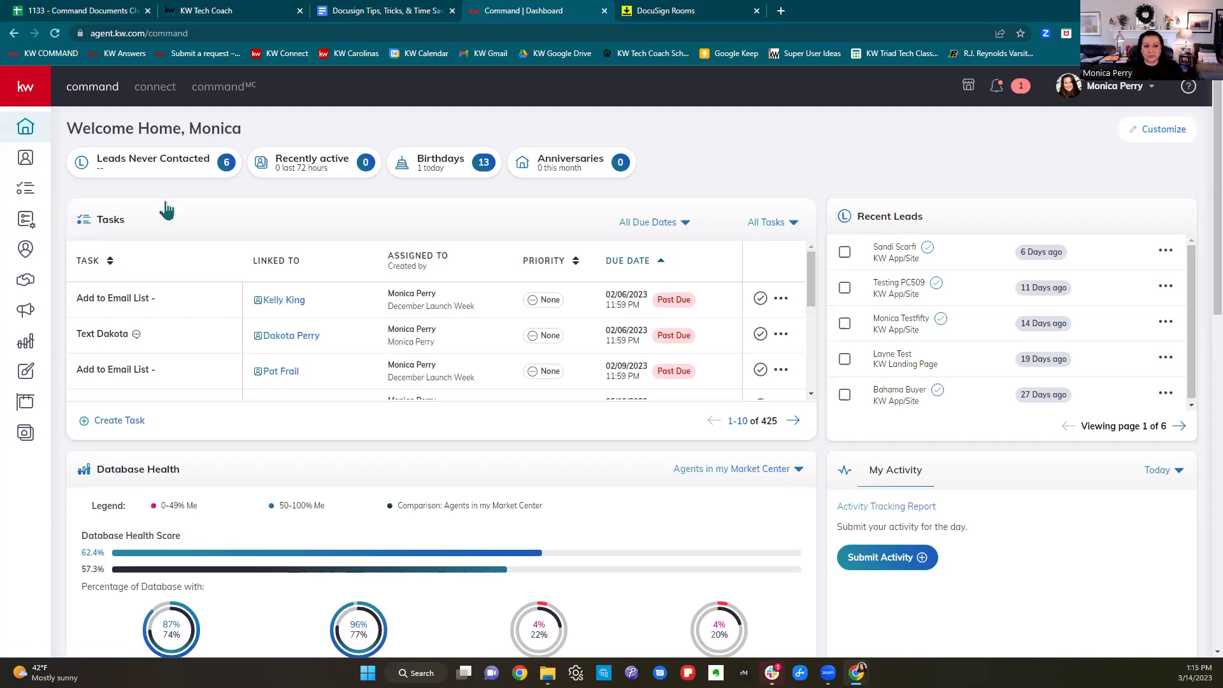
{"action": "left_click", "coordinate": [376, 11]}
{"action": "scroll", "coordinate": [810, 414], "scroll_direction": "down", "scroll_amount": 3}
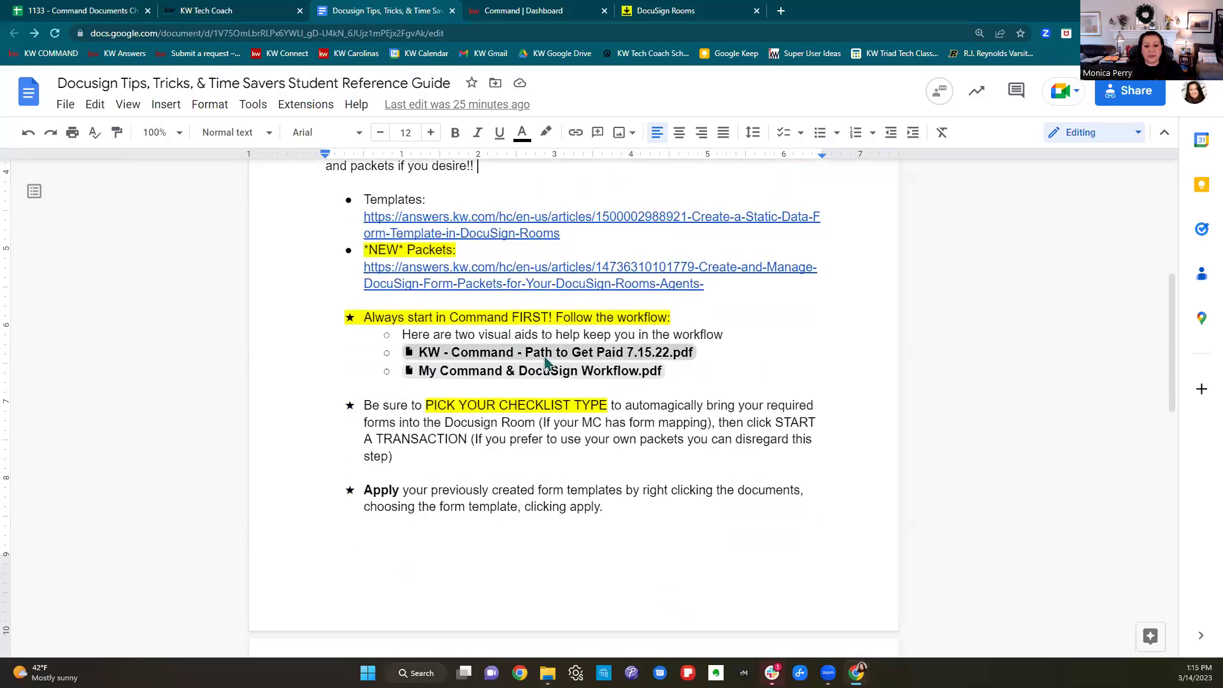
Open the KW - Command - Path to Get Paid PDF from the guide's file link.
{"action": "mouse_move", "coordinate": [545, 363]}
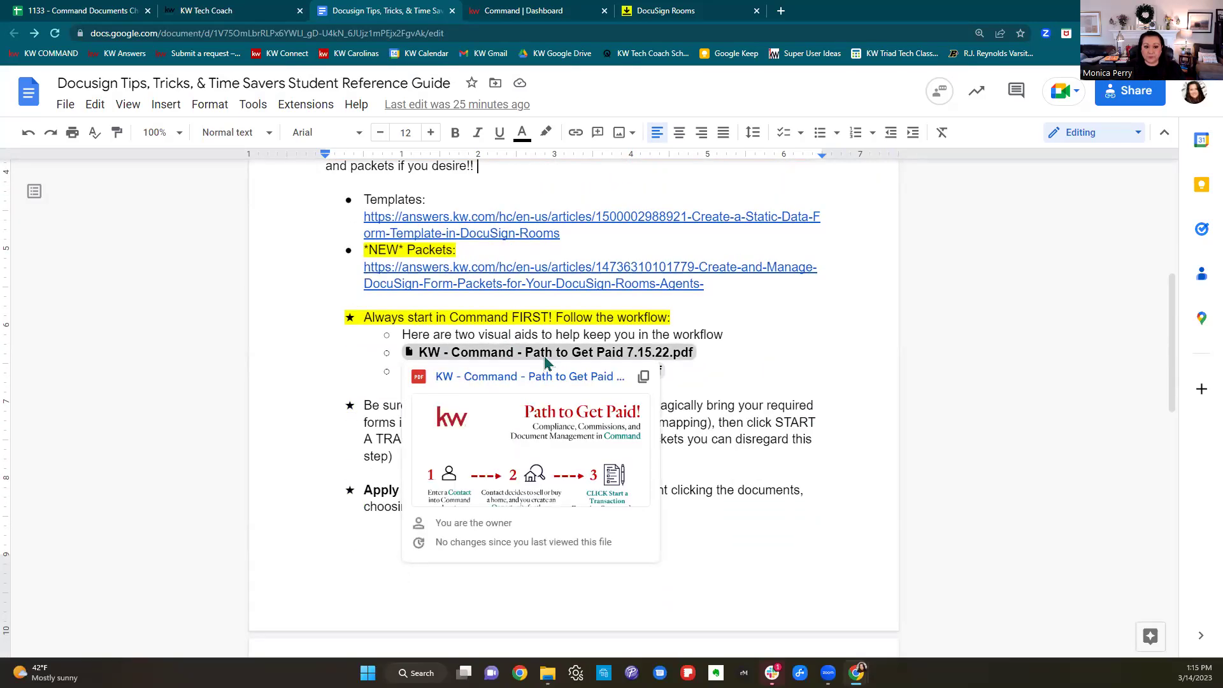
{"action": "left_click", "coordinate": [545, 360]}
{"action": "left_click", "coordinate": [541, 444]}
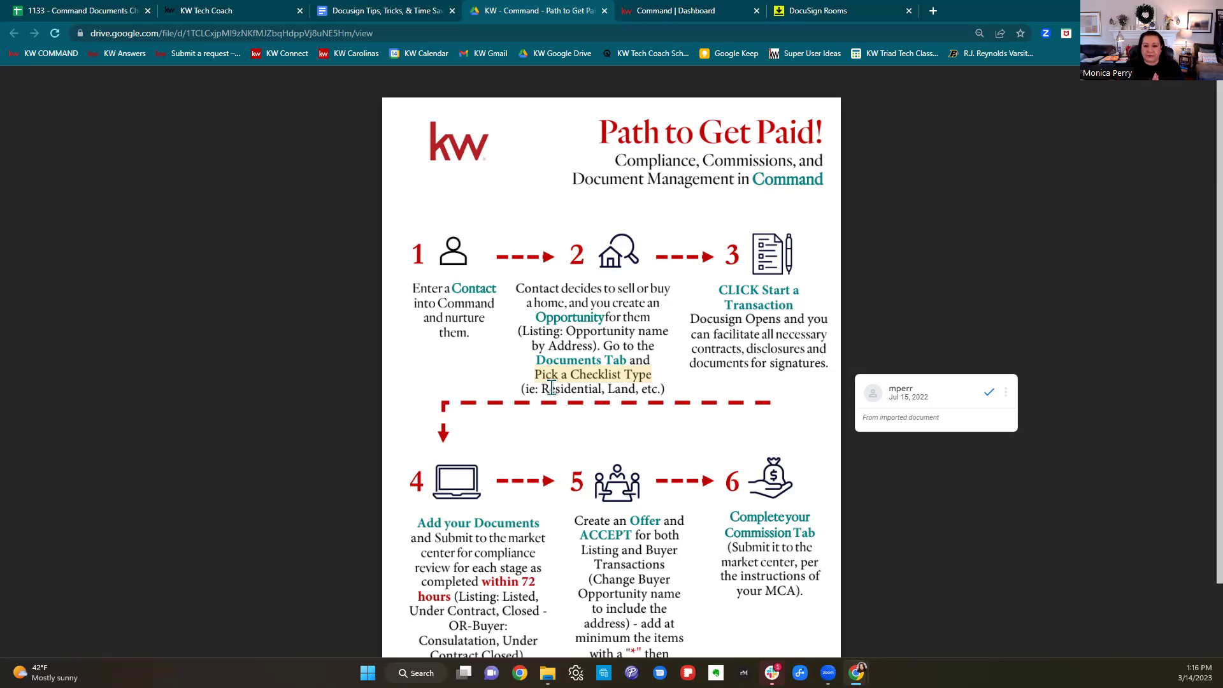
Start a new Buyer opportunity in the Winston Salem market center.
{"action": "left_click", "coordinate": [717, 11]}
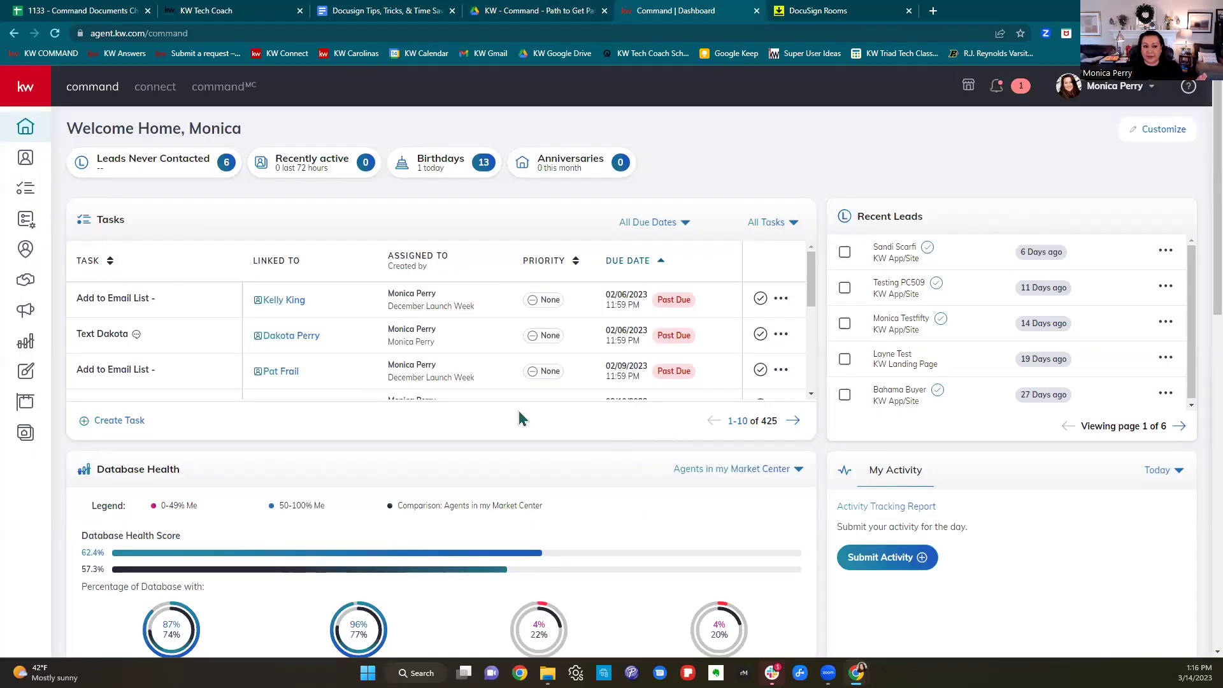
{"action": "left_click", "coordinate": [23, 283]}
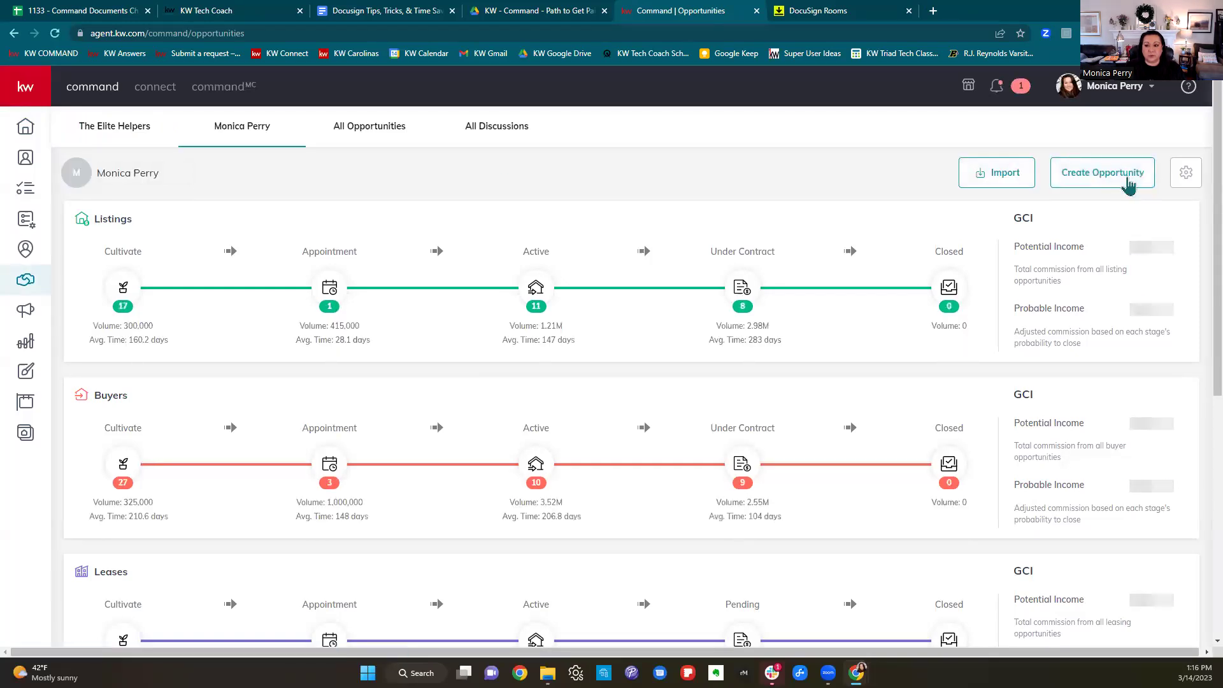
{"action": "left_click", "coordinate": [1128, 180]}
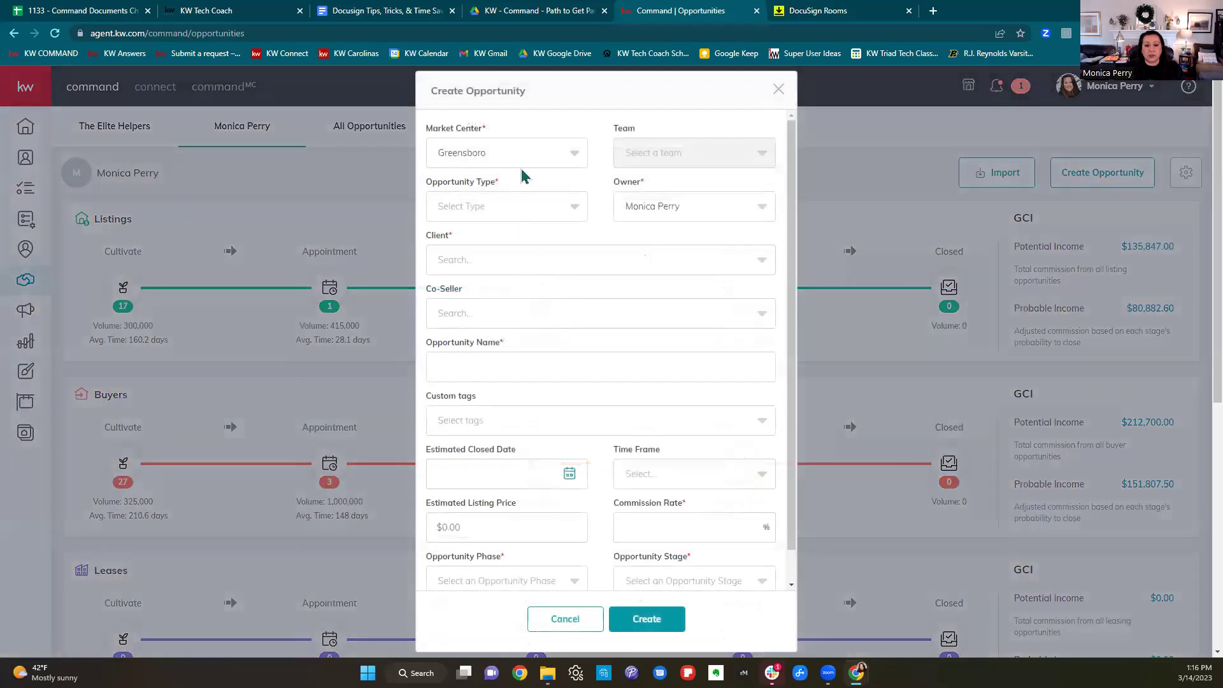
{"action": "left_click", "coordinate": [519, 156]}
{"action": "left_click", "coordinate": [472, 245]}
{"action": "left_click", "coordinate": [473, 210]}
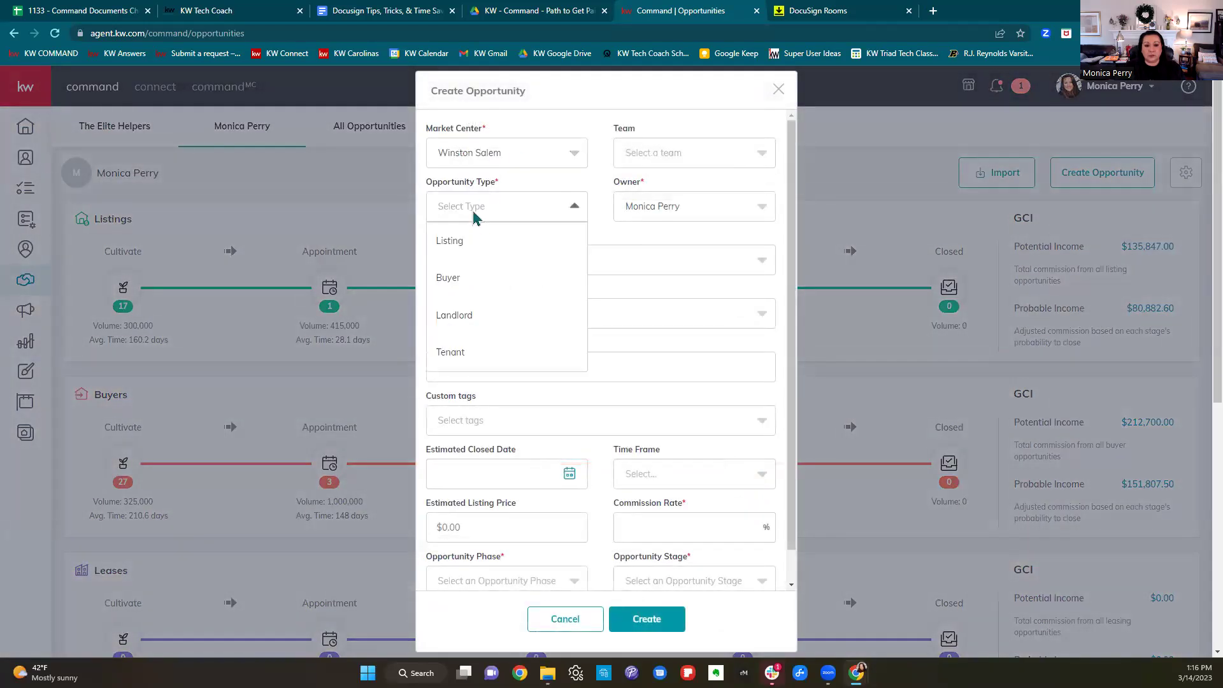
{"action": "left_click", "coordinate": [460, 281]}
Choose the client contact, set commission rate 0, and create the buyer opportunity.
{"action": "left_click", "coordinate": [461, 264]}
{"action": "type", "text": "Dakota"}
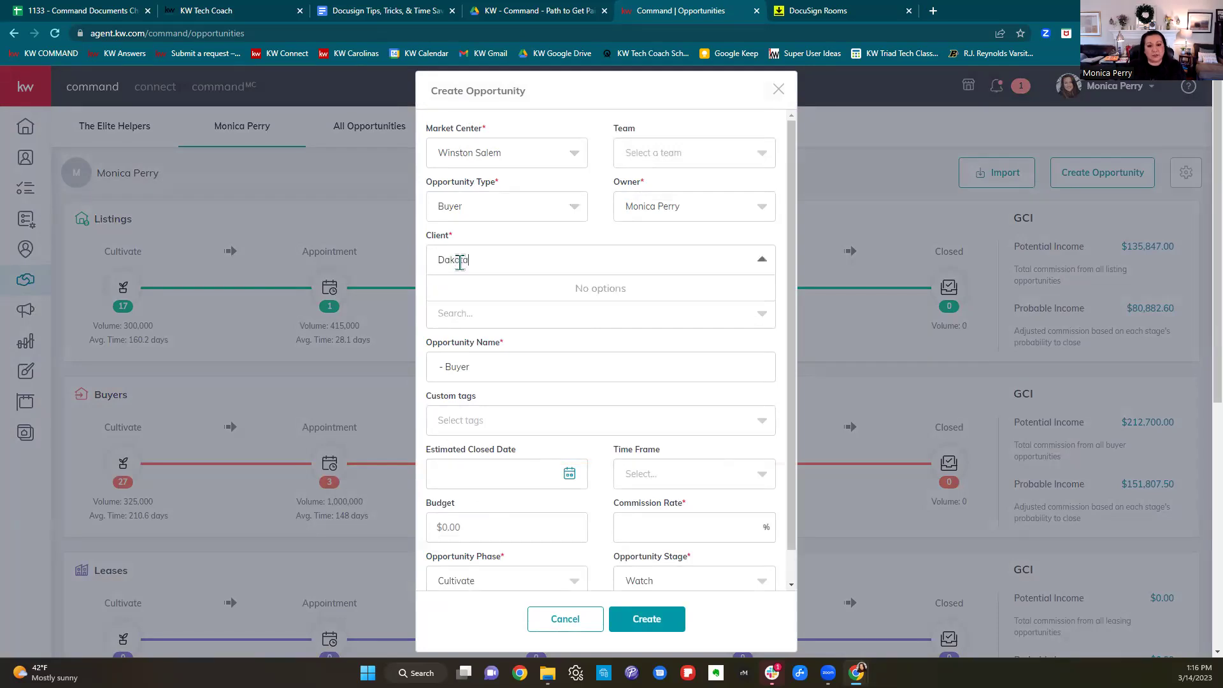
{"action": "left_click", "coordinate": [470, 305]}
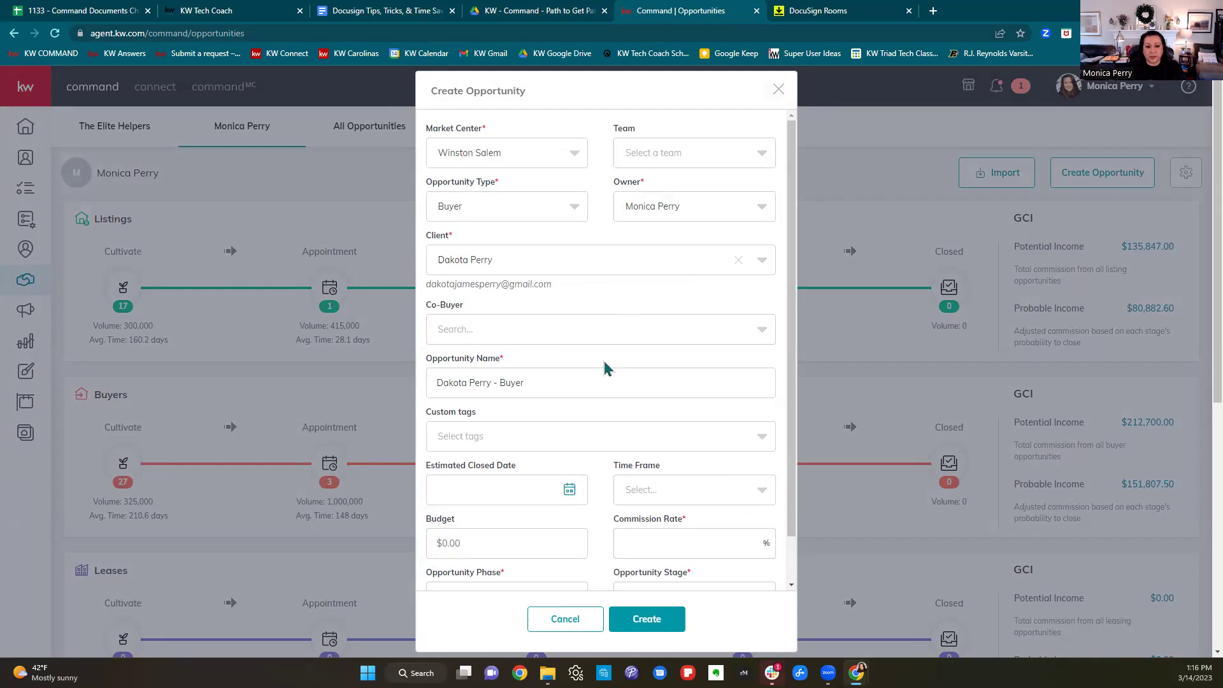
{"action": "type", "text": "D3T 3.14.23"}
{"action": "left_click", "coordinate": [540, 440]}
{"action": "left_click", "coordinate": [540, 438]}
{"action": "scroll", "coordinate": [583, 434], "scroll_direction": "down", "scroll_amount": 1}
{"action": "left_click", "coordinate": [660, 493]}
{"action": "type", "text": "0"}
{"action": "scroll", "coordinate": [706, 419], "scroll_direction": "down", "scroll_amount": 3}
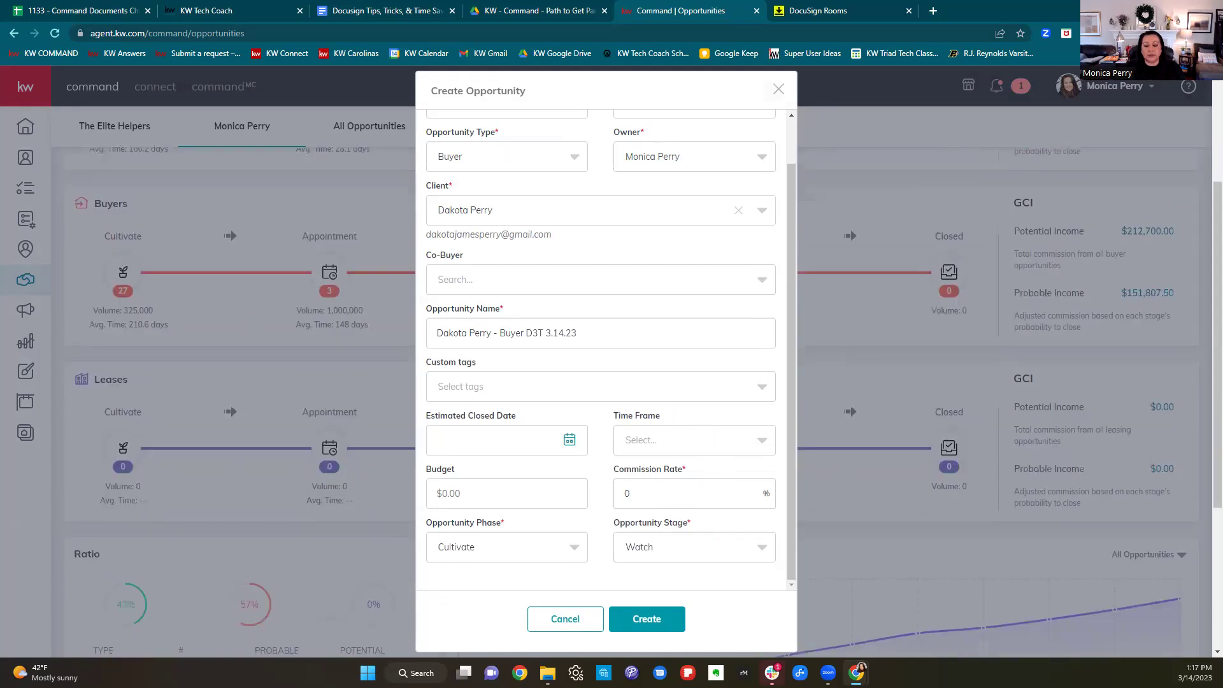
{"action": "left_click", "coordinate": [666, 629]}
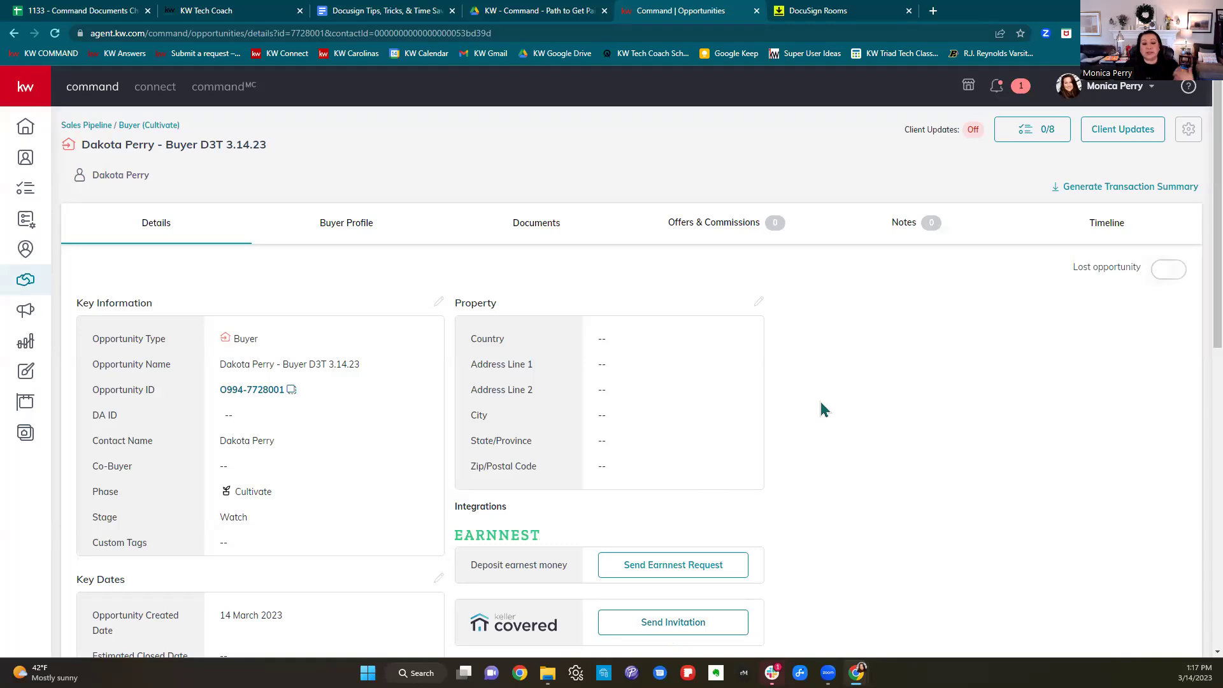
{"action": "scroll", "coordinate": [822, 409], "scroll_direction": "down", "scroll_amount": 2}
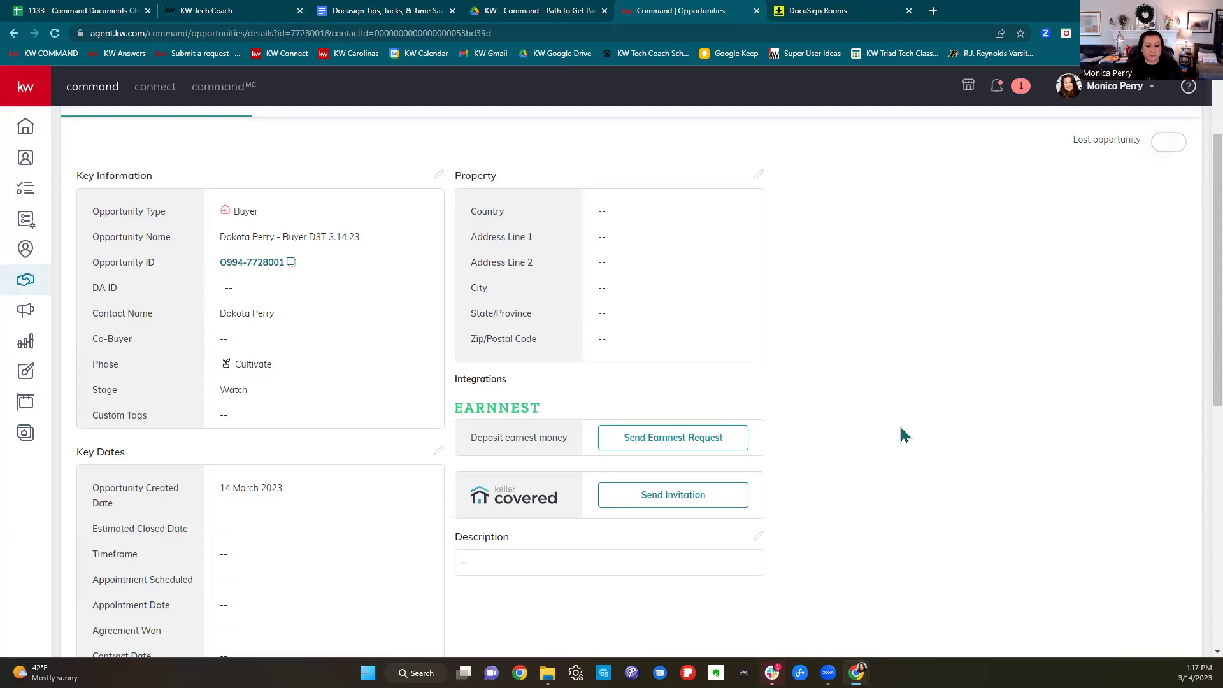
{"action": "scroll", "coordinate": [901, 435], "scroll_direction": "down", "scroll_amount": 2}
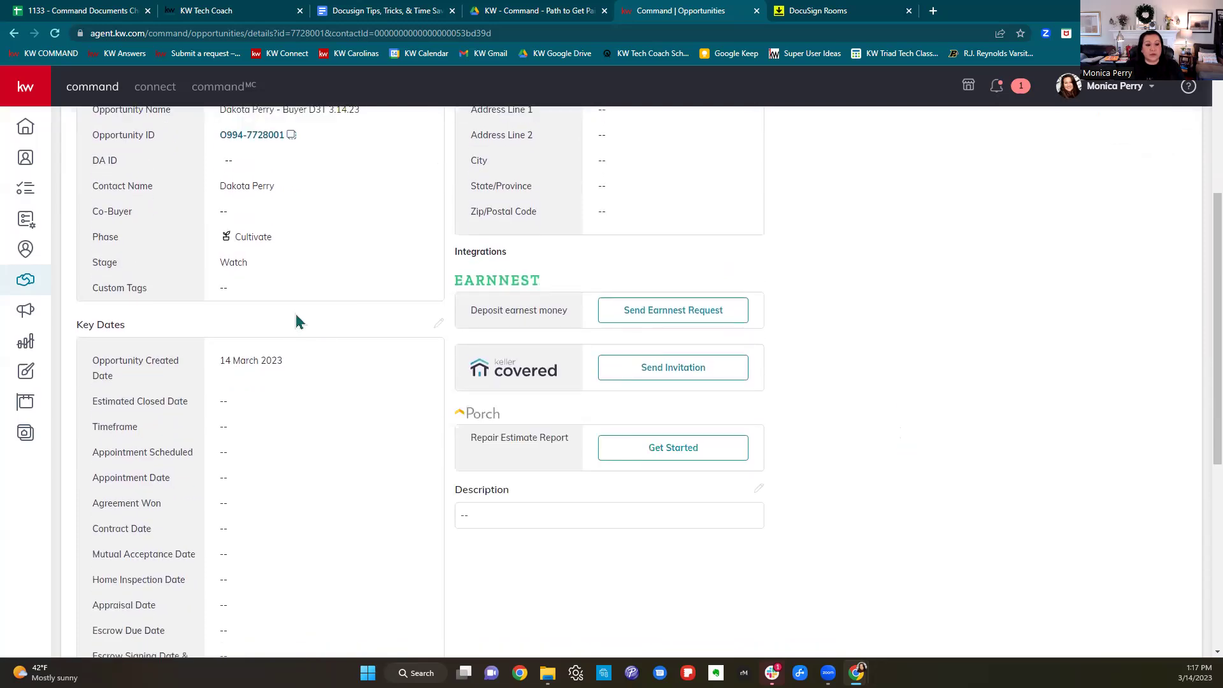
Set the Key Dates: contract date 3/14/2023 and closed date 4/28/2023.
{"action": "left_click", "coordinate": [439, 328]}
{"action": "scroll", "coordinate": [568, 365], "scroll_direction": "up", "scroll_amount": 2}
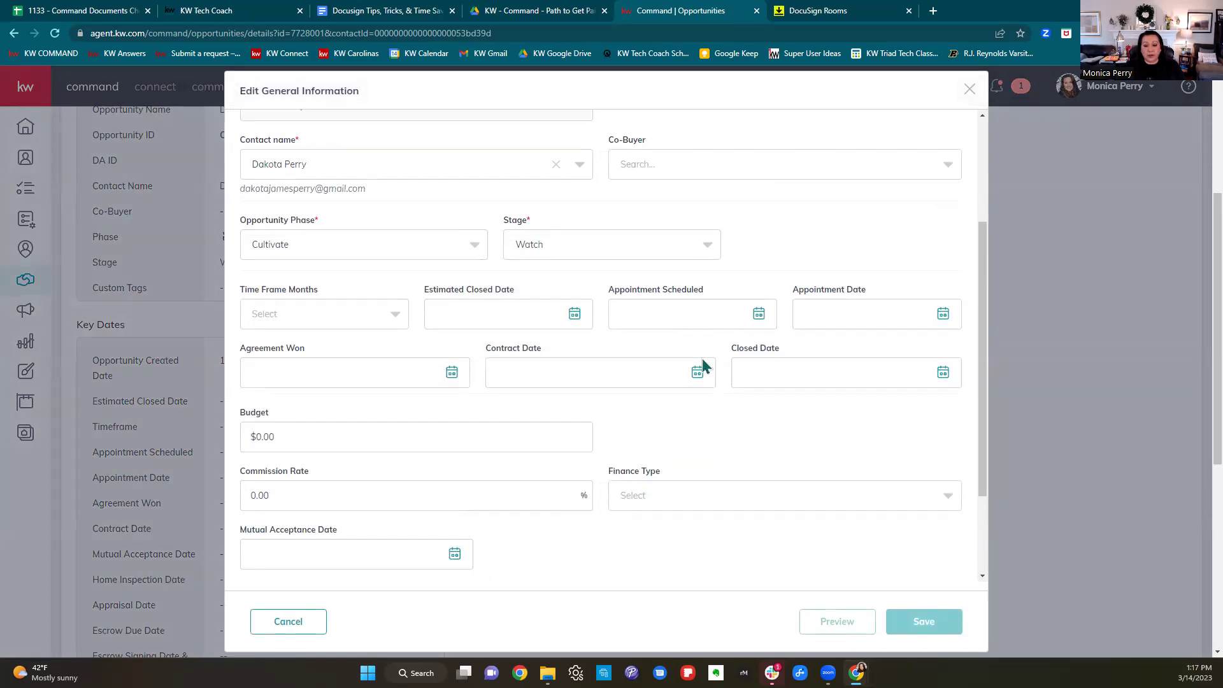
{"action": "left_click", "coordinate": [614, 375]}
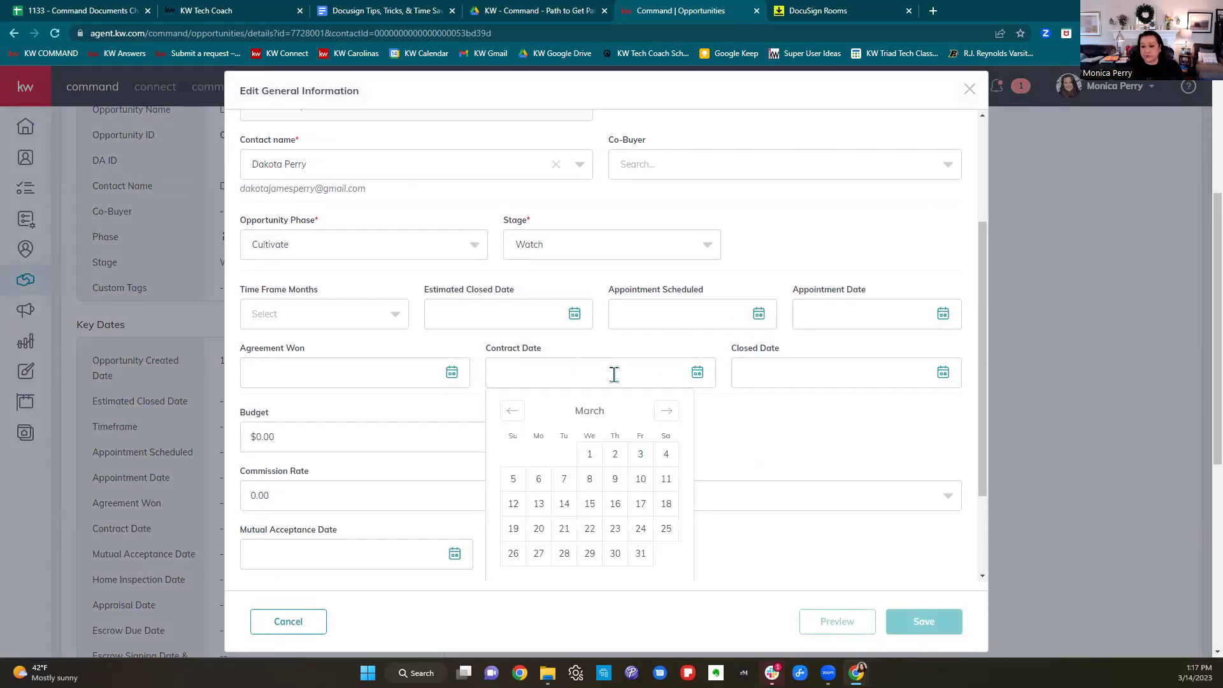
{"action": "left_click", "coordinate": [564, 504]}
{"action": "left_click", "coordinate": [845, 374]}
{"action": "left_click", "coordinate": [911, 411]}
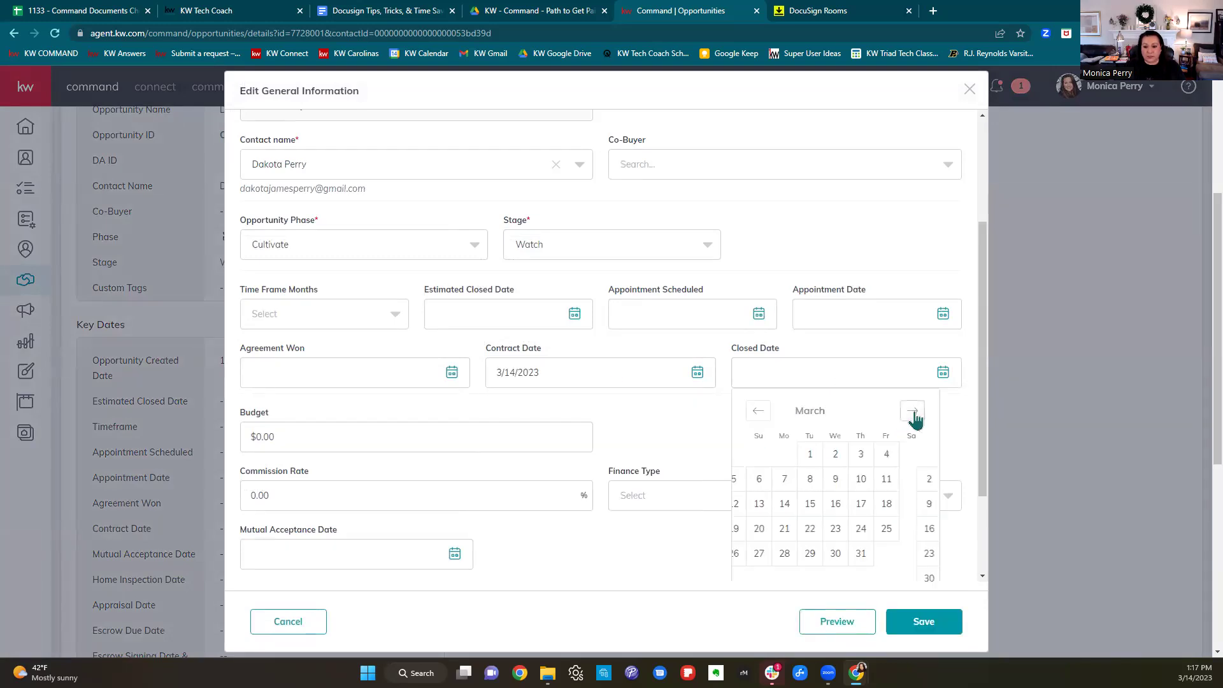
{"action": "left_click", "coordinate": [887, 553]}
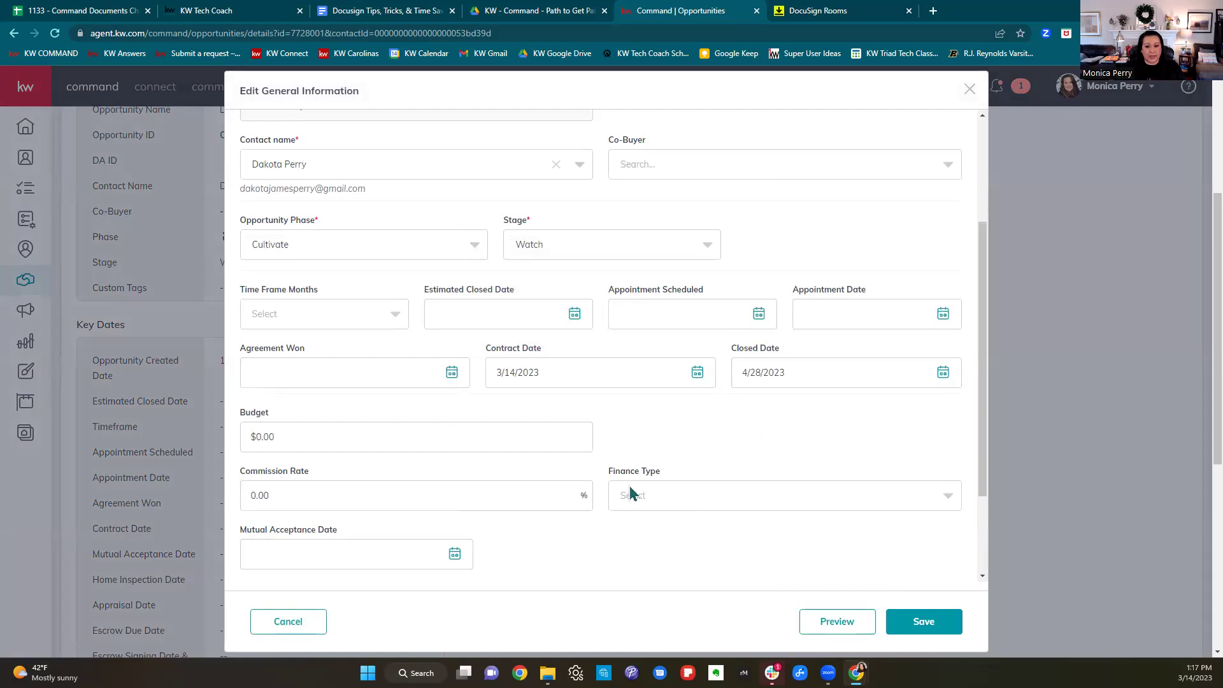
Enter a $350,000 budget, 3% commission and Conventional financing, then save.
{"action": "scroll", "coordinate": [664, 418], "scroll_direction": "down", "scroll_amount": 2}
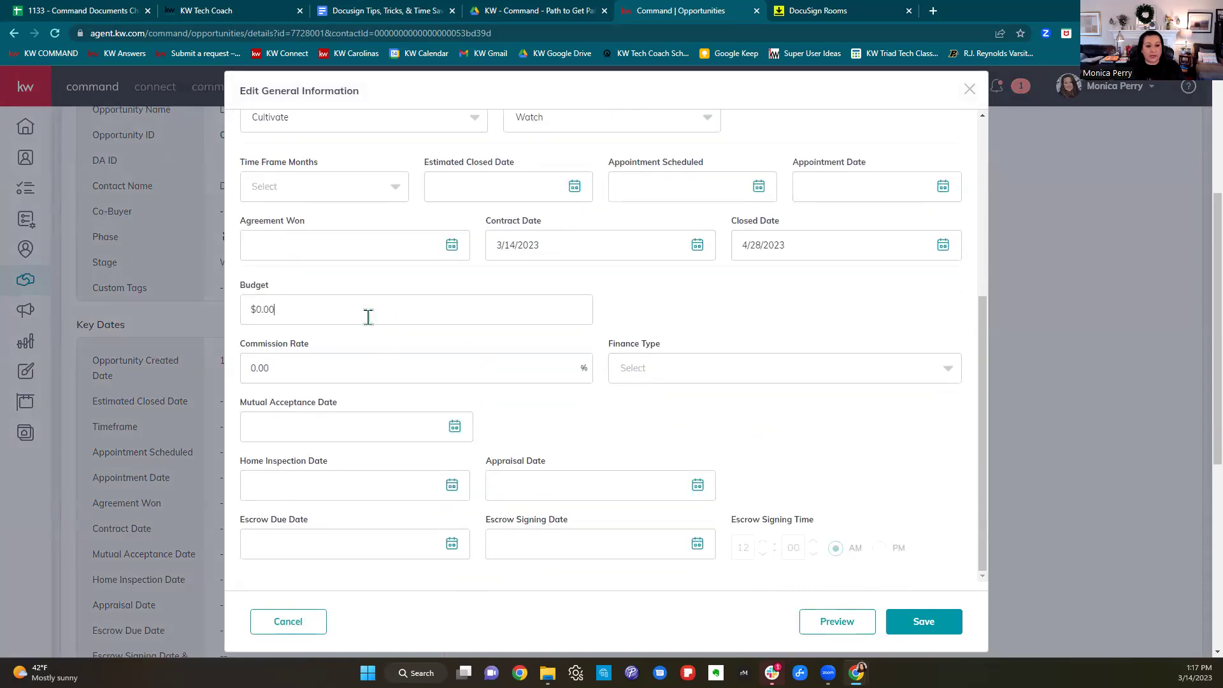
{"action": "left_click_drag", "start_coordinate": [366, 317], "coordinate": [241, 319]}
{"action": "type", "text": "350,000"}
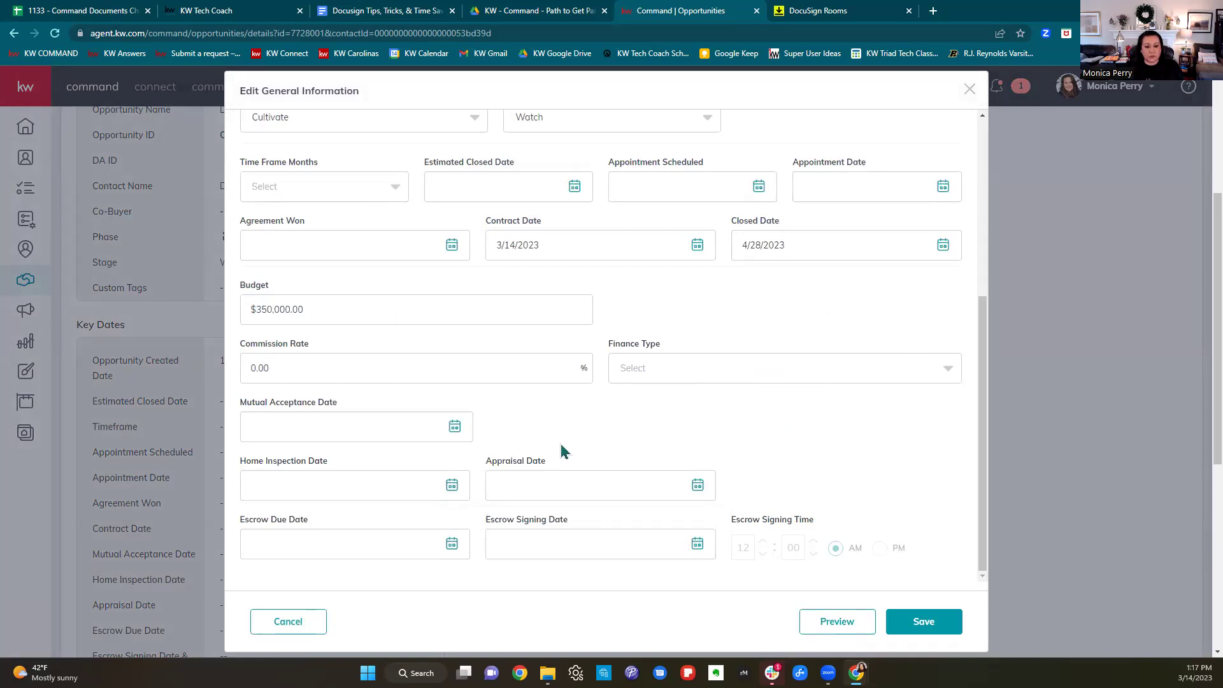
{"action": "left_click", "coordinate": [342, 373]}
{"action": "key", "text": "BackSpace"}
{"action": "key", "text": "BackSpace"}
{"action": "key", "text": "BackSpace"}
{"action": "key", "text": "BackSpace"}
{"action": "type", "text": "3"}
{"action": "left_click", "coordinate": [692, 378]}
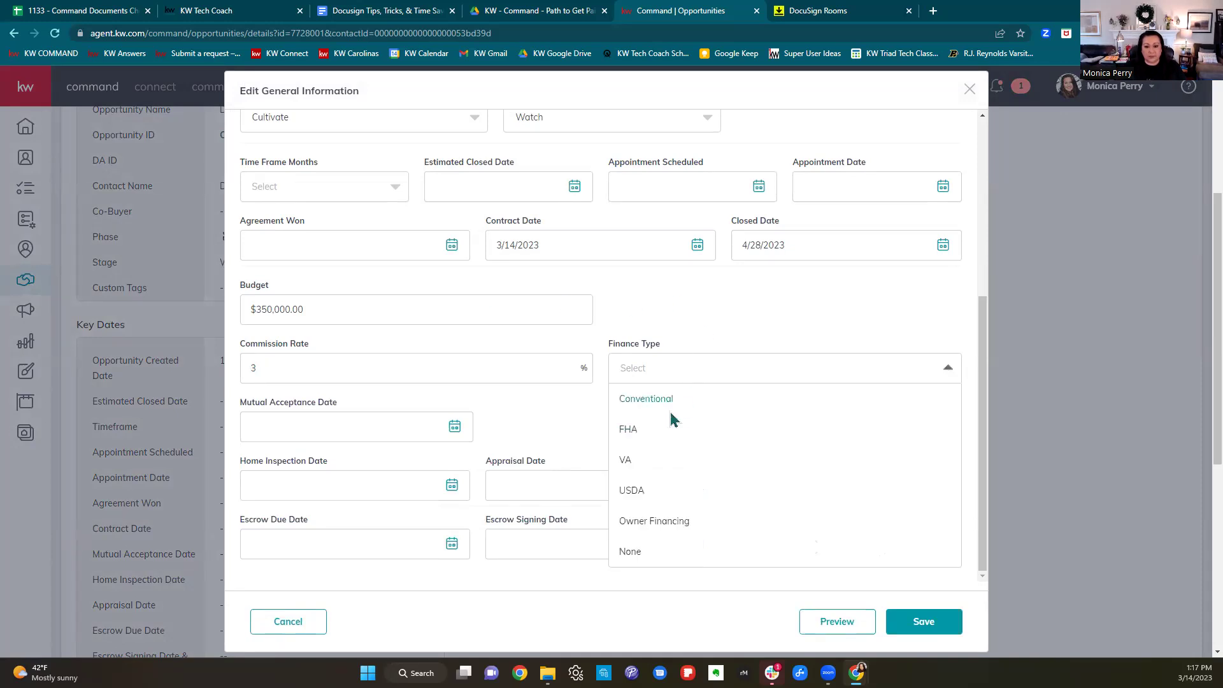
{"action": "left_click", "coordinate": [669, 408]}
{"action": "scroll", "coordinate": [733, 504], "scroll_direction": "down", "scroll_amount": 1}
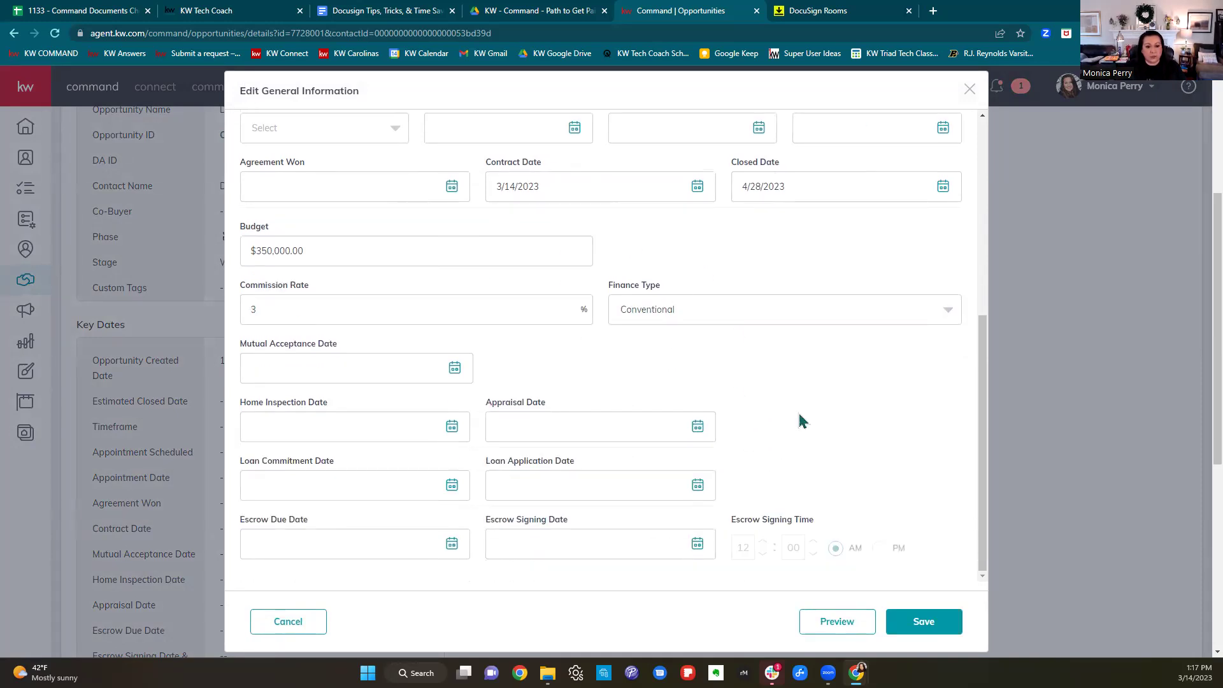
{"action": "scroll", "coordinate": [816, 423], "scroll_direction": "down", "scroll_amount": 1}
{"action": "scroll", "coordinate": [833, 430], "scroll_direction": "up", "scroll_amount": 6}
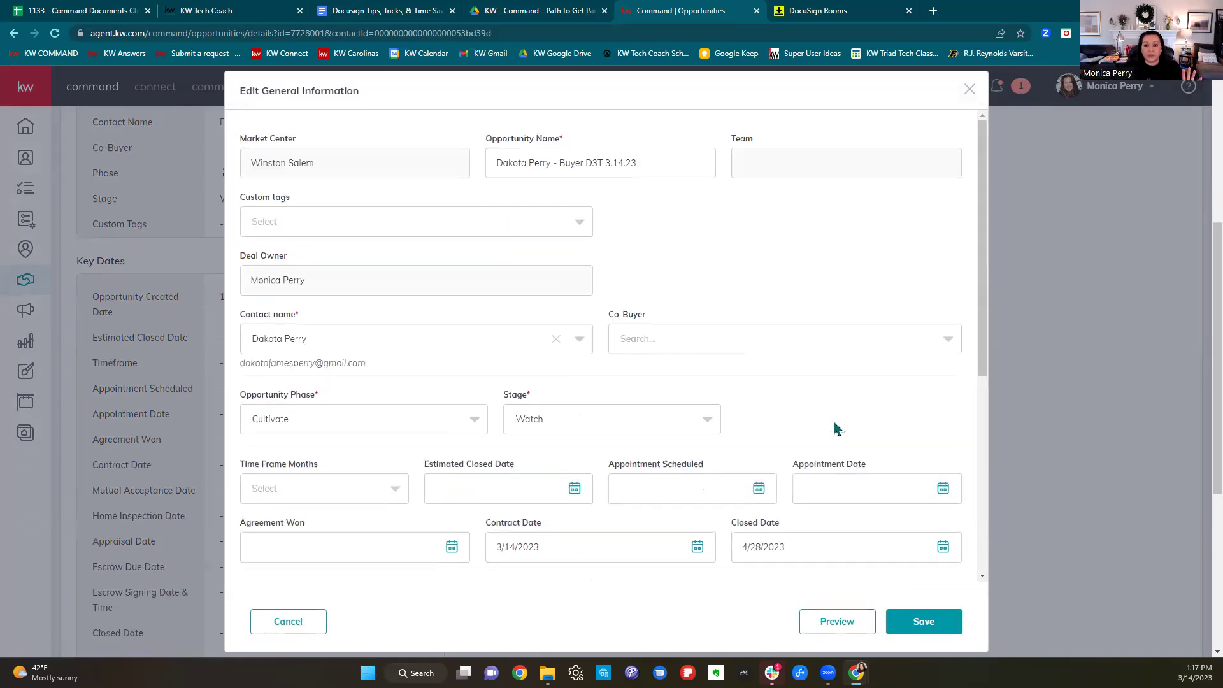
{"action": "left_click", "coordinate": [925, 622]}
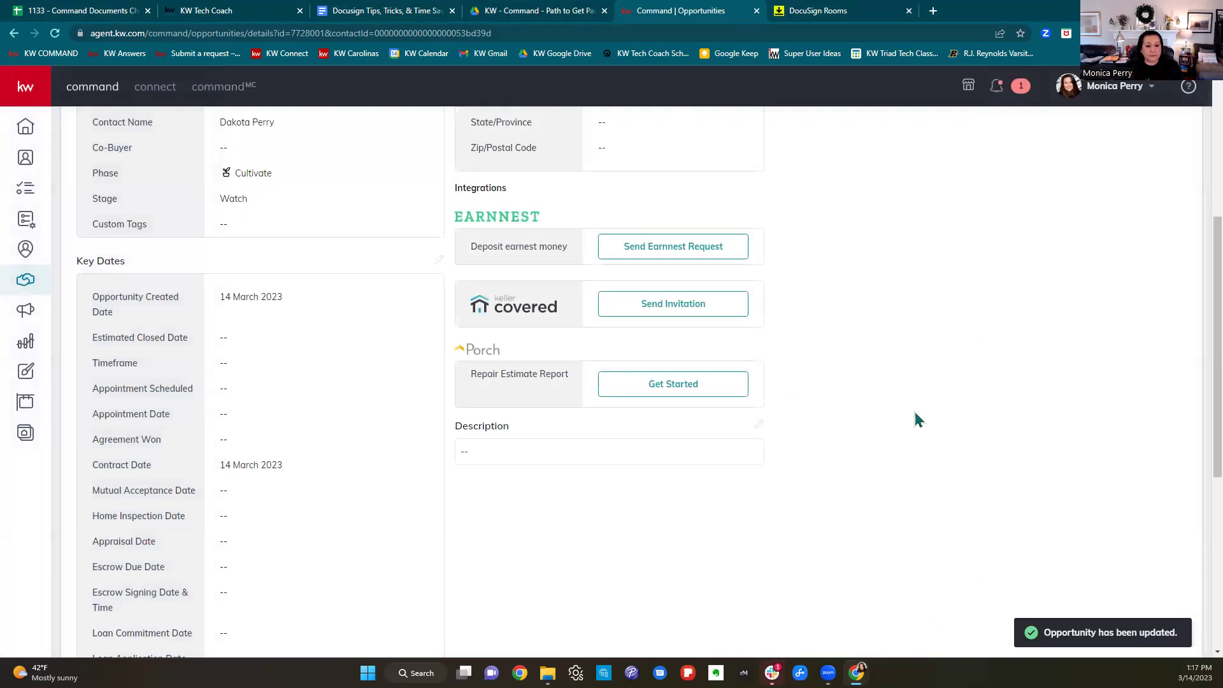
{"action": "scroll", "coordinate": [946, 461], "scroll_direction": "up", "scroll_amount": 5}
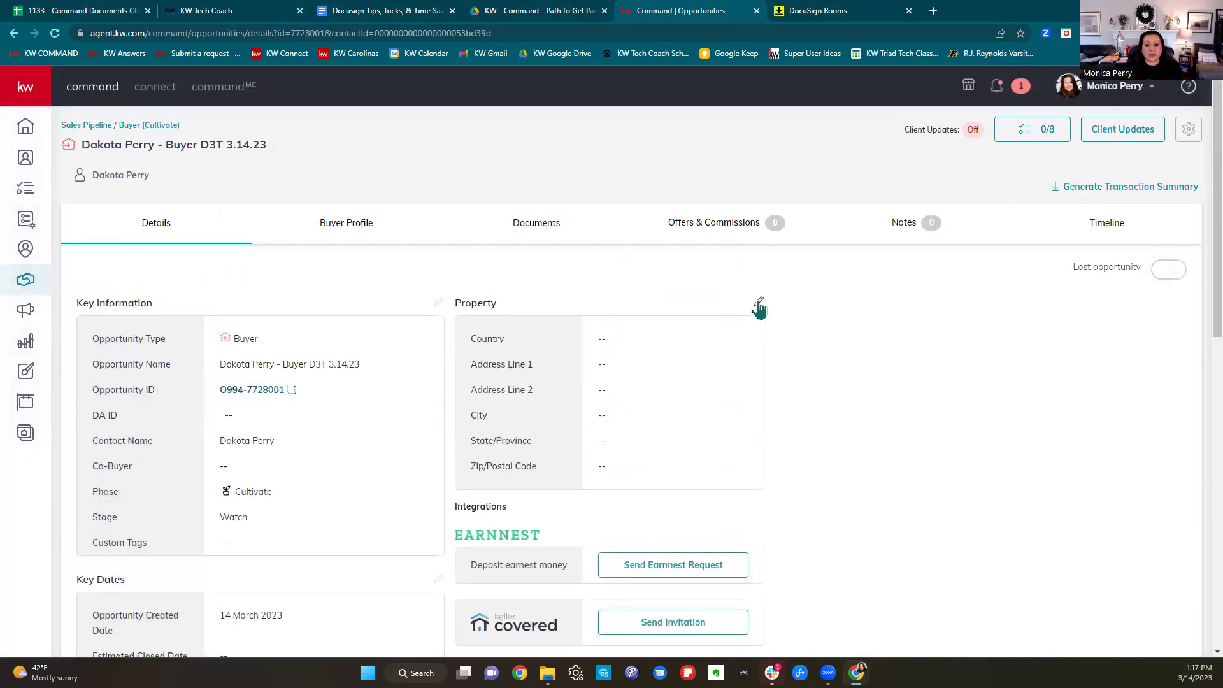
Save the property address in the United States of America from the suggested match, then view Documents.
{"action": "left_click", "coordinate": [758, 301]}
{"action": "left_click", "coordinate": [538, 245]}
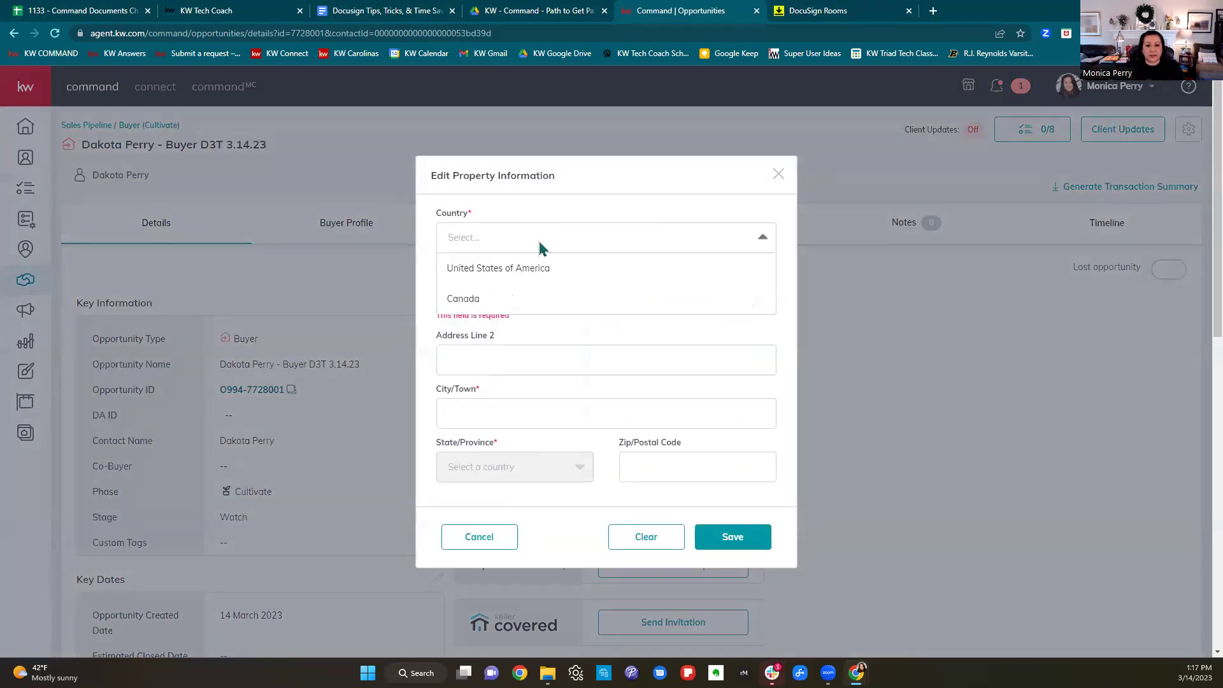
{"action": "left_click", "coordinate": [527, 272]}
{"action": "type", "text": "6"}
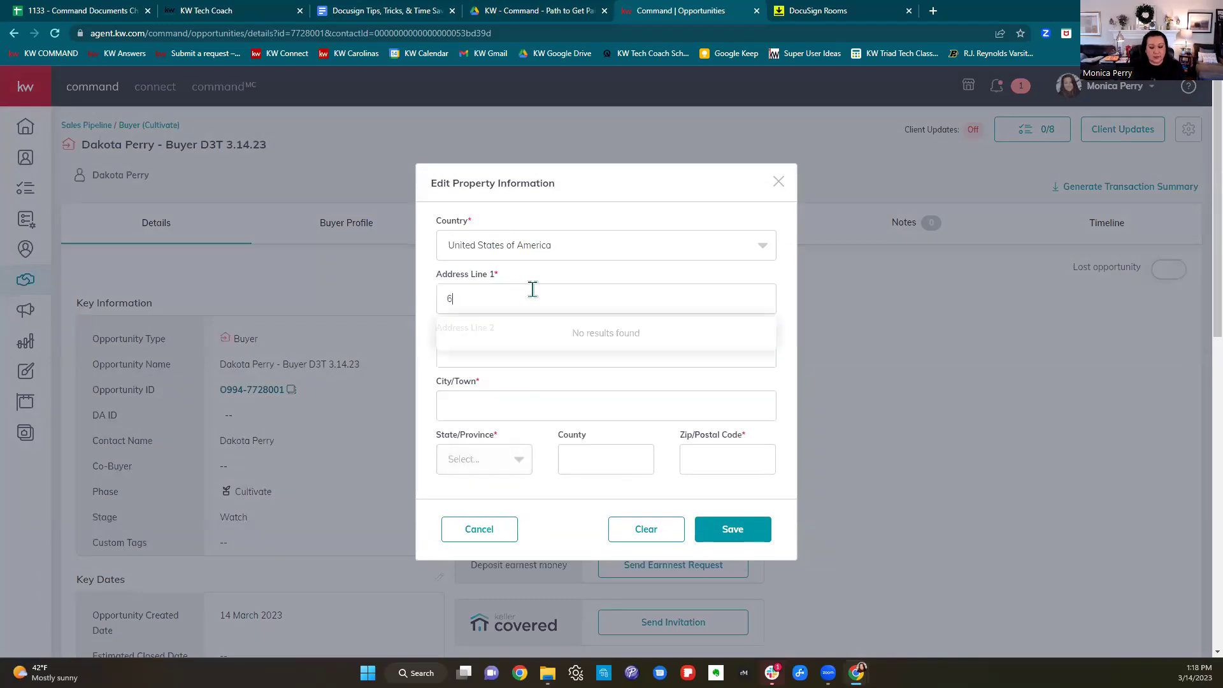
{"action": "type", "text": "00 Quarter"}
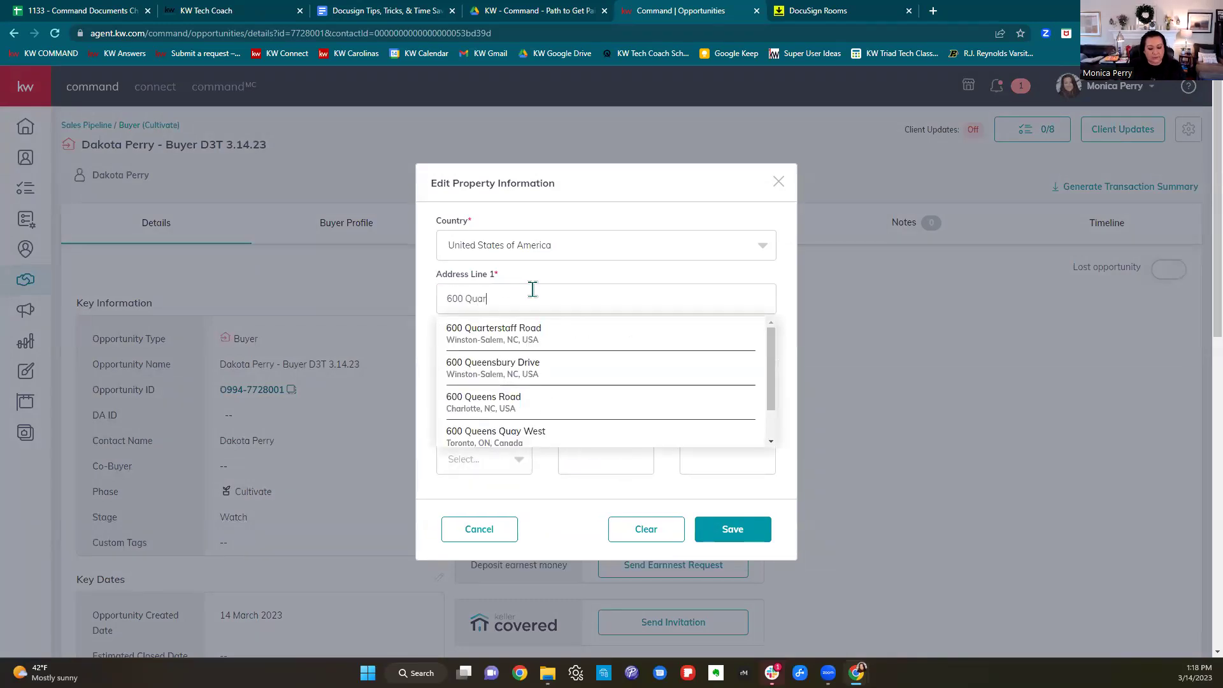
{"action": "left_click", "coordinate": [529, 333]}
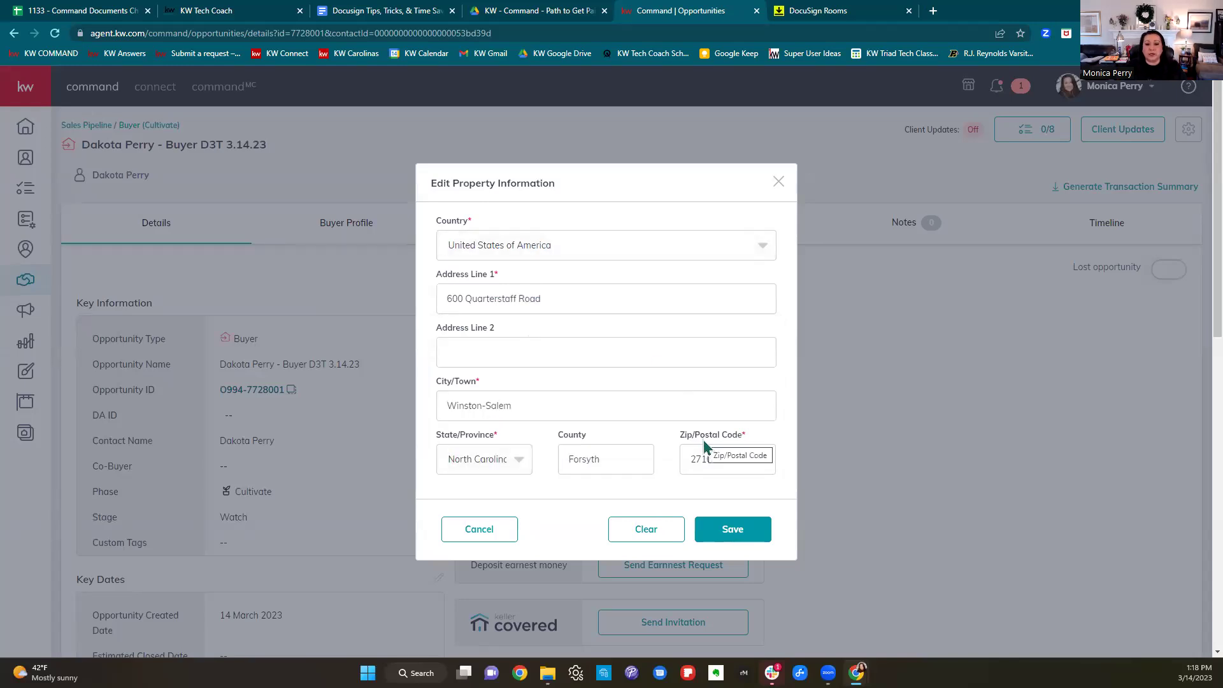
{"action": "left_click", "coordinate": [748, 534]}
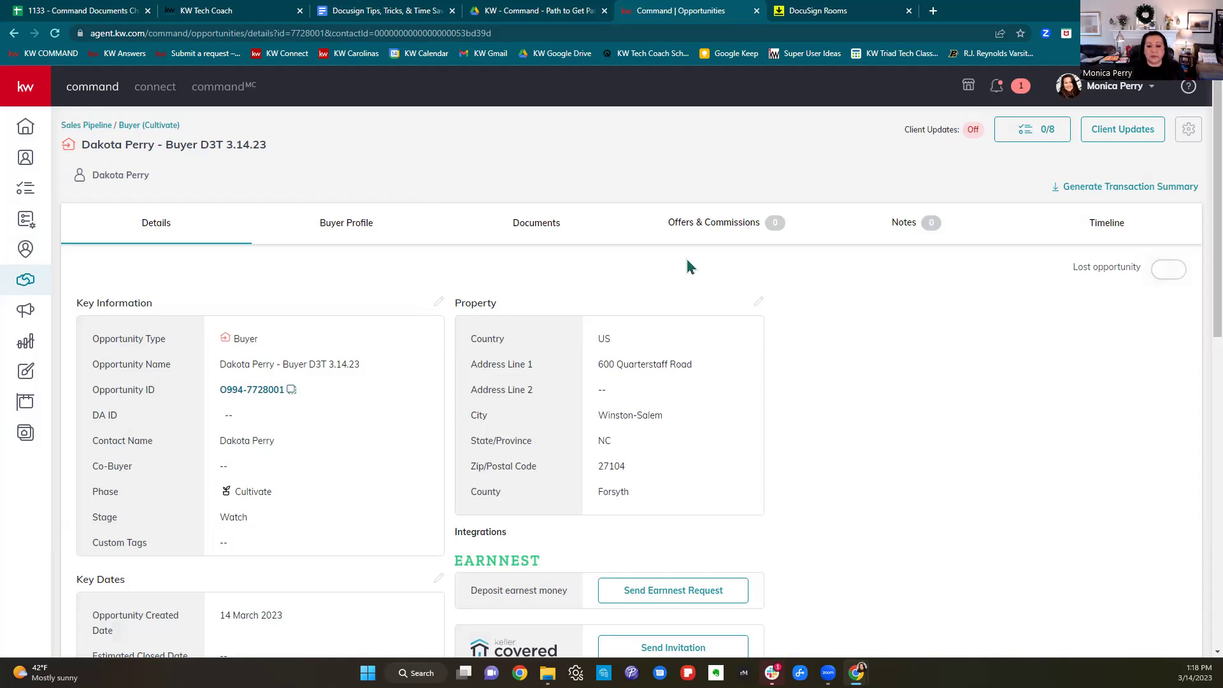
{"action": "left_click", "coordinate": [547, 231]}
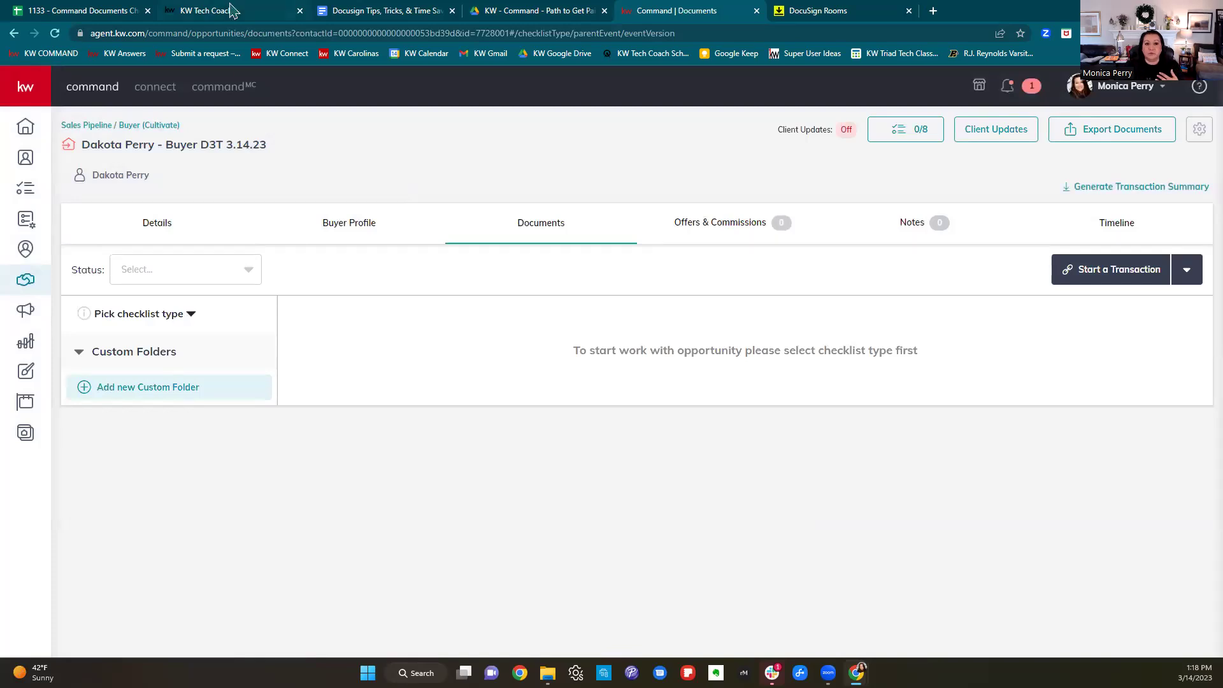
Glance at the Path to Get Paid PDF, then open the checklist type list on Documents.
{"action": "left_click", "coordinate": [549, 10]}
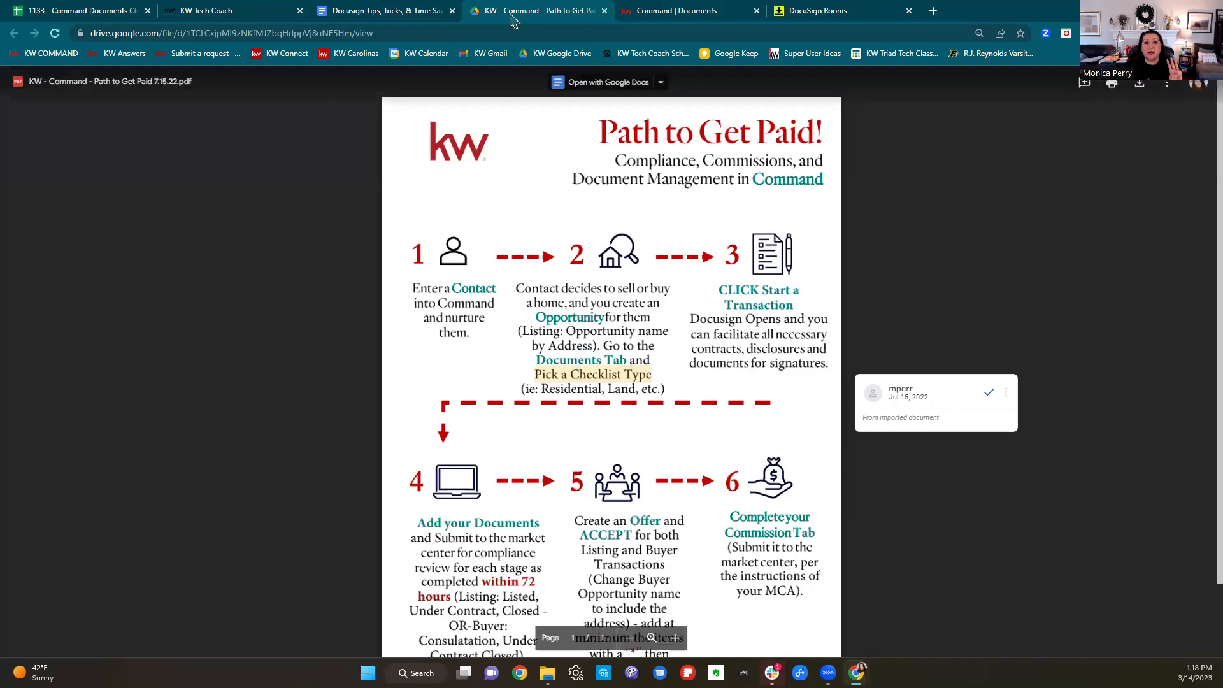
{"action": "left_click", "coordinate": [677, 11]}
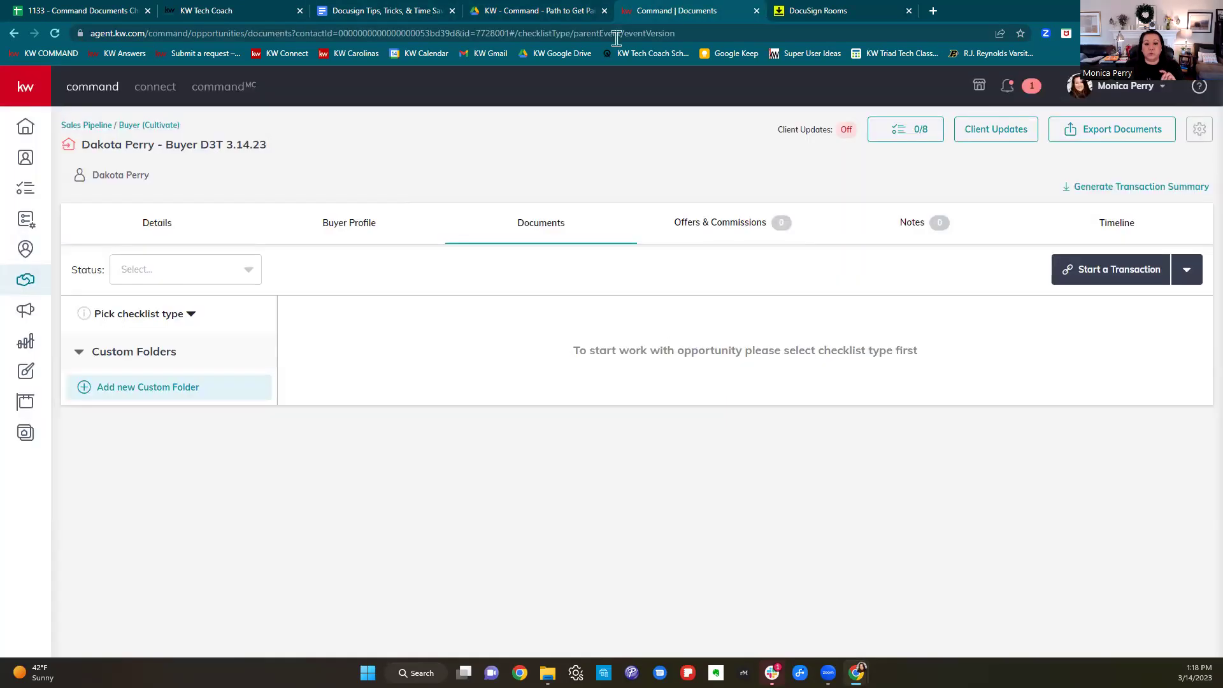
{"action": "left_click", "coordinate": [148, 325]}
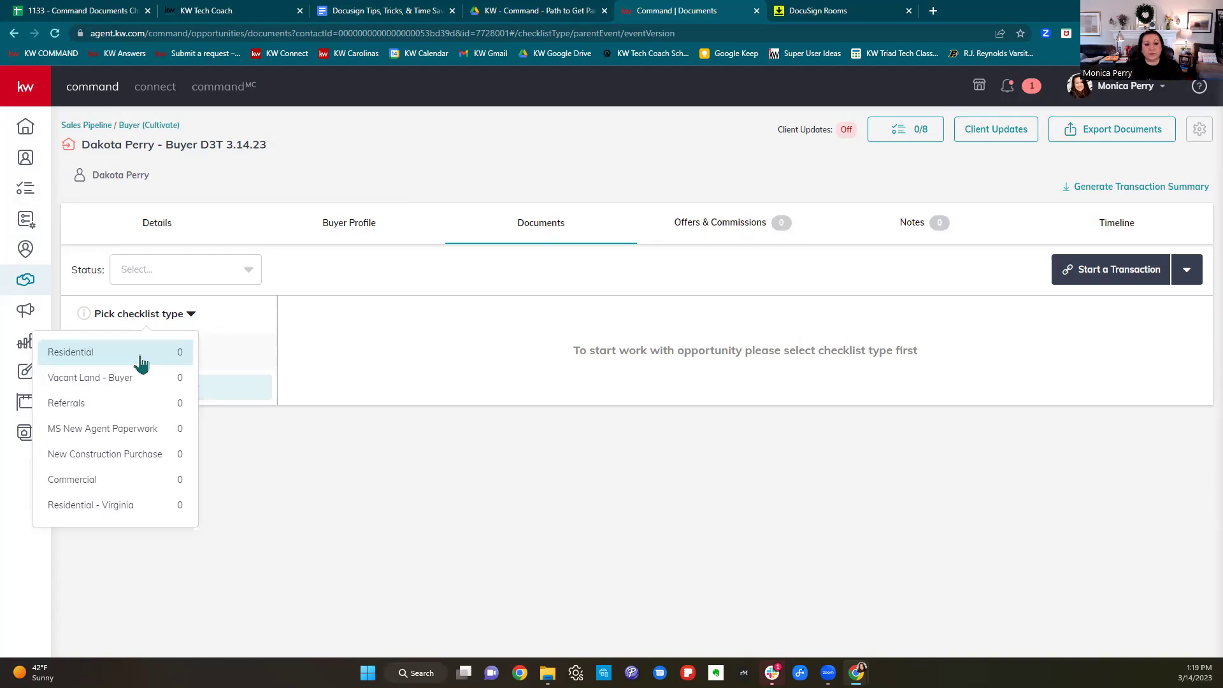
Apply the Residential checklist to the opportunity.
{"action": "left_click", "coordinate": [140, 363]}
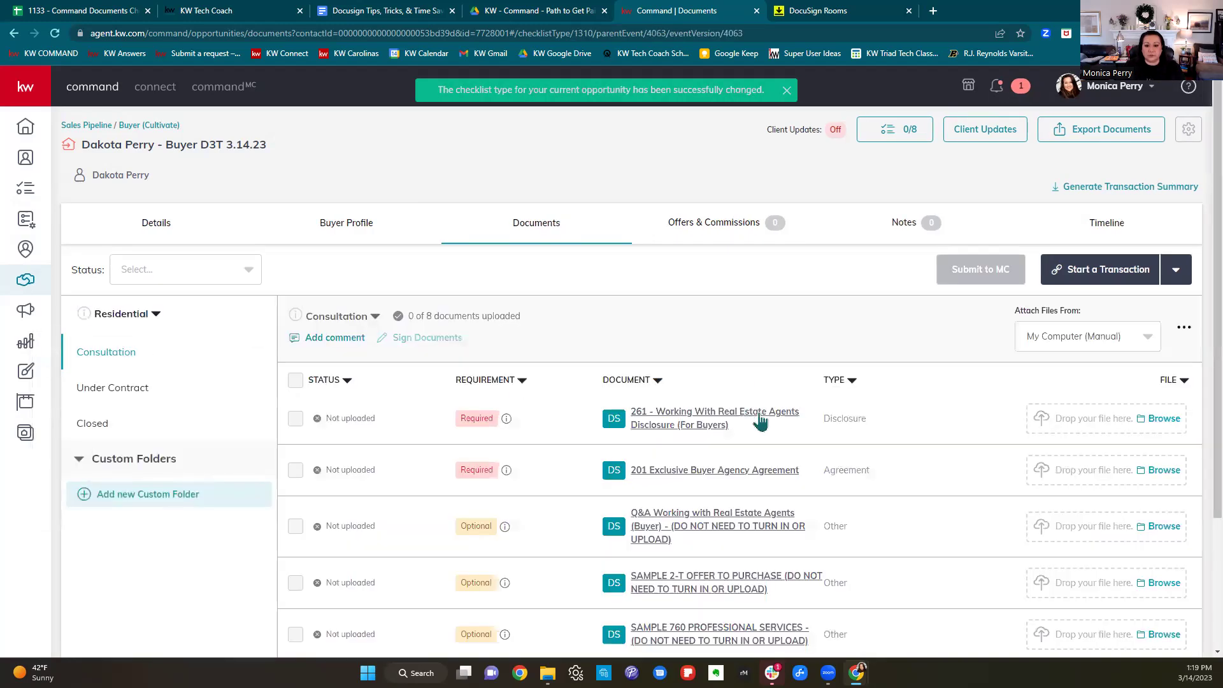
{"action": "scroll", "coordinate": [954, 453], "scroll_direction": "down", "scroll_amount": 2}
{"action": "scroll", "coordinate": [954, 454], "scroll_direction": "down", "scroll_amount": 1}
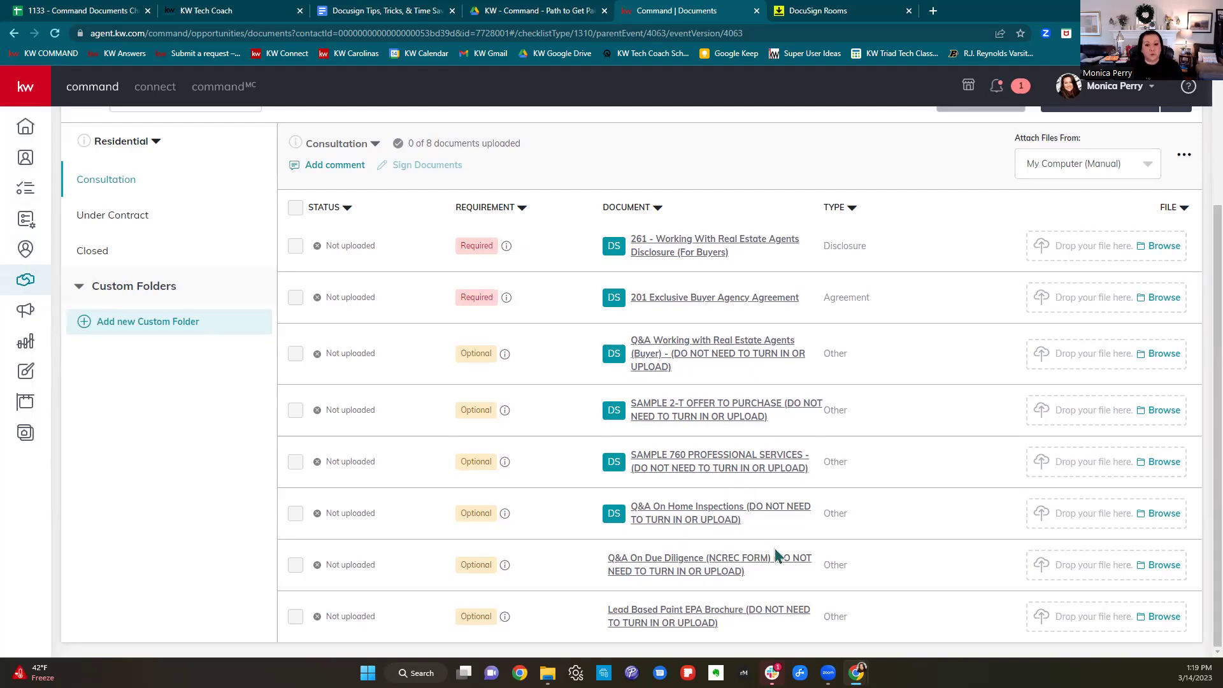
Review the 15 documents in the Under Contract stage.
{"action": "left_click", "coordinate": [126, 220]}
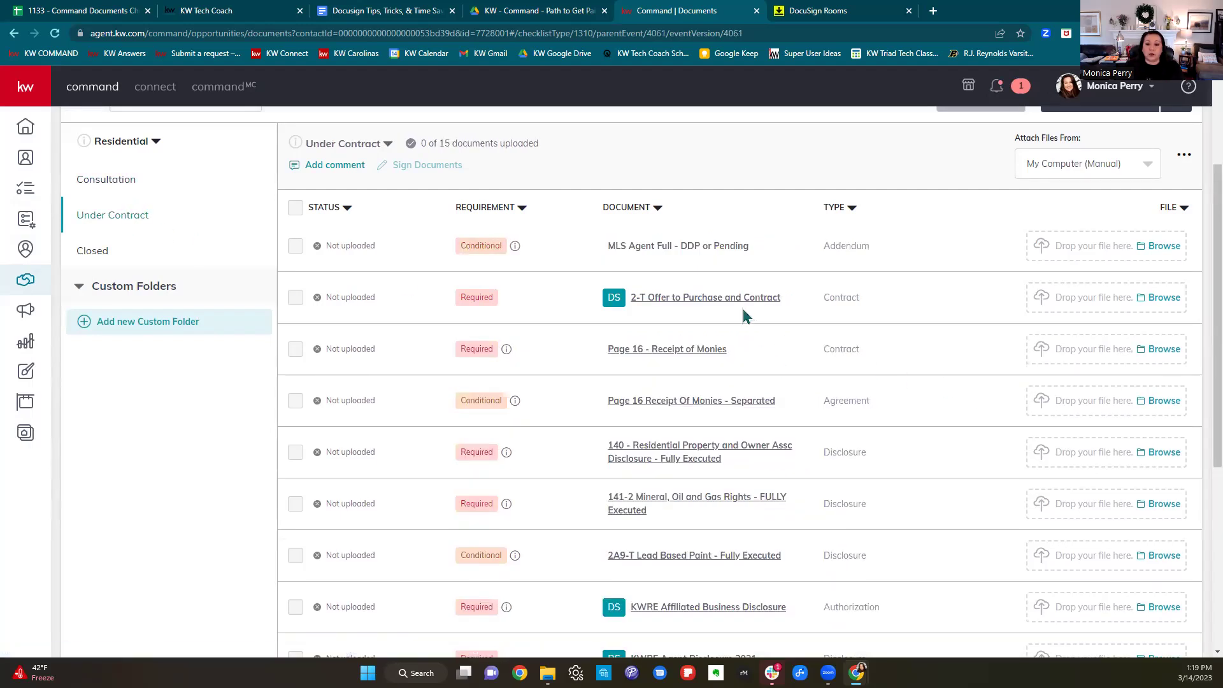
{"action": "scroll", "coordinate": [785, 352], "scroll_direction": "down", "scroll_amount": 3}
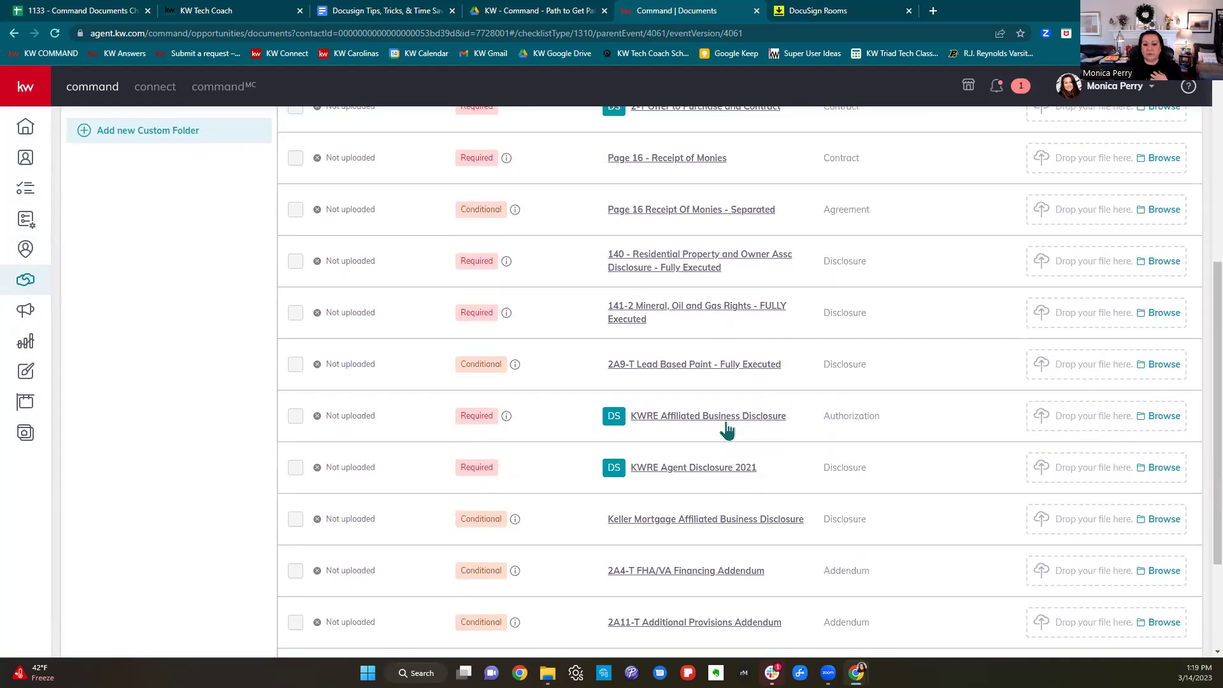
{"action": "scroll", "coordinate": [727, 431], "scroll_direction": "down", "scroll_amount": 1}
{"action": "scroll", "coordinate": [730, 428], "scroll_direction": "down", "scroll_amount": 1}
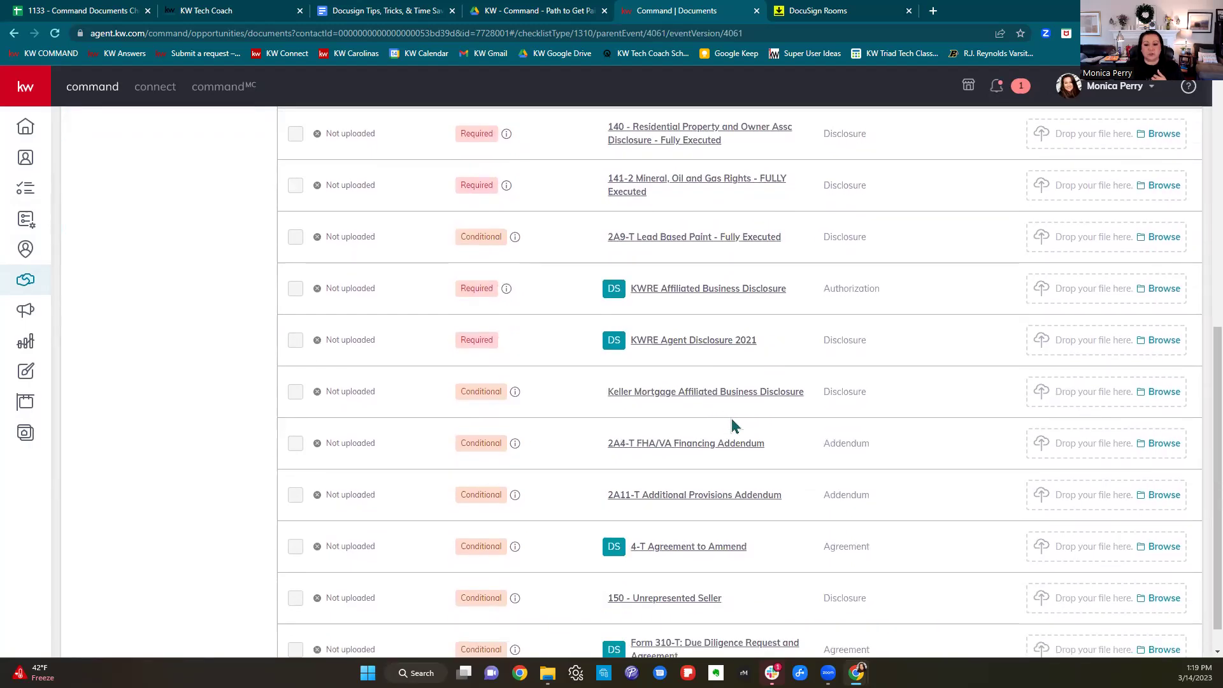
{"action": "scroll", "coordinate": [737, 424], "scroll_direction": "down", "scroll_amount": 1}
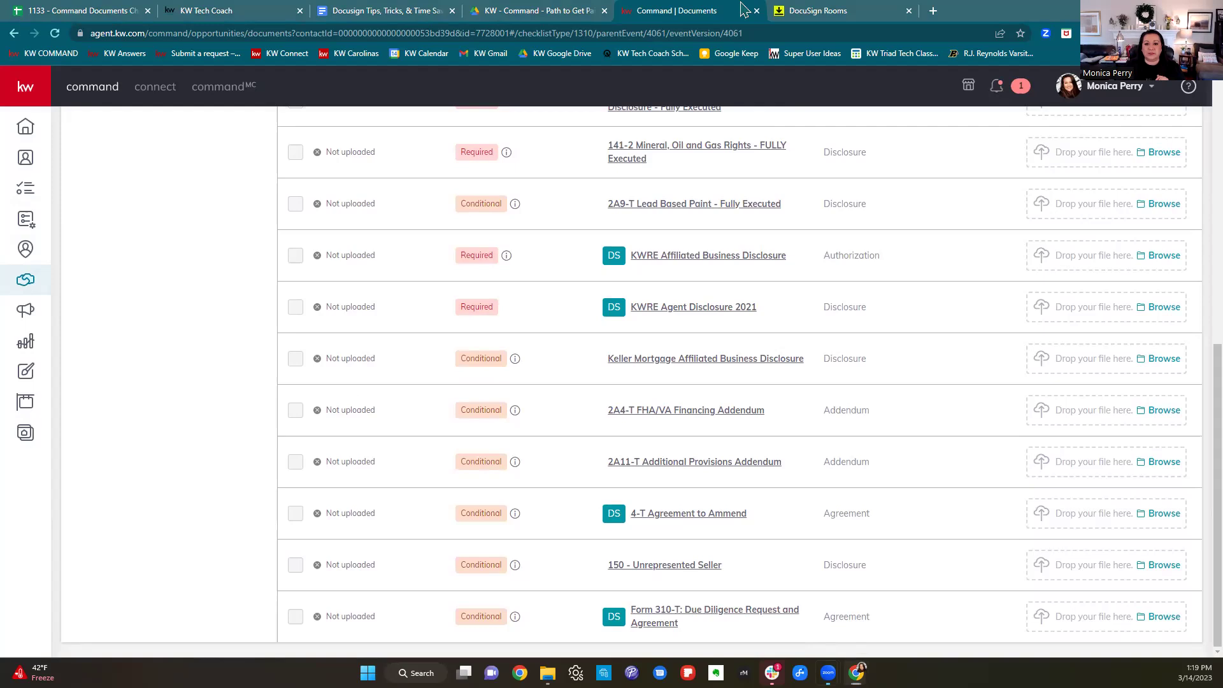
{"action": "scroll", "coordinate": [792, 418], "scroll_direction": "up", "scroll_amount": 8}
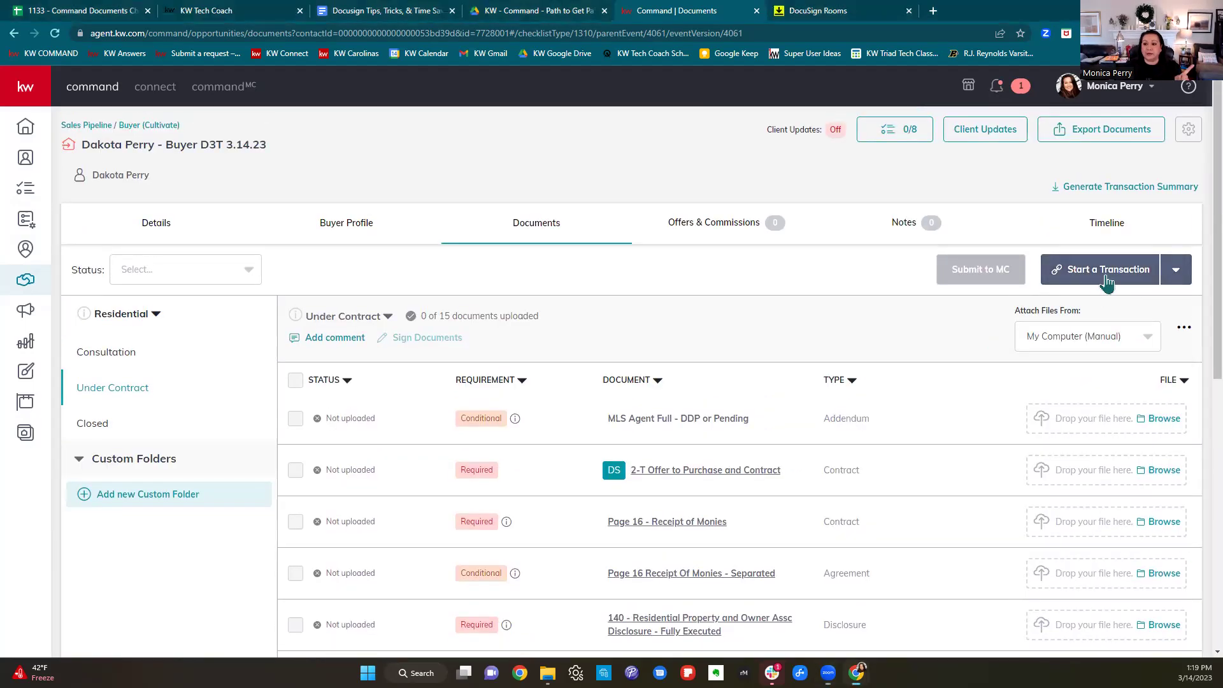
{"action": "left_click", "coordinate": [1107, 283]}
{"action": "left_click", "coordinate": [1094, 319]}
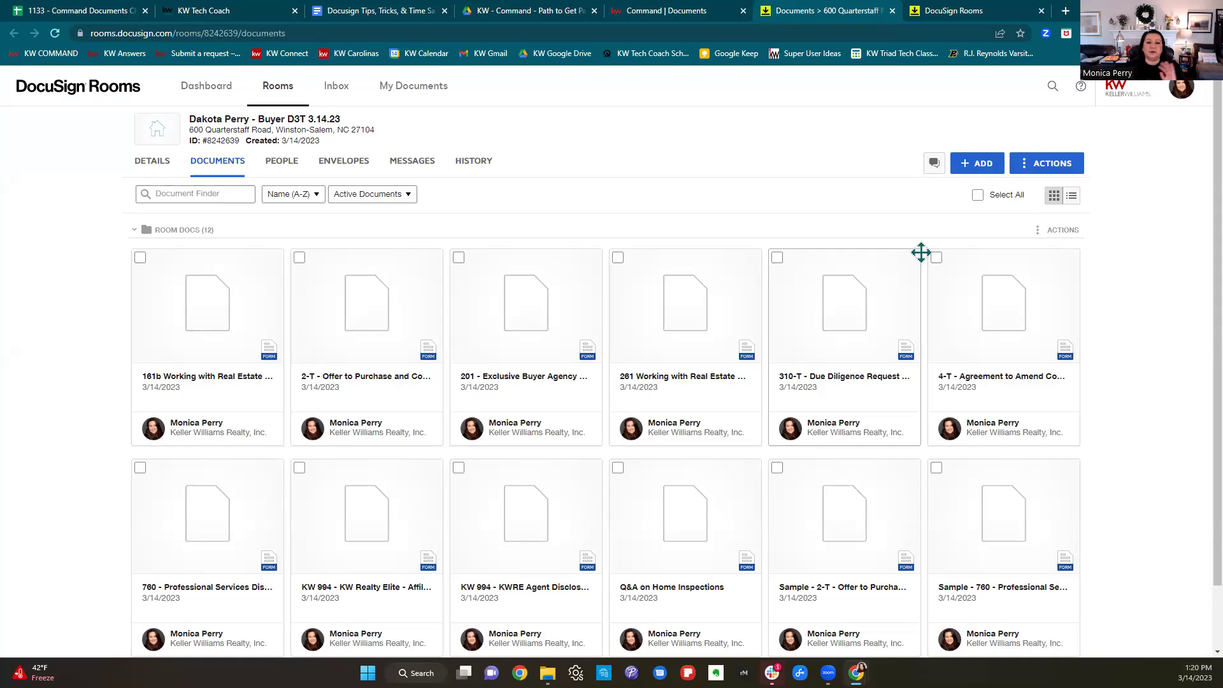
{"action": "left_click", "coordinate": [1002, 37]}
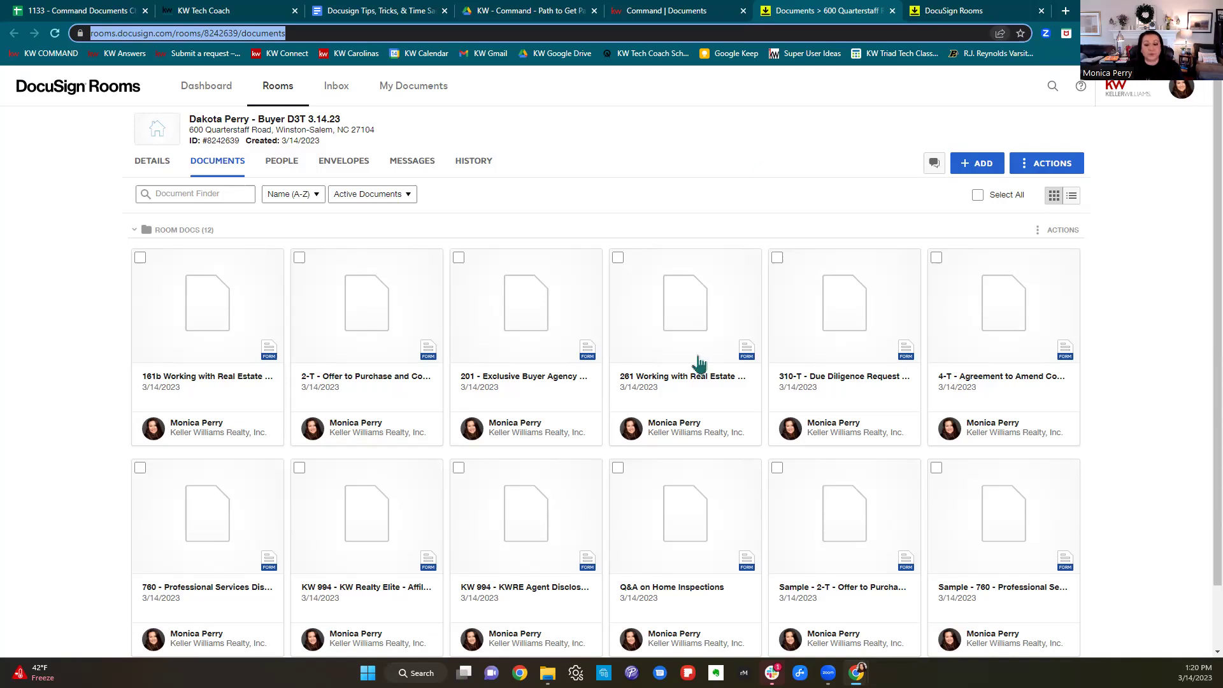
{"action": "scroll", "coordinate": [1181, 389], "scroll_direction": "down", "scroll_amount": 2}
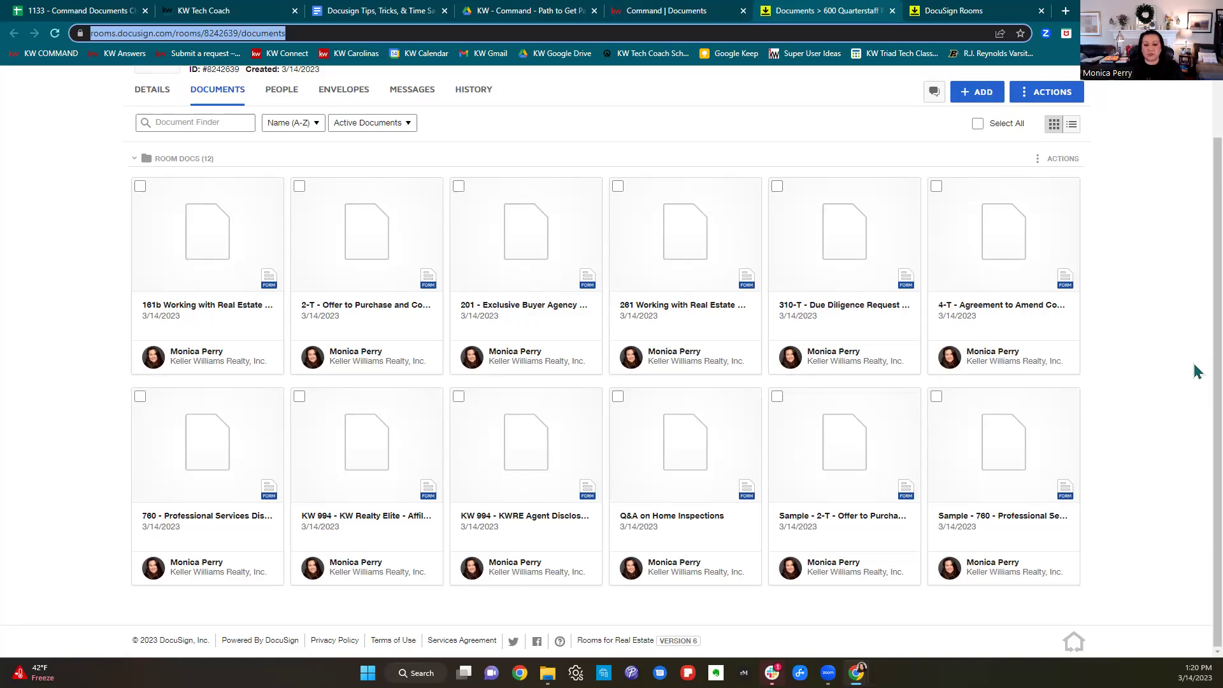
{"action": "right_click", "coordinate": [539, 224]}
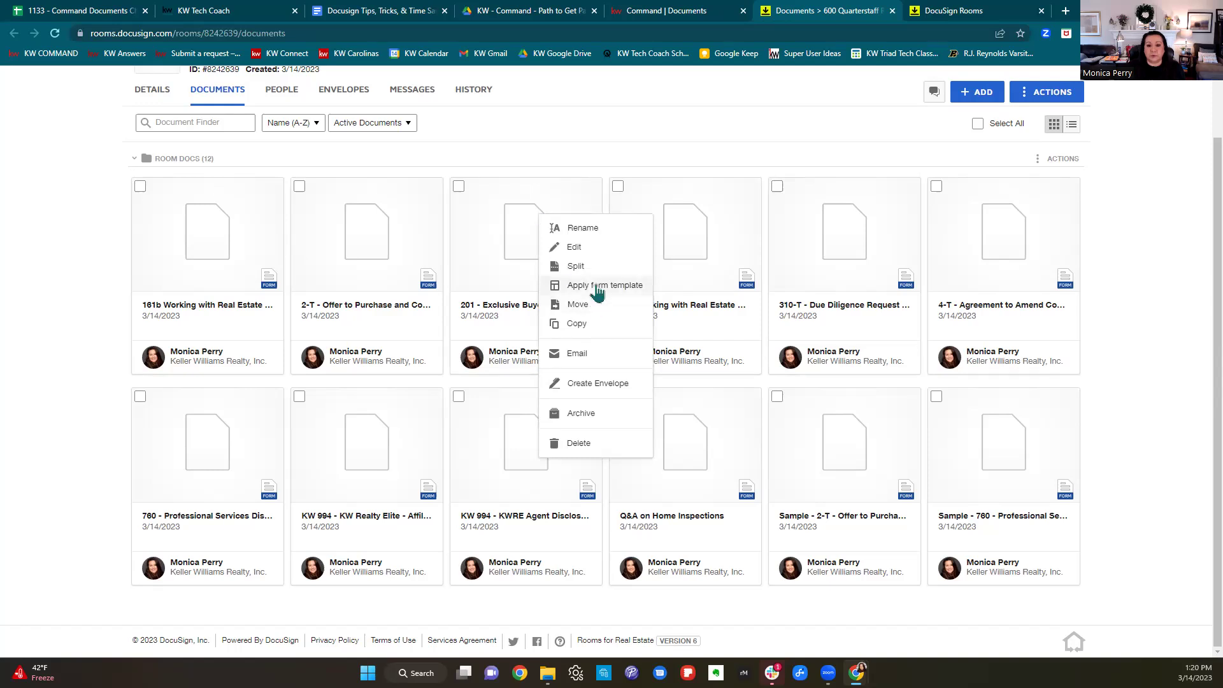
{"action": "left_click", "coordinate": [537, 281]}
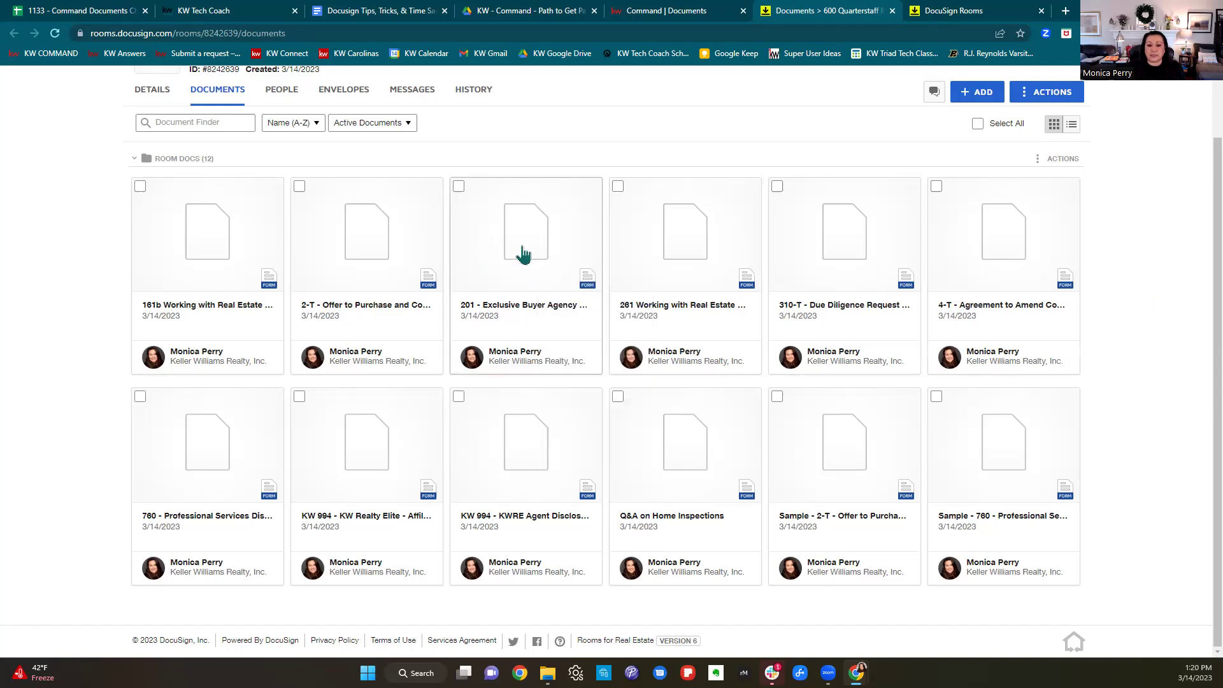
{"action": "left_click", "coordinate": [522, 253]}
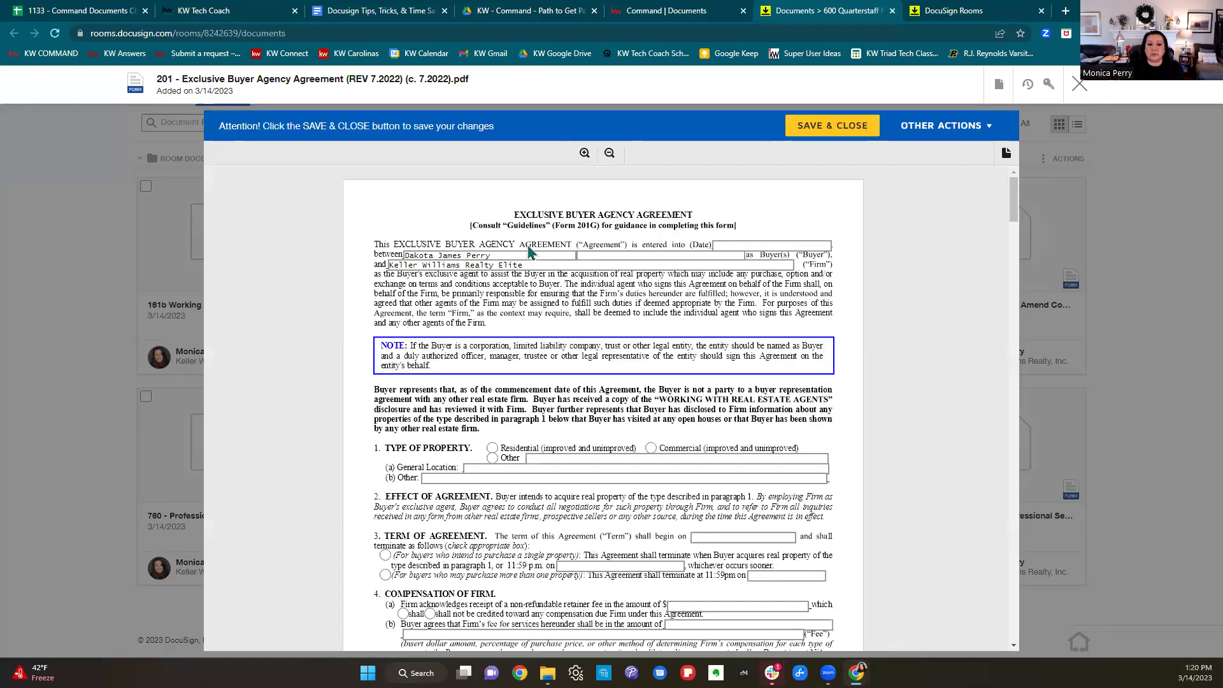
{"action": "left_click", "coordinate": [552, 266]}
{"action": "scroll", "coordinate": [813, 316], "scroll_direction": "down", "scroll_amount": 8}
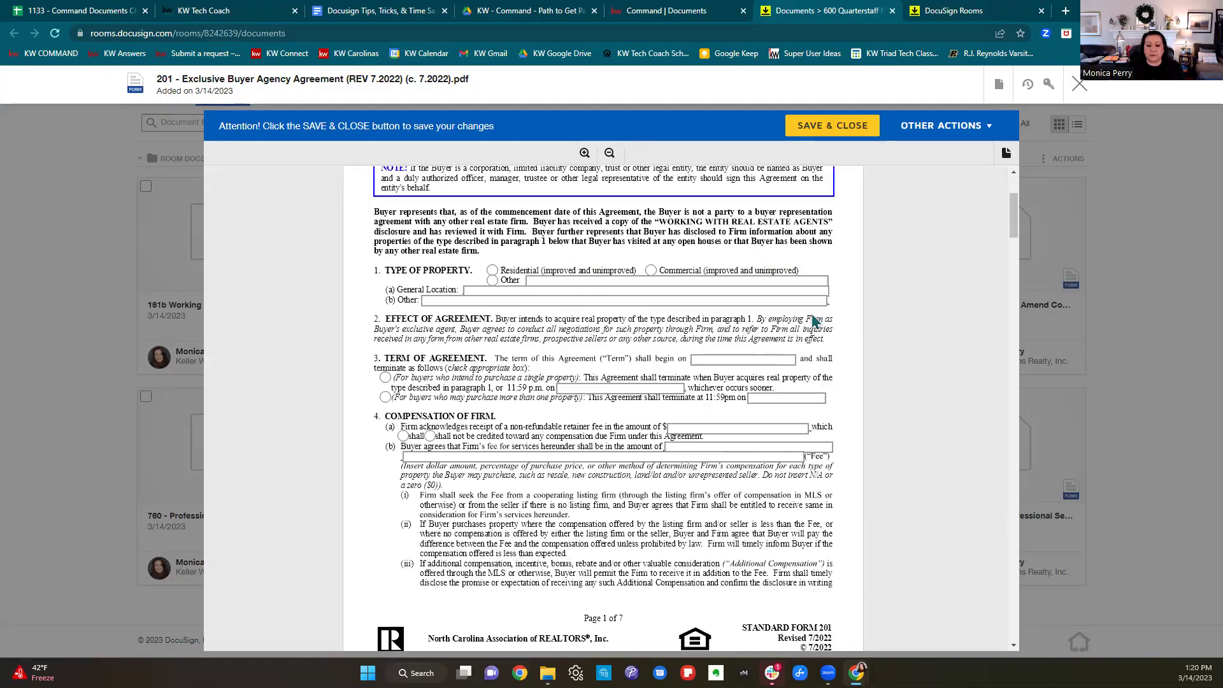
{"action": "scroll", "coordinate": [813, 316], "scroll_direction": "down", "scroll_amount": 20}
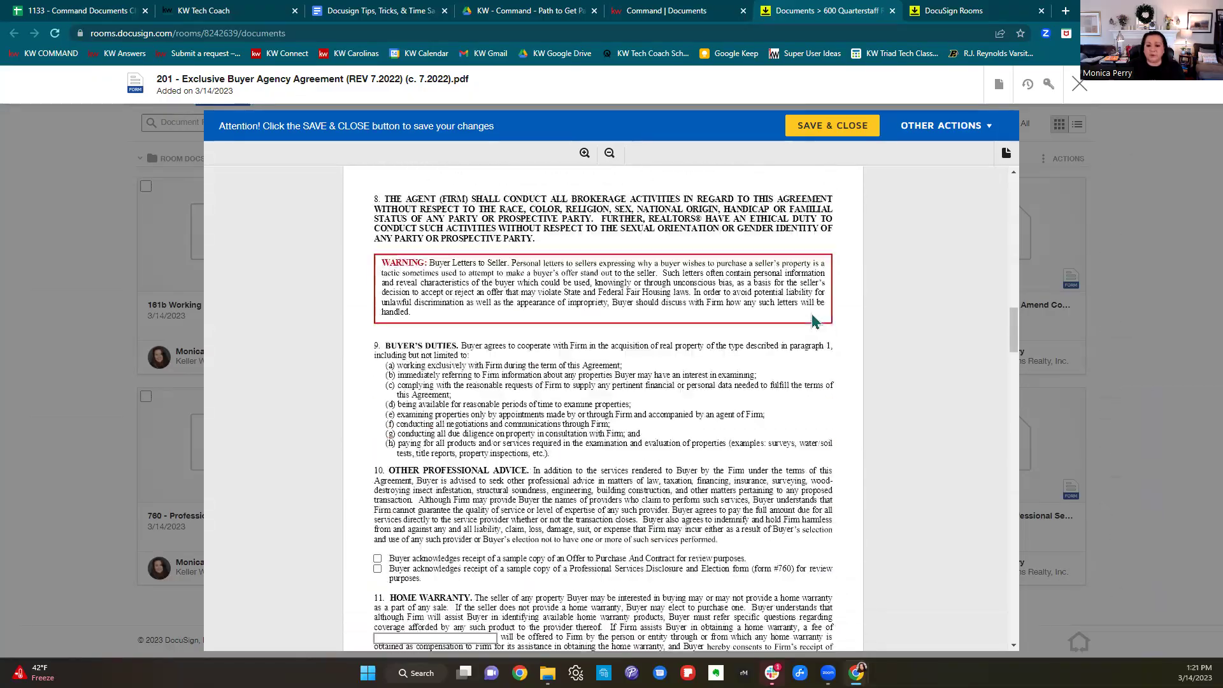
{"action": "scroll", "coordinate": [813, 318], "scroll_direction": "down", "scroll_amount": 20}
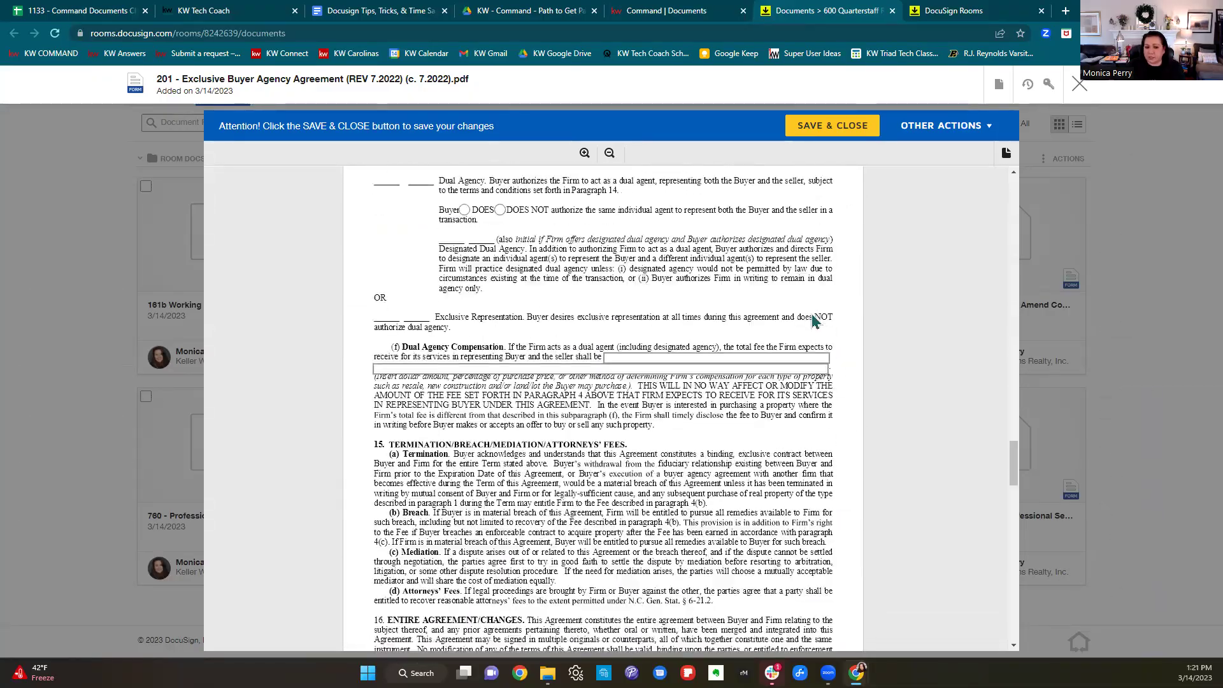
{"action": "scroll", "coordinate": [813, 318], "scroll_direction": "down", "scroll_amount": 2}
{"action": "left_click", "coordinate": [1079, 83]}
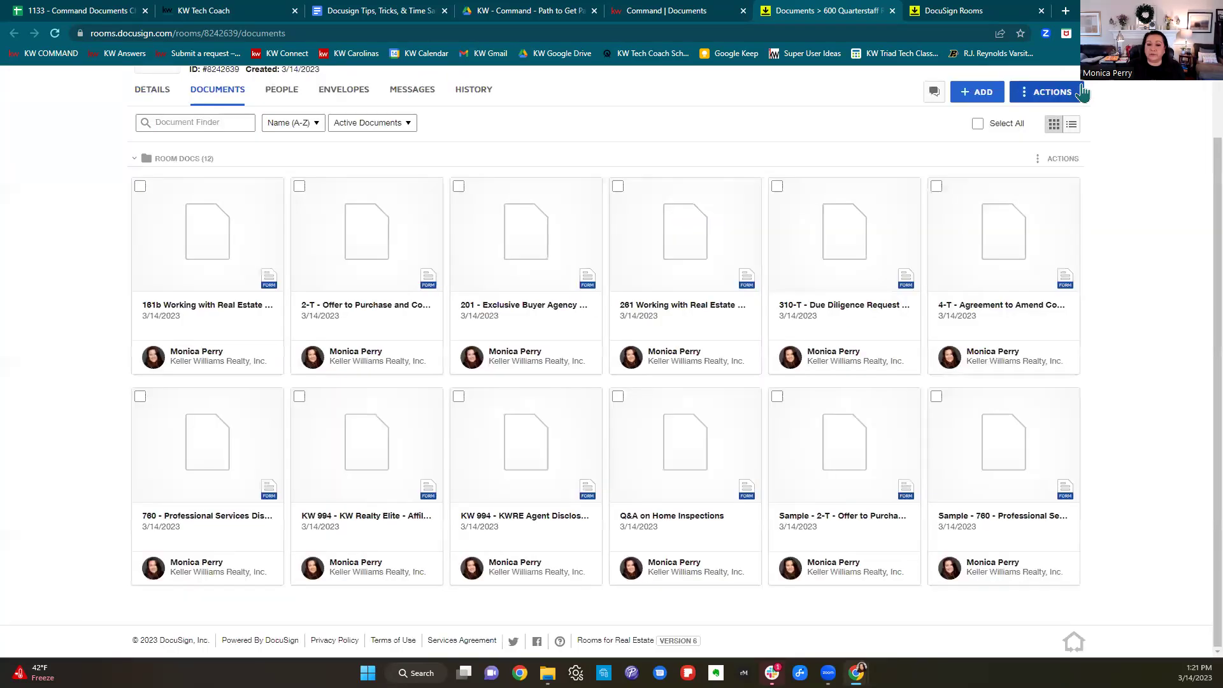
Apply the 11/29/22 form template to the 201 buyer agency agreement, then open the prefilled document.
{"action": "right_click", "coordinate": [481, 261]}
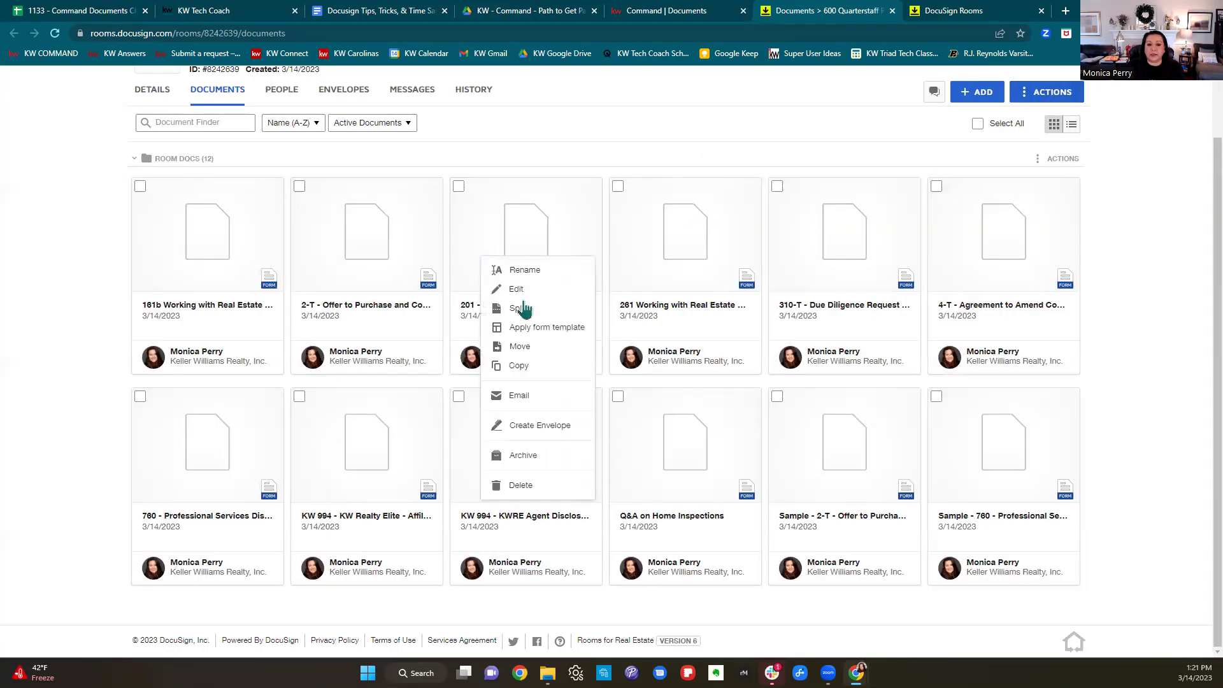
{"action": "left_click", "coordinate": [534, 328]}
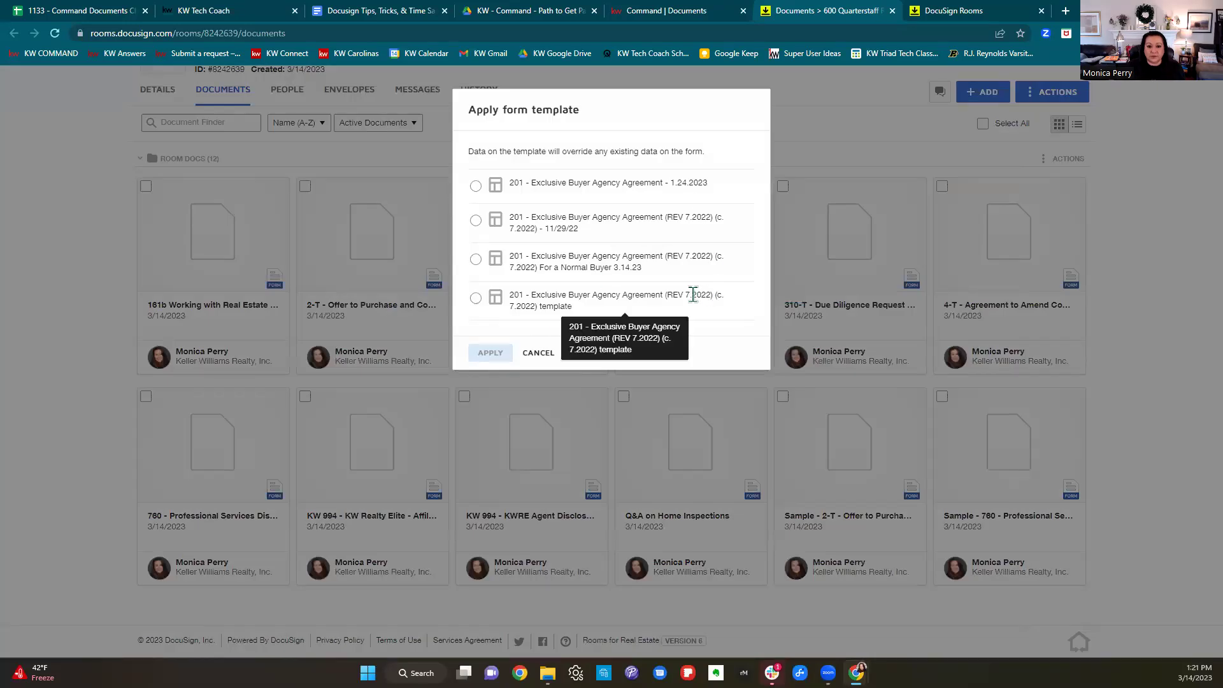
{"action": "left_click", "coordinate": [617, 265]}
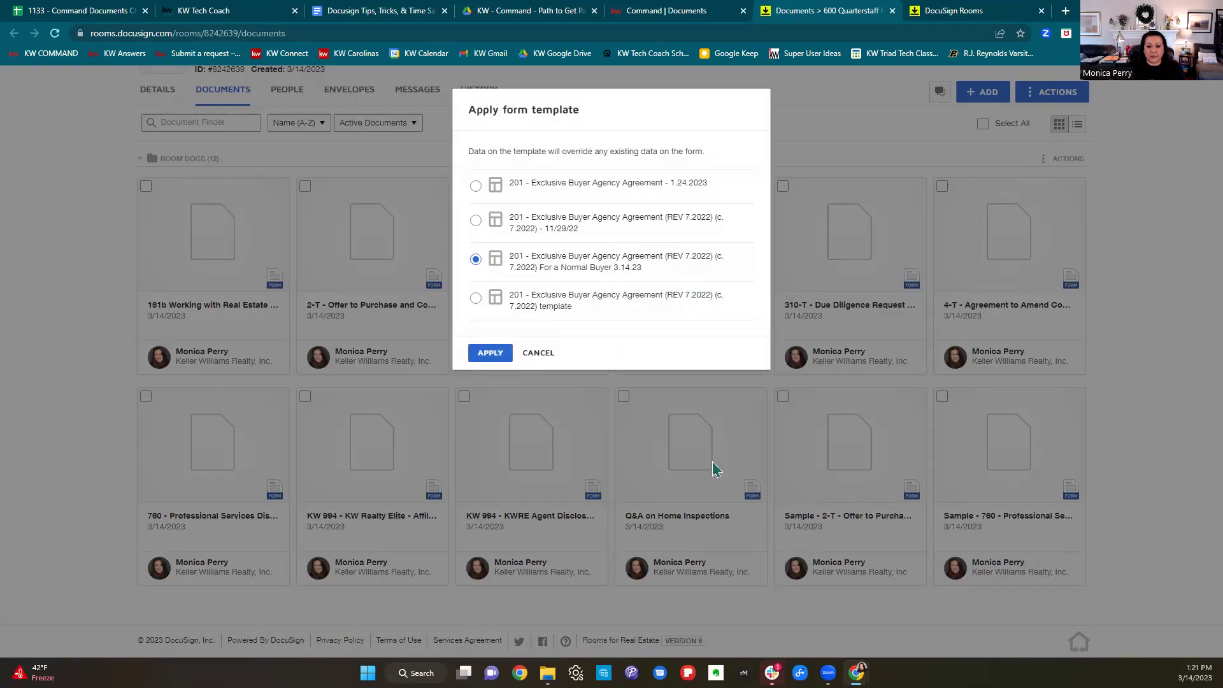
{"action": "left_click", "coordinate": [490, 353]}
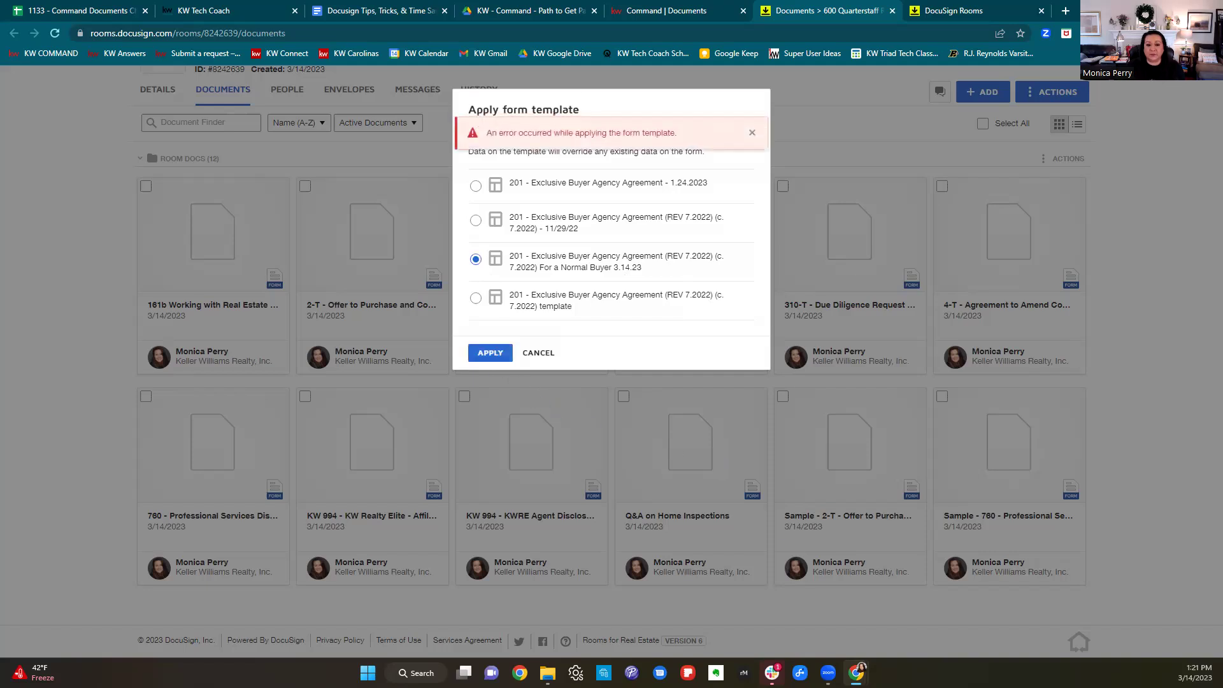
{"action": "left_click", "coordinate": [476, 220]}
{"action": "left_click", "coordinate": [487, 351]}
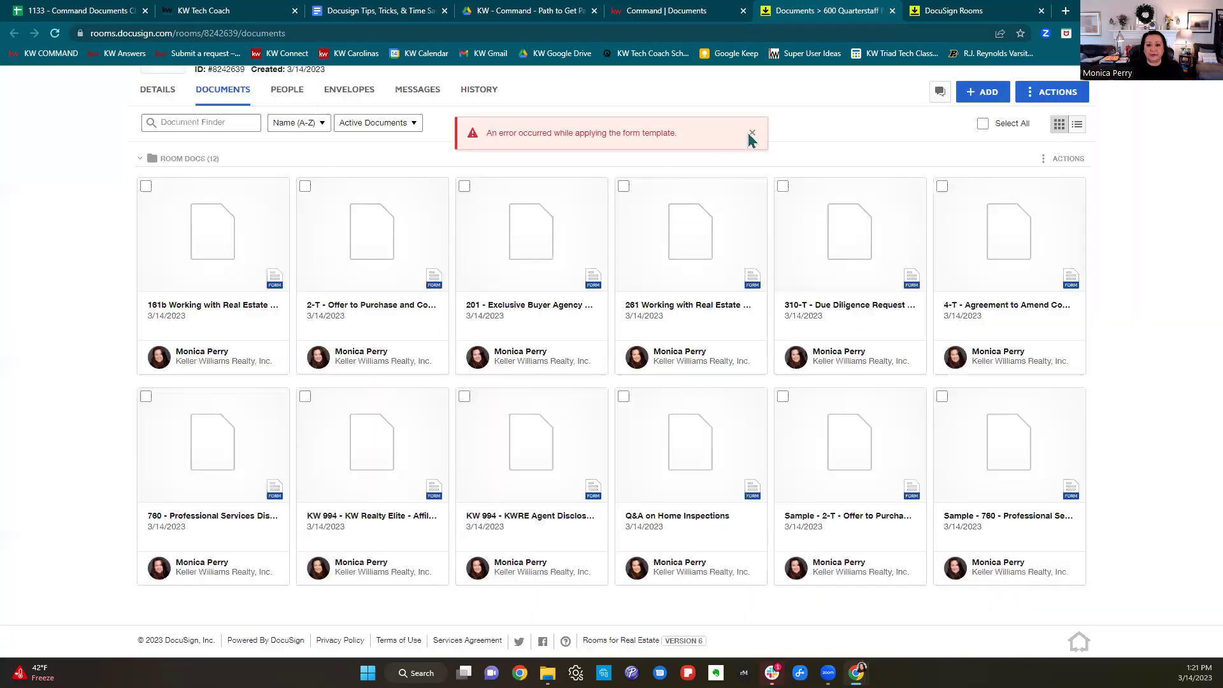
{"action": "left_click", "coordinate": [748, 133]}
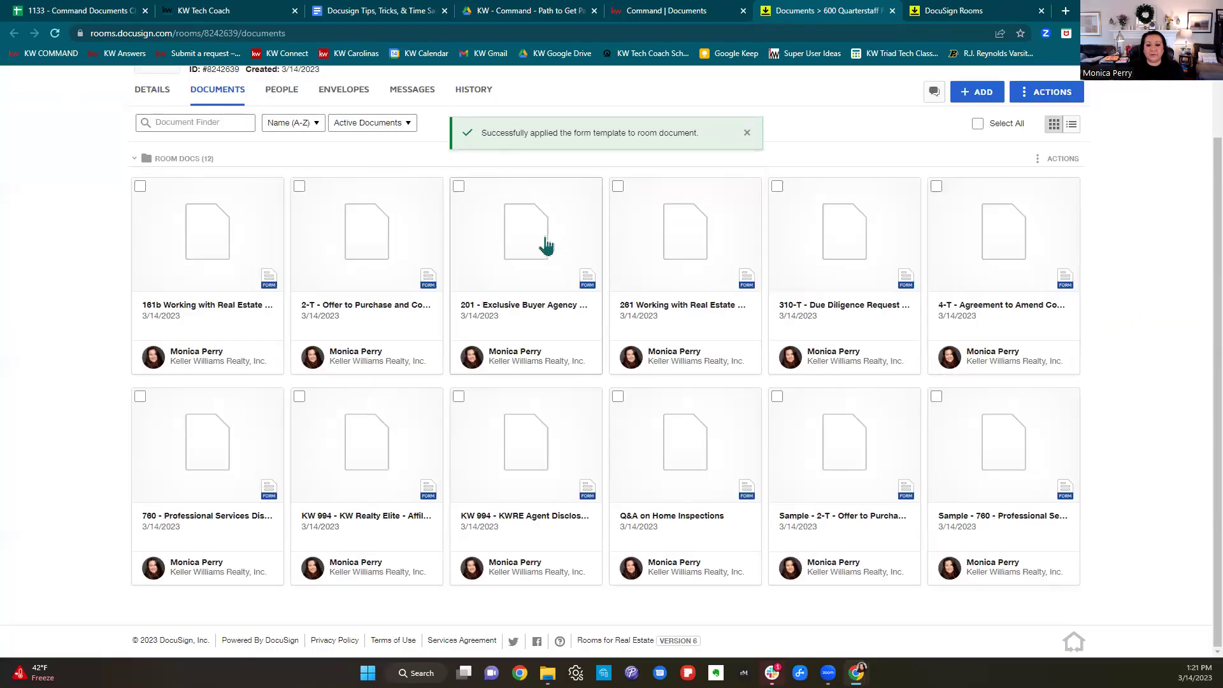
{"action": "left_click", "coordinate": [546, 333]}
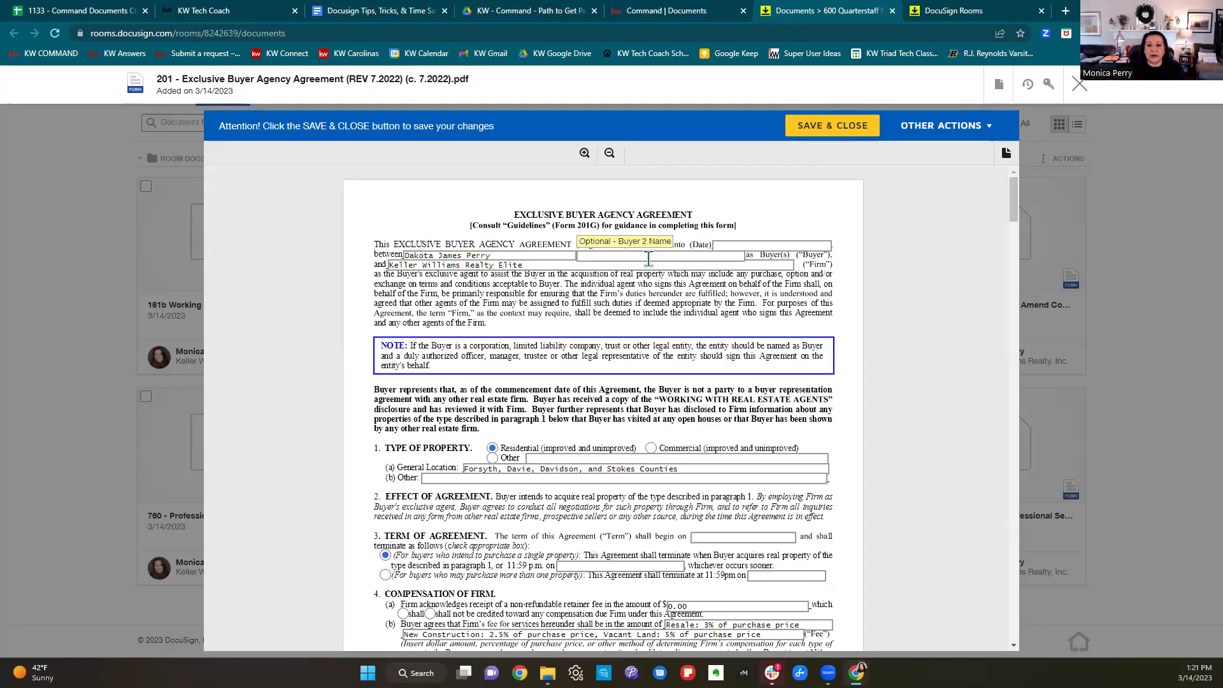
Enter 3.14.23 as the 201 agreement date.
{"action": "left_click", "coordinate": [797, 240]}
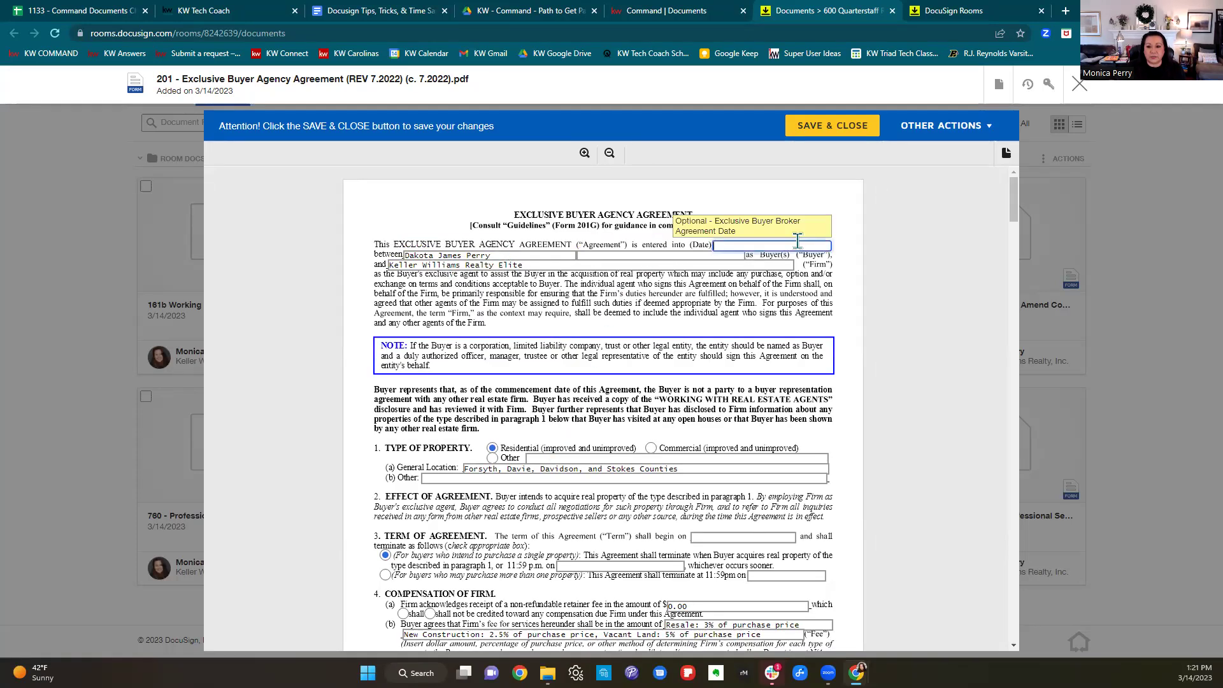
{"action": "type", "text": "3.14.23"}
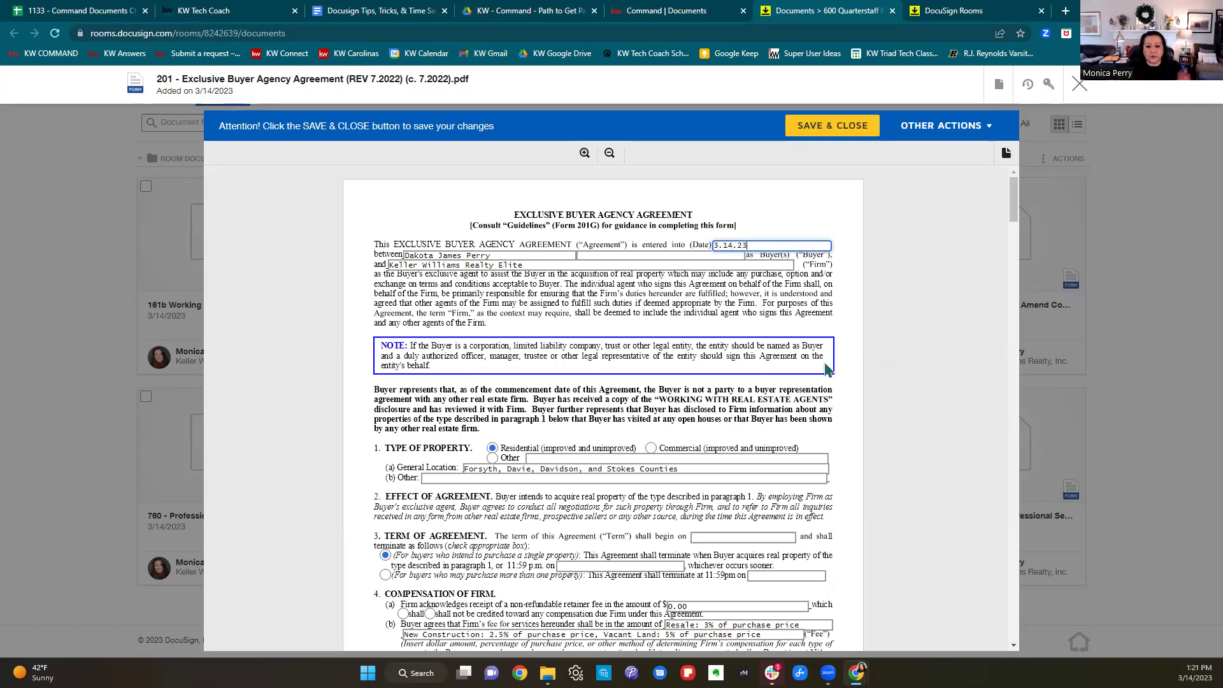
{"action": "scroll", "coordinate": [830, 370], "scroll_direction": "down", "scroll_amount": 2}
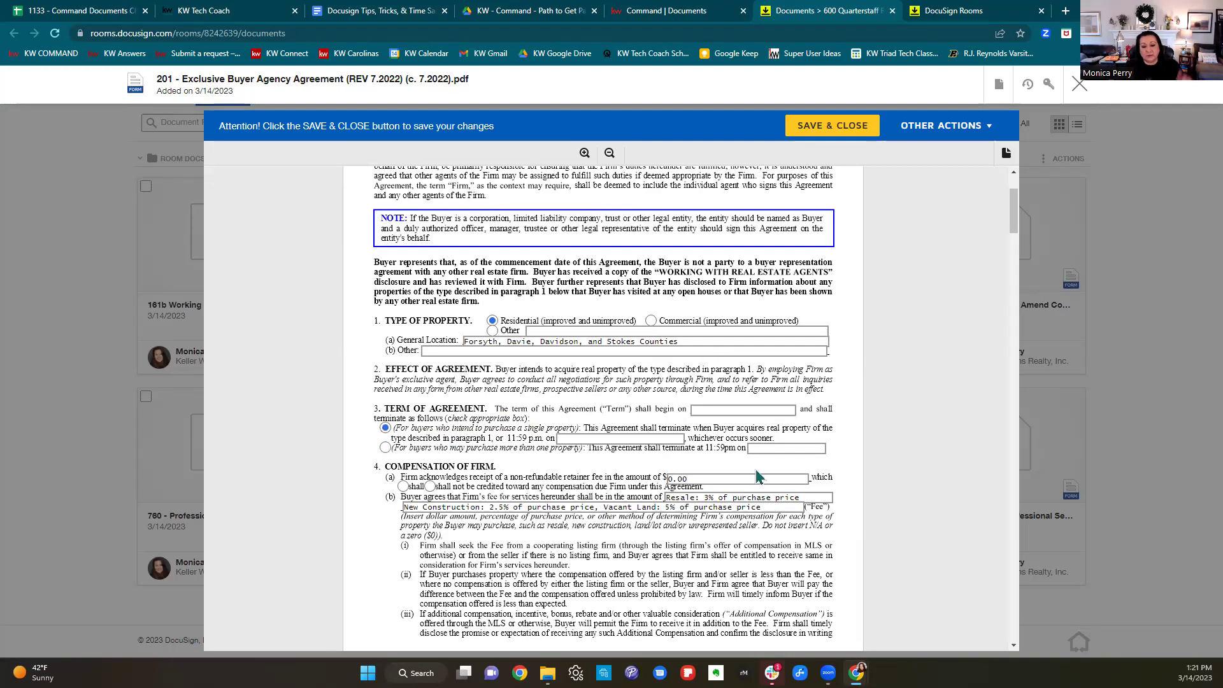
{"action": "scroll", "coordinate": [766, 446], "scroll_direction": "down", "scroll_amount": 2}
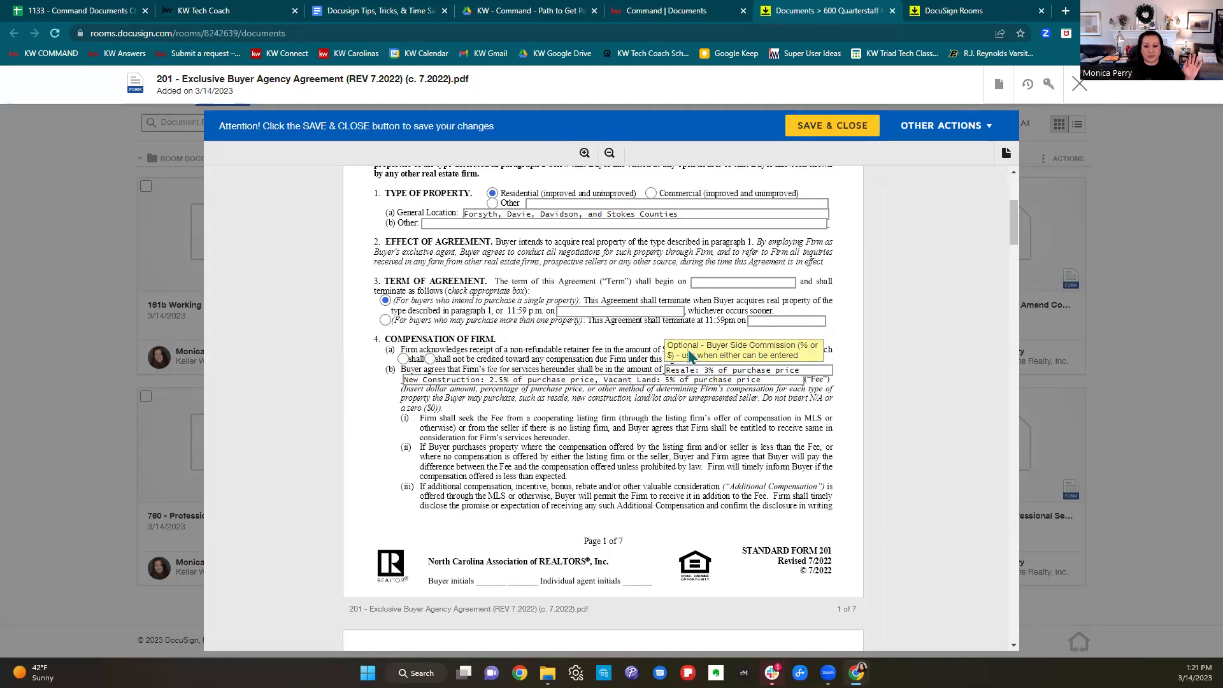
Review the Resale fee wording and 45-day protection period, scrolling to the signature page and back.
{"action": "left_click_drag", "start_coordinate": [665, 370], "coordinate": [822, 370]}
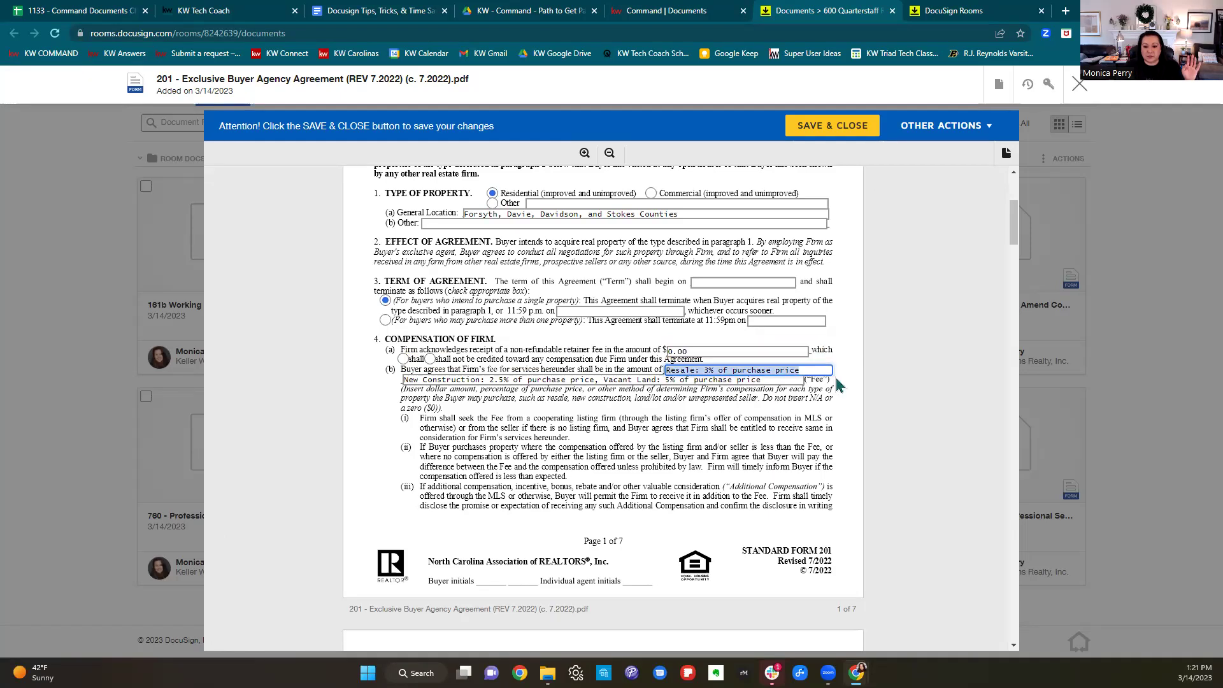
{"action": "scroll", "coordinate": [813, 413], "scroll_direction": "down", "scroll_amount": 7}
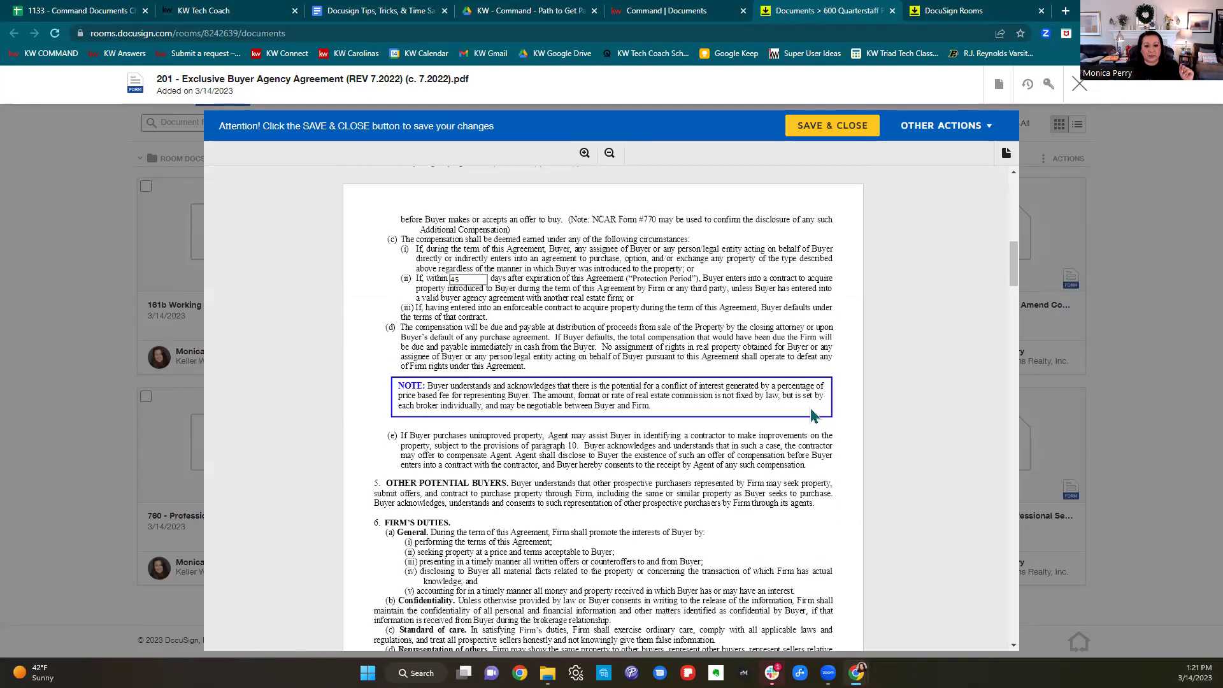
{"action": "left_click", "coordinate": [473, 279]}
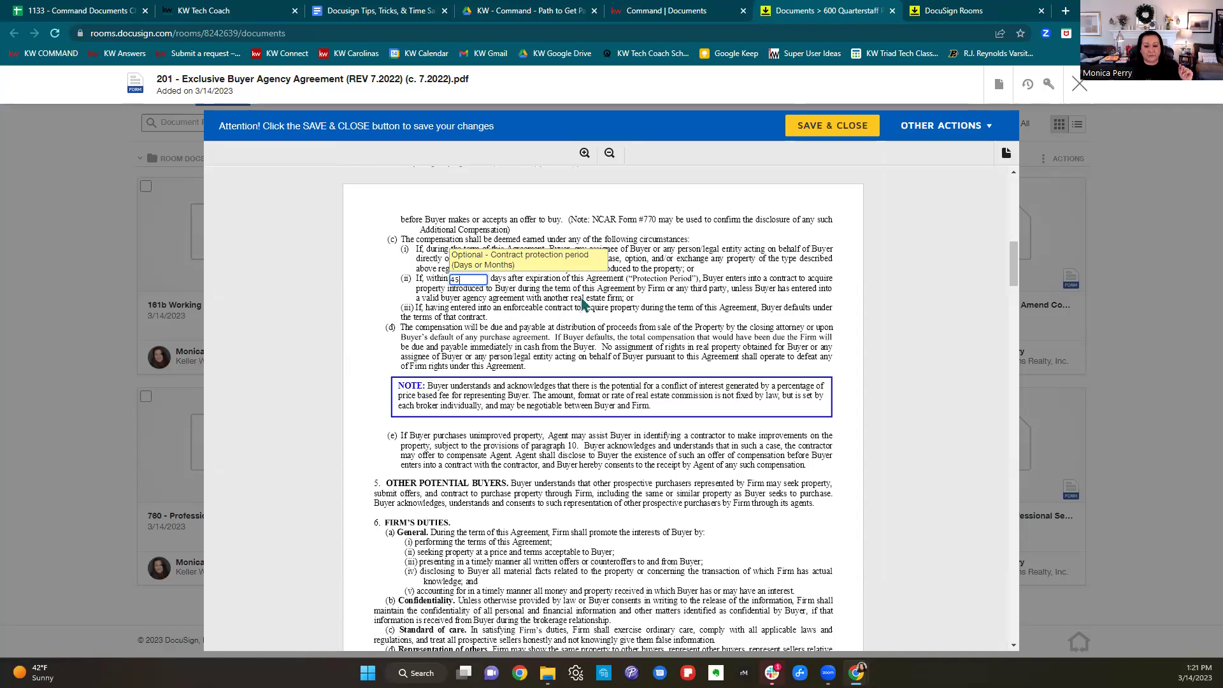
{"action": "scroll", "coordinate": [763, 330], "scroll_direction": "down", "scroll_amount": 10}
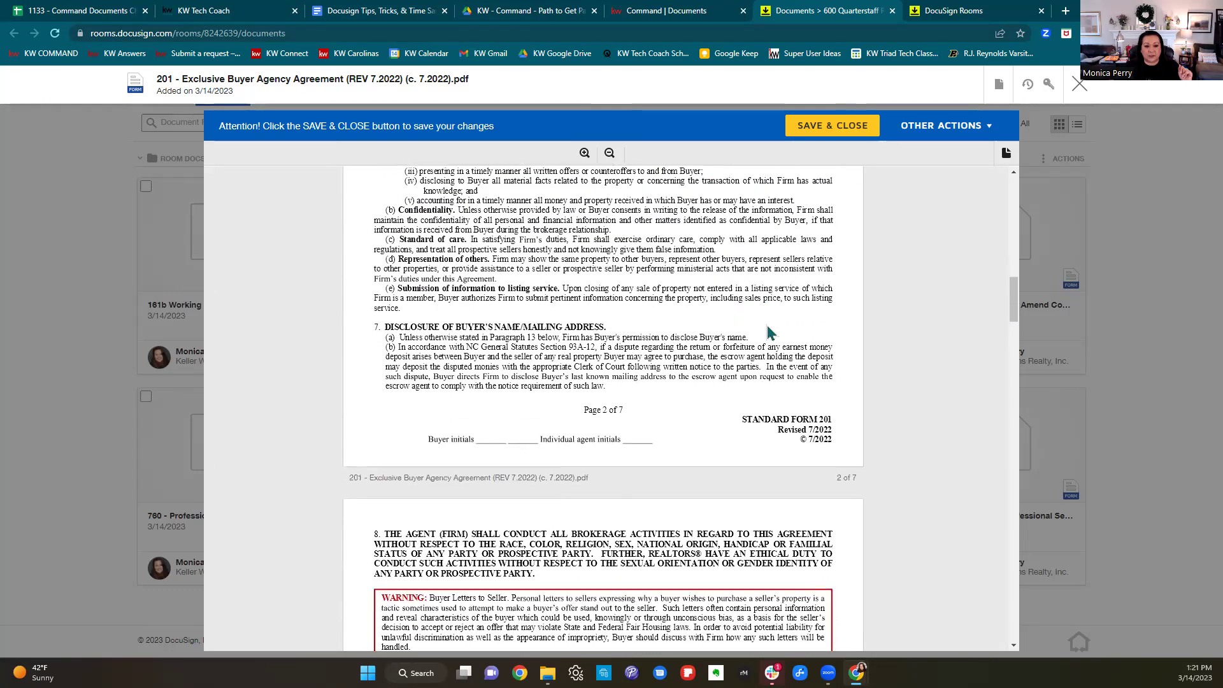
{"action": "scroll", "coordinate": [770, 326], "scroll_direction": "down", "scroll_amount": 5}
{"action": "scroll", "coordinate": [382, 322], "scroll_direction": "down", "scroll_amount": 2}
{"action": "scroll", "coordinate": [701, 328], "scroll_direction": "down", "scroll_amount": 5}
{"action": "scroll", "coordinate": [732, 334], "scroll_direction": "down", "scroll_amount": 10}
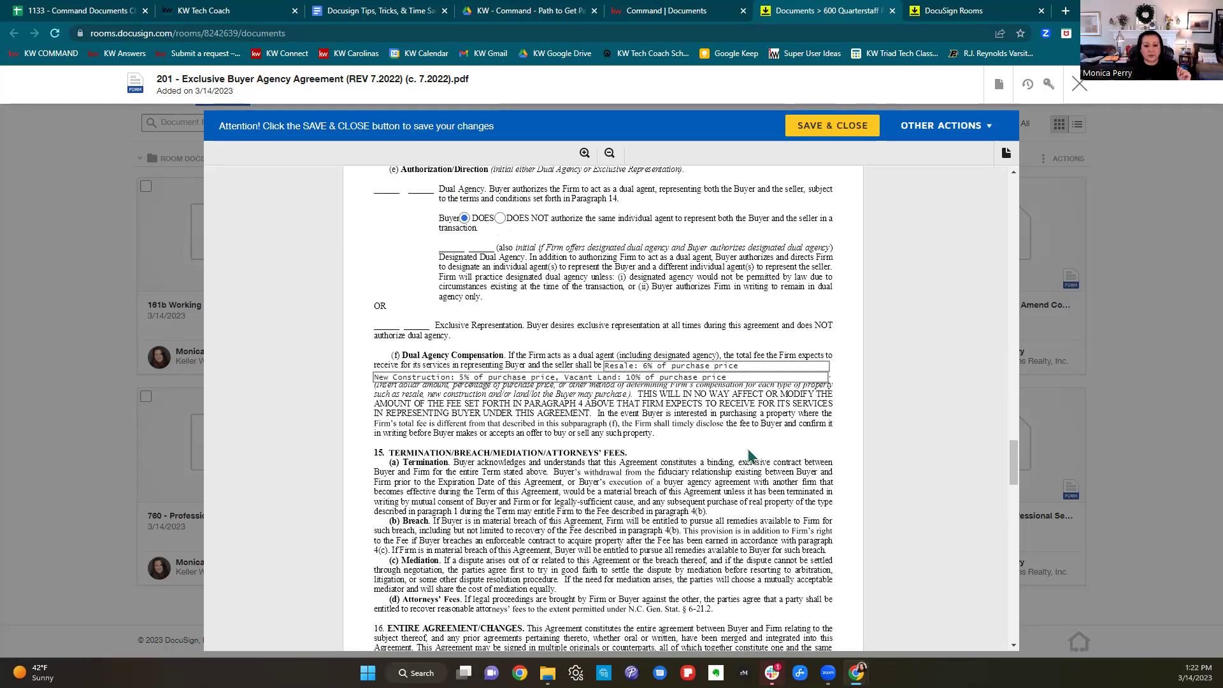
{"action": "scroll", "coordinate": [753, 397], "scroll_direction": "down", "scroll_amount": 1}
{"action": "scroll", "coordinate": [752, 397], "scroll_direction": "down", "scroll_amount": 15}
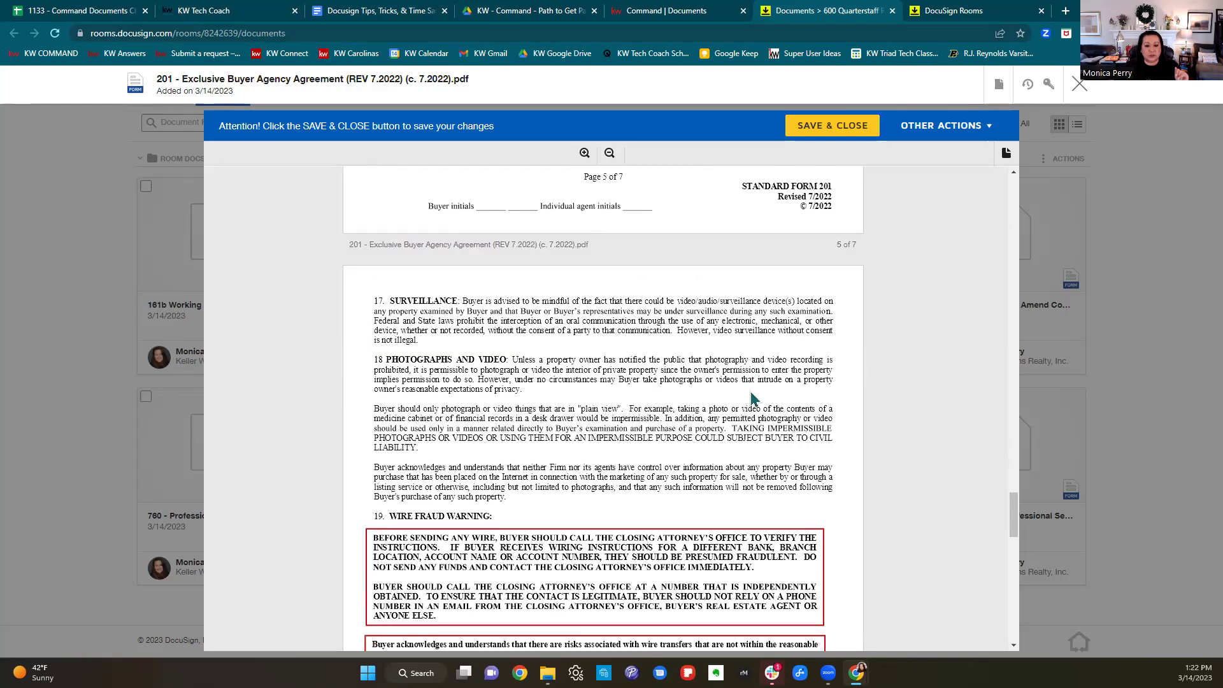
{"action": "scroll", "coordinate": [762, 398], "scroll_direction": "down", "scroll_amount": 8}
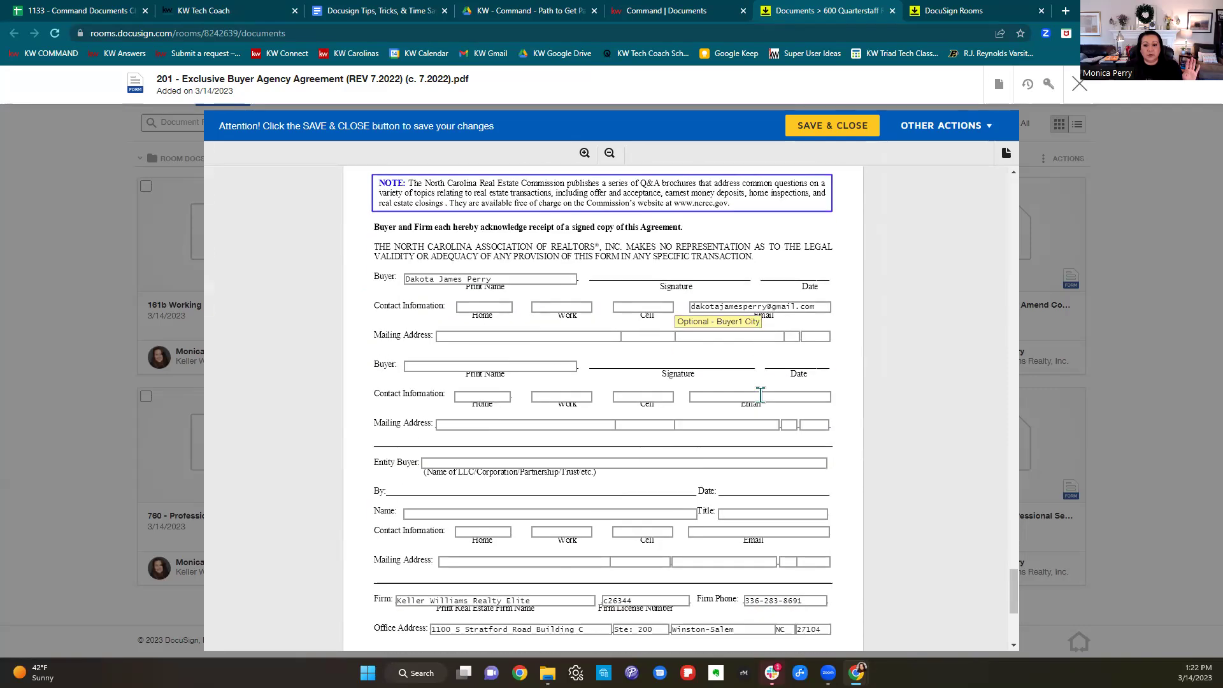
{"action": "scroll", "coordinate": [750, 385], "scroll_direction": "down", "scroll_amount": 1}
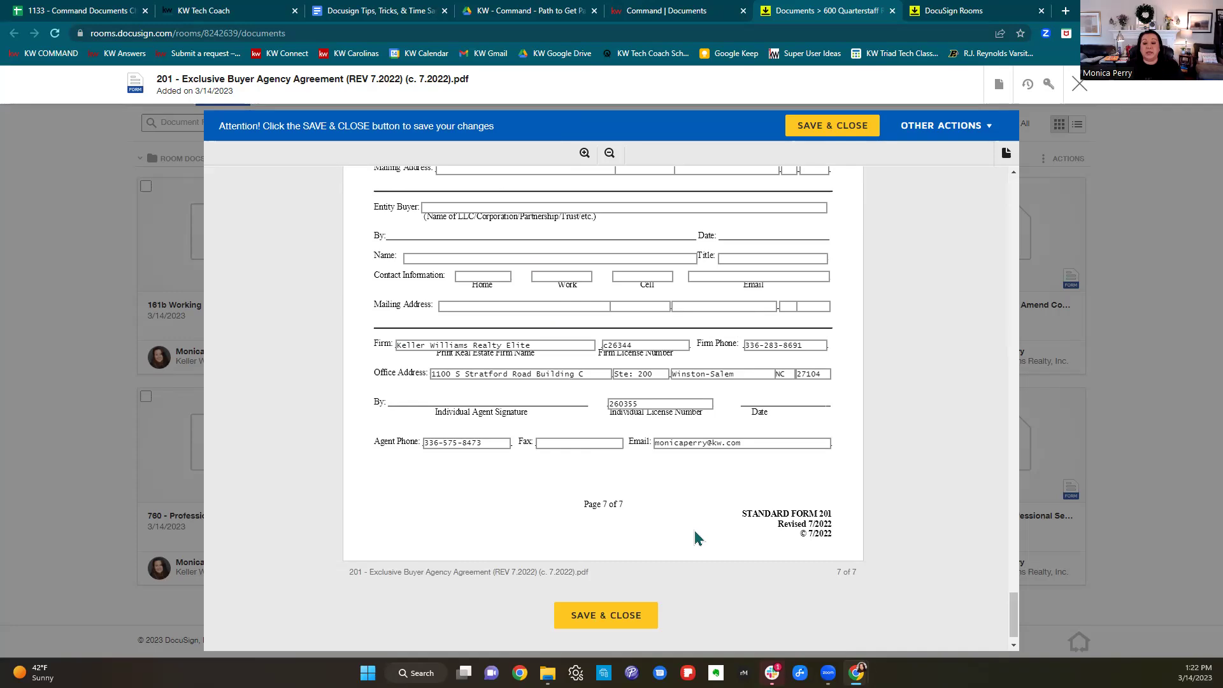
{"action": "scroll", "coordinate": [698, 532], "scroll_direction": "up", "scroll_amount": 20}
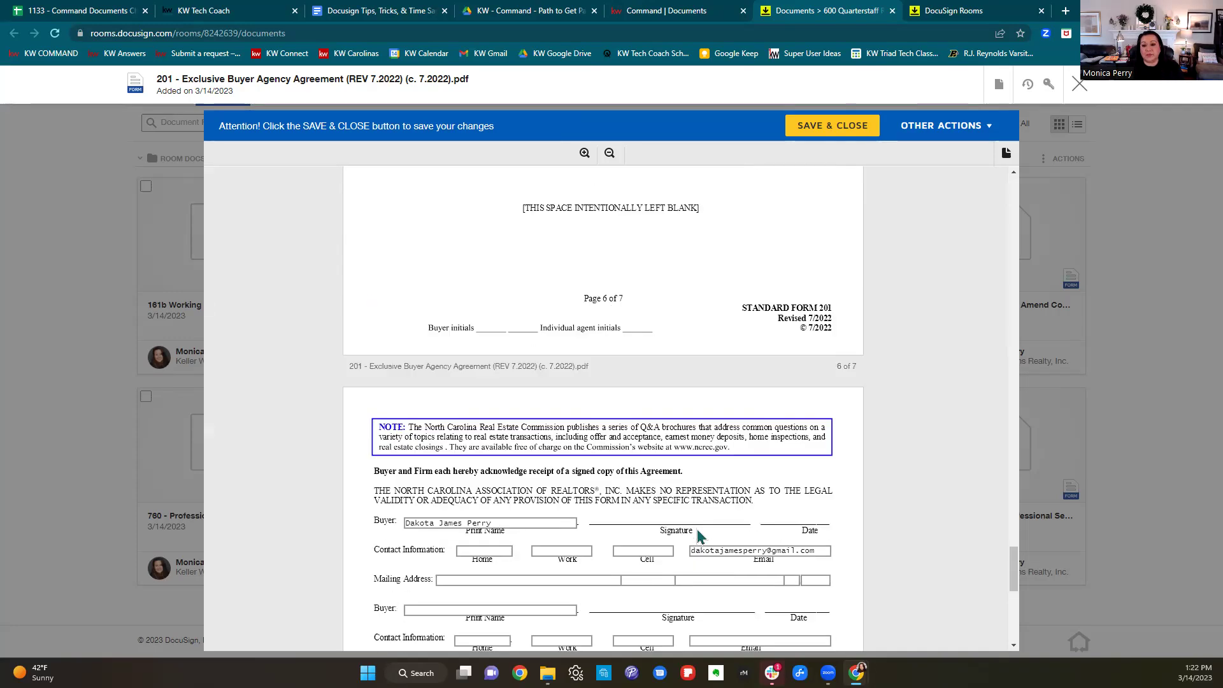
{"action": "scroll", "coordinate": [705, 534], "scroll_direction": "up", "scroll_amount": 15}
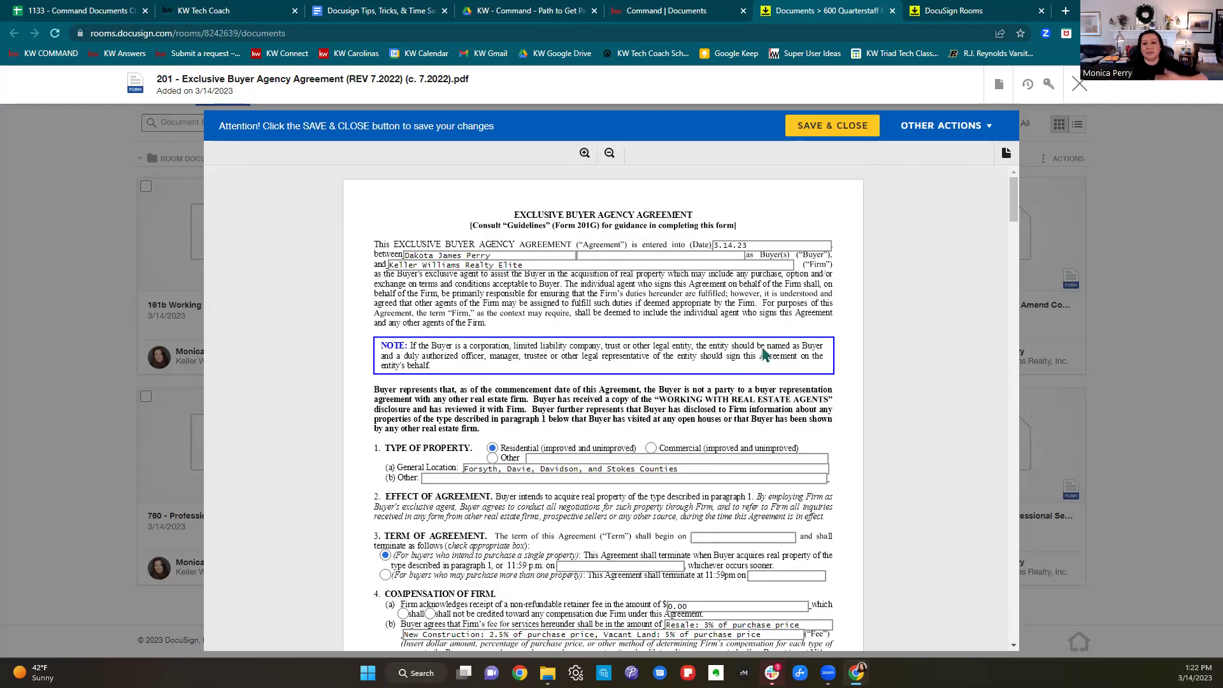
Check the prefilled agreement date and scroll through the 201 form.
{"action": "left_click", "coordinate": [804, 249]}
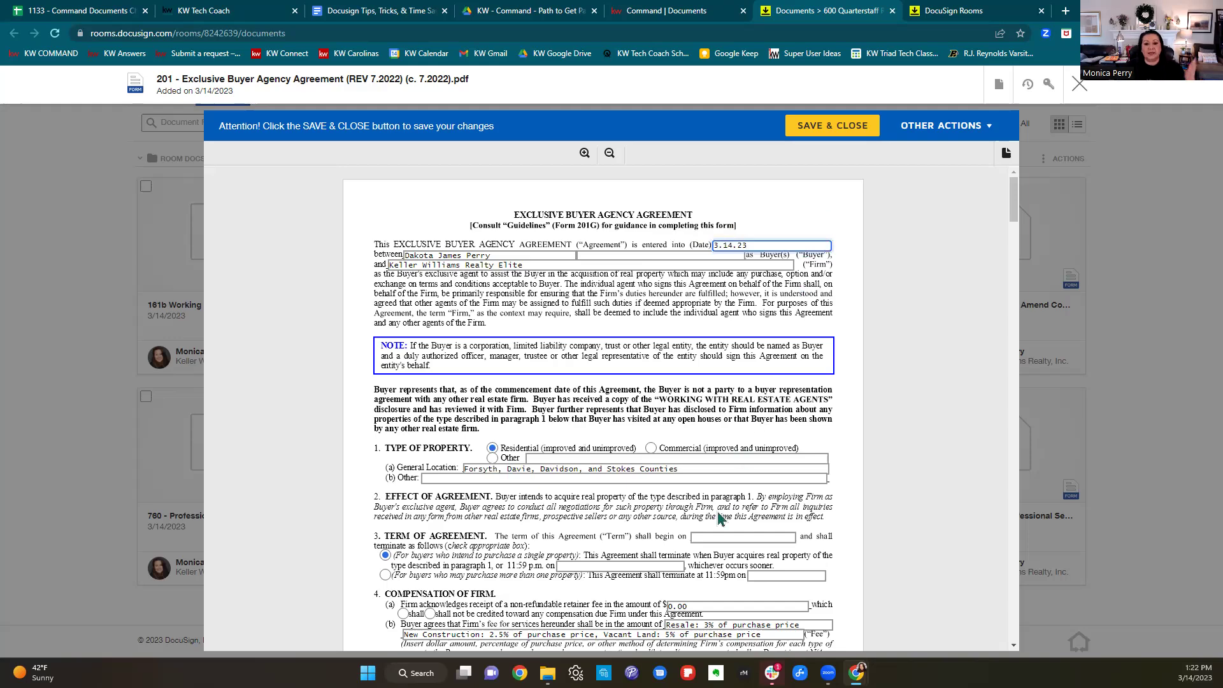
{"action": "scroll", "coordinate": [731, 514], "scroll_direction": "down", "scroll_amount": 2}
{"action": "scroll", "coordinate": [731, 513], "scroll_direction": "down", "scroll_amount": 15}
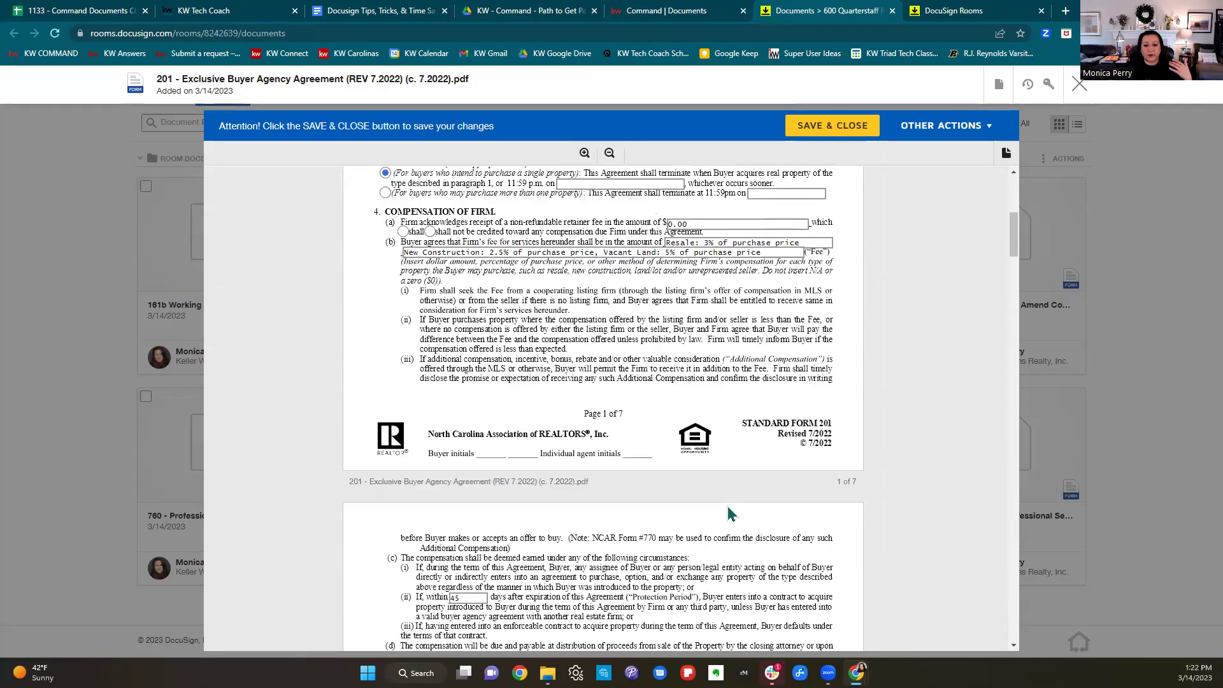
{"action": "scroll", "coordinate": [730, 513], "scroll_direction": "down", "scroll_amount": 15}
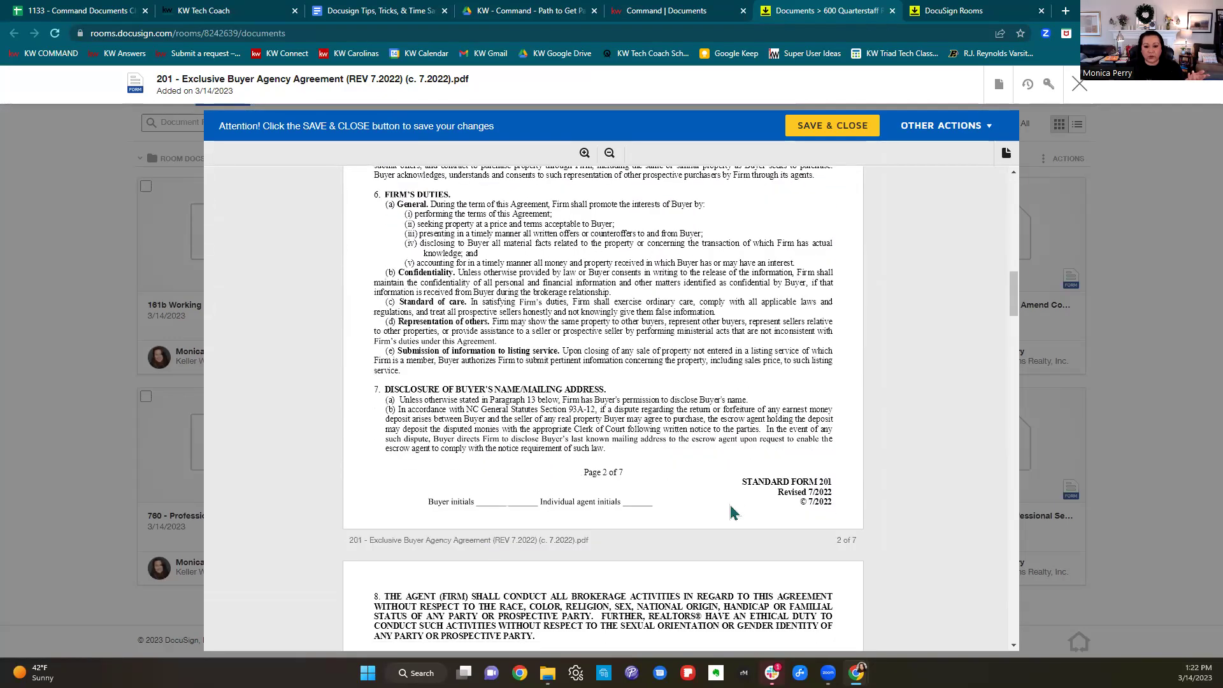
{"action": "scroll", "coordinate": [732, 509], "scroll_direction": "down", "scroll_amount": 10}
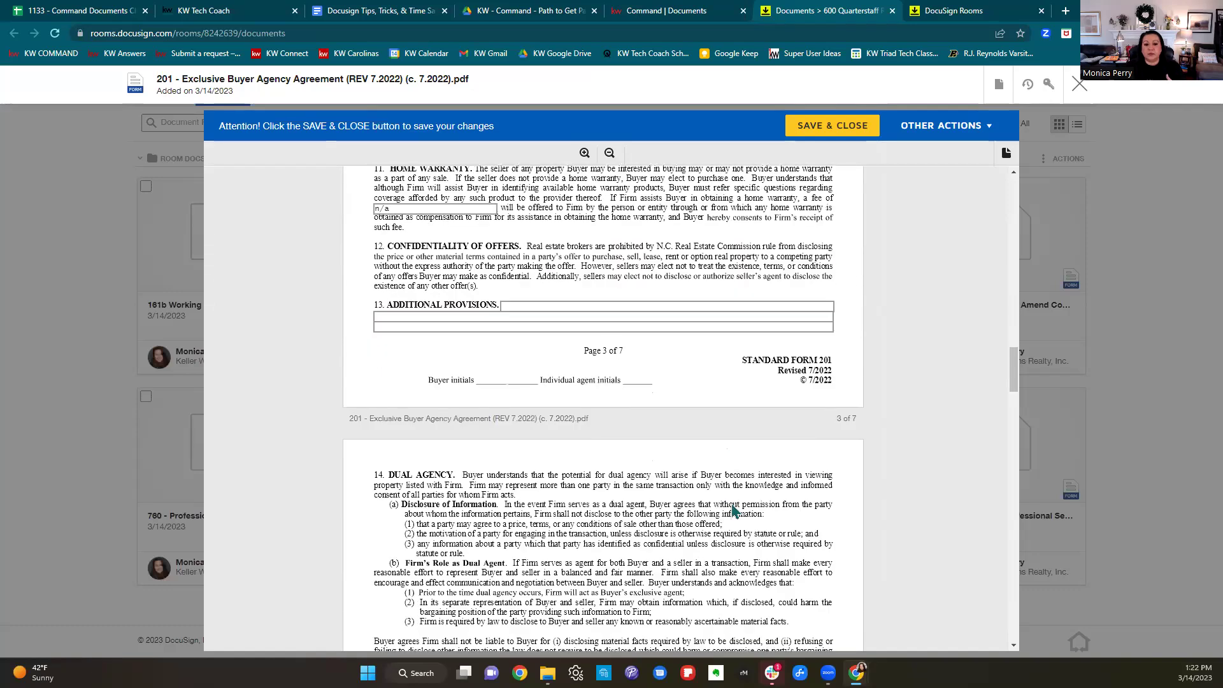
{"action": "scroll", "coordinate": [622, 398], "scroll_direction": "up", "scroll_amount": 6}
Note the empty Additional Provisions field, then save and close the 201 agreement.
{"action": "left_click", "coordinate": [562, 442]}
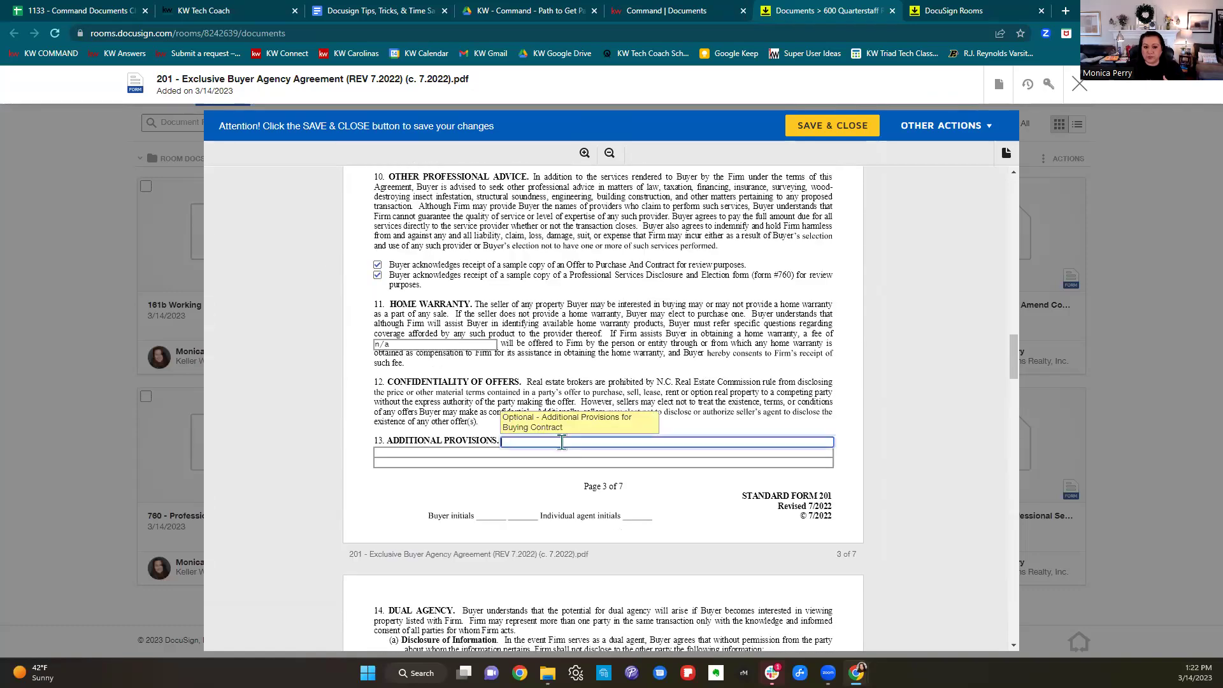
{"action": "scroll", "coordinate": [810, 444], "scroll_direction": "down", "scroll_amount": 10}
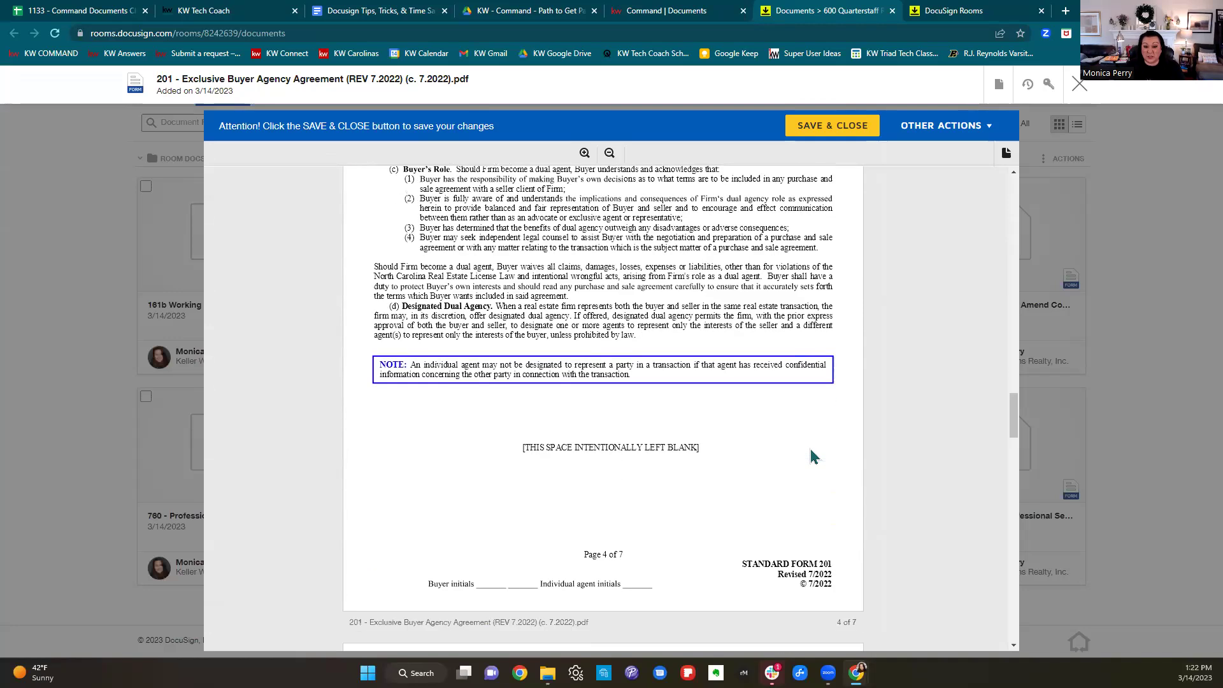
{"action": "scroll", "coordinate": [813, 458], "scroll_direction": "down", "scroll_amount": 7}
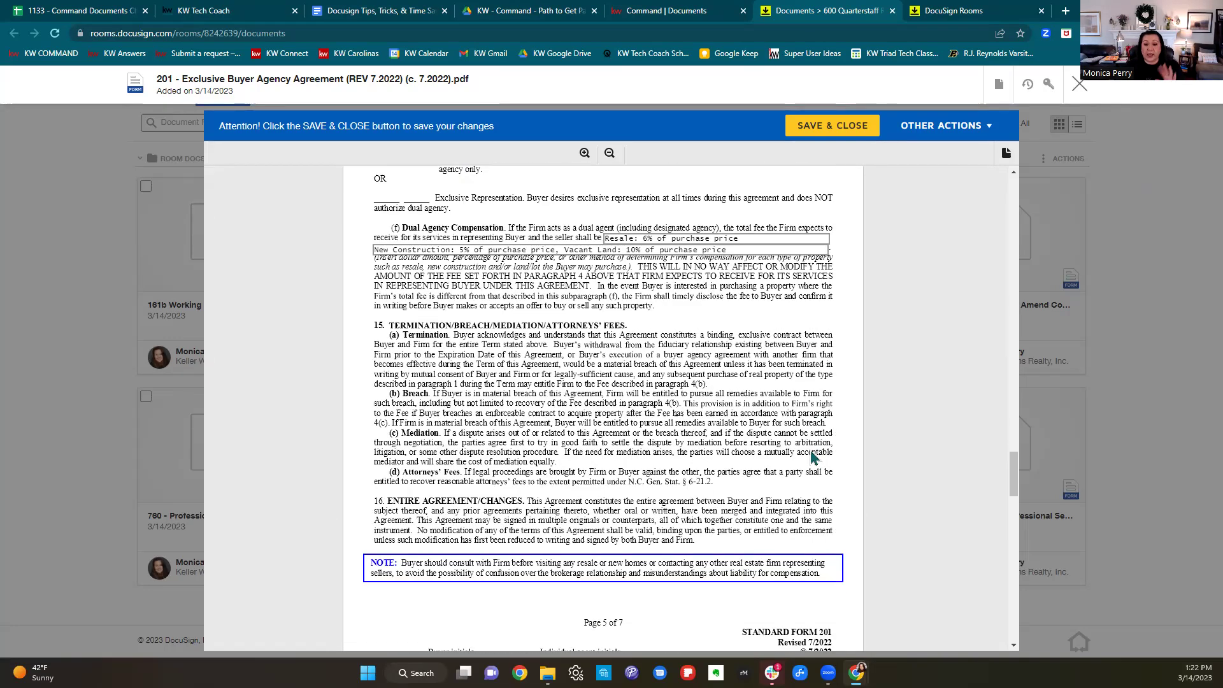
{"action": "scroll", "coordinate": [790, 489], "scroll_direction": "up", "scroll_amount": 7}
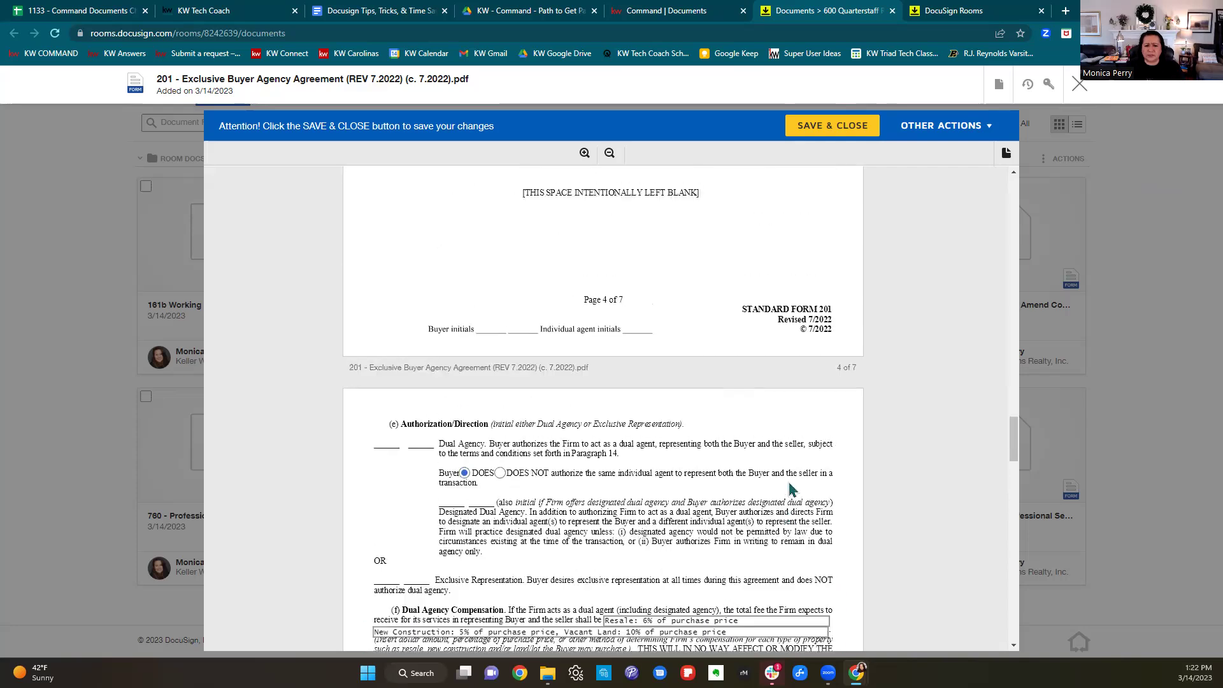
{"action": "scroll", "coordinate": [791, 490], "scroll_direction": "up", "scroll_amount": 8}
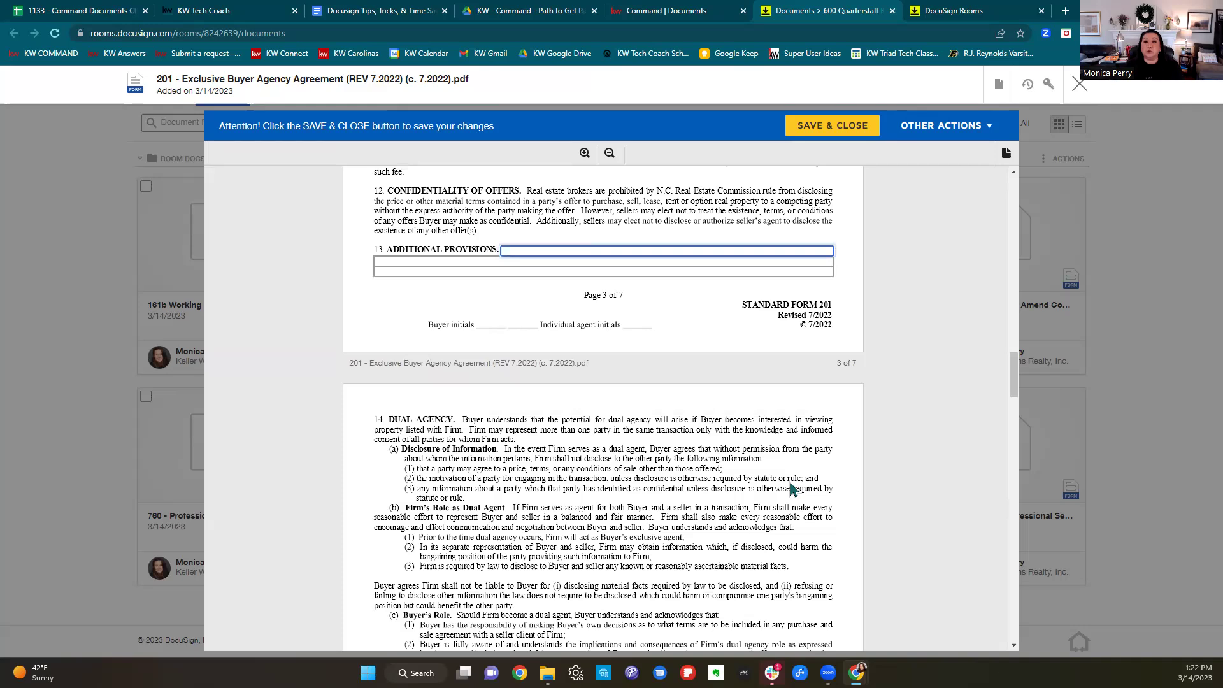
{"action": "left_click", "coordinate": [824, 132]}
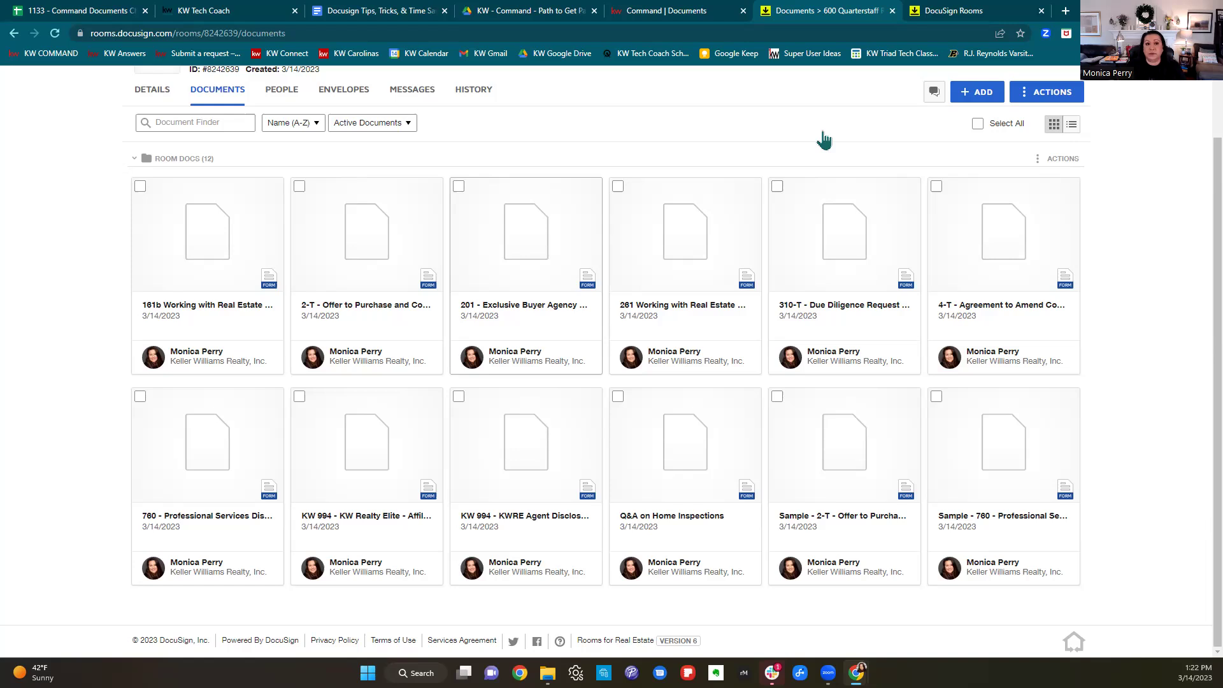
Look over the DocuSign tips guide and Path to Get Paid chart, then return to the Command pipeline.
{"action": "left_click", "coordinate": [383, 11]}
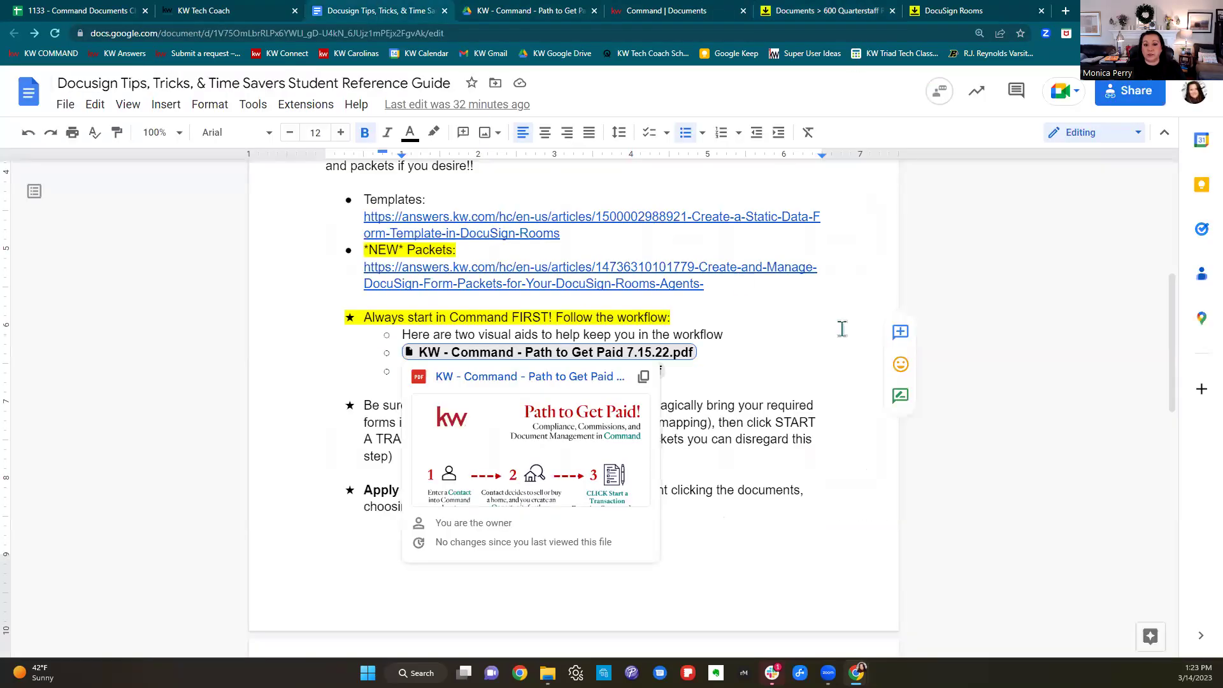
{"action": "left_click", "coordinate": [526, 11]}
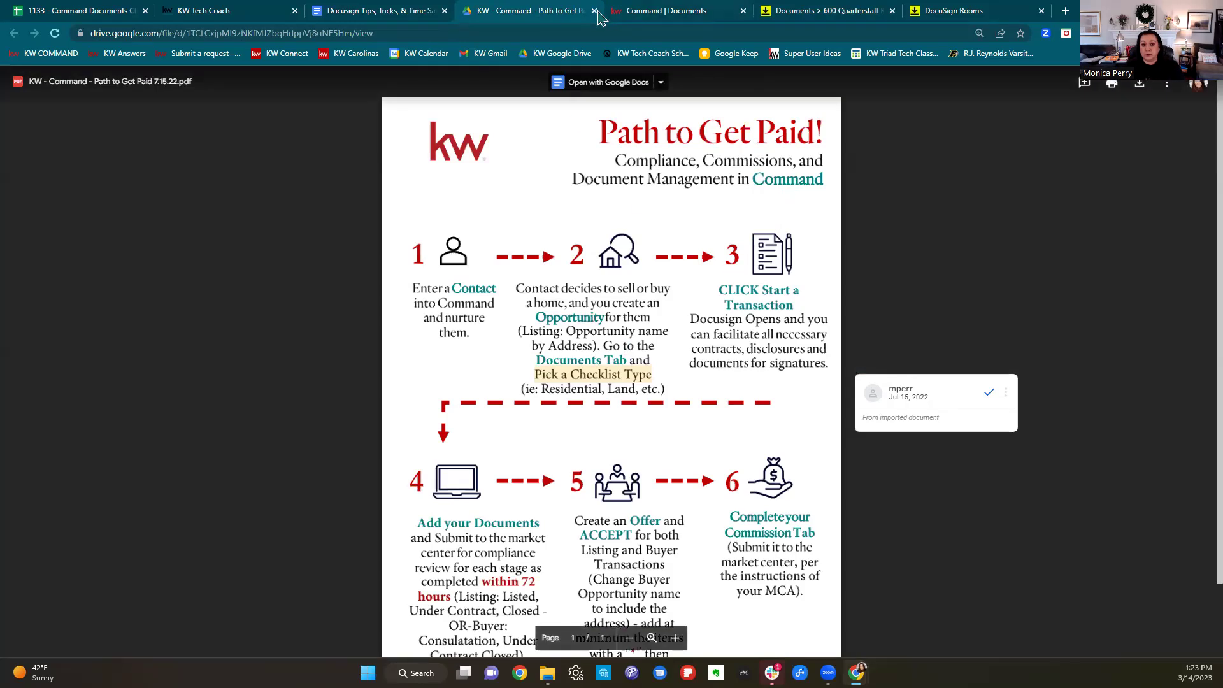
{"action": "left_click", "coordinate": [390, 11]}
{"action": "left_click", "coordinate": [666, 12]}
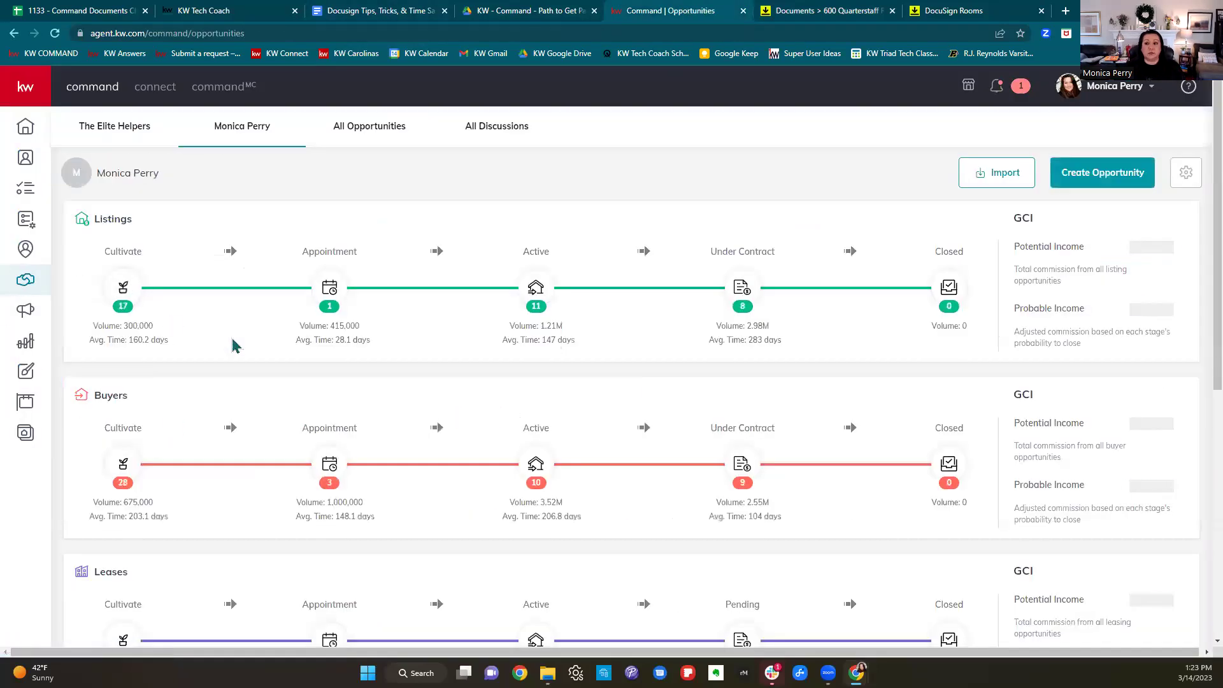
Start a new Listing opportunity in the Winston Salem market center.
{"action": "left_click", "coordinate": [1124, 190]}
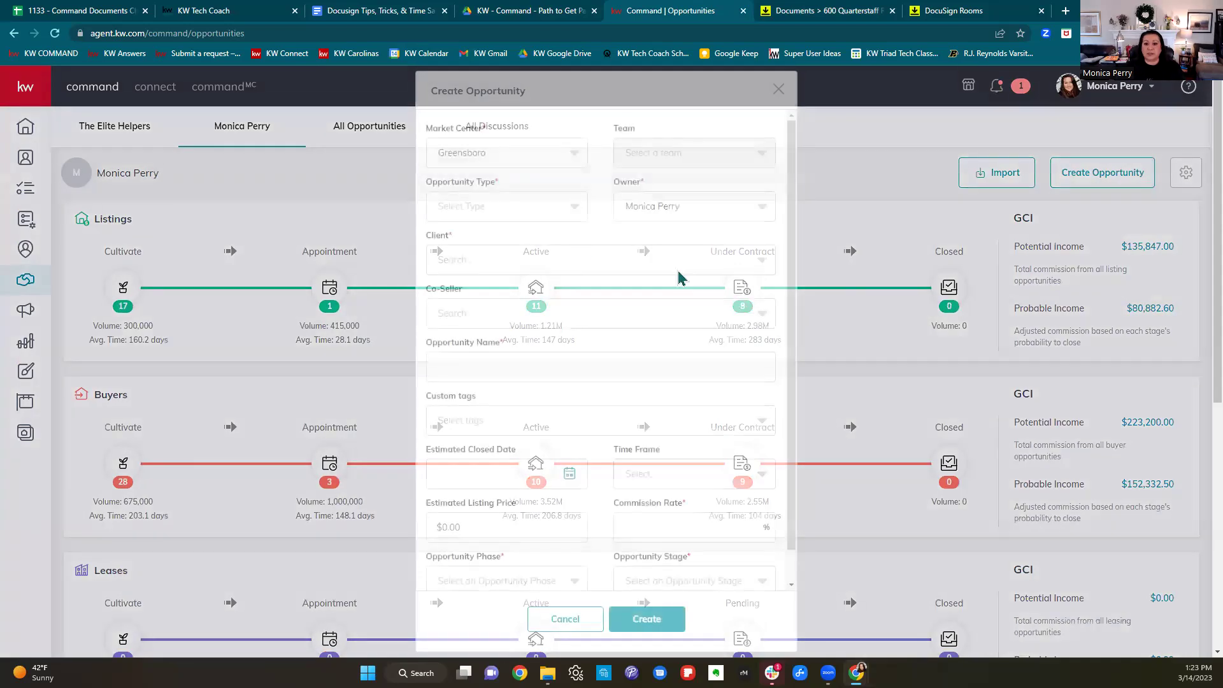
{"action": "left_click", "coordinate": [508, 158]}
{"action": "left_click", "coordinate": [472, 246]}
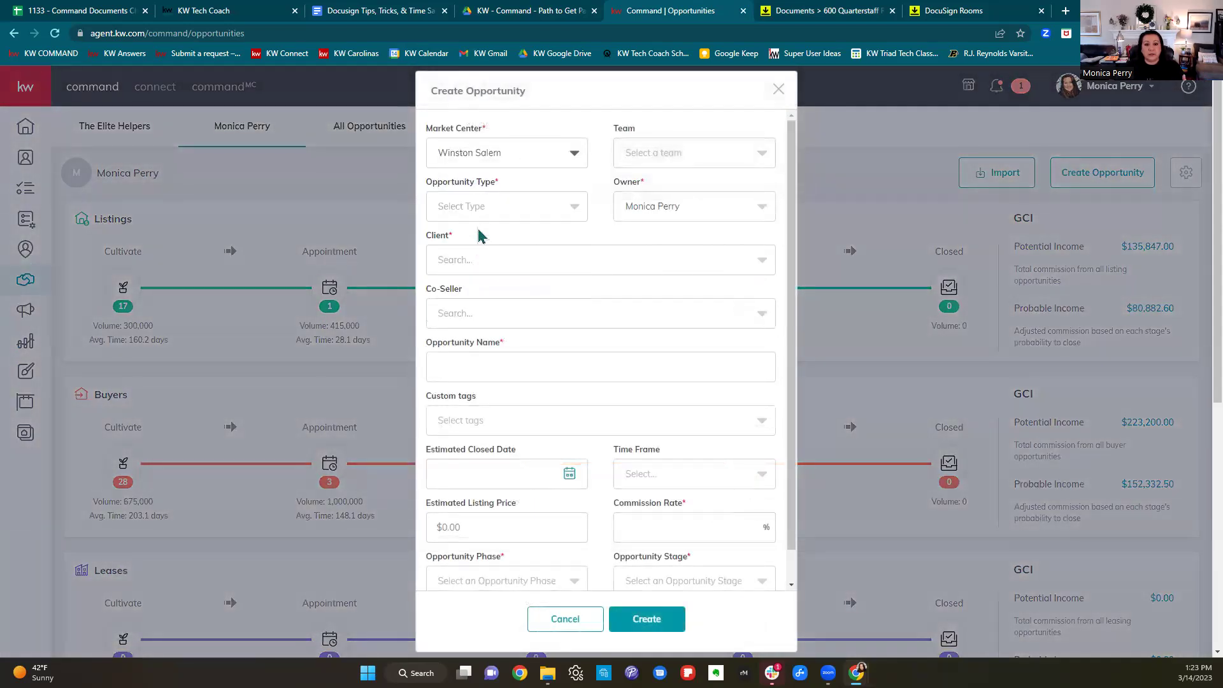
{"action": "left_click", "coordinate": [480, 206]}
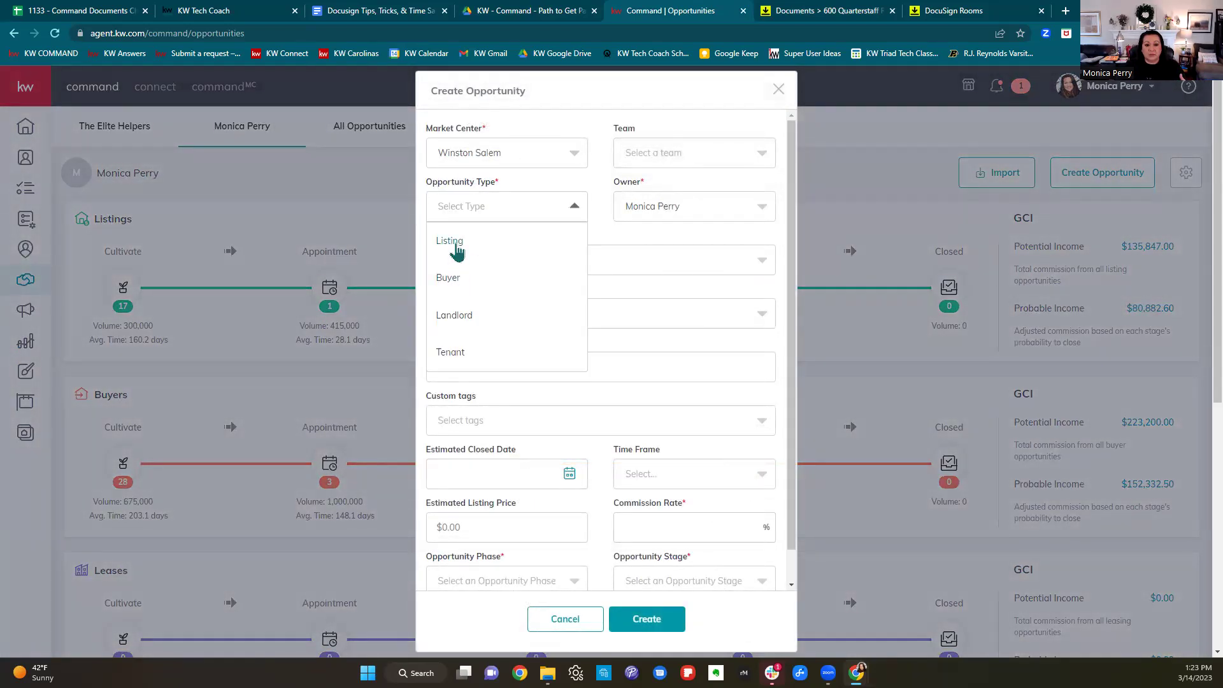
{"action": "left_click", "coordinate": [456, 249]}
Select the client by name search, set a 0% commission rate, and create the opportunity.
{"action": "left_click", "coordinate": [516, 258]}
{"action": "type", "text": "Dakota"}
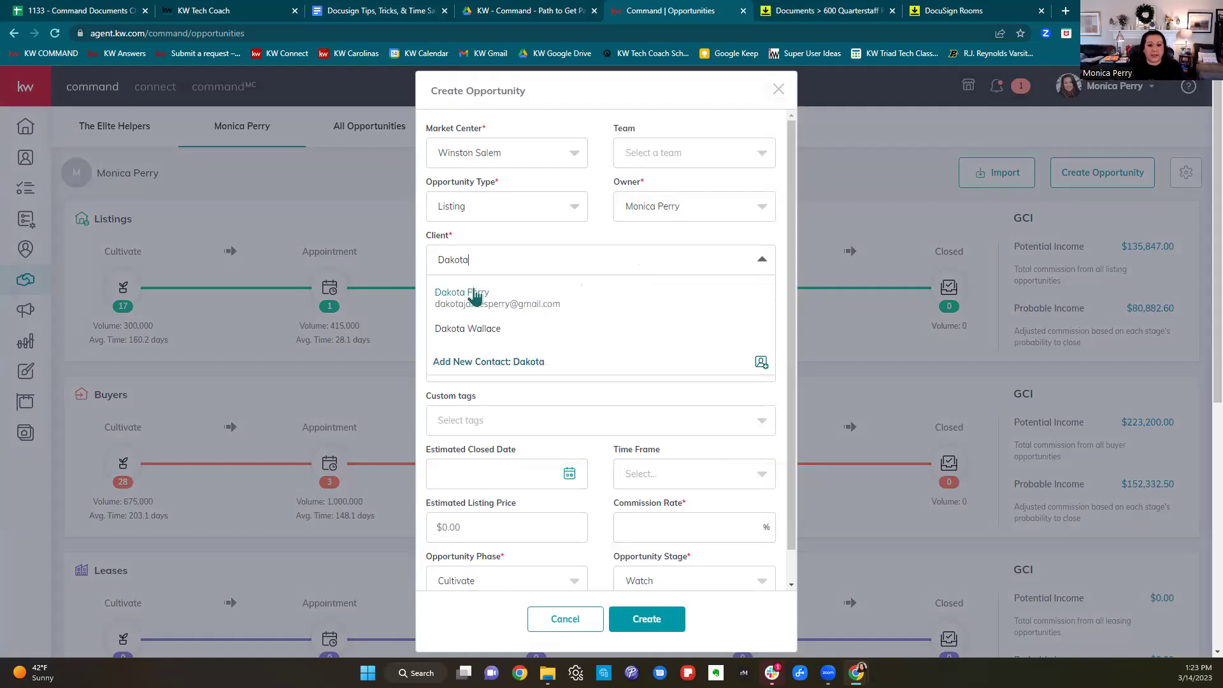
{"action": "left_click", "coordinate": [473, 290]}
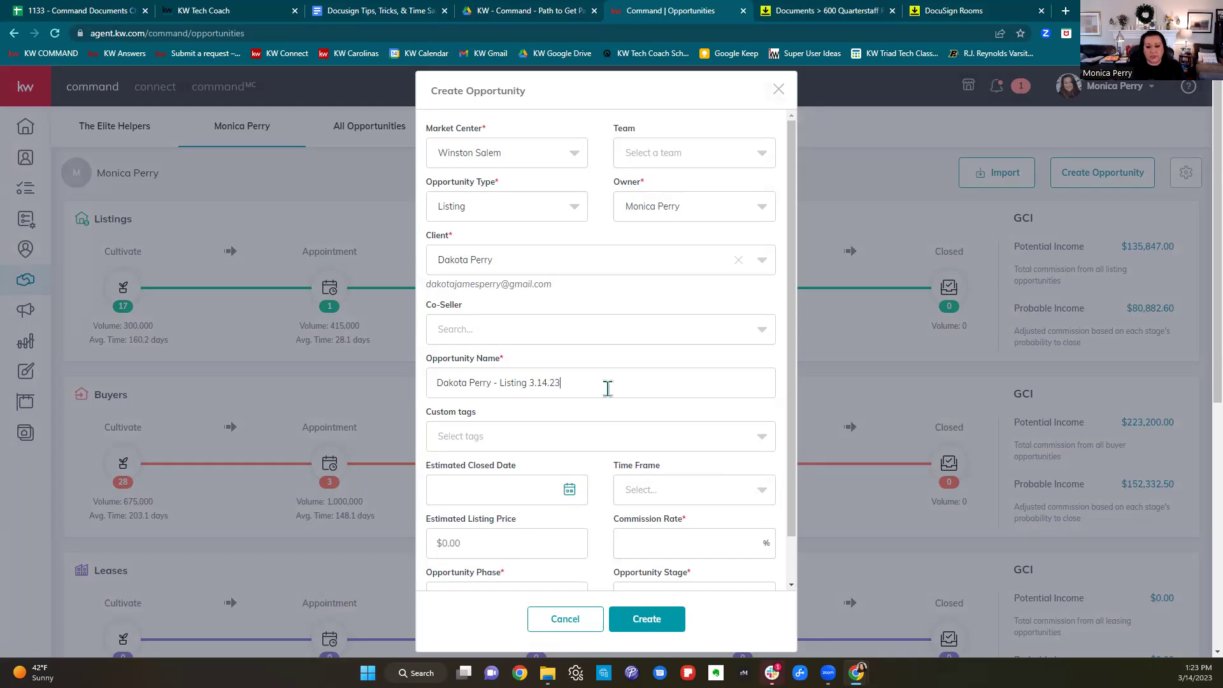
{"action": "scroll", "coordinate": [608, 389], "scroll_direction": "down", "scroll_amount": 2}
{"action": "type", "text": "0"}
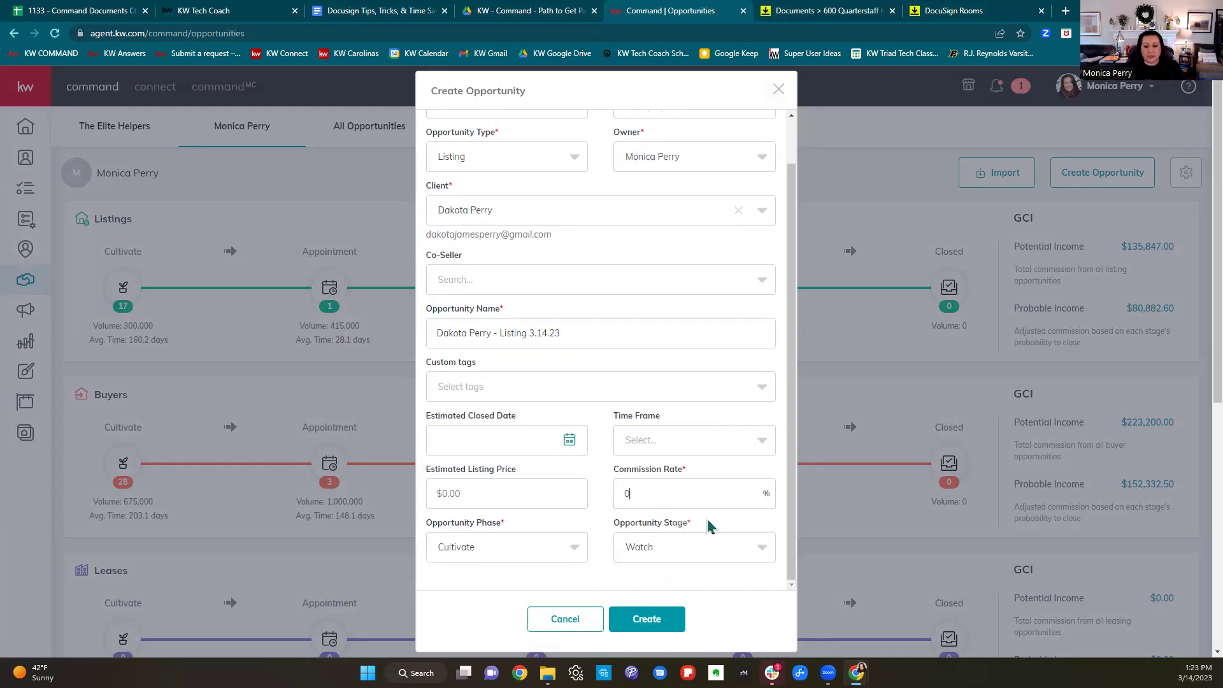
{"action": "scroll", "coordinate": [707, 528], "scroll_direction": "down", "scroll_amount": 4}
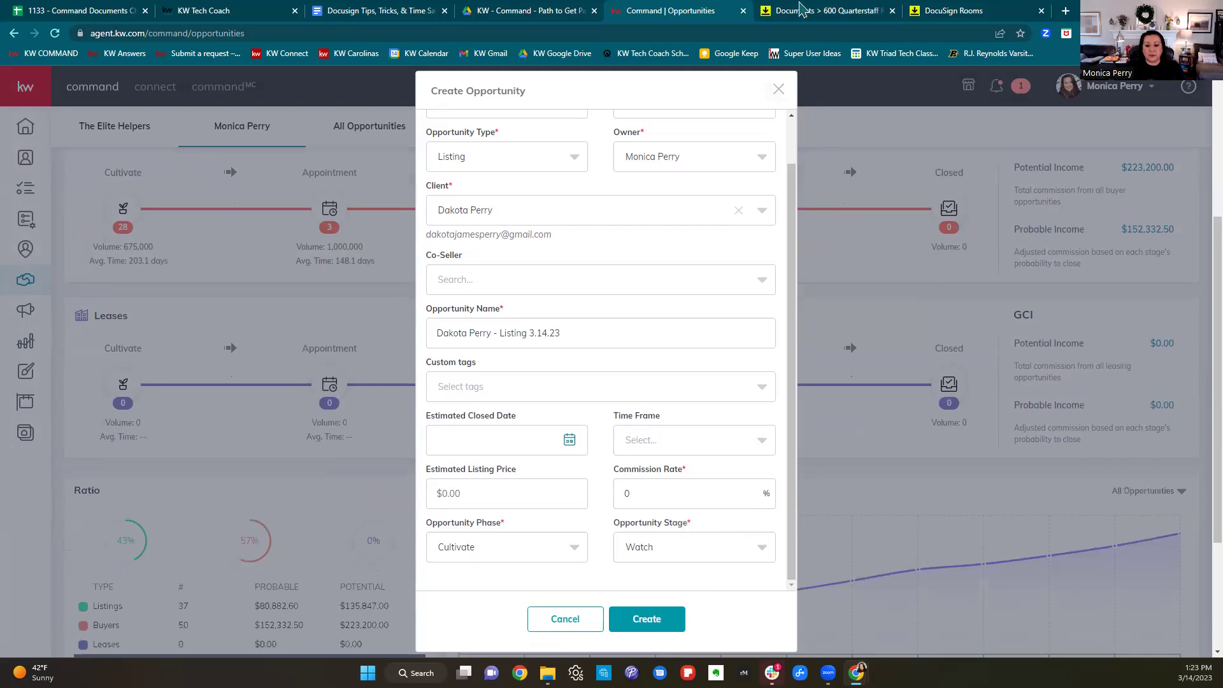
{"action": "scroll", "coordinate": [669, 537], "scroll_direction": "up", "scroll_amount": 1}
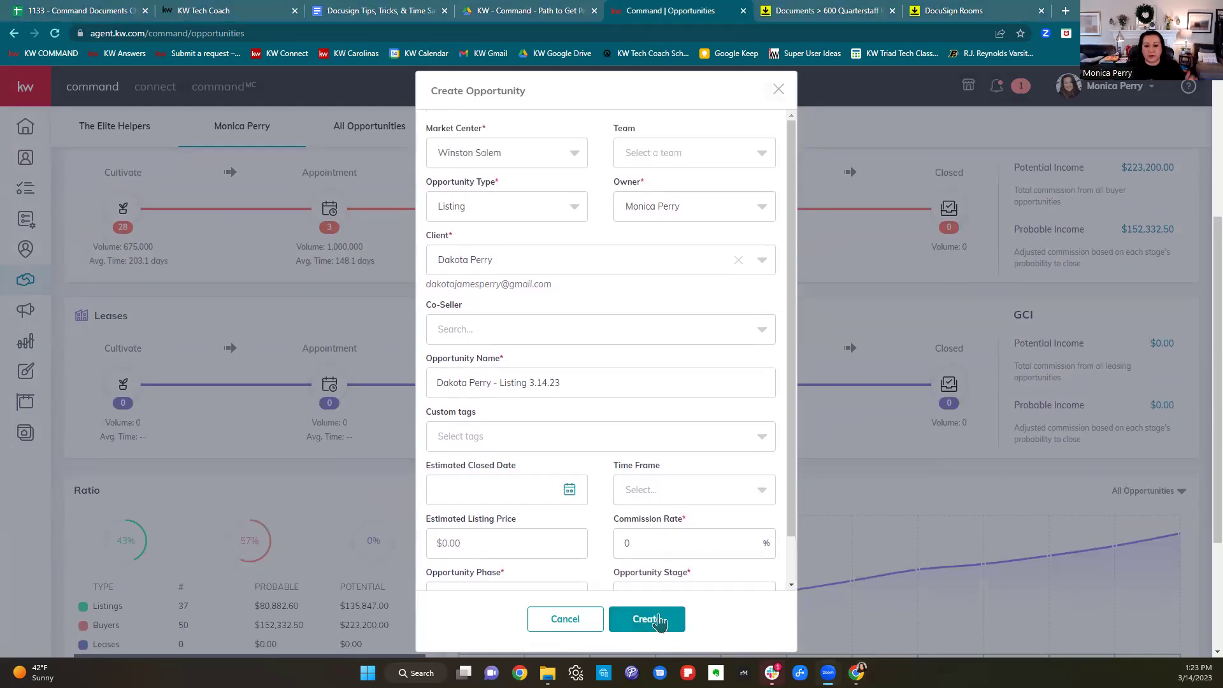
{"action": "left_click", "coordinate": [660, 621]}
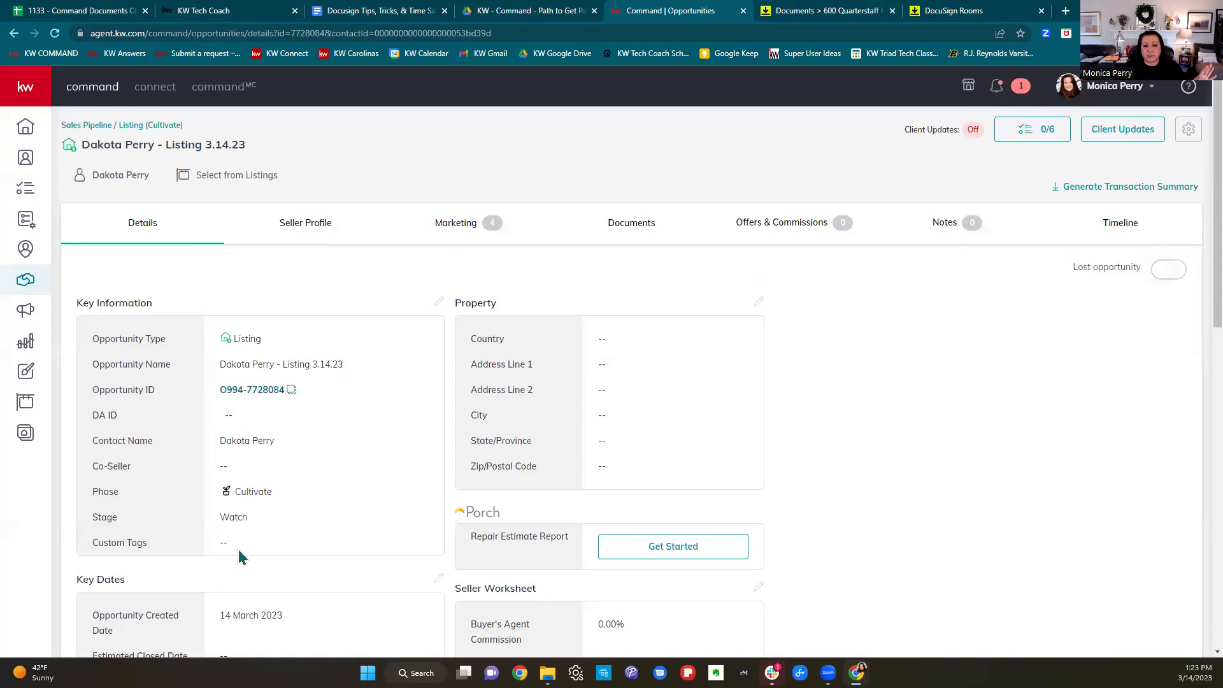
From the new listing's Documents page, start a DocuSign transaction.
{"action": "left_click", "coordinate": [631, 229]}
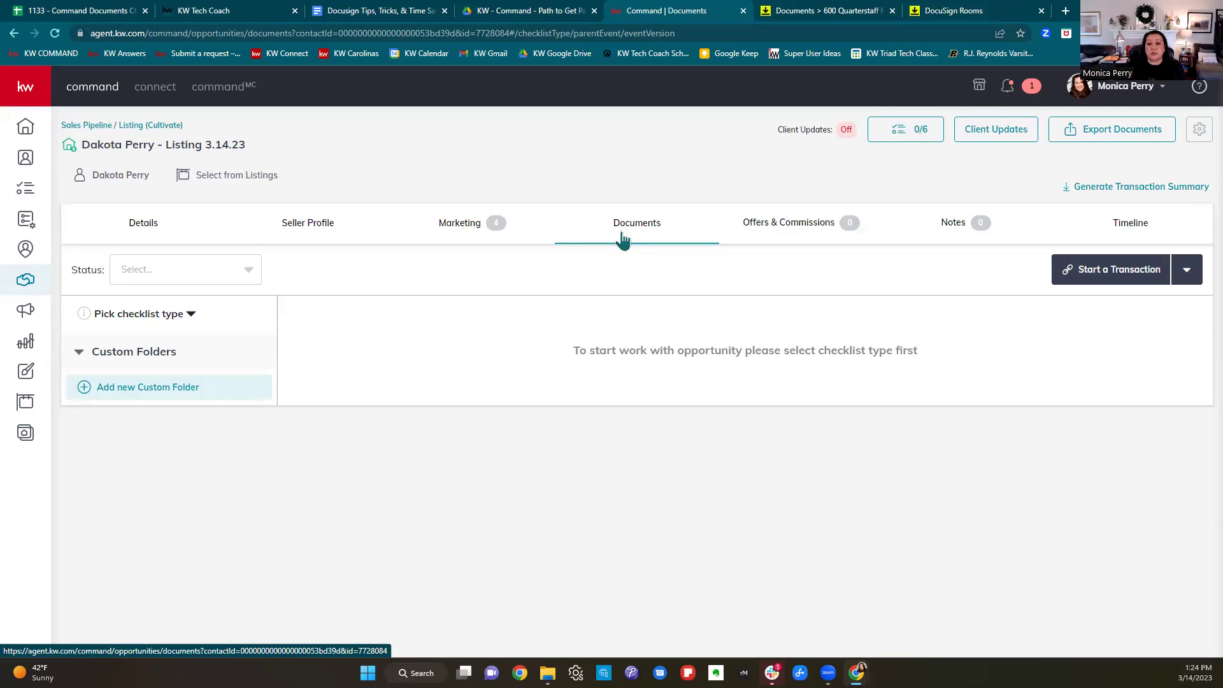
{"action": "left_click", "coordinate": [1117, 268]}
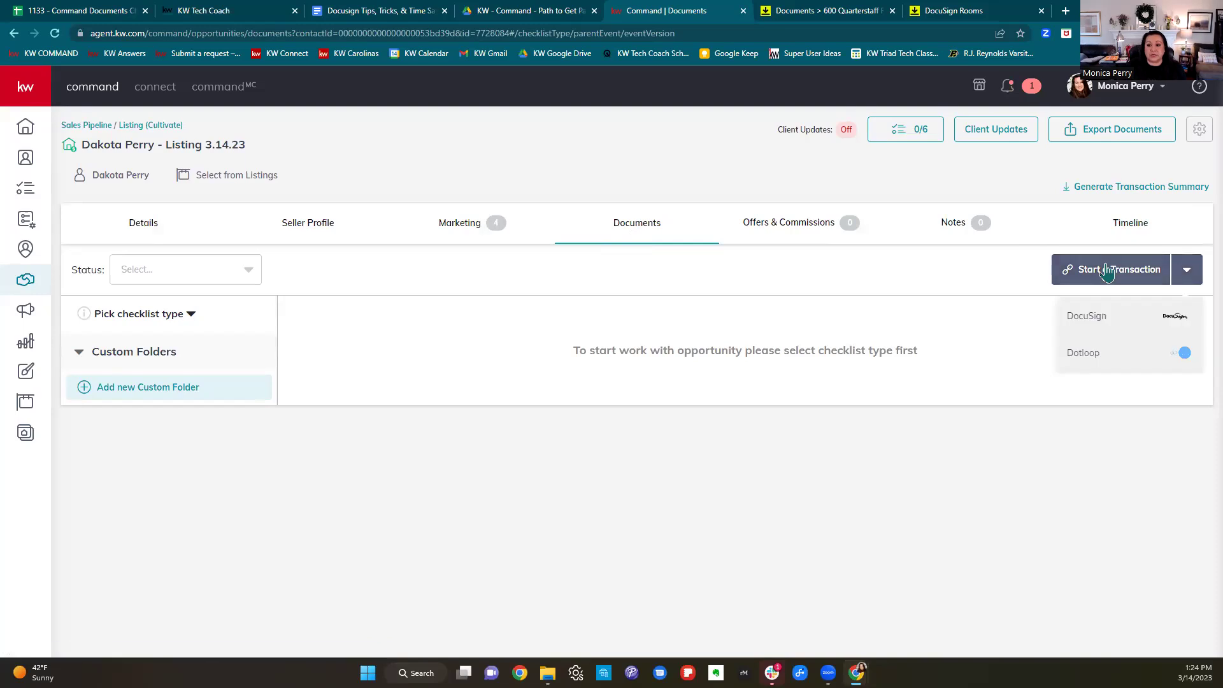
{"action": "left_click", "coordinate": [1102, 319]}
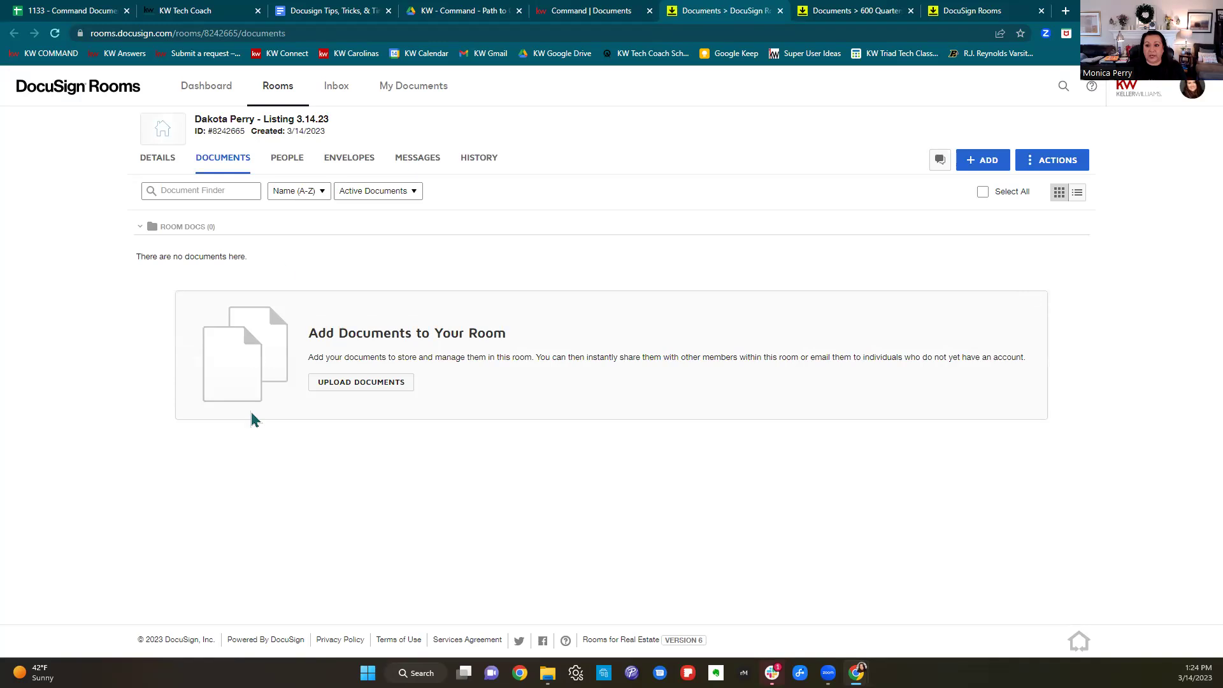
Open the agent's own Listing packet in the DocuSign form libraries.
{"action": "left_click", "coordinate": [996, 169]}
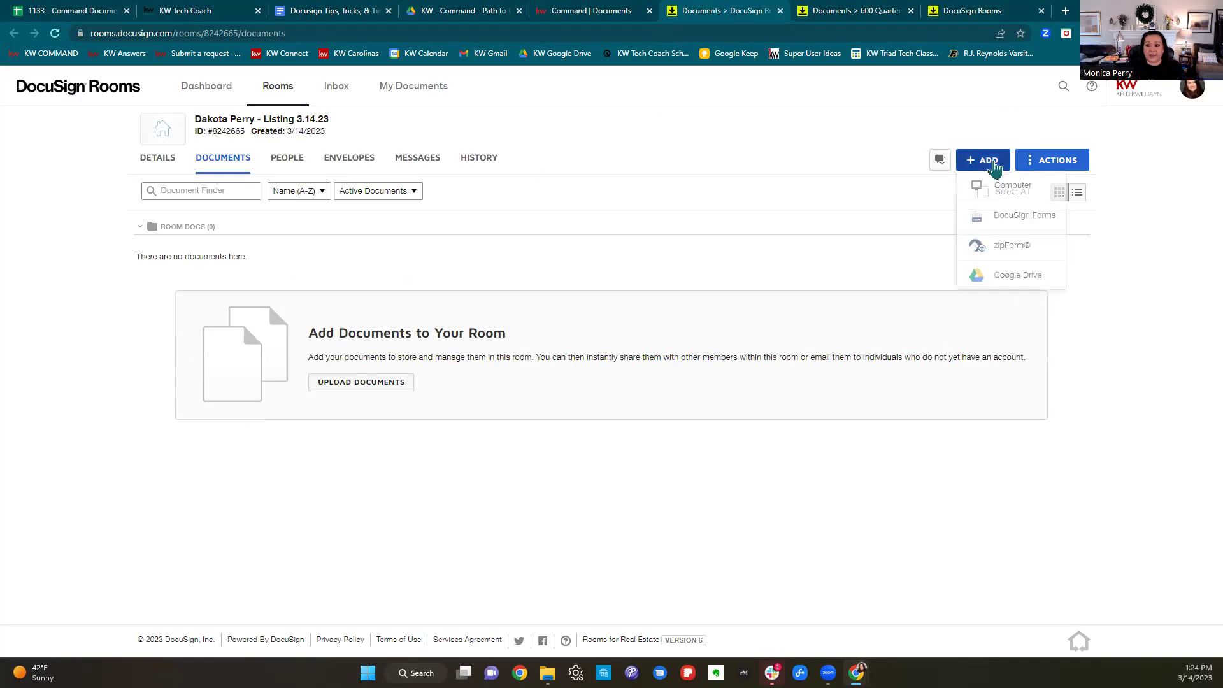
{"action": "left_click", "coordinate": [1005, 216]}
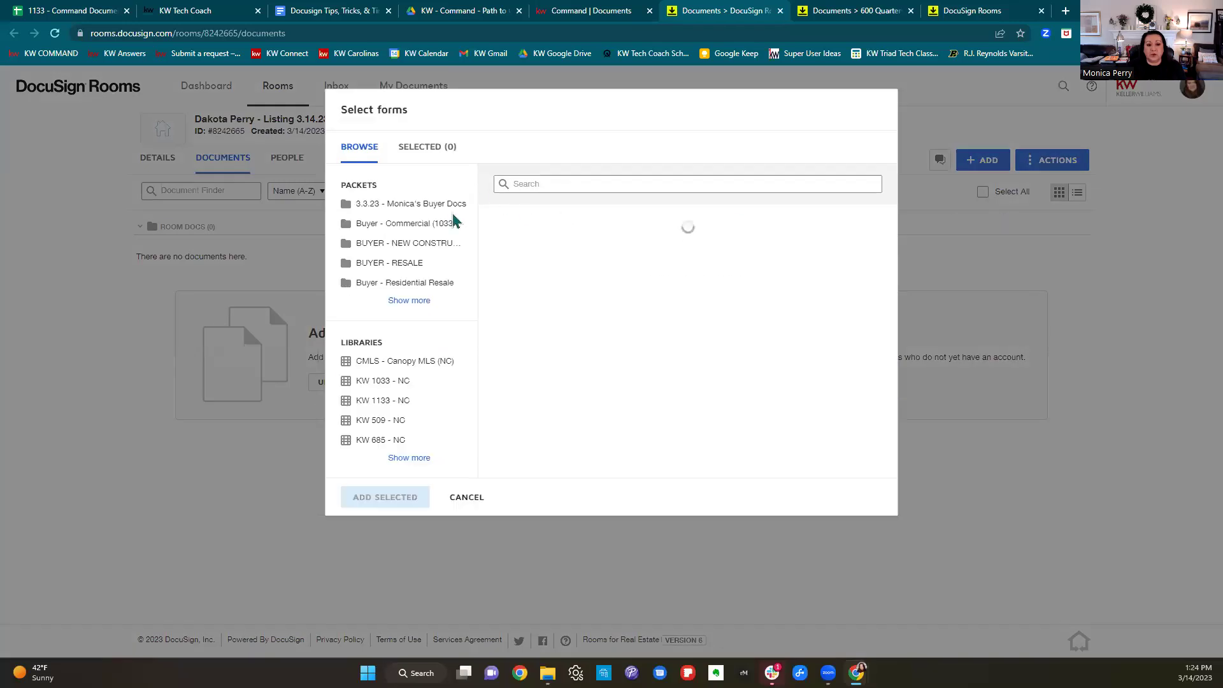
{"action": "left_click", "coordinate": [409, 302]}
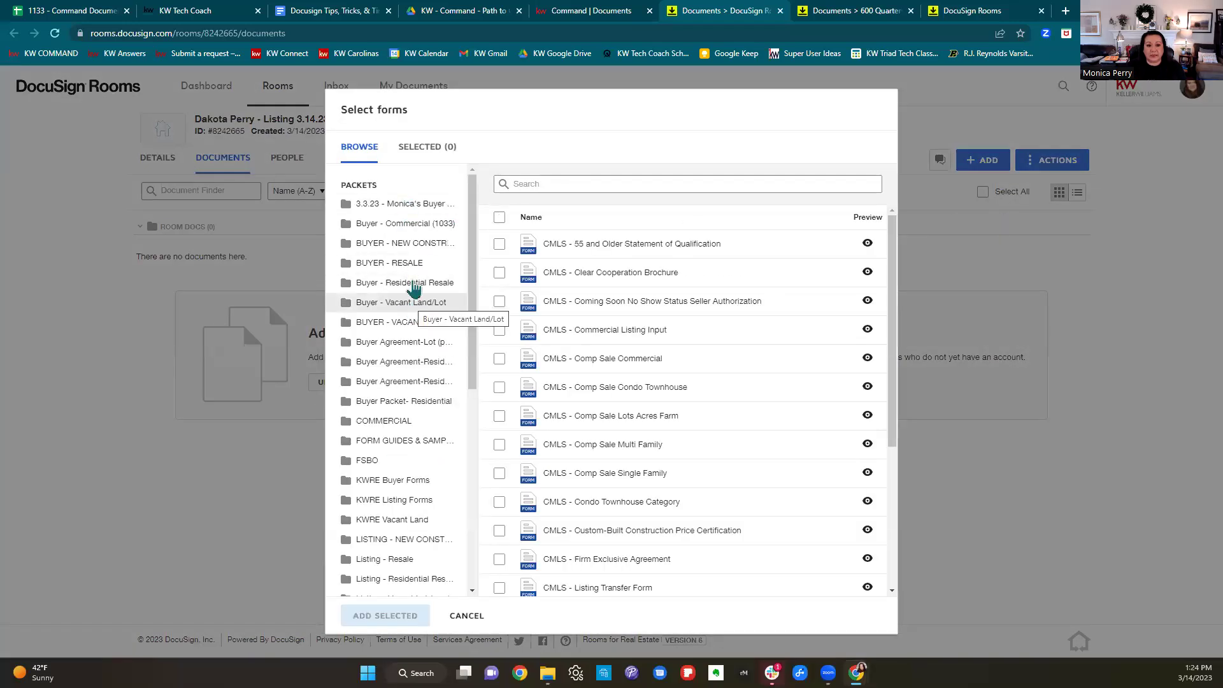
{"action": "scroll", "coordinate": [411, 426], "scroll_direction": "down", "scroll_amount": 4}
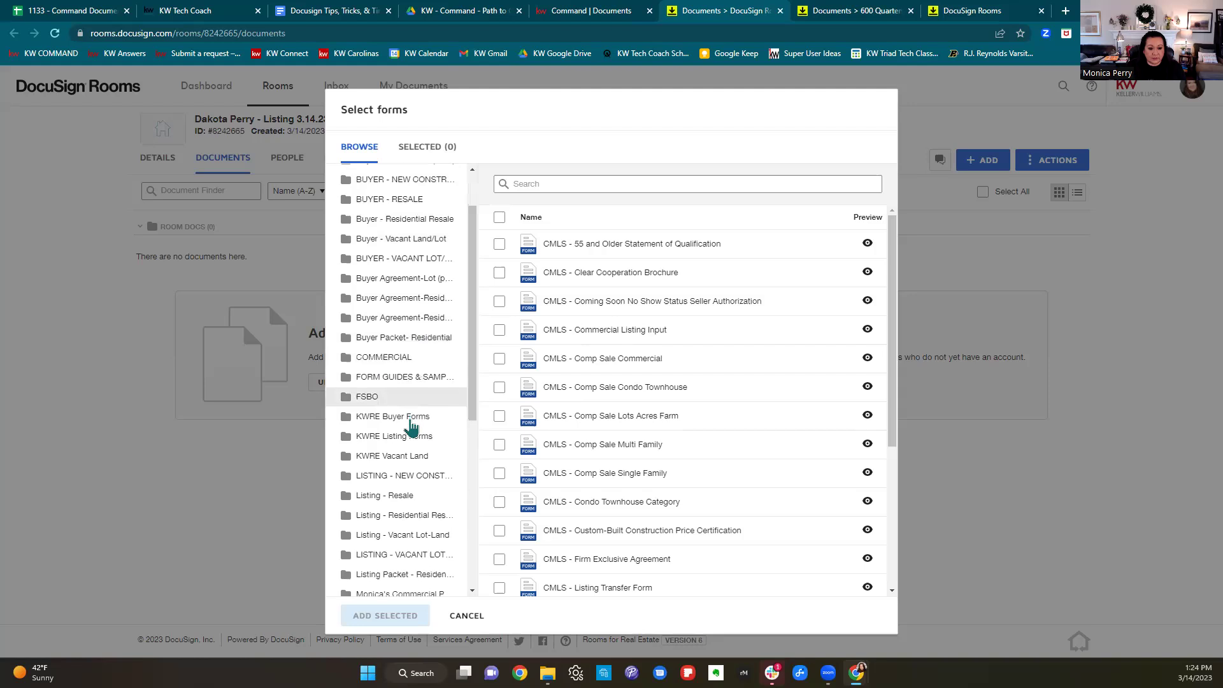
{"action": "left_click", "coordinate": [406, 424]}
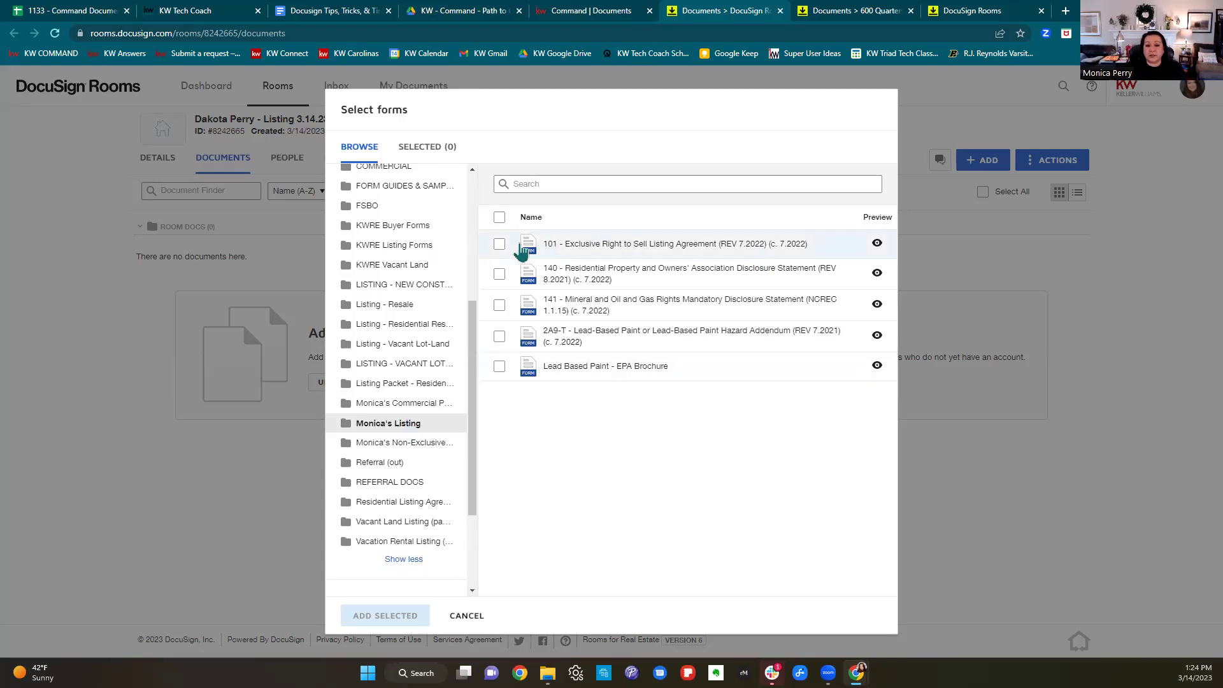
Add forms 101 (with its saved template), 140, 141, 2A9-T and the Lead Based Paint EPA Brochure.
{"action": "left_click", "coordinate": [498, 246]}
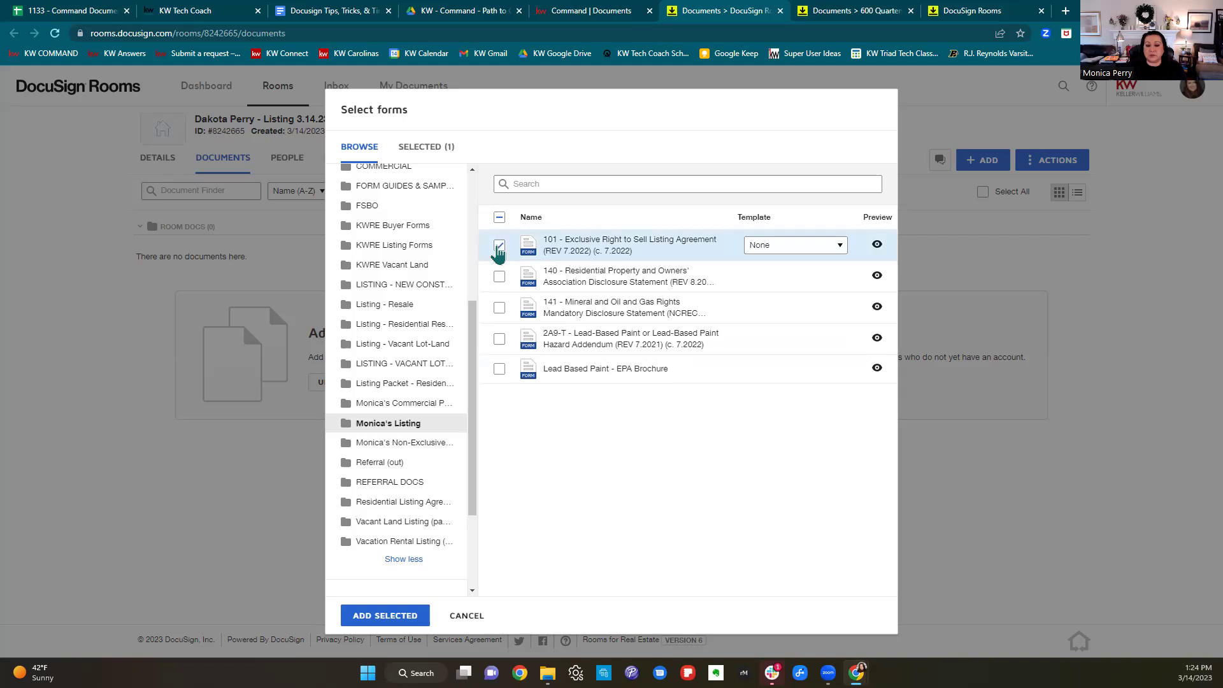
{"action": "left_click", "coordinate": [831, 249]}
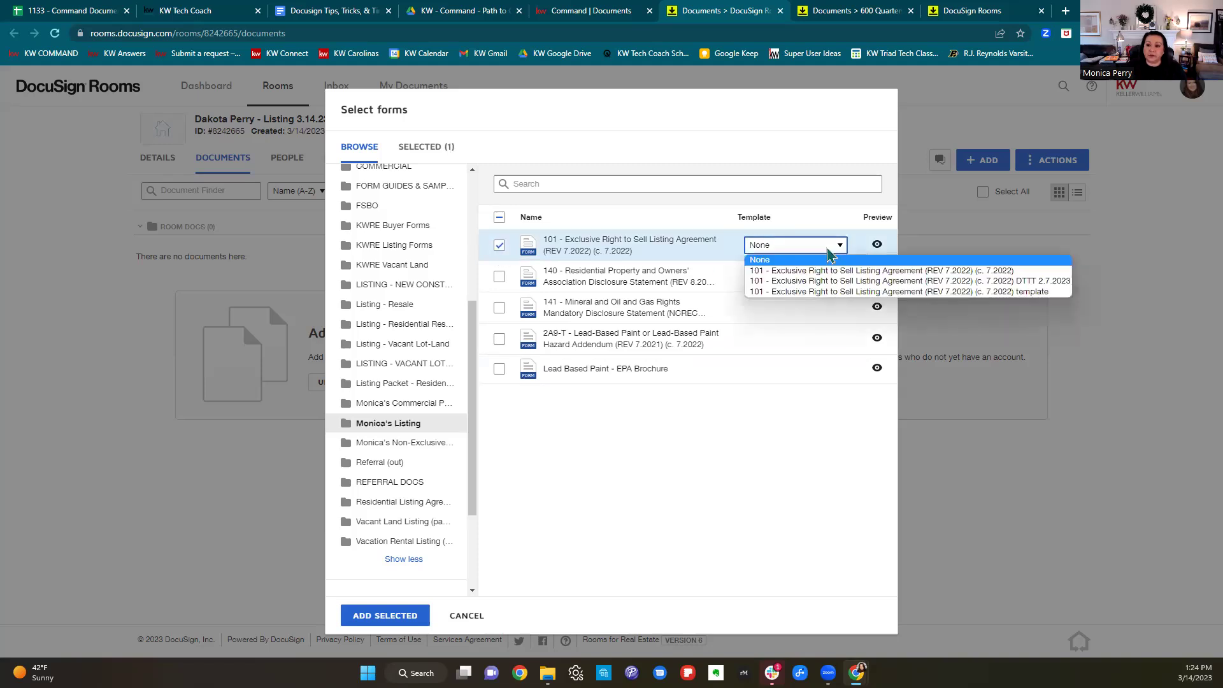
{"action": "left_click", "coordinate": [825, 281]}
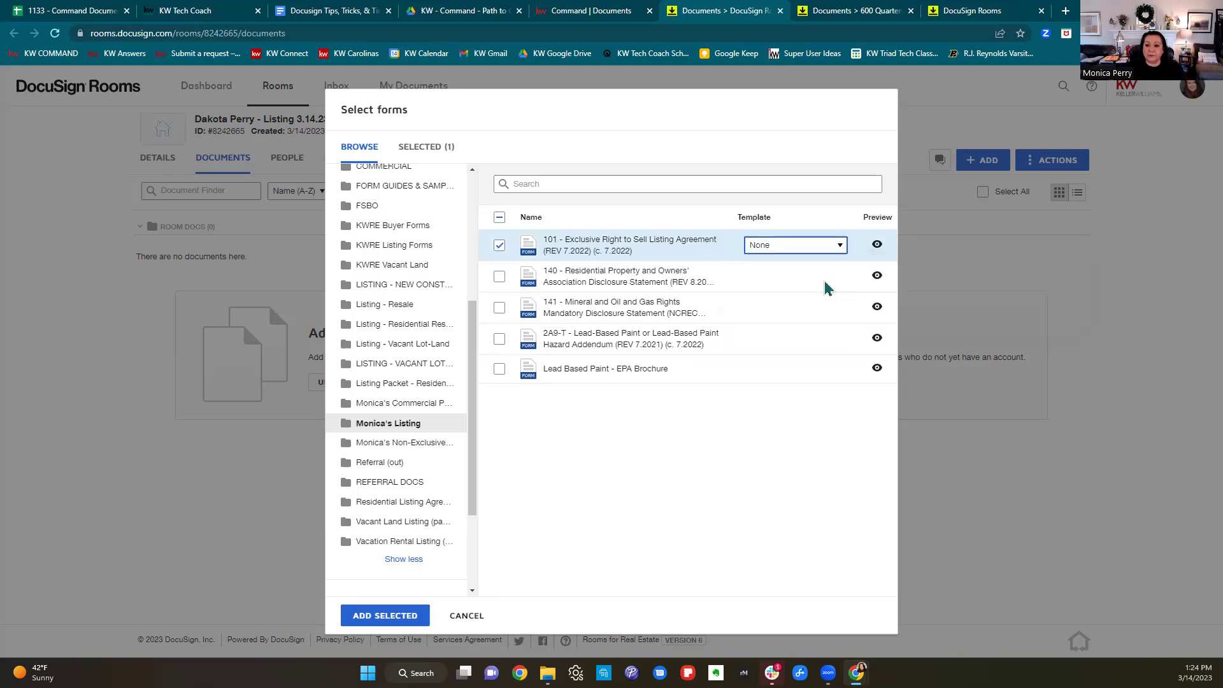
{"action": "left_click", "coordinate": [499, 278]}
{"action": "left_click", "coordinate": [499, 308]}
{"action": "left_click", "coordinate": [499, 339]}
{"action": "left_click", "coordinate": [499, 368]}
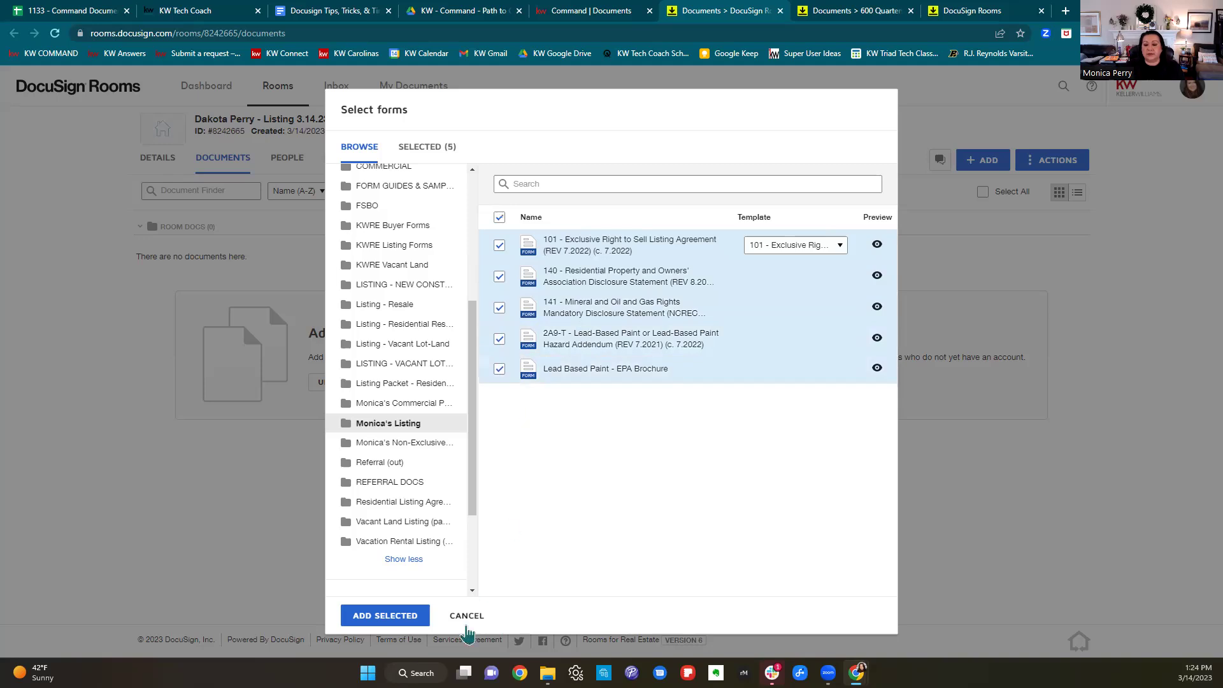
{"action": "left_click", "coordinate": [372, 616]}
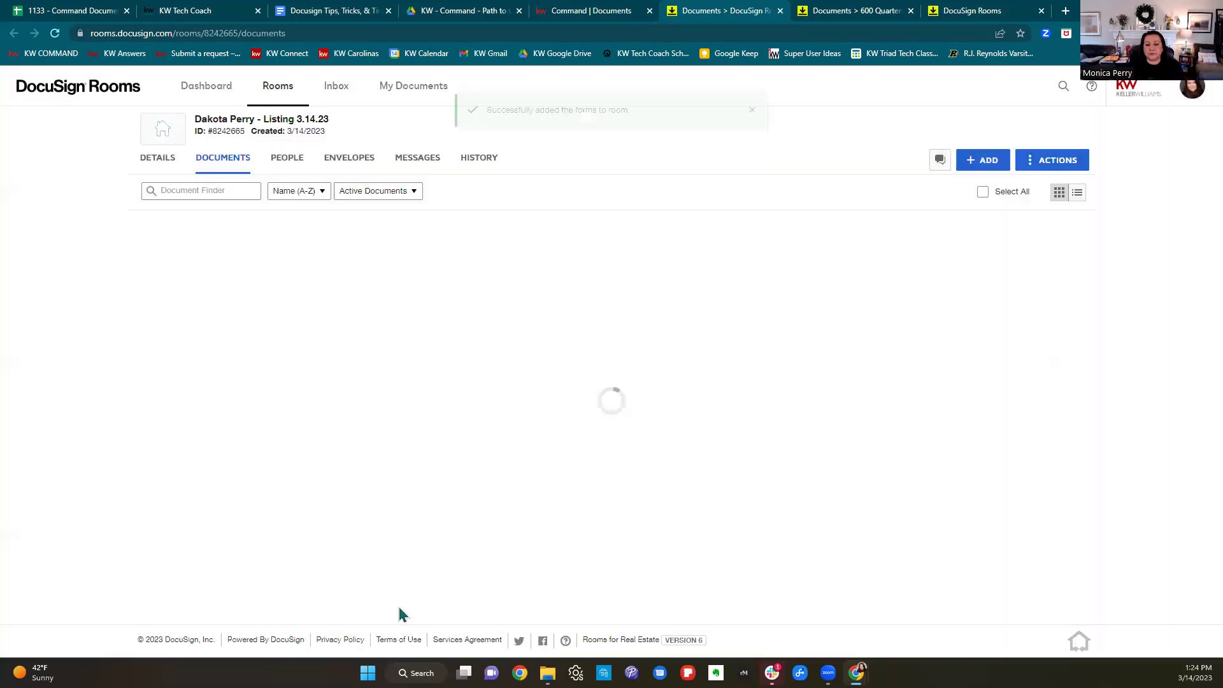
Open the 101 Exclusive Right to Sell Listing Agreement card in the document viewer.
{"action": "left_click", "coordinate": [238, 329]}
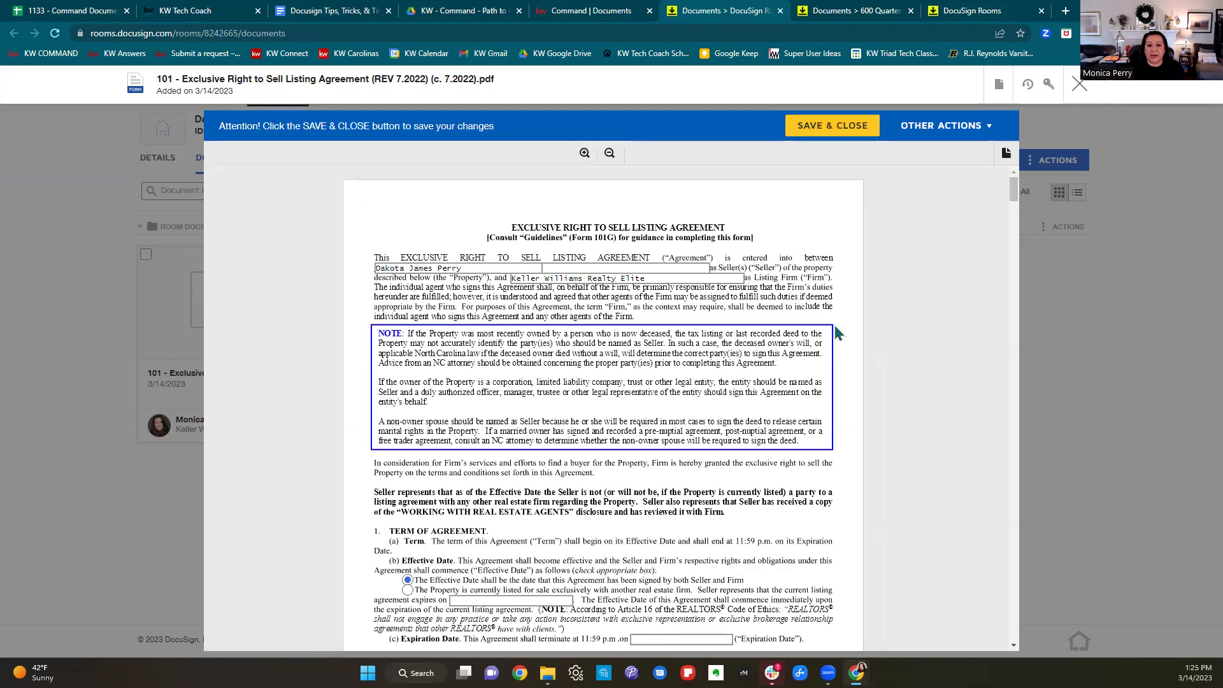
{"action": "scroll", "coordinate": [837, 333], "scroll_direction": "down", "scroll_amount": 5}
{"action": "scroll", "coordinate": [837, 333], "scroll_direction": "down", "scroll_amount": 4}
{"action": "scroll", "coordinate": [833, 329], "scroll_direction": "down", "scroll_amount": 8}
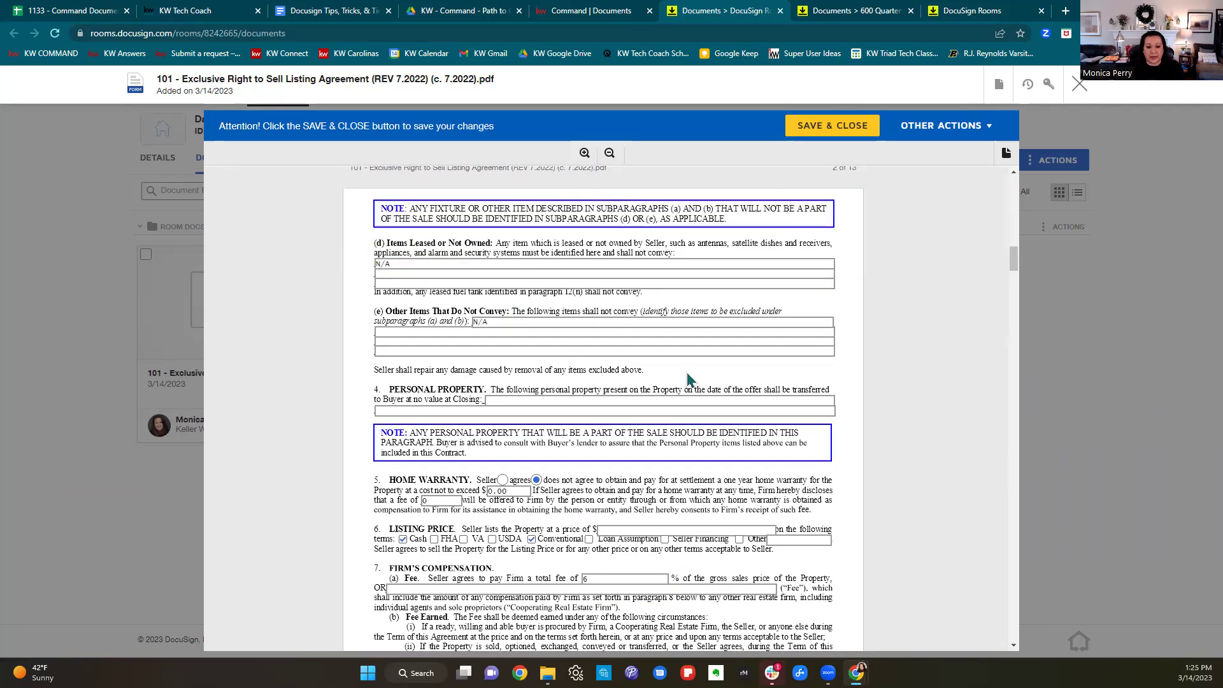
{"action": "scroll", "coordinate": [692, 380], "scroll_direction": "down", "scroll_amount": 2}
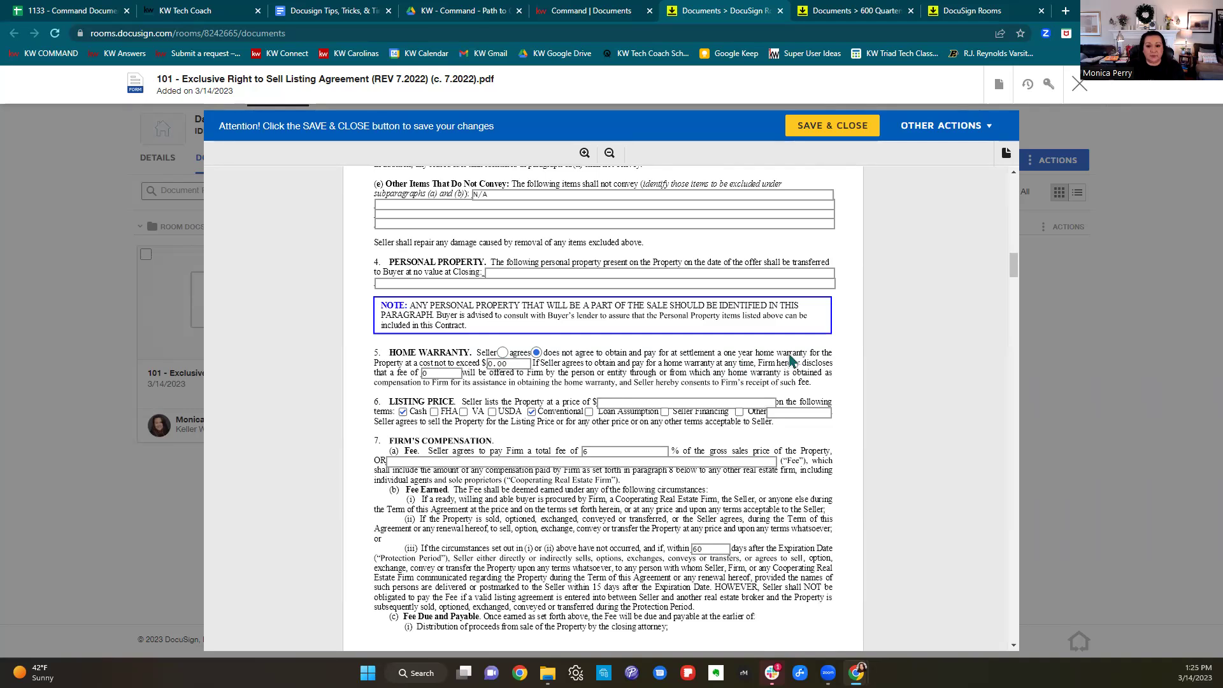
{"action": "scroll", "coordinate": [793, 361], "scroll_direction": "down", "scroll_amount": 2}
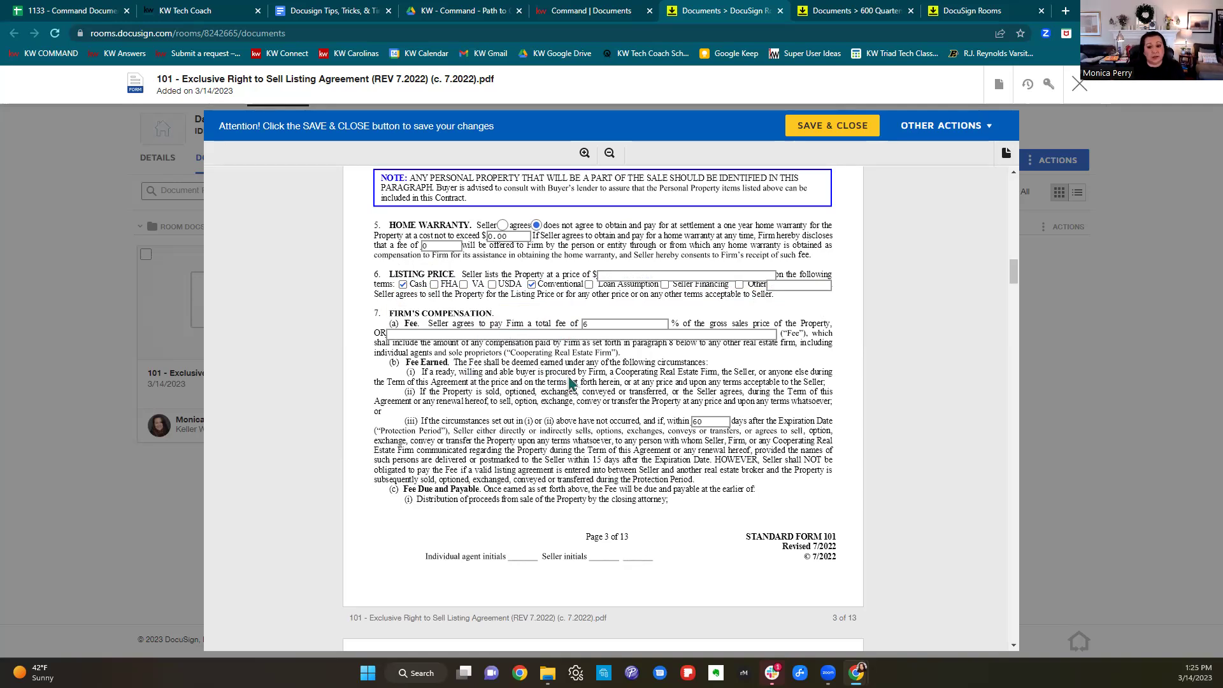
{"action": "scroll", "coordinate": [570, 382], "scroll_direction": "down", "scroll_amount": 3}
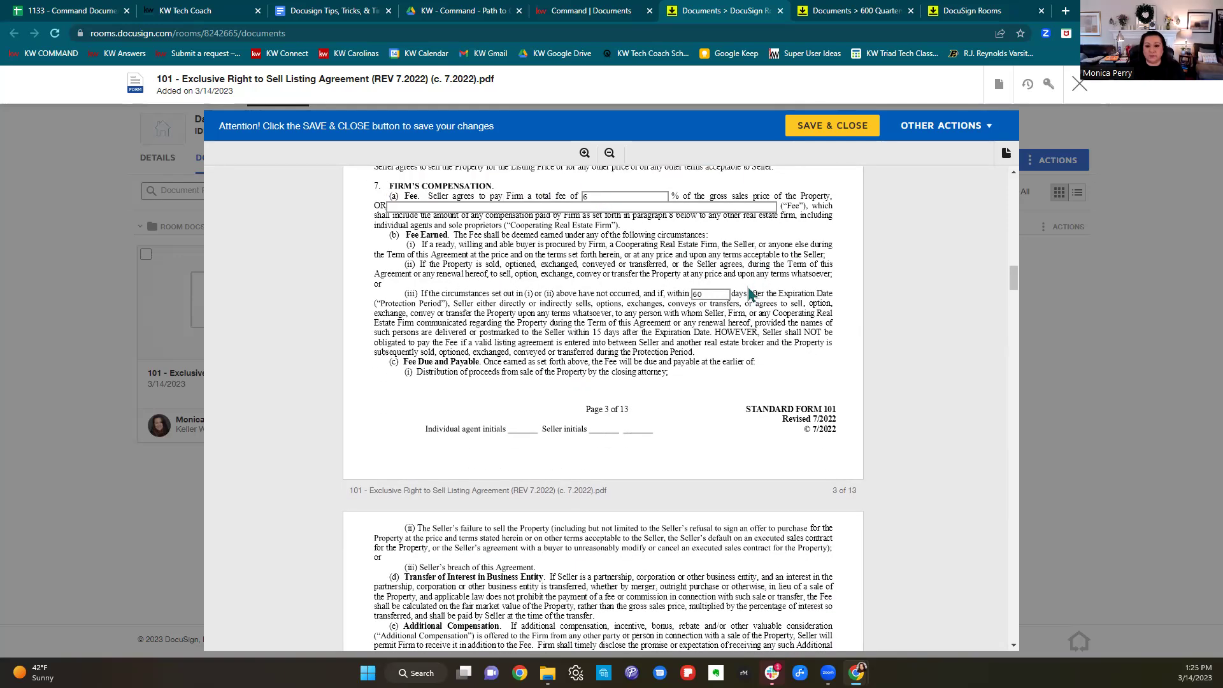
{"action": "scroll", "coordinate": [750, 296], "scroll_direction": "down", "scroll_amount": 1}
{"action": "scroll", "coordinate": [750, 296], "scroll_direction": "down", "scroll_amount": 8}
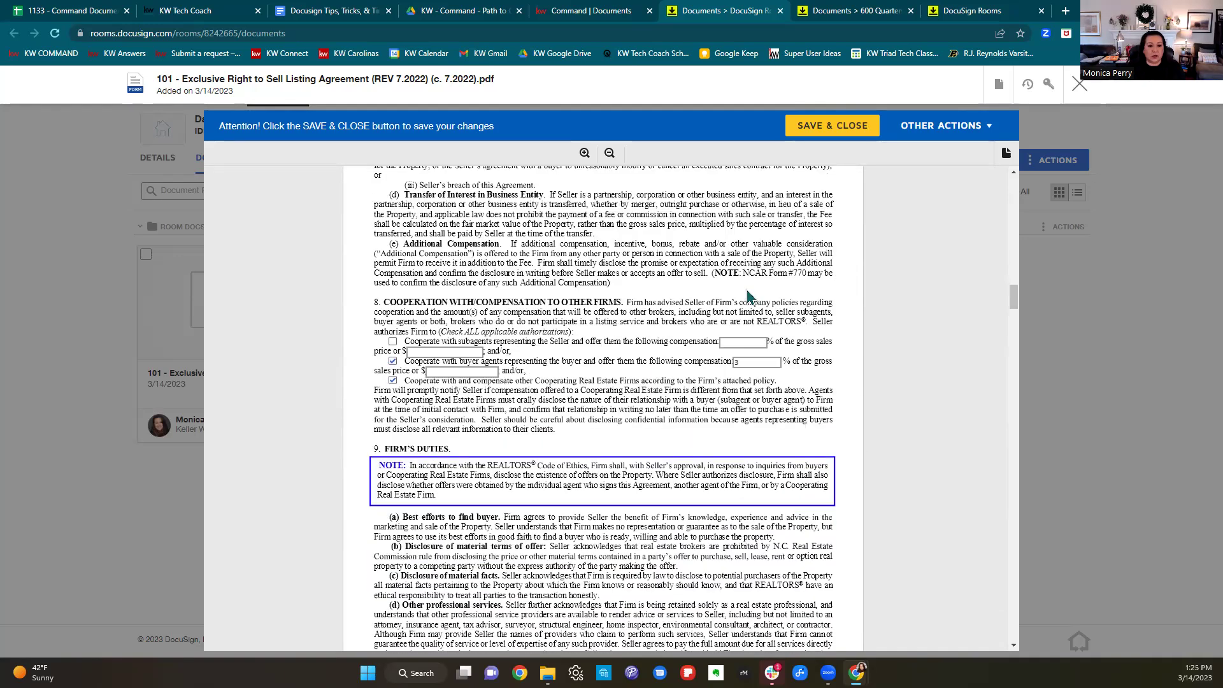
{"action": "scroll", "coordinate": [667, 282], "scroll_direction": "down", "scroll_amount": 12}
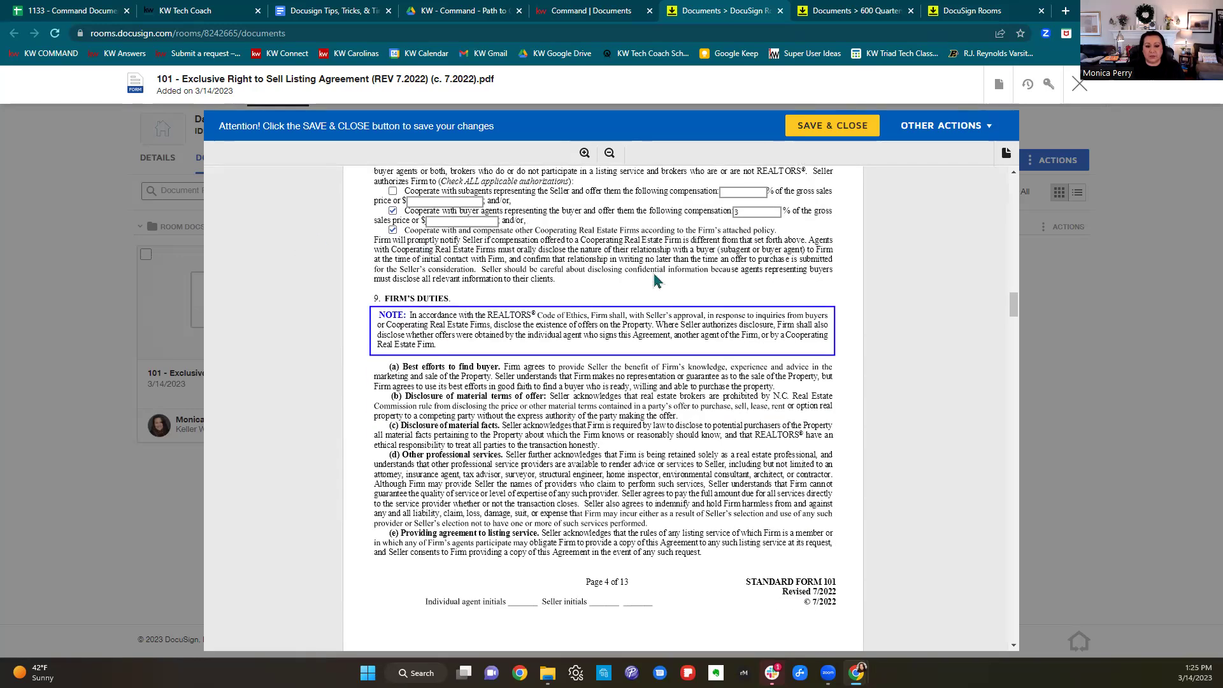
{"action": "scroll", "coordinate": [667, 282], "scroll_direction": "down", "scroll_amount": 12}
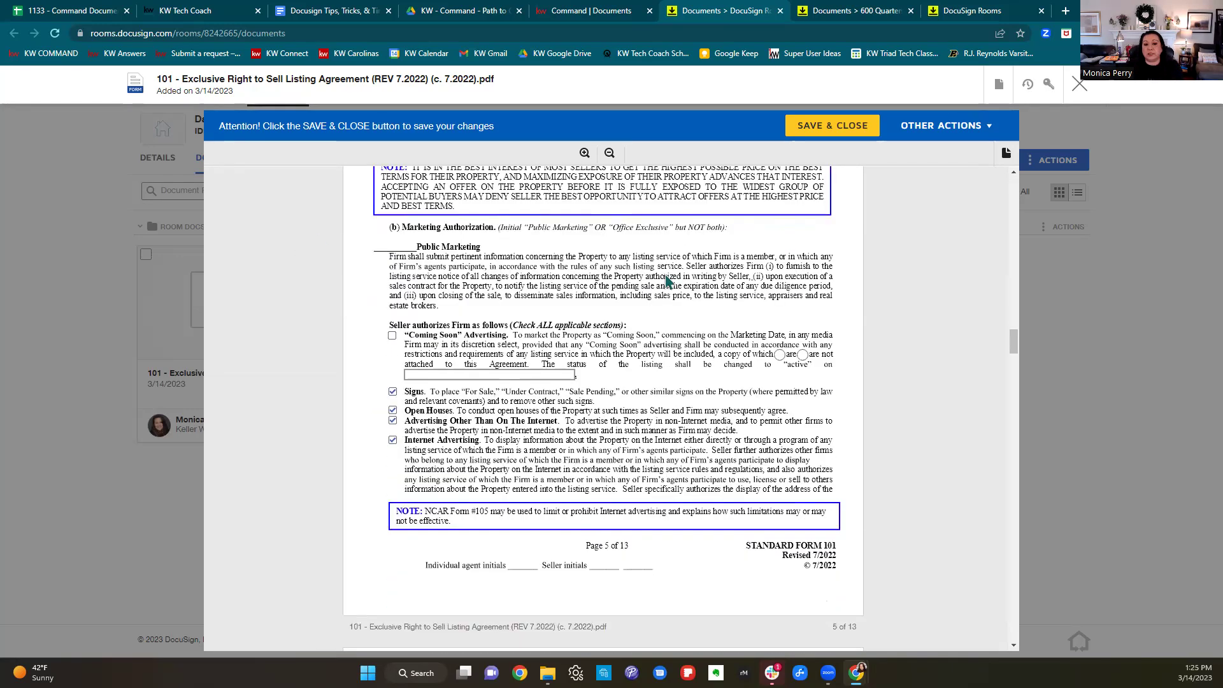
{"action": "scroll", "coordinate": [667, 282], "scroll_direction": "down", "scroll_amount": 12}
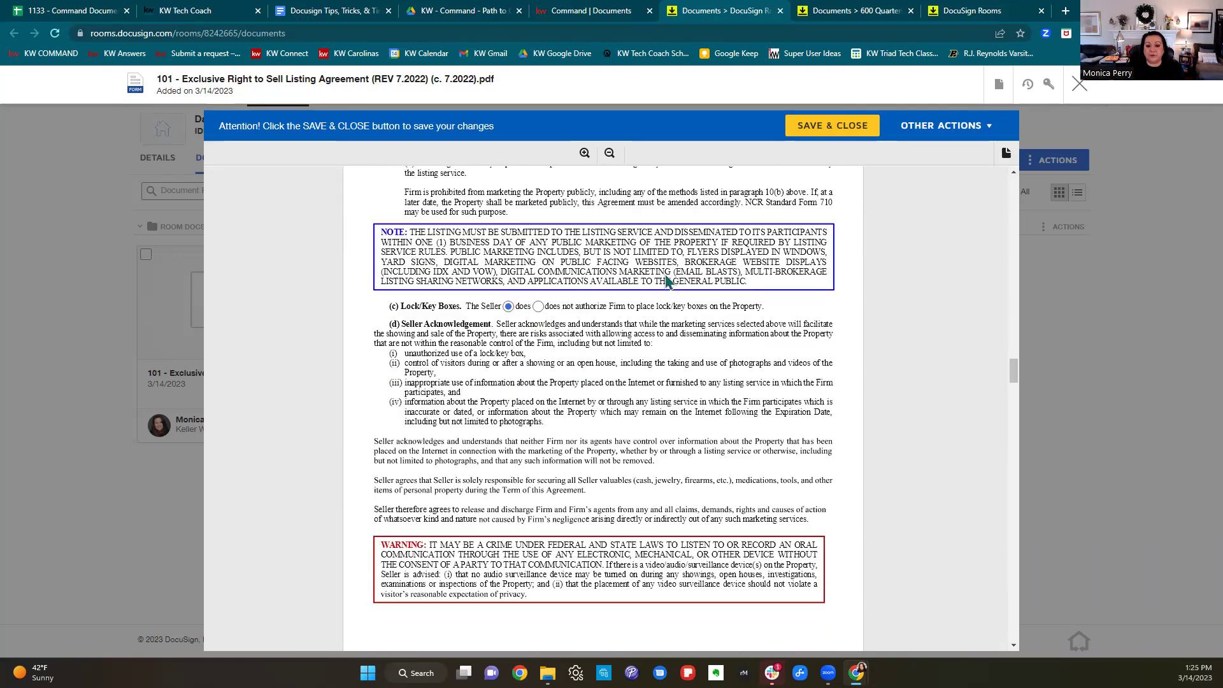
{"action": "scroll", "coordinate": [667, 283], "scroll_direction": "down", "scroll_amount": 6}
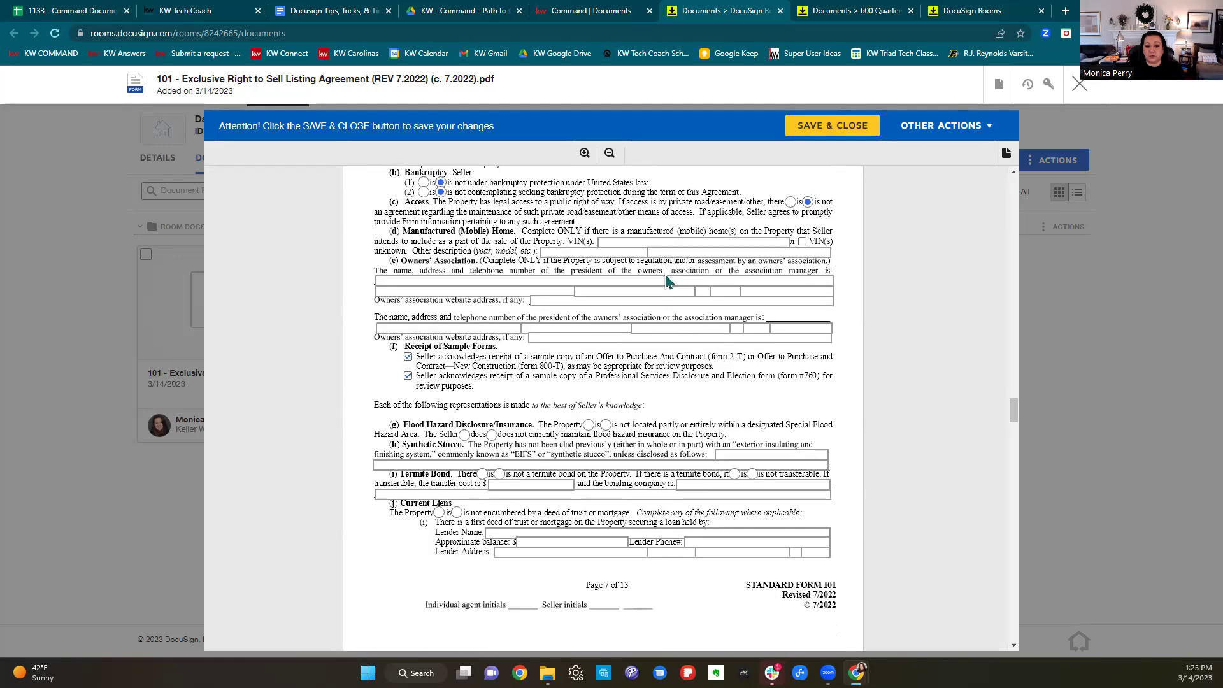
{"action": "scroll", "coordinate": [665, 273], "scroll_direction": "down", "scroll_amount": 12}
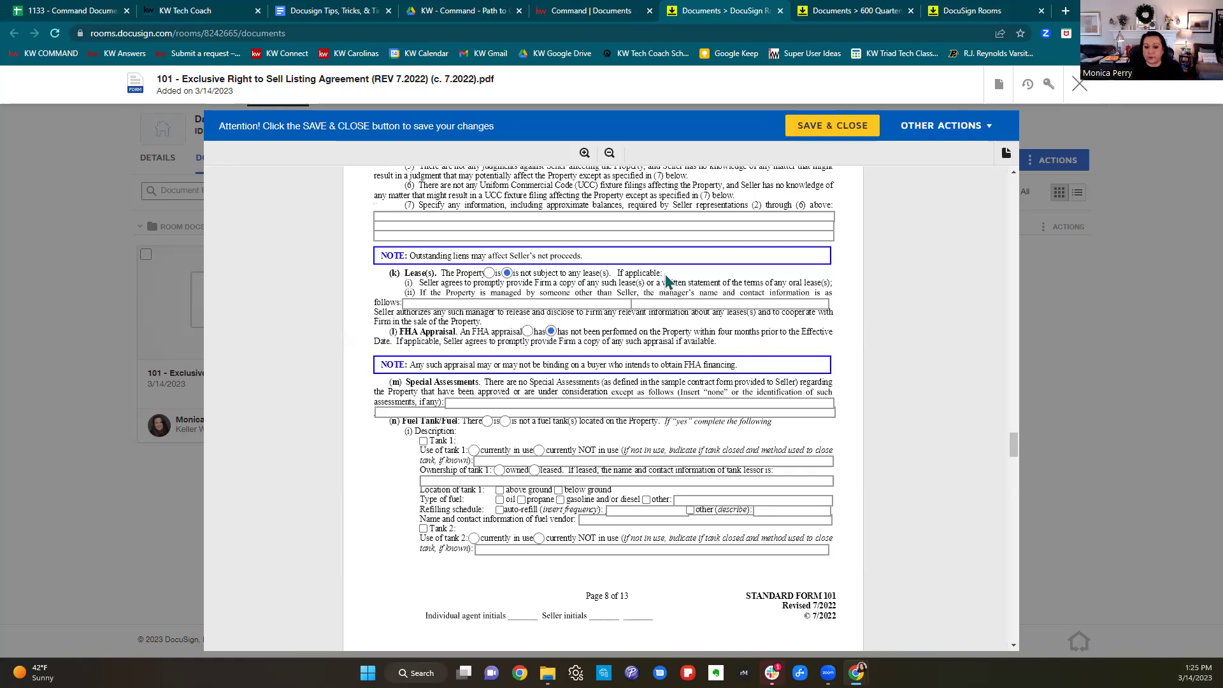
{"action": "scroll", "coordinate": [668, 282], "scroll_direction": "down", "scroll_amount": 12}
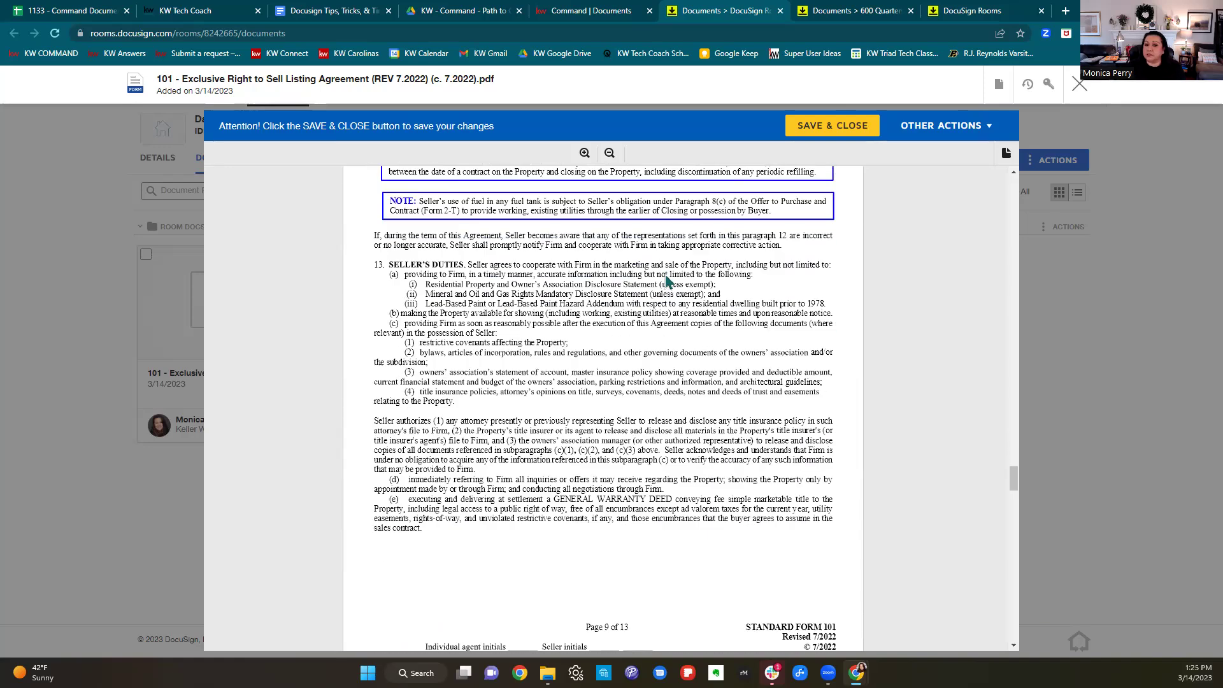
{"action": "scroll", "coordinate": [667, 282], "scroll_direction": "down", "scroll_amount": 12}
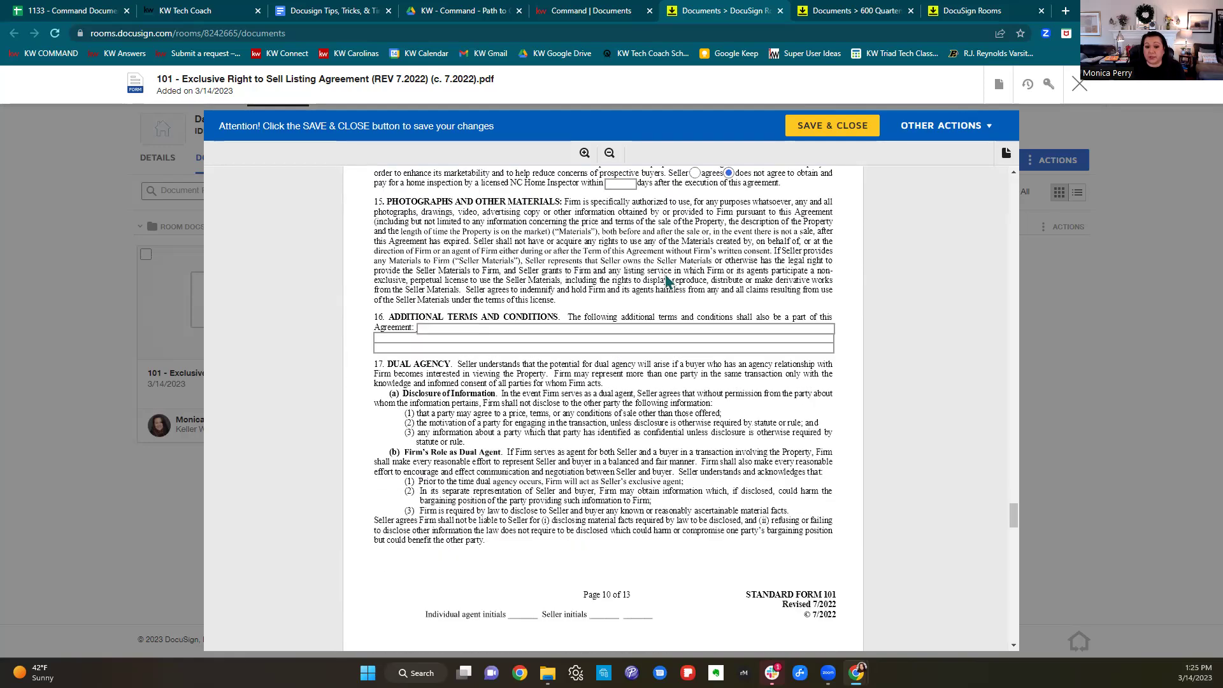
{"action": "scroll", "coordinate": [667, 283], "scroll_direction": "down", "scroll_amount": 12}
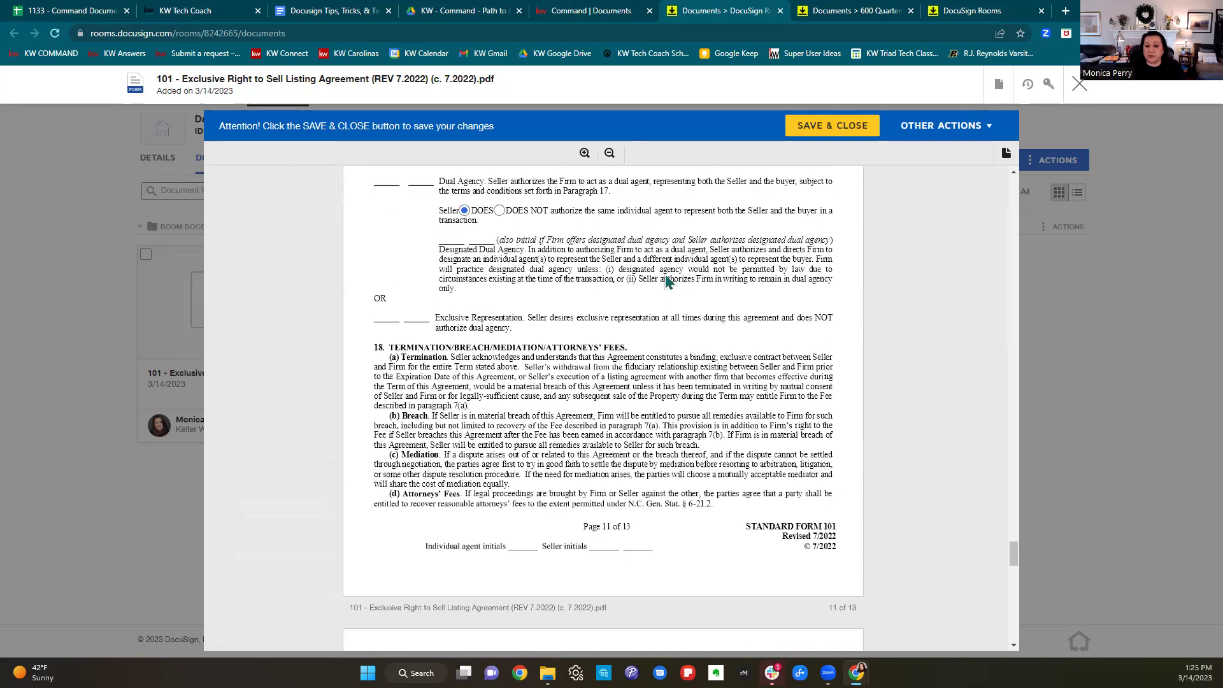
{"action": "scroll", "coordinate": [667, 282], "scroll_direction": "down", "scroll_amount": 15}
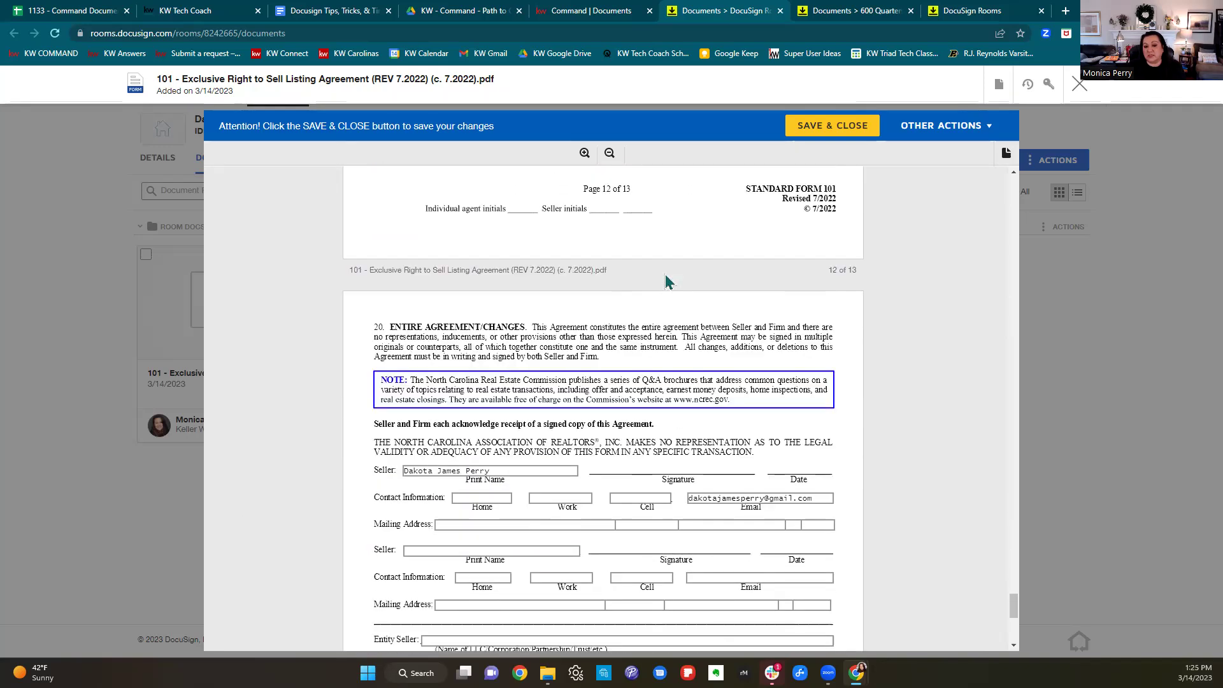
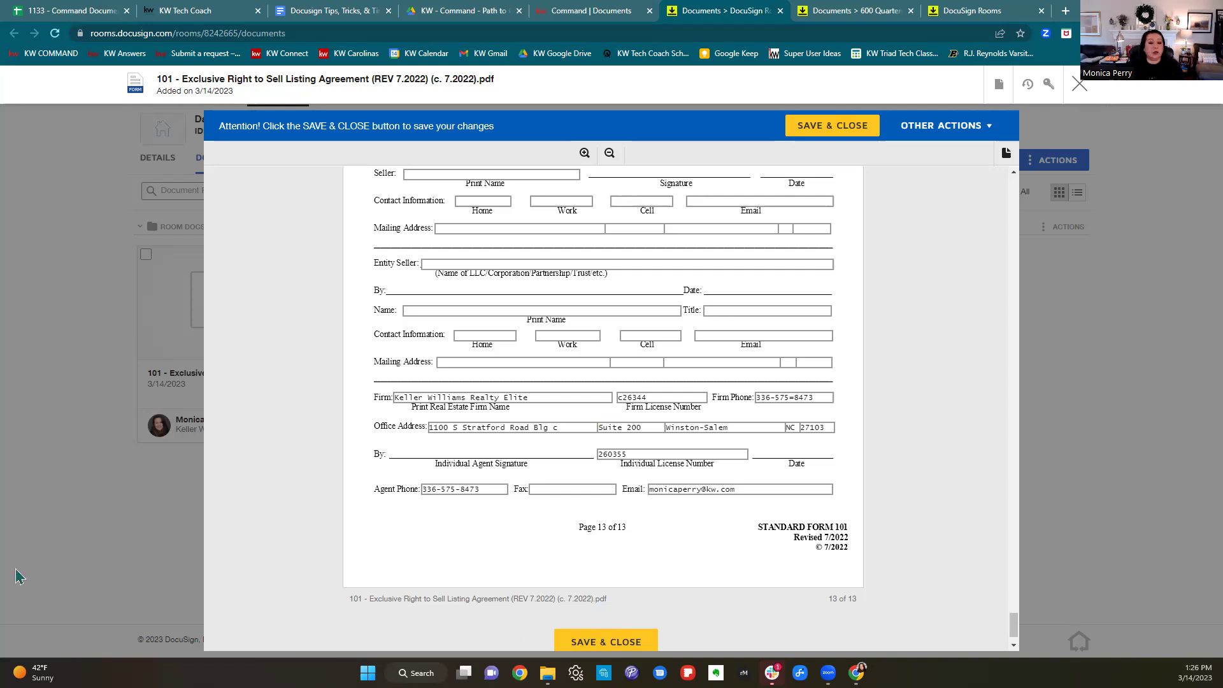
Save and close the edited 101 listing agreement, then switch to the DocuSign tips guide.
{"action": "left_click", "coordinate": [638, 643]}
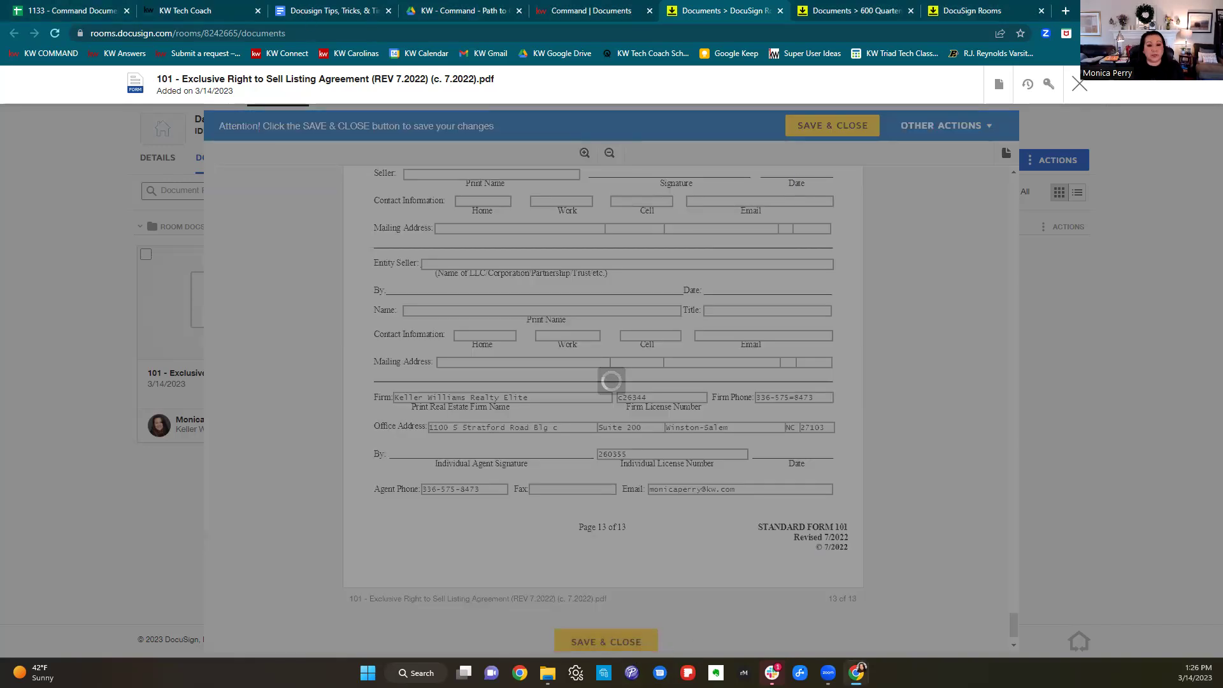
{"action": "left_click", "coordinate": [304, 18]}
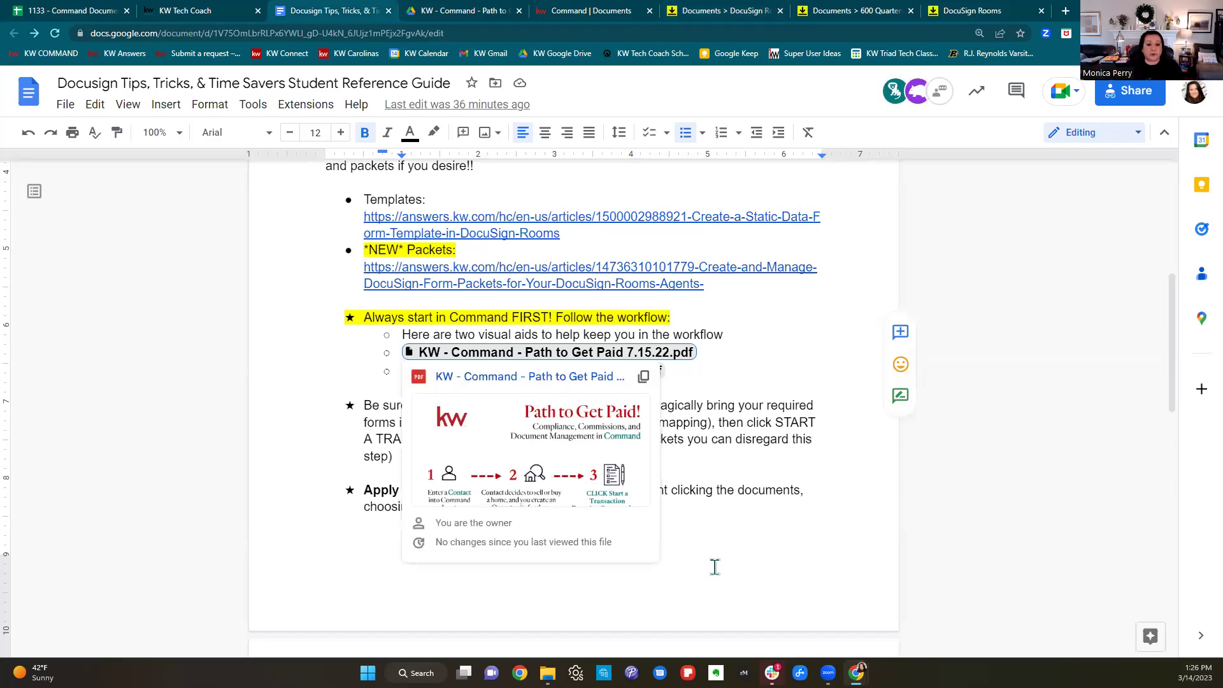
Dismiss the file preview, read through the tips guide, and return to the listing room's documents.
{"action": "left_click", "coordinate": [714, 567]}
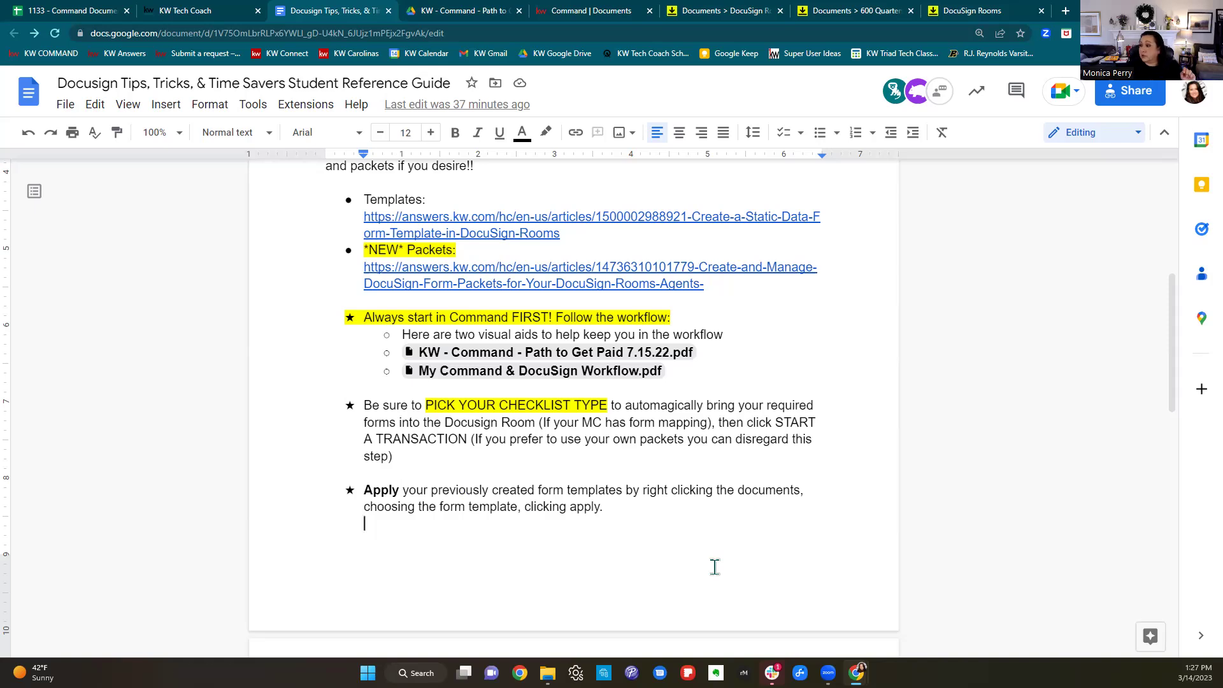
{"action": "scroll", "coordinate": [715, 567], "scroll_direction": "down", "scroll_amount": 2}
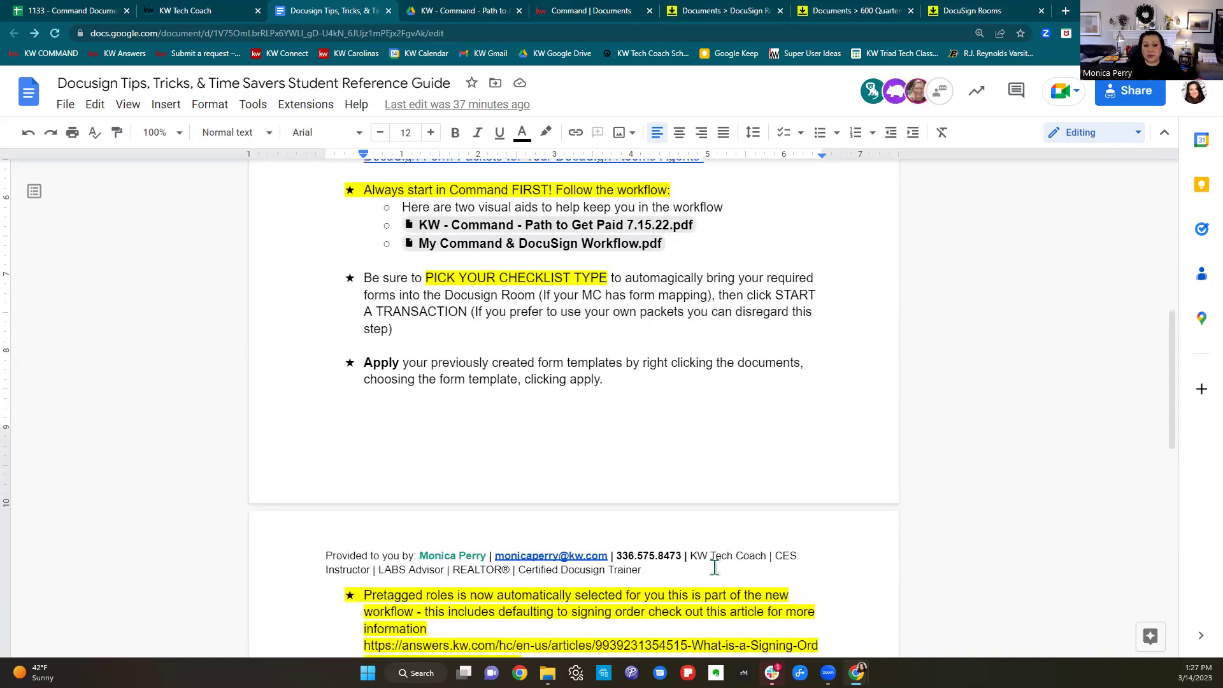
{"action": "scroll", "coordinate": [715, 567], "scroll_direction": "down", "scroll_amount": 1}
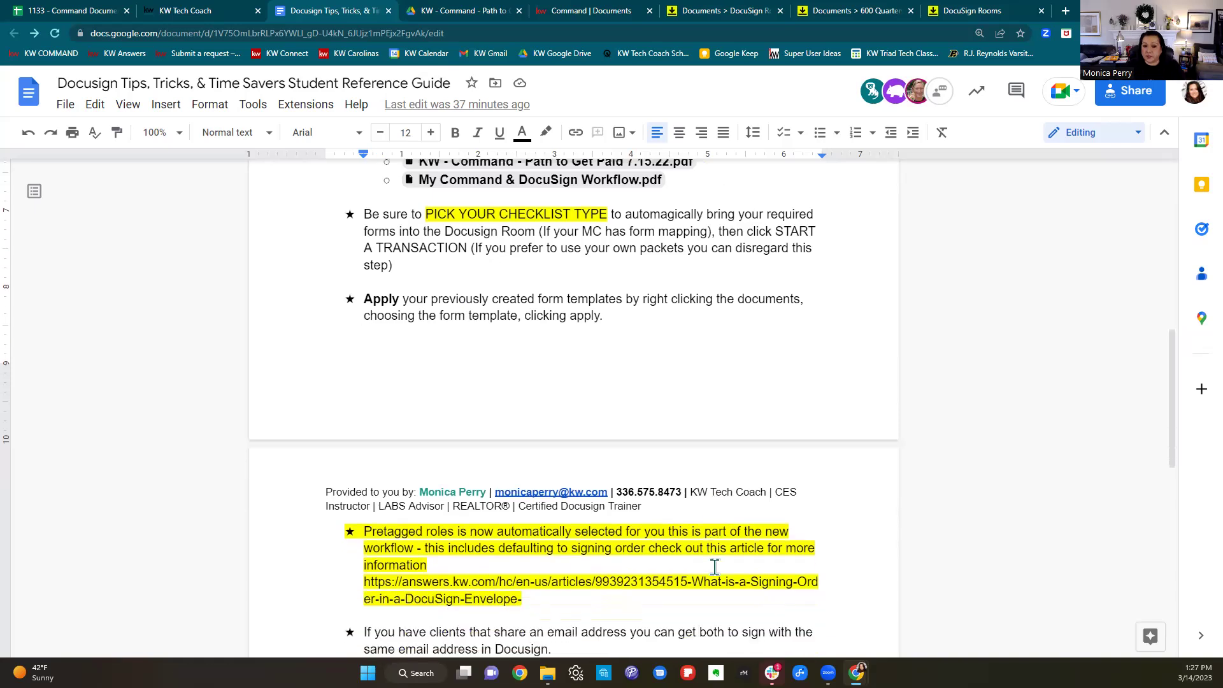
{"action": "scroll", "coordinate": [715, 567], "scroll_direction": "down", "scroll_amount": 1}
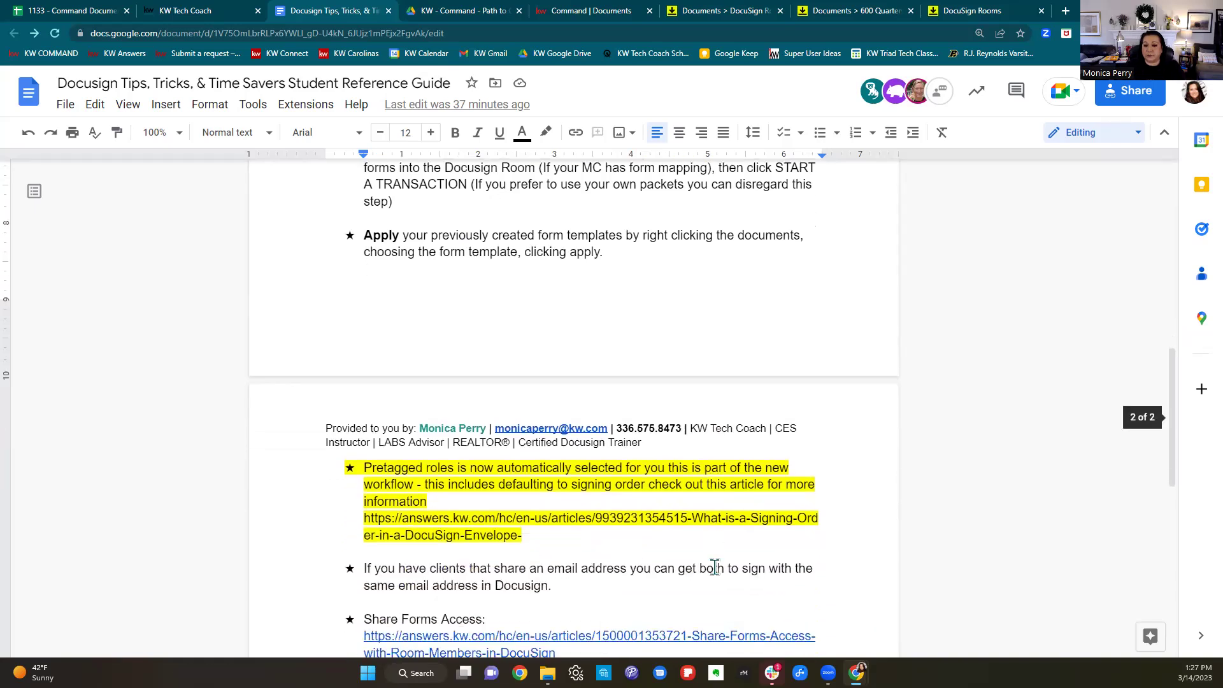
{"action": "scroll", "coordinate": [715, 567], "scroll_direction": "down", "scroll_amount": 2}
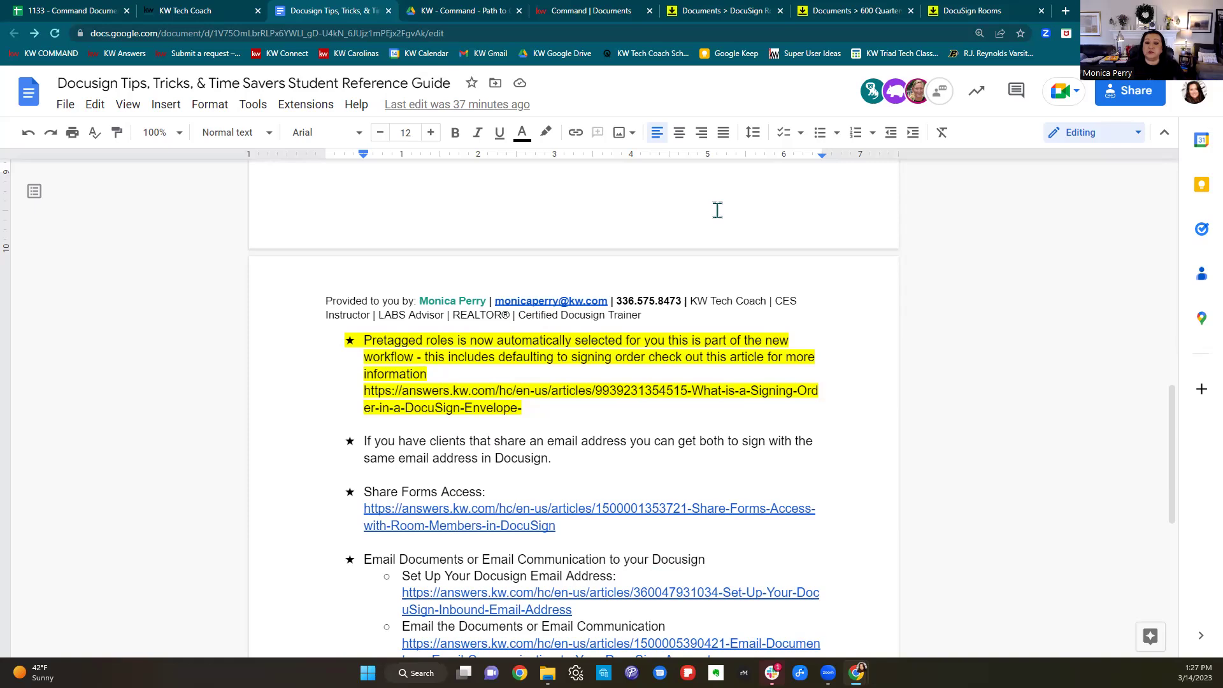
{"action": "left_click", "coordinate": [685, 11]}
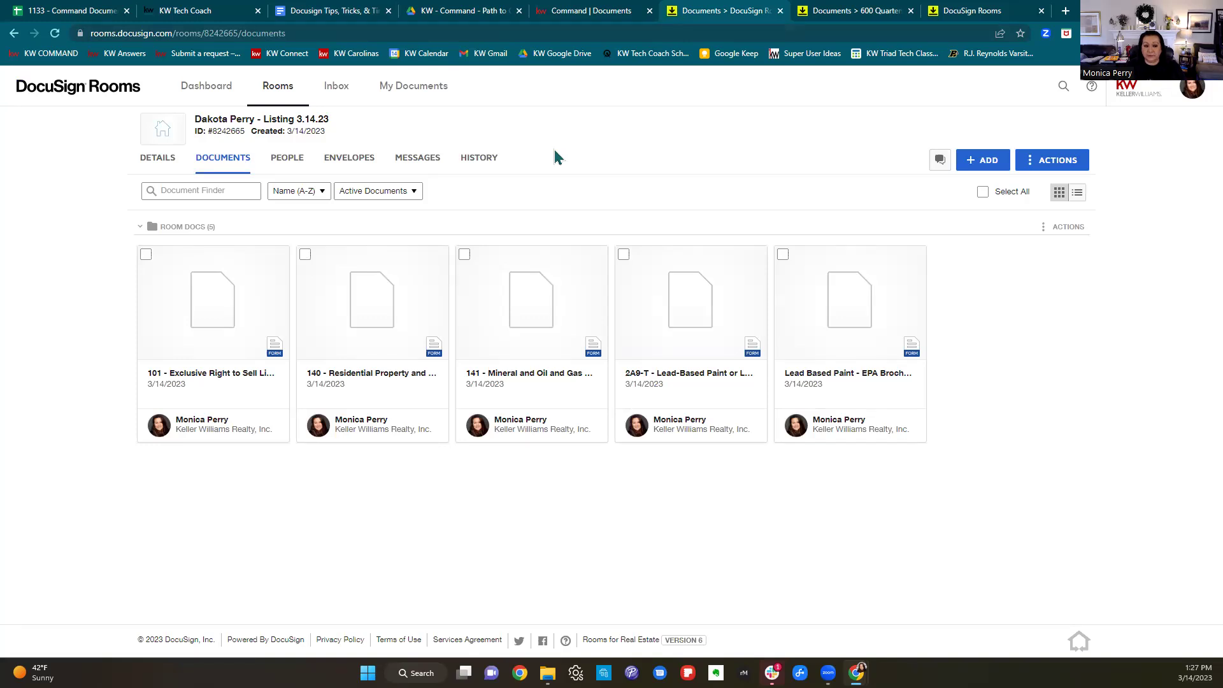
Select the 101, 140 and 141 forms and start a new envelope from them.
{"action": "left_click", "coordinate": [146, 255]}
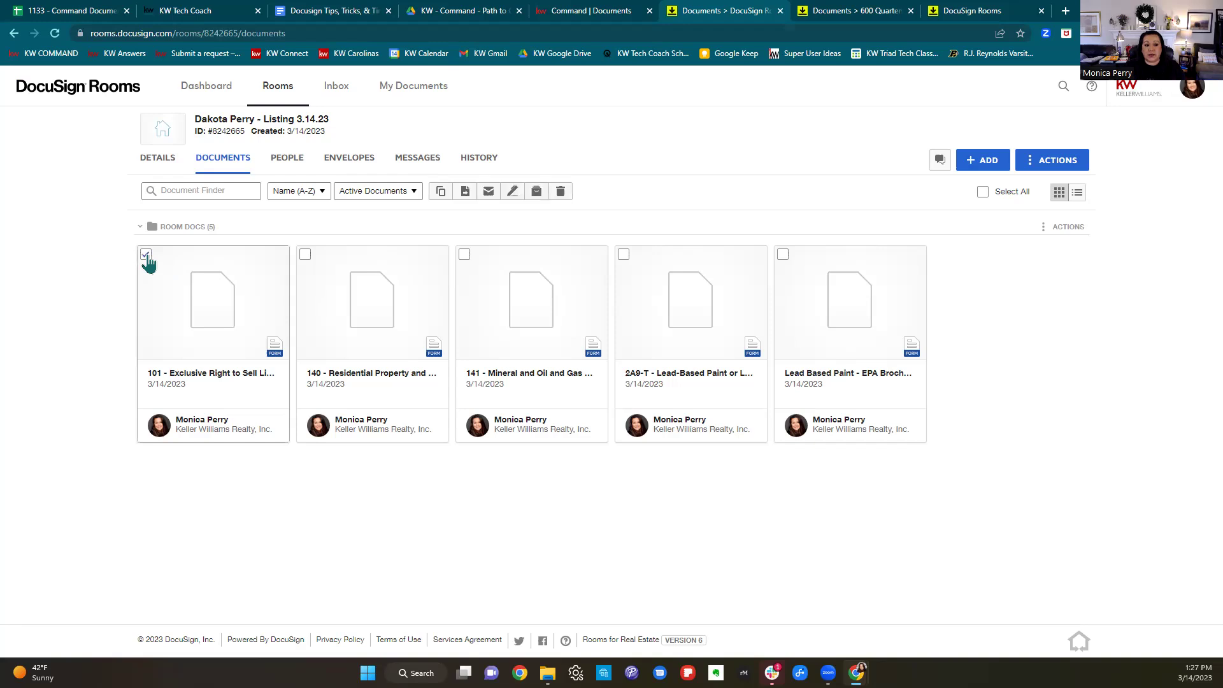
{"action": "left_click", "coordinate": [305, 254]}
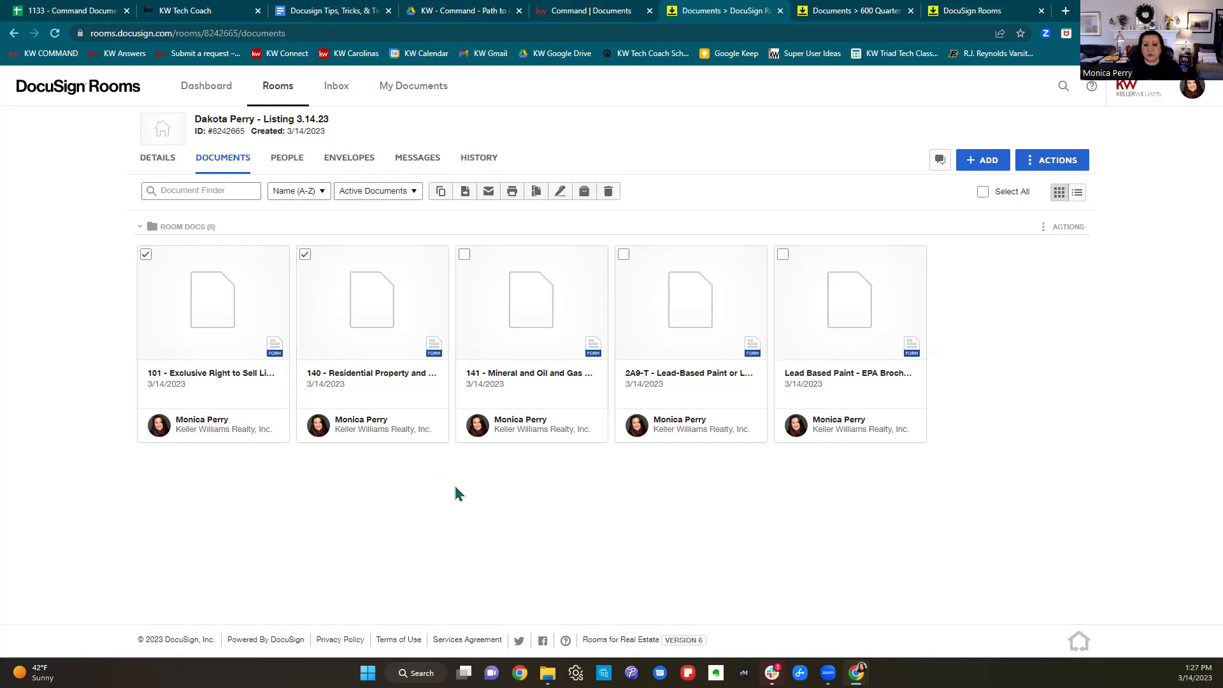
{"action": "left_click", "coordinate": [464, 255]}
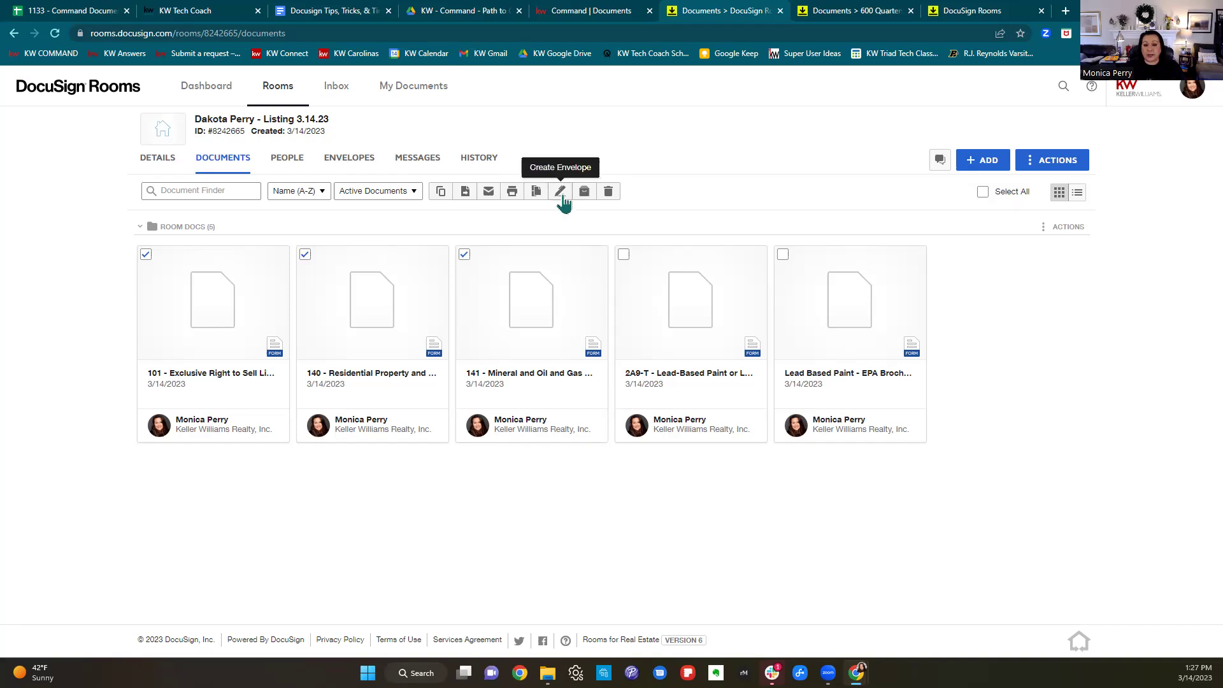
{"action": "left_click", "coordinate": [563, 198]}
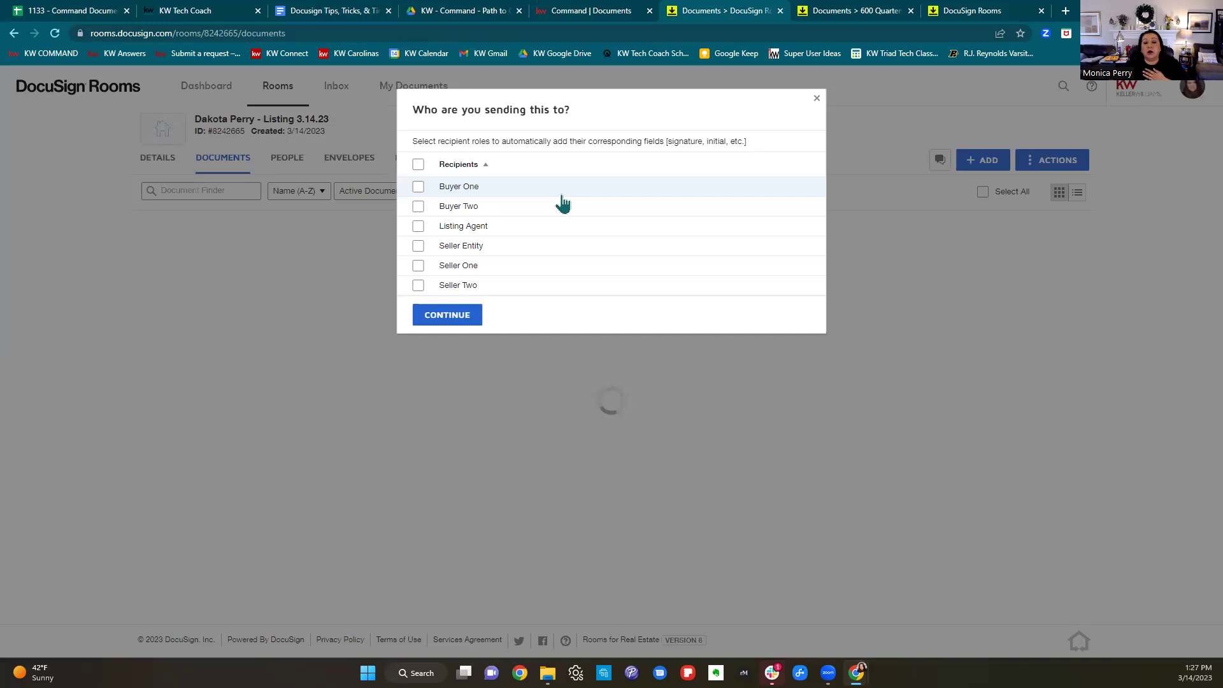
Choose Listing Agent and Seller One as the envelope's recipient roles.
{"action": "left_click", "coordinate": [418, 227]}
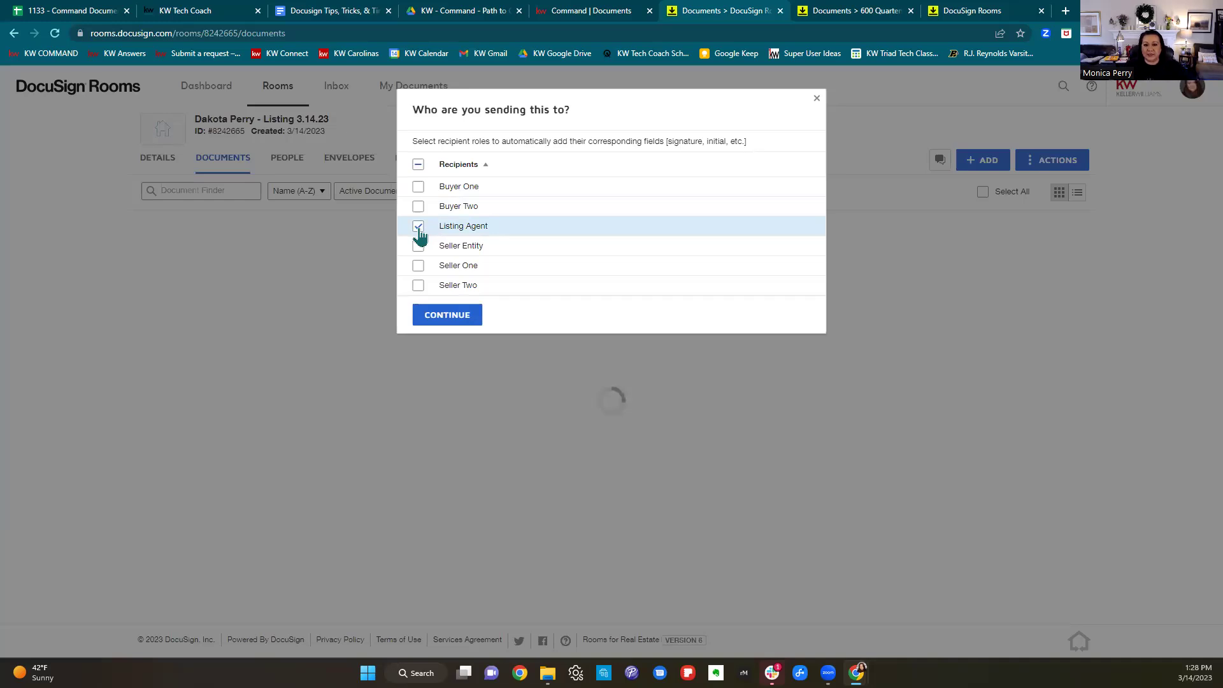
{"action": "left_click", "coordinate": [419, 266]}
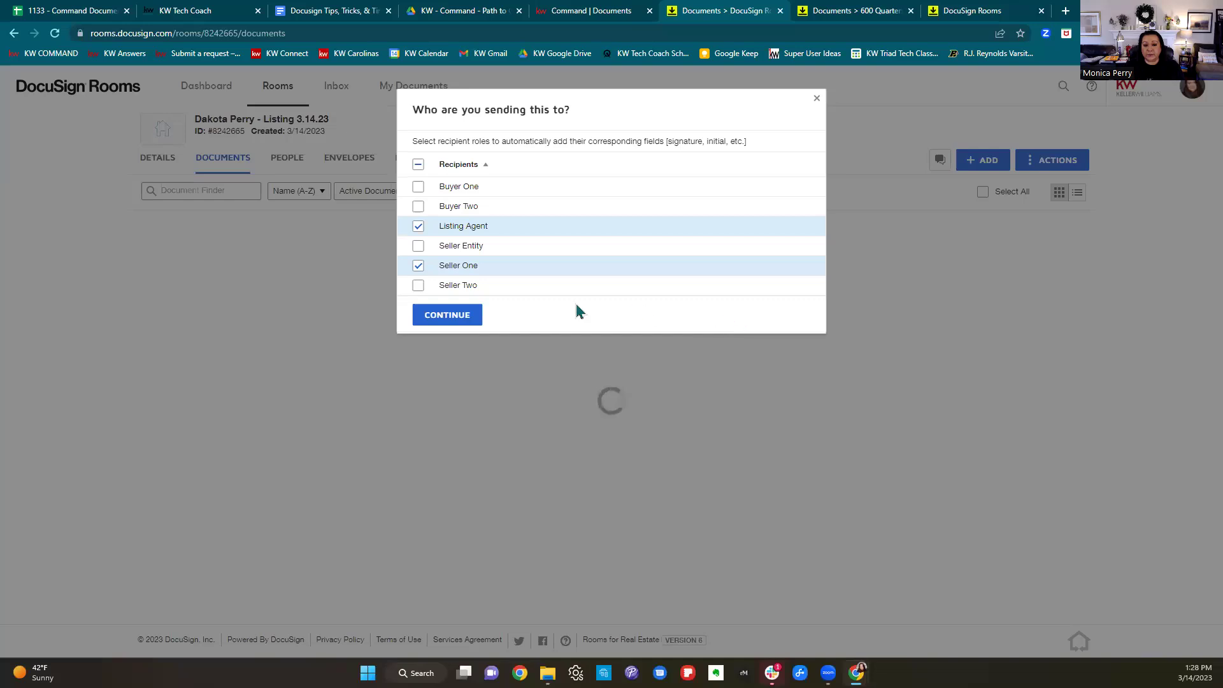
{"action": "left_click", "coordinate": [468, 315]}
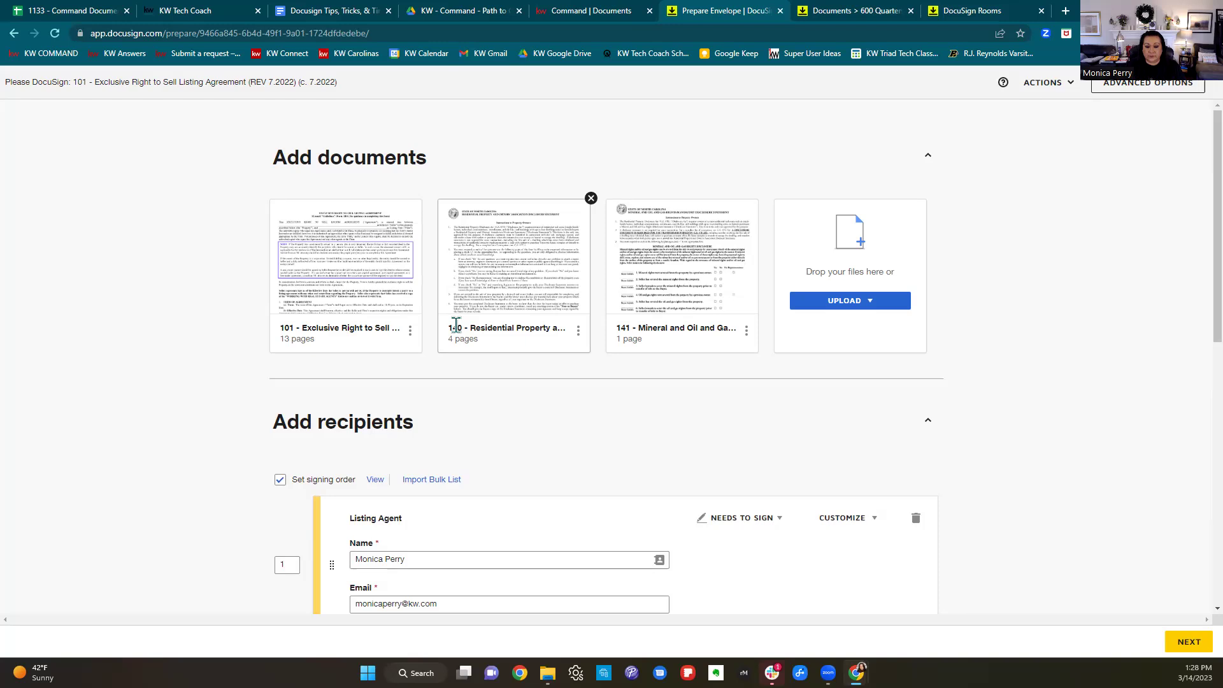
Switch off signing order for Listing Agent and Seller One and proceed to field placement.
{"action": "scroll", "coordinate": [480, 343], "scroll_direction": "down", "scroll_amount": 3}
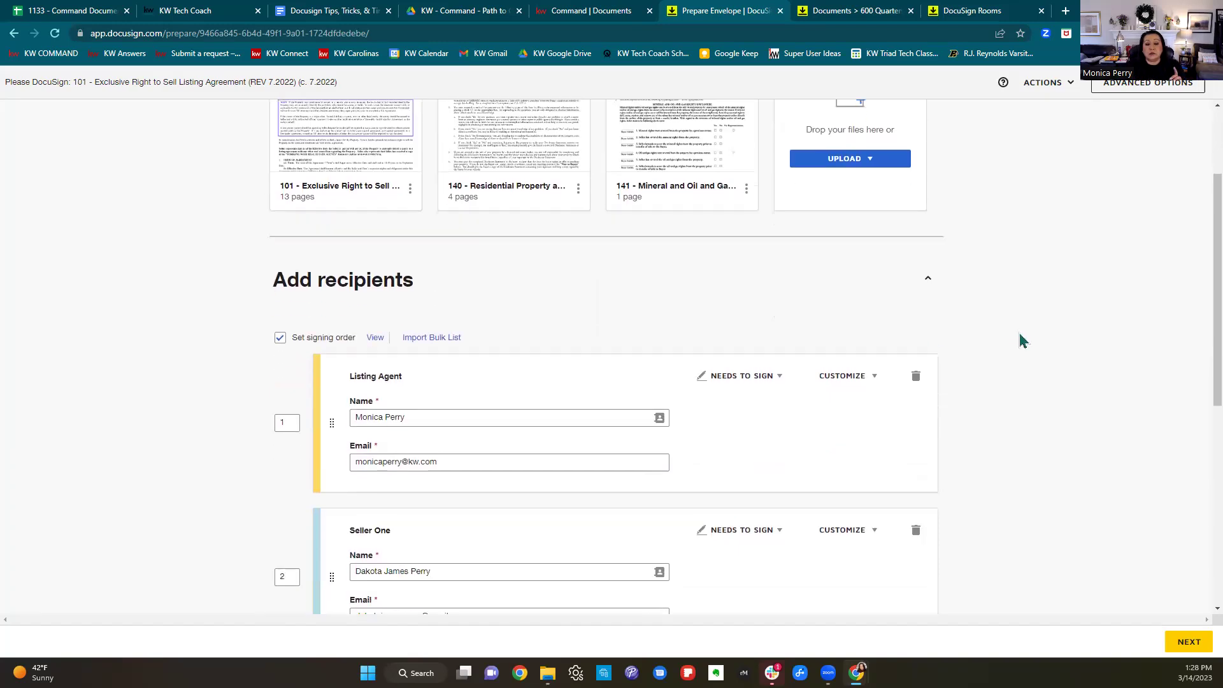
{"action": "scroll", "coordinate": [1037, 344], "scroll_direction": "down", "scroll_amount": 1}
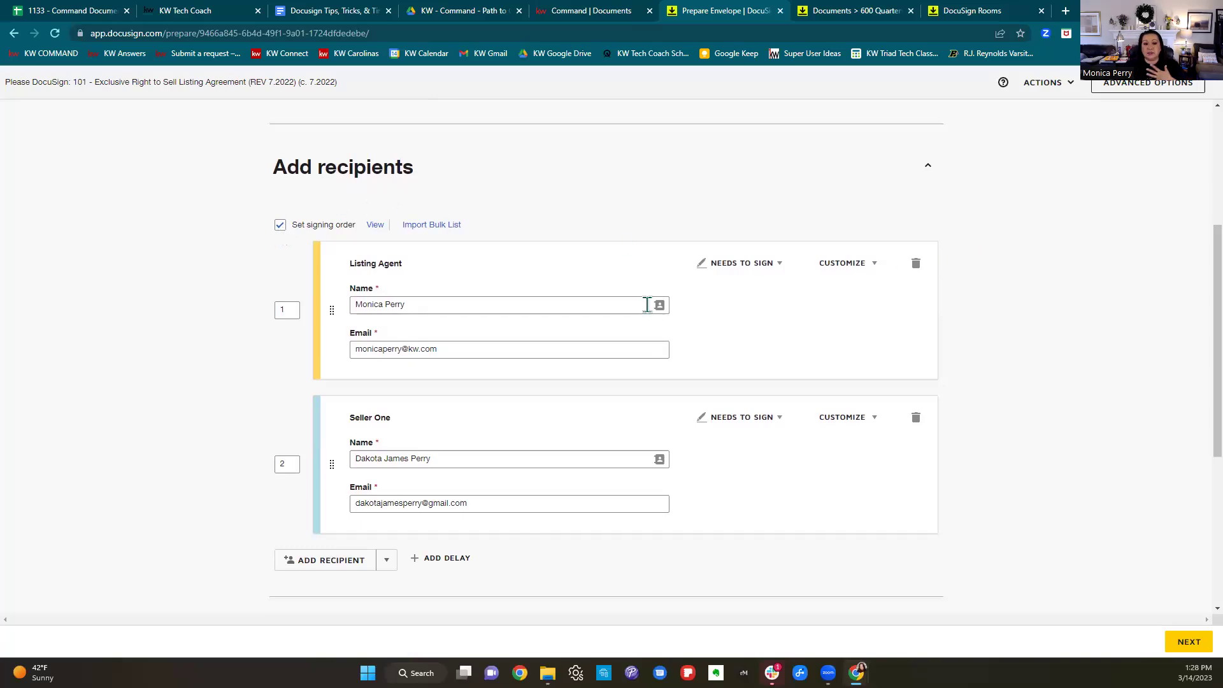
{"action": "left_click_drag", "start_coordinate": [416, 274], "coordinate": [344, 271]}
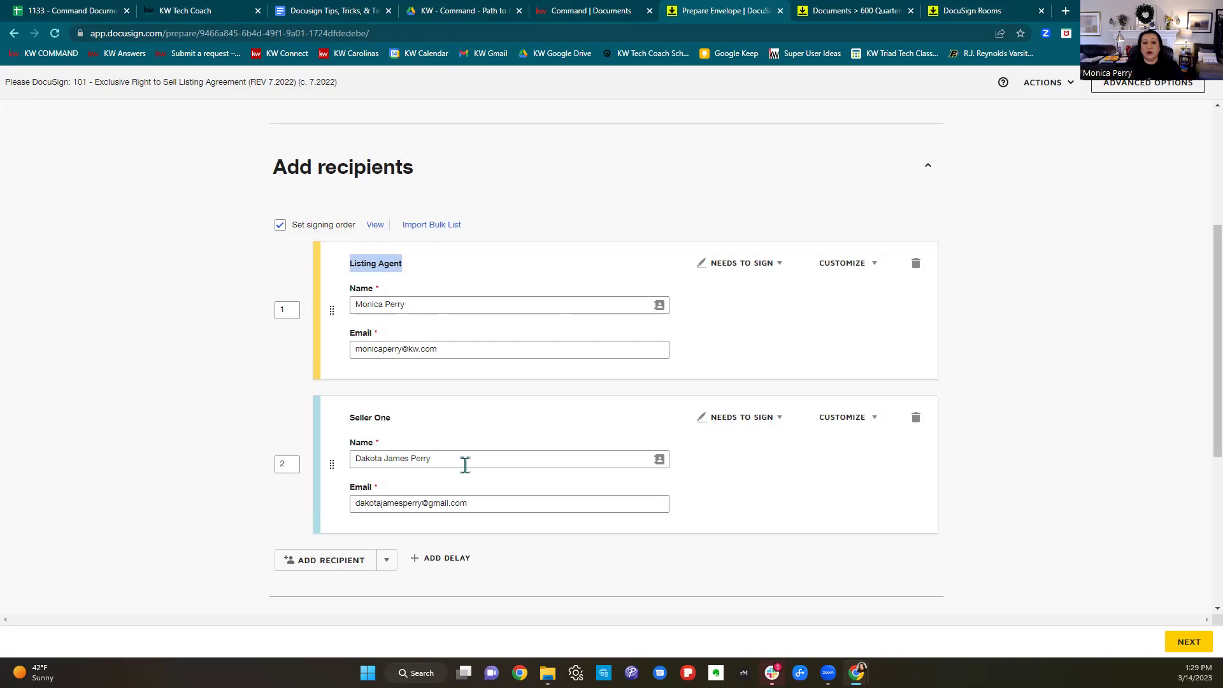
{"action": "left_click", "coordinate": [280, 226]}
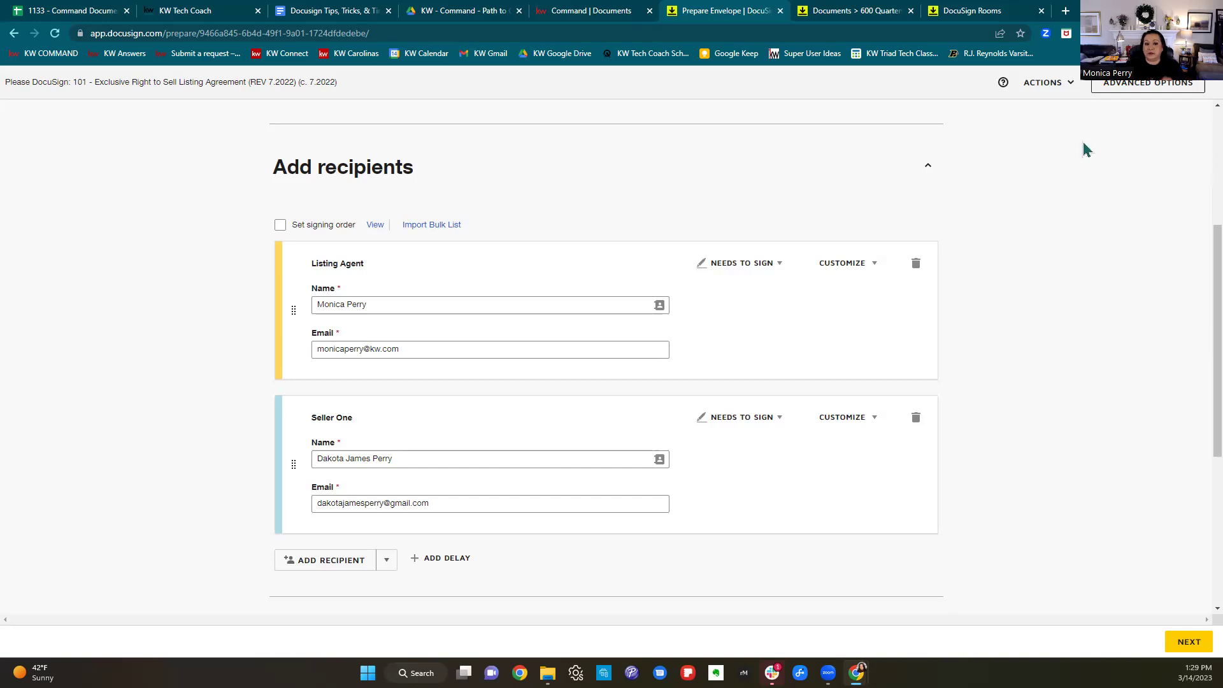
{"action": "left_click", "coordinate": [281, 226]}
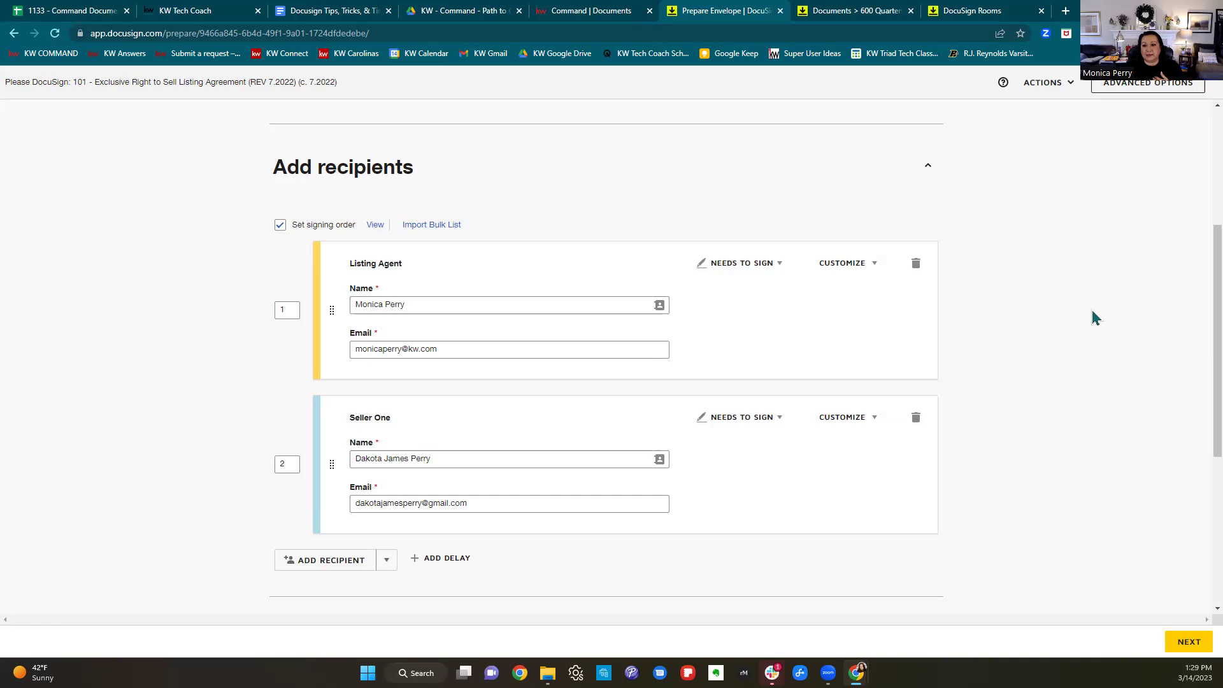
{"action": "left_click_drag", "start_coordinate": [440, 309], "coordinate": [341, 318]}
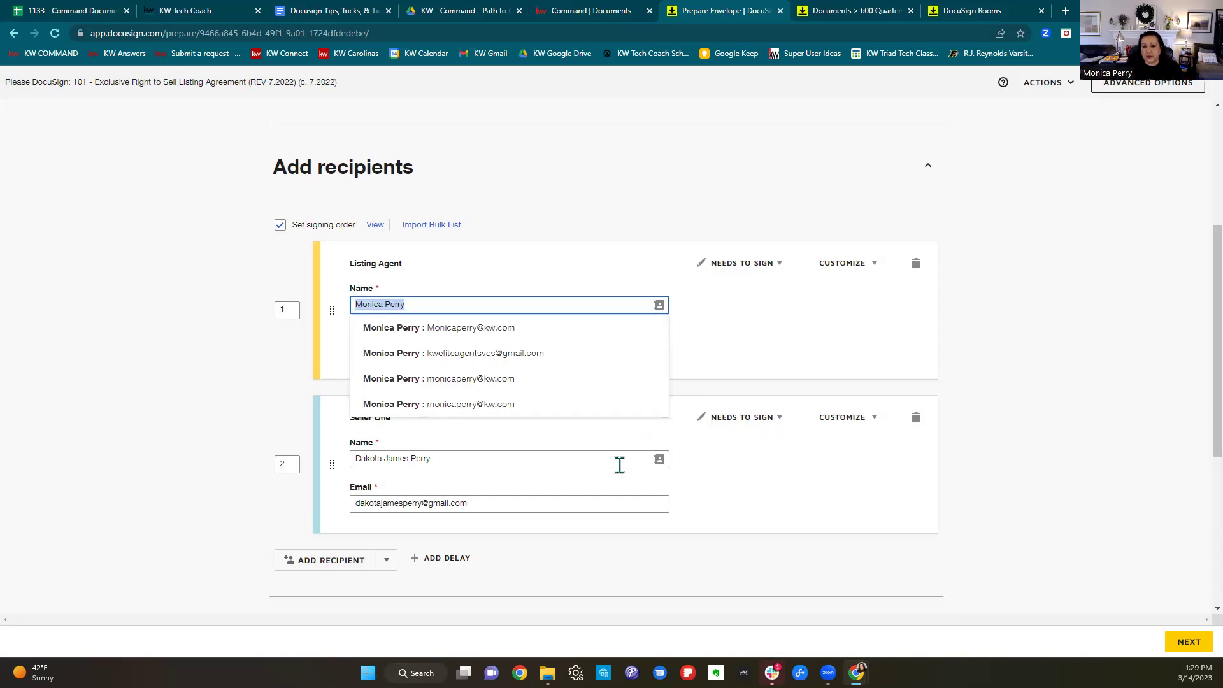
{"action": "left_click", "coordinate": [829, 517]}
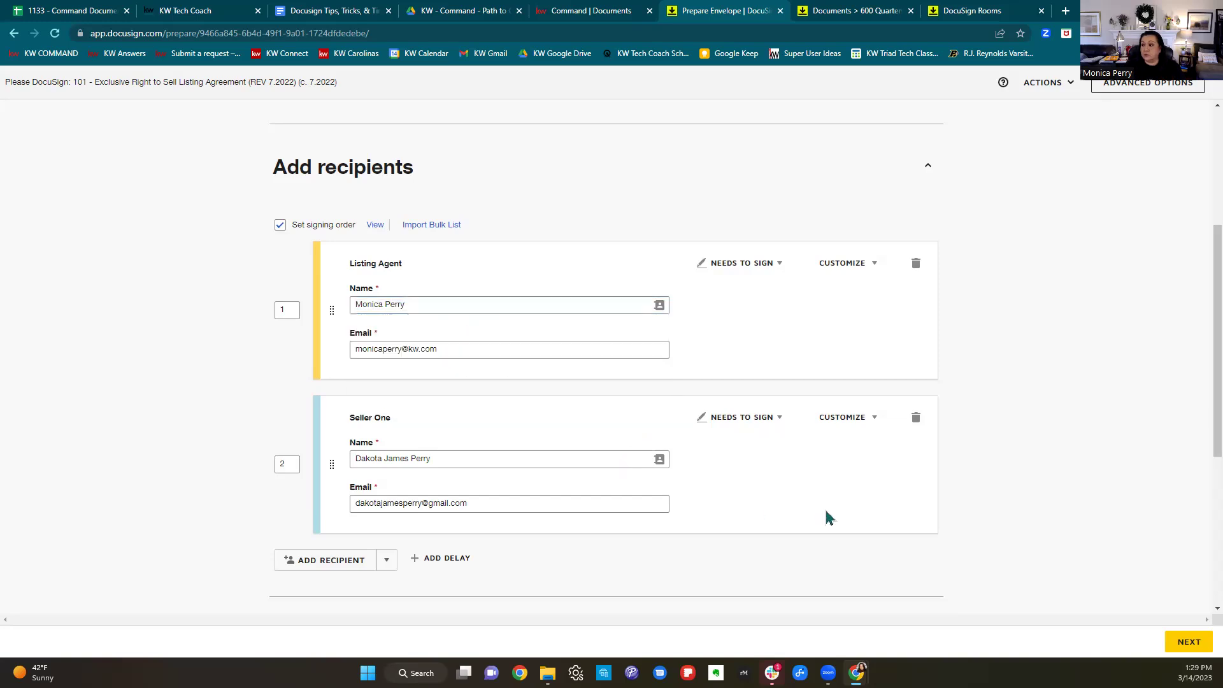
{"action": "left_click", "coordinate": [280, 226]}
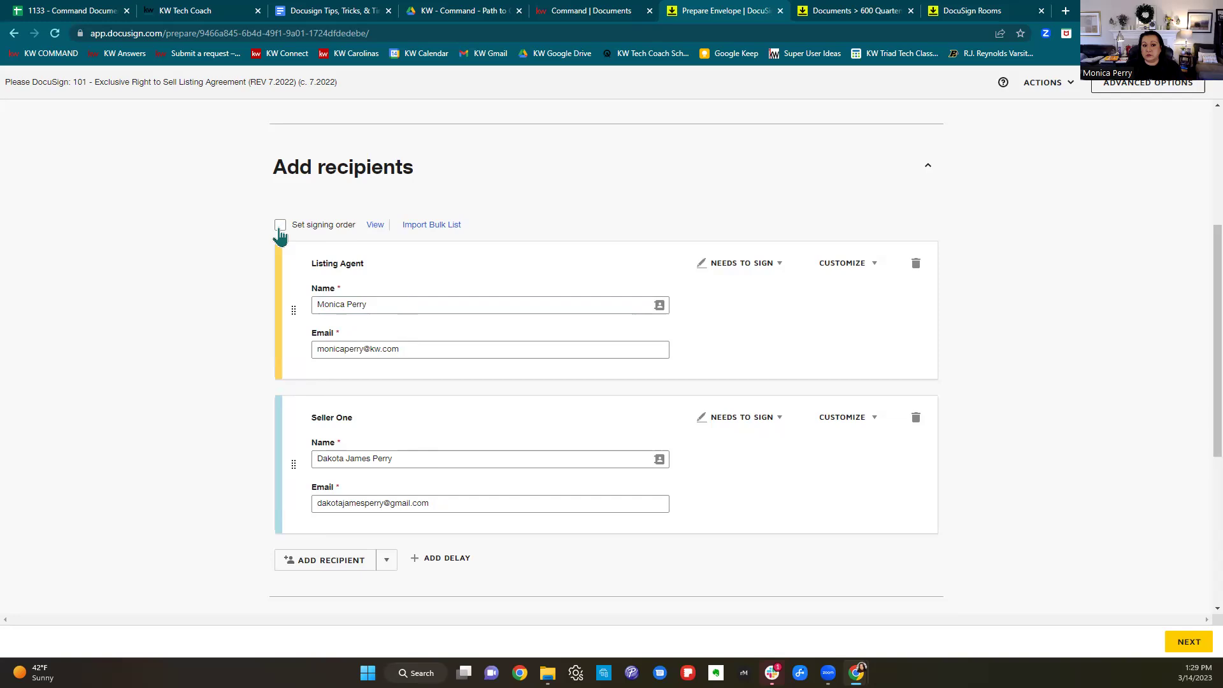
{"action": "left_click", "coordinate": [1189, 644]}
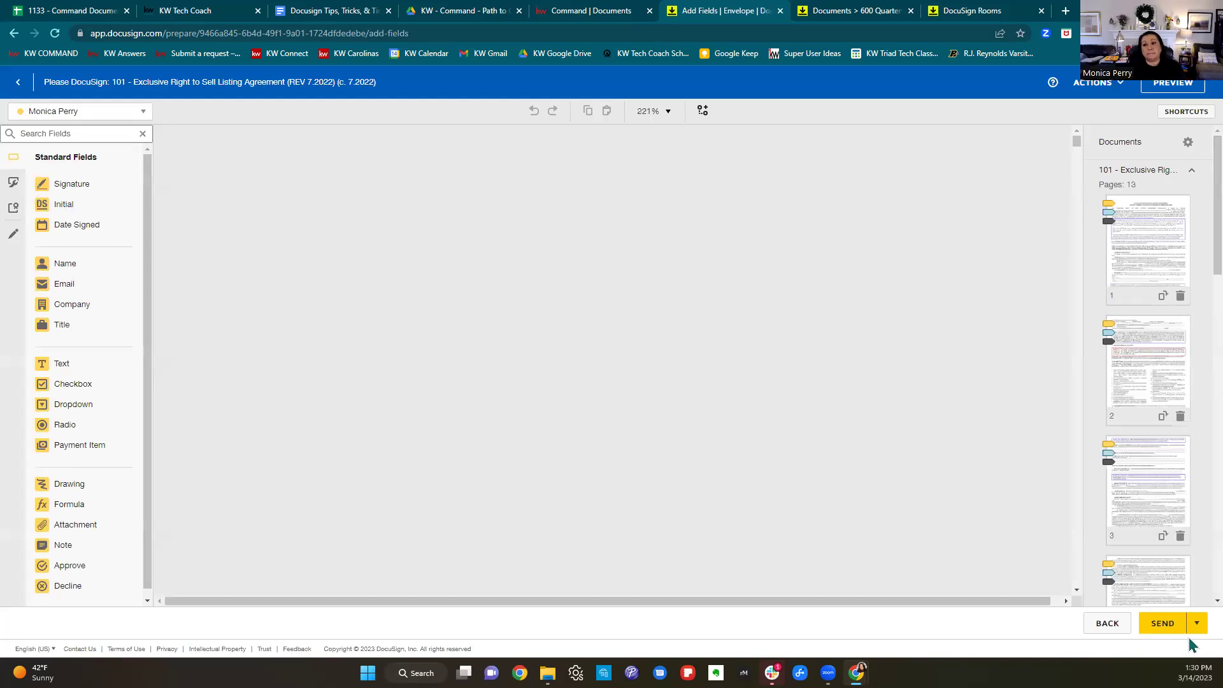
{"action": "scroll", "coordinate": [761, 330], "scroll_direction": "down", "scroll_amount": 10}
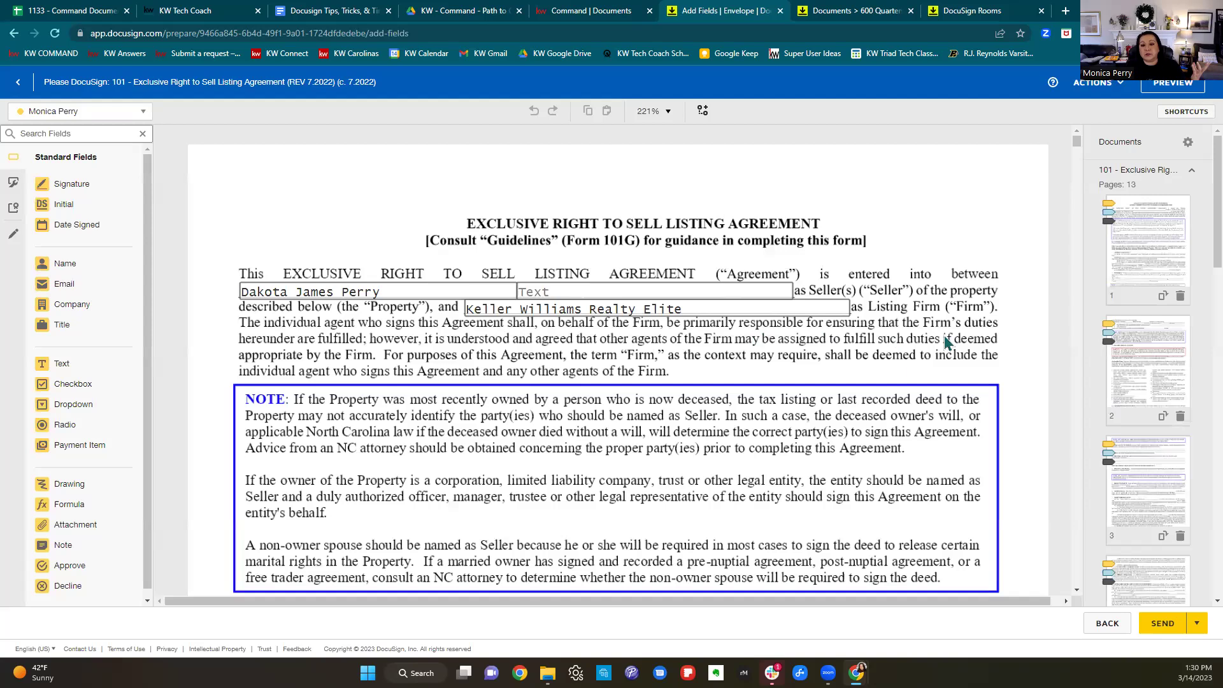
{"action": "scroll", "coordinate": [950, 334], "scroll_direction": "down", "scroll_amount": 1}
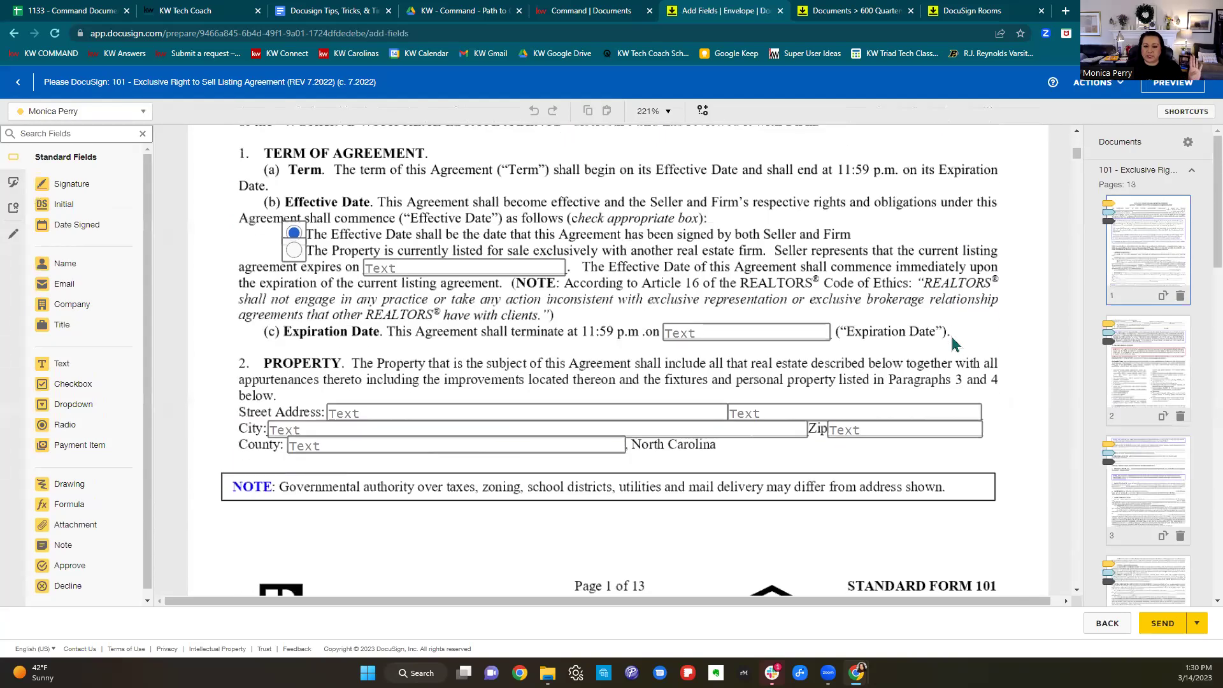
{"action": "scroll", "coordinate": [952, 336], "scroll_direction": "down", "scroll_amount": 1}
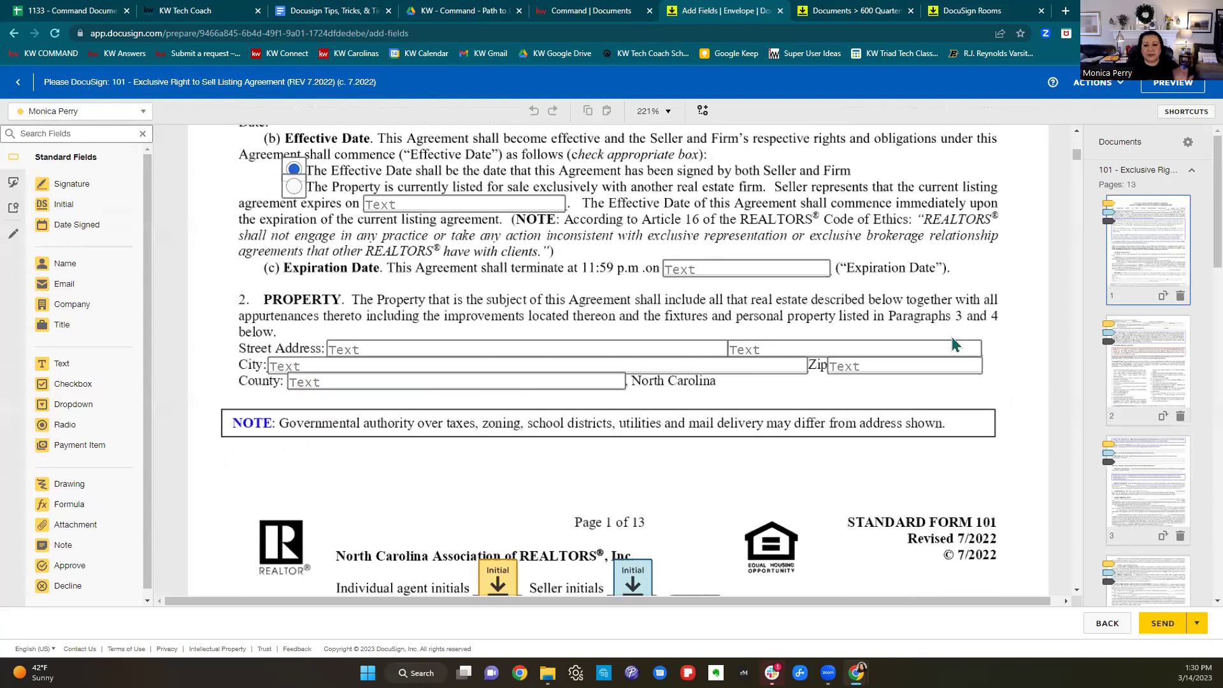
{"action": "scroll", "coordinate": [952, 337], "scroll_direction": "down", "scroll_amount": 3}
{"action": "scroll", "coordinate": [954, 345], "scroll_direction": "down", "scroll_amount": 2}
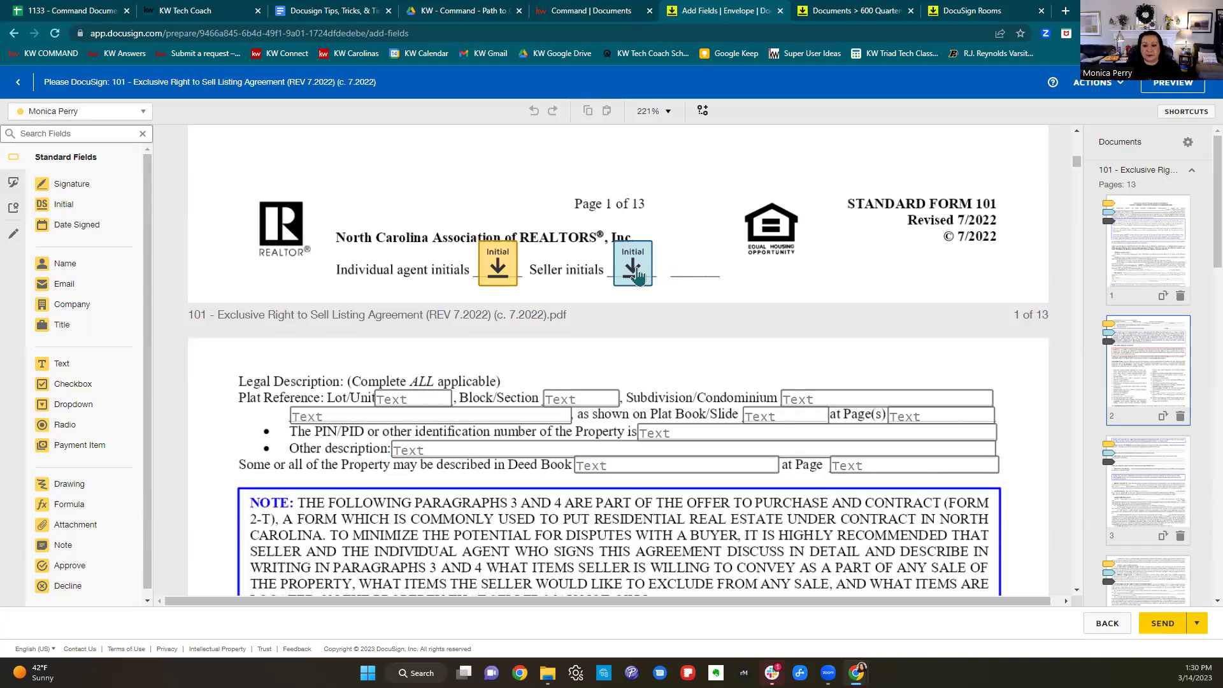
{"action": "scroll", "coordinate": [634, 273], "scroll_direction": "down", "scroll_amount": 4}
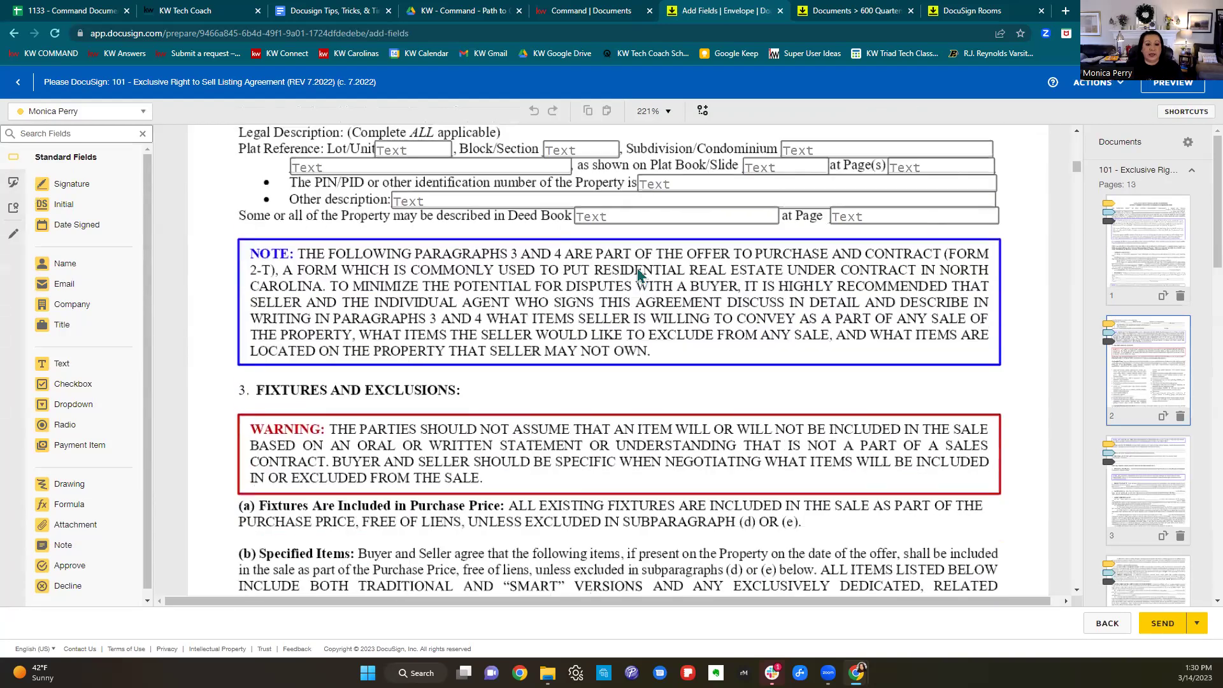
{"action": "scroll", "coordinate": [1165, 506], "scroll_direction": "down", "scroll_amount": 10}
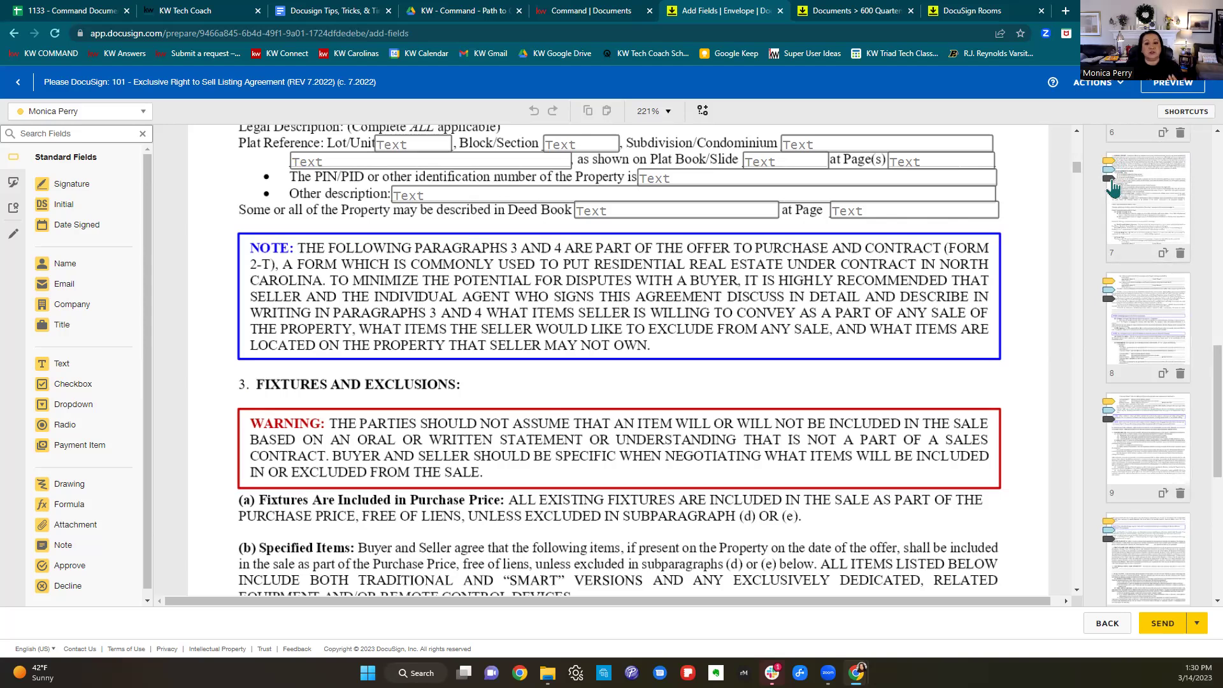
{"action": "scroll", "coordinate": [959, 332], "scroll_direction": "up", "scroll_amount": 2}
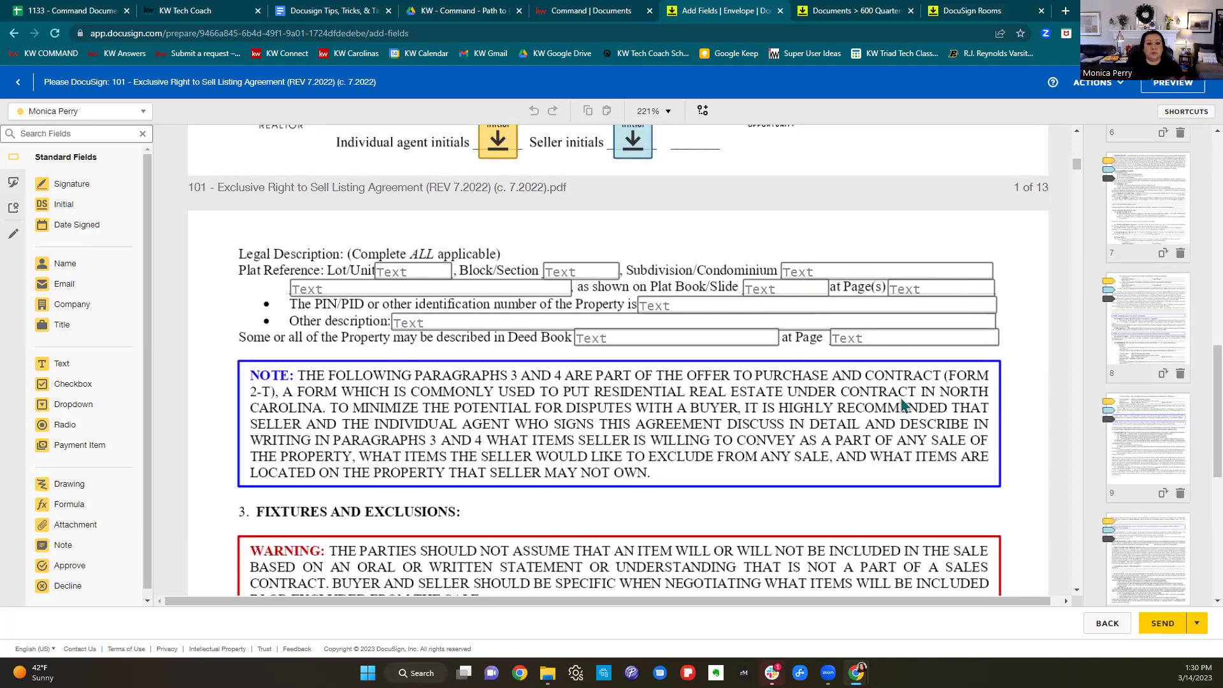
{"action": "left_click", "coordinate": [437, 277]}
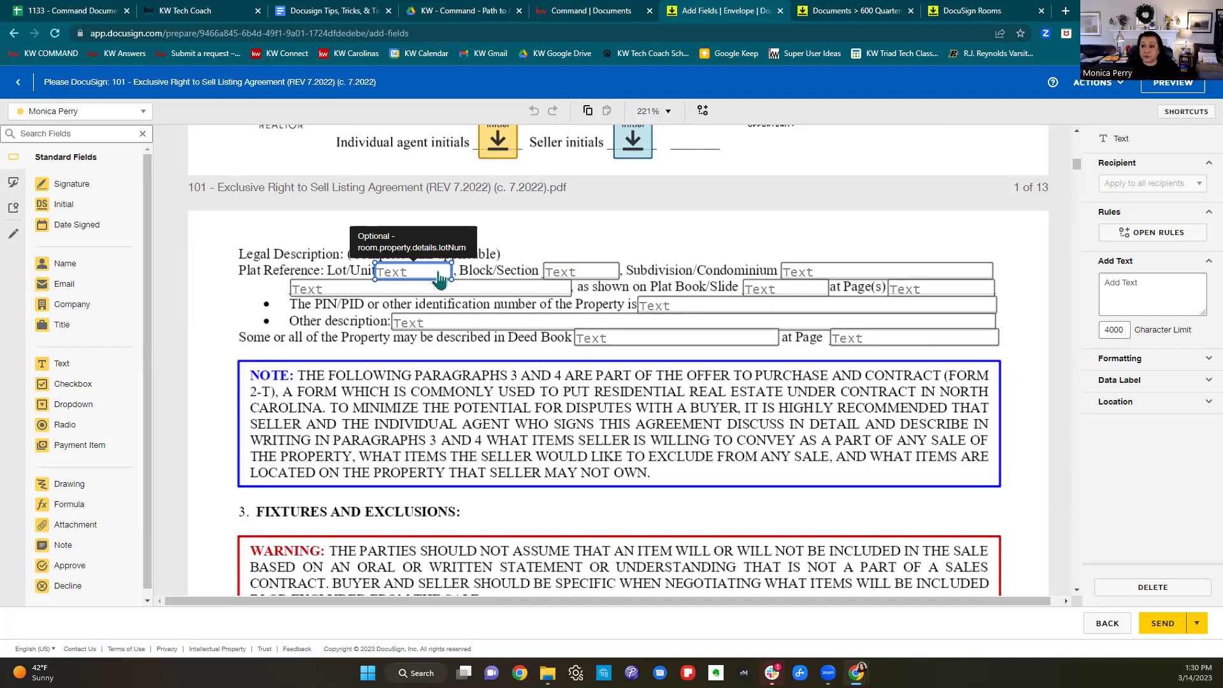
{"action": "left_click", "coordinate": [561, 398]}
{"action": "scroll", "coordinate": [829, 408], "scroll_direction": "down", "scroll_amount": 3}
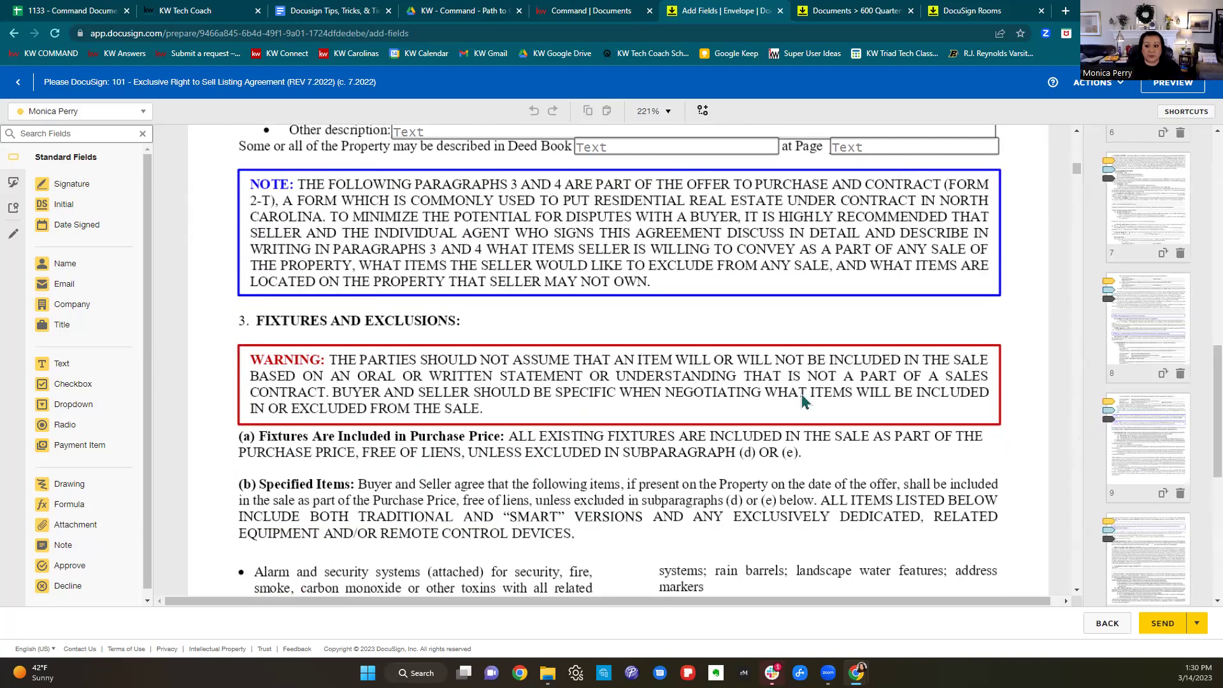
{"action": "scroll", "coordinate": [802, 394], "scroll_direction": "down", "scroll_amount": 12}
{"action": "scroll", "coordinate": [812, 400], "scroll_direction": "down", "scroll_amount": 10}
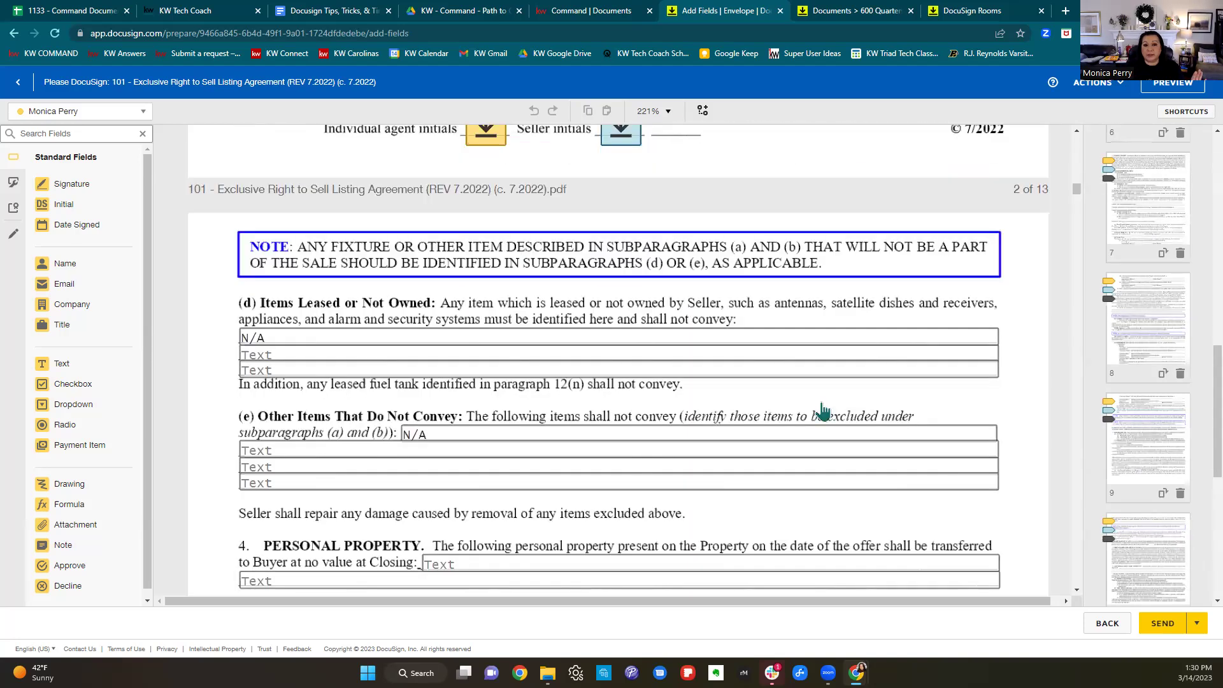
{"action": "scroll", "coordinate": [827, 413], "scroll_direction": "down", "scroll_amount": 12}
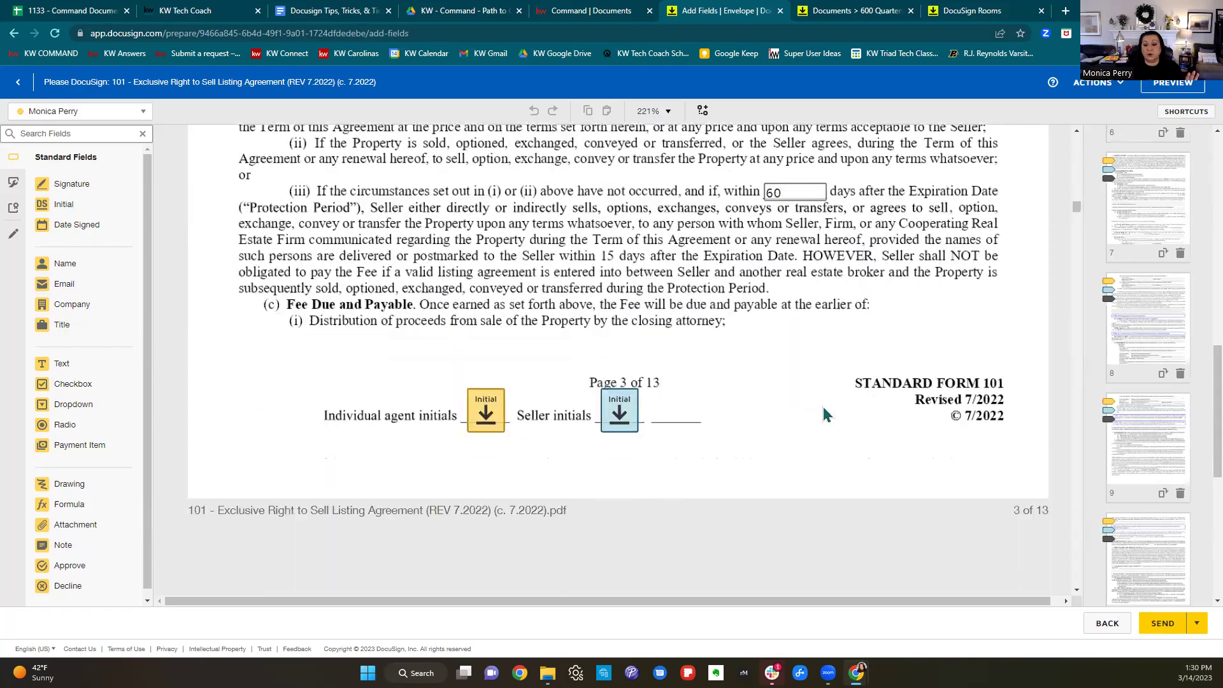
{"action": "scroll", "coordinate": [826, 414], "scroll_direction": "down", "scroll_amount": 12}
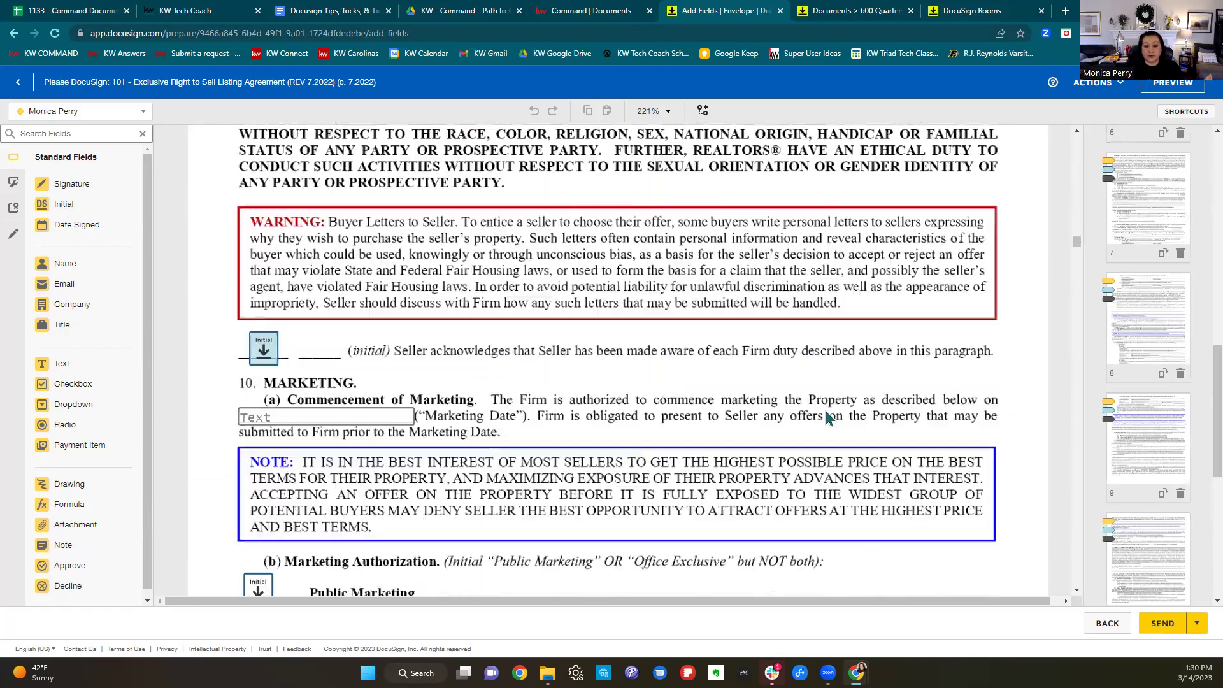
{"action": "scroll", "coordinate": [828, 421], "scroll_direction": "up", "scroll_amount": 8}
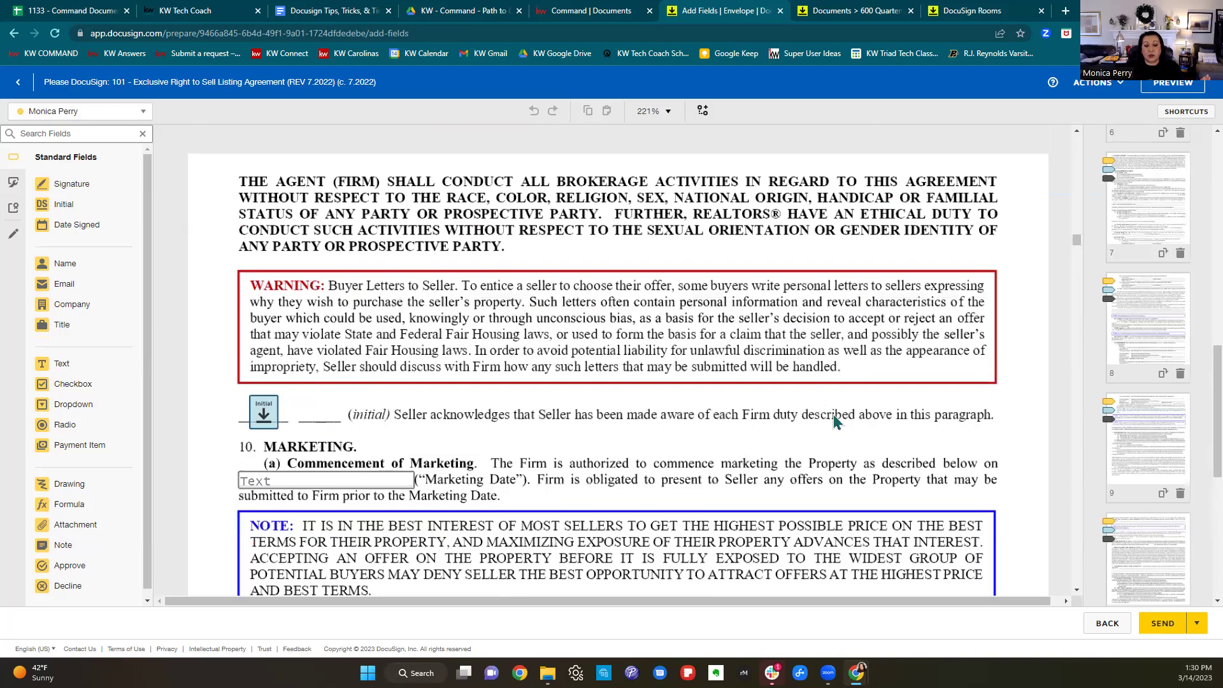
{"action": "scroll", "coordinate": [836, 422], "scroll_direction": "down", "scroll_amount": 2}
{"action": "scroll", "coordinate": [834, 421], "scroll_direction": "down", "scroll_amount": 1}
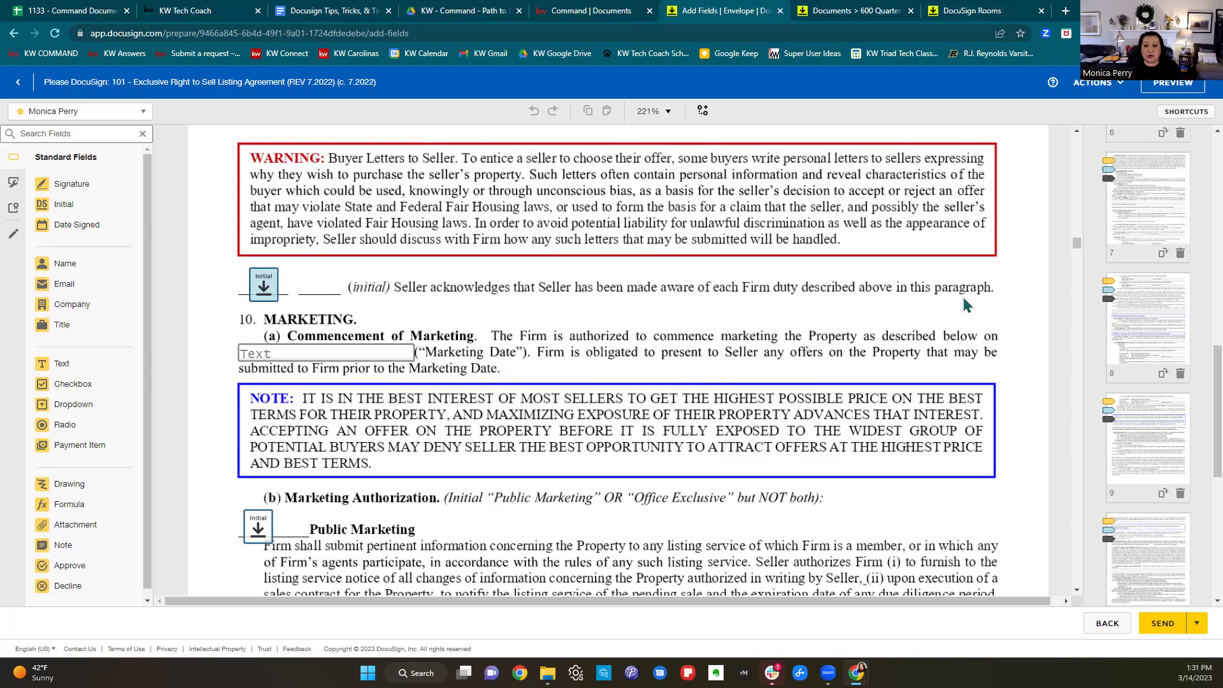
Make the seller's Initial field beside Public Marketing a required field.
{"action": "scroll", "coordinate": [965, 306], "scroll_direction": "down", "scroll_amount": 3}
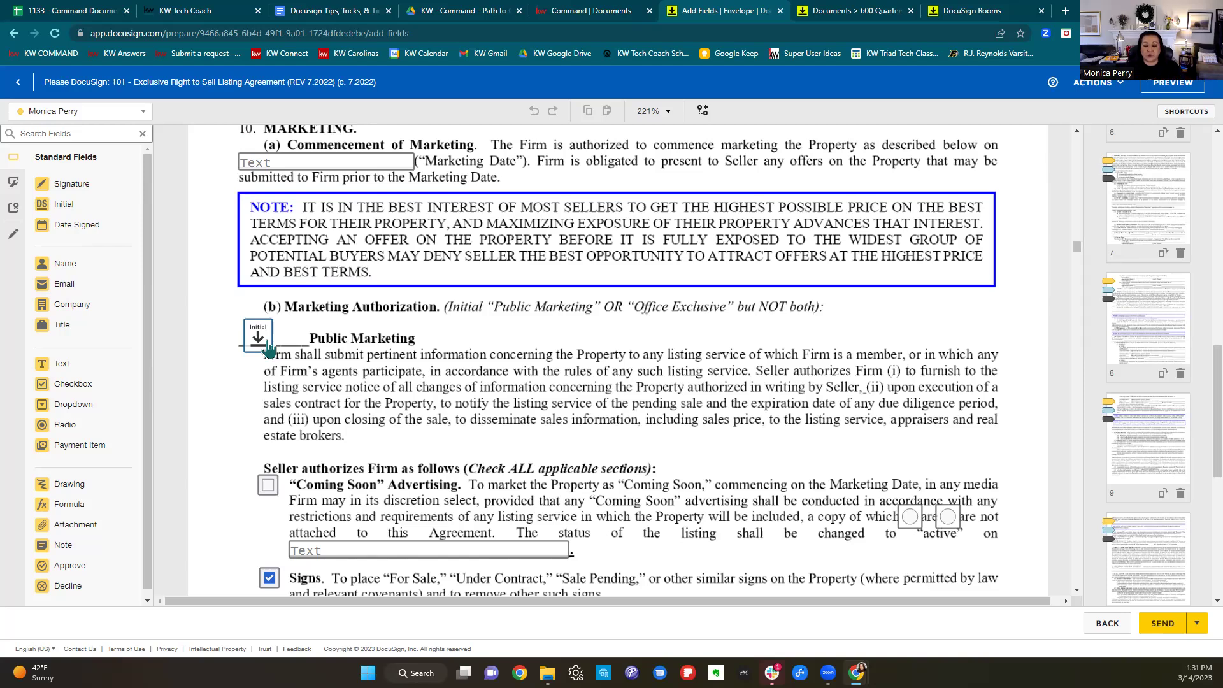
{"action": "left_click", "coordinate": [261, 350]}
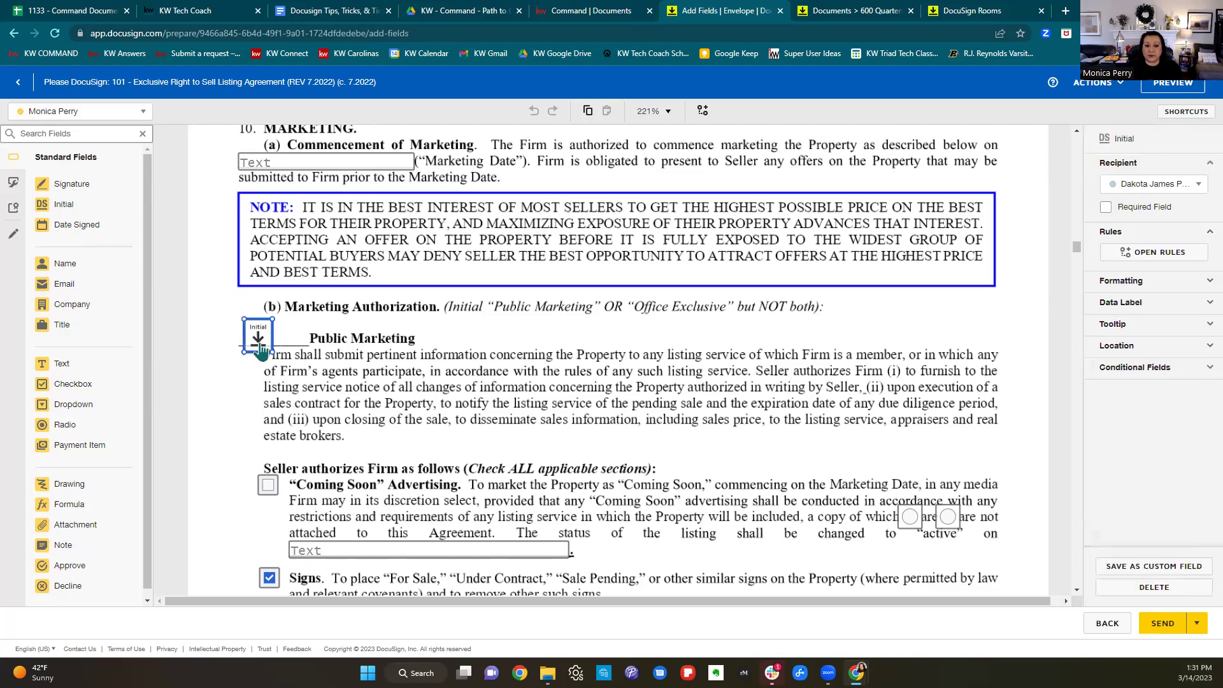
{"action": "left_click", "coordinate": [1105, 209]}
Open the signer preview of the envelope.
{"action": "scroll", "coordinate": [610, 414], "scroll_direction": "down", "scroll_amount": 5}
{"action": "scroll", "coordinate": [610, 414], "scroll_direction": "down", "scroll_amount": 10}
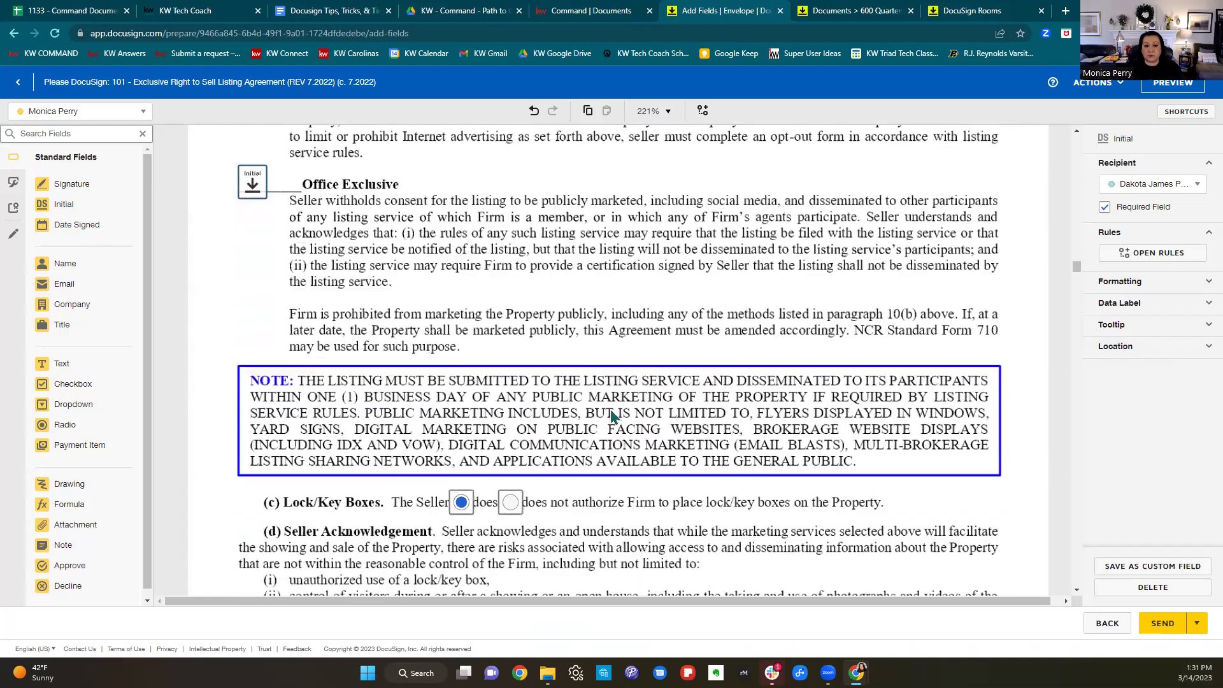
{"action": "scroll", "coordinate": [610, 414], "scroll_direction": "down", "scroll_amount": 5}
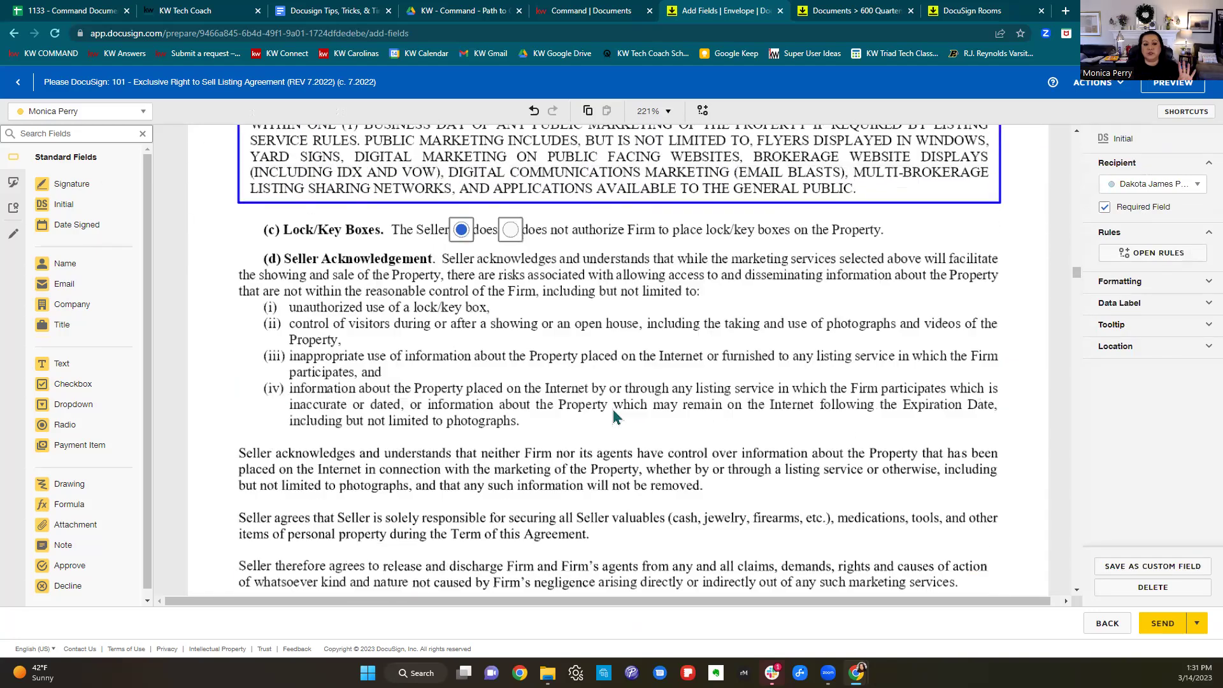
{"action": "scroll", "coordinate": [611, 414], "scroll_direction": "up", "scroll_amount": 8}
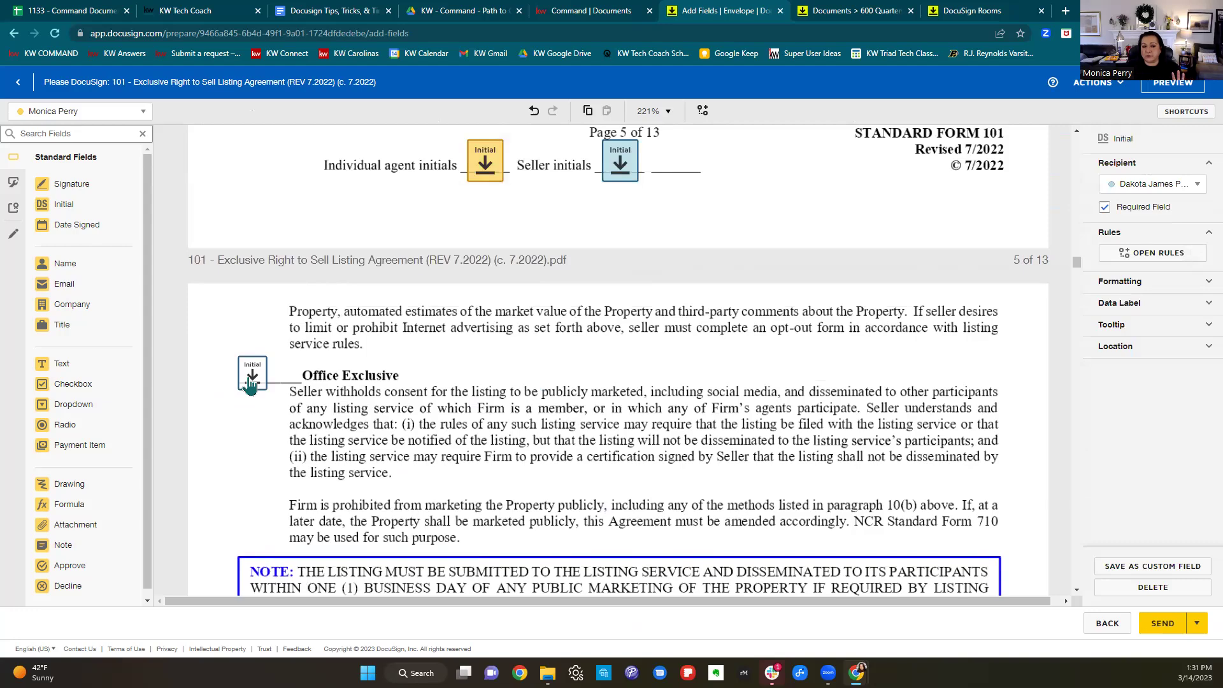
{"action": "scroll", "coordinate": [833, 397], "scroll_direction": "up", "scroll_amount": 14}
{"action": "scroll", "coordinate": [832, 396], "scroll_direction": "up", "scroll_amount": 20}
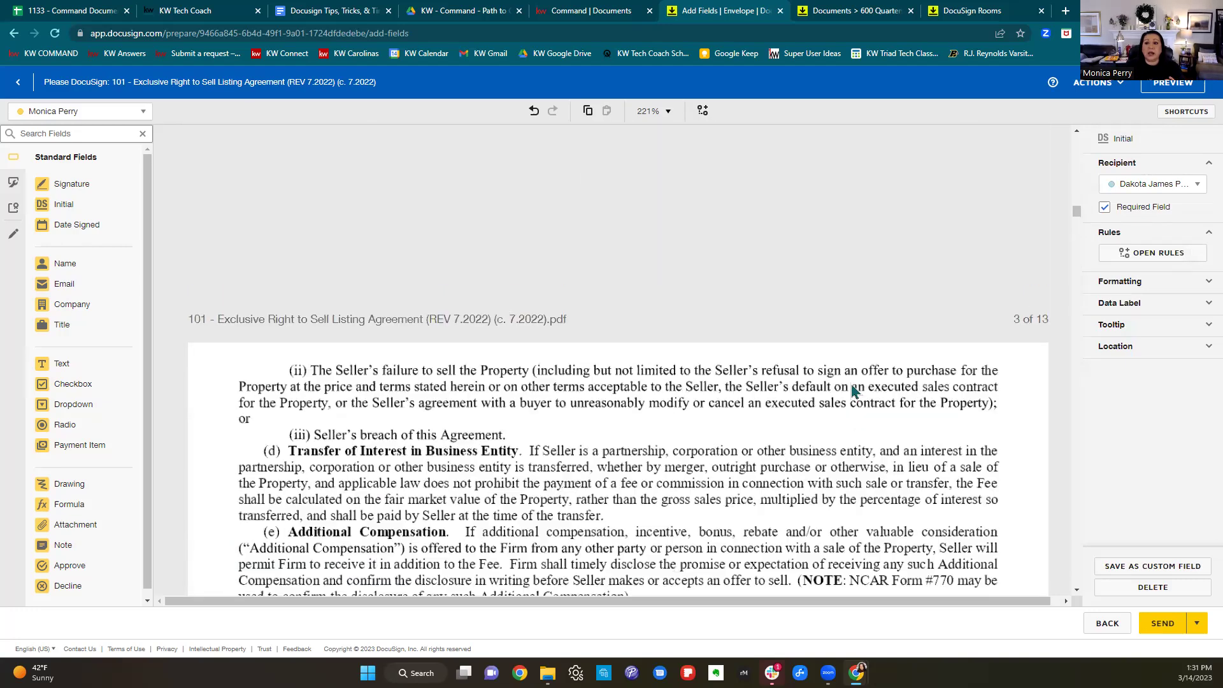
{"action": "scroll", "coordinate": [854, 390], "scroll_direction": "up", "scroll_amount": 6}
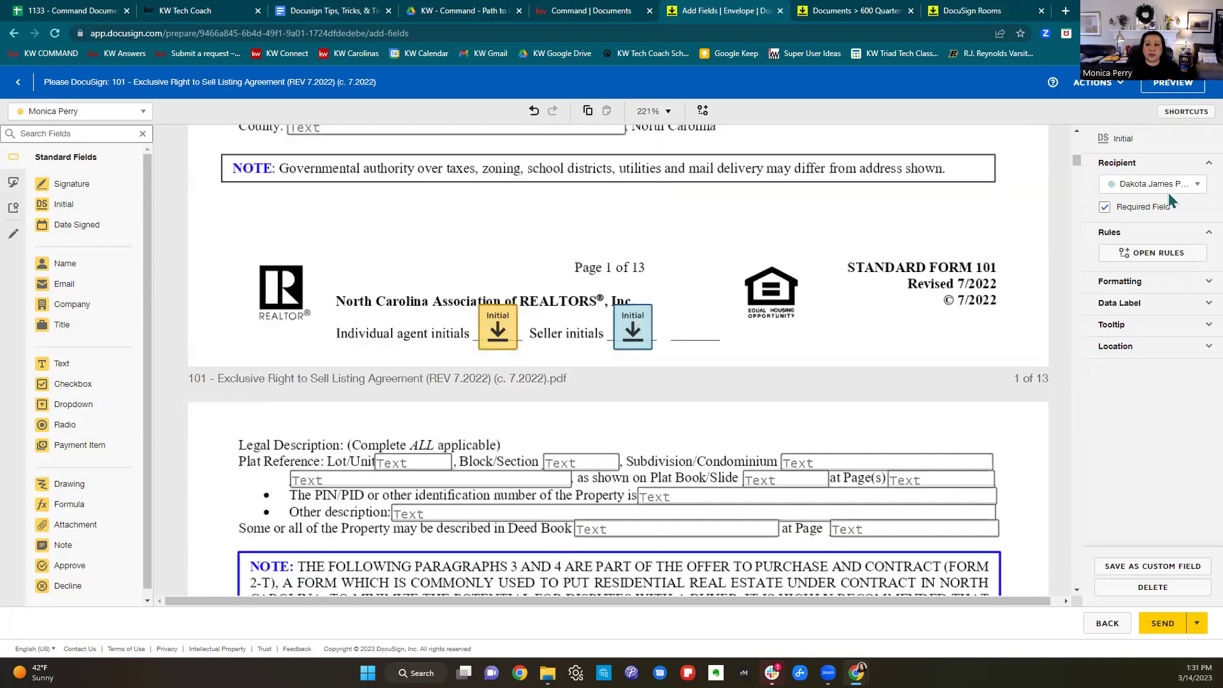
{"action": "left_click", "coordinate": [1189, 87]}
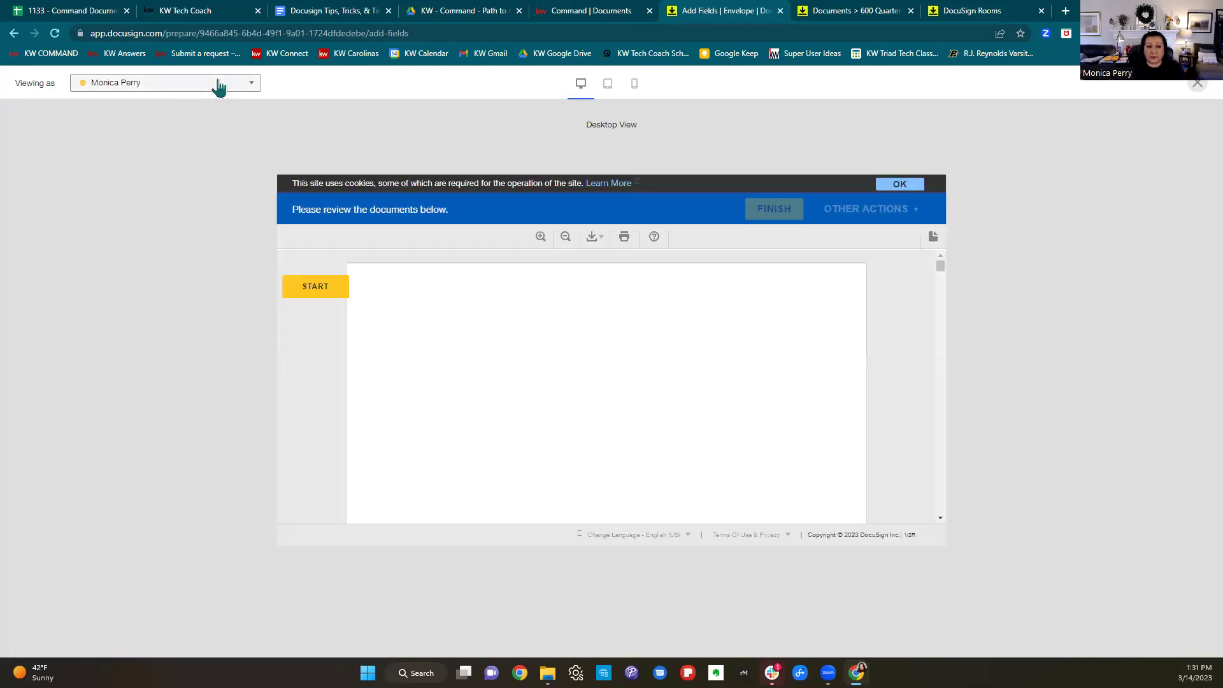
Preview the envelope as the seller recipient and start the guided signing walkthrough.
{"action": "left_click", "coordinate": [218, 88]}
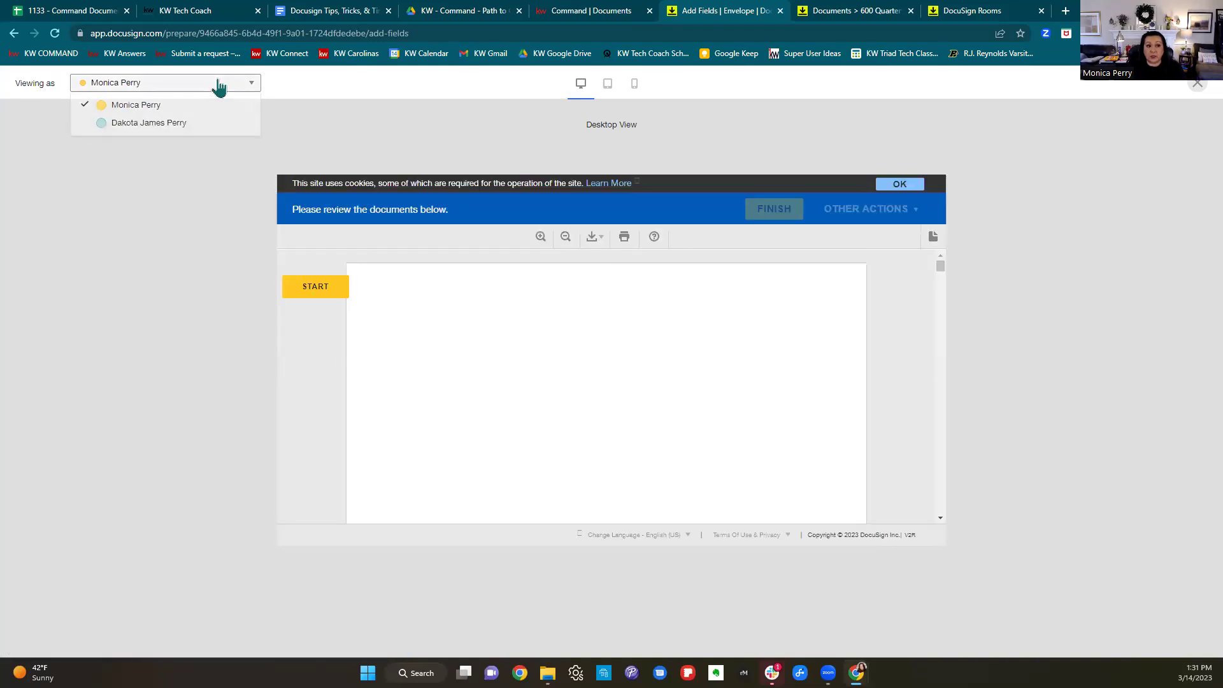
{"action": "left_click", "coordinate": [162, 125]}
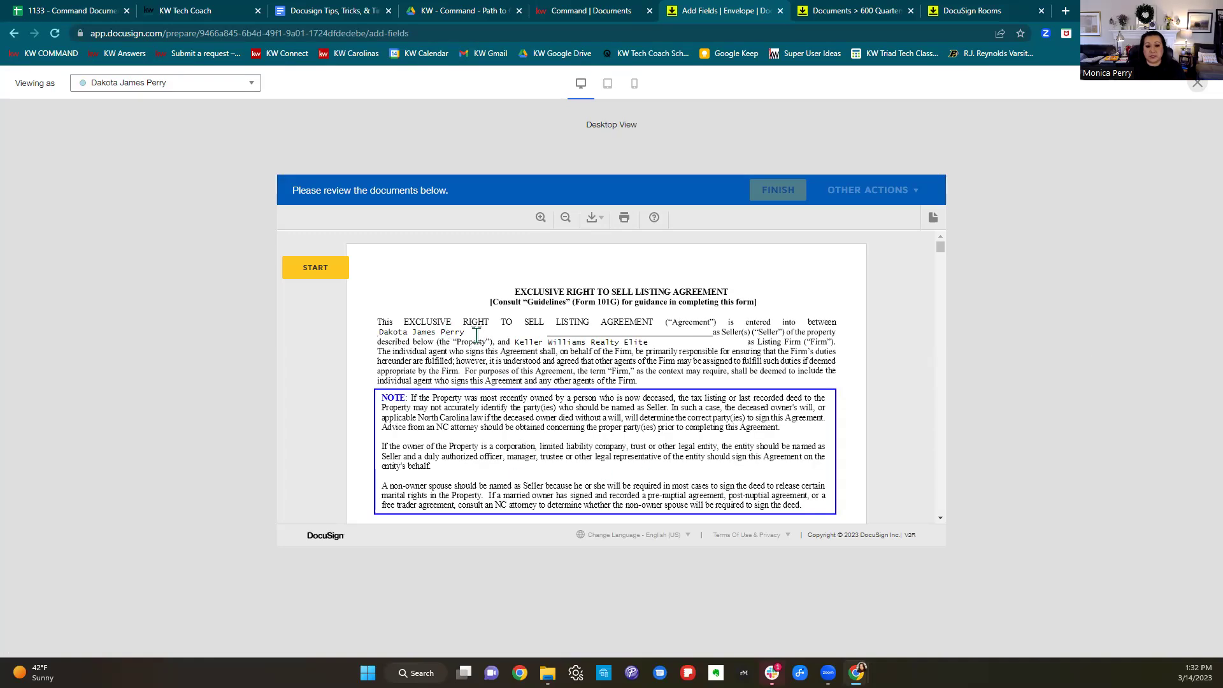
{"action": "scroll", "coordinate": [647, 356], "scroll_direction": "down", "scroll_amount": 5}
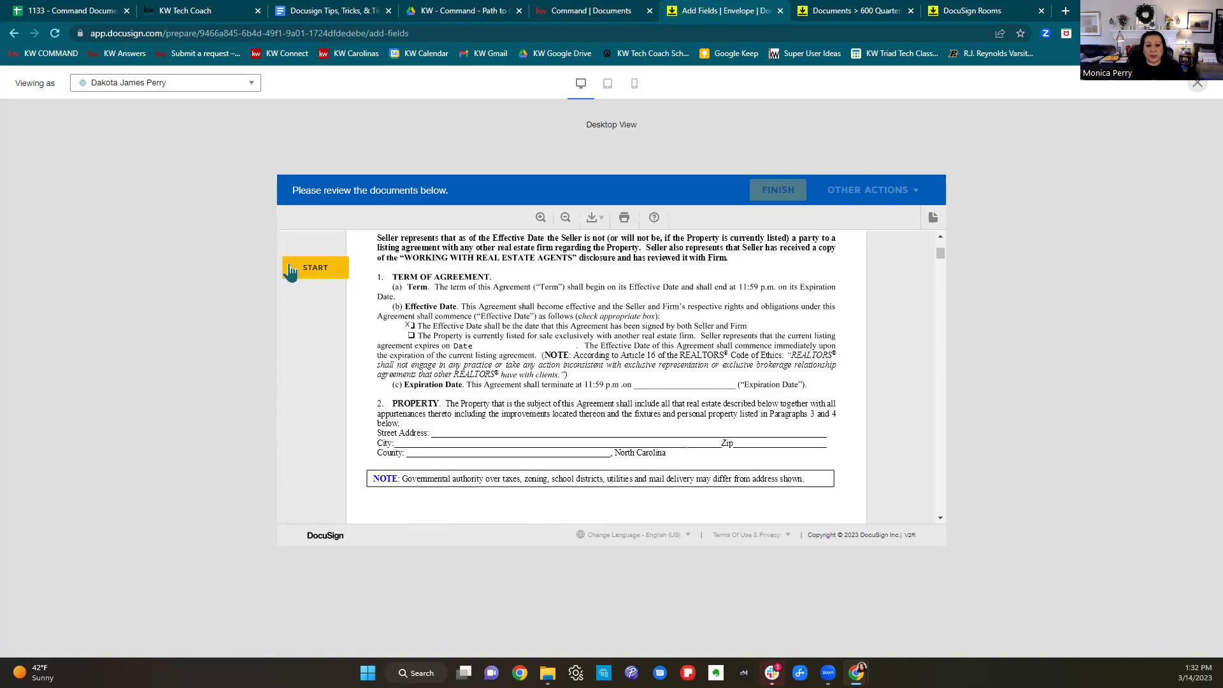
{"action": "left_click", "coordinate": [297, 269]}
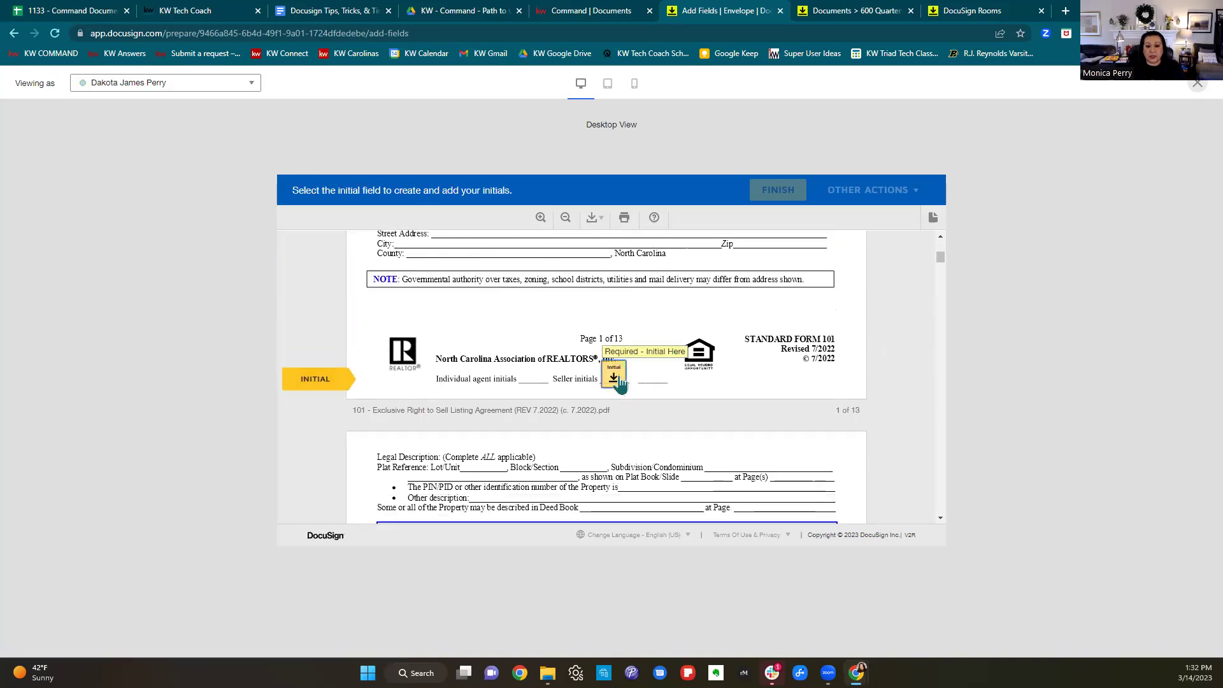
Advance through the seller's required initial fields from page 1 to page 6.
{"action": "left_click", "coordinate": [617, 381]}
{"action": "left_click", "coordinate": [615, 381]}
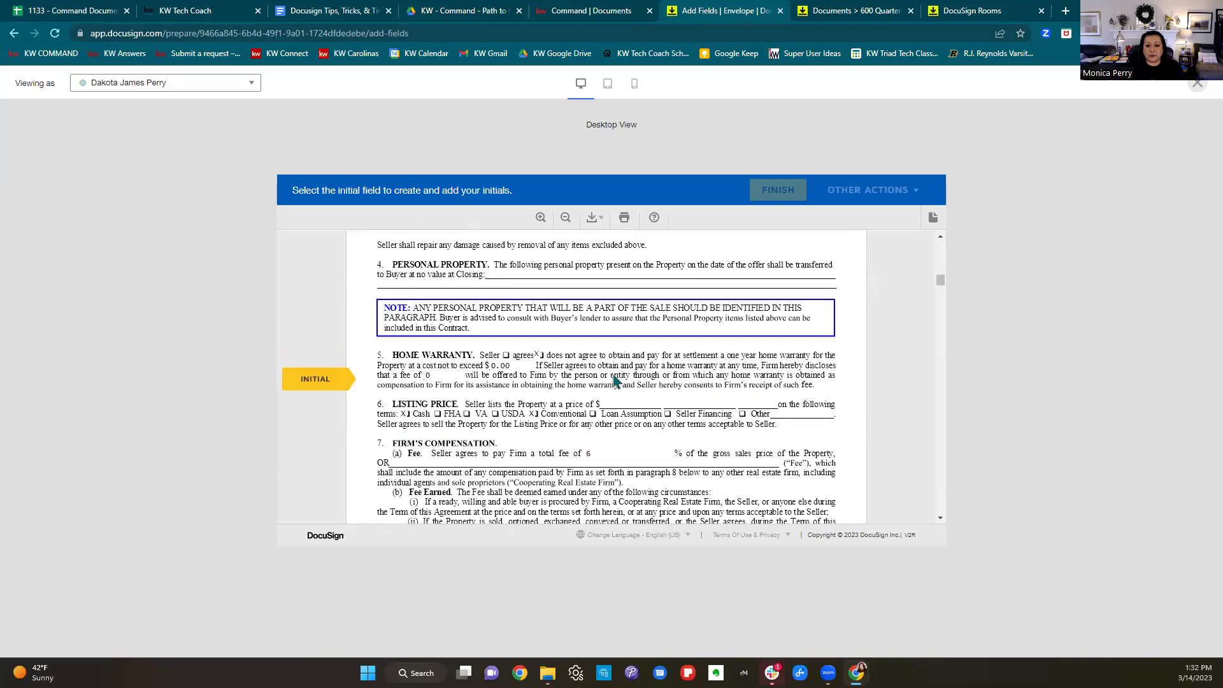
{"action": "left_click", "coordinate": [613, 380]}
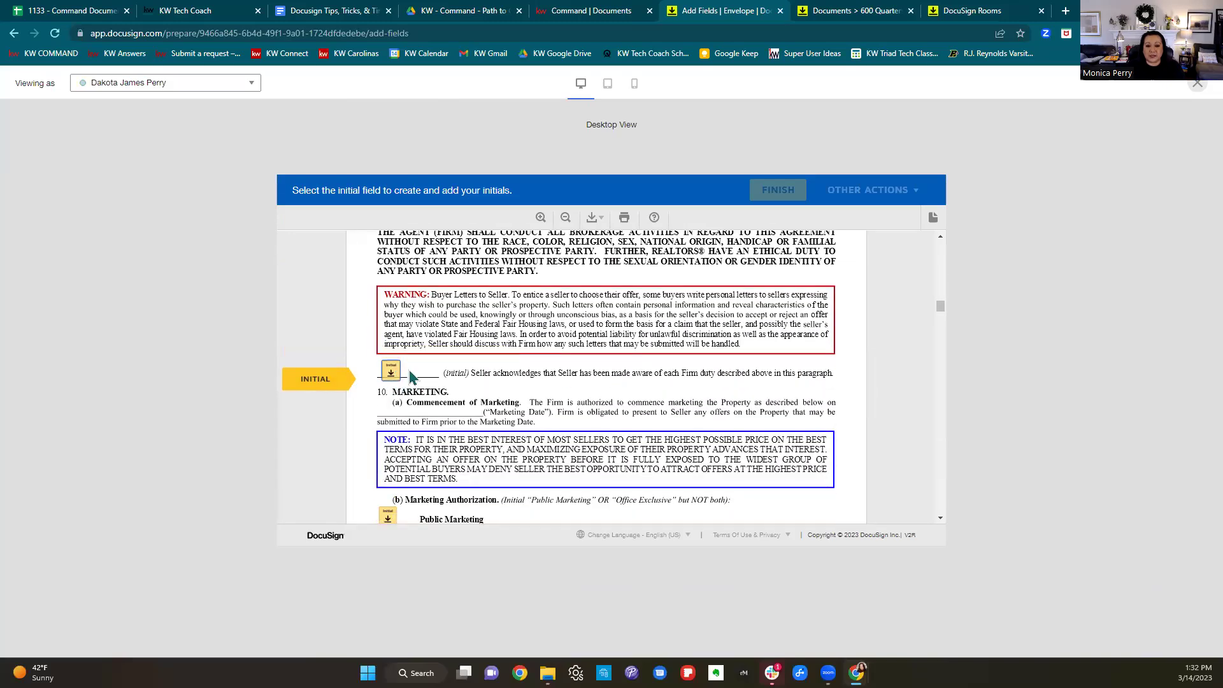
{"action": "left_click", "coordinate": [395, 376]}
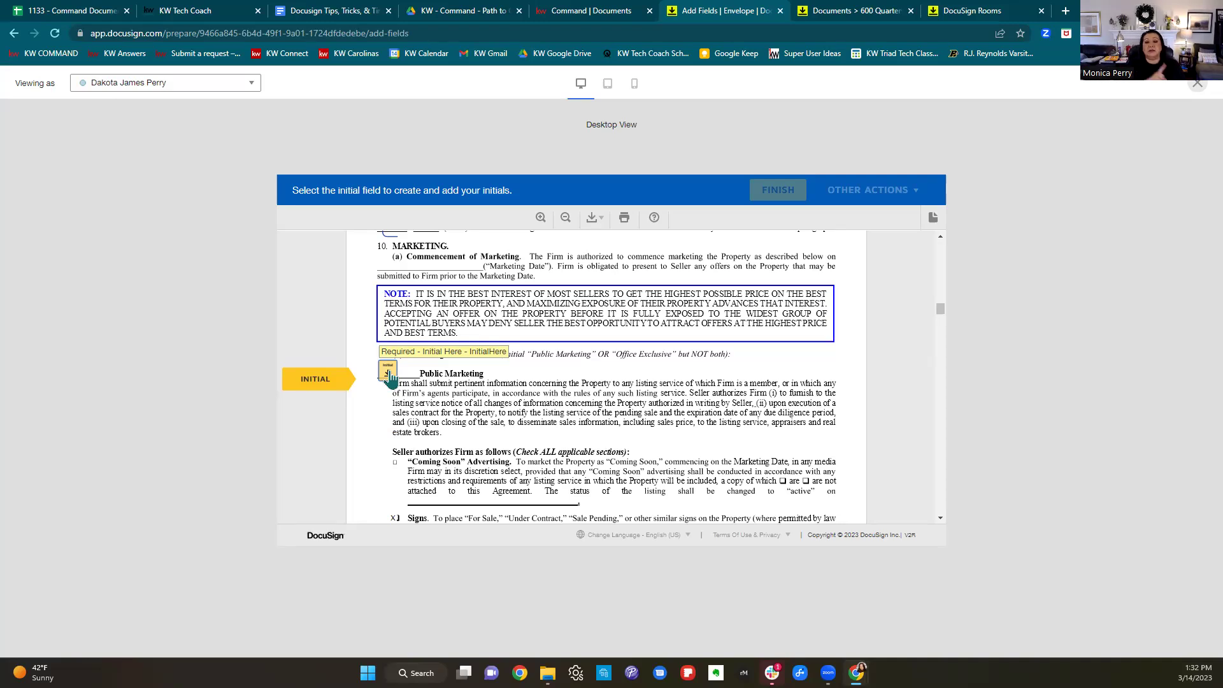
{"action": "left_click", "coordinate": [388, 372]}
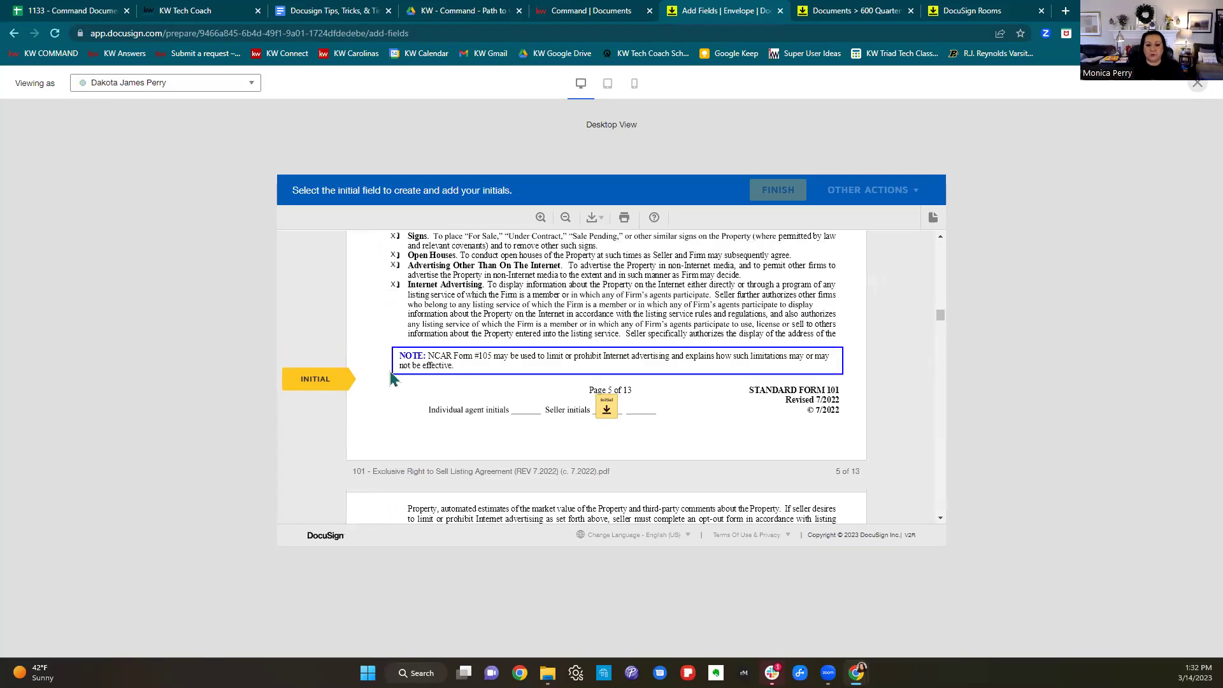
{"action": "left_click", "coordinate": [608, 378]}
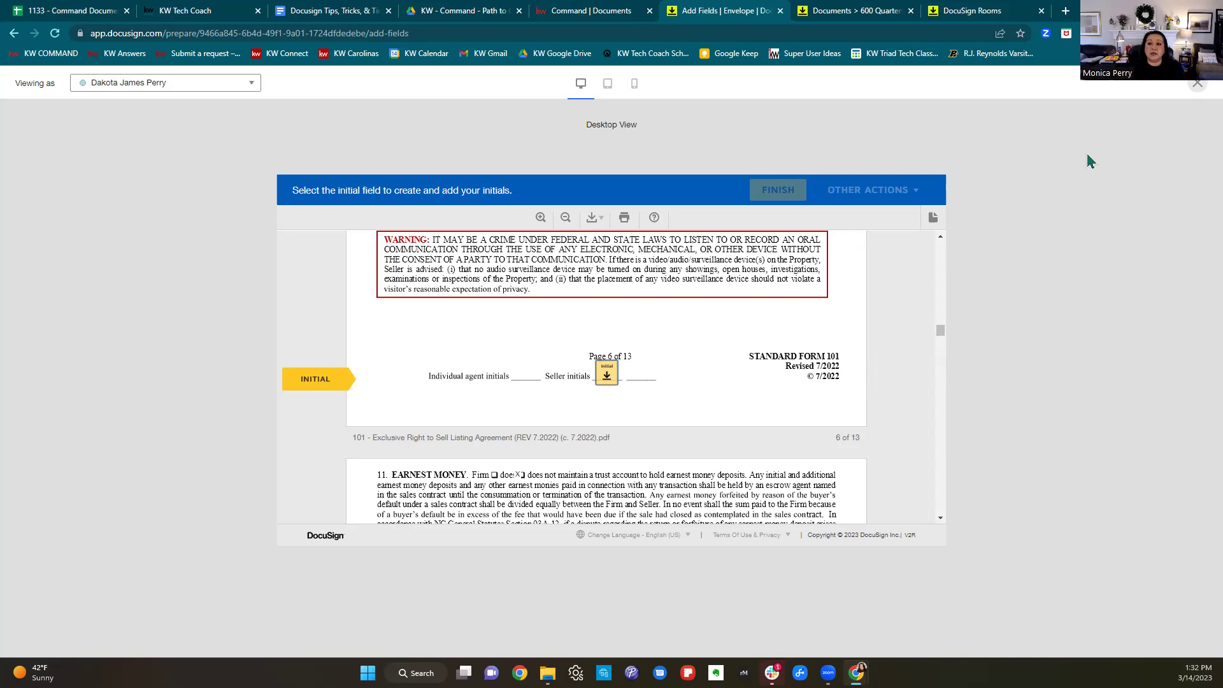
Close the preview and delete the seller initial field beside Office Exclusive.
{"action": "left_click", "coordinate": [1197, 83]}
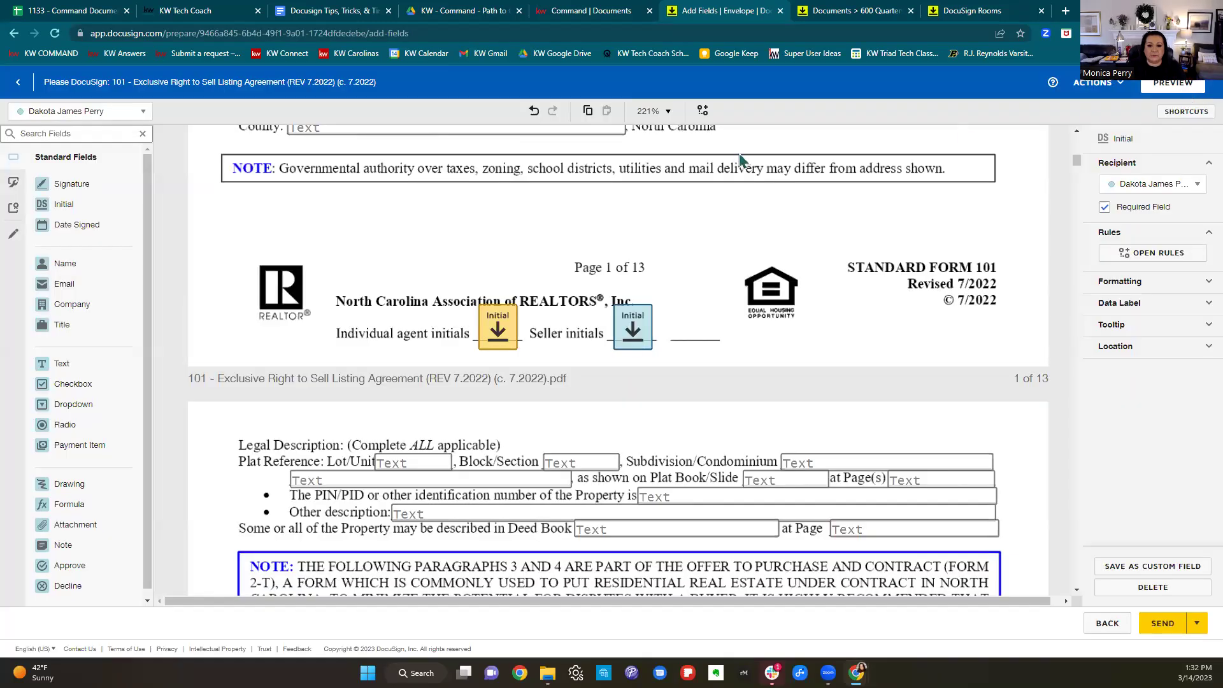
{"action": "scroll", "coordinate": [799, 315], "scroll_direction": "down", "scroll_amount": 20}
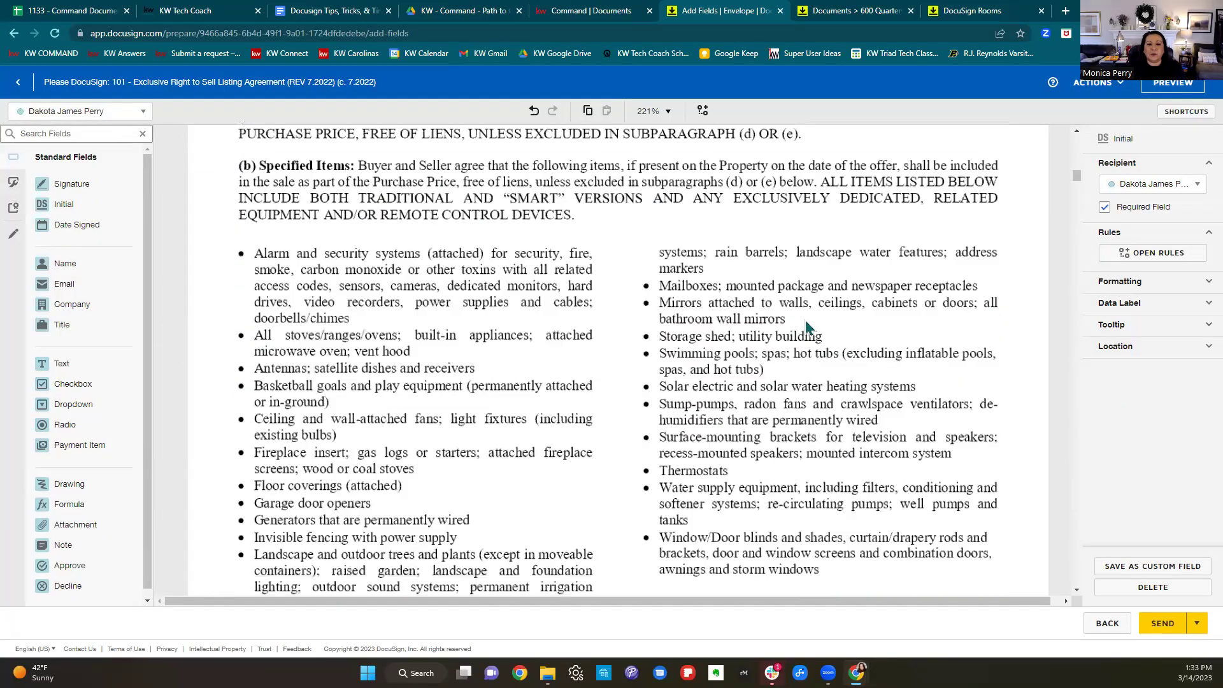
{"action": "scroll", "coordinate": [807, 326], "scroll_direction": "down", "scroll_amount": 20}
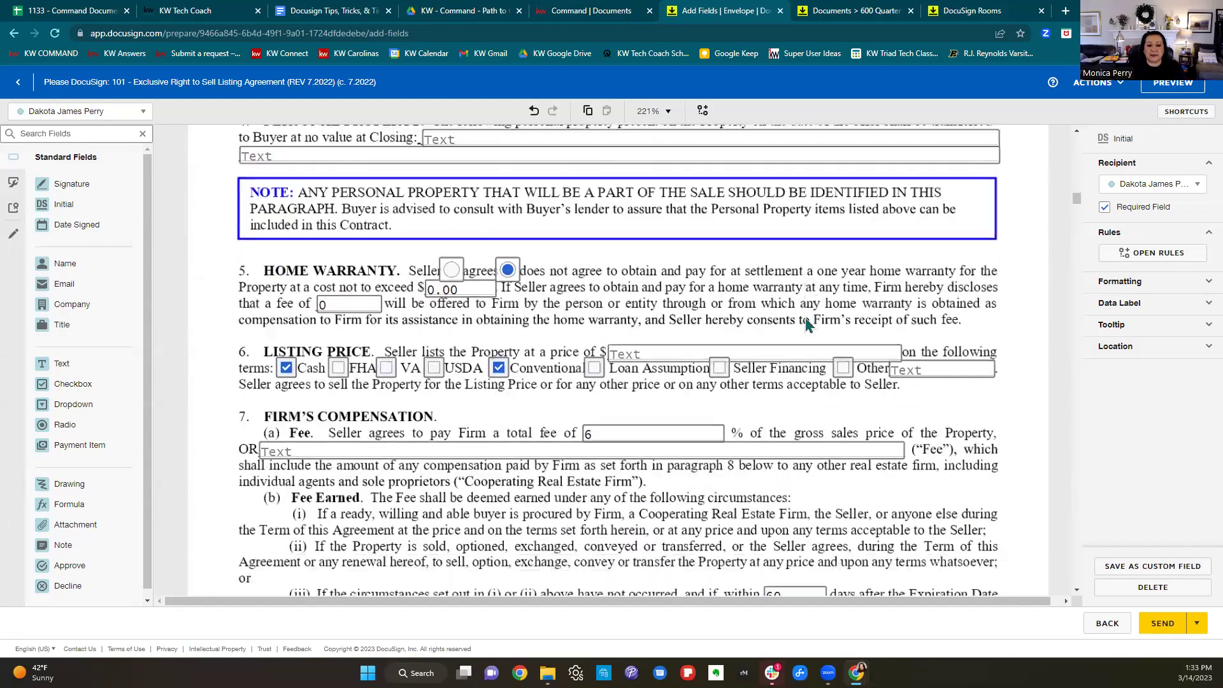
{"action": "scroll", "coordinate": [807, 325], "scroll_direction": "down", "scroll_amount": 20}
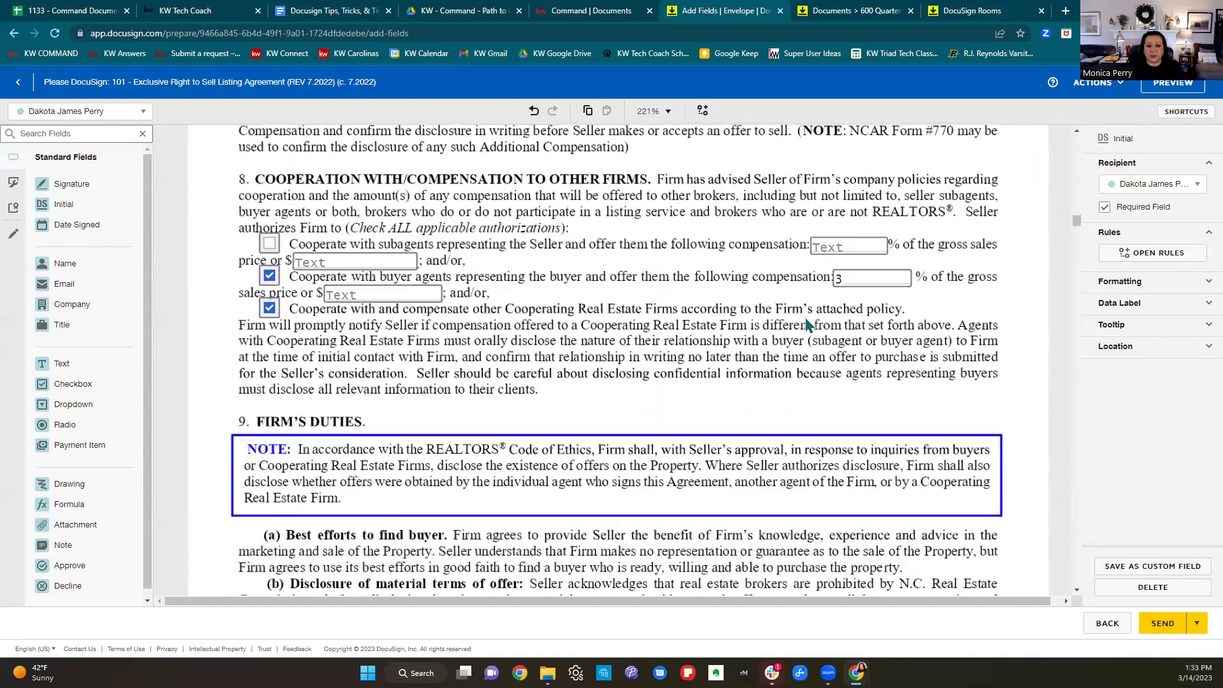
{"action": "scroll", "coordinate": [807, 325], "scroll_direction": "down", "scroll_amount": 15}
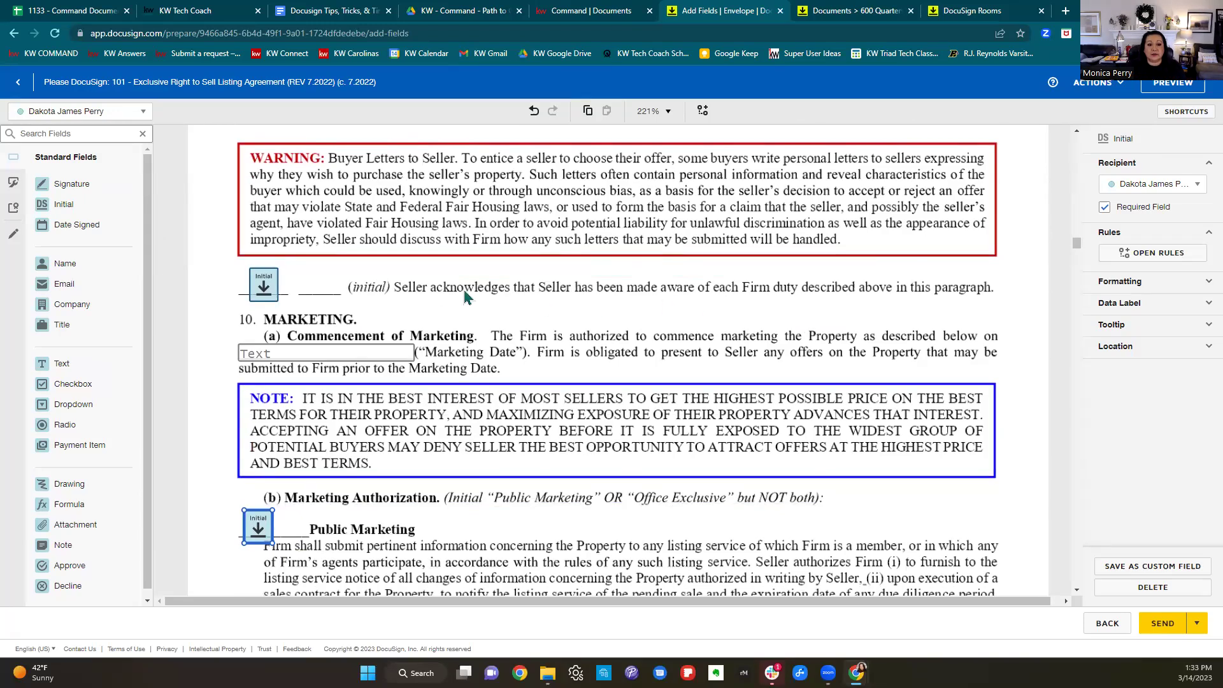
{"action": "scroll", "coordinate": [357, 322], "scroll_direction": "down", "scroll_amount": 4}
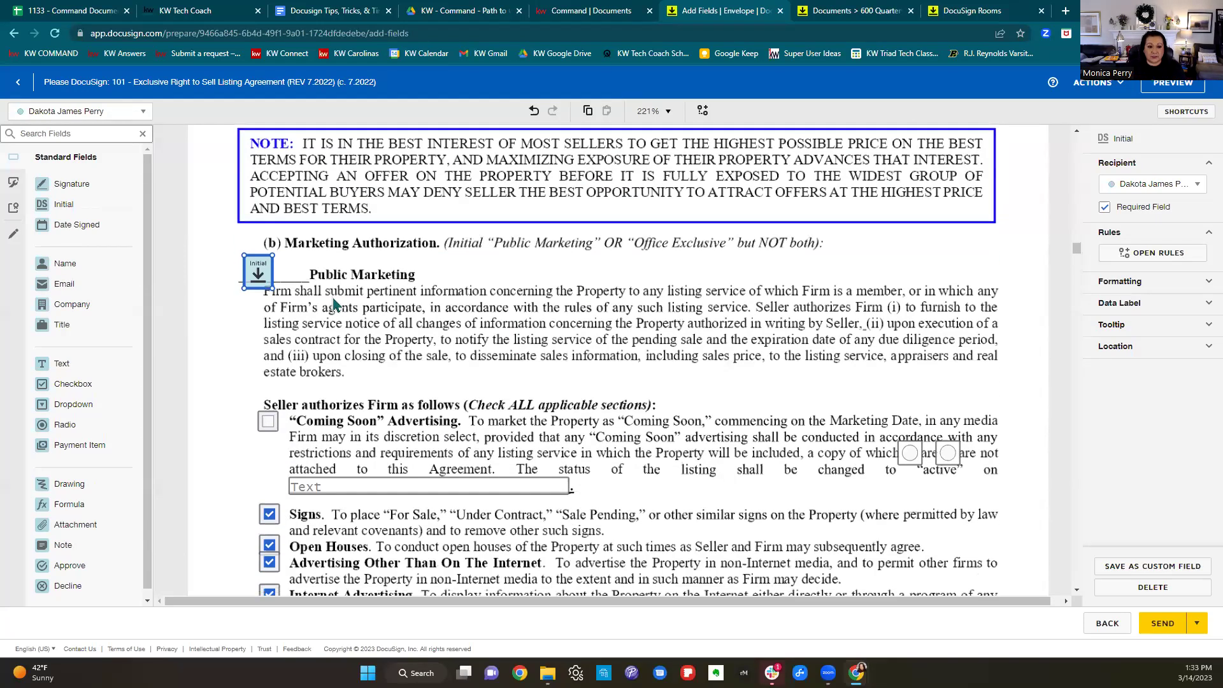
{"action": "scroll", "coordinate": [334, 305], "scroll_direction": "down", "scroll_amount": 12}
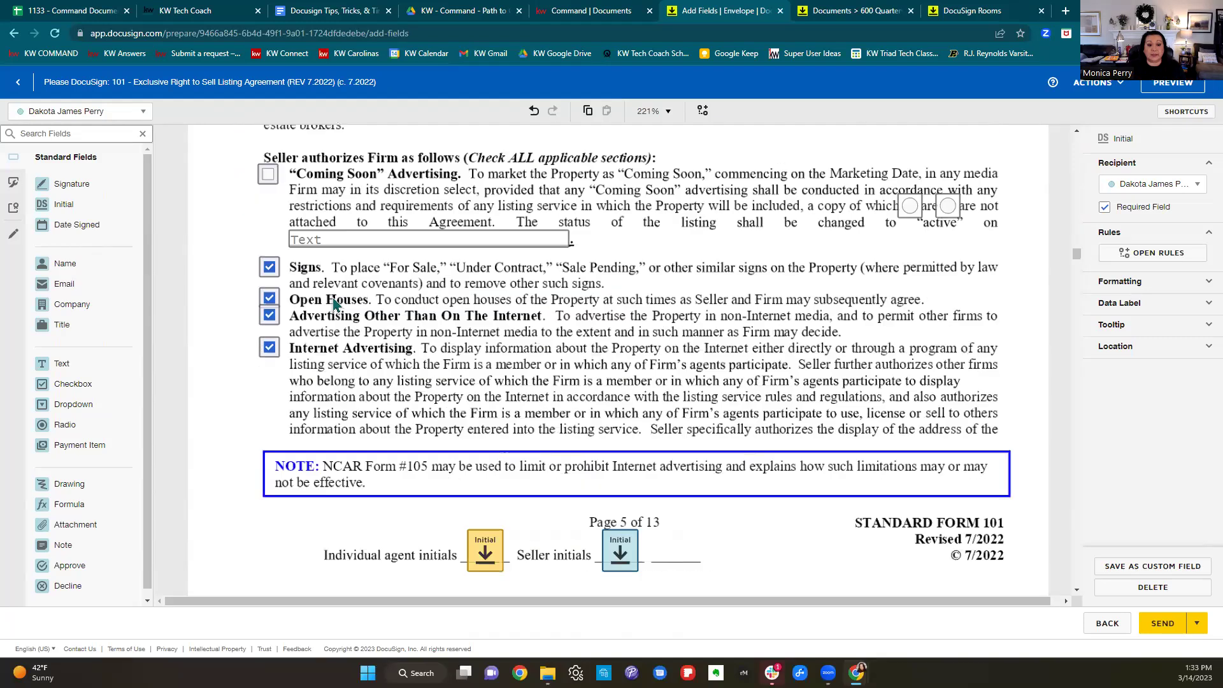
{"action": "left_click", "coordinate": [266, 312]}
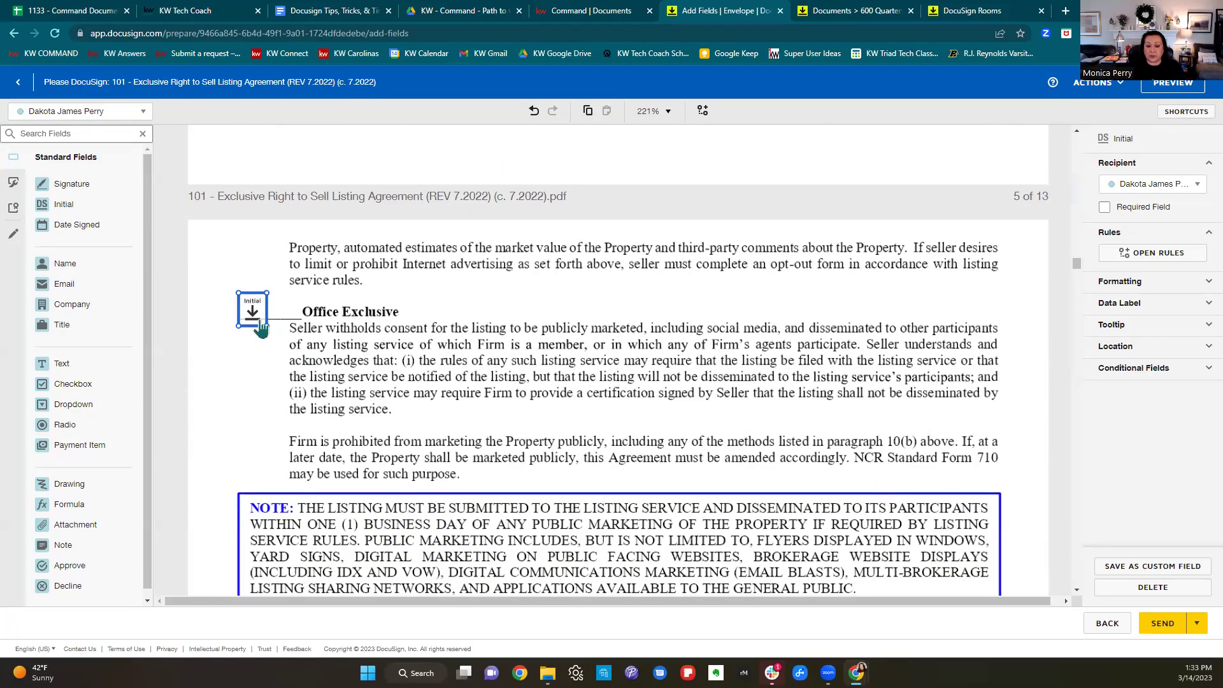
{"action": "key", "text": "Delete"}
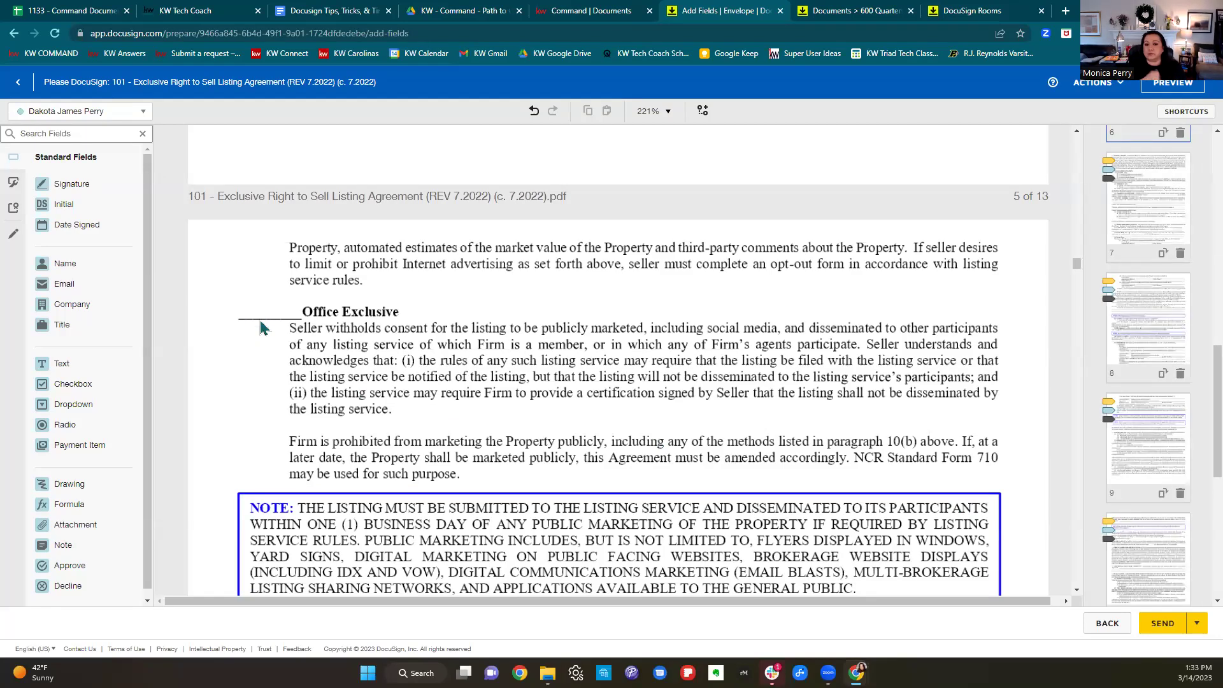
Scroll down the agreement to the section 17(e) Dual Agency initial fields.
{"action": "scroll", "coordinate": [496, 386], "scroll_direction": "down", "scroll_amount": 3}
{"action": "scroll", "coordinate": [496, 386], "scroll_direction": "down", "scroll_amount": 15}
{"action": "scroll", "coordinate": [516, 393], "scroll_direction": "down", "scroll_amount": 20}
{"action": "scroll", "coordinate": [516, 393], "scroll_direction": "down", "scroll_amount": 20}
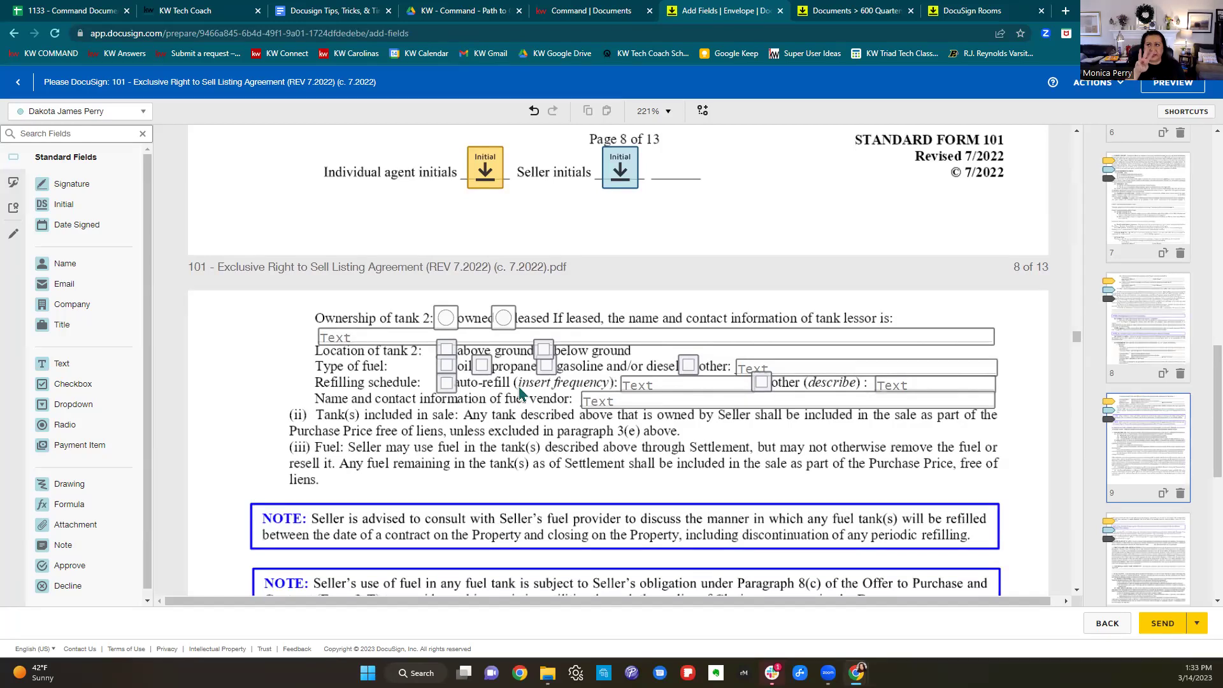
{"action": "scroll", "coordinate": [749, 411], "scroll_direction": "down", "scroll_amount": 15}
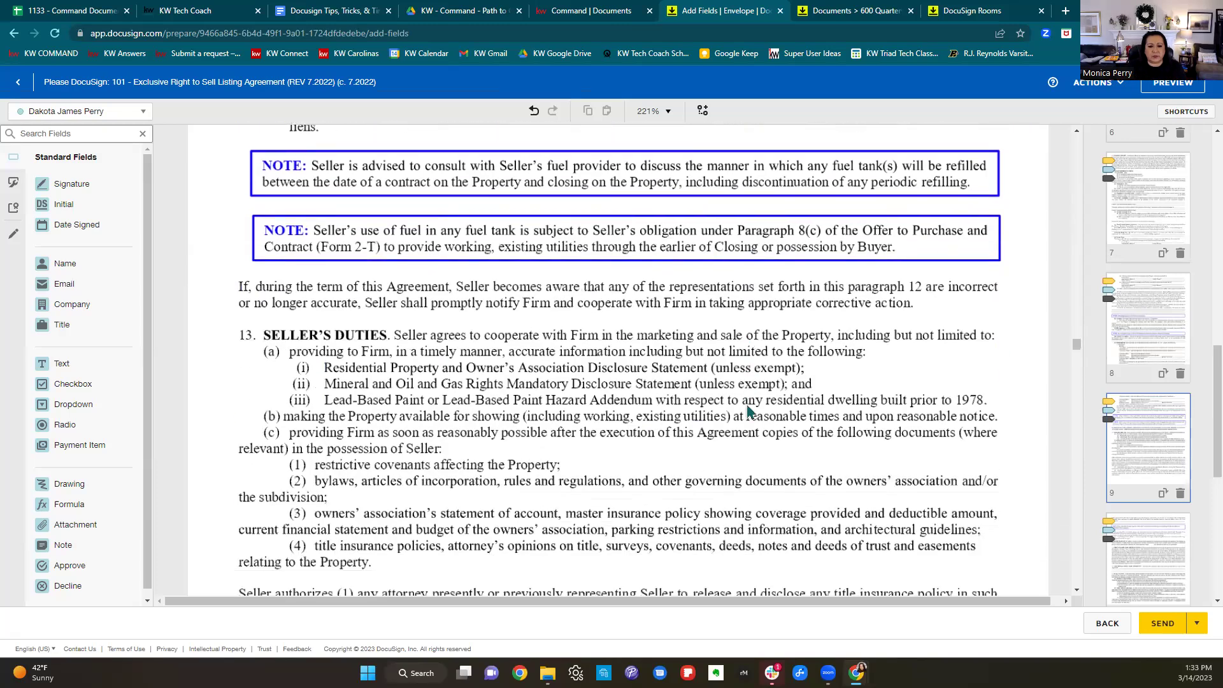
{"action": "scroll", "coordinate": [749, 411], "scroll_direction": "down", "scroll_amount": 15}
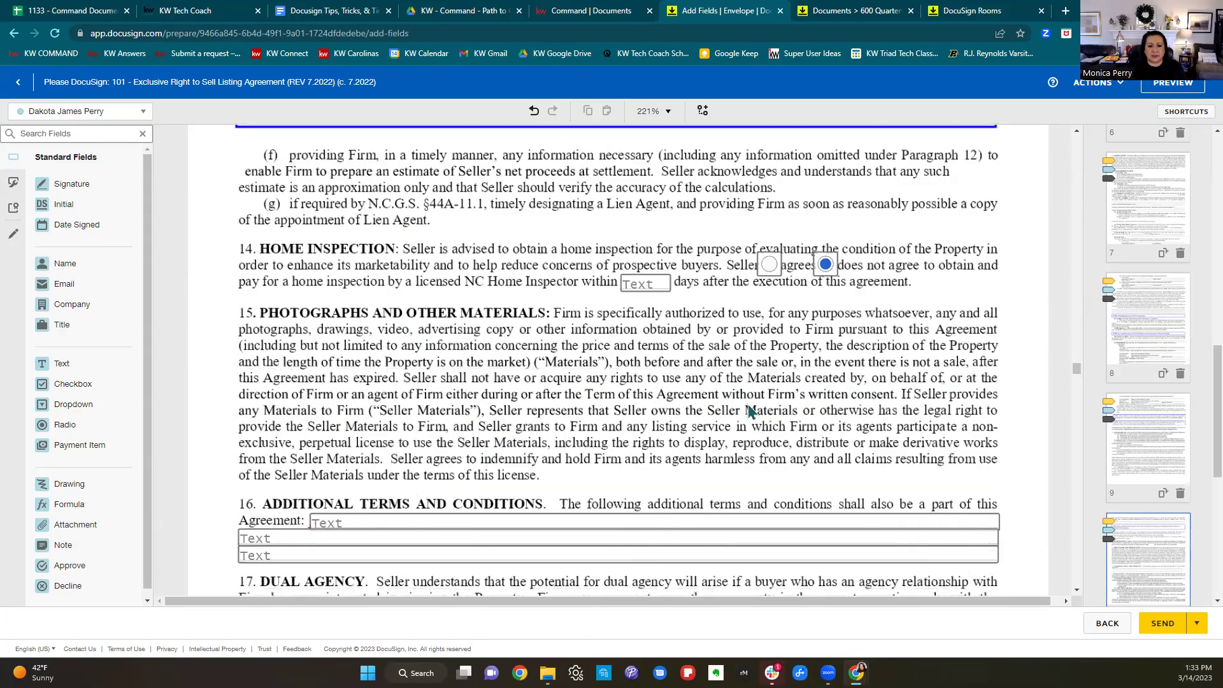
{"action": "scroll", "coordinate": [749, 411], "scroll_direction": "down", "scroll_amount": 10}
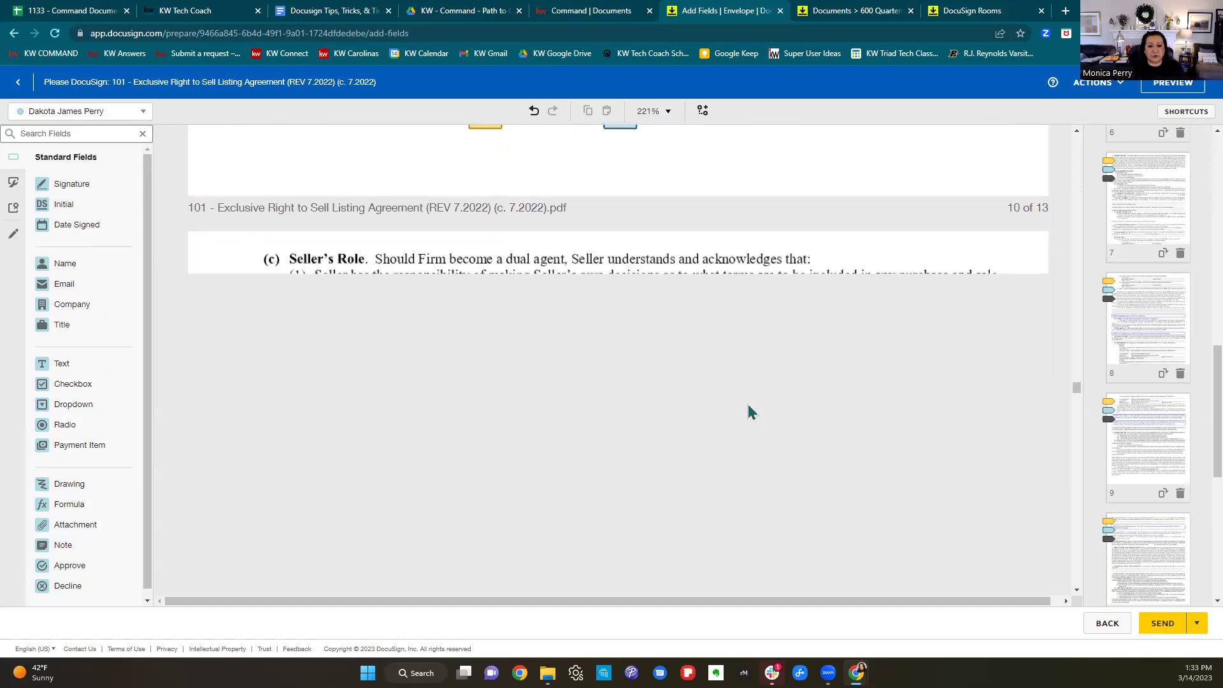
{"action": "scroll", "coordinate": [749, 411], "scroll_direction": "down", "scroll_amount": 10}
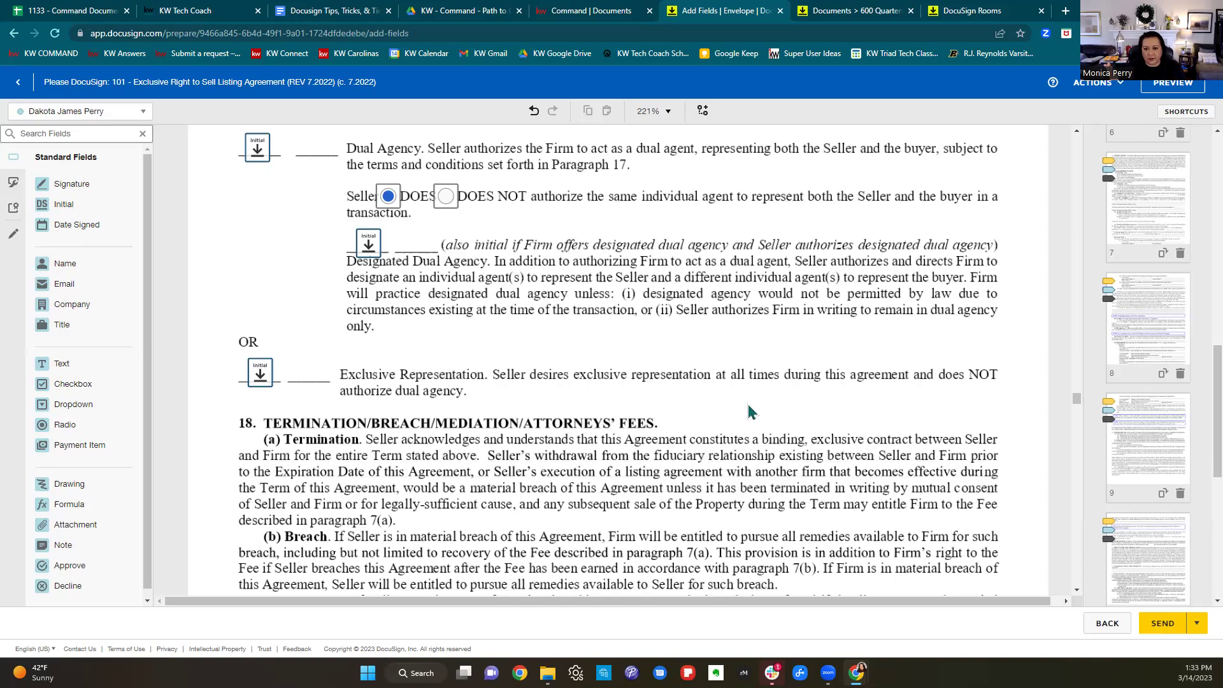
{"action": "scroll", "coordinate": [749, 408], "scroll_direction": "up", "scroll_amount": 2}
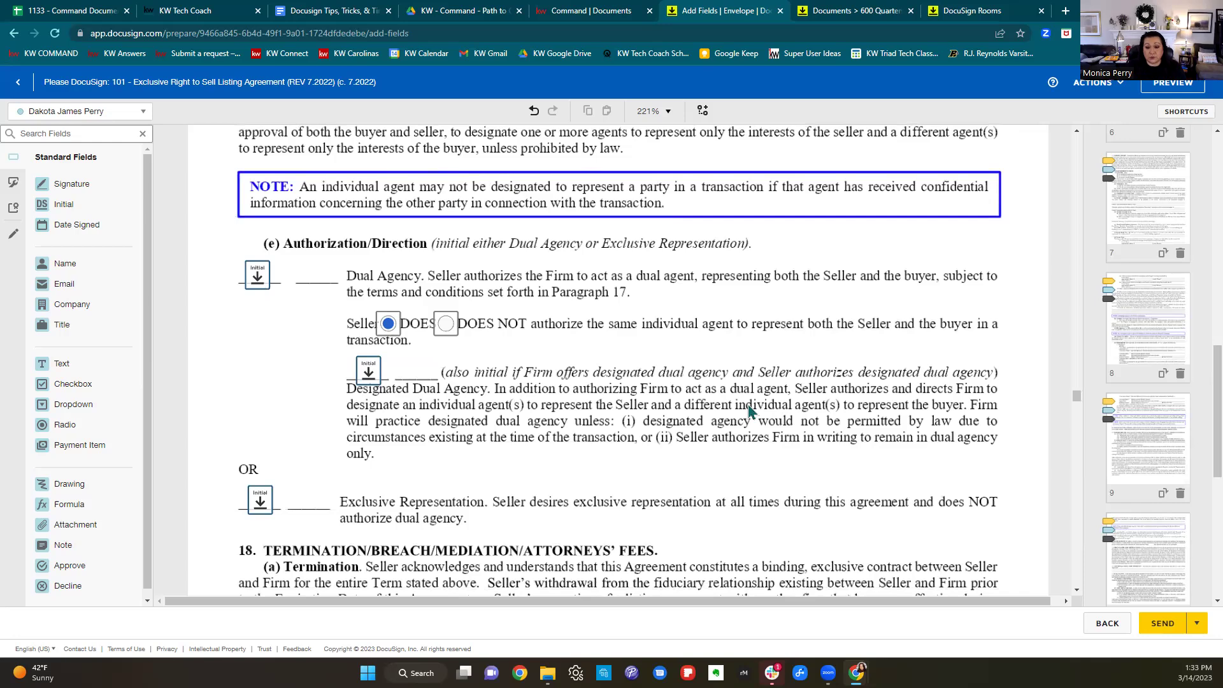
Require the Dual Agency initial; delete the Designated Dual Agency and Exclusive Representation initials.
{"action": "left_click", "coordinate": [257, 281]}
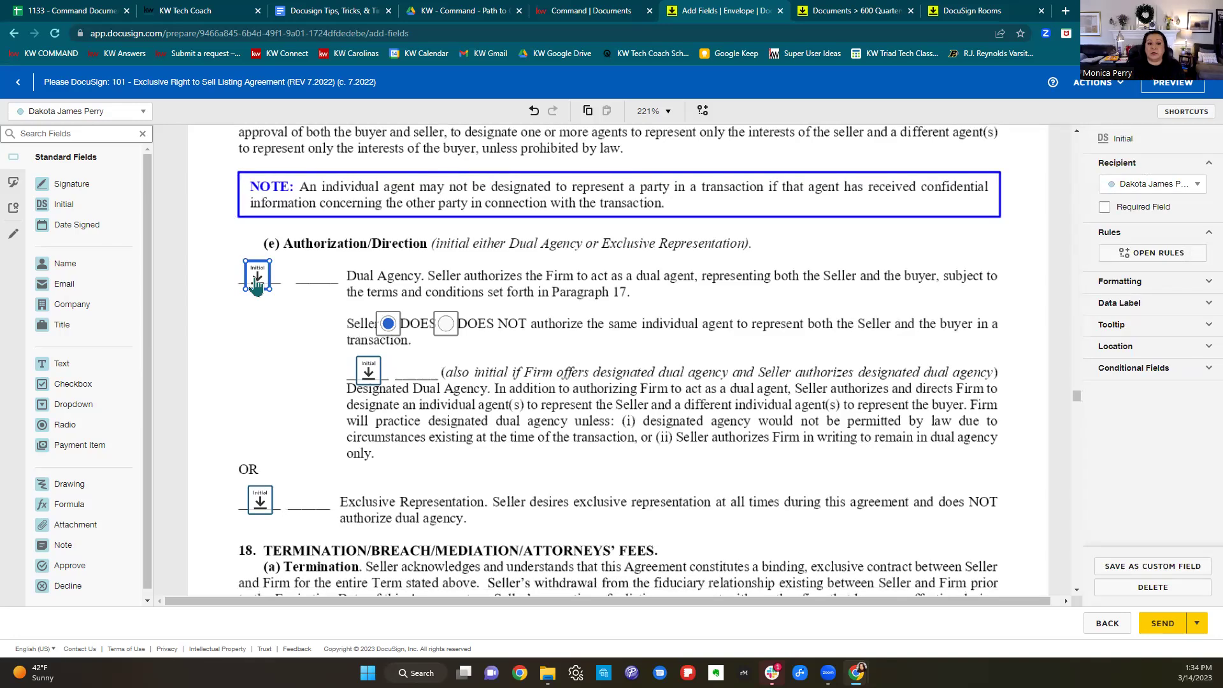
{"action": "left_click", "coordinate": [1111, 212]}
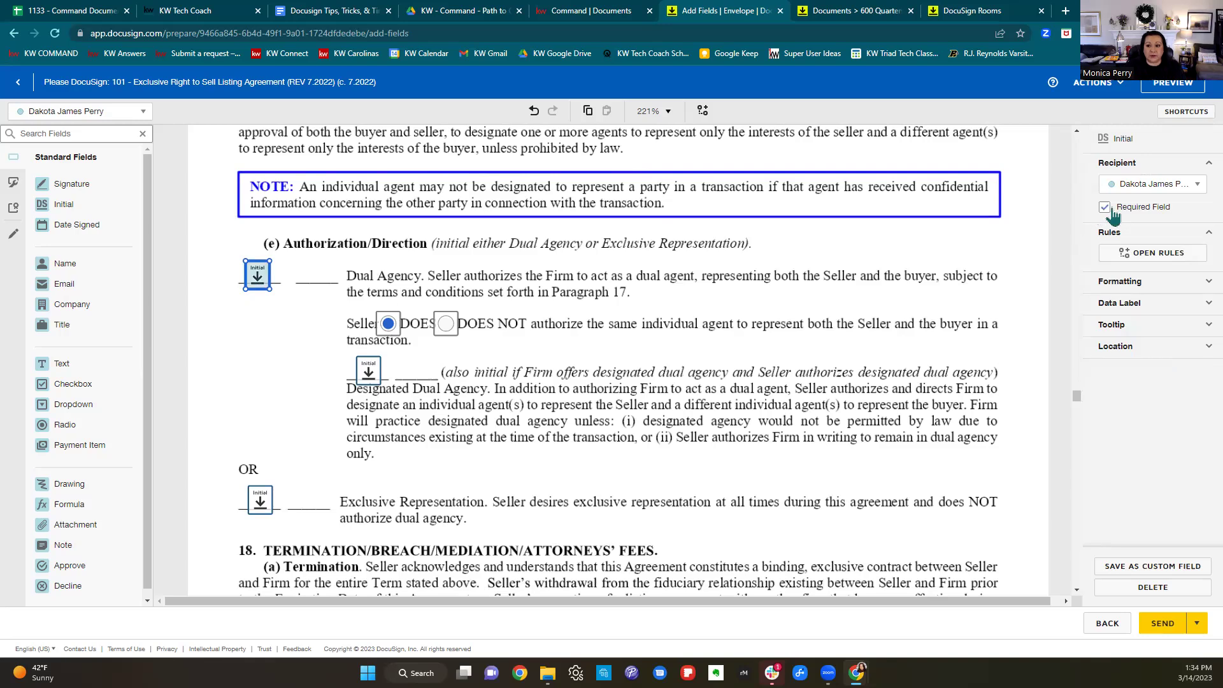
{"action": "left_click", "coordinate": [369, 376]}
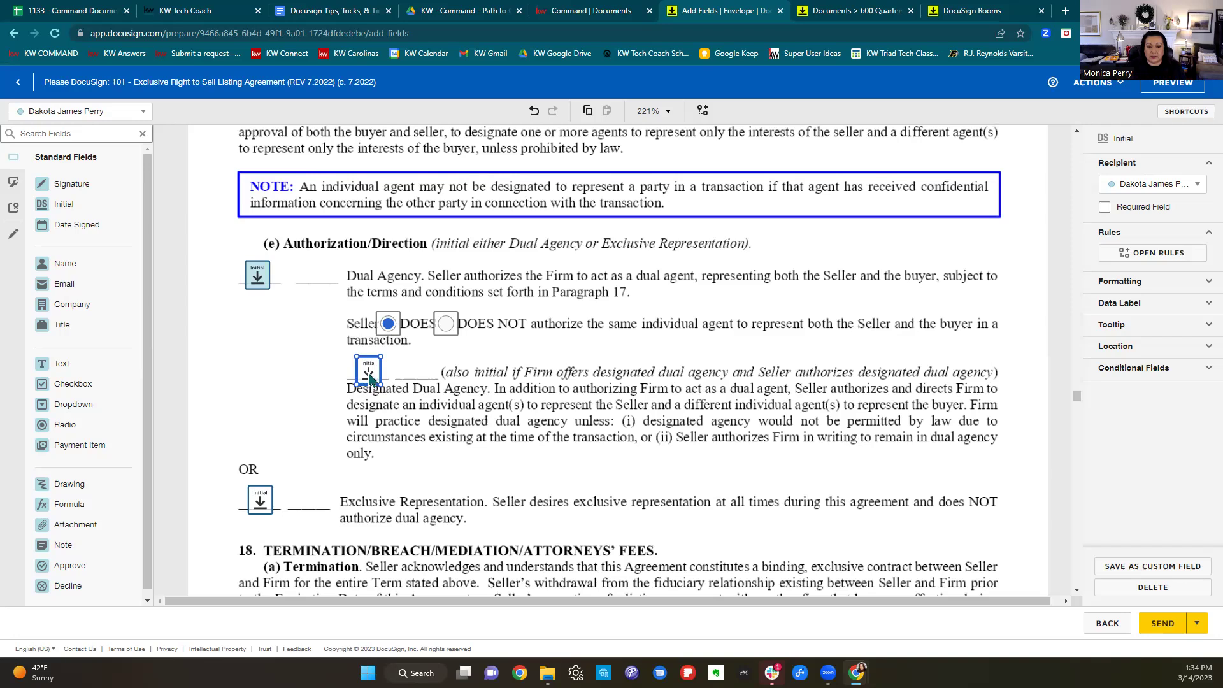
{"action": "key", "text": "Delete"}
{"action": "left_click", "coordinate": [260, 508]}
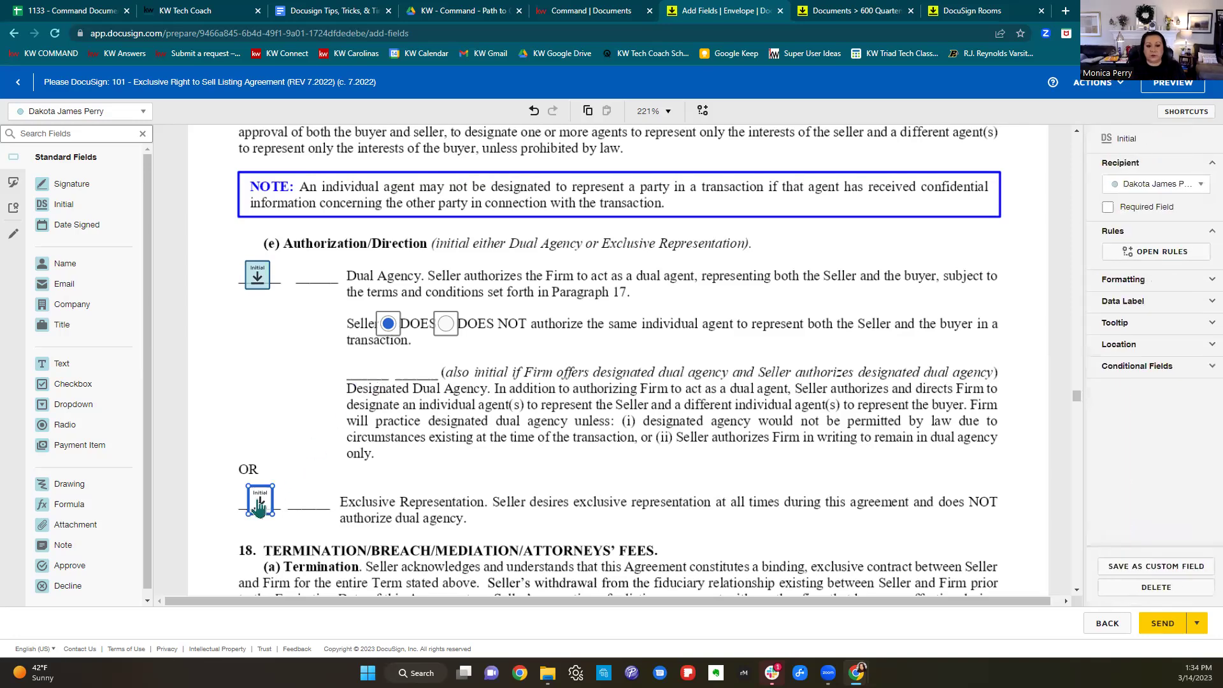
{"action": "key", "text": "Delete"}
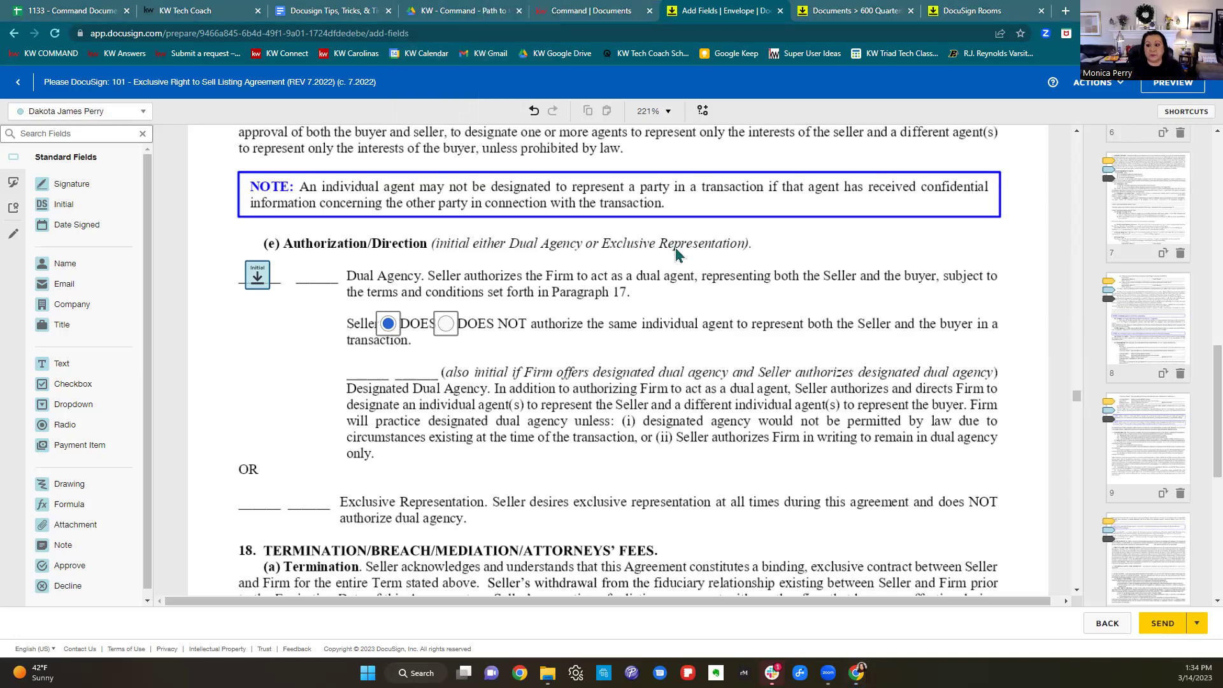
{"action": "scroll", "coordinate": [678, 261], "scroll_direction": "down", "scroll_amount": 8}
{"action": "scroll", "coordinate": [683, 275], "scroll_direction": "down", "scroll_amount": 5}
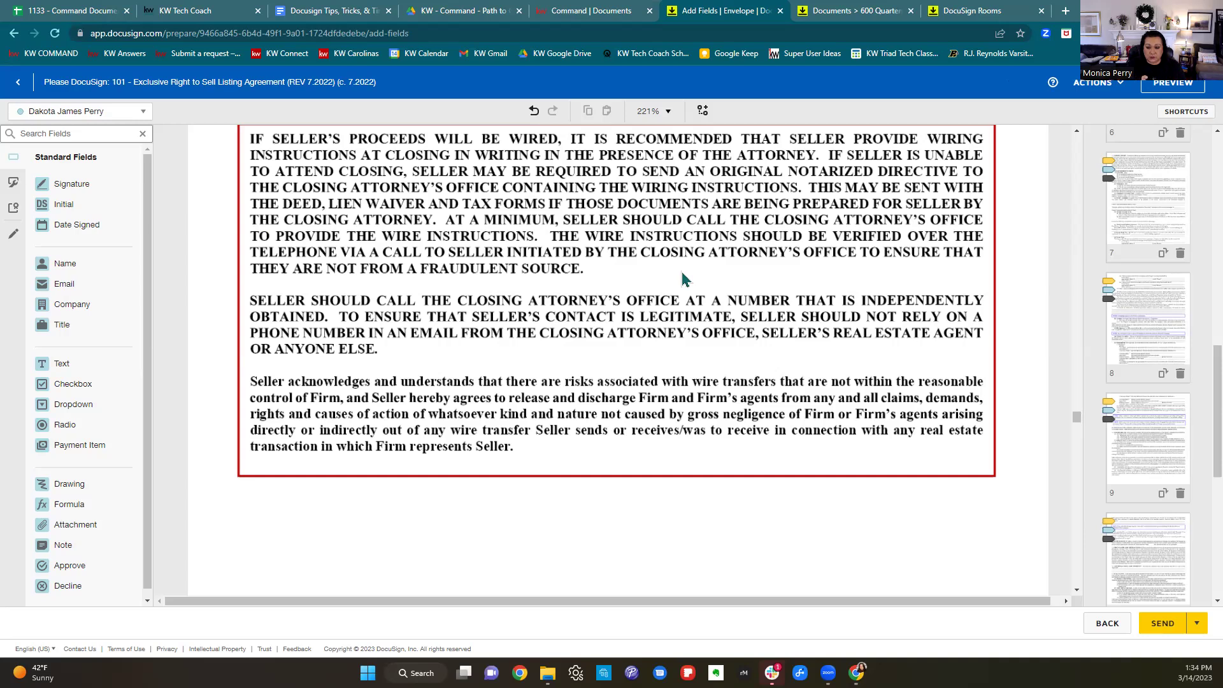
{"action": "scroll", "coordinate": [679, 280], "scroll_direction": "down", "scroll_amount": 10}
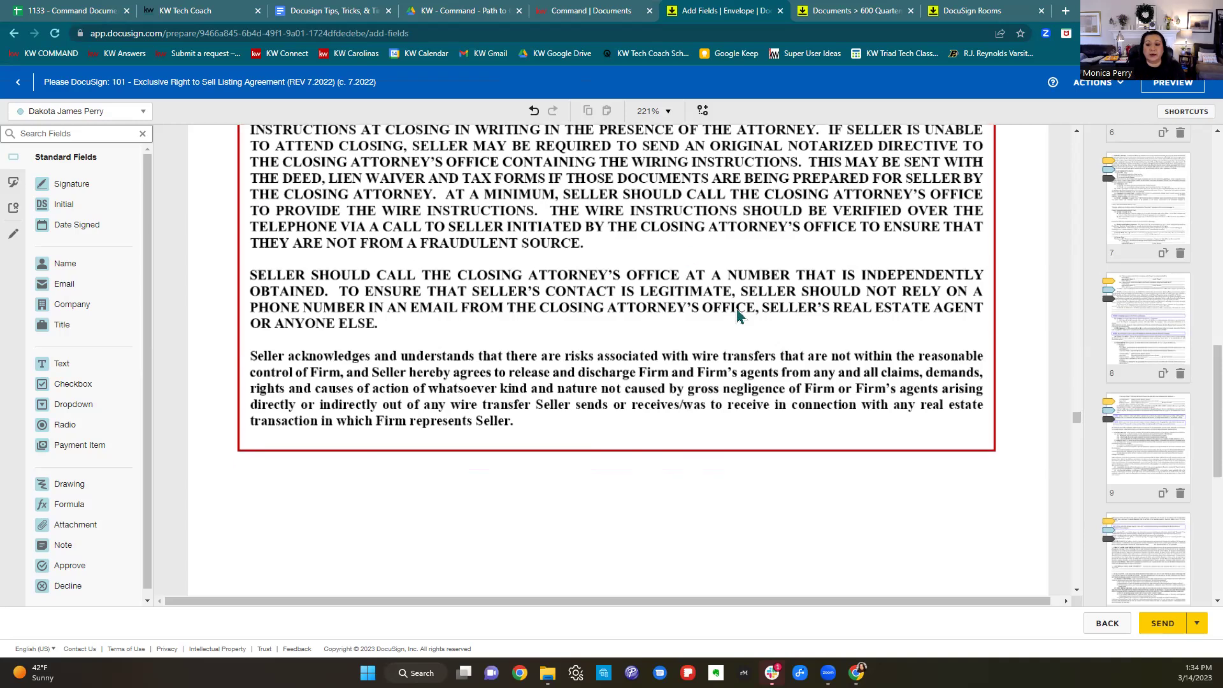
{"action": "scroll", "coordinate": [751, 320], "scroll_direction": "down", "scroll_amount": 5}
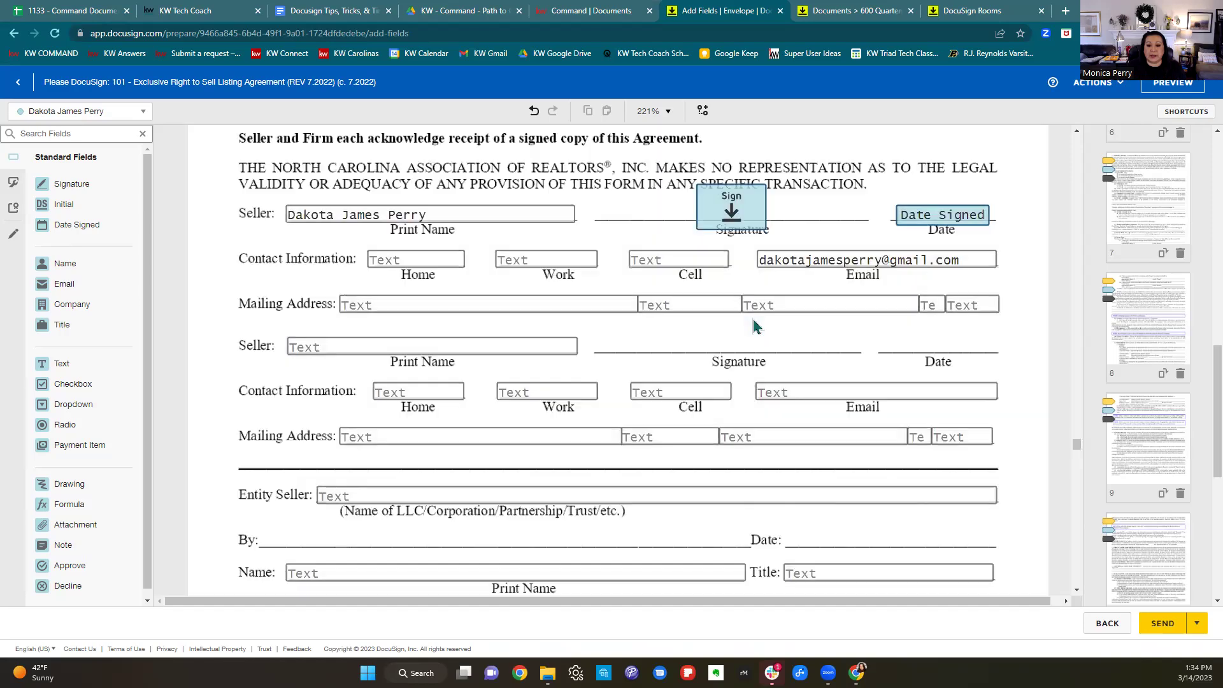
{"action": "scroll", "coordinate": [756, 327], "scroll_direction": "down", "scroll_amount": 10}
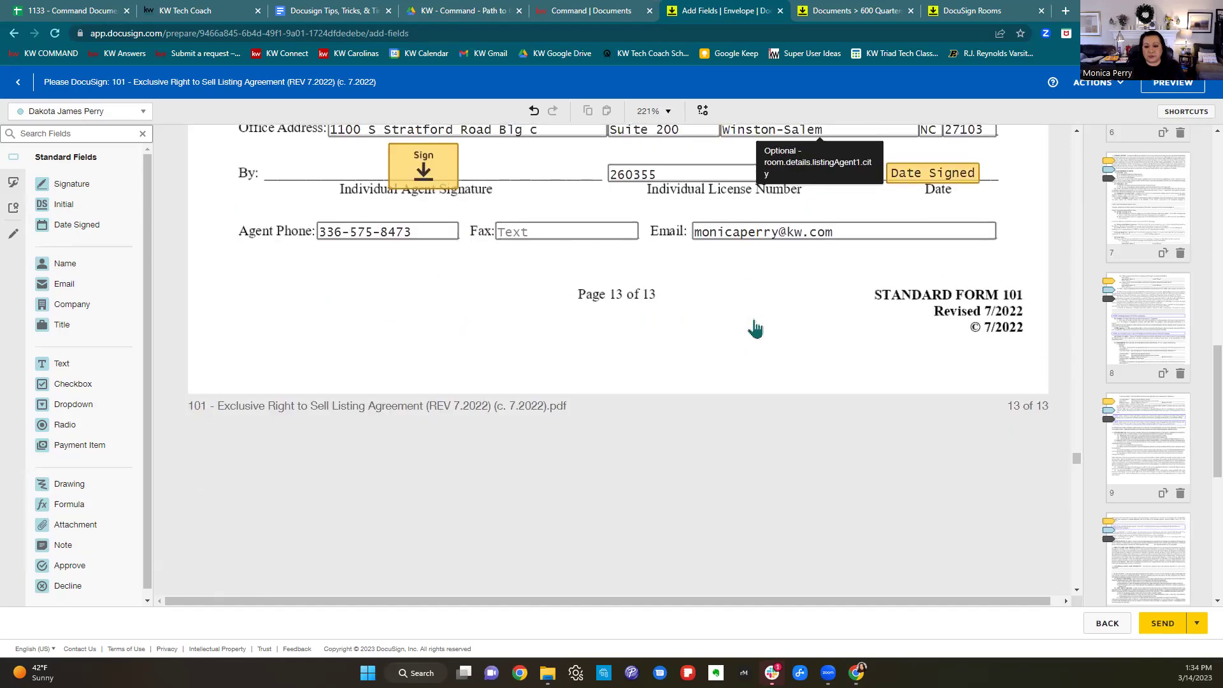
{"action": "scroll", "coordinate": [755, 329], "scroll_direction": "down", "scroll_amount": 10}
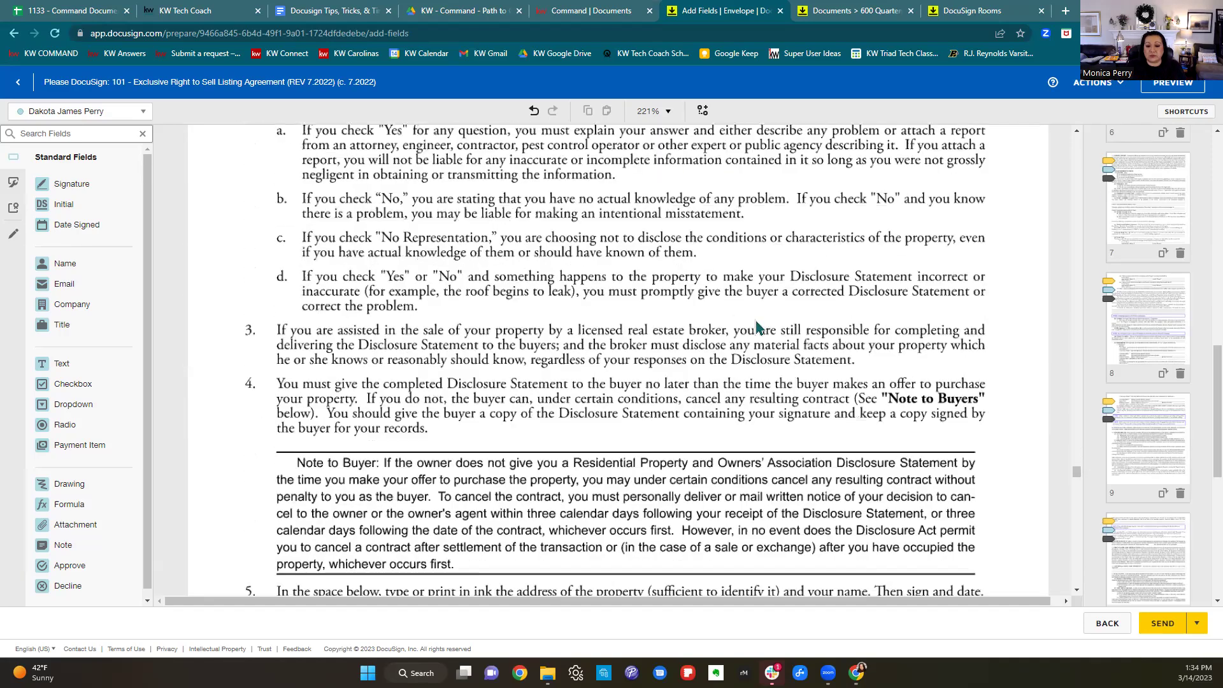
{"action": "scroll", "coordinate": [756, 327], "scroll_direction": "down", "scroll_amount": 3}
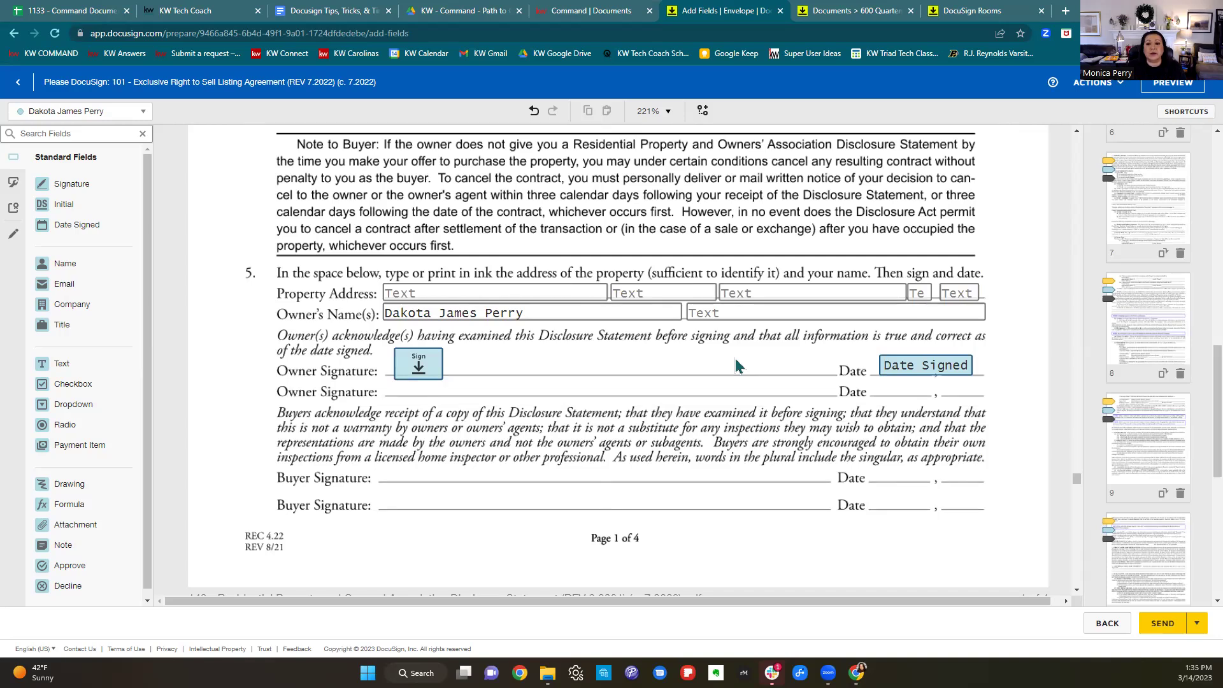
{"action": "scroll", "coordinate": [736, 367], "scroll_direction": "down", "scroll_amount": 6}
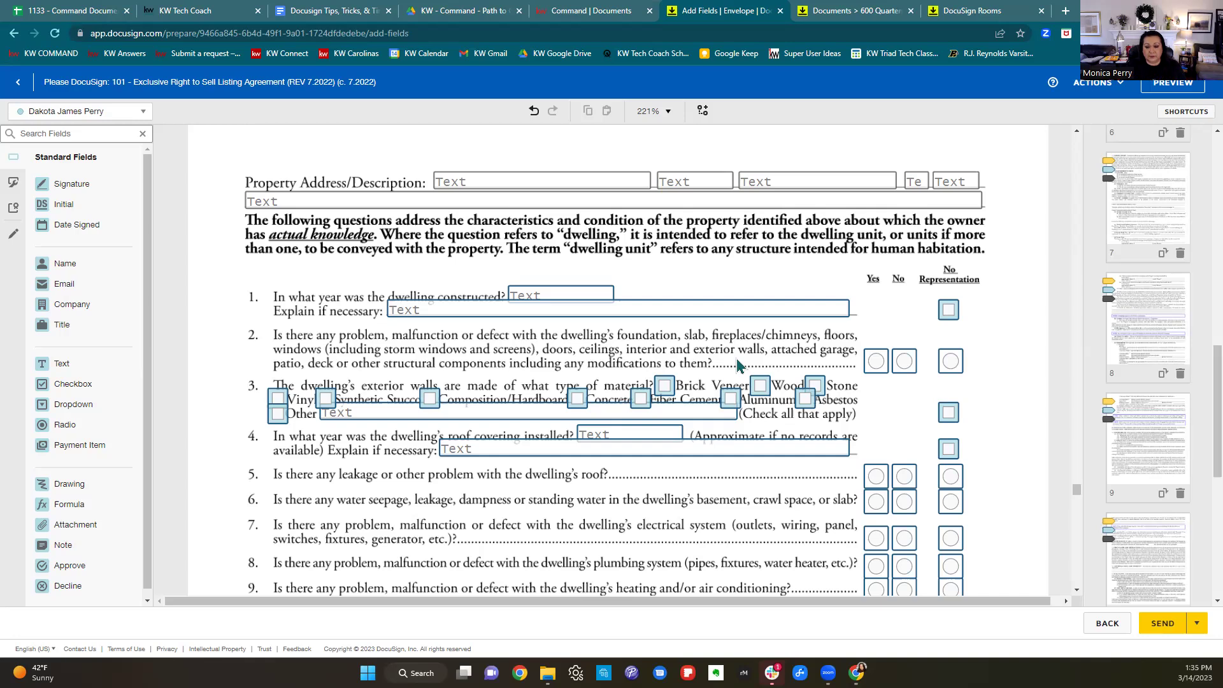
Return to the top of the 140 Disclosure Statement and preview the envelope as the signer.
{"action": "scroll", "coordinate": [840, 316], "scroll_direction": "down", "scroll_amount": 8}
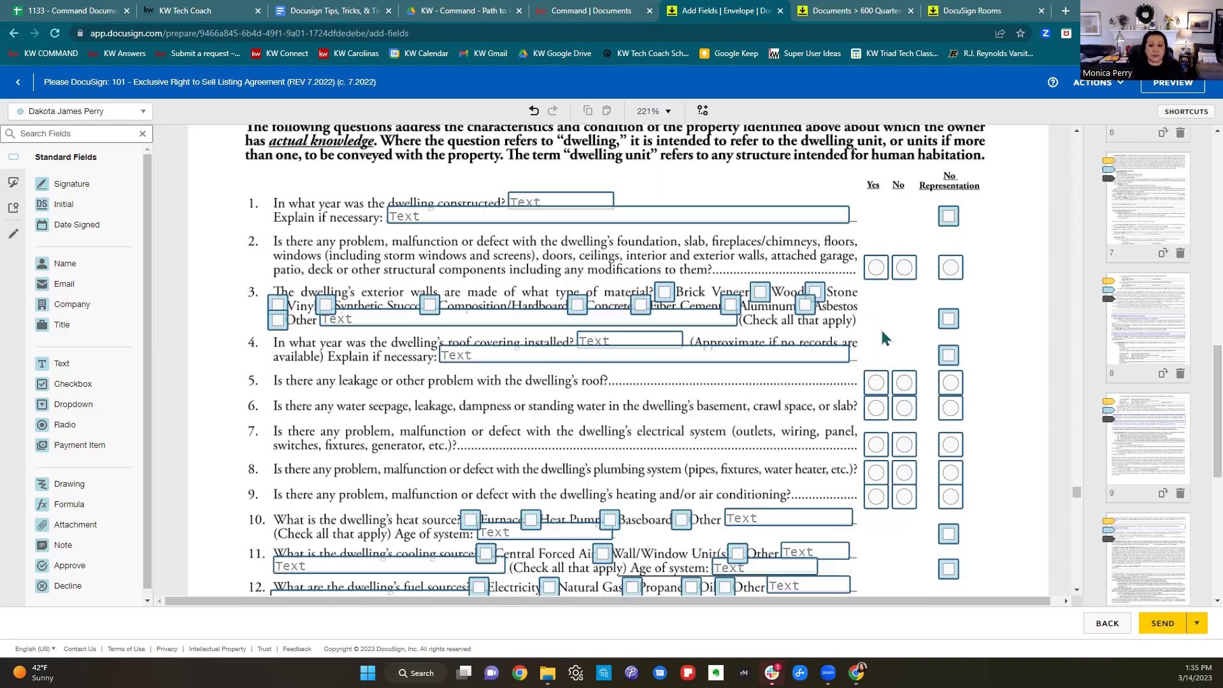
{"action": "scroll", "coordinate": [895, 353], "scroll_direction": "down", "scroll_amount": 4}
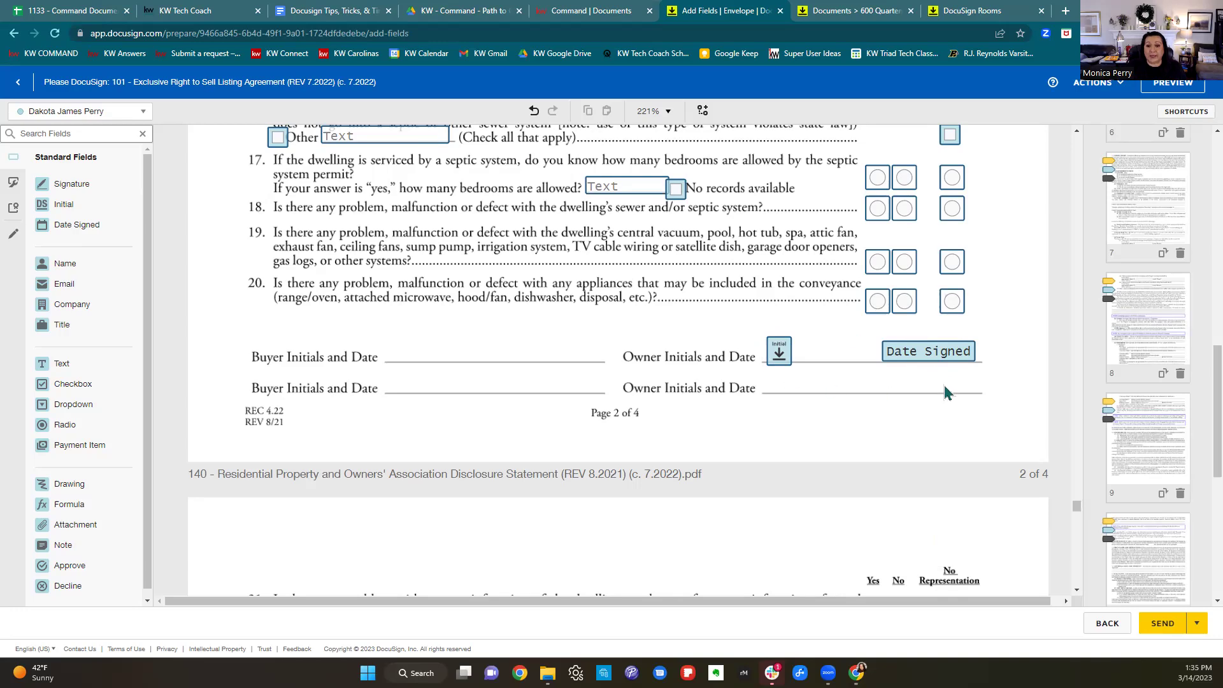
{"action": "scroll", "coordinate": [947, 392], "scroll_direction": "up", "scroll_amount": 15}
{"action": "scroll", "coordinate": [947, 393], "scroll_direction": "up", "scroll_amount": 2}
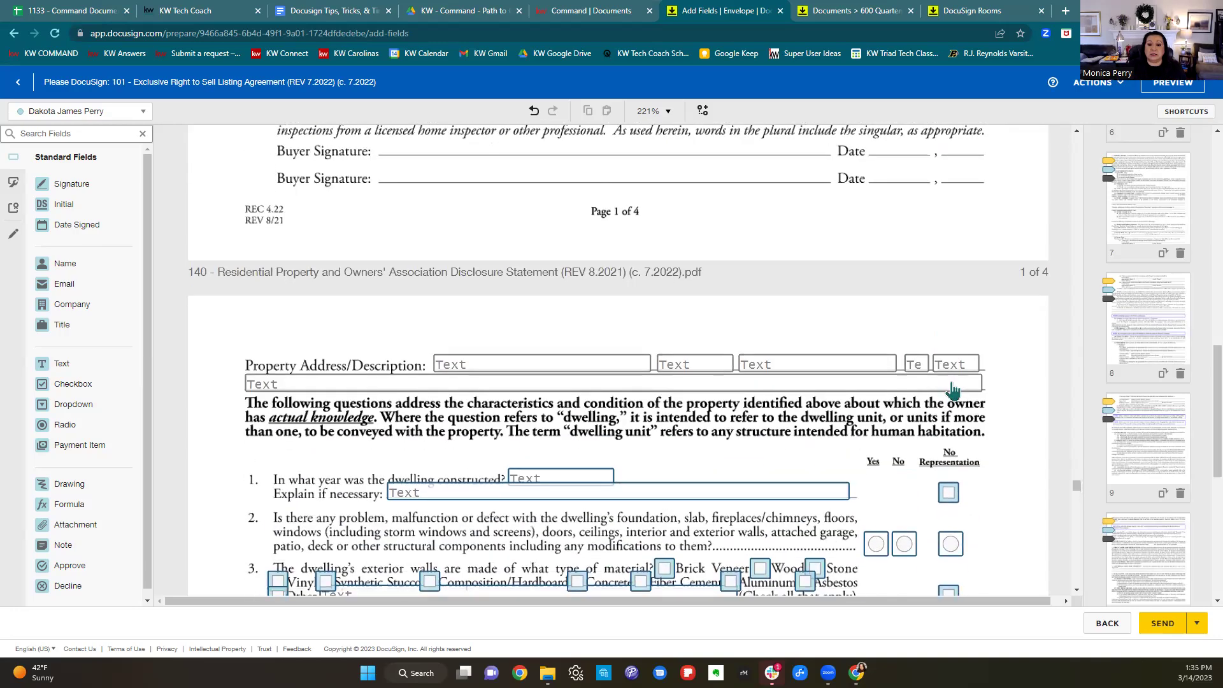
{"action": "scroll", "coordinate": [950, 393], "scroll_direction": "down", "scroll_amount": 2}
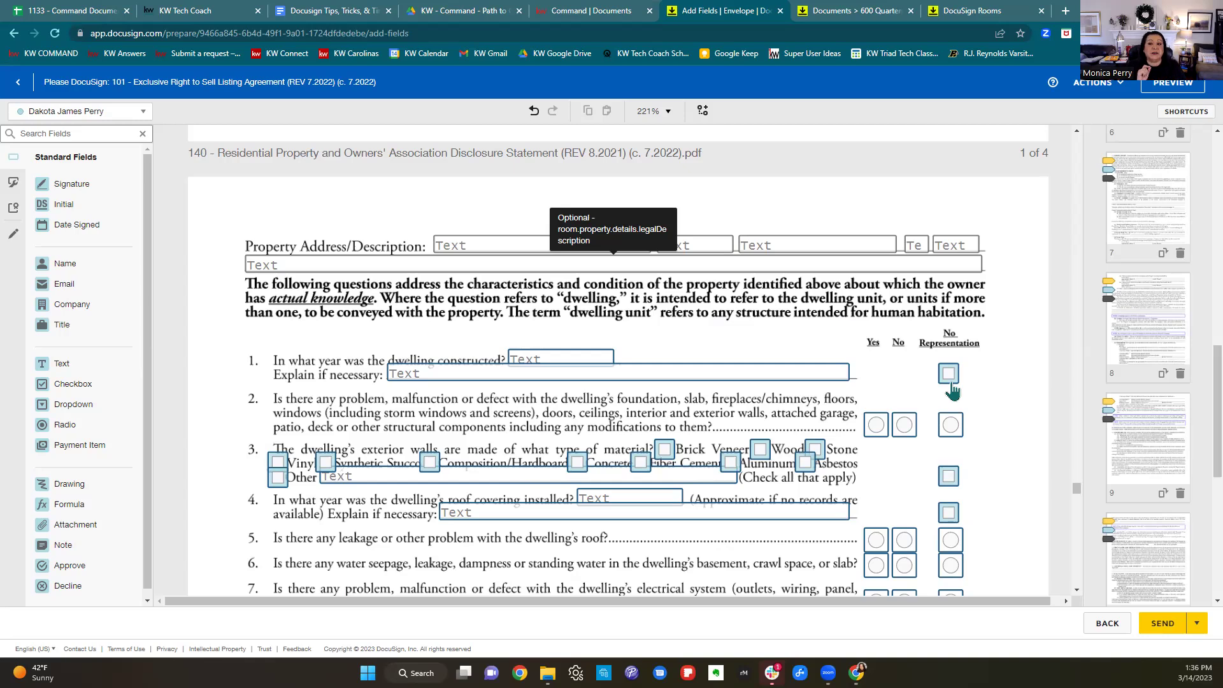
{"action": "left_click", "coordinate": [1174, 88]}
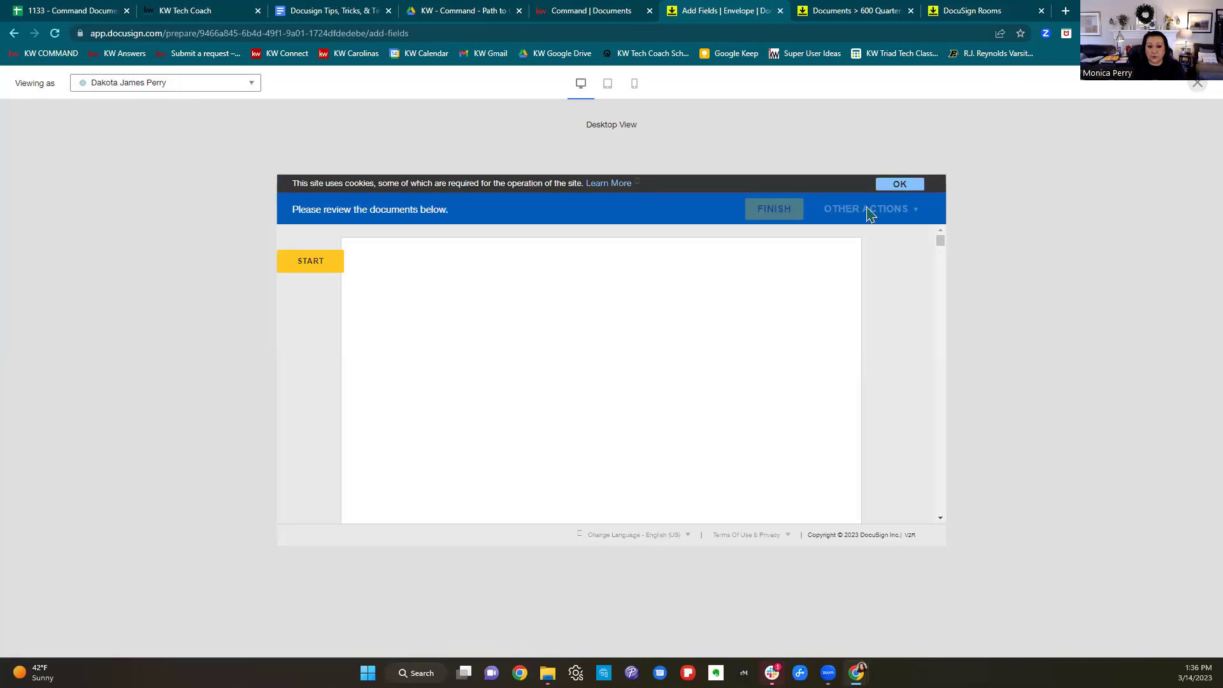
Start the guided signing and initial every required spot on pages 1–12 of the listing agreement.
{"action": "left_click", "coordinate": [317, 268]}
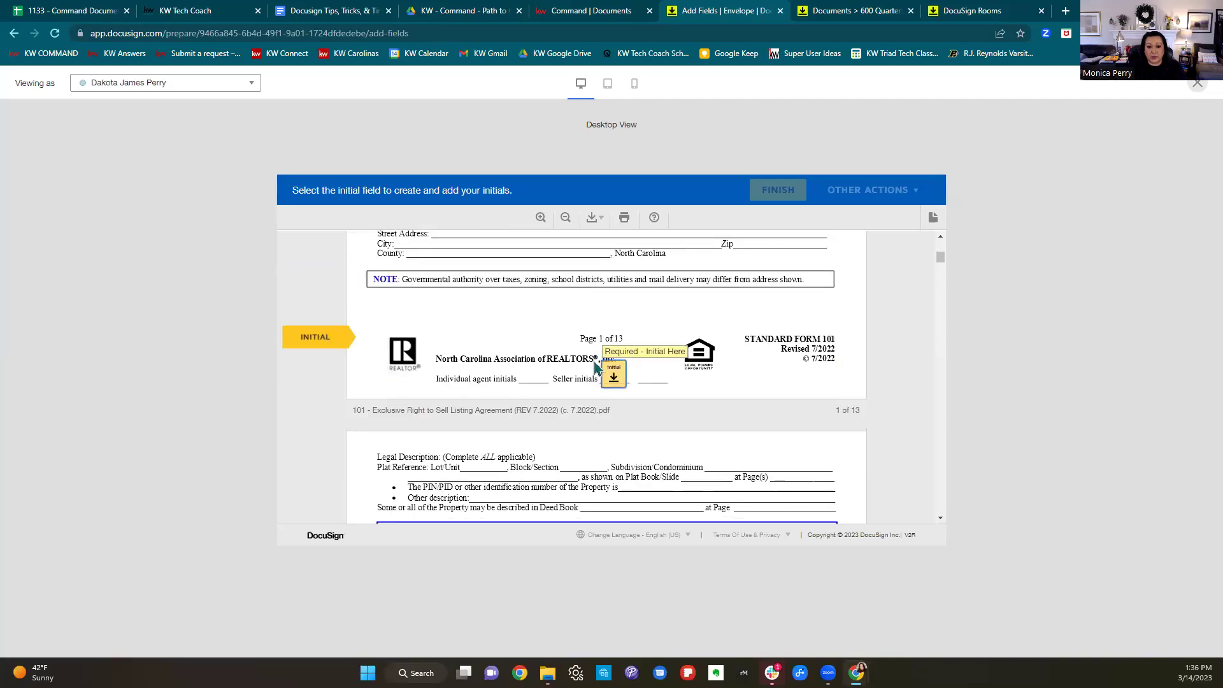
{"action": "left_click", "coordinate": [611, 375]}
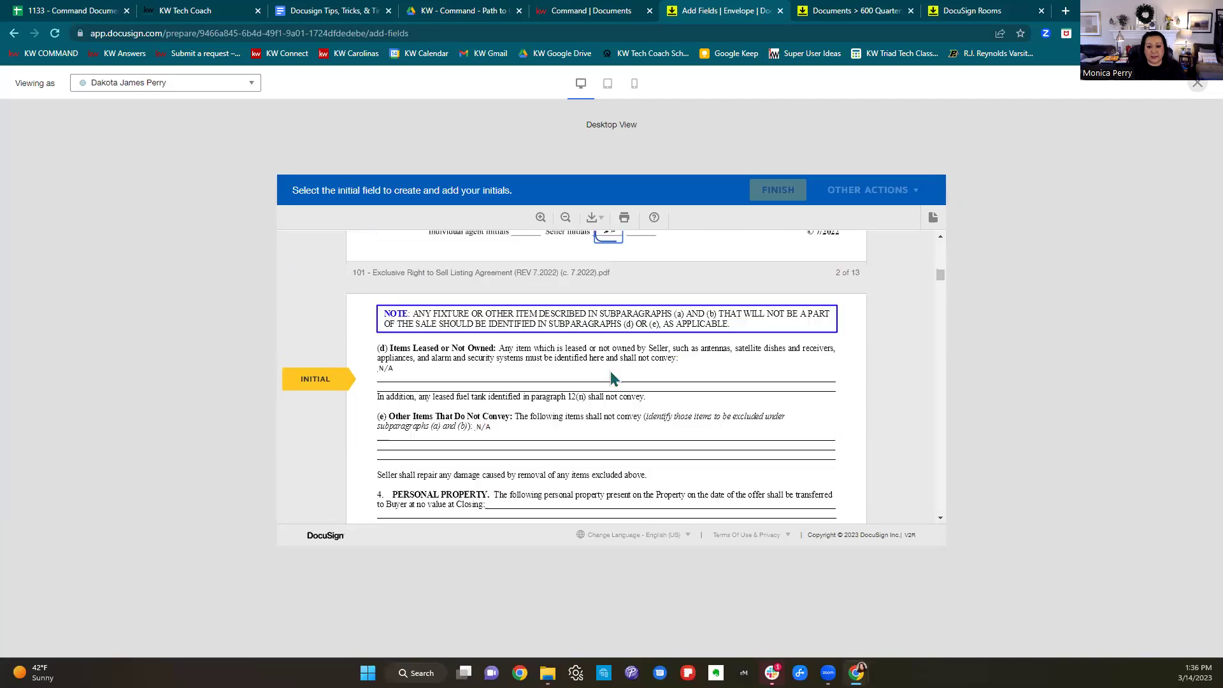
{"action": "left_click", "coordinate": [392, 371]}
{"action": "left_click", "coordinate": [604, 379]}
{"action": "left_click", "coordinate": [602, 382]}
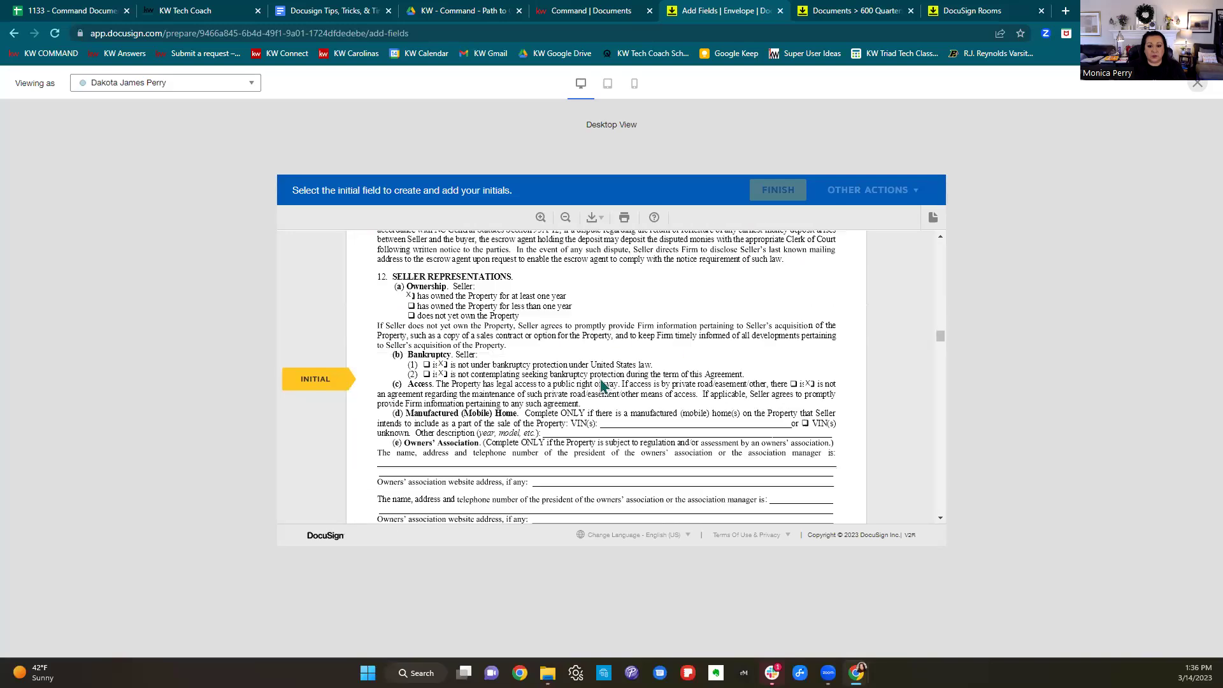
{"action": "left_click", "coordinate": [602, 379]}
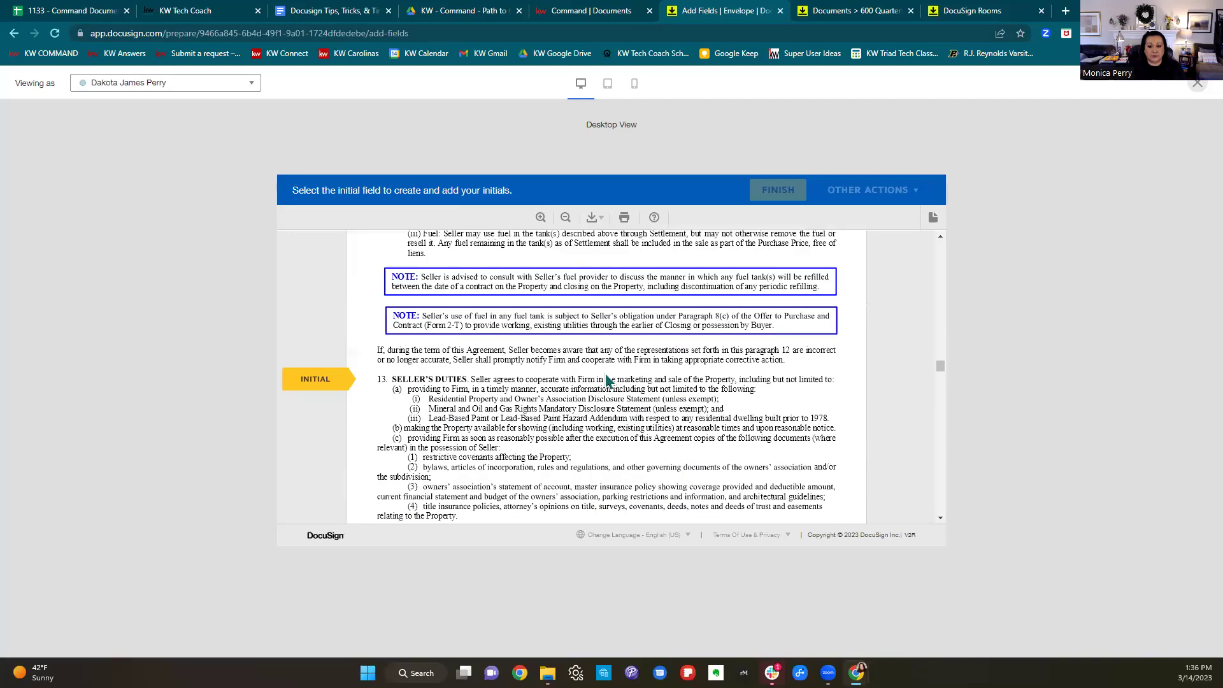
{"action": "left_click", "coordinate": [607, 380]}
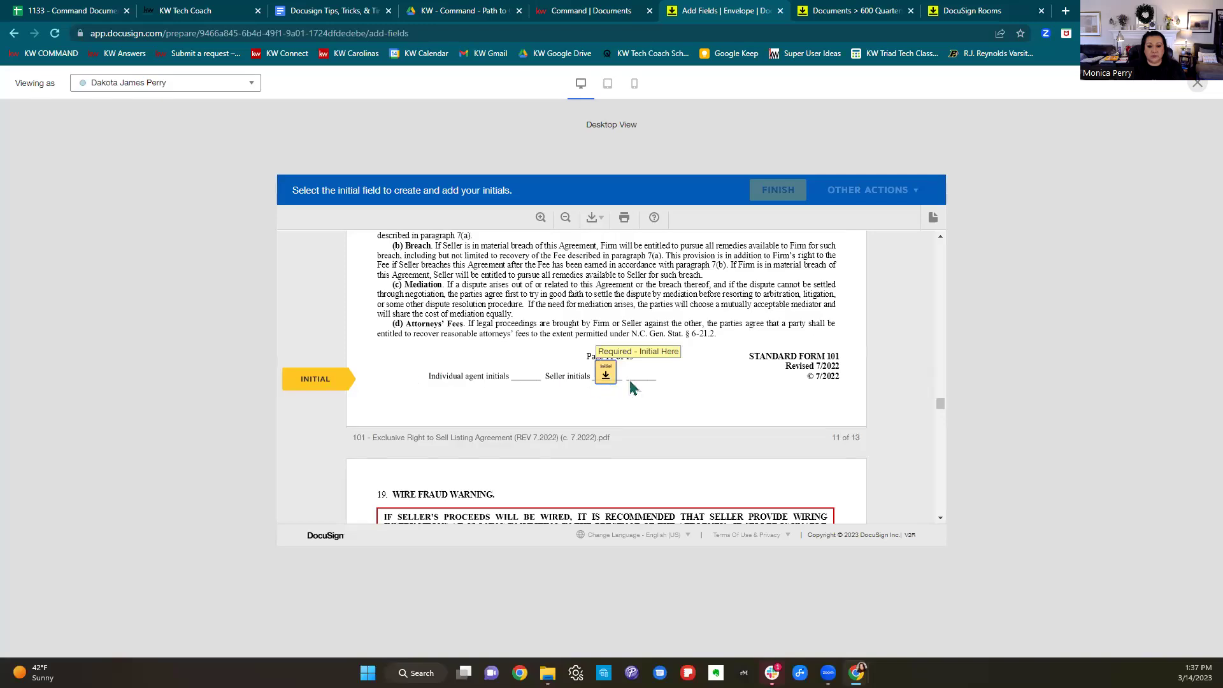
{"action": "left_click", "coordinate": [606, 378]}
{"action": "left_click", "coordinate": [606, 377]}
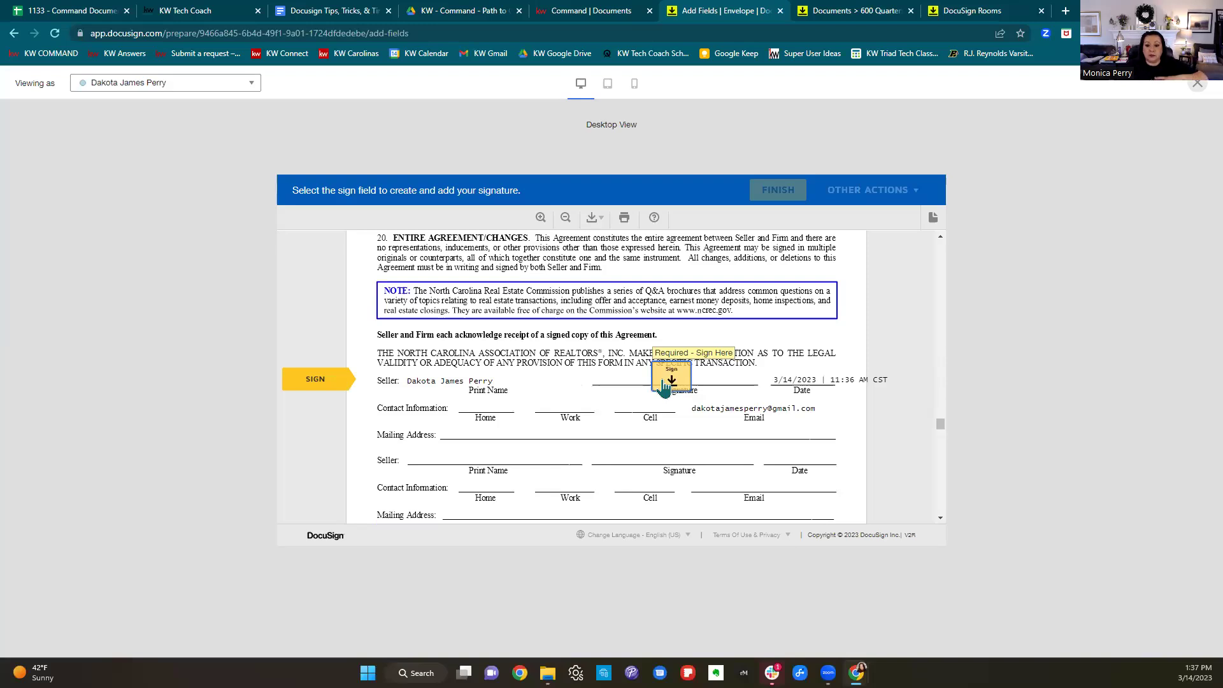
Sign the listing agreement's seller line and the disclosure's owner line, reaching the disclosure's page 2.
{"action": "left_click", "coordinate": [662, 382]}
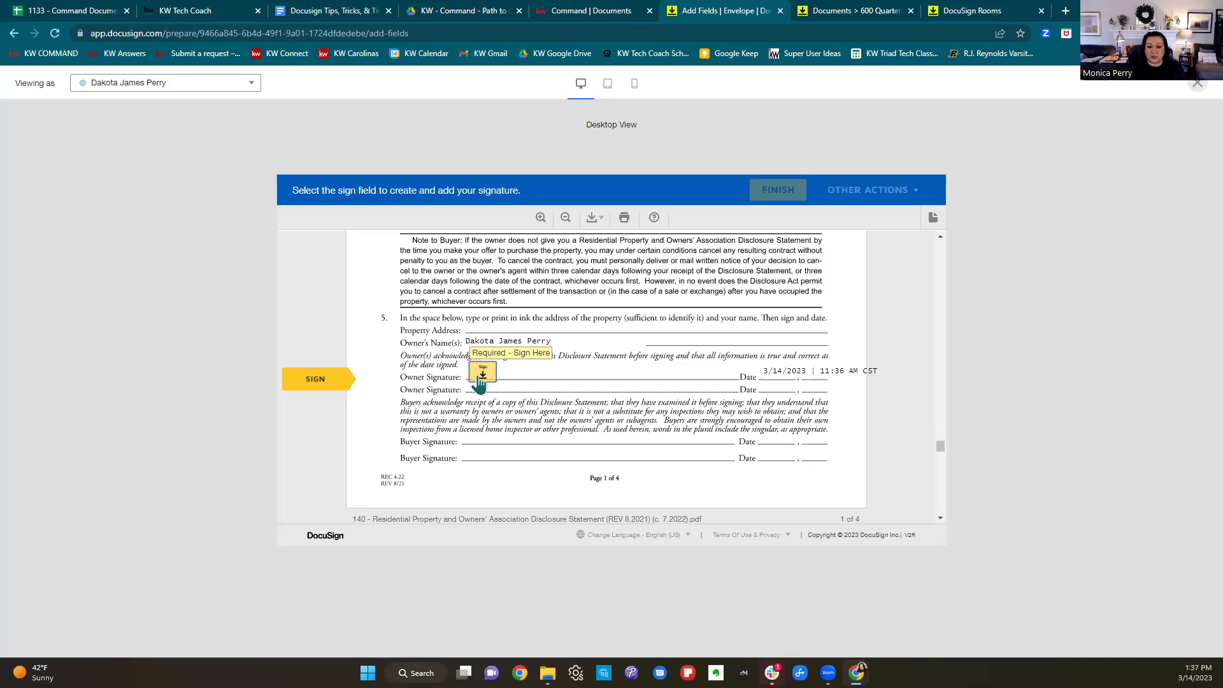
{"action": "left_click", "coordinate": [481, 377]}
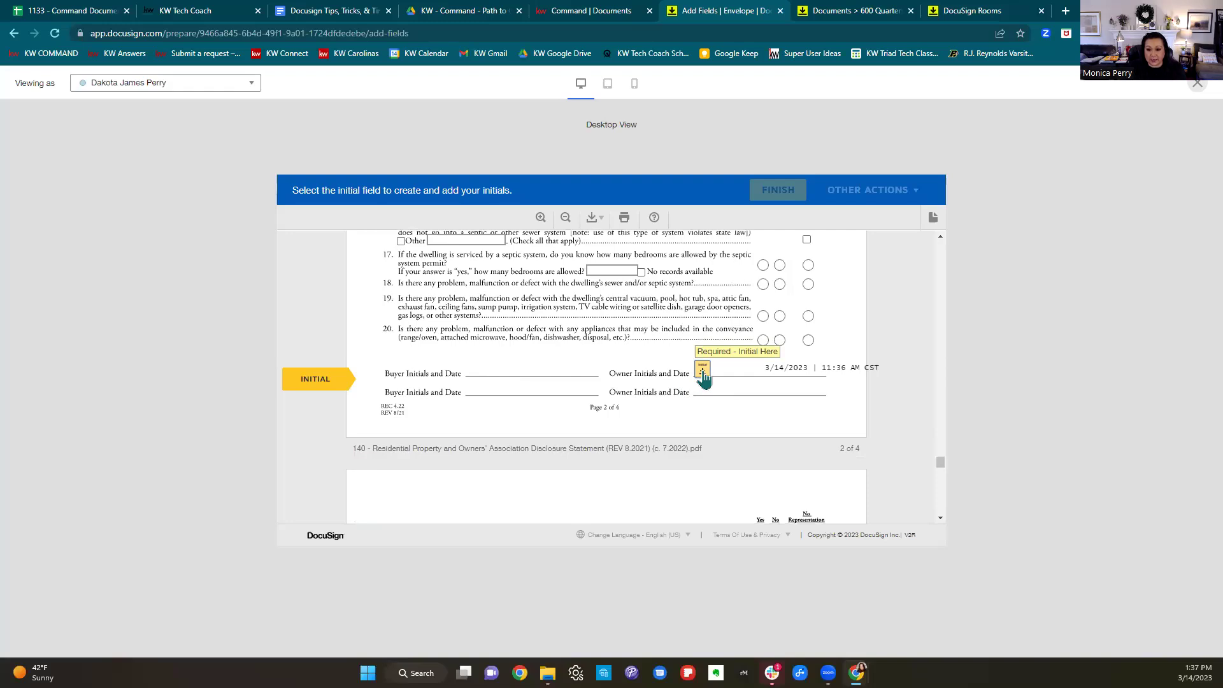
{"action": "scroll", "coordinate": [808, 422], "scroll_direction": "up", "scroll_amount": 10}
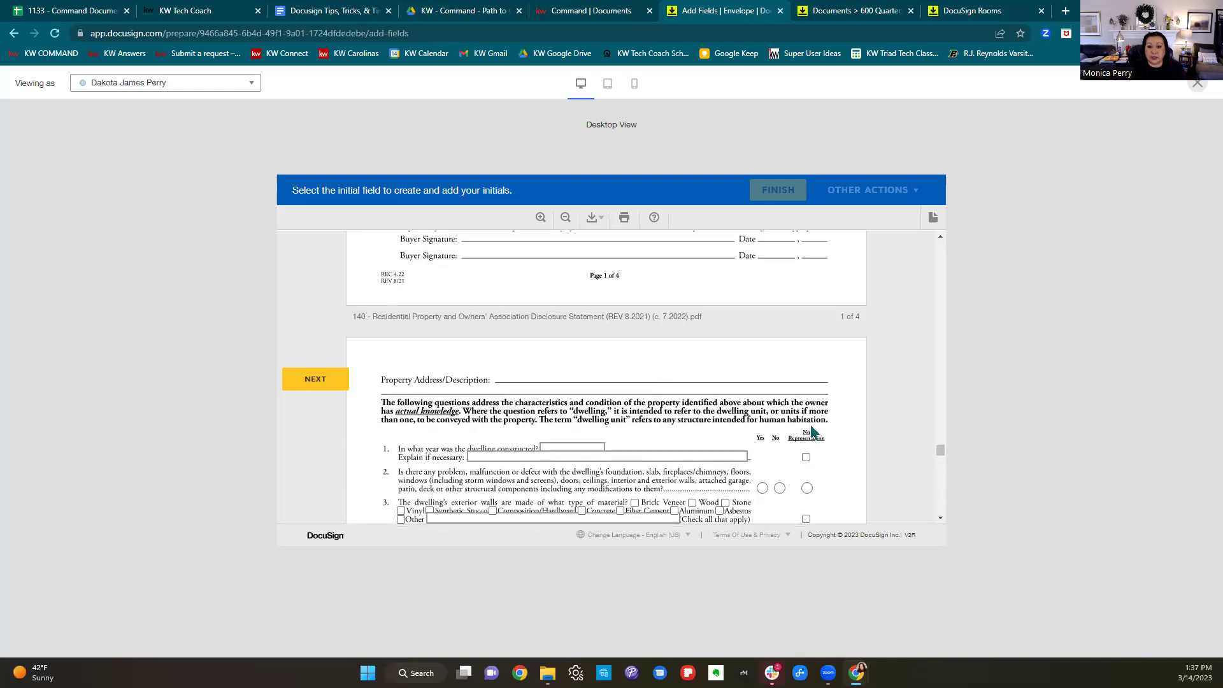
{"action": "scroll", "coordinate": [812, 432], "scroll_direction": "down", "scroll_amount": 3}
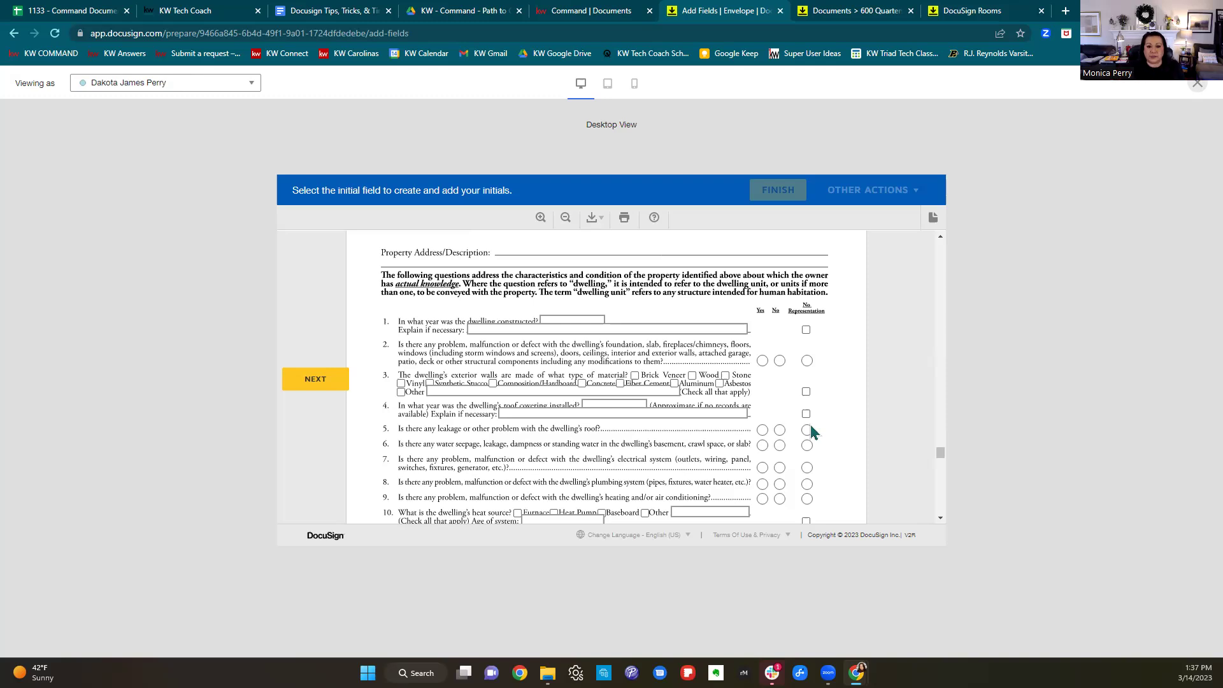
Enter 1963 as year built, answer No to questions 2 and 5, and check Brick Veneer and Wood.
{"action": "left_click", "coordinate": [549, 322]}
{"action": "type", "text": "1963"}
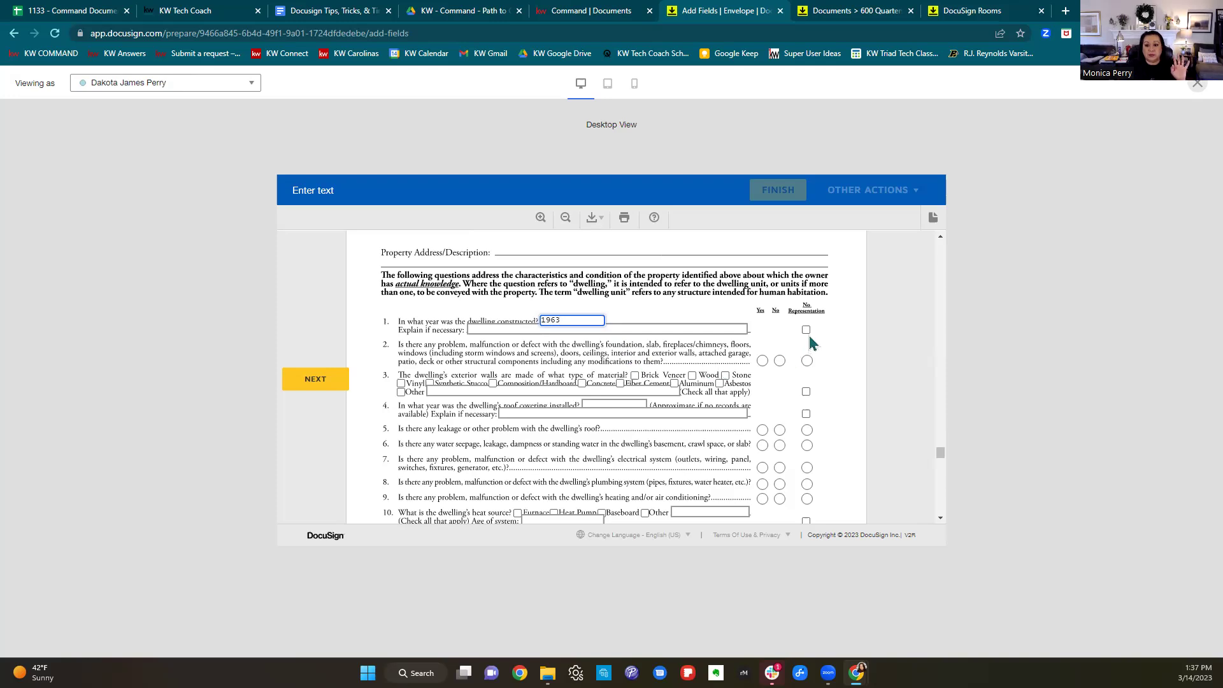
{"action": "left_click", "coordinate": [779, 363]}
{"action": "left_click", "coordinate": [777, 363]}
{"action": "left_click", "coordinate": [780, 431]}
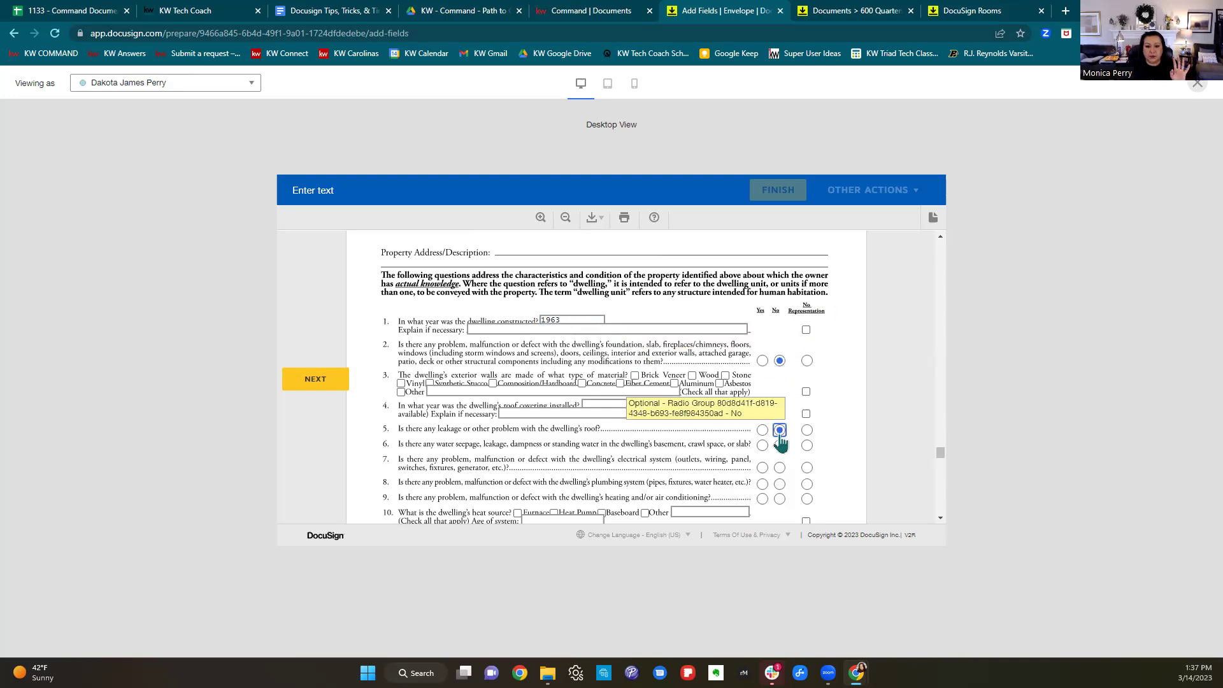
{"action": "left_click", "coordinate": [635, 376]}
{"action": "left_click", "coordinate": [692, 376]}
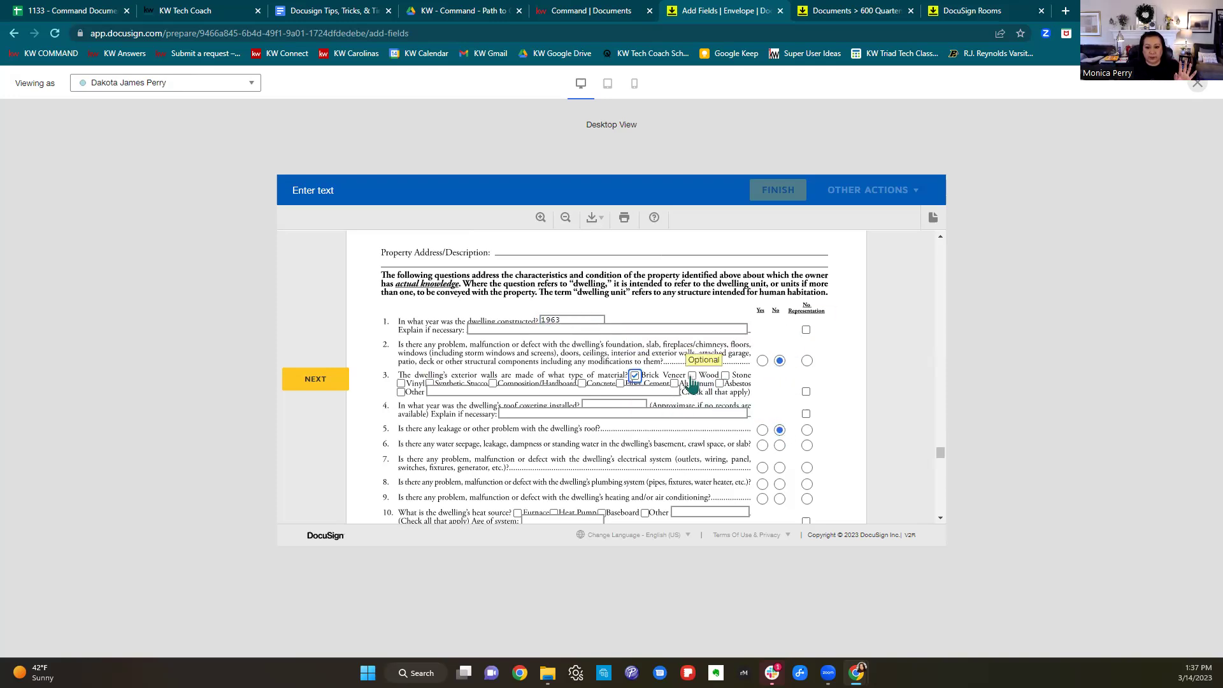
{"action": "scroll", "coordinate": [740, 421], "scroll_direction": "down", "scroll_amount": 2}
{"action": "scroll", "coordinate": [742, 426], "scroll_direction": "down", "scroll_amount": 1}
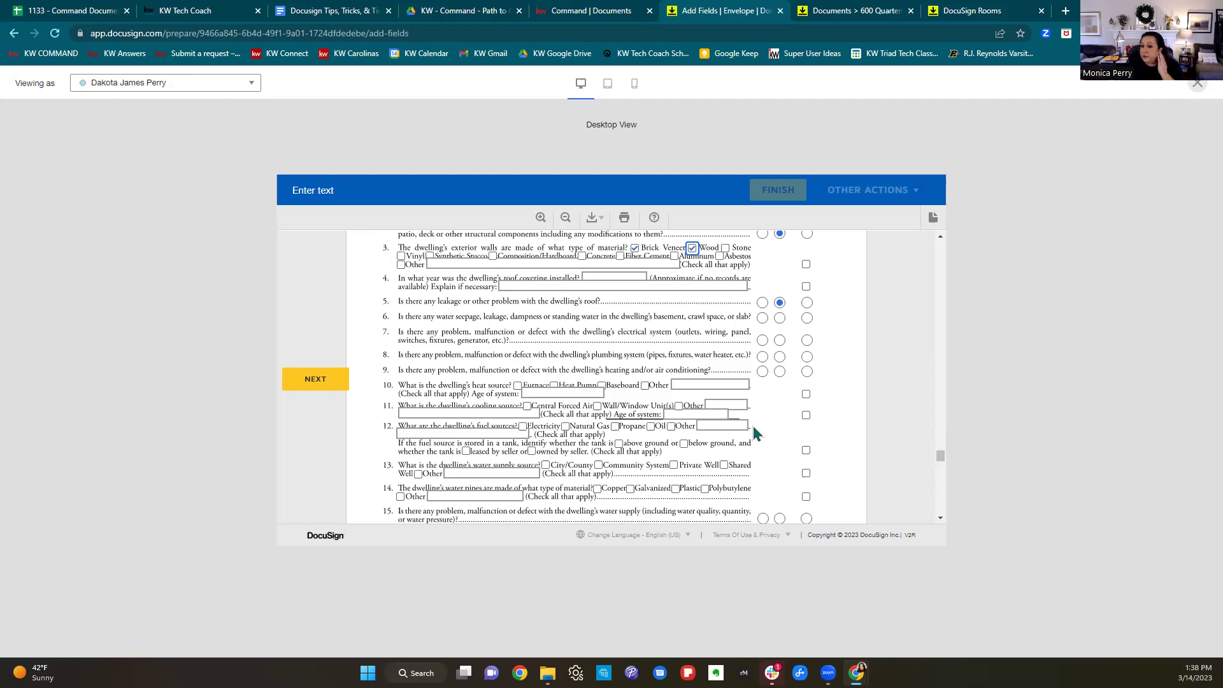
Close the signer preview, return to the top of the agreement in the editor, then bring up the tips guide.
{"action": "left_click", "coordinate": [1195, 88]}
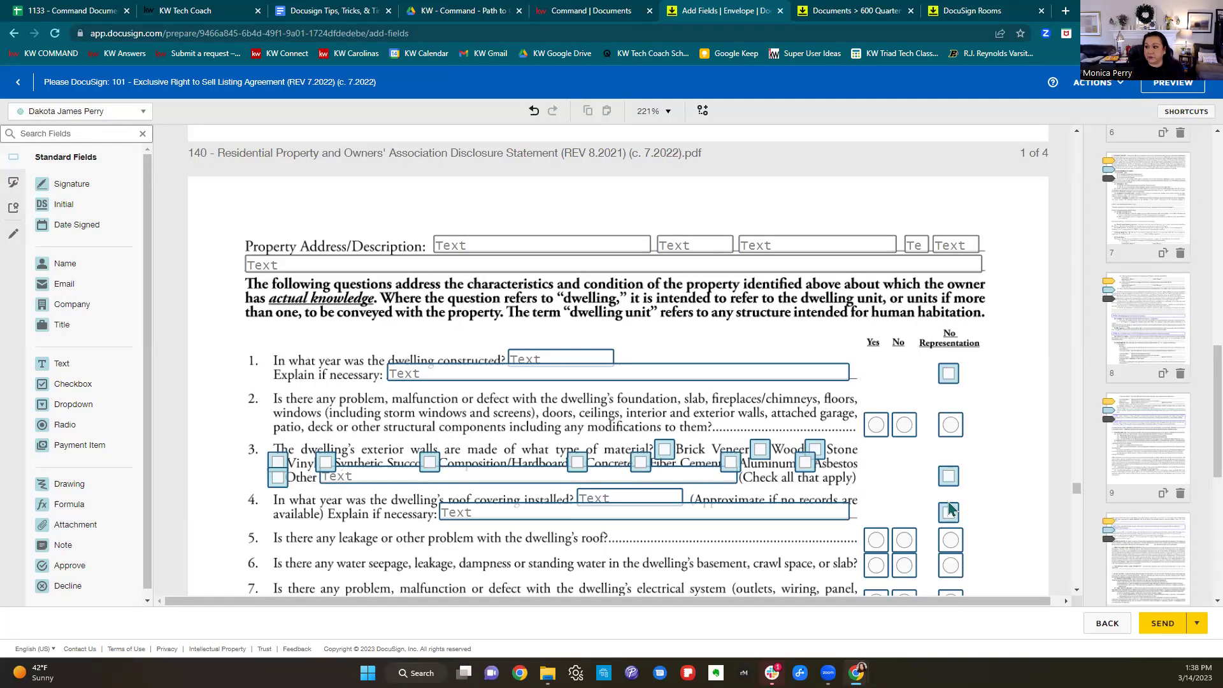
{"action": "scroll", "coordinate": [732, 546], "scroll_direction": "up", "scroll_amount": 10}
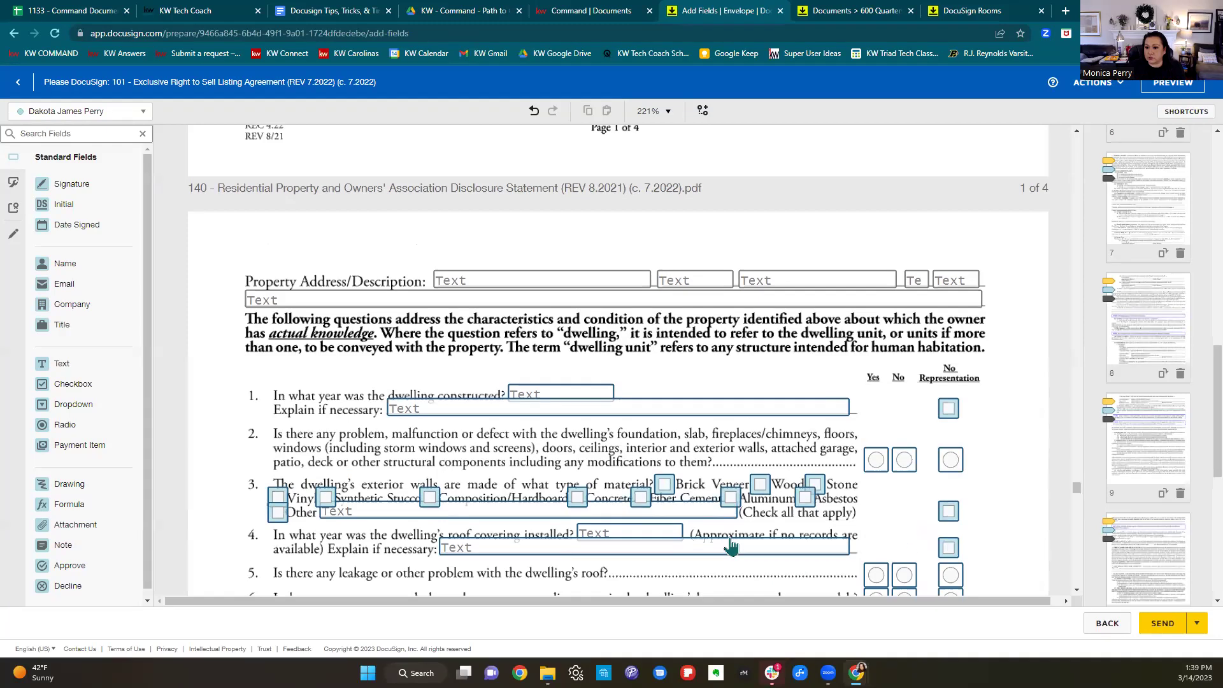
{"action": "scroll", "coordinate": [733, 546], "scroll_direction": "up", "scroll_amount": 10}
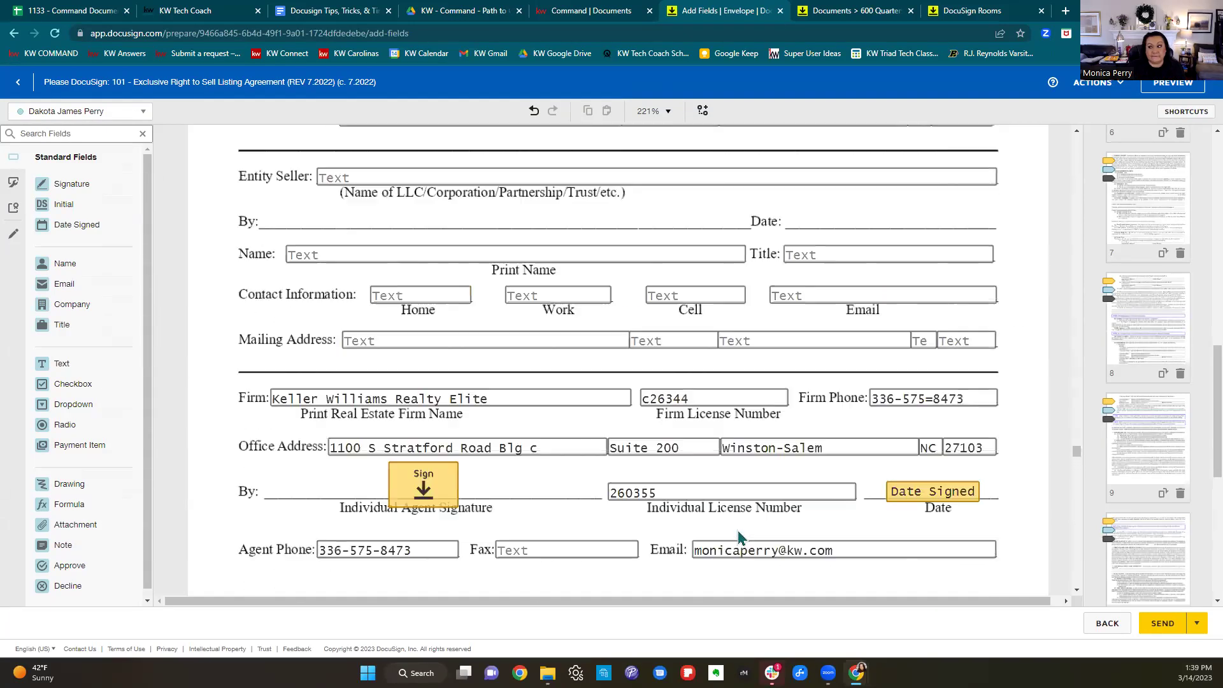
{"action": "scroll", "coordinate": [753, 532], "scroll_direction": "up", "scroll_amount": 15}
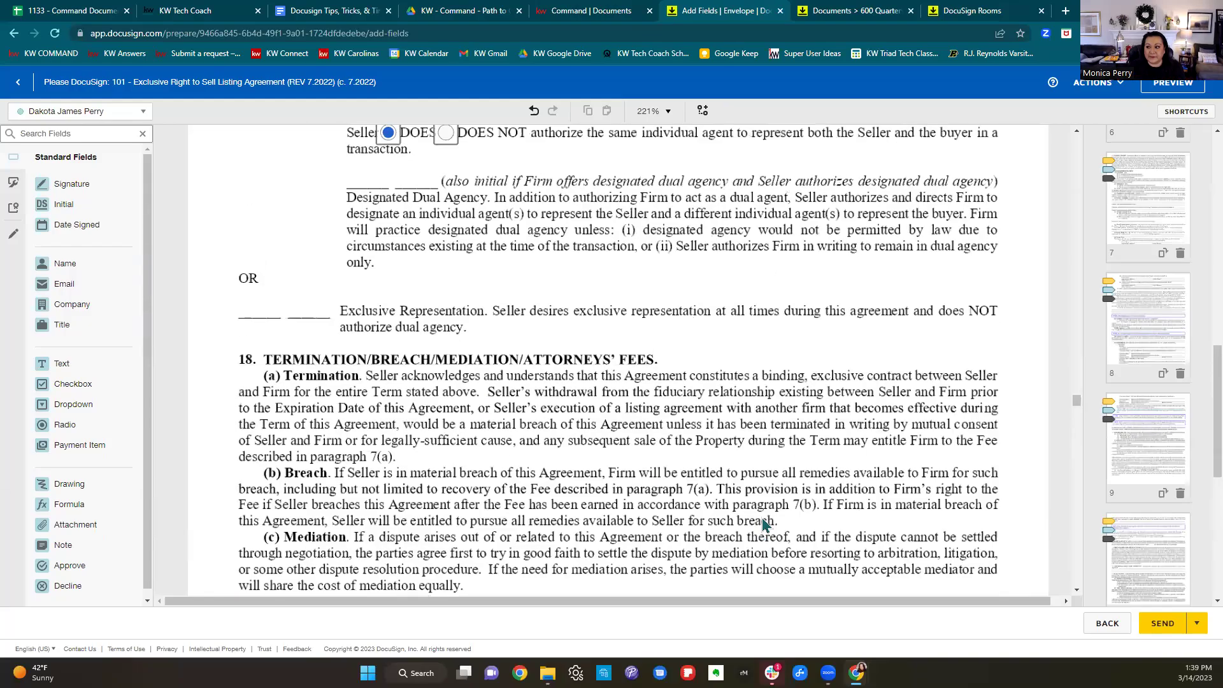
{"action": "scroll", "coordinate": [772, 513], "scroll_direction": "up", "scroll_amount": 15}
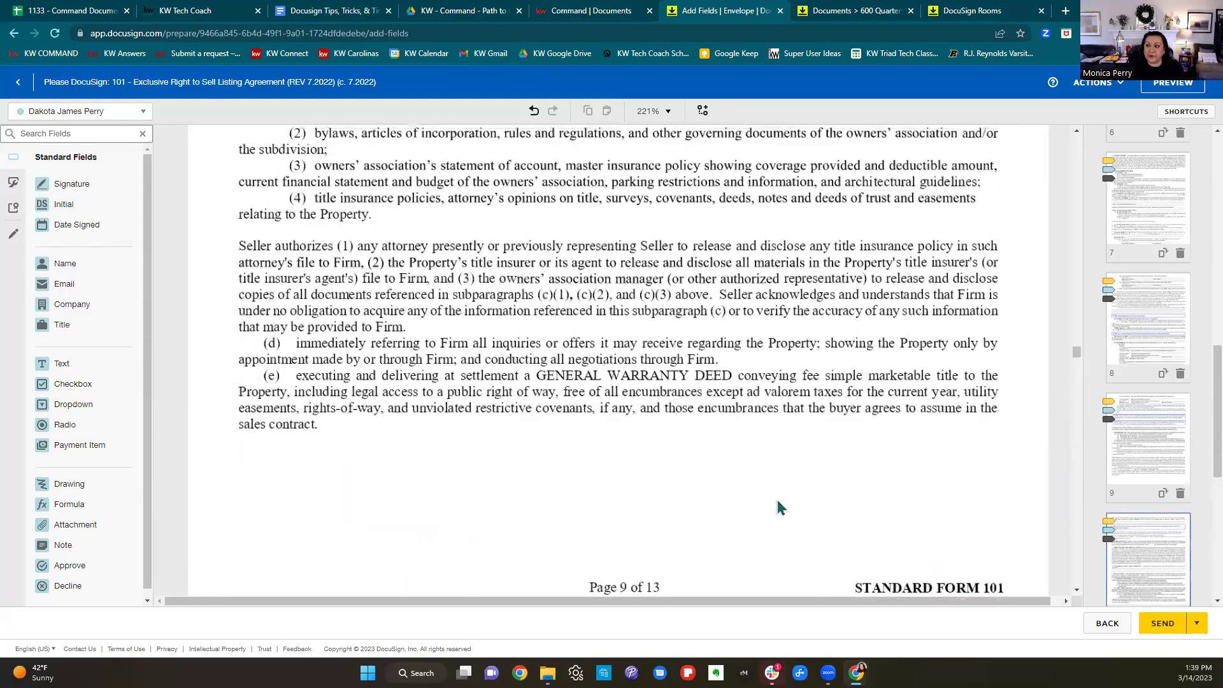
{"action": "scroll", "coordinate": [791, 508], "scroll_direction": "up", "scroll_amount": 15}
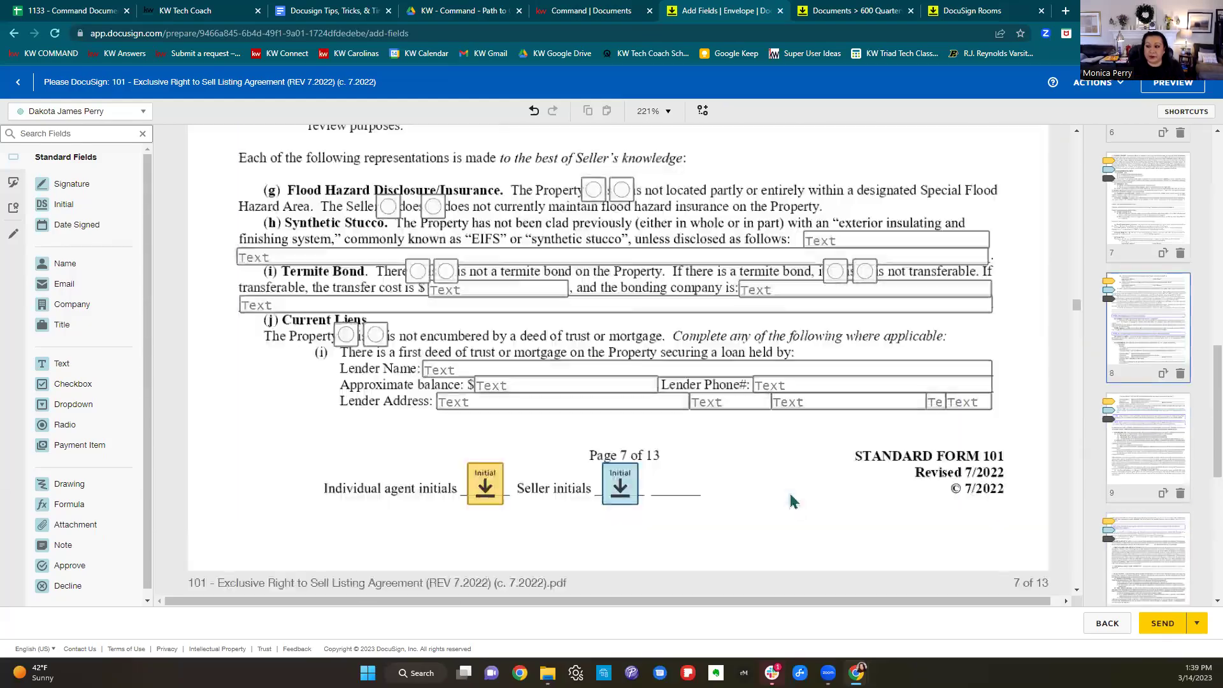
{"action": "scroll", "coordinate": [792, 500], "scroll_direction": "up", "scroll_amount": 15}
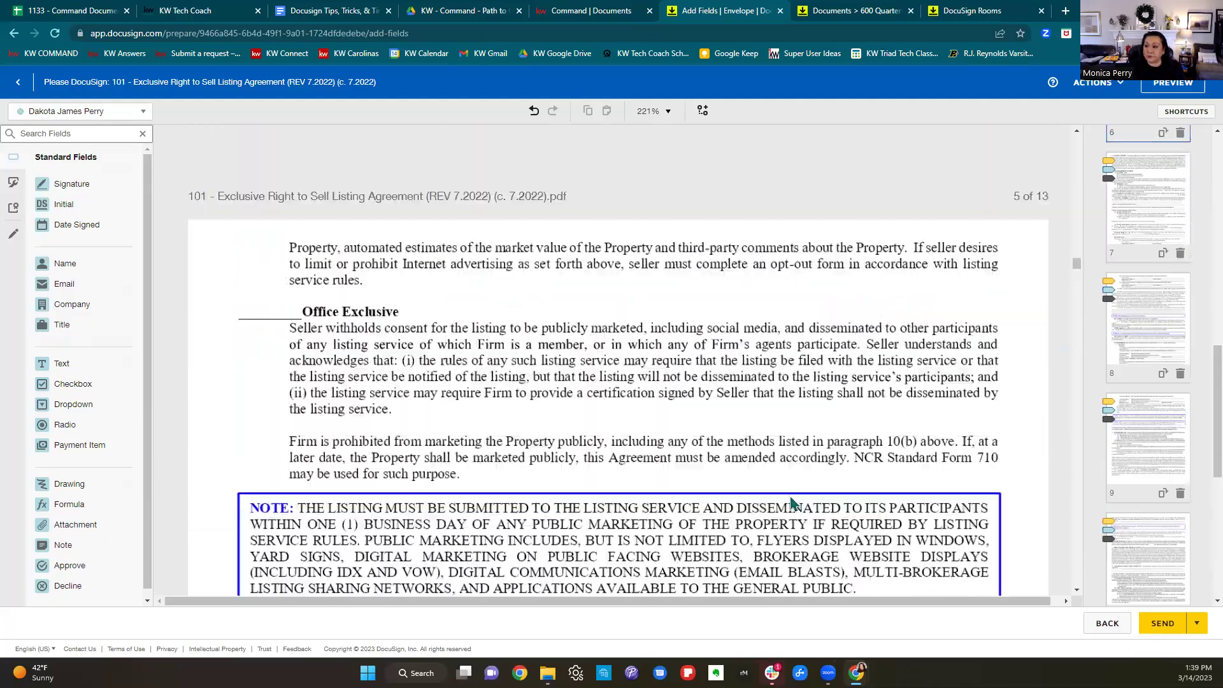
{"action": "scroll", "coordinate": [790, 503], "scroll_direction": "up", "scroll_amount": 15}
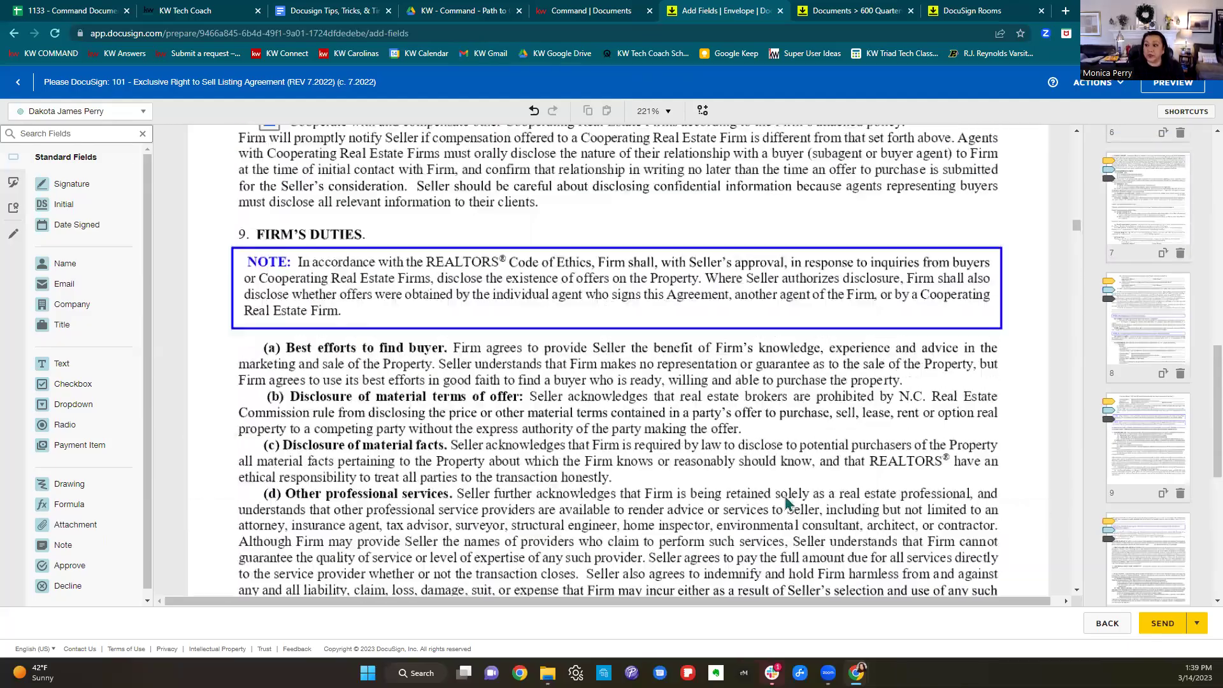
{"action": "scroll", "coordinate": [785, 502], "scroll_direction": "up", "scroll_amount": 15}
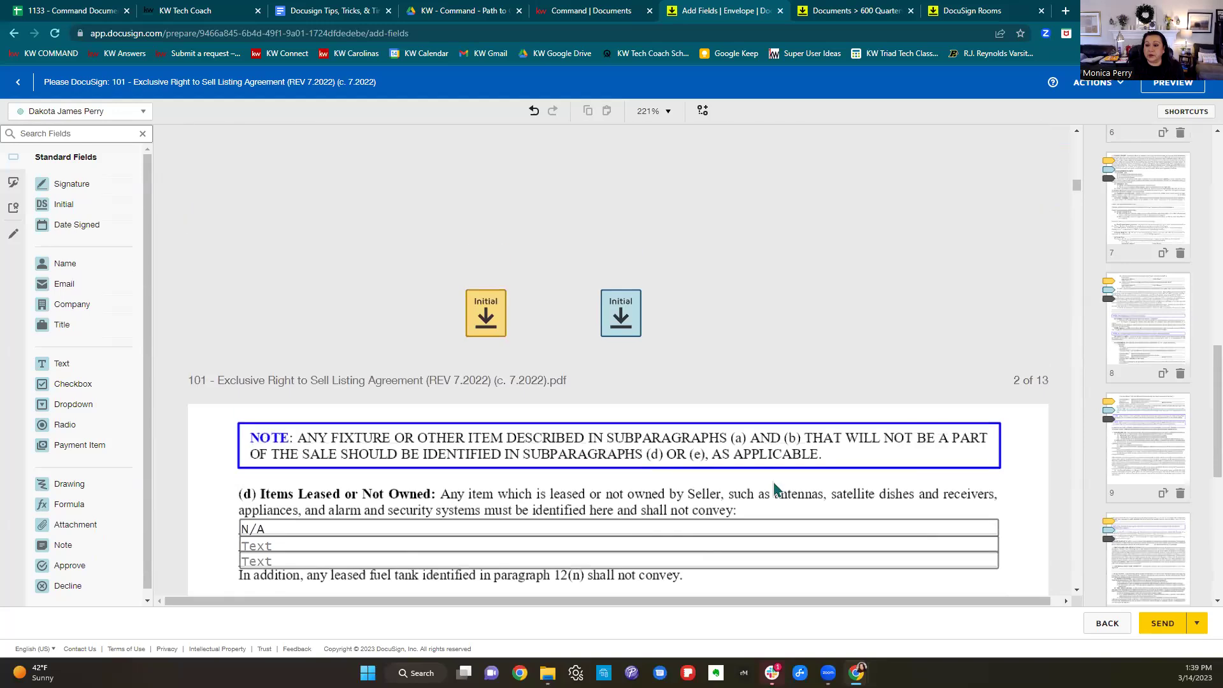
{"action": "scroll", "coordinate": [776, 489], "scroll_direction": "up", "scroll_amount": 10}
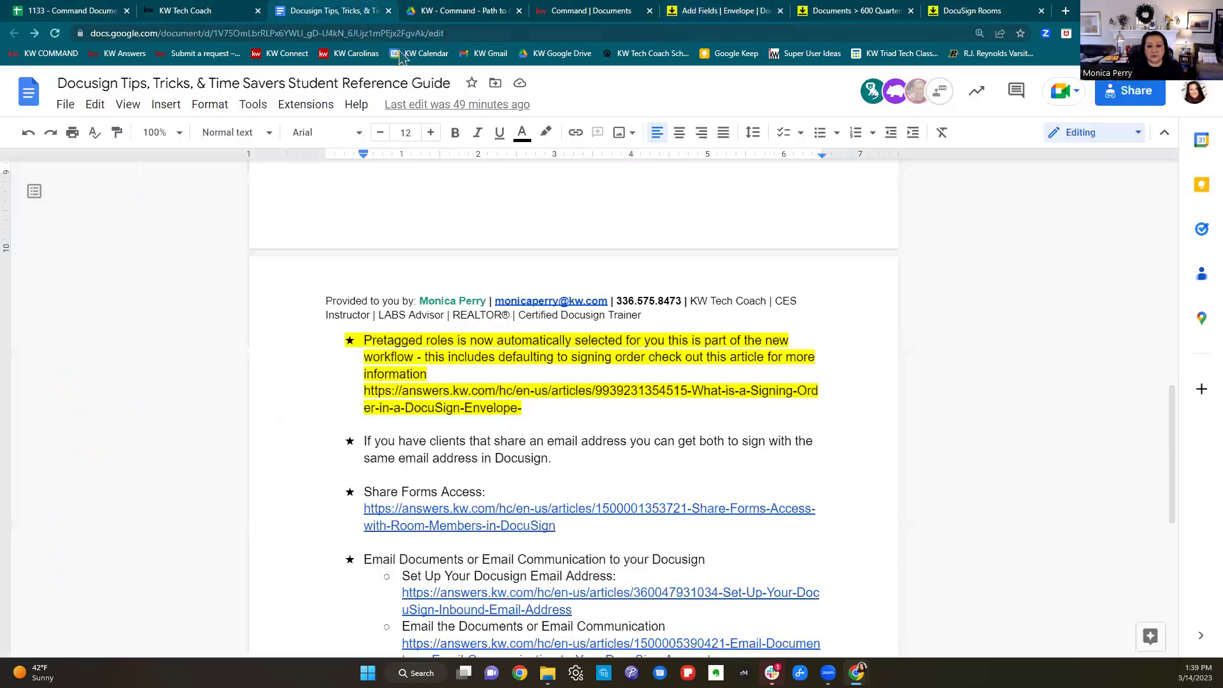
{"action": "left_click", "coordinate": [310, 11]}
{"action": "scroll", "coordinate": [857, 269], "scroll_direction": "down", "scroll_amount": 2}
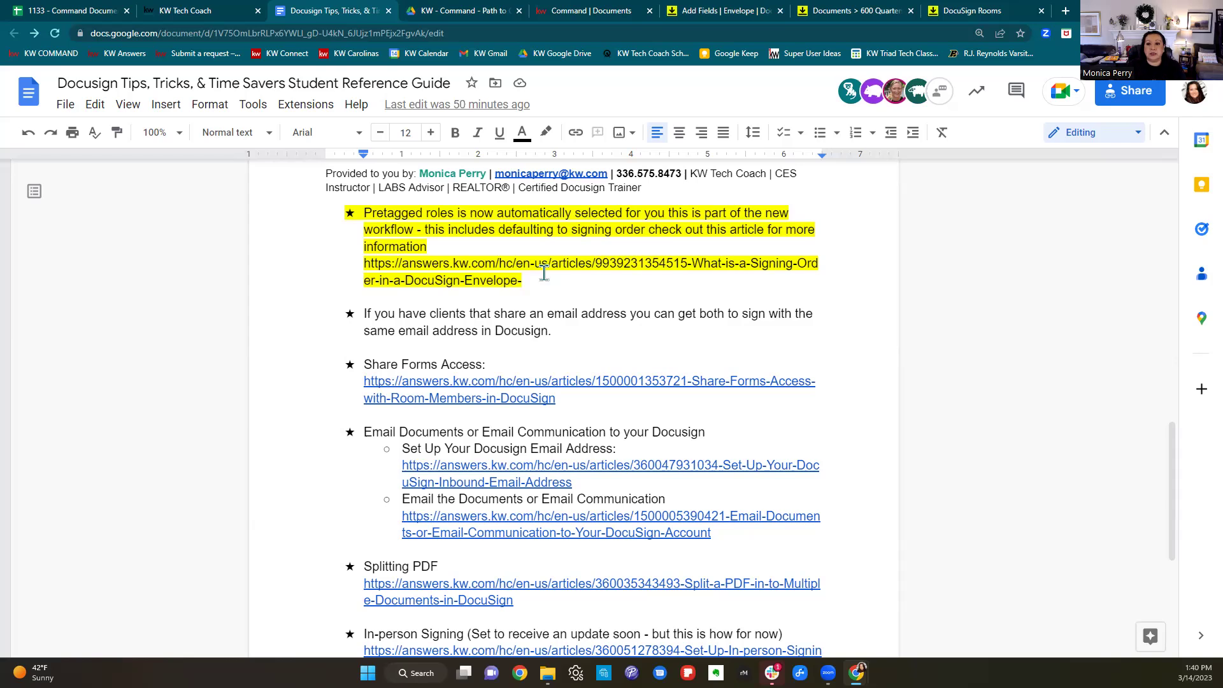
{"action": "left_click", "coordinate": [846, 11]}
{"action": "left_click", "coordinate": [1042, 11]}
{"action": "left_click", "coordinate": [618, 186]}
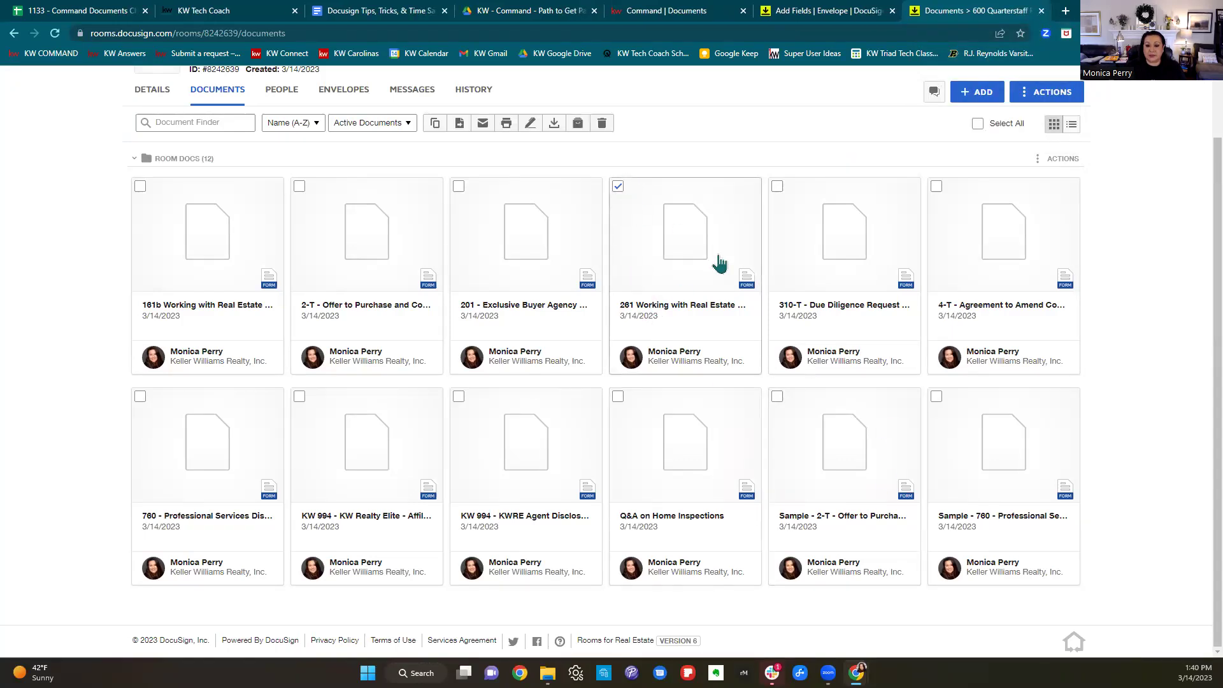
Create an envelope for the 261 Working with Real Estate Agents Disclosure addressed to Buyer One and Buyer Two.
{"action": "left_click", "coordinate": [530, 123]}
{"action": "left_click", "coordinate": [418, 186]}
{"action": "left_click", "coordinate": [418, 207]}
{"action": "left_click", "coordinate": [444, 237]}
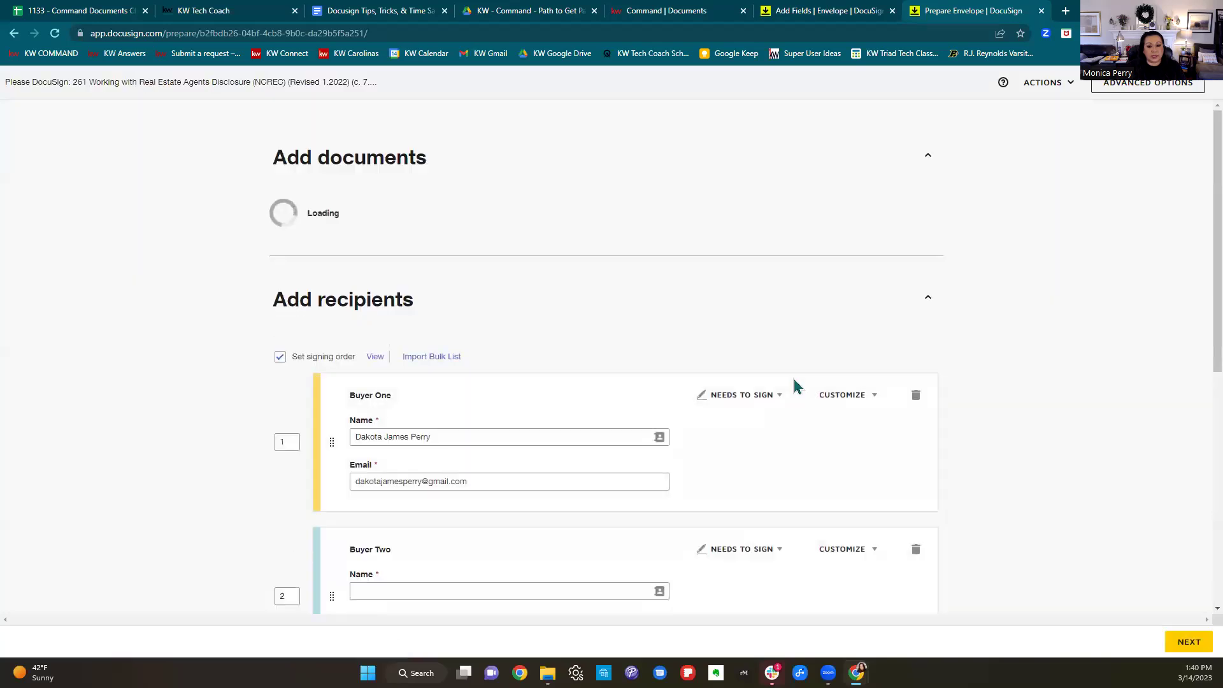
Enter Buyer Two's full name in the recipient's name field.
{"action": "scroll", "coordinate": [791, 344], "scroll_direction": "down", "scroll_amount": 5}
{"action": "left_click", "coordinate": [454, 391]}
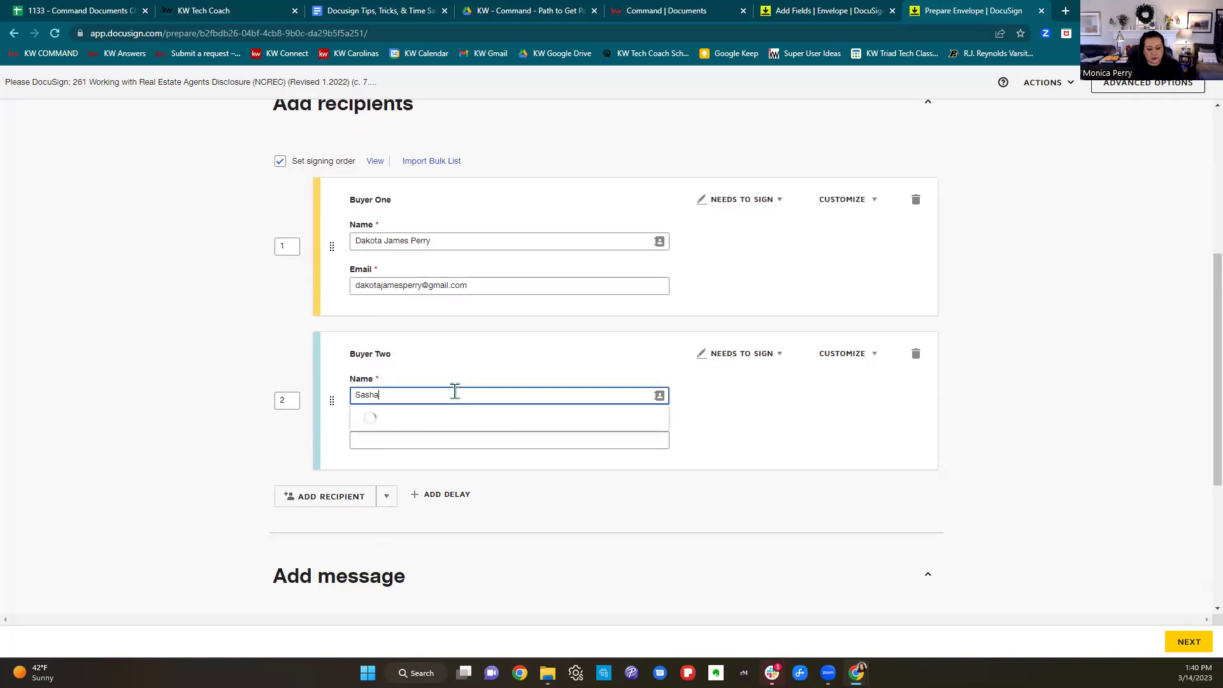
{"action": "left_click", "coordinate": [437, 440]}
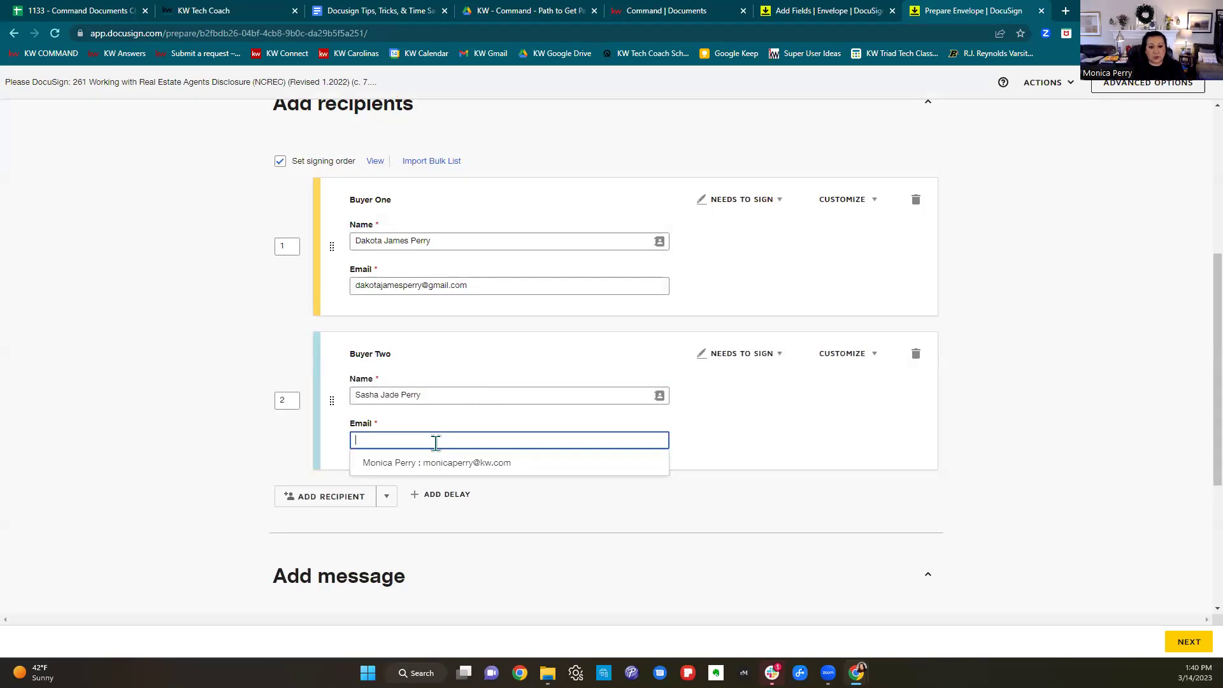
Copy Buyer One's e-mail address into Buyer Two's e-mail field.
{"action": "left_click_drag", "start_coordinate": [483, 284], "coordinate": [346, 303]}
{"action": "right_click", "coordinate": [387, 287]}
{"action": "left_click", "coordinate": [418, 333]}
{"action": "left_click", "coordinate": [407, 436]}
{"action": "right_click", "coordinate": [435, 440]}
{"action": "left_click", "coordinate": [441, 311]}
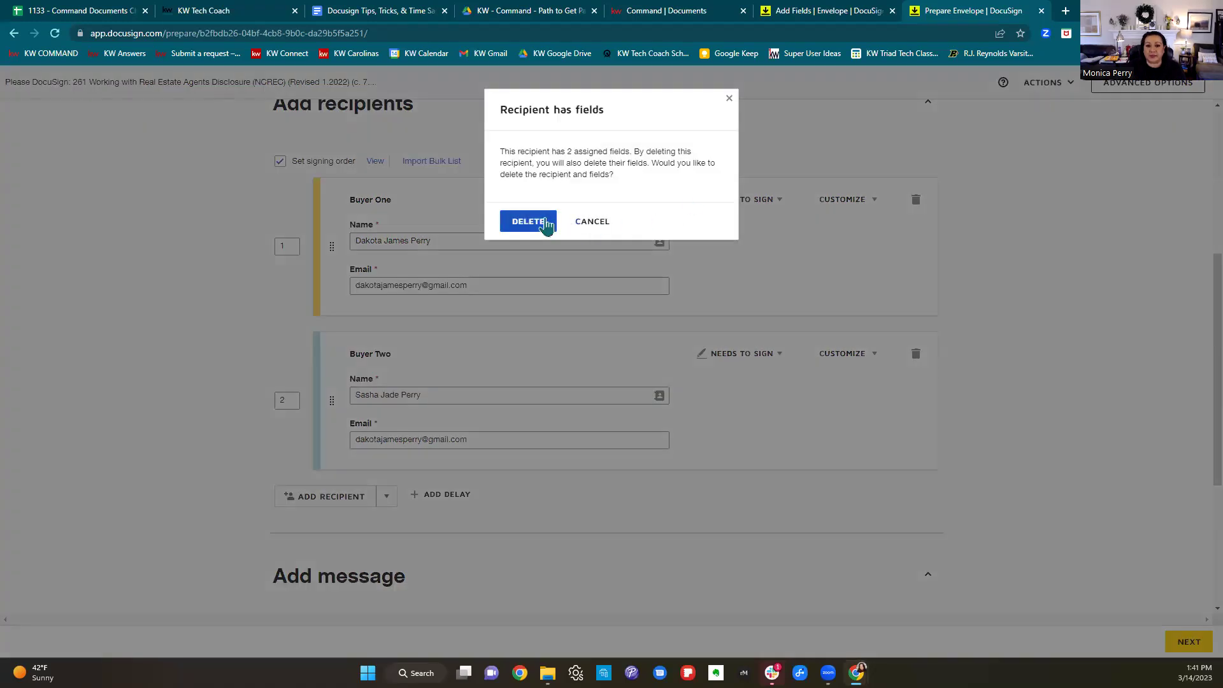
Remove Buyer Two and their fields, then discard the draft envelope via Actions > Discard.
{"action": "left_click", "coordinate": [539, 223]}
{"action": "left_click", "coordinate": [1064, 84]}
{"action": "left_click", "coordinate": [1027, 144]}
{"action": "left_click", "coordinate": [531, 205]}
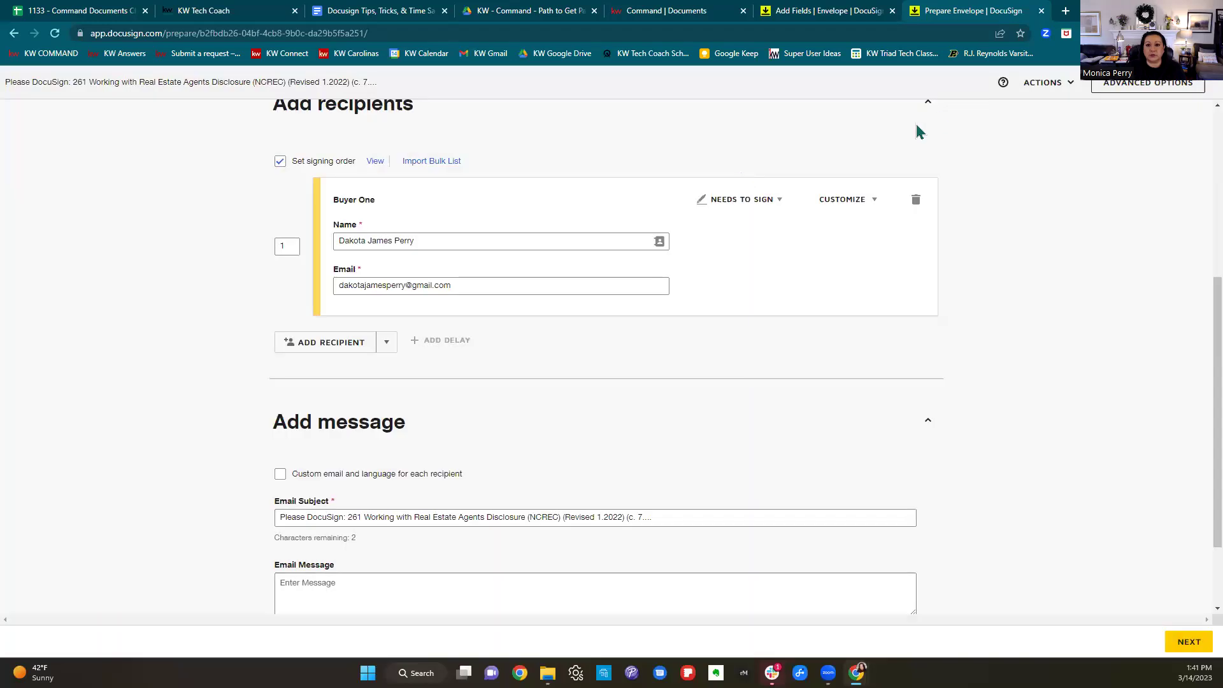
{"action": "left_click", "coordinate": [324, 16]}
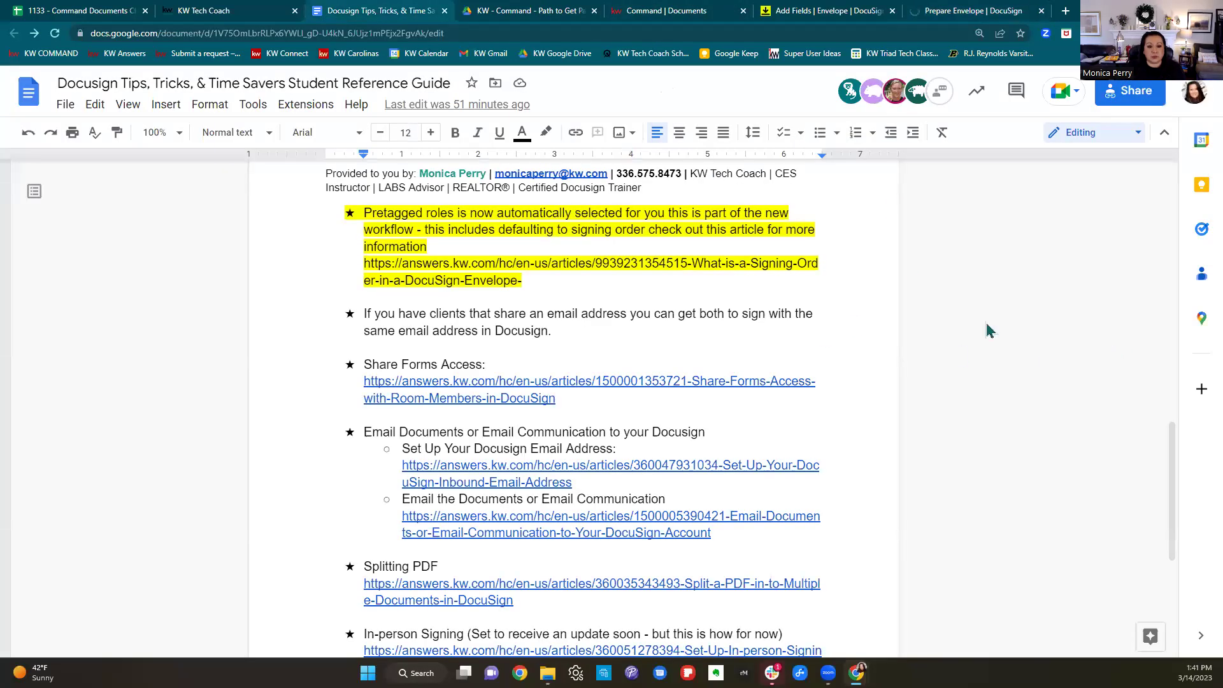
Highlight the Share Forms Access tip and link in the guide, then return to the listing agreement envelope.
{"action": "scroll", "coordinate": [705, 350], "scroll_direction": "down", "scroll_amount": 1}
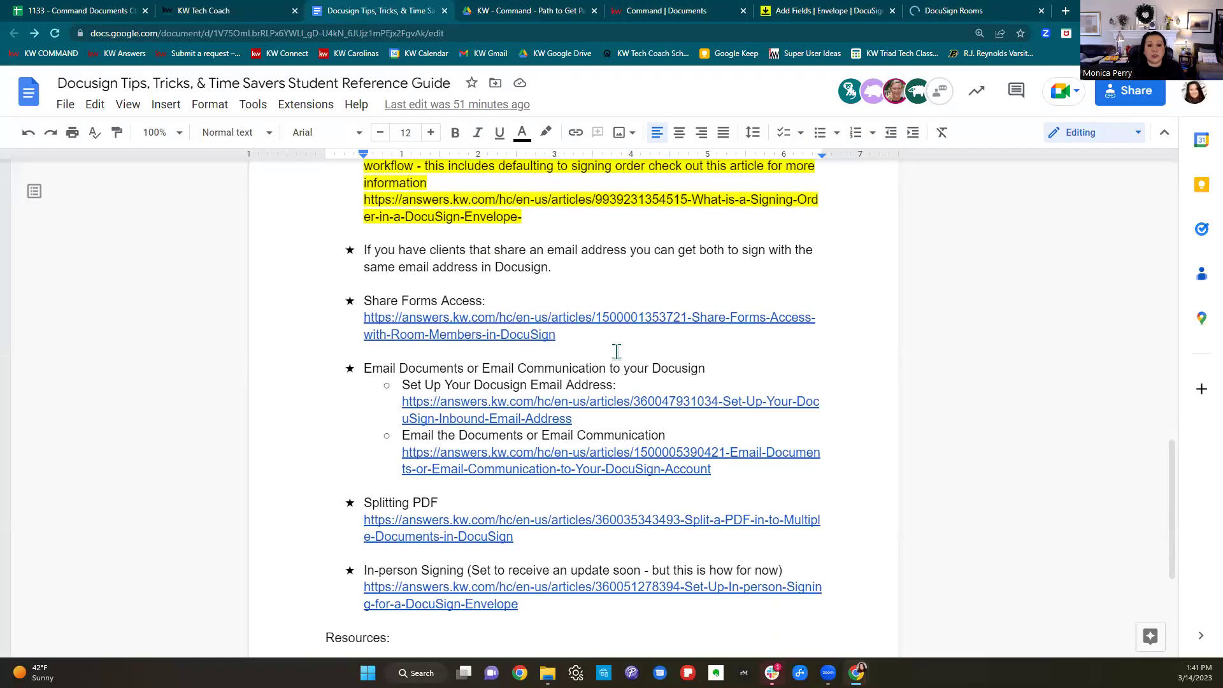
{"action": "left_click_drag", "start_coordinate": [361, 297], "coordinate": [575, 345]}
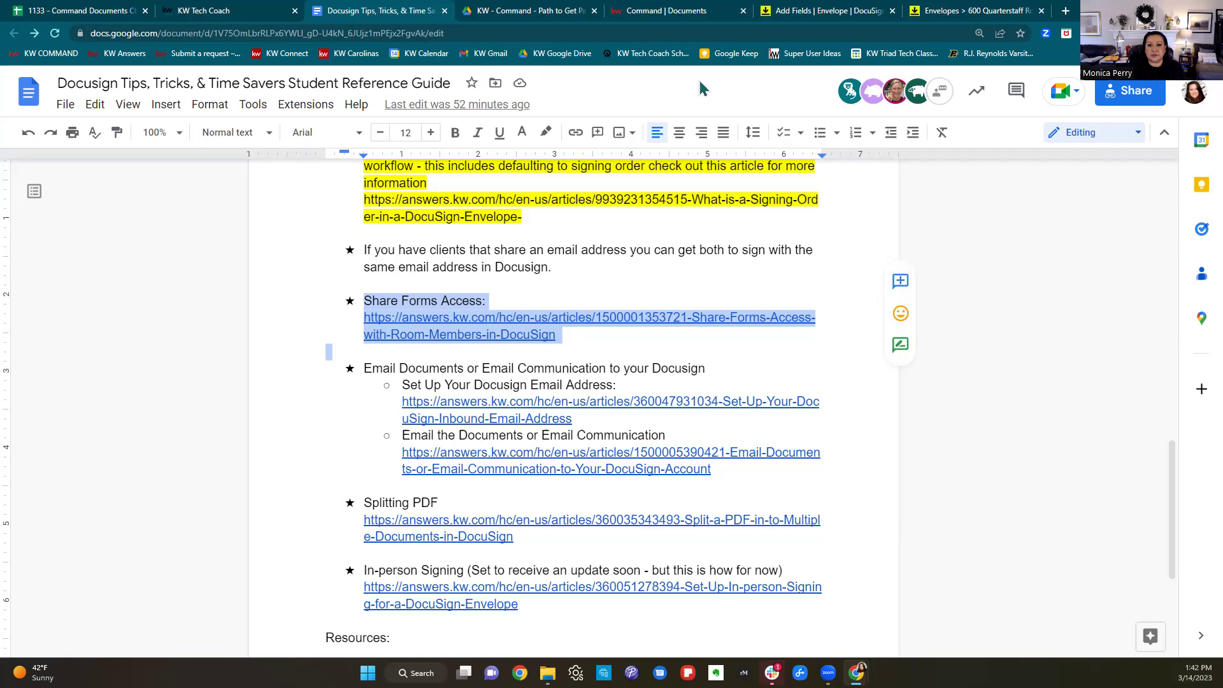
{"action": "left_click", "coordinate": [853, 10]}
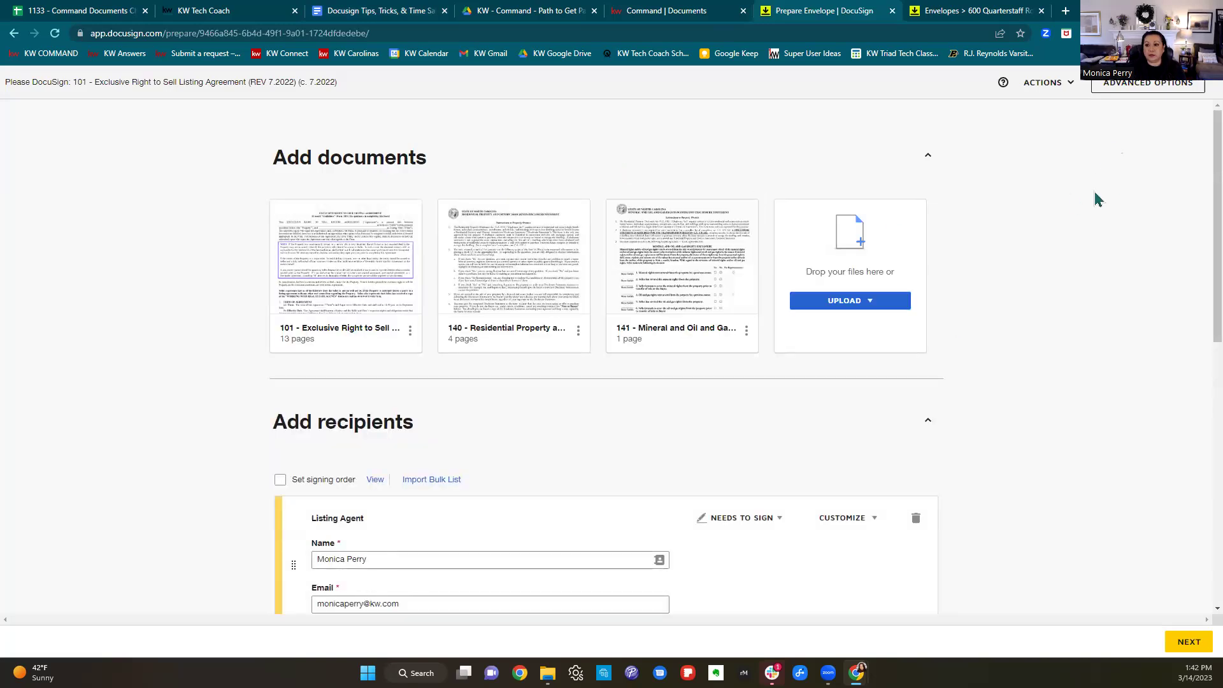
Discard the listing agreement draft envelope through Actions > Discard and confirm.
{"action": "left_click", "coordinate": [1050, 84]}
{"action": "left_click", "coordinate": [1029, 146]}
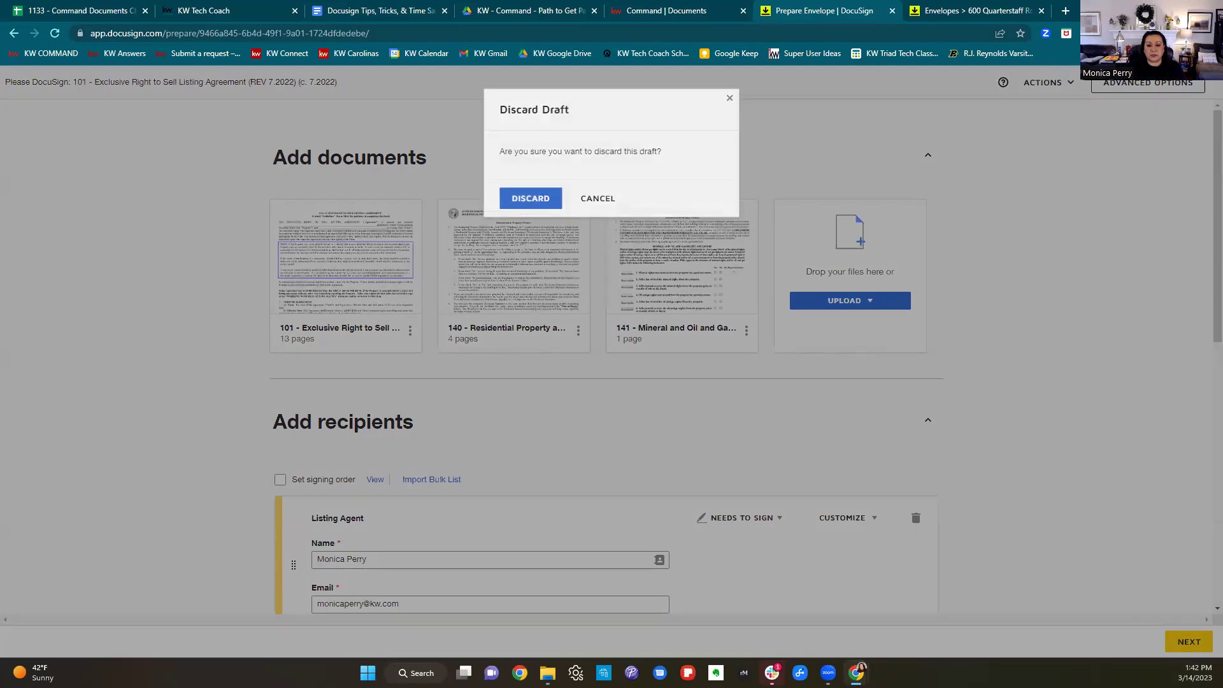
{"action": "left_click", "coordinate": [539, 198]}
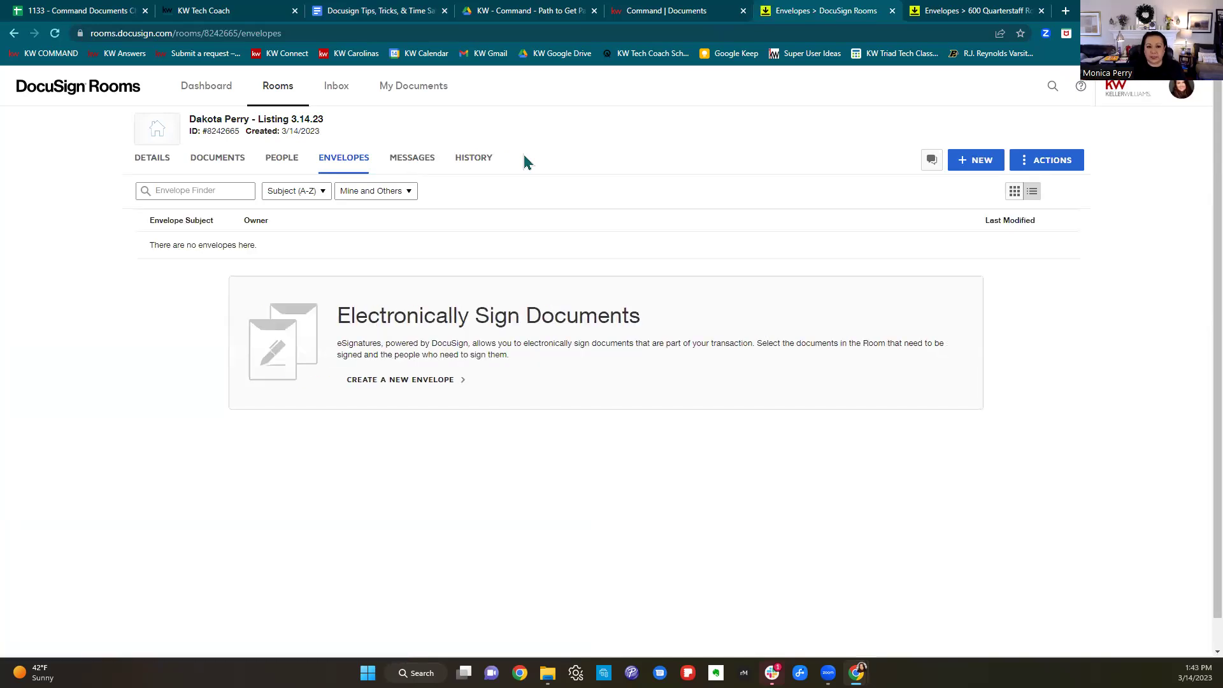
Invite a colleague by e-mail from the People tab as a List Side Agent Owner.
{"action": "left_click", "coordinate": [276, 161]}
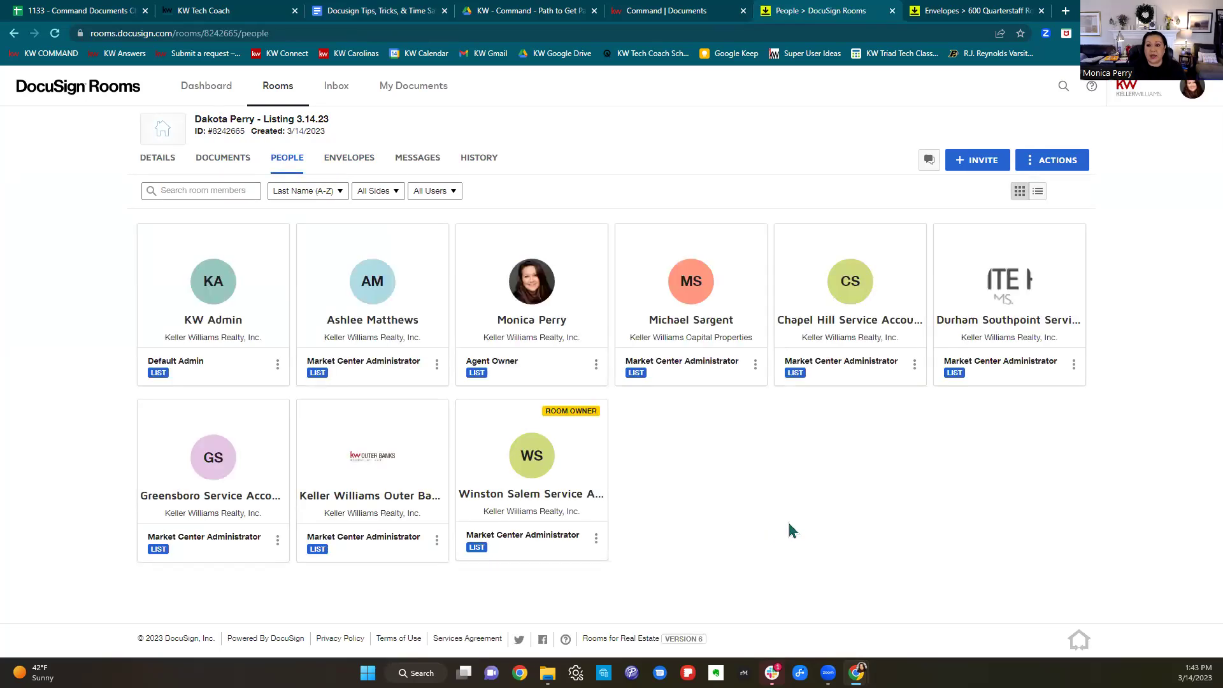
{"action": "left_click", "coordinate": [984, 171]}
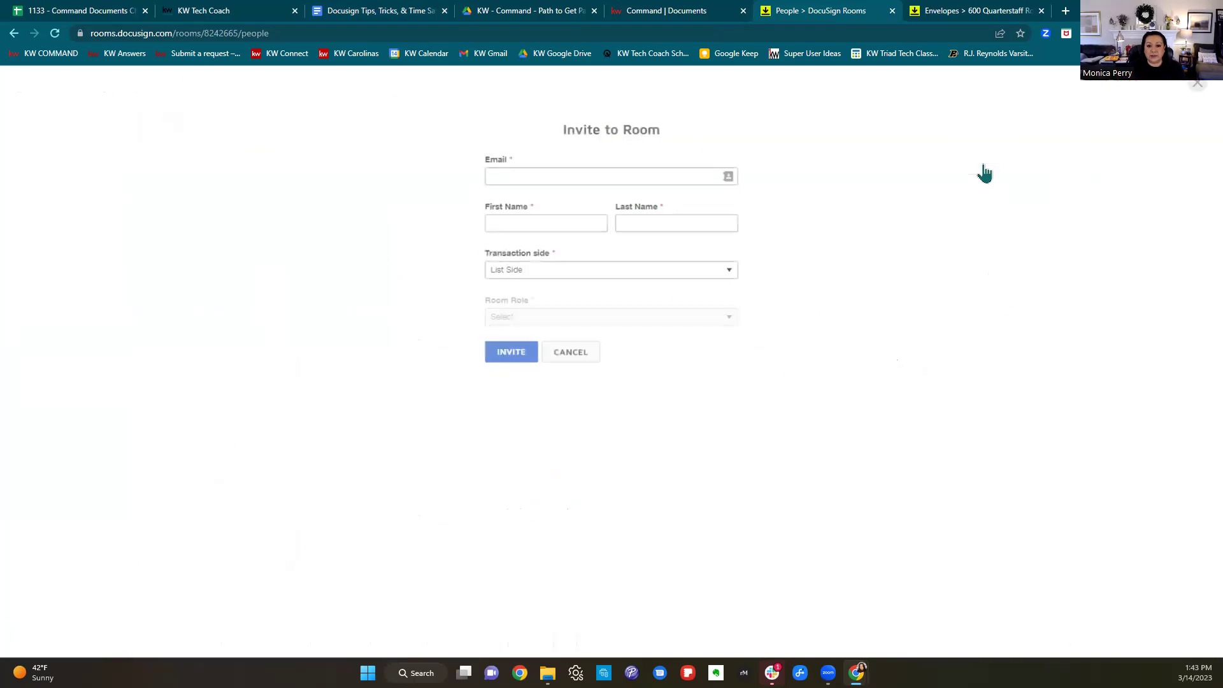
{"action": "left_click", "coordinate": [567, 169]}
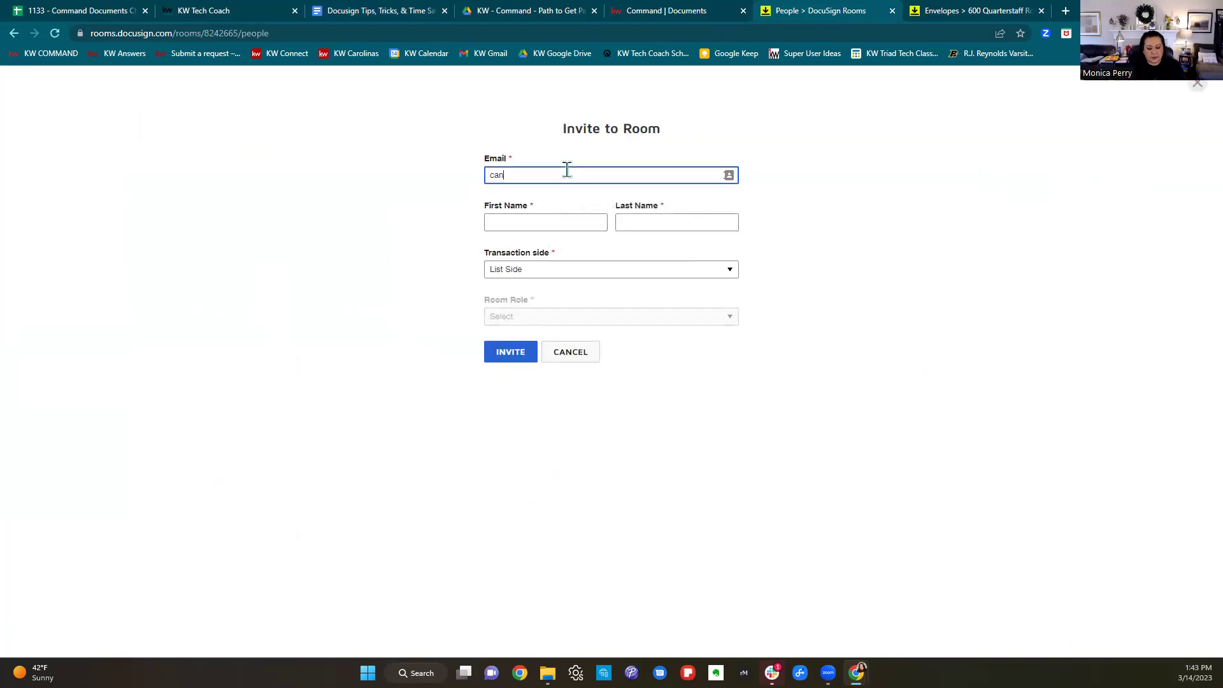
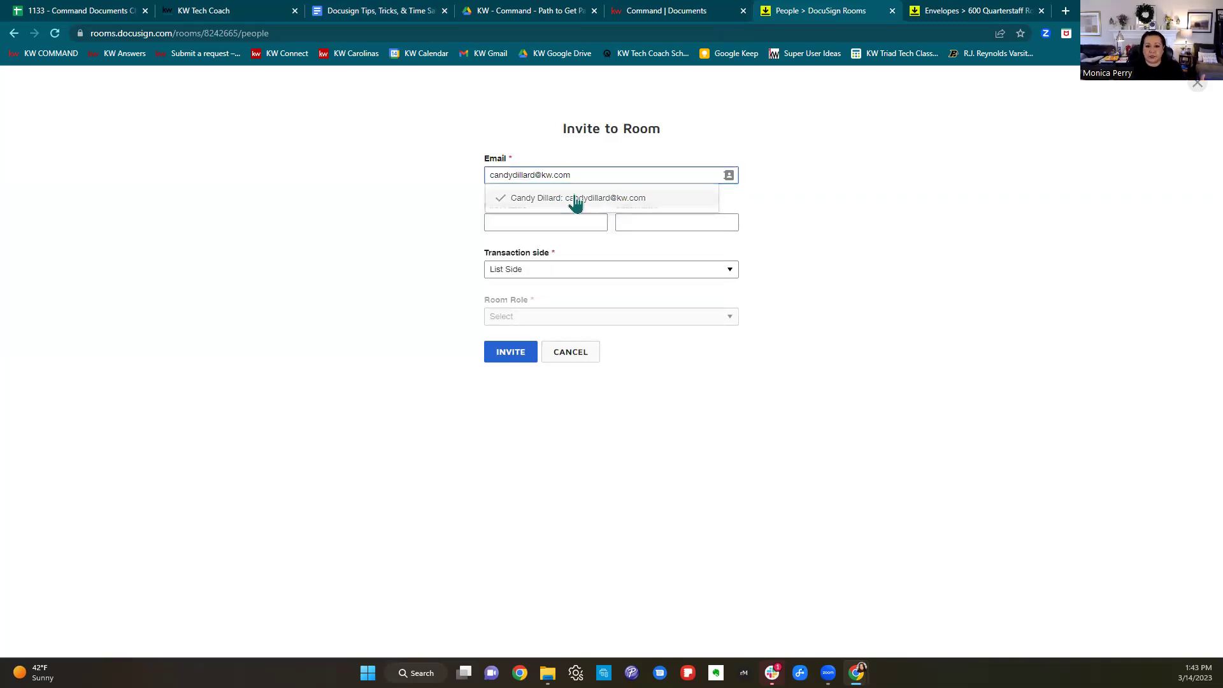
{"action": "left_click", "coordinate": [576, 198]}
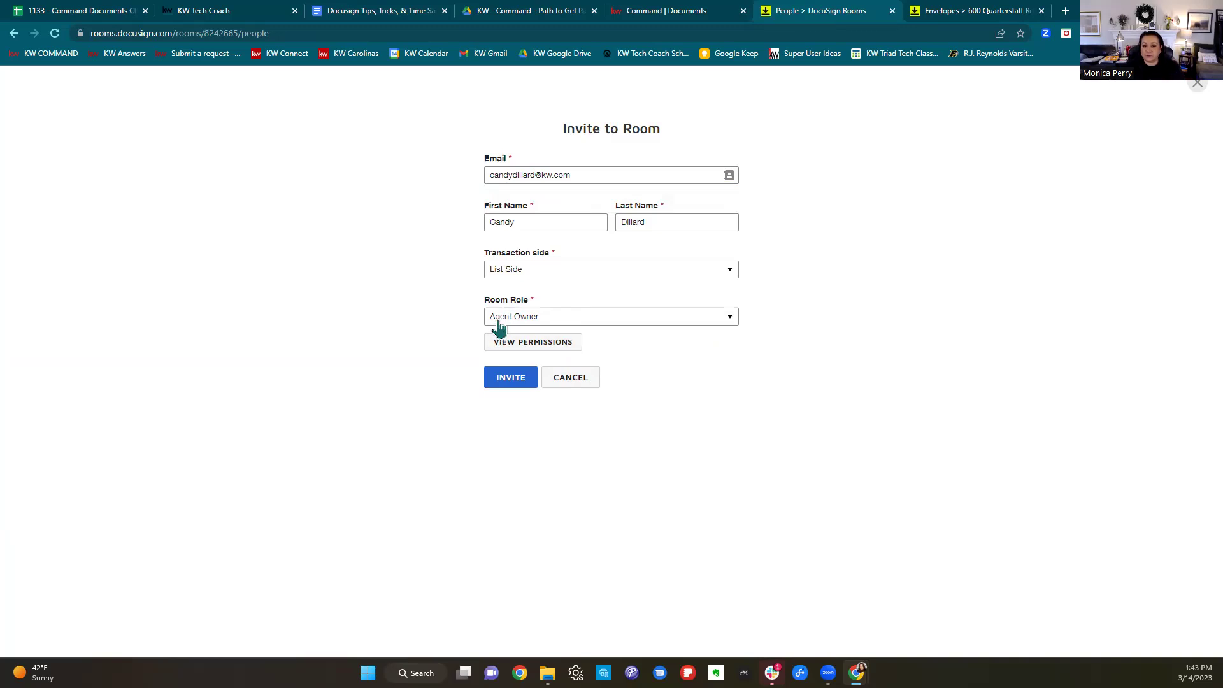
{"action": "left_click", "coordinate": [496, 382]}
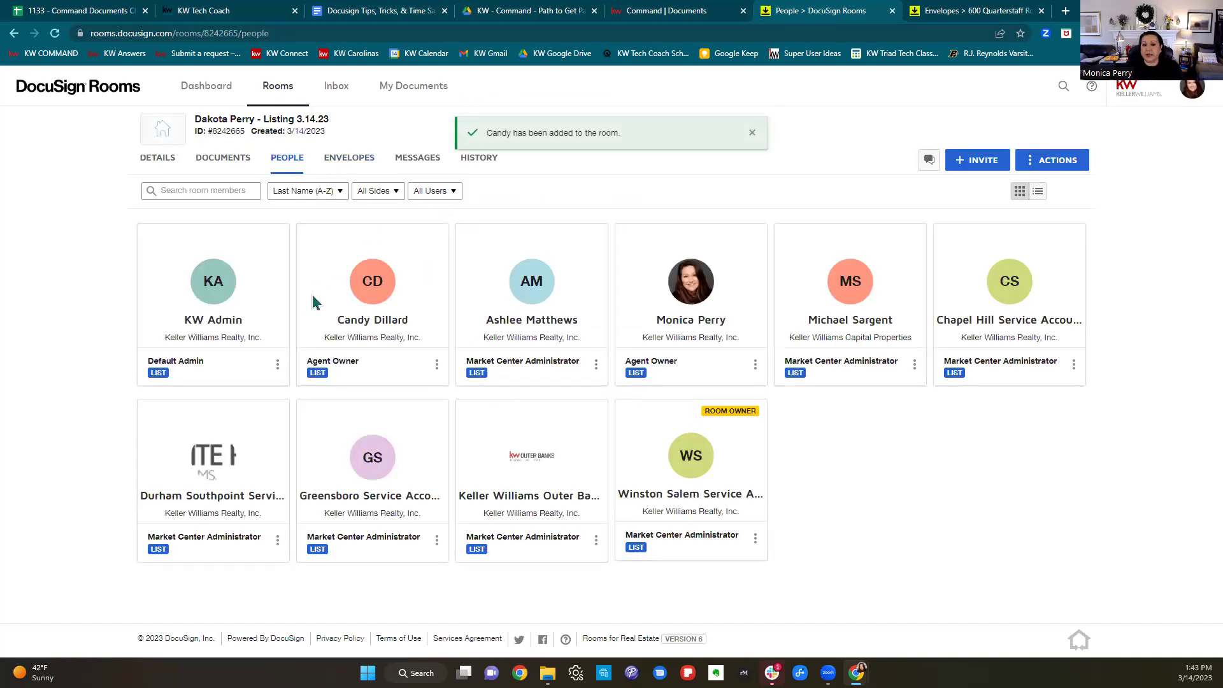
Review the new member's Share form access options, choosing Any room, then close without saving.
{"action": "left_click", "coordinate": [437, 366]}
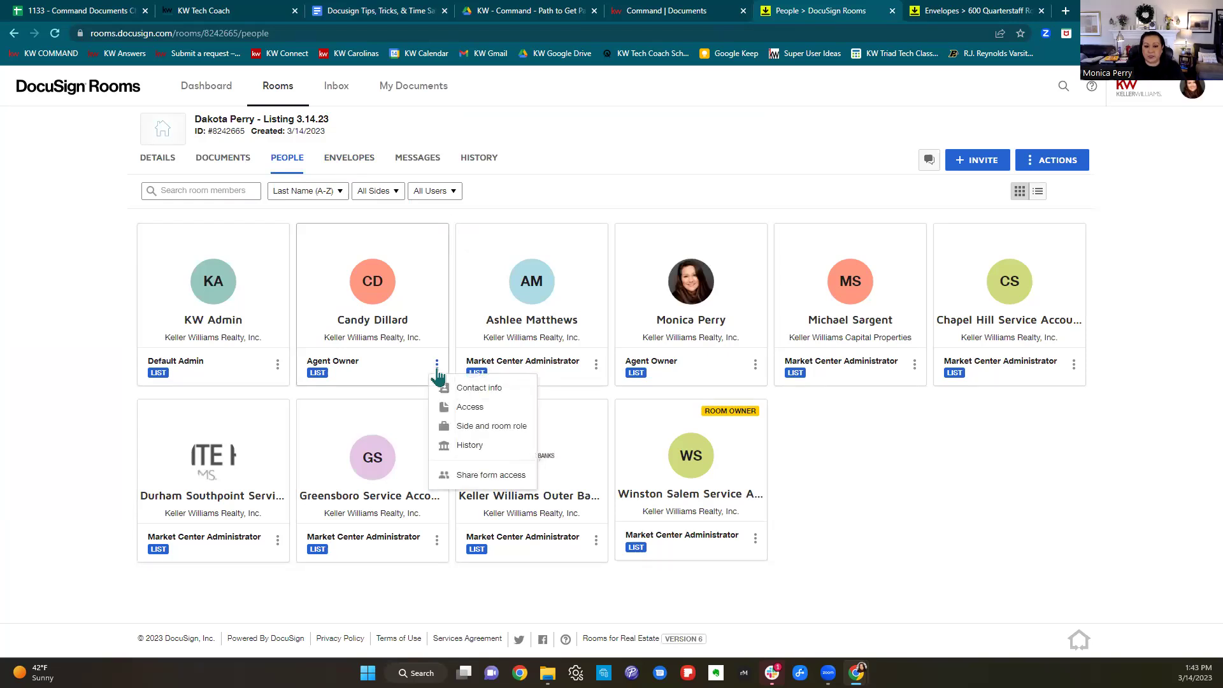
{"action": "left_click", "coordinate": [483, 475]}
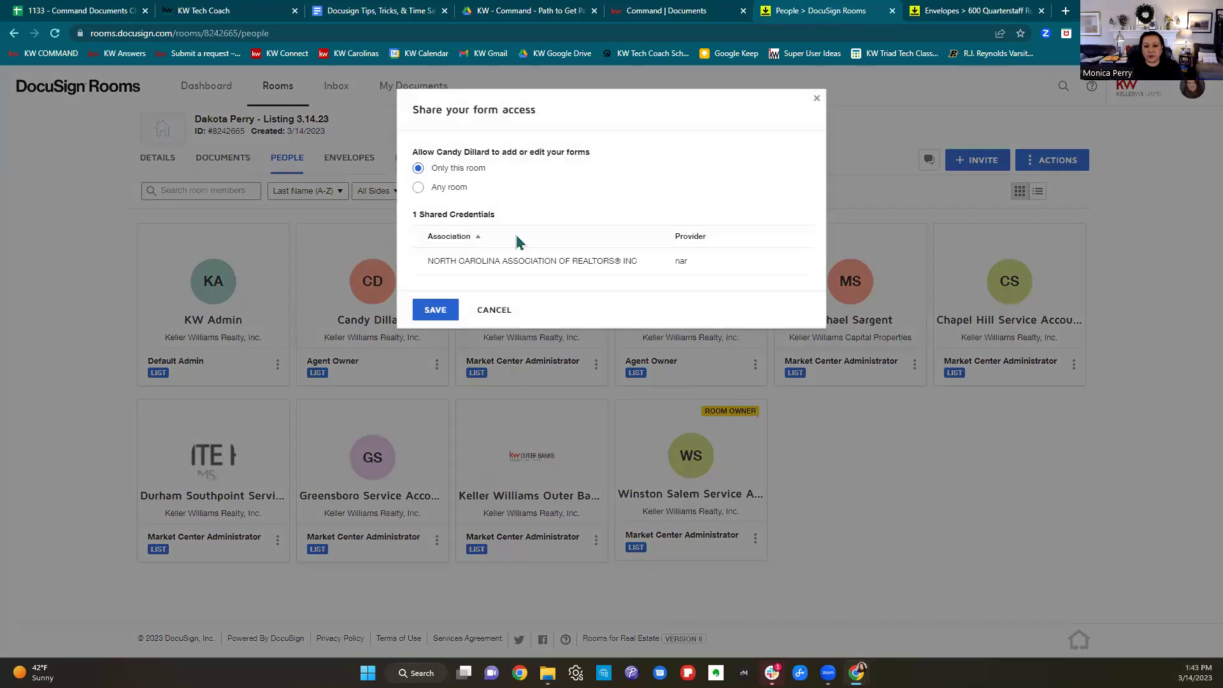
{"action": "left_click_drag", "start_coordinate": [489, 168], "coordinate": [434, 171]}
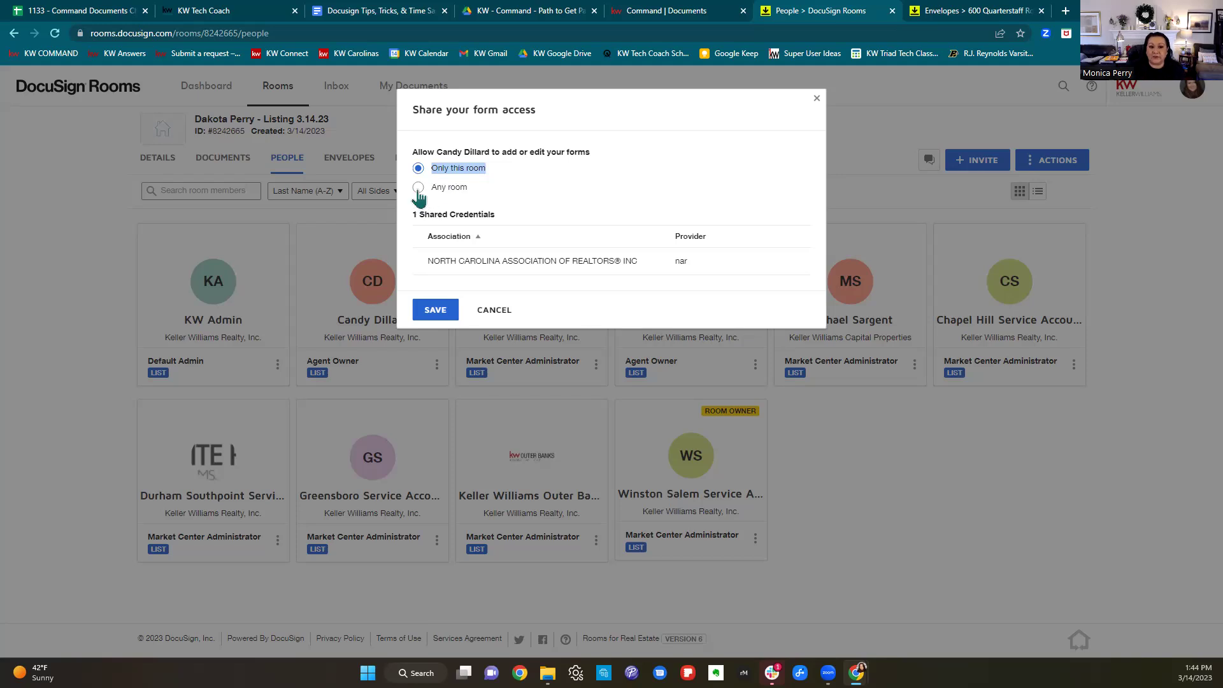
{"action": "left_click", "coordinate": [418, 189]}
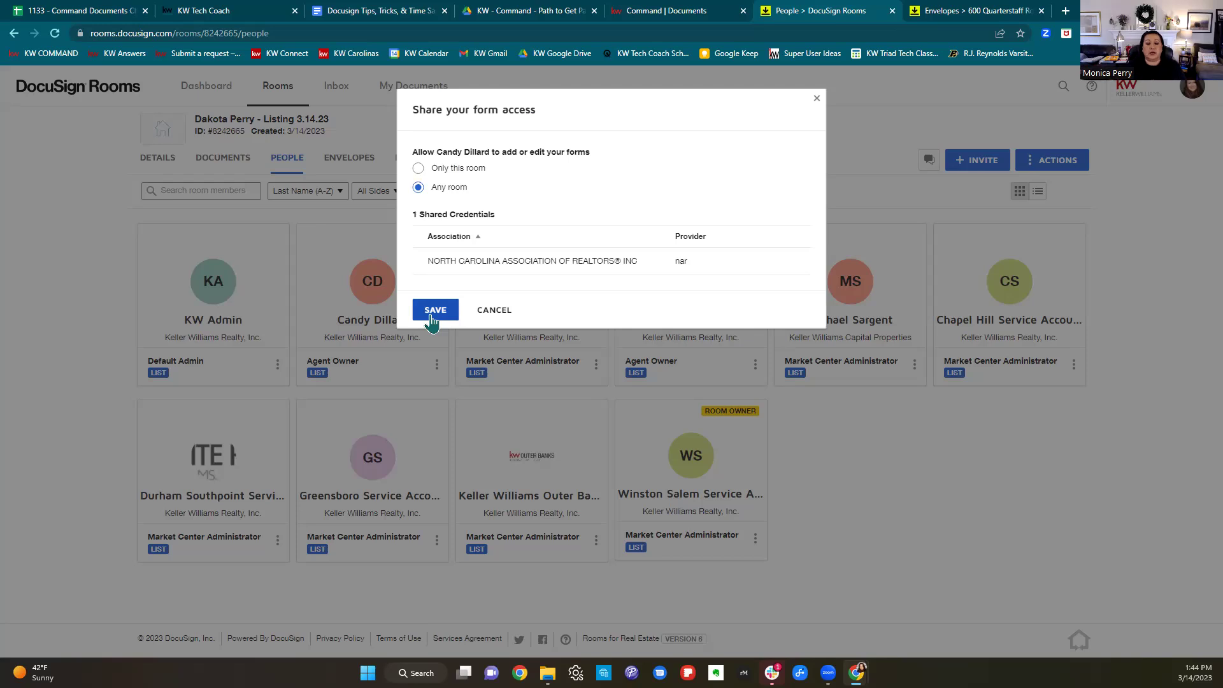
{"action": "left_click", "coordinate": [816, 100]}
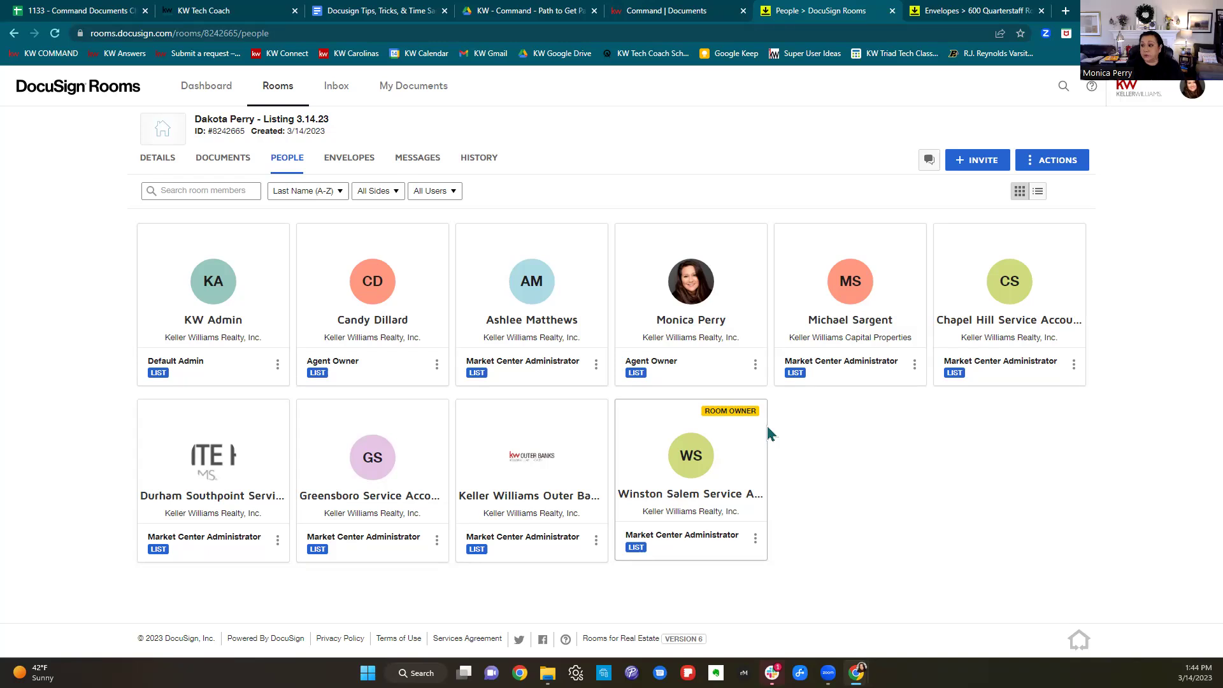
Open the Share Forms Access help article from the tips guide's link.
{"action": "left_click", "coordinate": [388, 11]}
{"action": "left_click", "coordinate": [689, 354]}
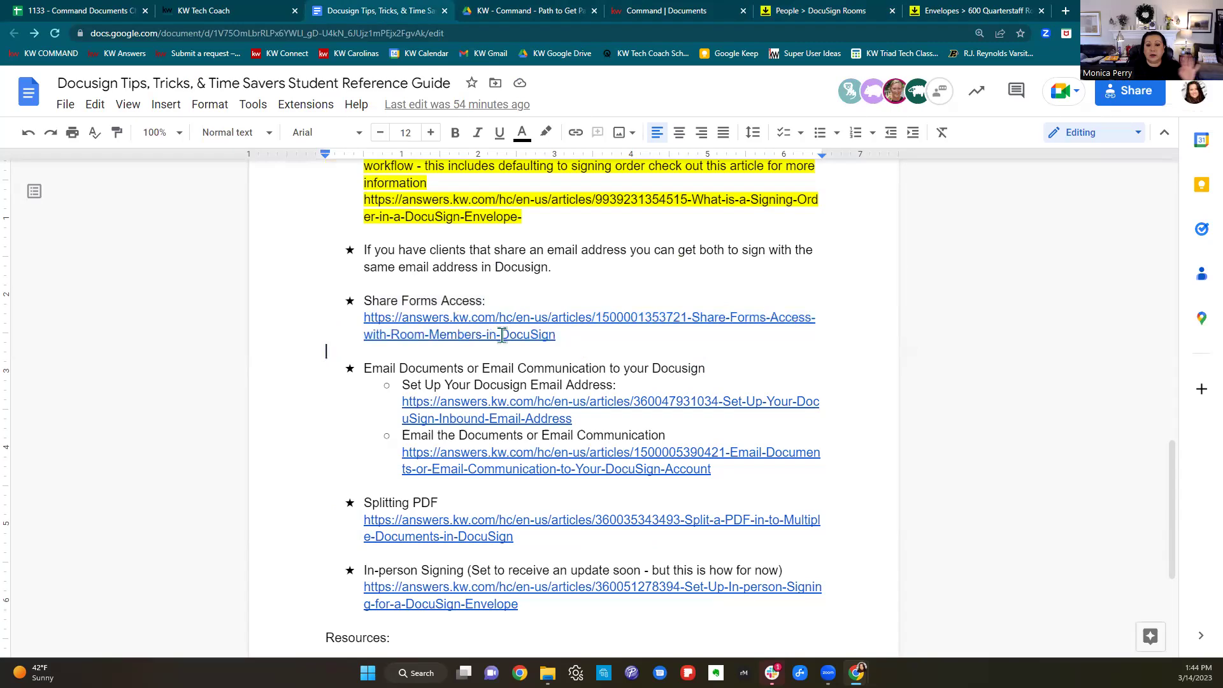
{"action": "left_click", "coordinate": [480, 318]}
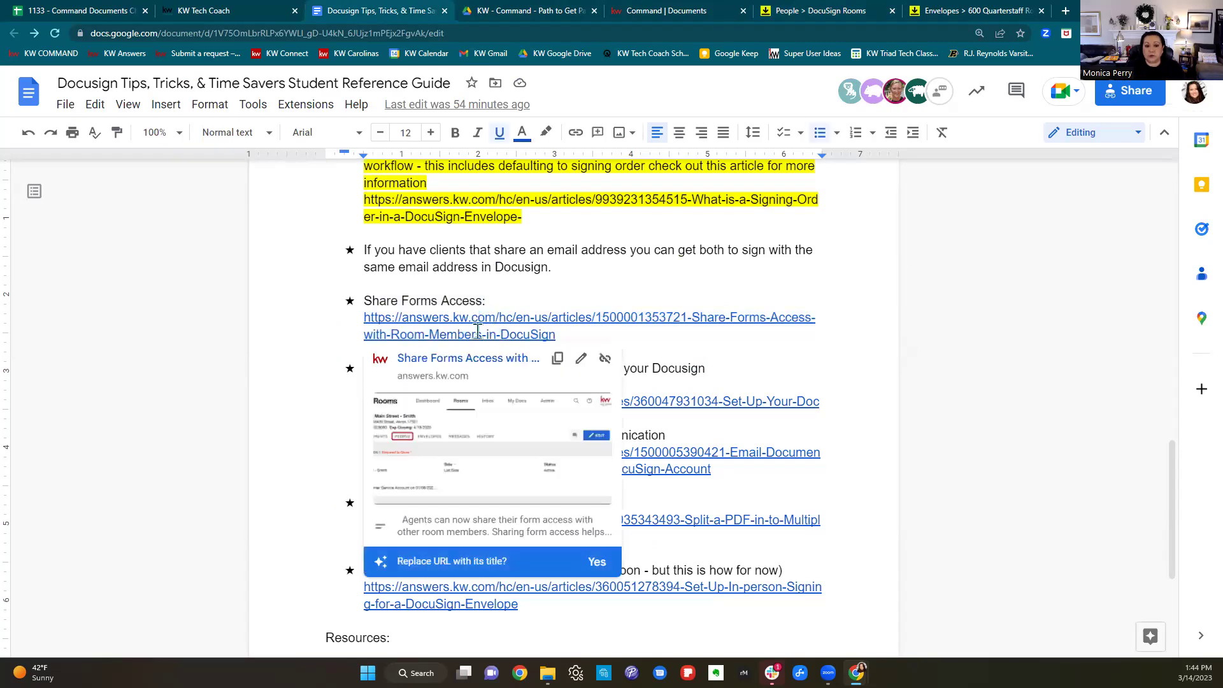
{"action": "left_click", "coordinate": [475, 363]}
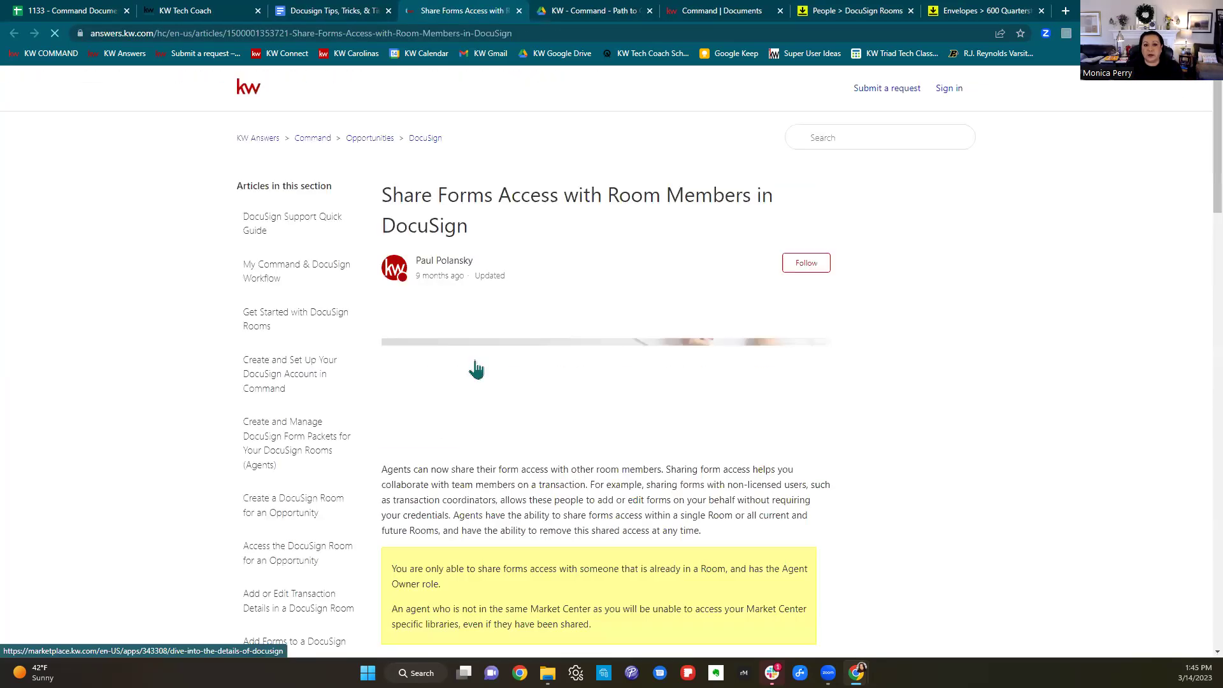
Scroll the page, then close the KW Answers help article to return to the DocuSign Tips guide.
{"action": "scroll", "coordinate": [1114, 408], "scroll_direction": "down", "scroll_amount": 5}
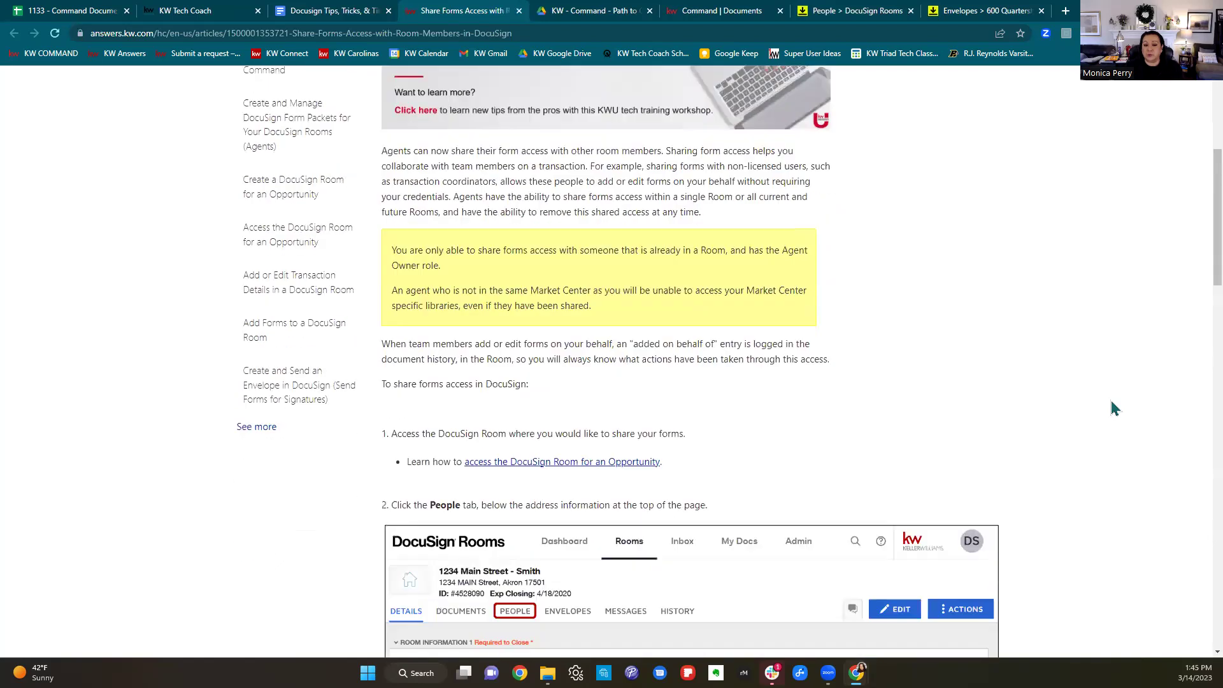
{"action": "scroll", "coordinate": [1114, 408], "scroll_direction": "down", "scroll_amount": 2}
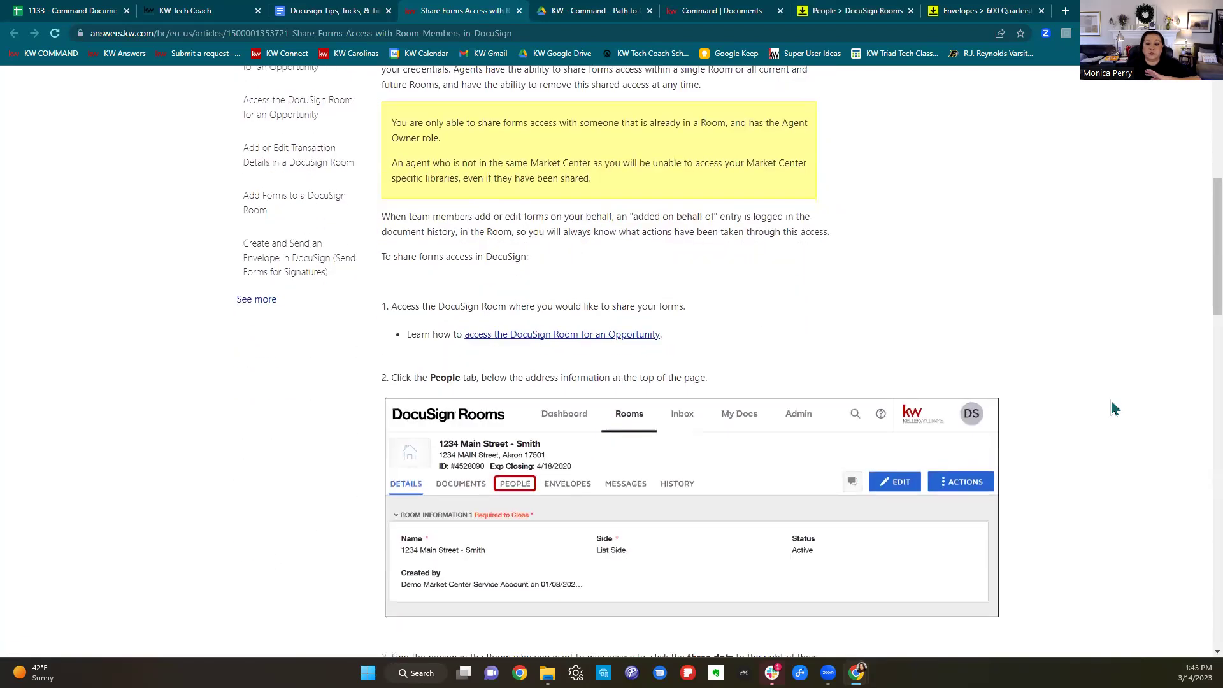
{"action": "scroll", "coordinate": [1114, 408], "scroll_direction": "down", "scroll_amount": 6}
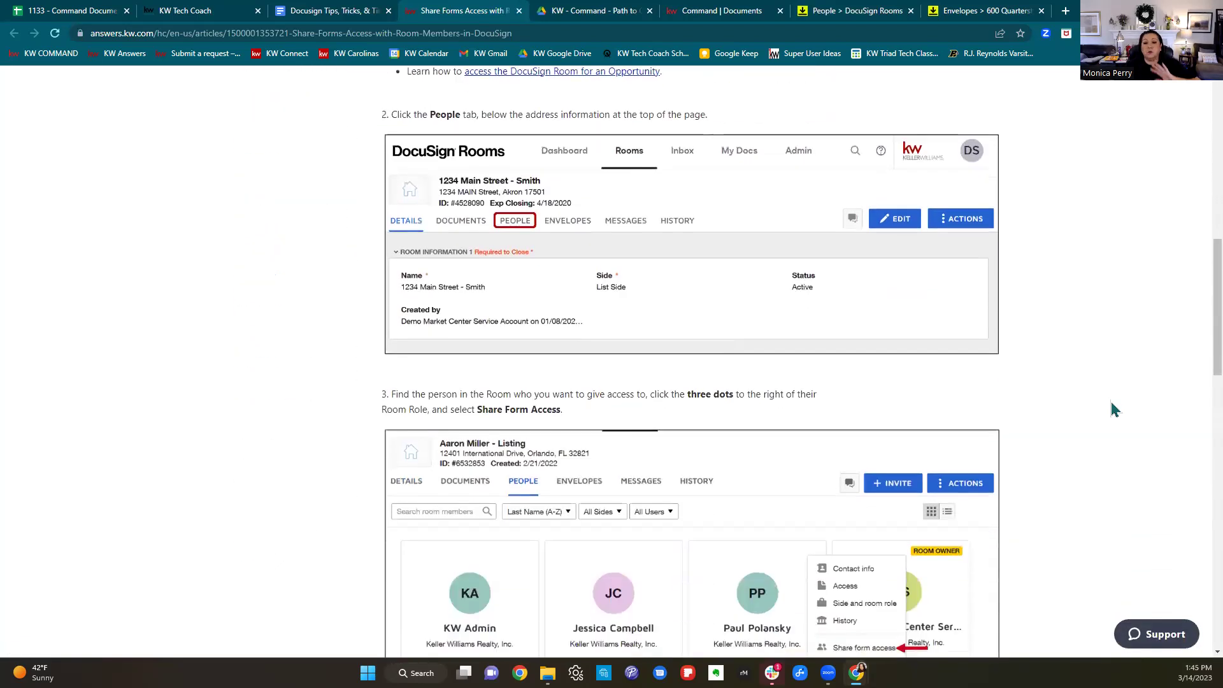
{"action": "scroll", "coordinate": [1114, 411], "scroll_direction": "down", "scroll_amount": 4}
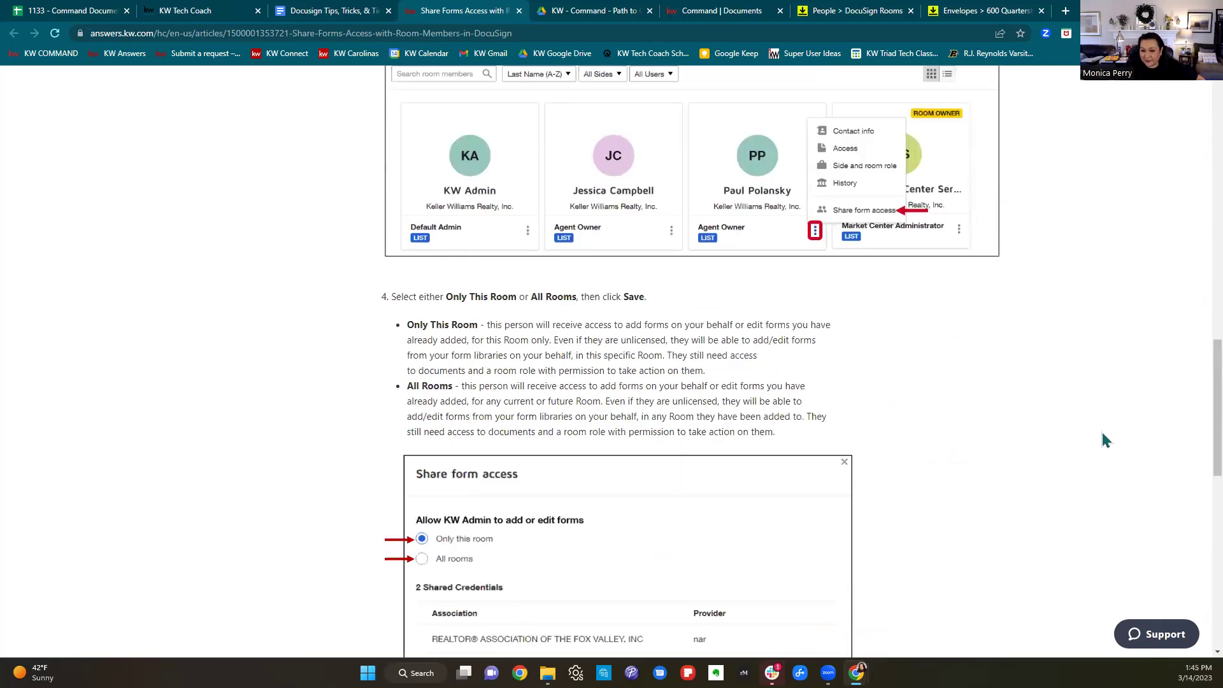
{"action": "scroll", "coordinate": [1106, 439], "scroll_direction": "down", "scroll_amount": 4}
{"action": "scroll", "coordinate": [1105, 440], "scroll_direction": "down", "scroll_amount": 4}
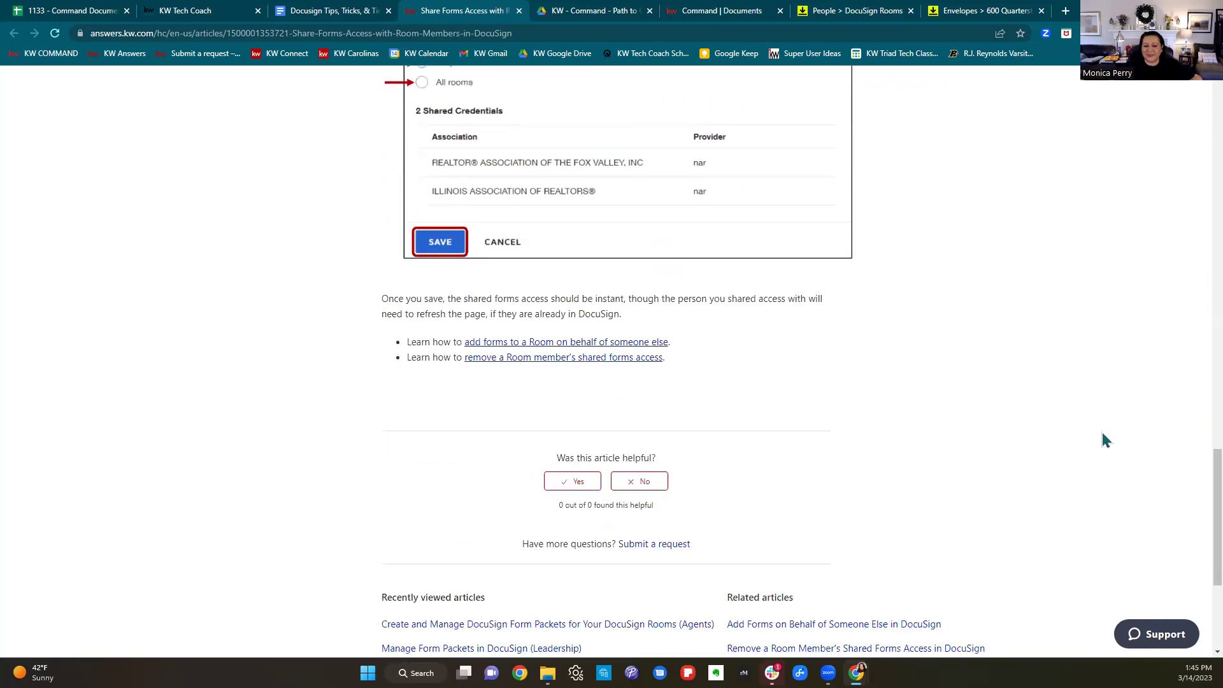
{"action": "scroll", "coordinate": [1105, 439], "scroll_direction": "up", "scroll_amount": 4}
{"action": "scroll", "coordinate": [1106, 439], "scroll_direction": "up", "scroll_amount": 20}
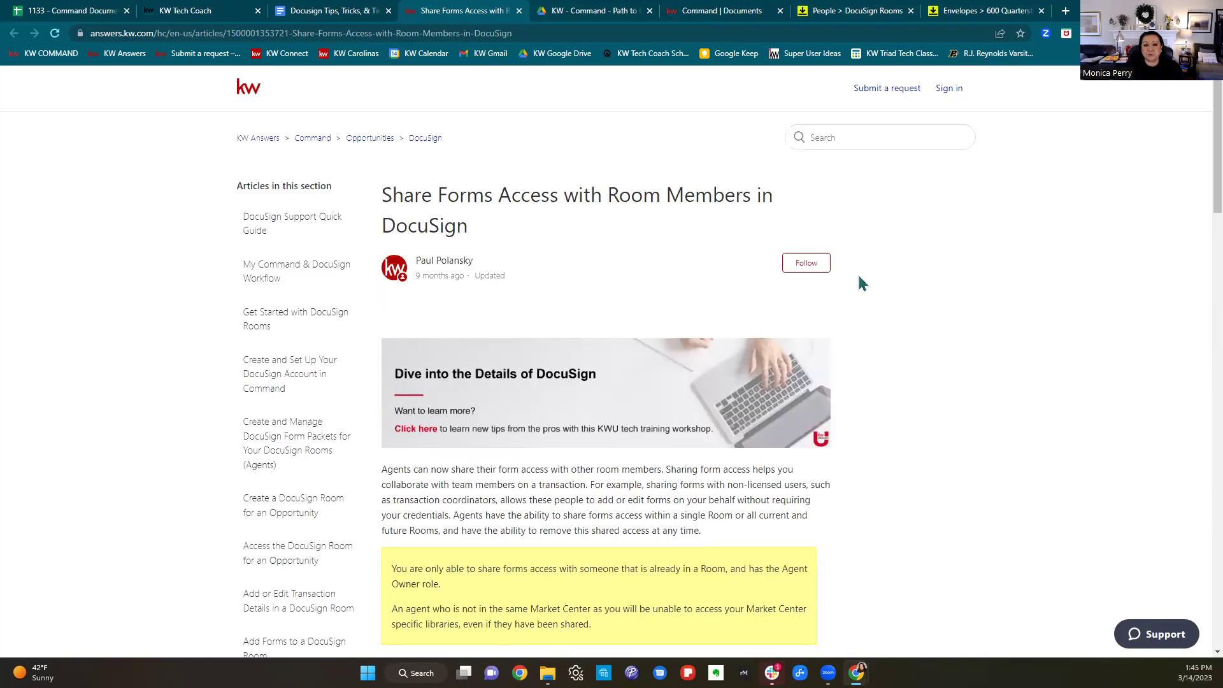
{"action": "left_click", "coordinate": [519, 11]}
{"action": "left_click", "coordinate": [862, 354]}
{"action": "scroll", "coordinate": [862, 356], "scroll_direction": "down", "scroll_amount": 1}
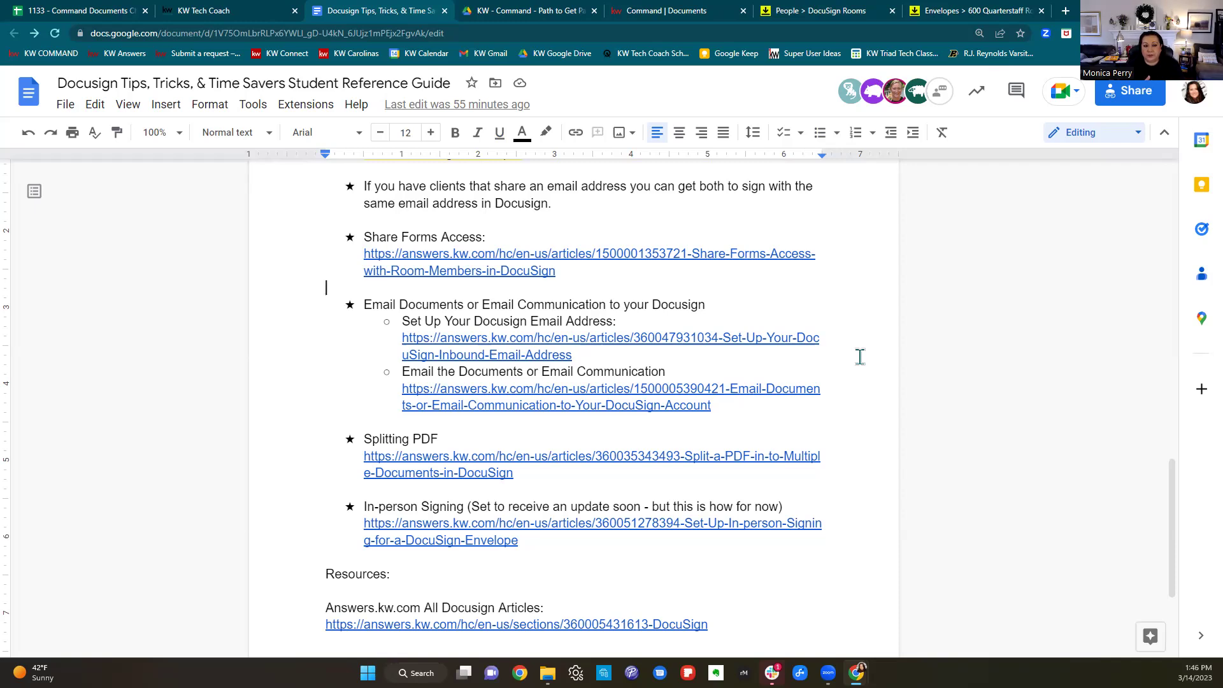
{"action": "scroll", "coordinate": [758, 326], "scroll_direction": "up", "scroll_amount": 5}
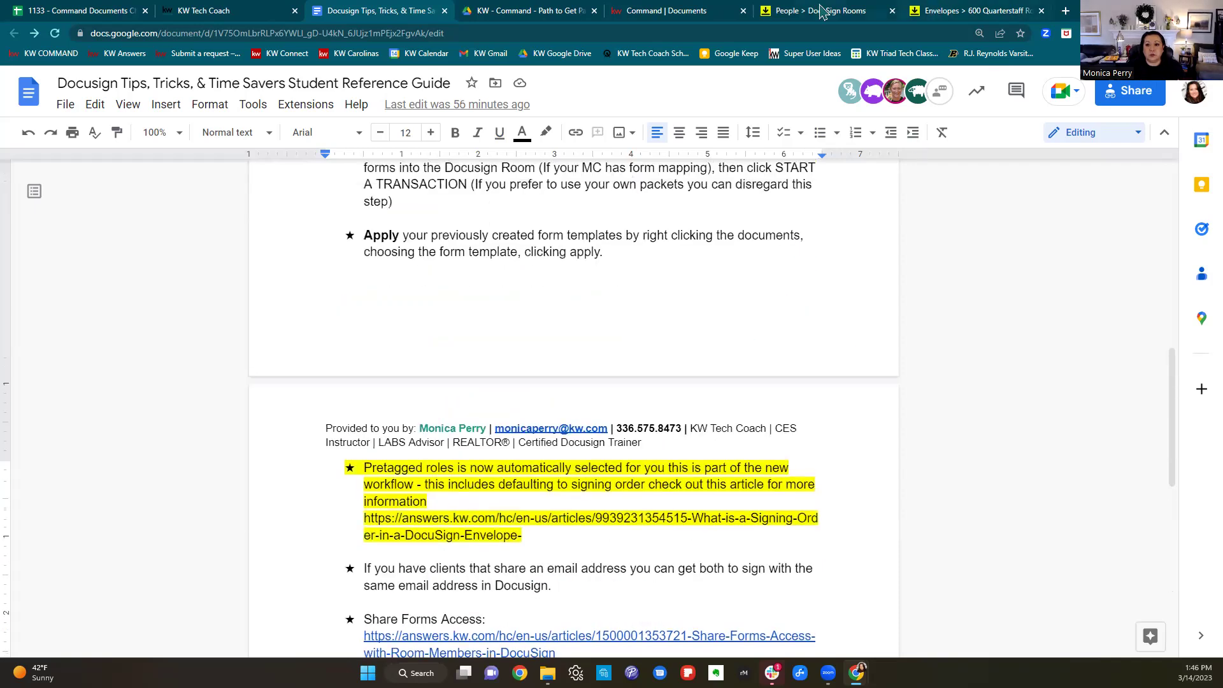
{"action": "left_click", "coordinate": [821, 11]}
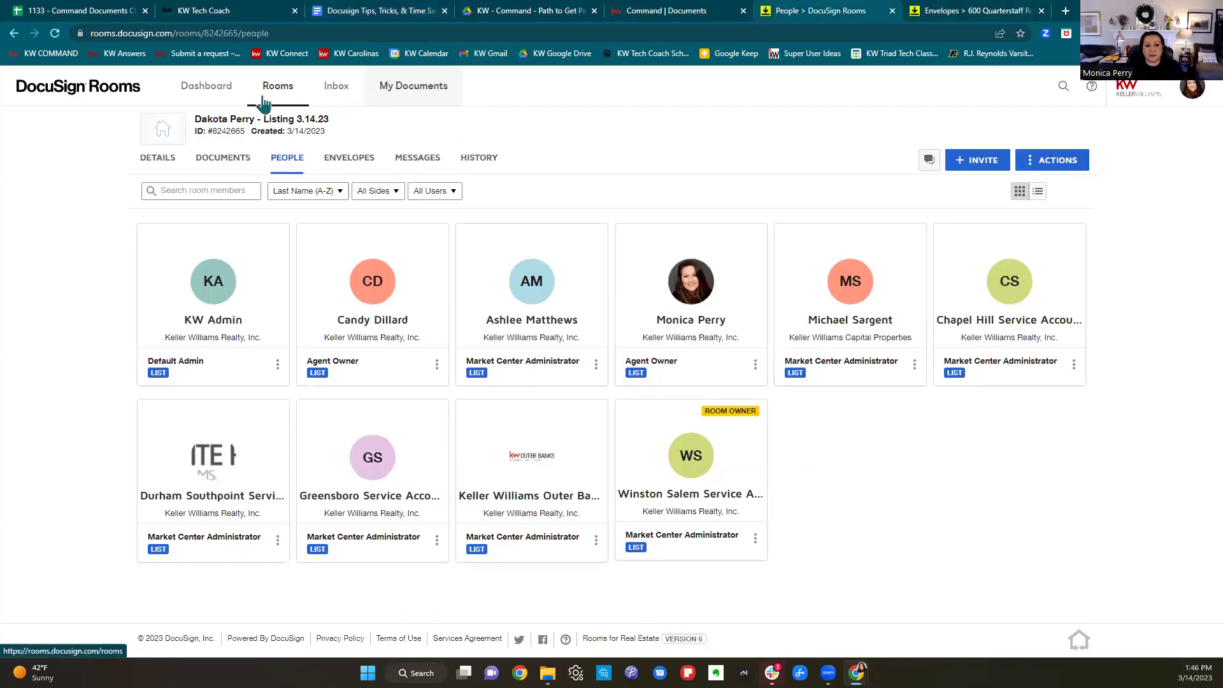
Go via the Dashboard to the still-empty personal Inbox, then bring Gmail to the front.
{"action": "left_click", "coordinate": [215, 92]}
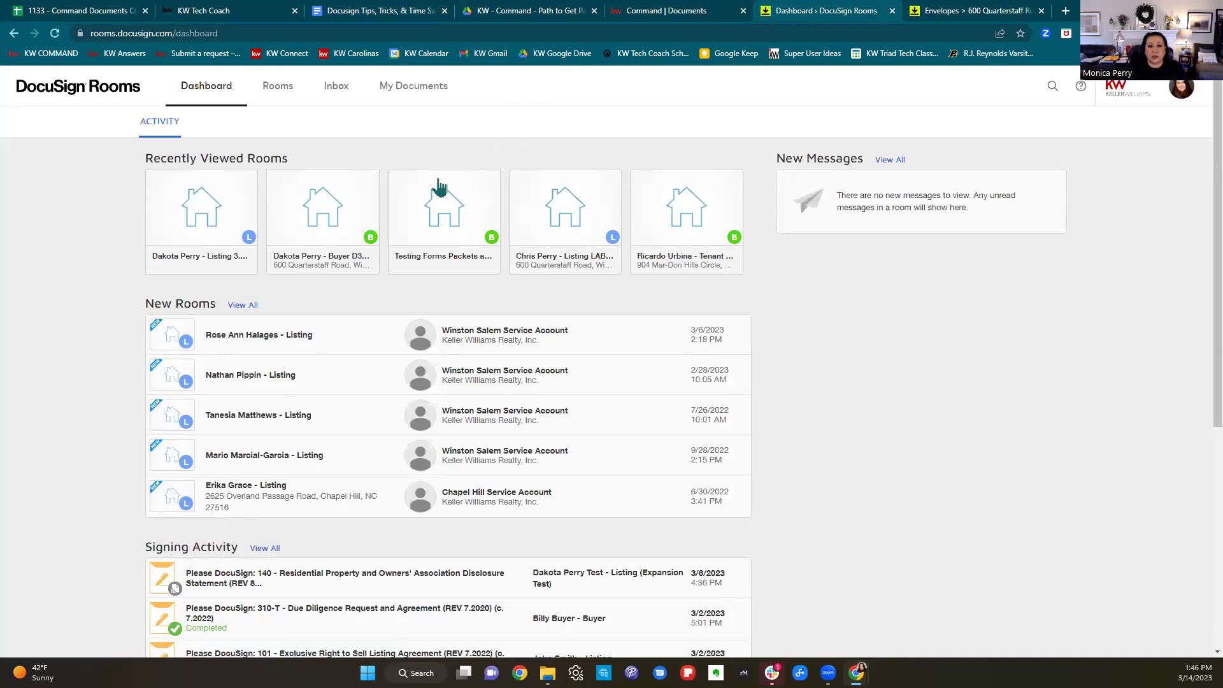
{"action": "left_click", "coordinate": [336, 86]}
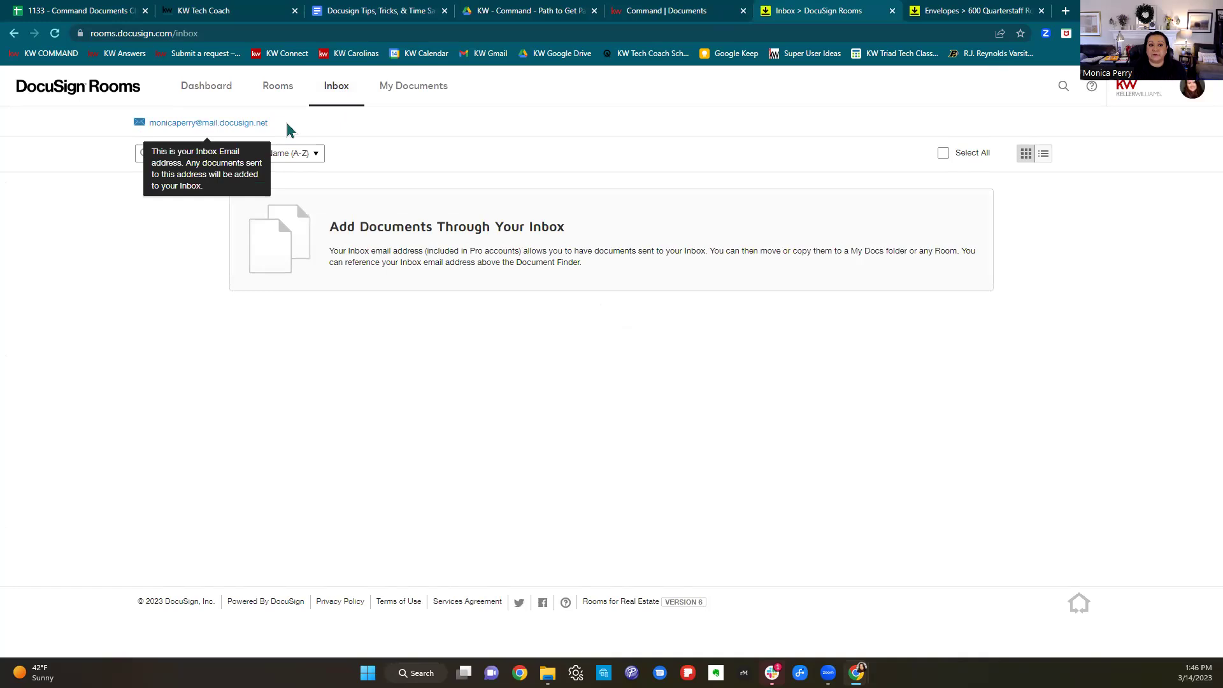
{"action": "mouse_move", "coordinate": [135, 130]}
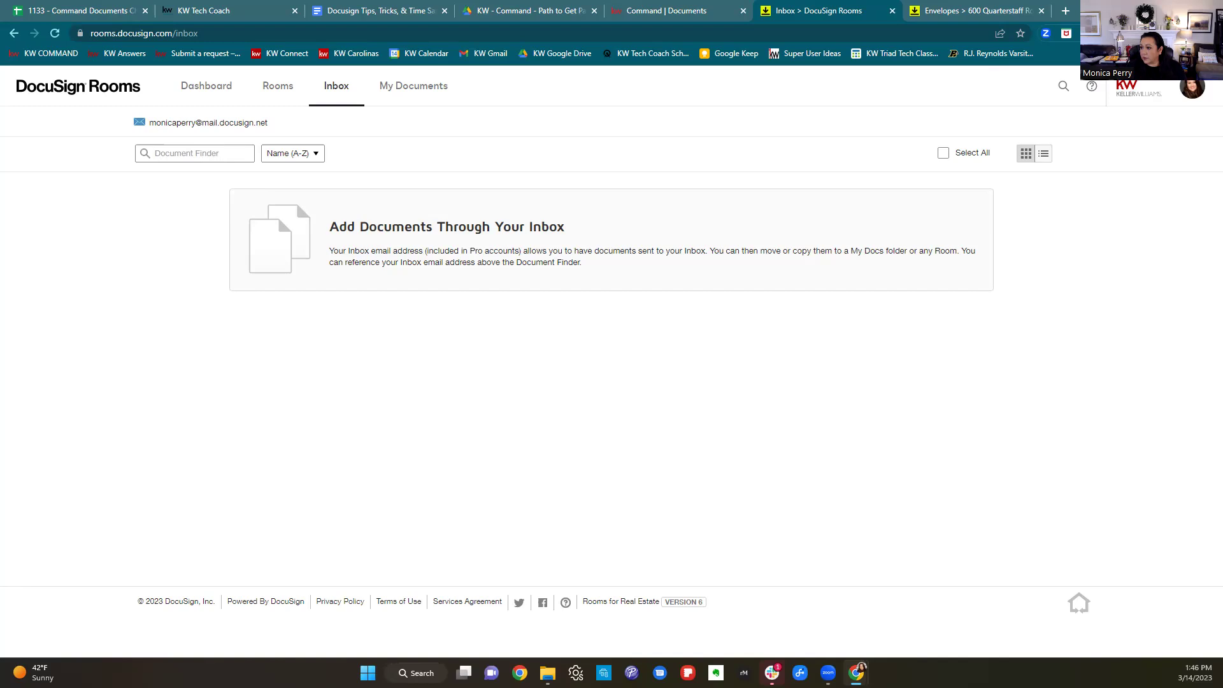
{"action": "key", "text": "alt+Tab"}
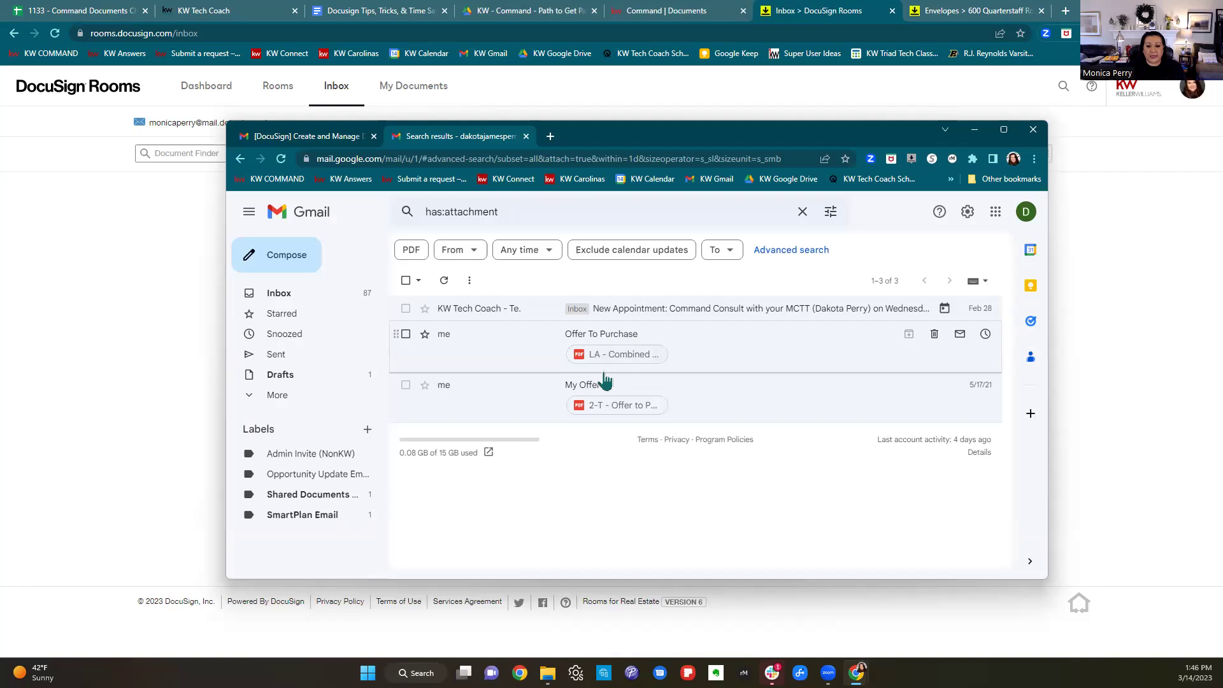
Select the My Offer email and bring the Gmail window back up, maximized.
{"action": "left_click", "coordinate": [406, 386]}
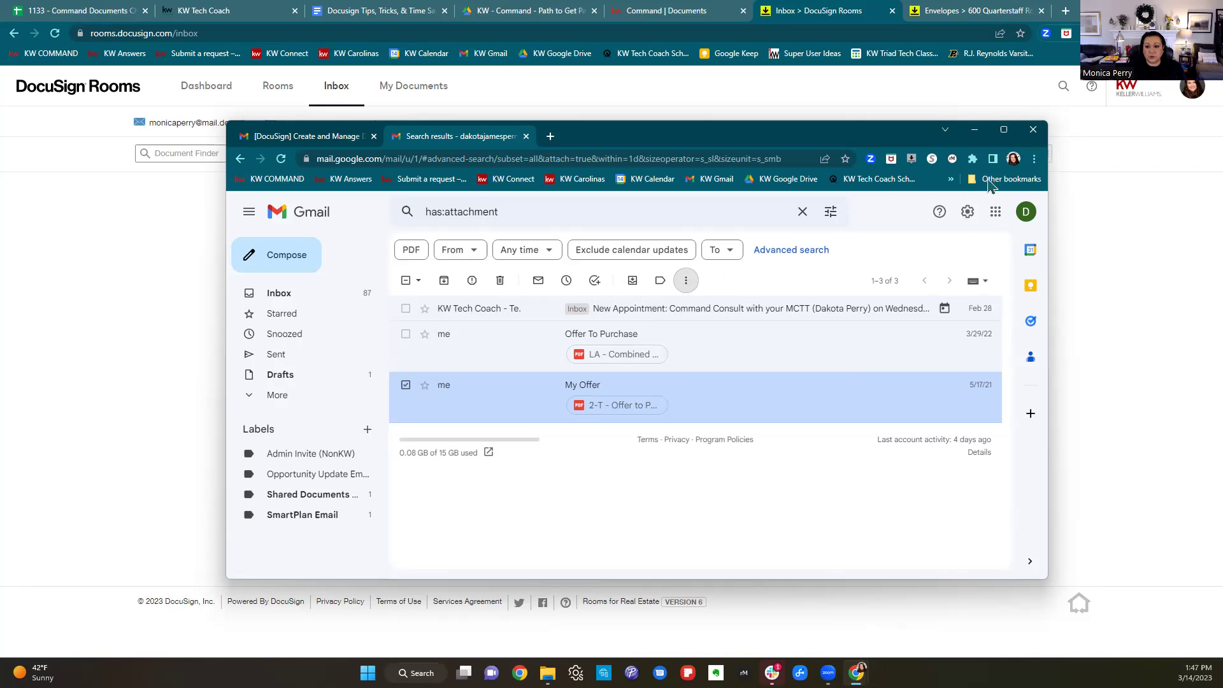
{"action": "left_click", "coordinate": [1002, 125]}
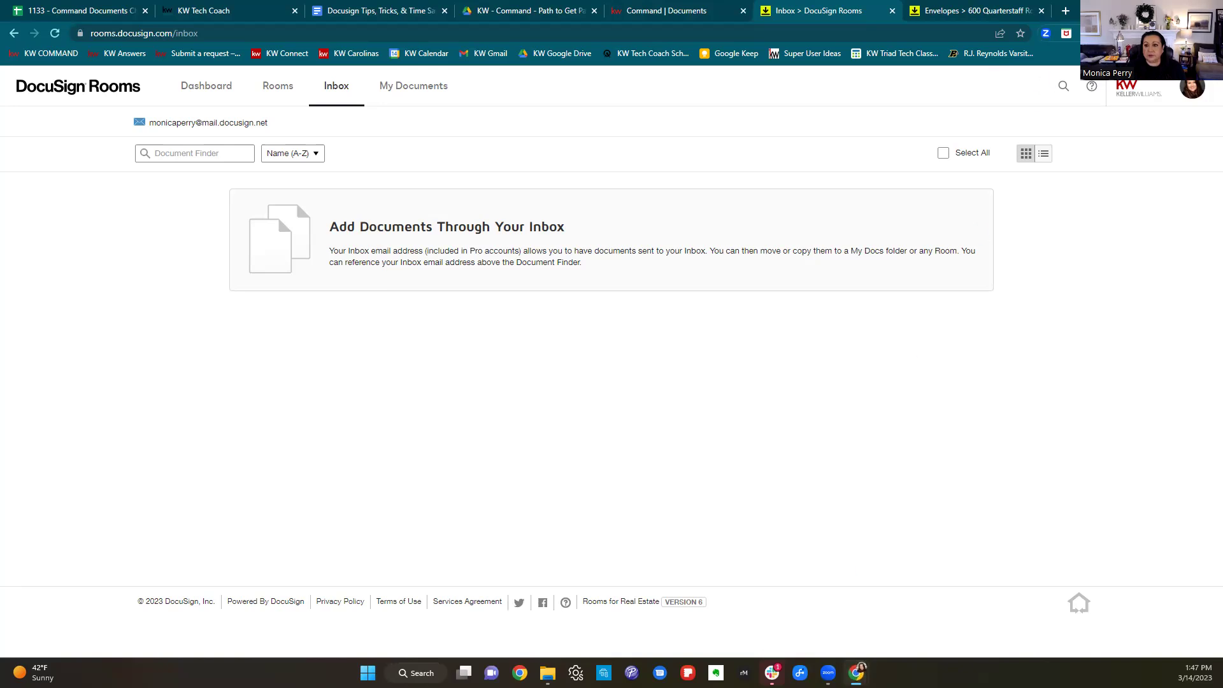
{"action": "key", "text": "super+Down"}
{"action": "left_click", "coordinate": [910, 249]}
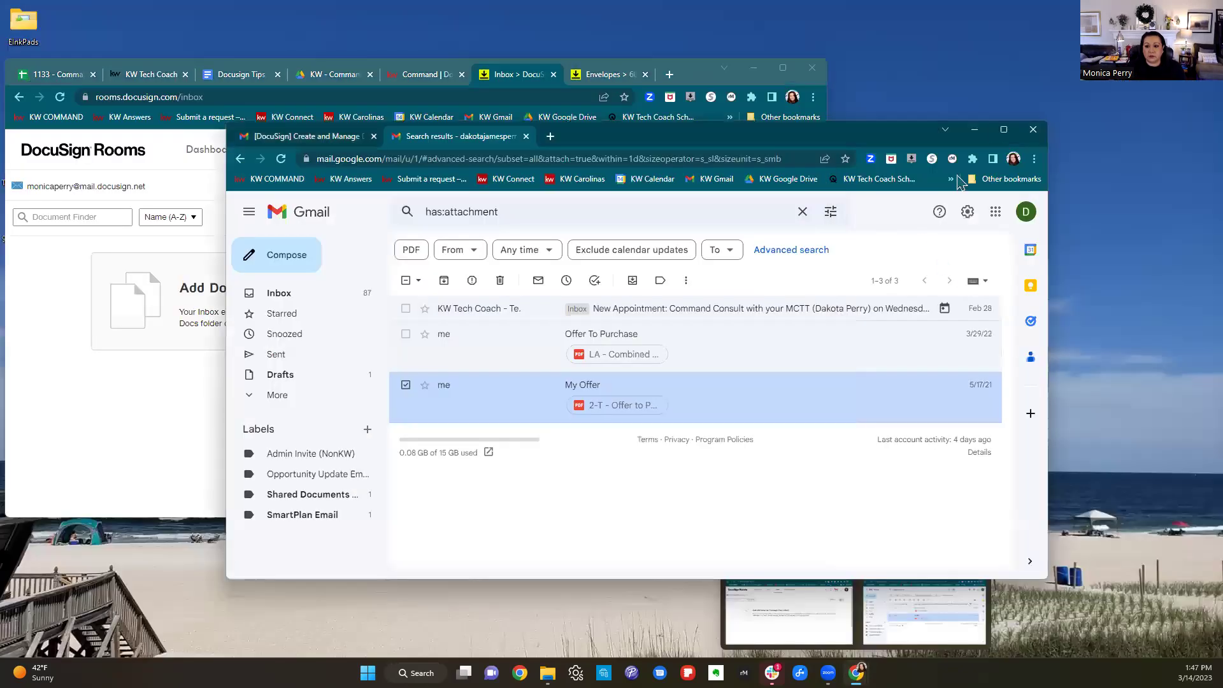
{"action": "double_click", "coordinate": [816, 101]}
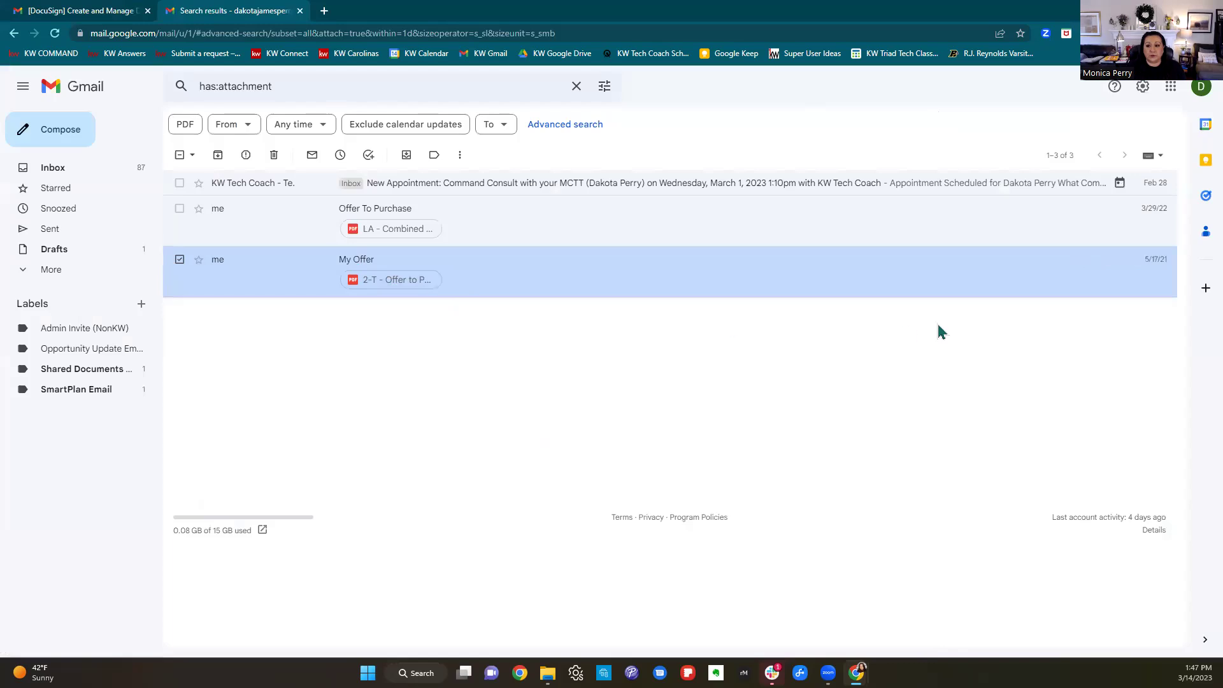
Forward the My Offer email and its Offer to Purchase PDF to the DocuSign inbox address.
{"action": "left_click", "coordinate": [338, 266]}
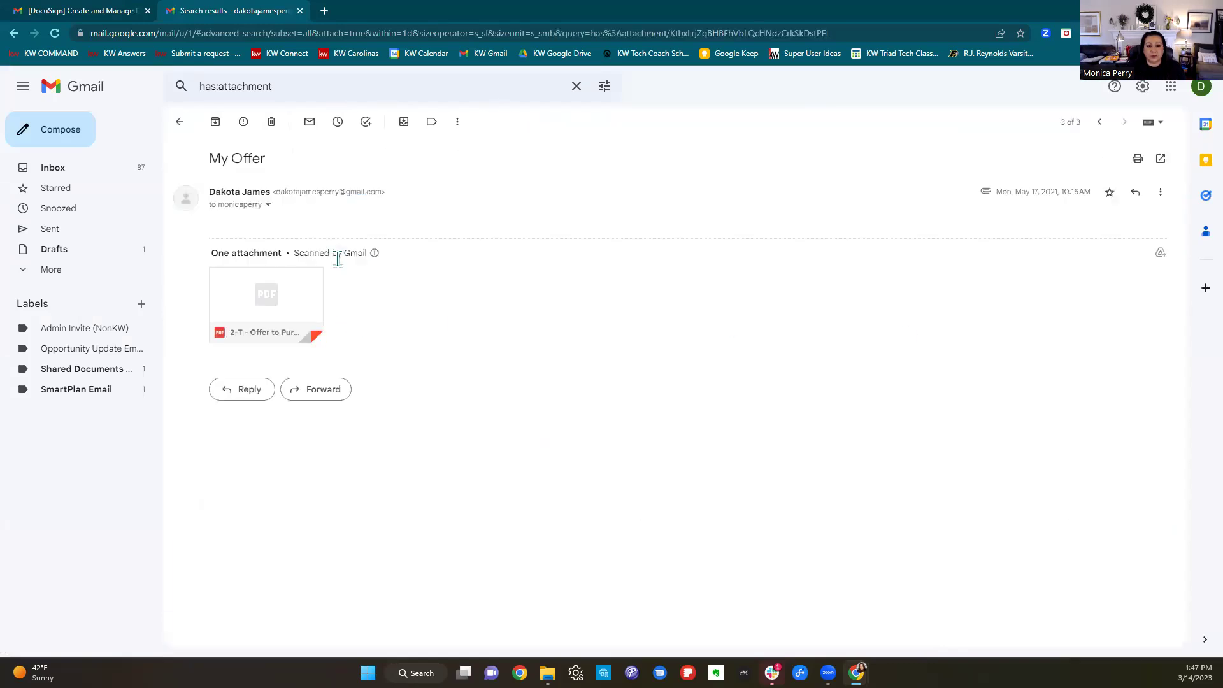
{"action": "left_click", "coordinate": [333, 392]}
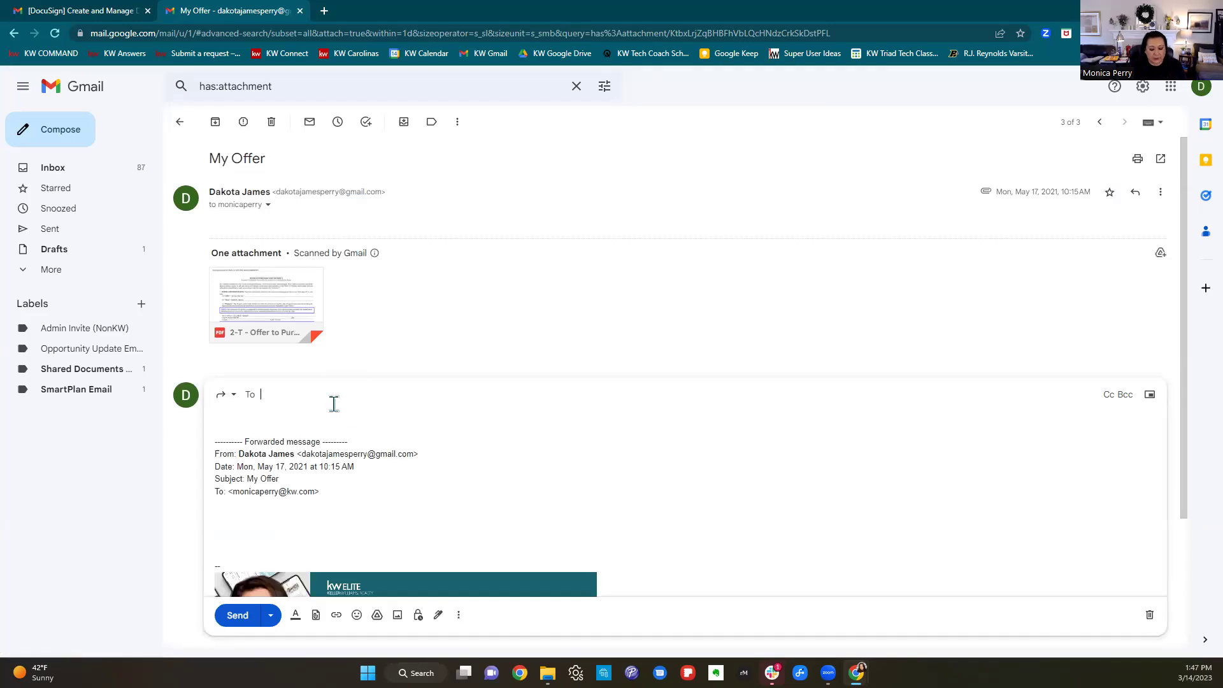
{"action": "type", "text": "monica"}
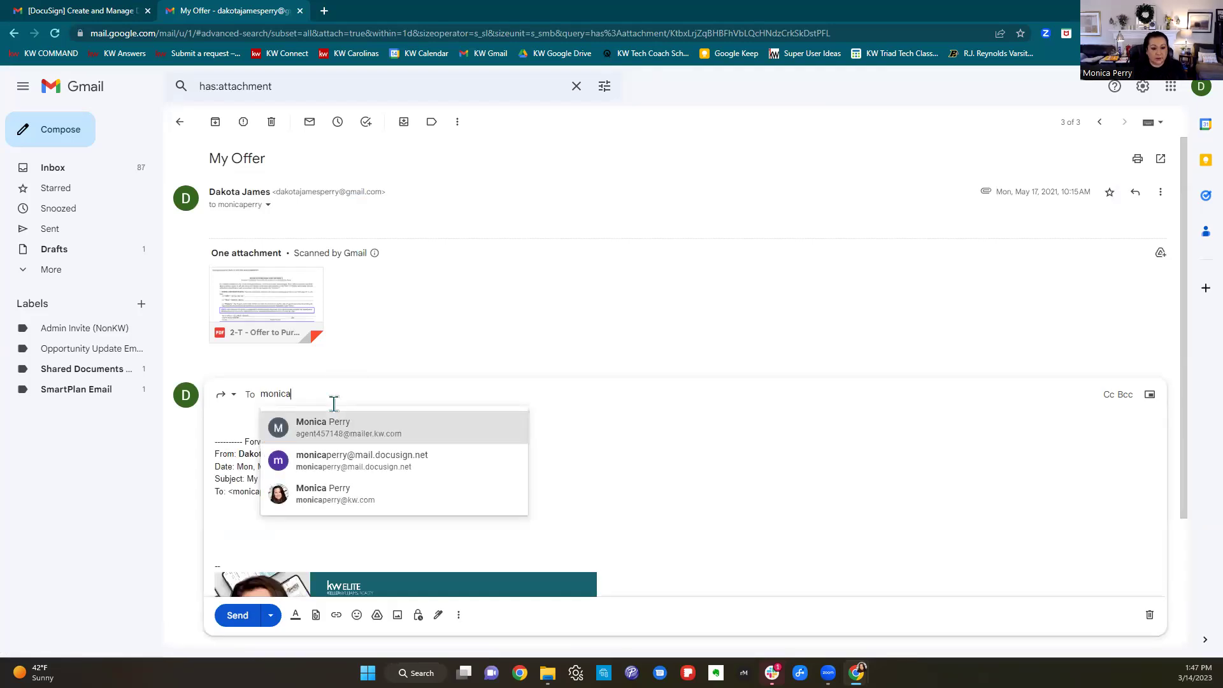
{"action": "left_click", "coordinate": [355, 463]}
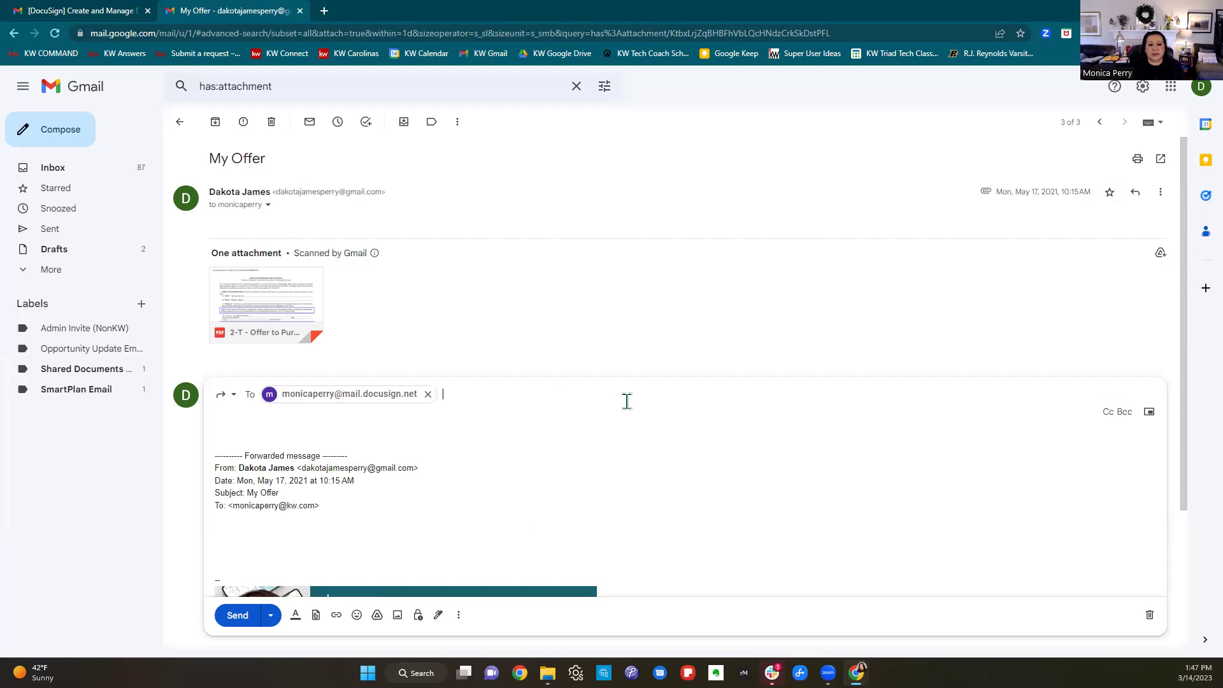
{"action": "scroll", "coordinate": [627, 401], "scroll_direction": "down", "scroll_amount": 3}
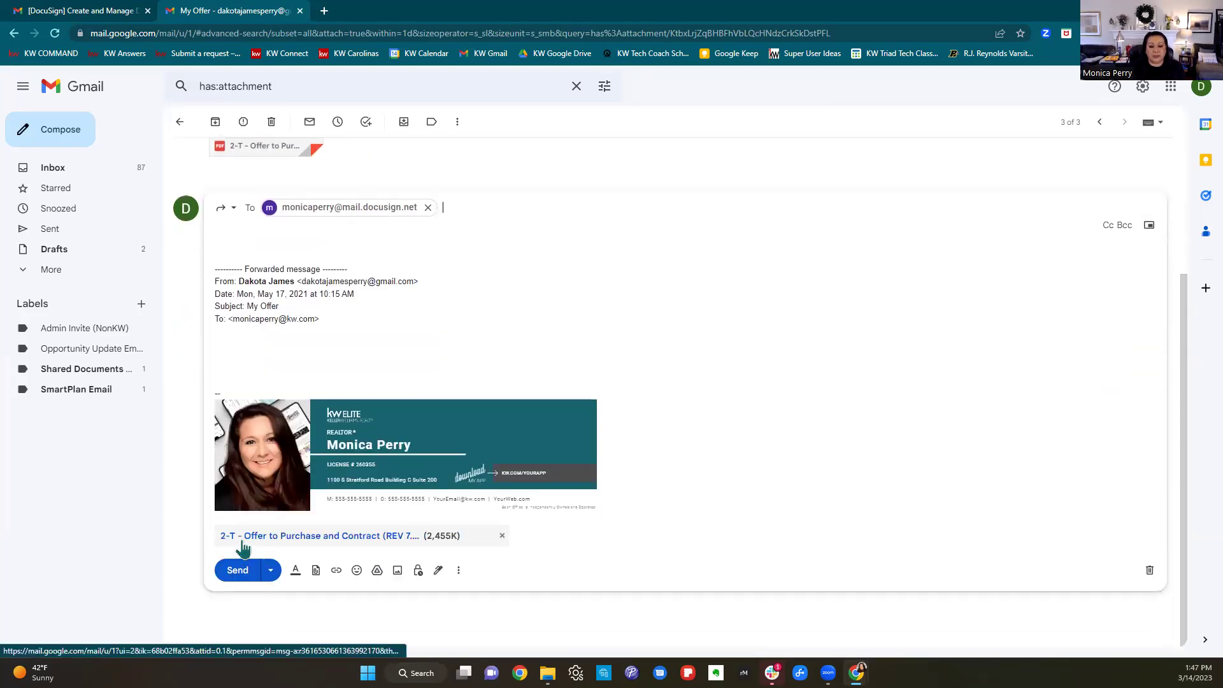
{"action": "left_click", "coordinate": [239, 572]}
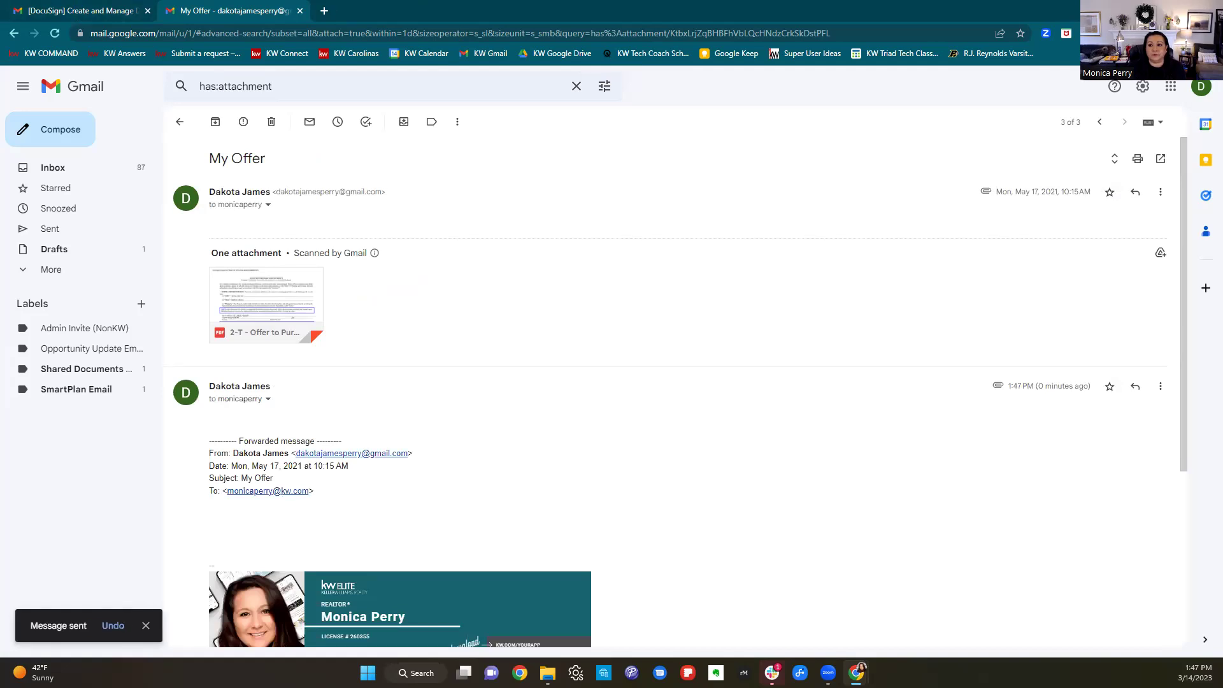
{"action": "left_click", "coordinate": [788, 612]}
Maximize Rooms, reload, and revisit Dashboard then Inbox to find the new Offer to Purchase PDF.
{"action": "double_click", "coordinate": [783, 66]}
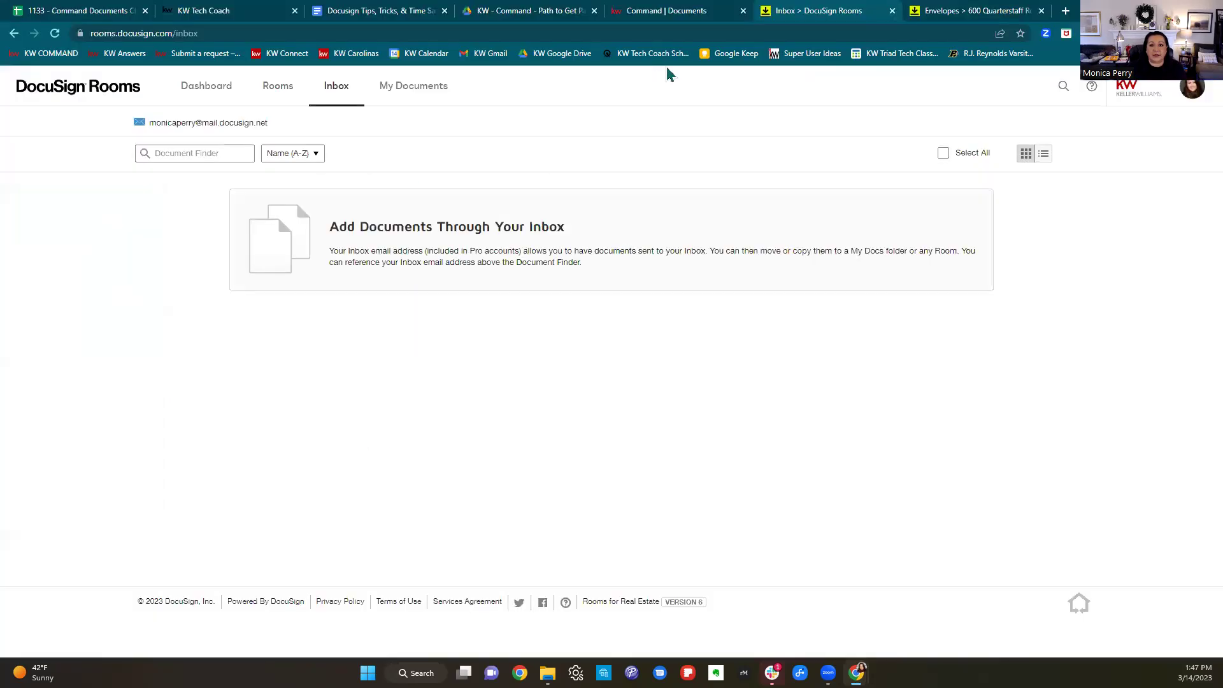
{"action": "left_click", "coordinate": [55, 33]}
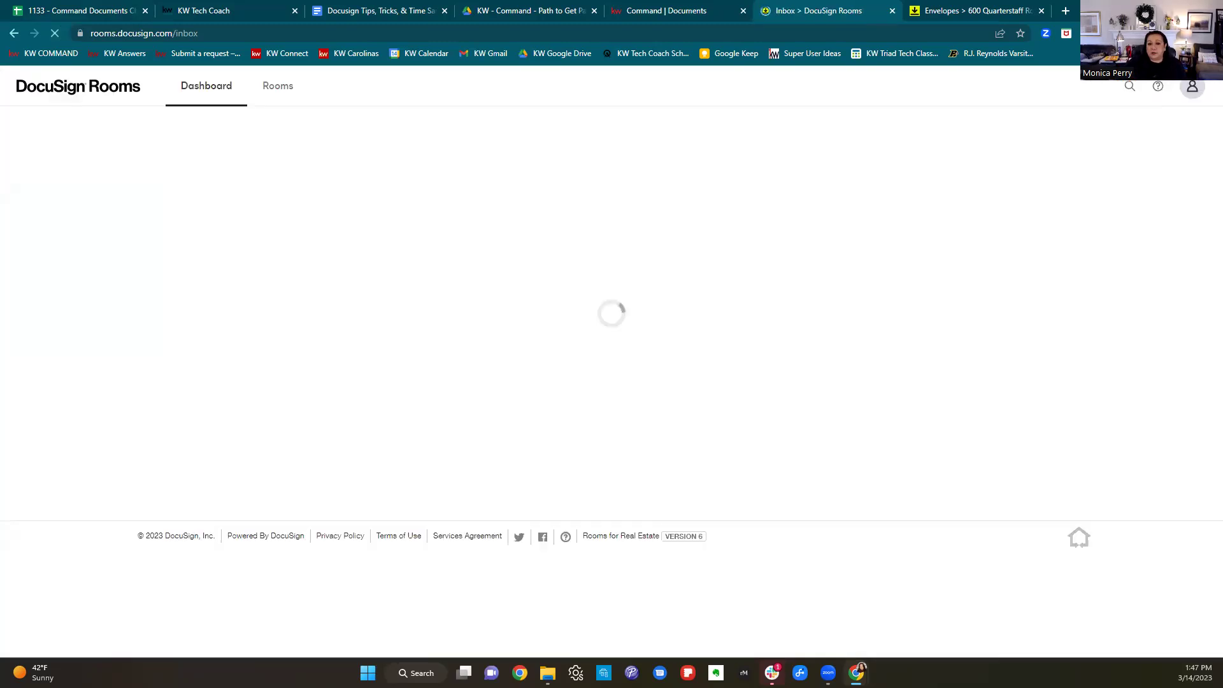
{"action": "left_click", "coordinate": [228, 99]}
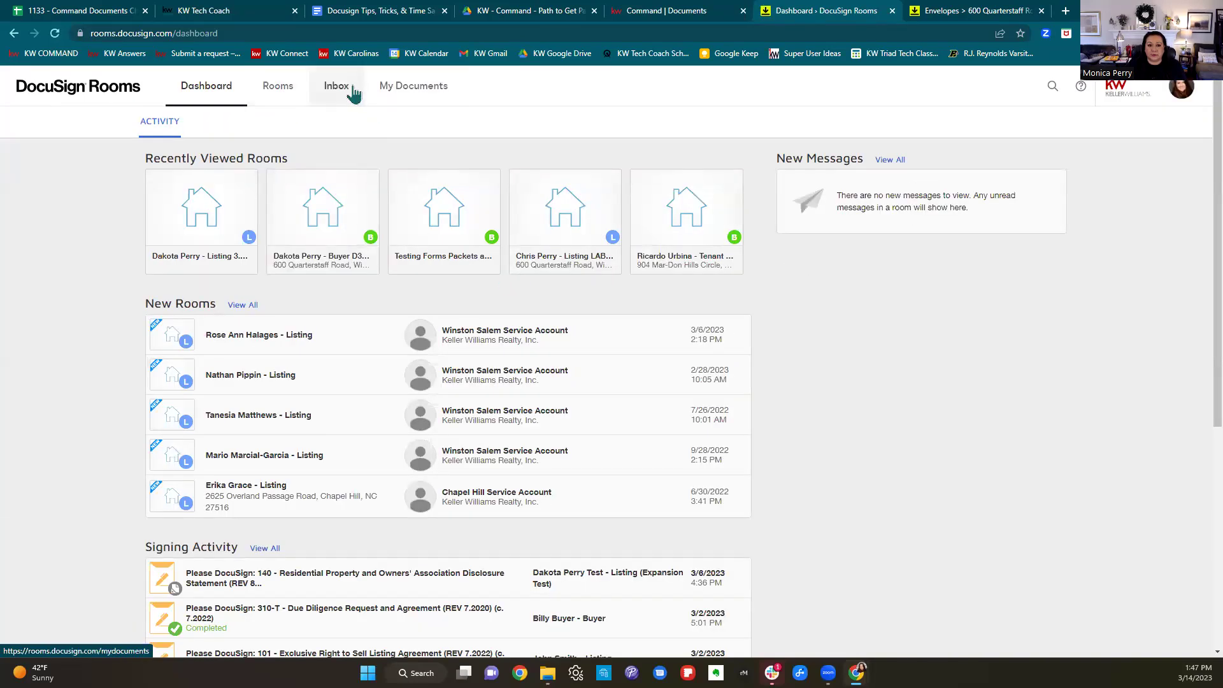
{"action": "left_click", "coordinate": [338, 86]}
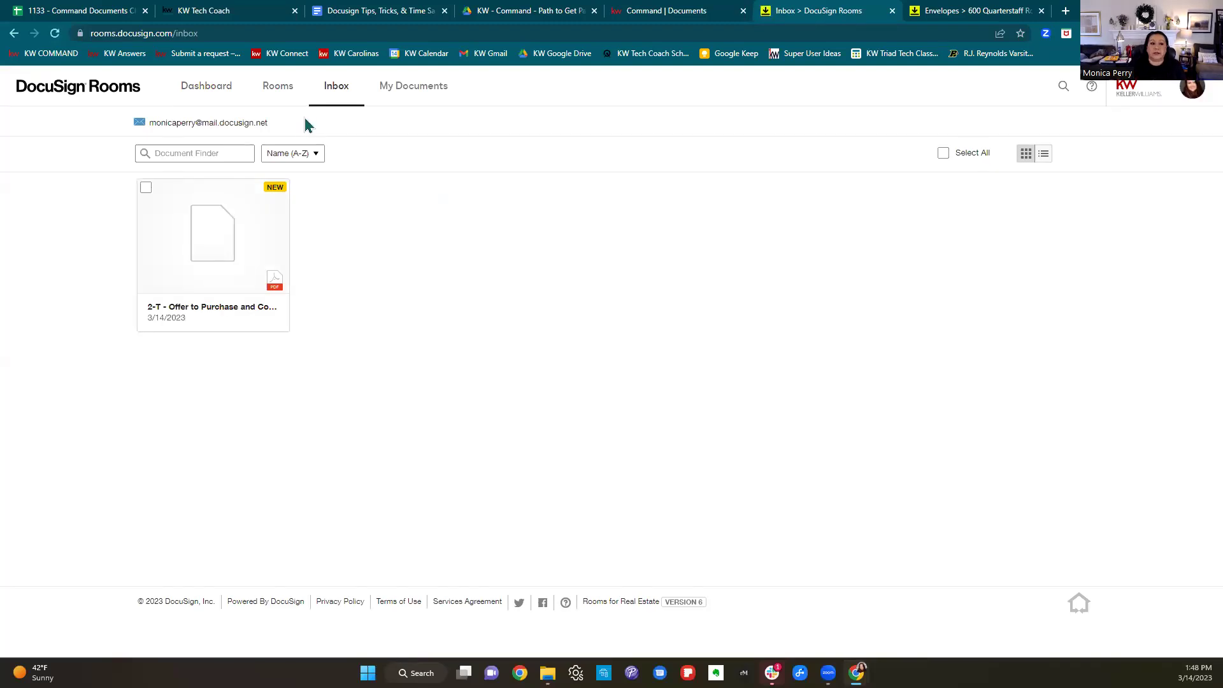
{"action": "left_click", "coordinate": [146, 187]}
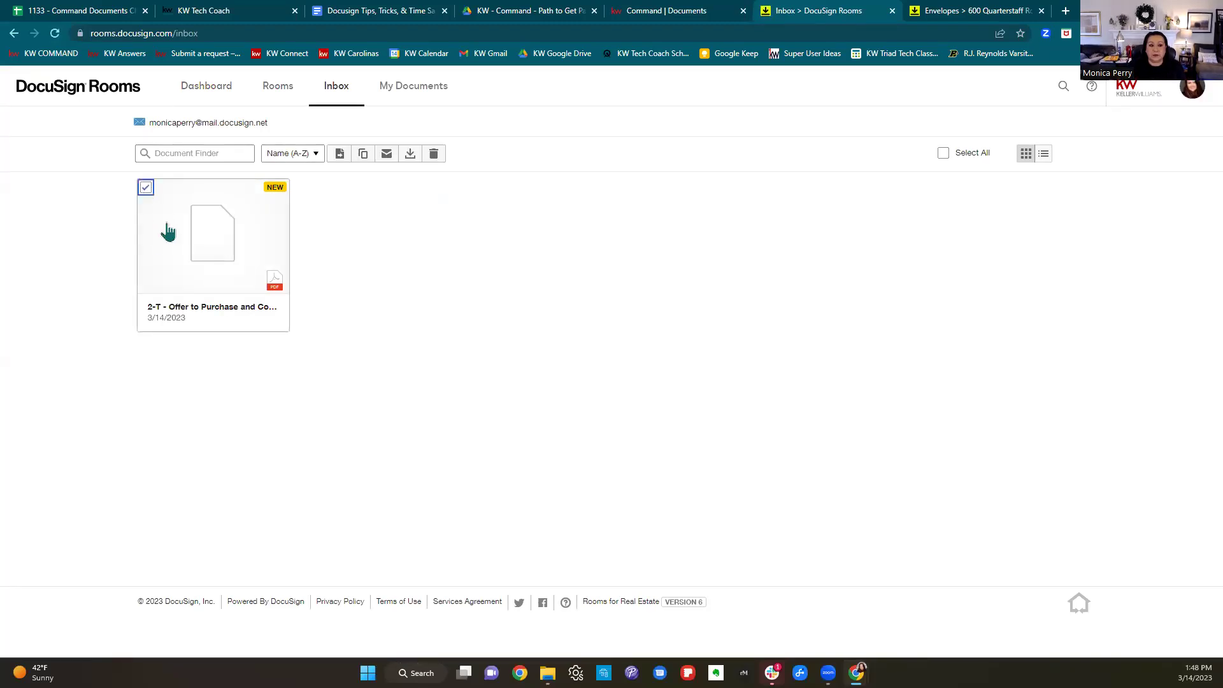
{"action": "left_click", "coordinate": [338, 157]}
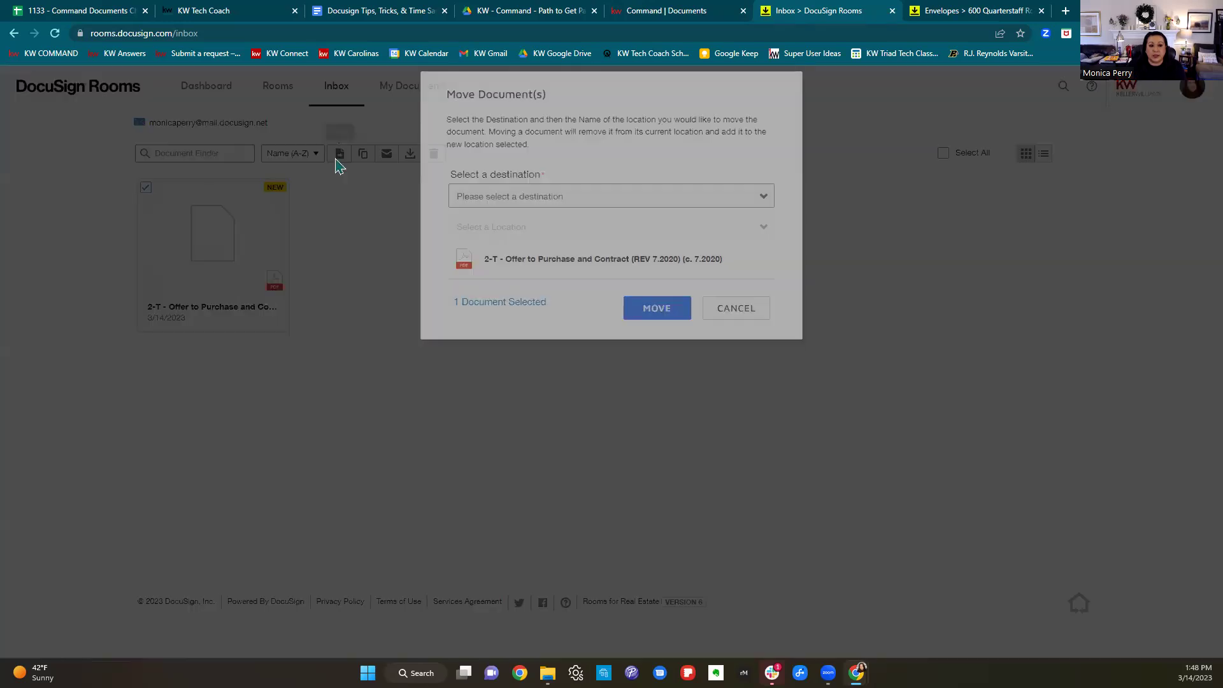
{"action": "left_click", "coordinate": [614, 214]}
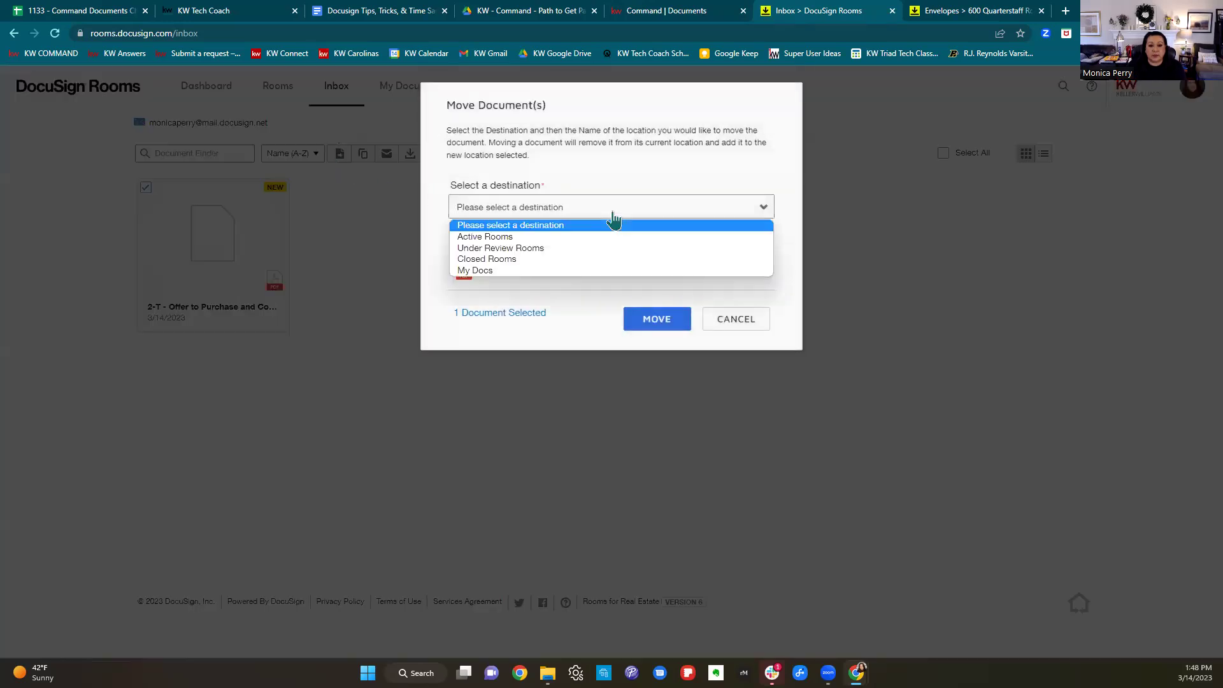
{"action": "left_click", "coordinate": [548, 227]}
{"action": "left_click", "coordinate": [514, 240]}
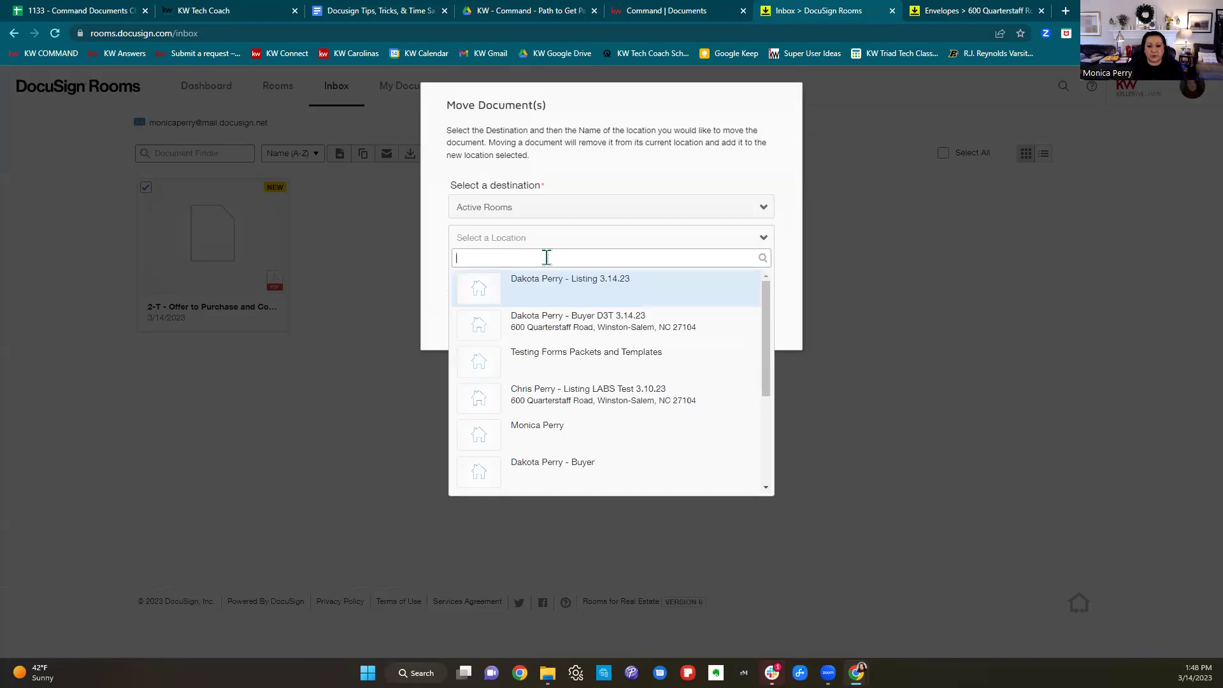
{"action": "left_click", "coordinate": [634, 291]}
{"action": "left_click", "coordinate": [677, 325]}
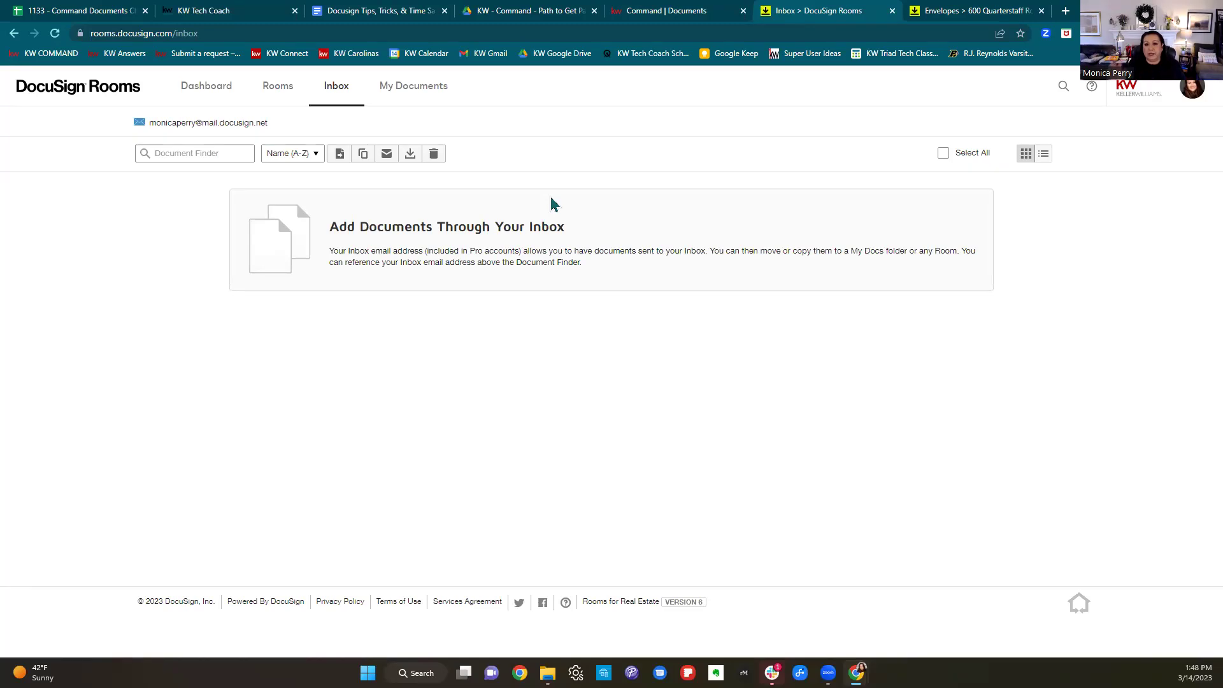
Check the rooms list, then return to the DocuSign tips guide in Google Docs.
{"action": "left_click", "coordinate": [954, 13]}
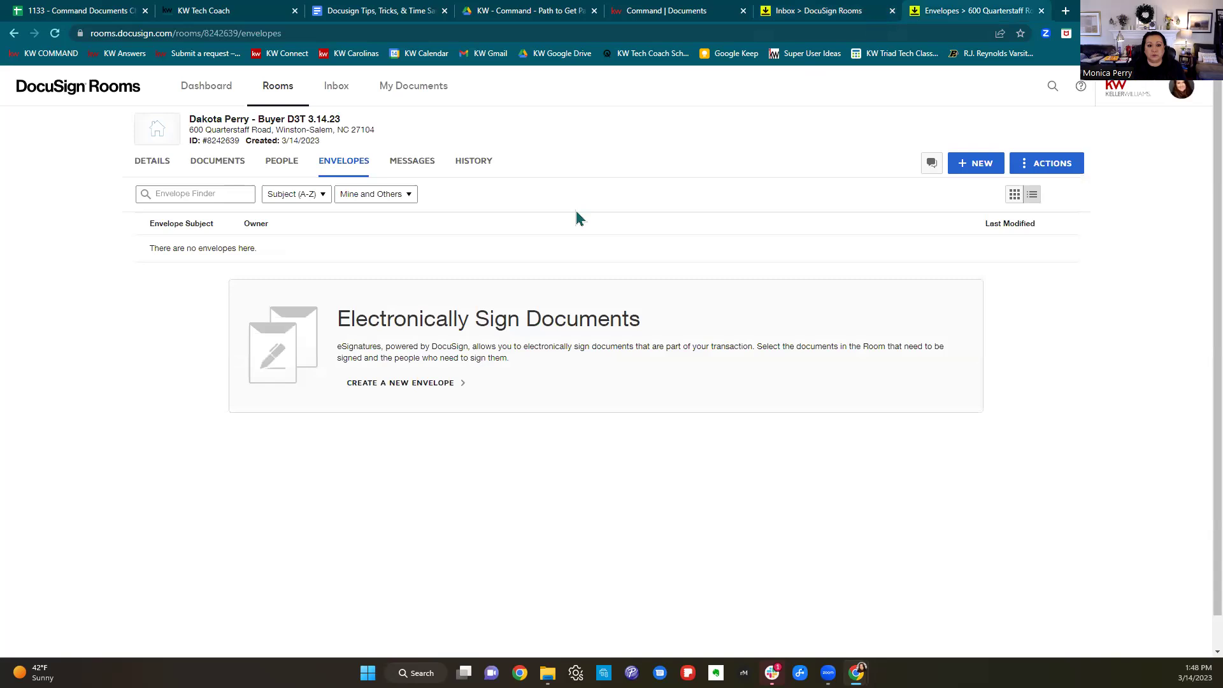
{"action": "left_click", "coordinate": [283, 92]}
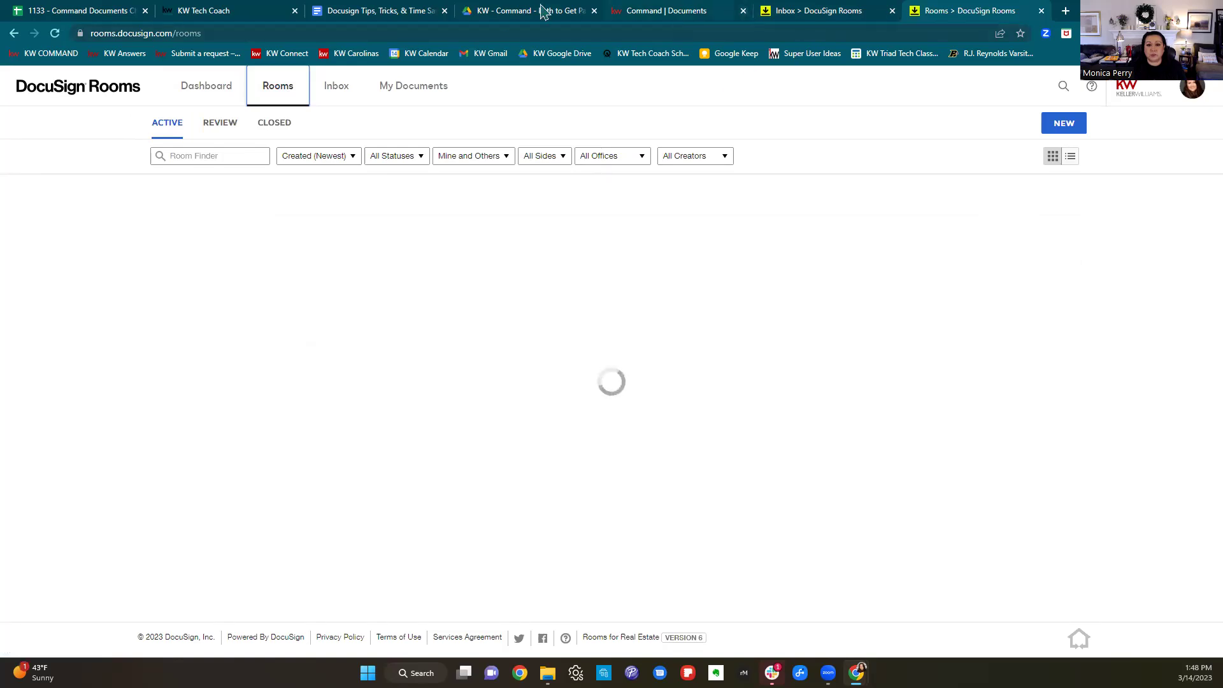
{"action": "left_click", "coordinate": [352, 19]}
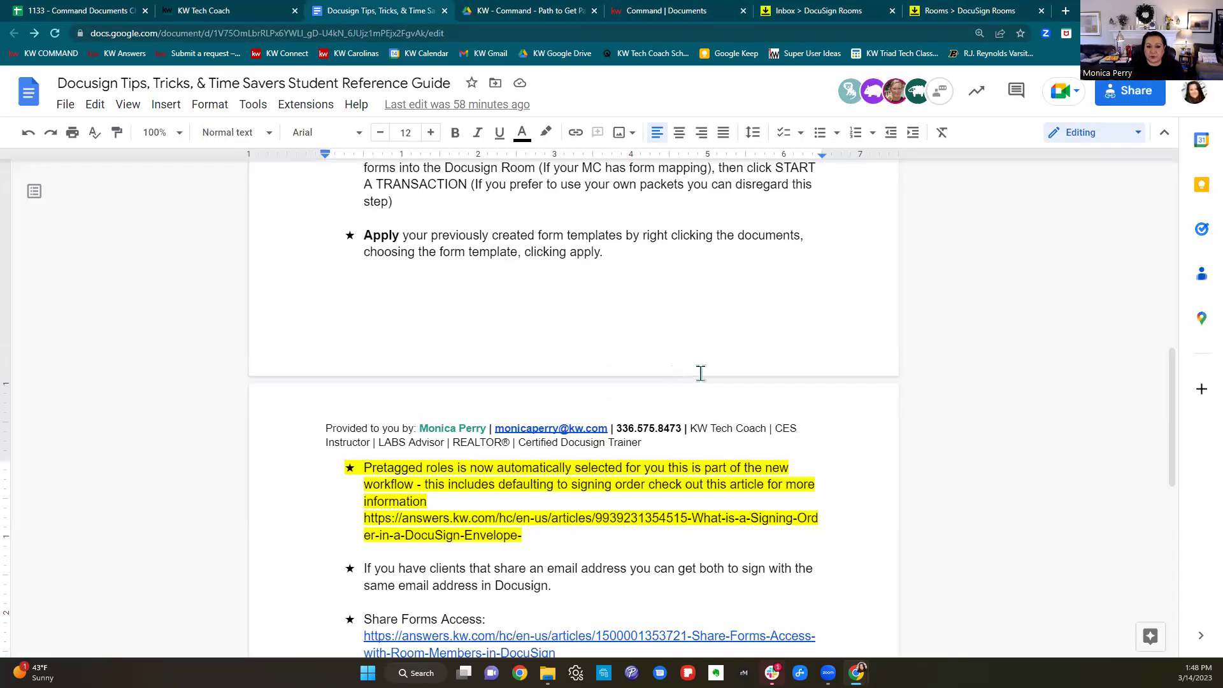
Scroll the tips guide, then restore the Chrome window to a smaller size, revealing the desktop.
{"action": "scroll", "coordinate": [701, 373], "scroll_direction": "down", "scroll_amount": 4}
{"action": "scroll", "coordinate": [708, 370], "scroll_direction": "down", "scroll_amount": 3}
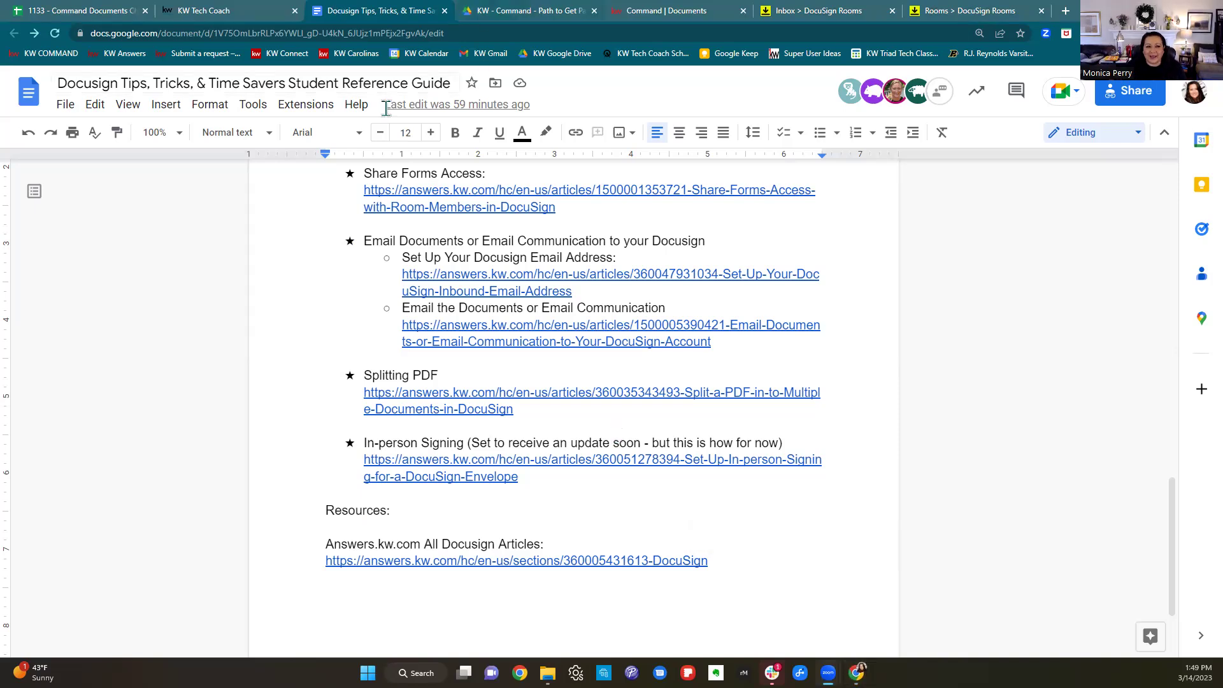
{"action": "key", "text": "super+Down"}
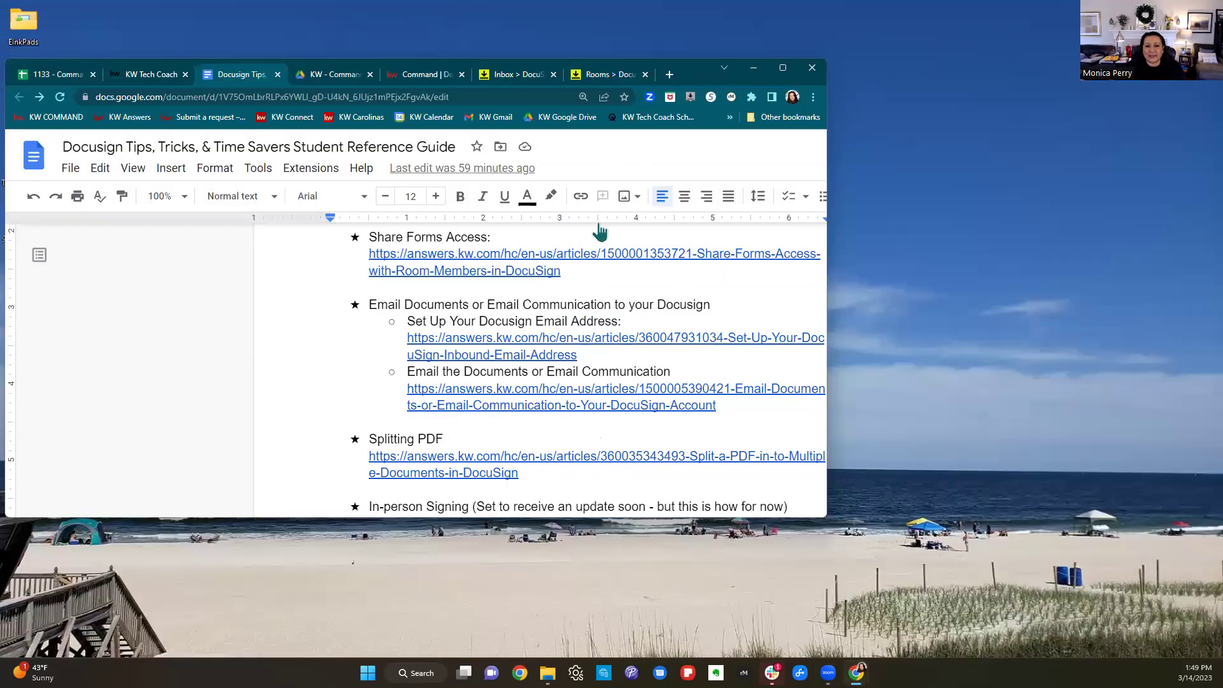
Bring Gmail forward and browse the inbox, briefly opening the Tech Coach welcome email.
{"action": "mouse_move", "coordinate": [856, 673]}
{"action": "left_click", "coordinate": [906, 625]}
{"action": "scroll", "coordinate": [472, 344], "scroll_direction": "down", "scroll_amount": 1}
{"action": "scroll", "coordinate": [484, 344], "scroll_direction": "up", "scroll_amount": 1}
{"action": "left_click", "coordinate": [44, 168]}
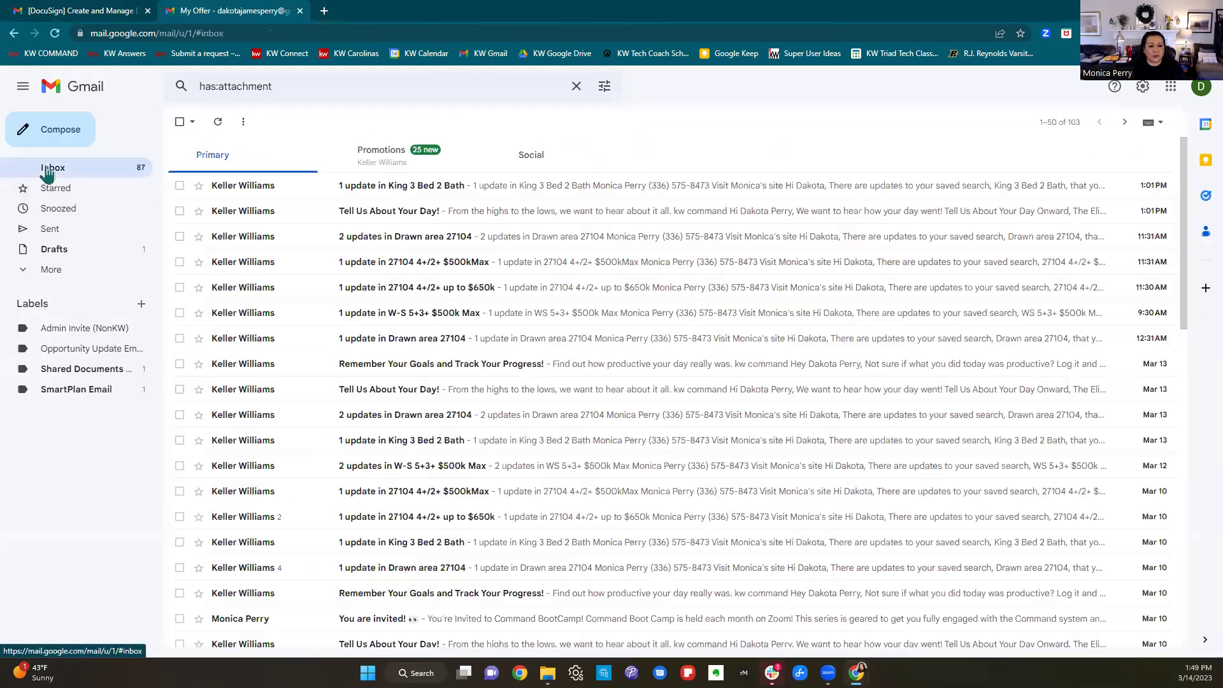
{"action": "scroll", "coordinate": [535, 242], "scroll_direction": "down", "scroll_amount": 7}
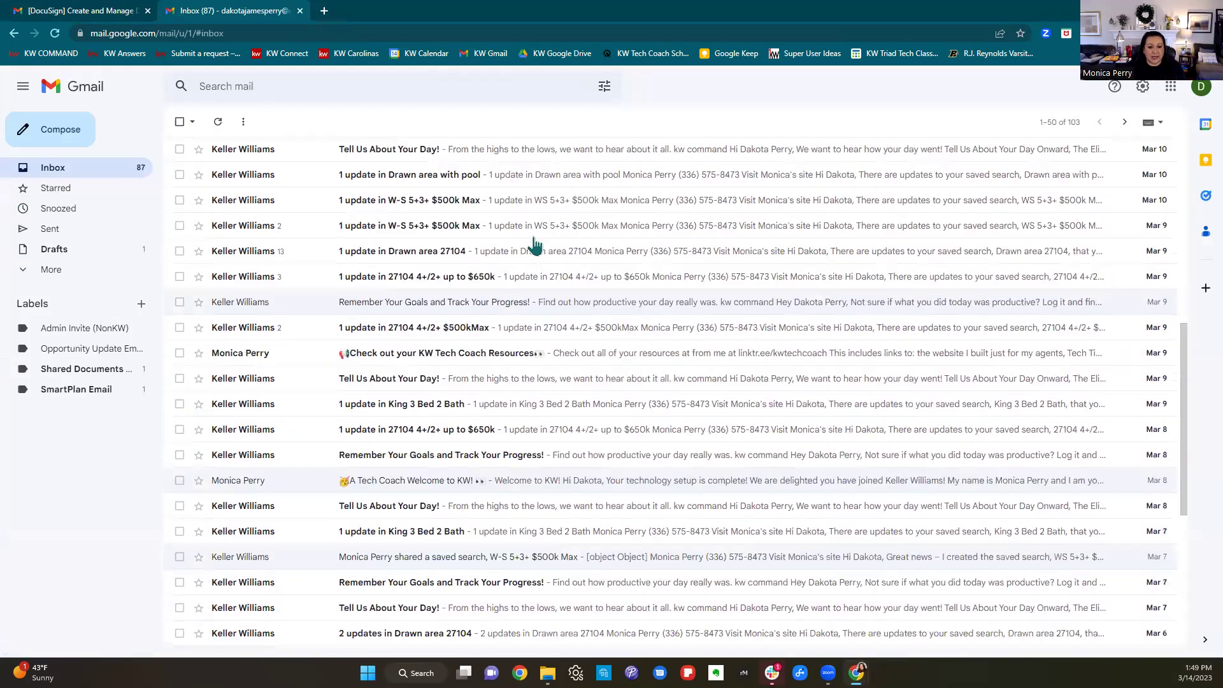
{"action": "left_click", "coordinate": [434, 468]}
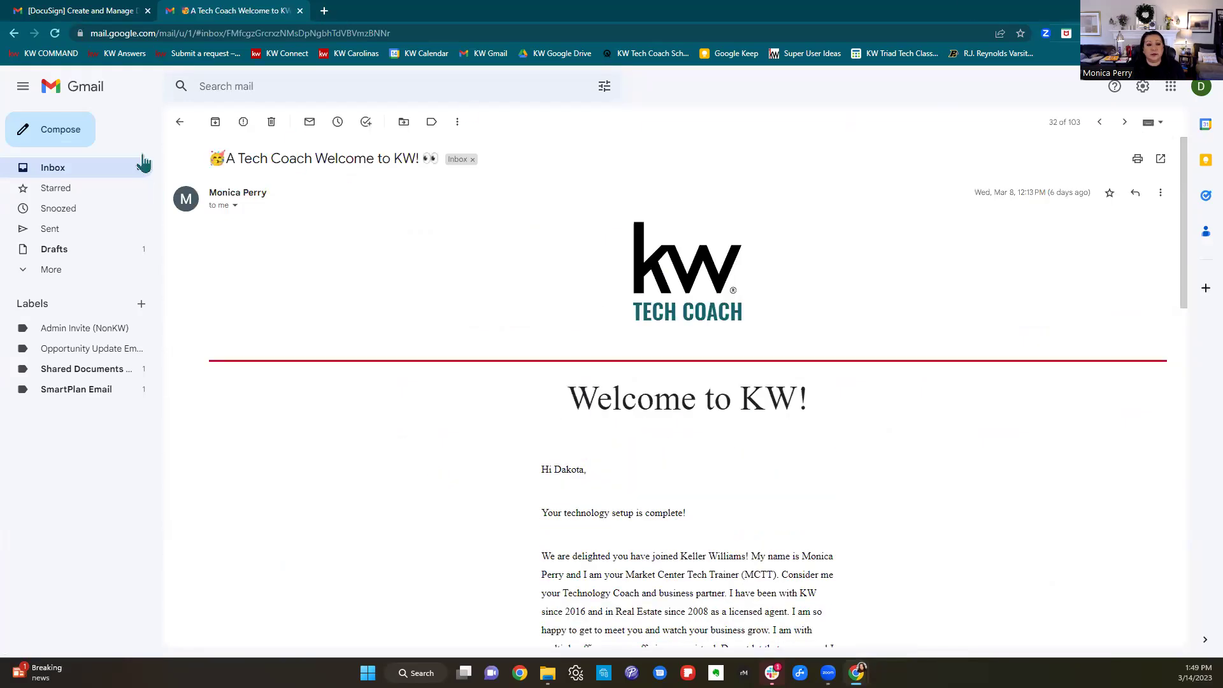
{"action": "left_click", "coordinate": [179, 125]}
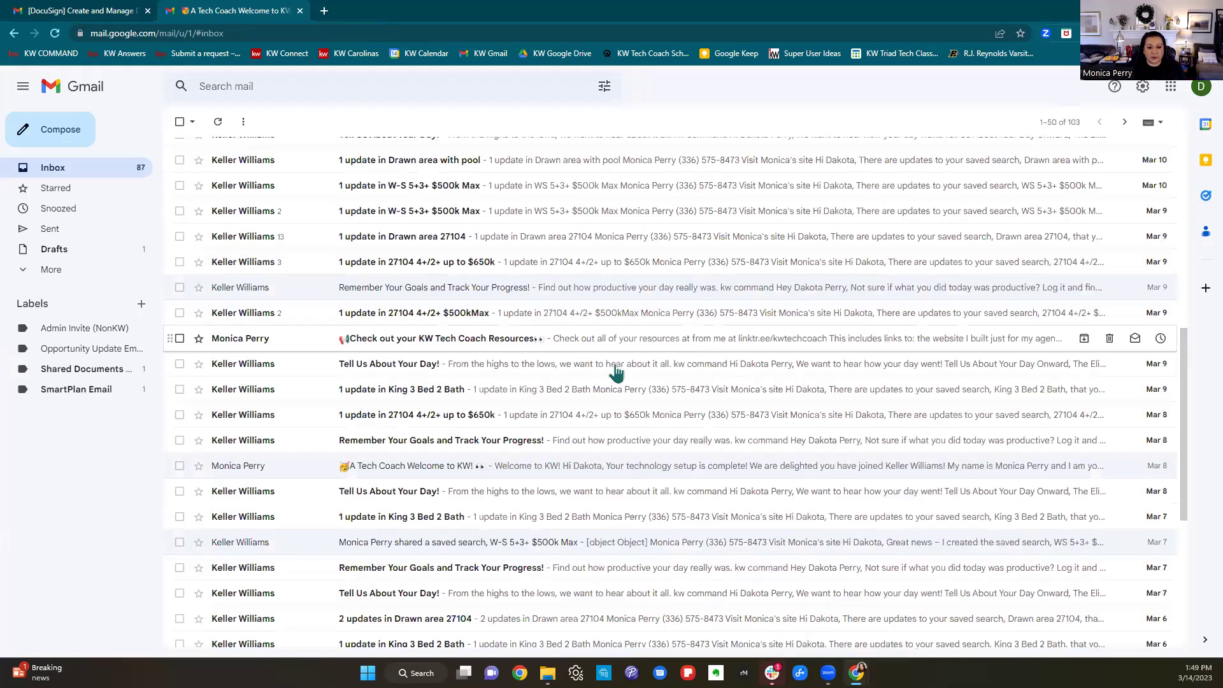
{"action": "scroll", "coordinate": [548, 471], "scroll_direction": "down", "scroll_amount": 5}
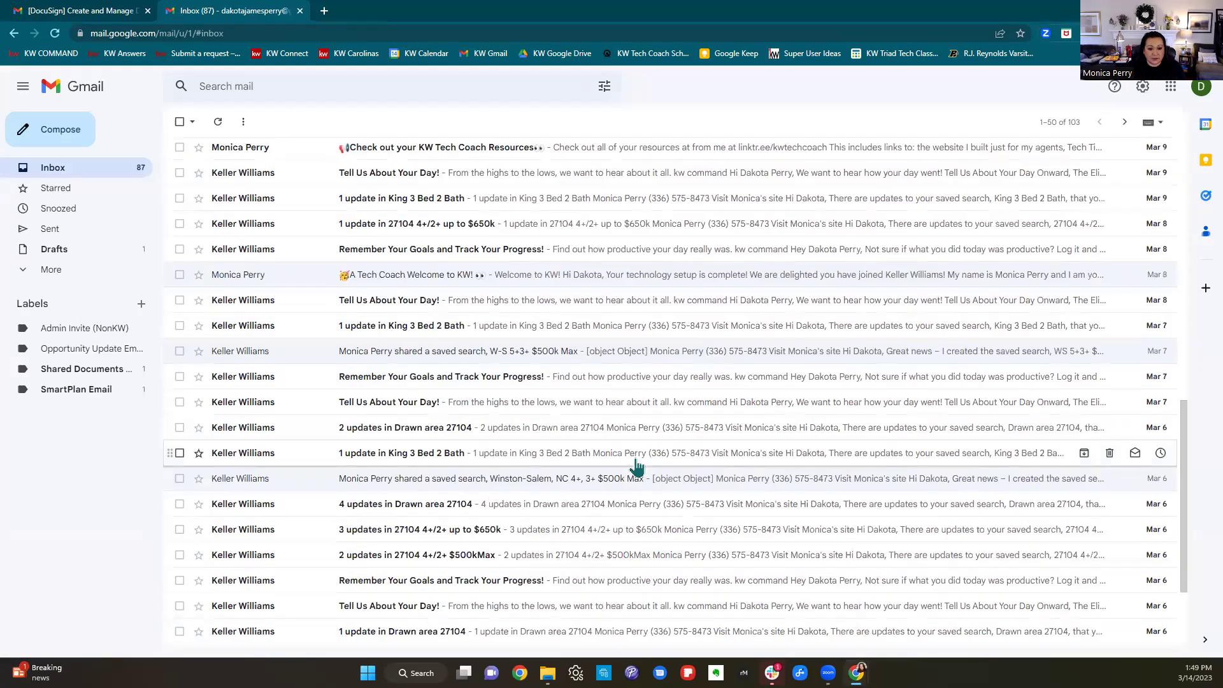
{"action": "scroll", "coordinate": [536, 446], "scroll_direction": "up", "scroll_amount": 10}
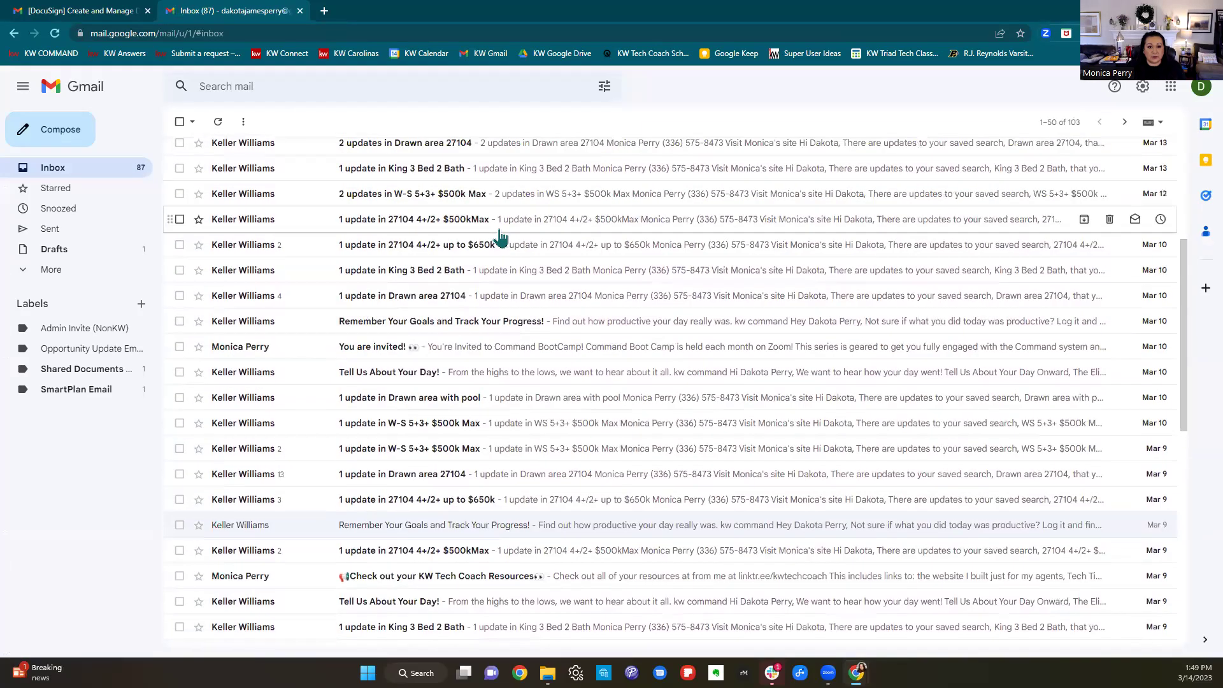
Open the newest King 3 Bed 2 Bath update email.
{"action": "left_click", "coordinate": [443, 189]}
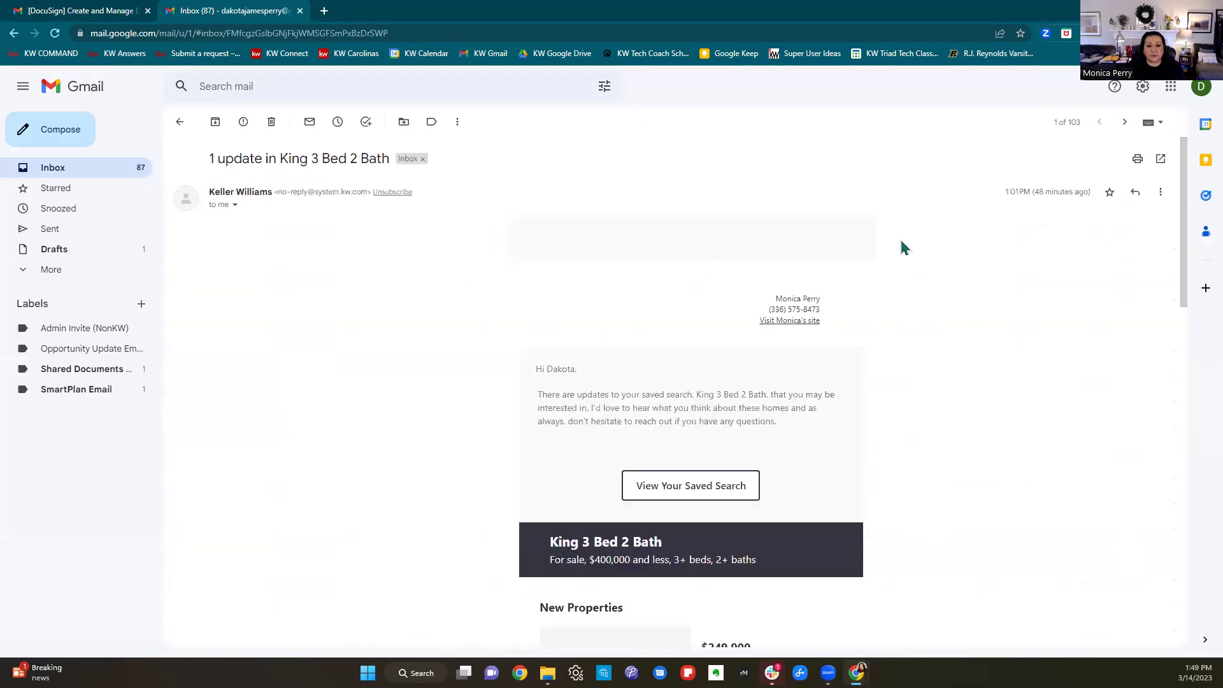
{"action": "left_click", "coordinate": [403, 121]}
{"action": "left_click", "coordinate": [366, 169]}
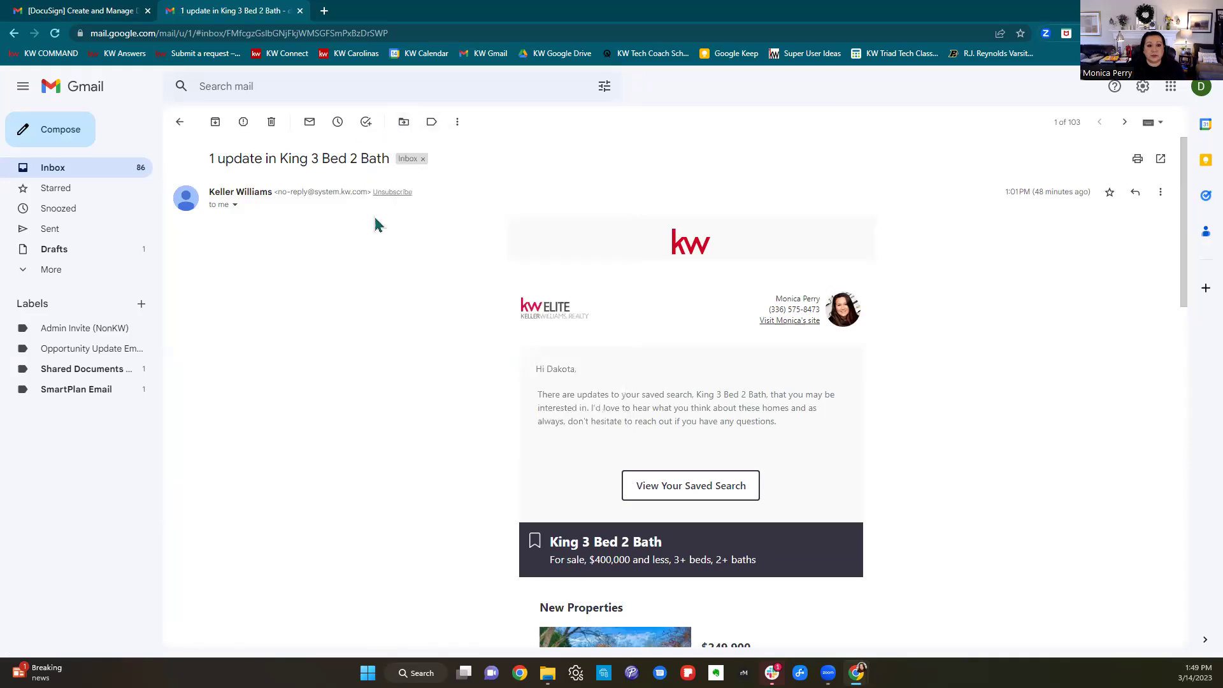
{"action": "left_click", "coordinate": [1136, 191]}
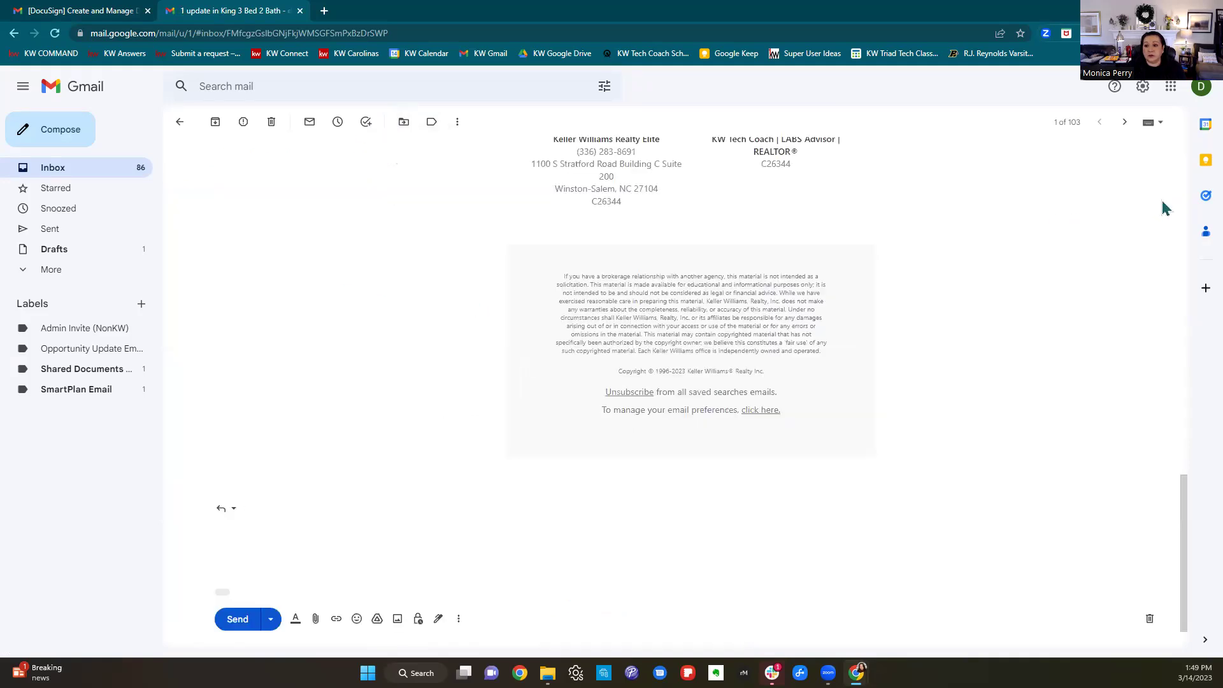
{"action": "scroll", "coordinate": [829, 357], "scroll_direction": "up", "scroll_amount": 15}
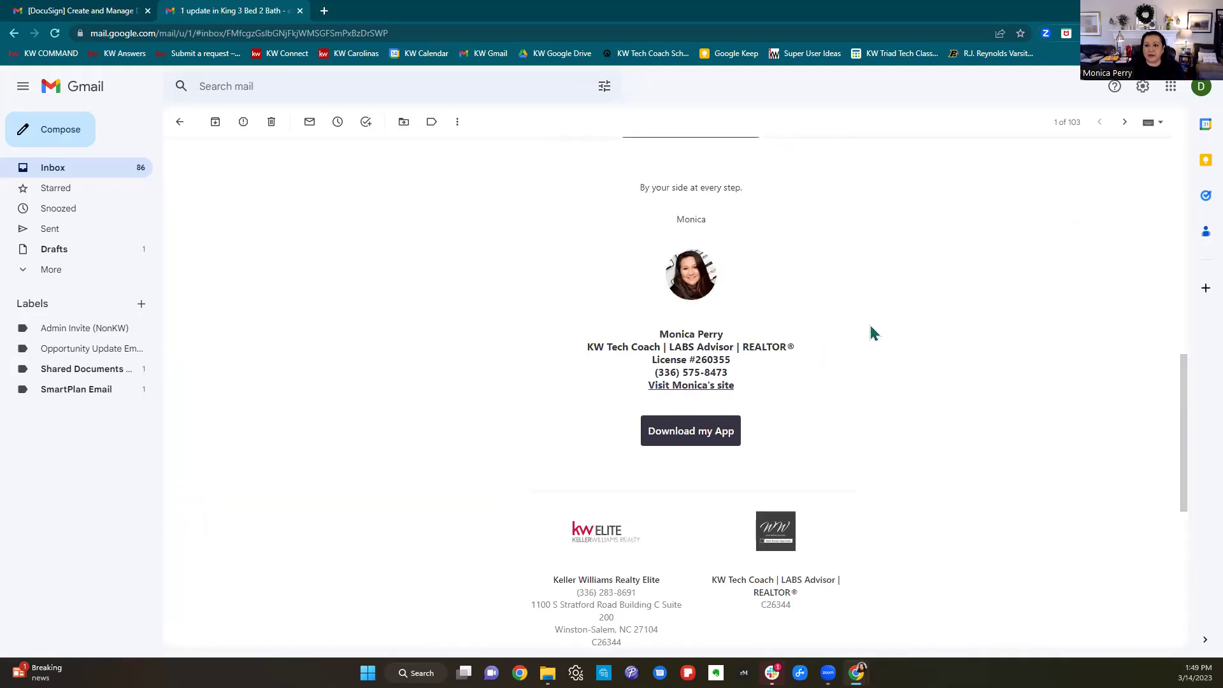
Draft a forward of the update to the DocuSign inbox address, then maximize the Docs window.
{"action": "left_click", "coordinate": [1161, 192]}
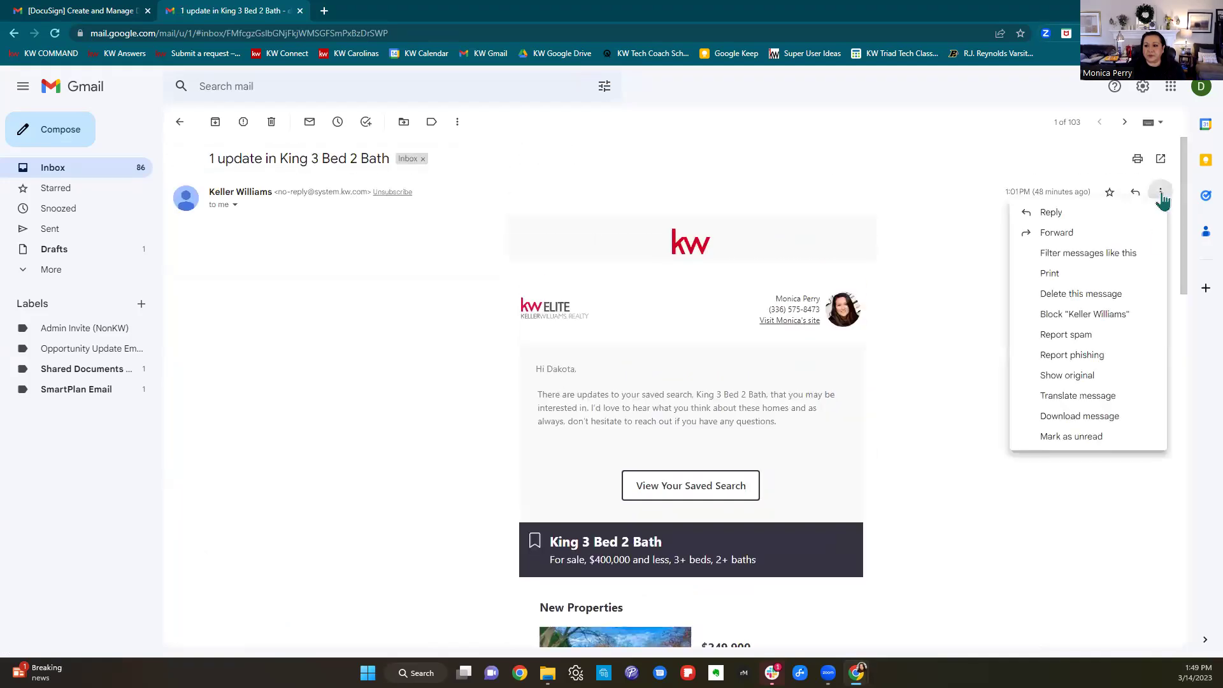
{"action": "left_click", "coordinate": [1069, 243]}
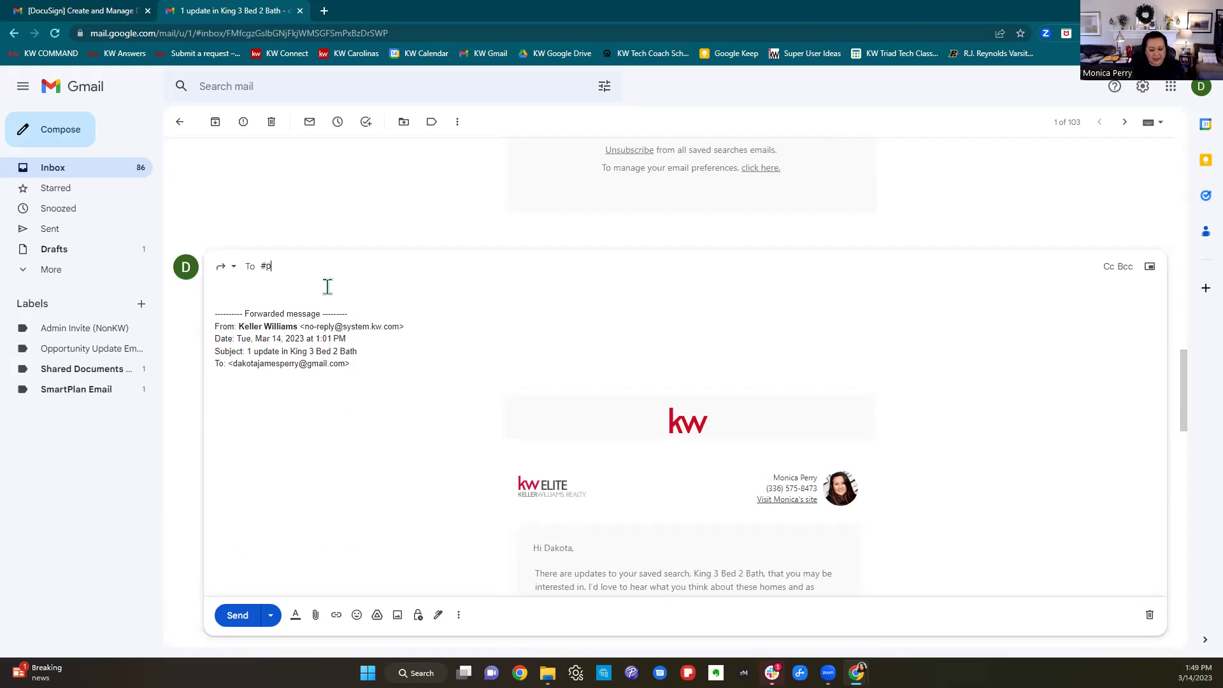
{"action": "type", "text": "monic"}
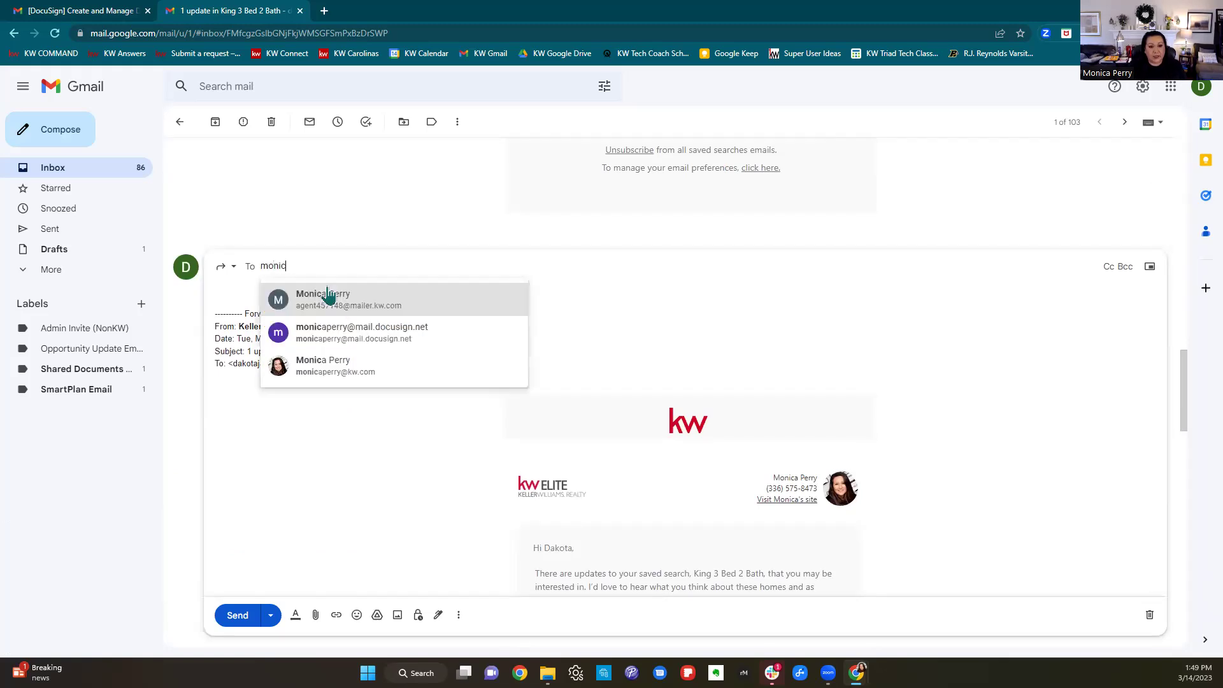
{"action": "mouse_move", "coordinate": [345, 333]}
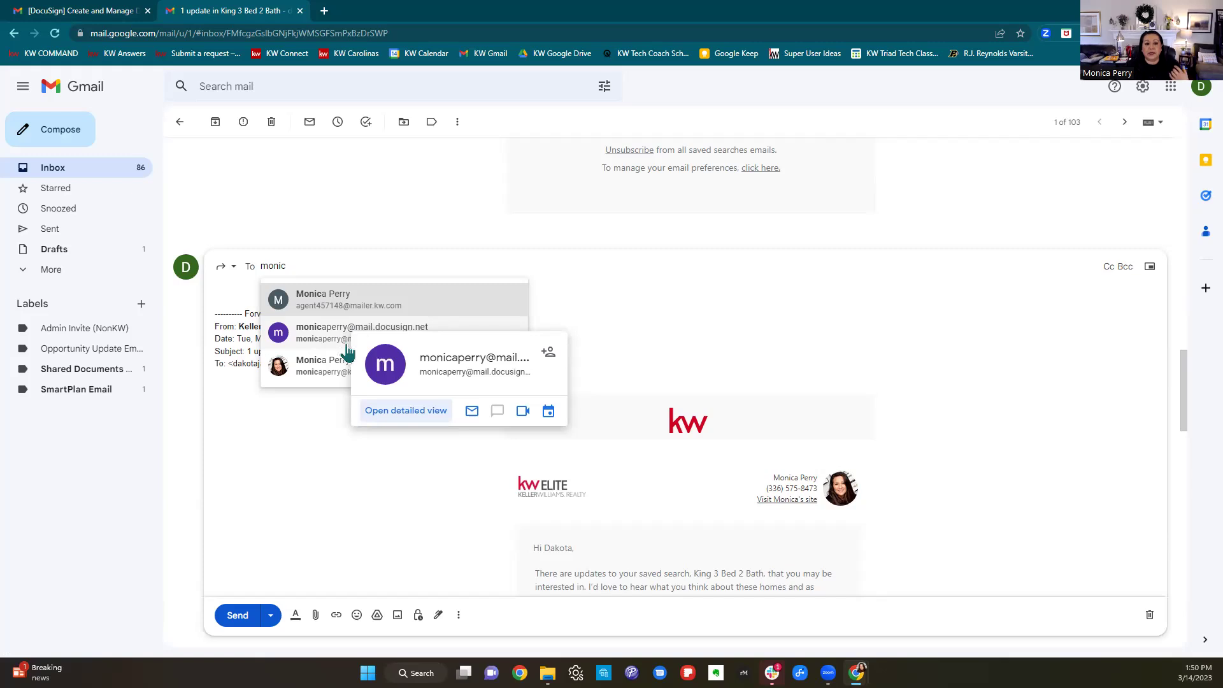
{"action": "left_click", "coordinate": [328, 336]}
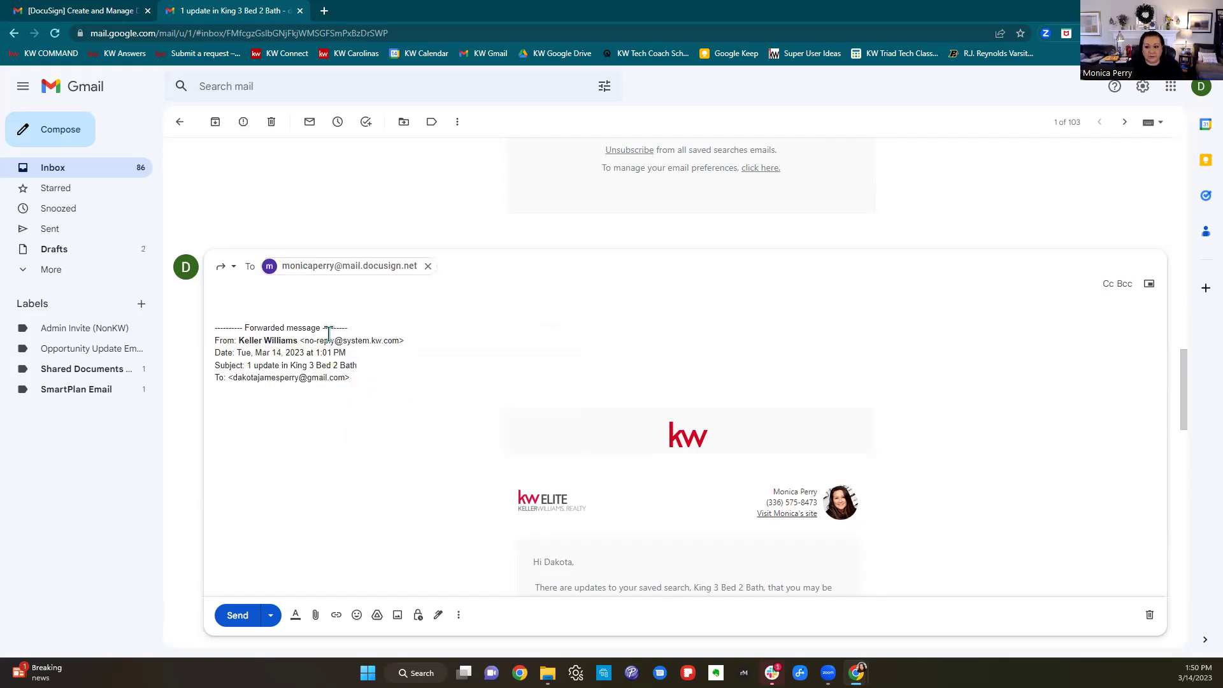
{"action": "scroll", "coordinate": [550, 439], "scroll_direction": "up", "scroll_amount": 4}
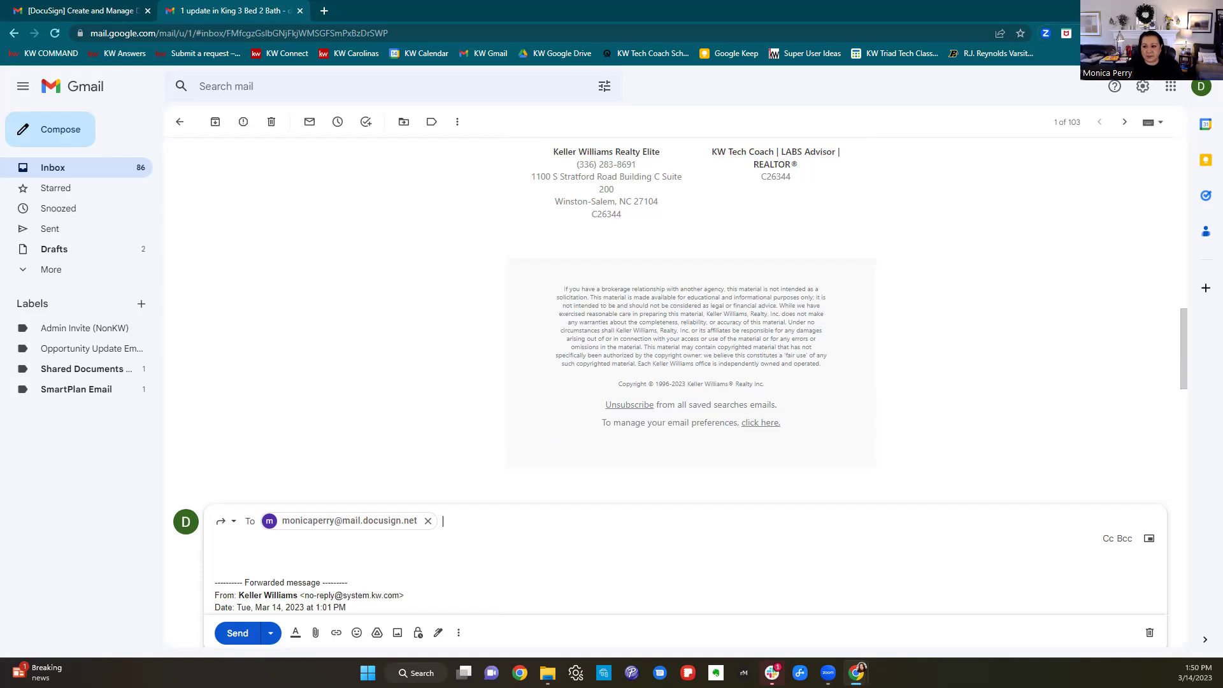
{"action": "key", "text": "alt+Tab"}
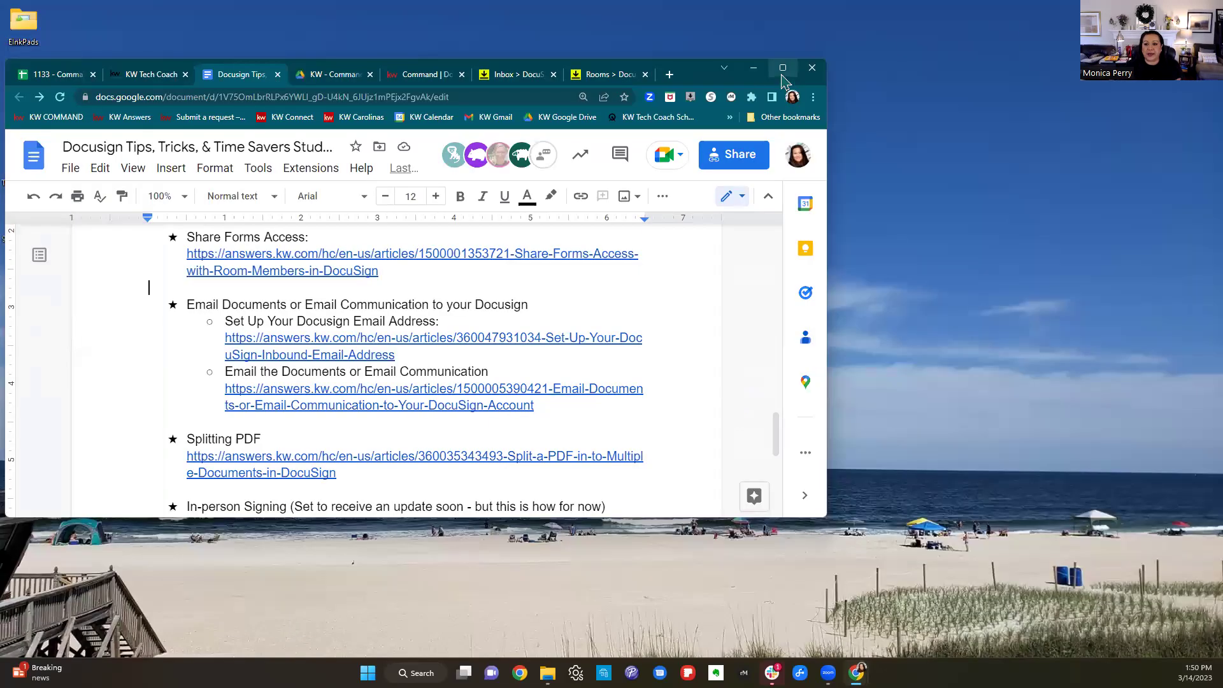
{"action": "left_click", "coordinate": [783, 74]}
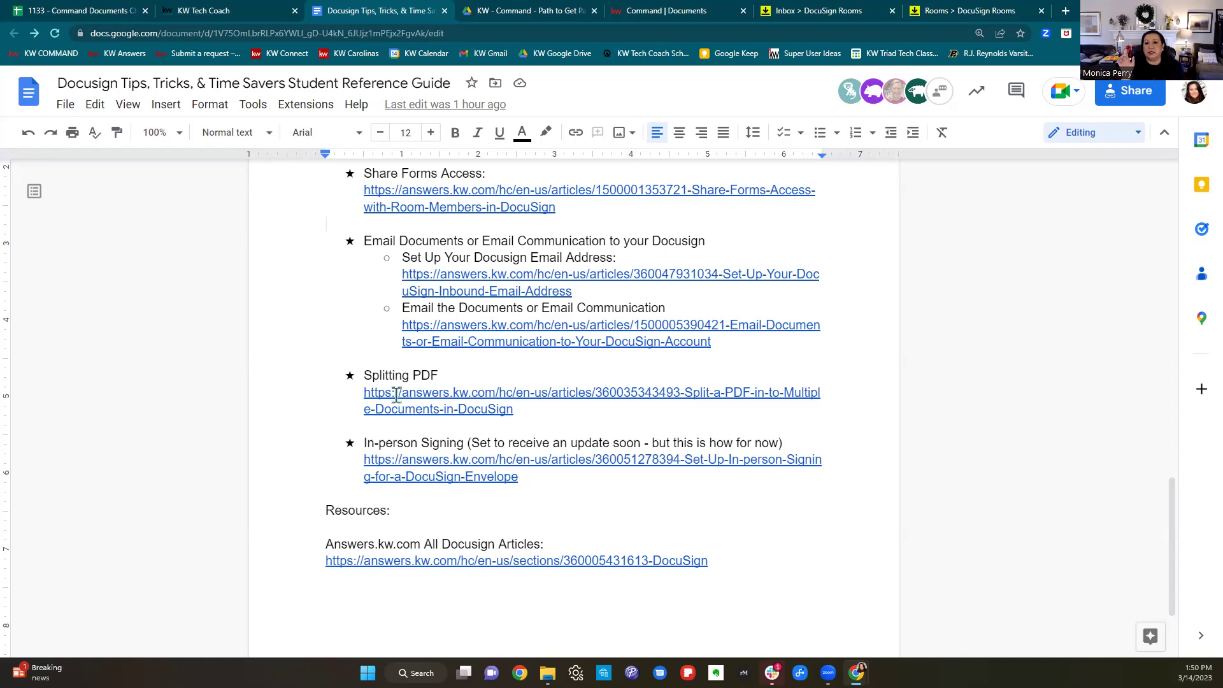
Switch to the DocuSign Rooms Inbox tab, which still holds no documents.
{"action": "left_click", "coordinate": [822, 10]}
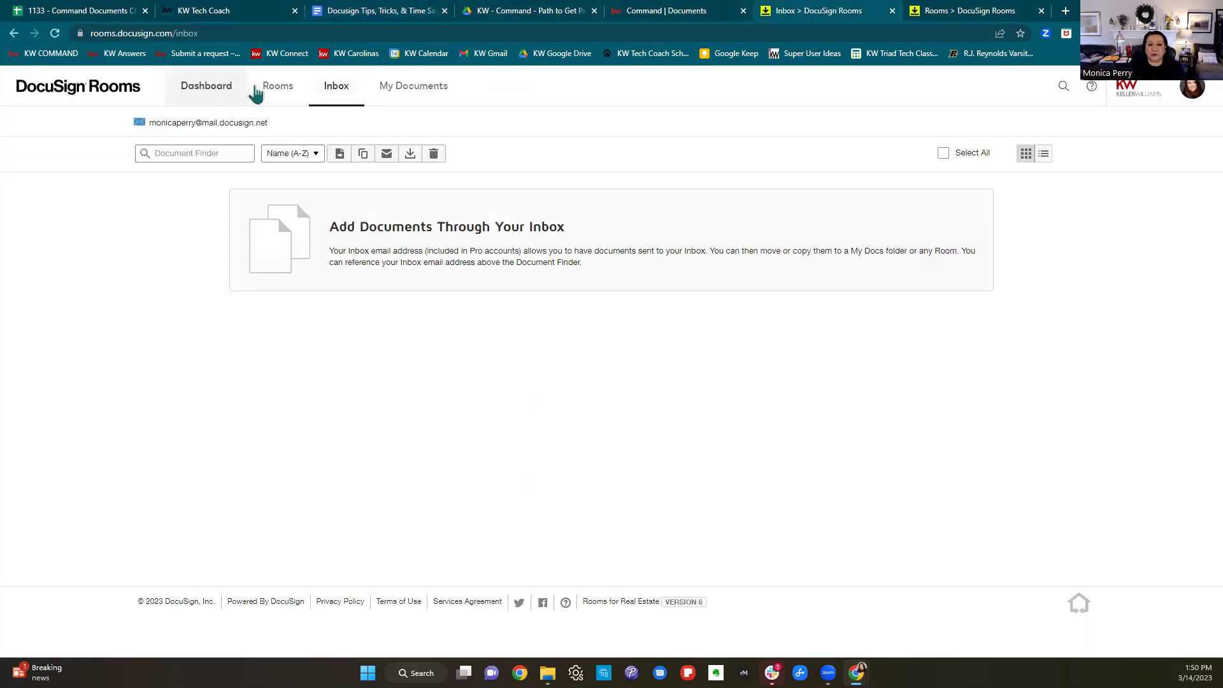
{"action": "left_click", "coordinate": [916, 21]}
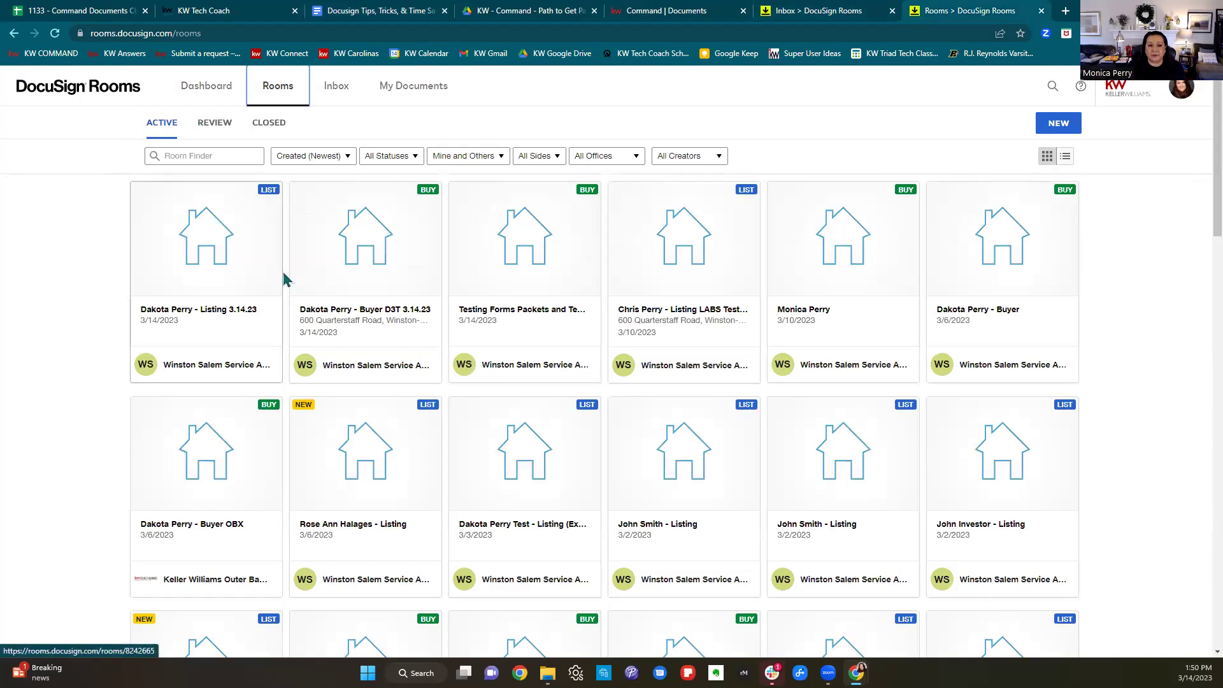
{"action": "left_click", "coordinate": [179, 301]}
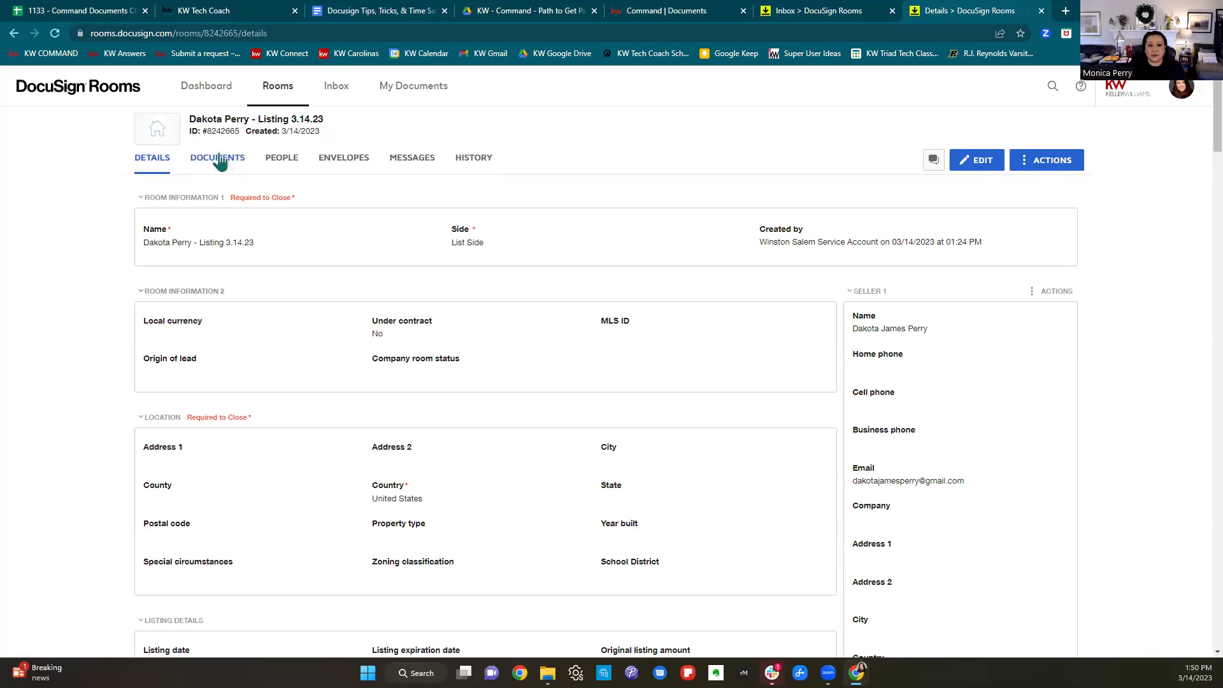
{"action": "mouse_move", "coordinate": [197, 131]}
{"action": "left_click_drag", "start_coordinate": [201, 131], "coordinate": [240, 131]}
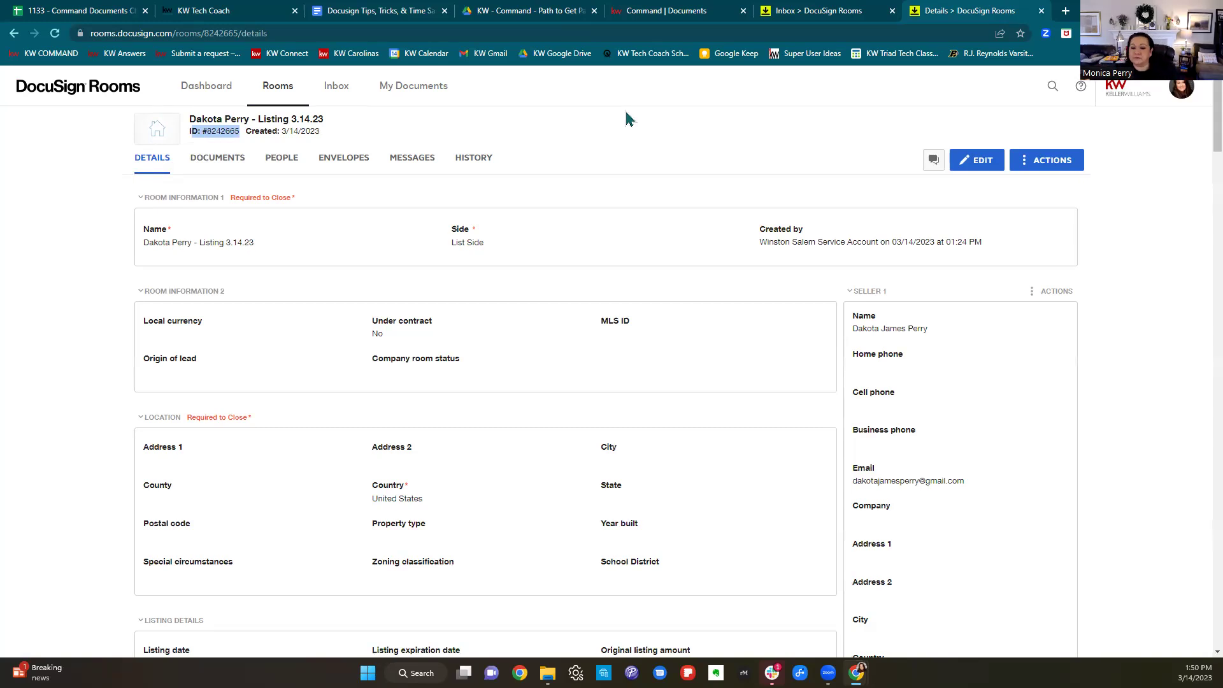
{"action": "left_click", "coordinate": [382, 13]}
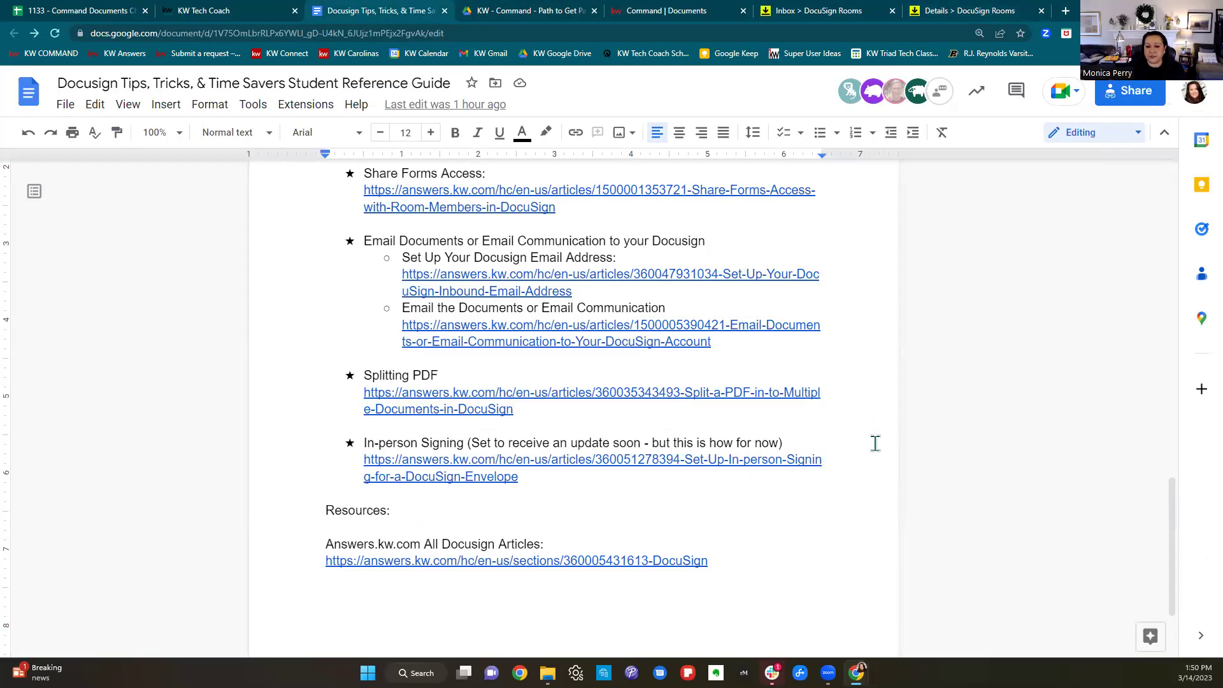
Highlight the Splitting PDF entry and its link, then switch back to the empty Rooms Inbox.
{"action": "scroll", "coordinate": [874, 442], "scroll_direction": "down", "scroll_amount": 2}
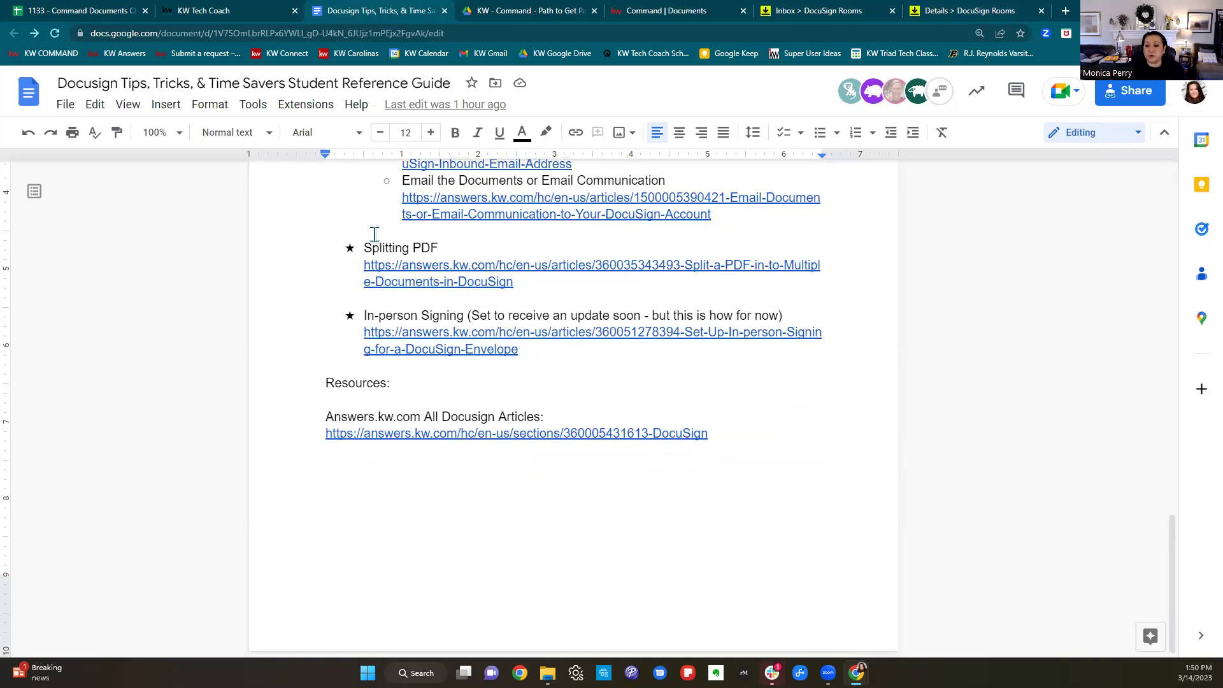
{"action": "left_click_drag", "start_coordinate": [366, 248], "coordinate": [548, 285]}
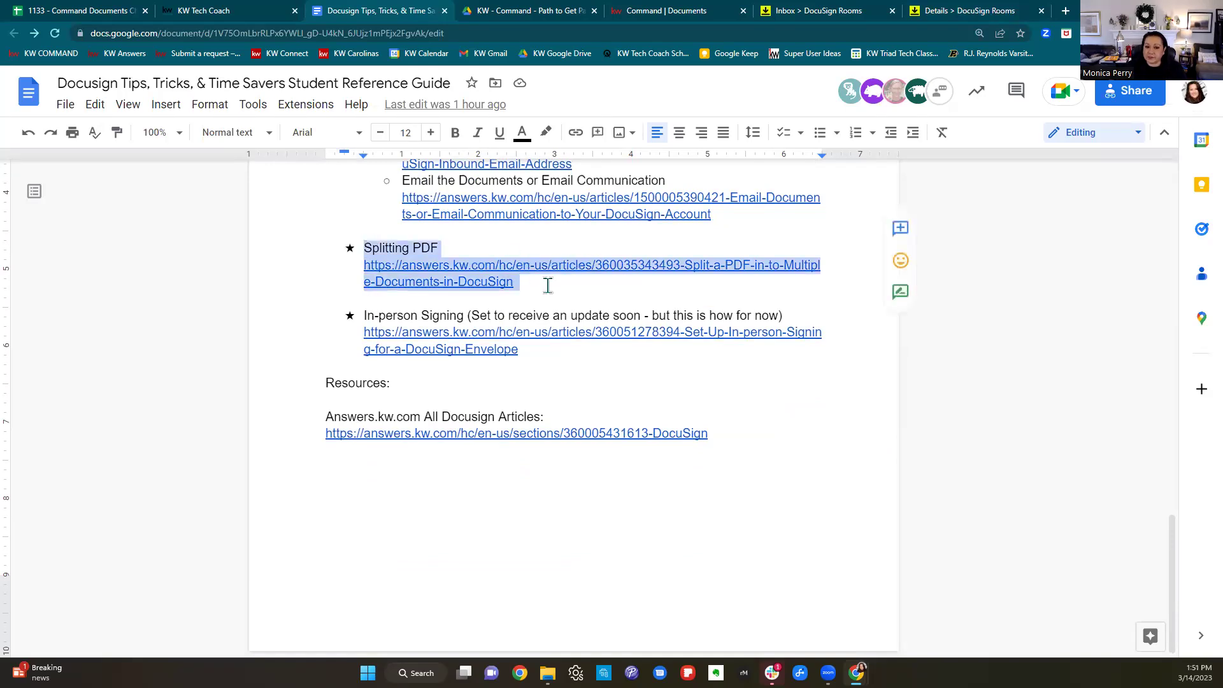
{"action": "left_click", "coordinate": [788, 18]}
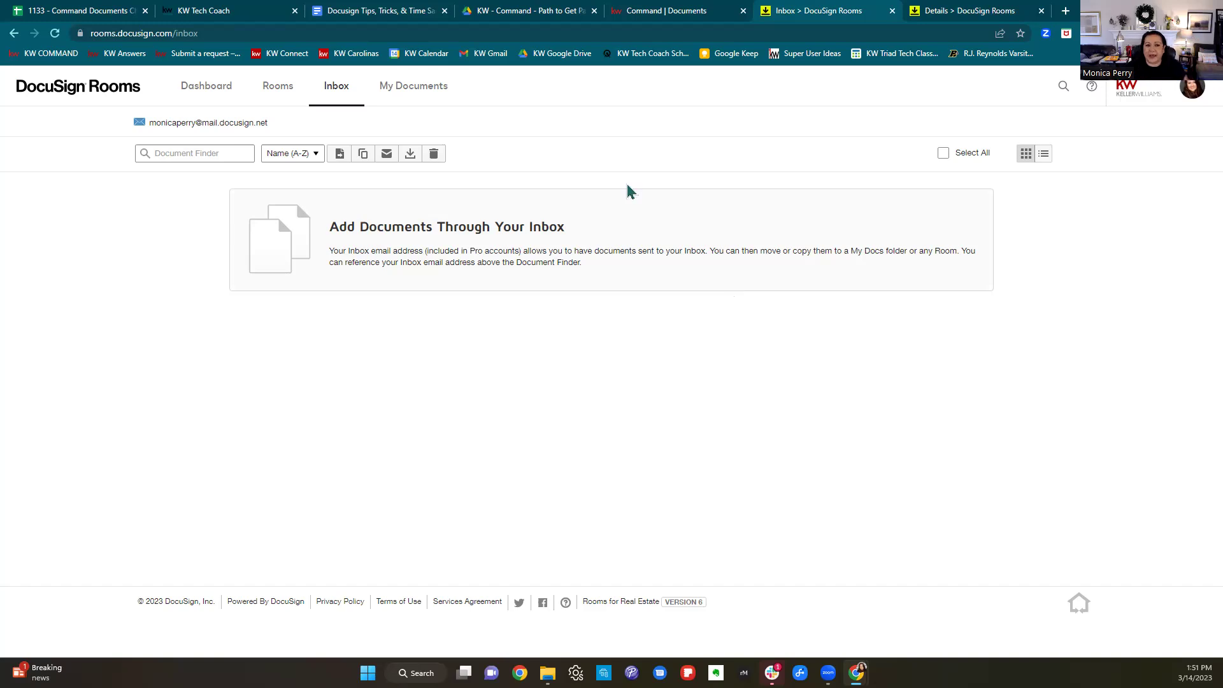
{"action": "left_click", "coordinate": [967, 11]}
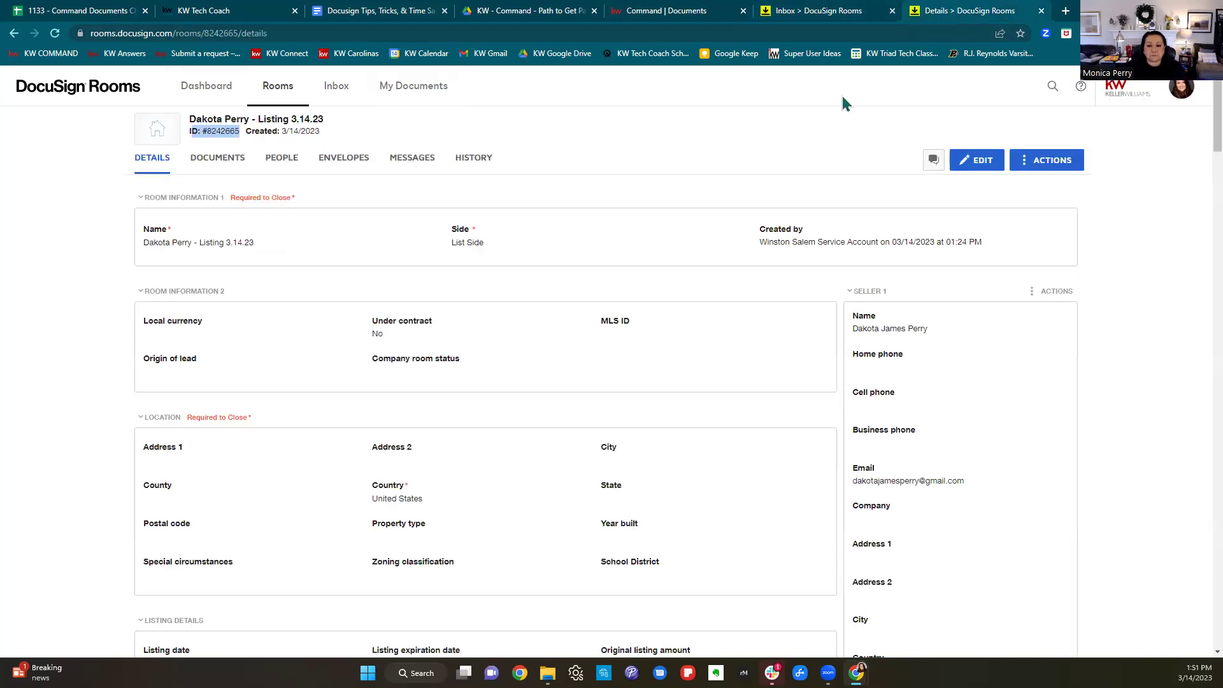
{"action": "left_click", "coordinate": [236, 161]}
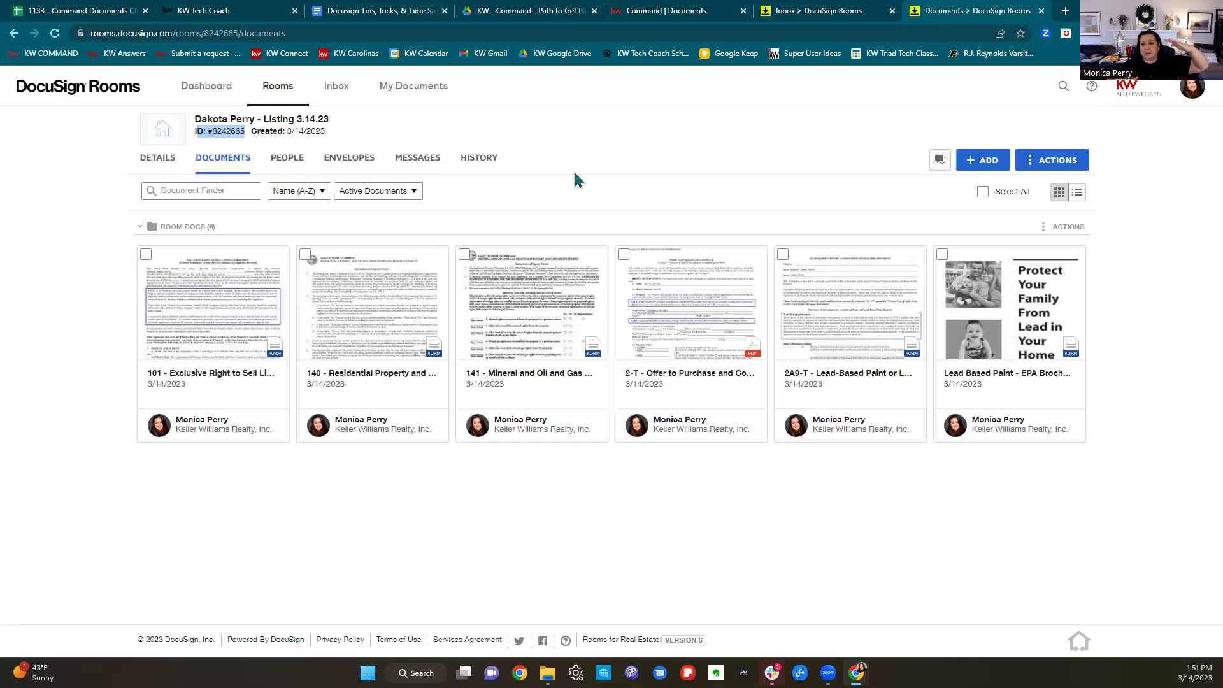
{"action": "left_click", "coordinate": [951, 258]}
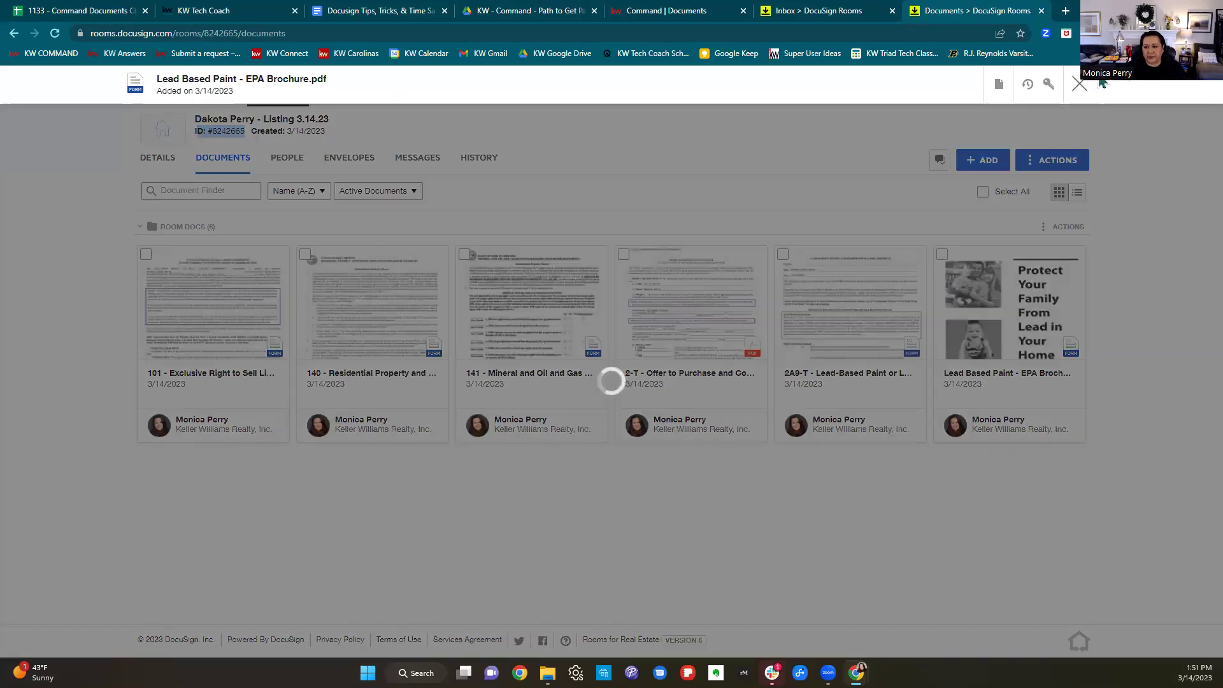
{"action": "left_click", "coordinate": [1079, 85]}
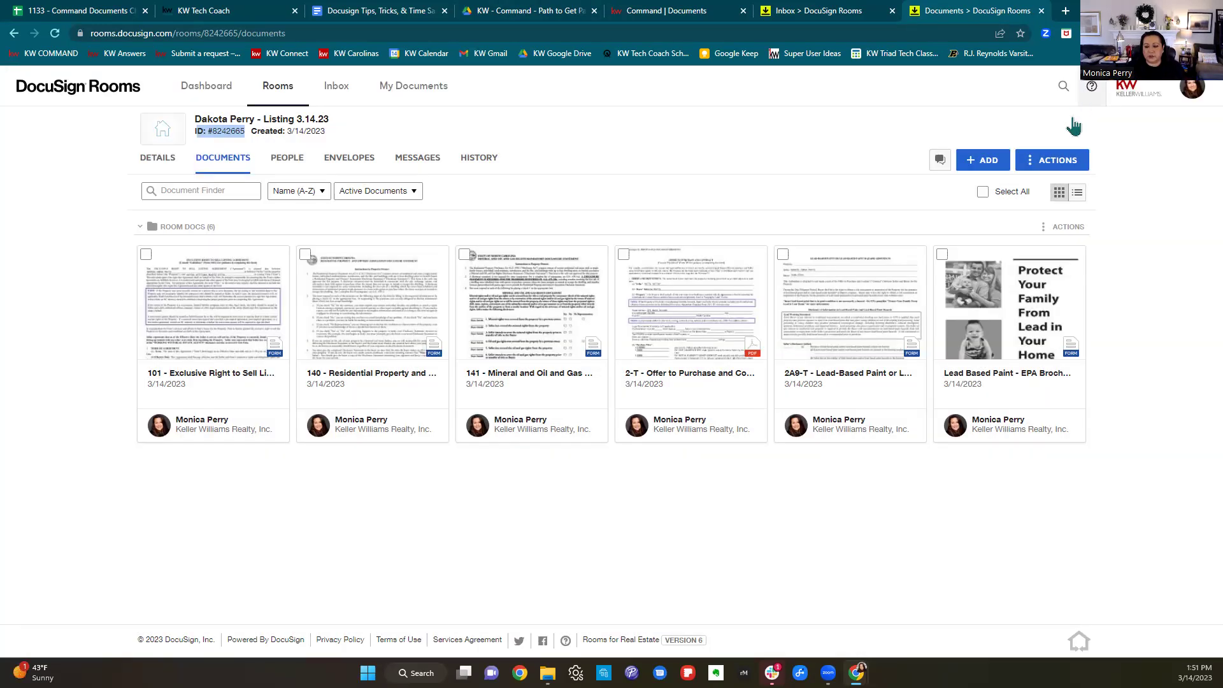
{"action": "left_click", "coordinate": [943, 255]}
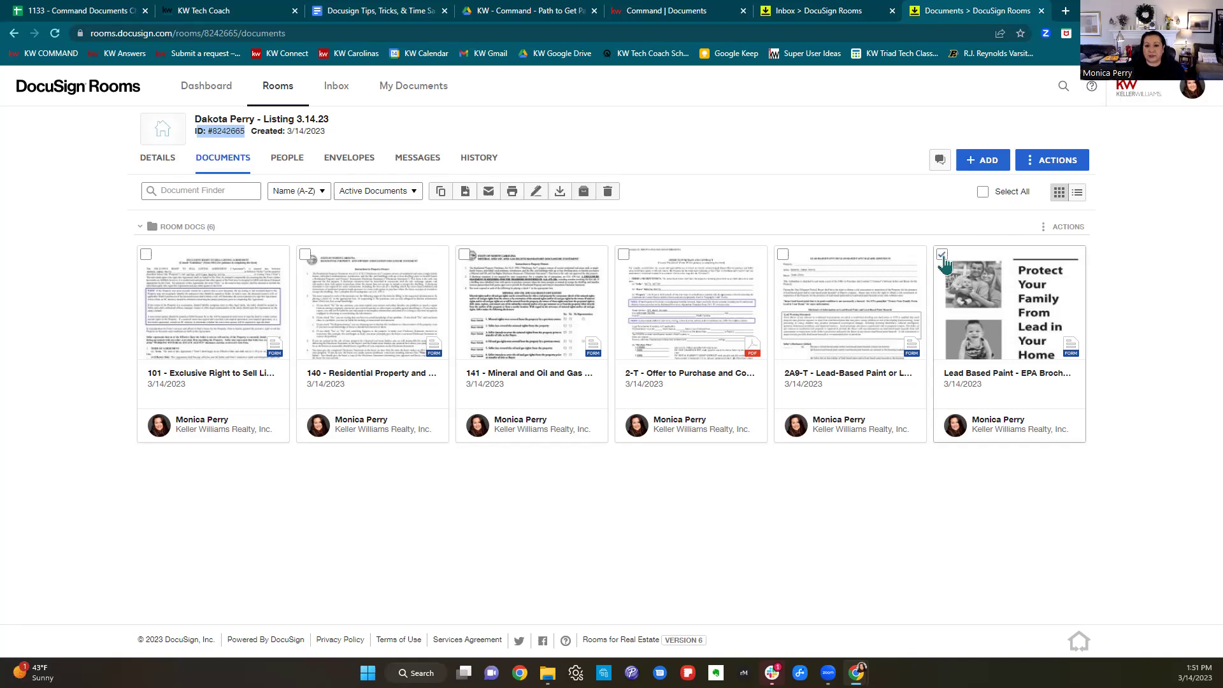
{"action": "left_click", "coordinate": [971, 282]}
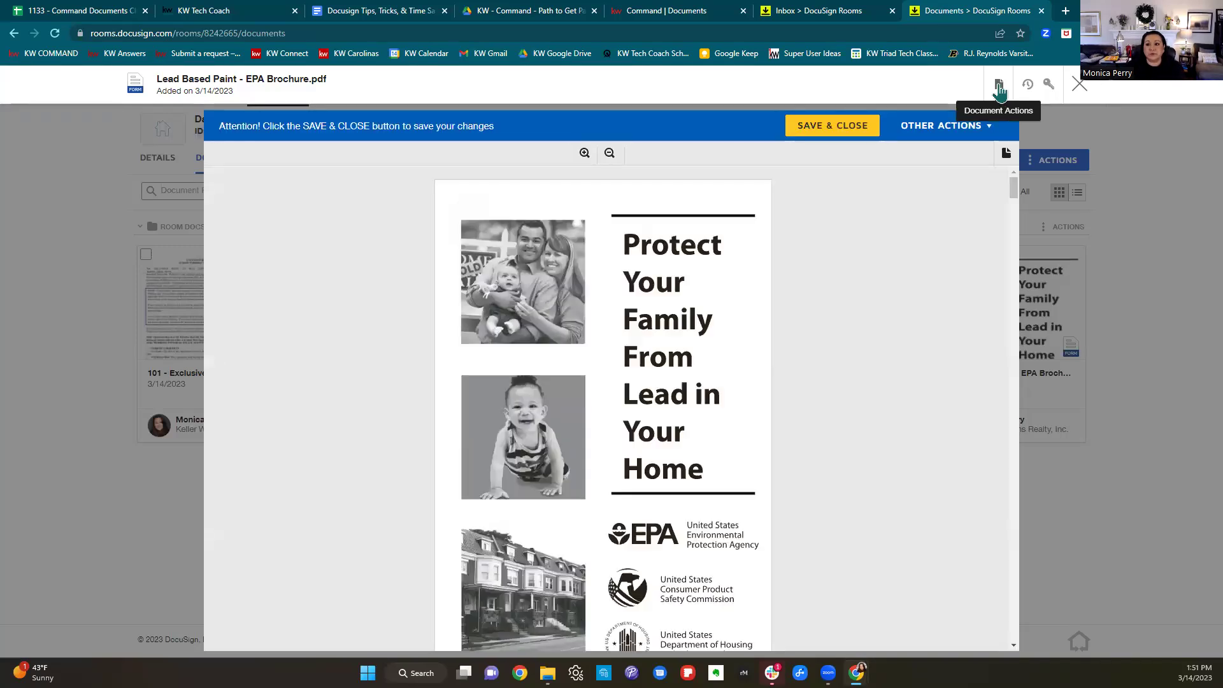
Start splitting the EPA brochure and define the first document, RPD, covering pages 1–4.
{"action": "left_click", "coordinate": [999, 86]}
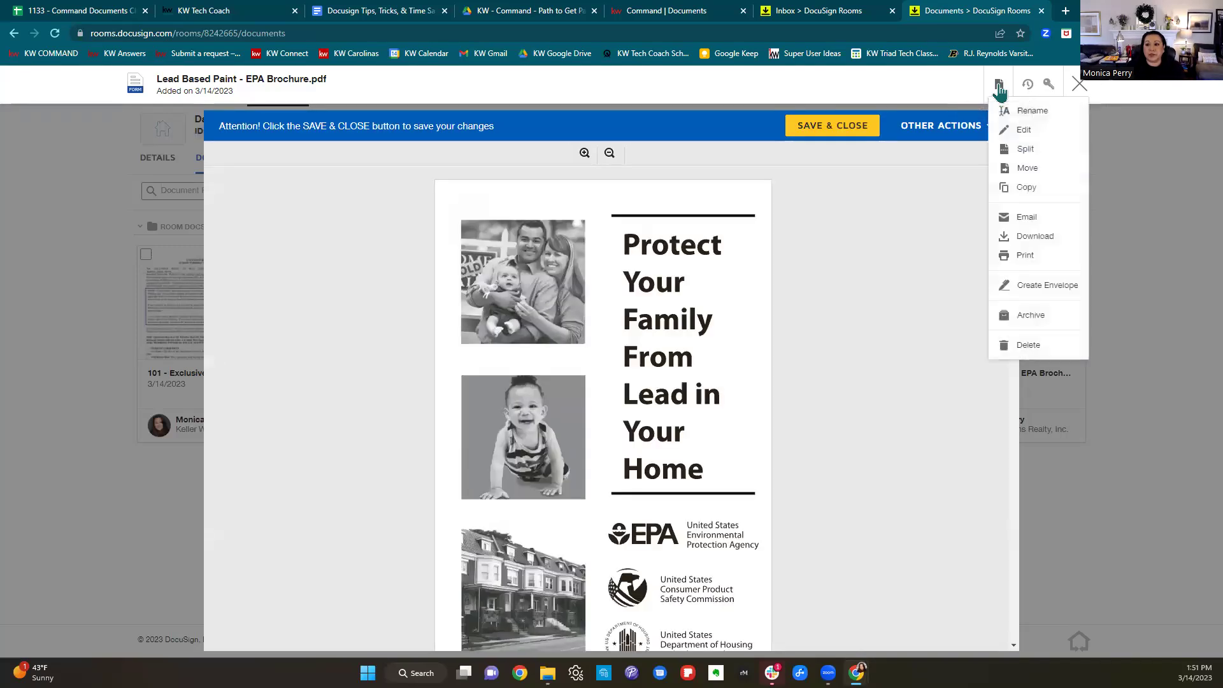
{"action": "left_click", "coordinate": [1027, 150]}
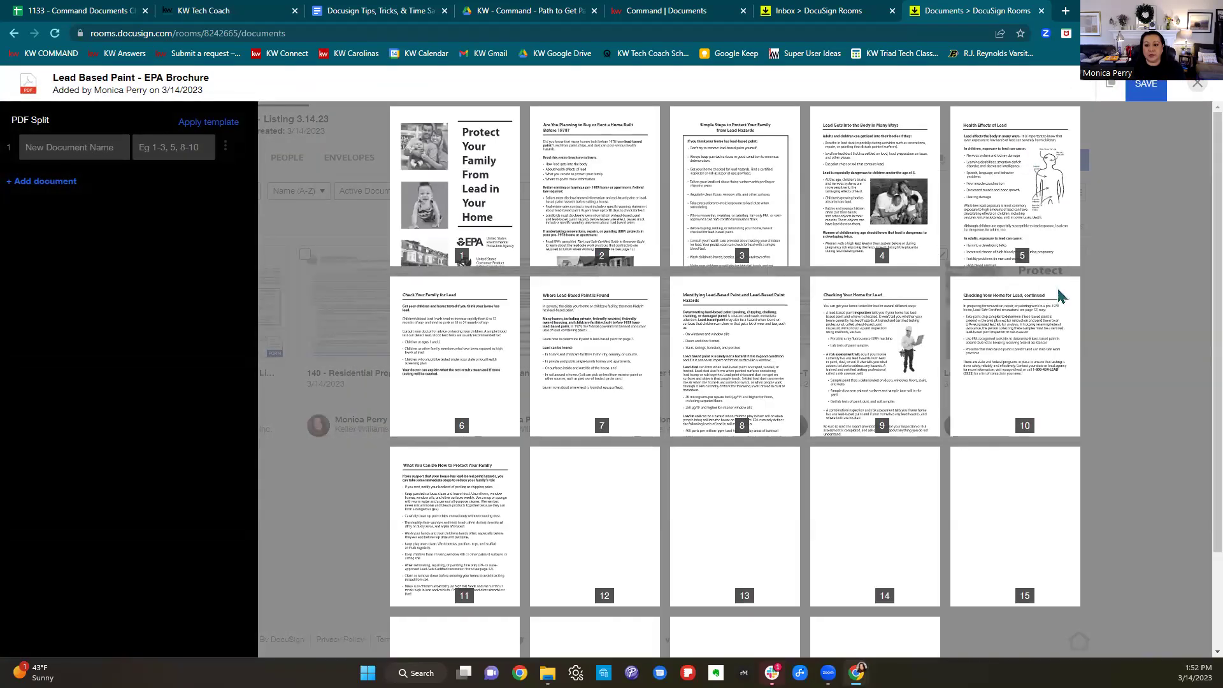
{"action": "scroll", "coordinate": [1071, 319], "scroll_direction": "down", "scroll_amount": 2}
{"action": "scroll", "coordinate": [1080, 332], "scroll_direction": "up", "scroll_amount": 2}
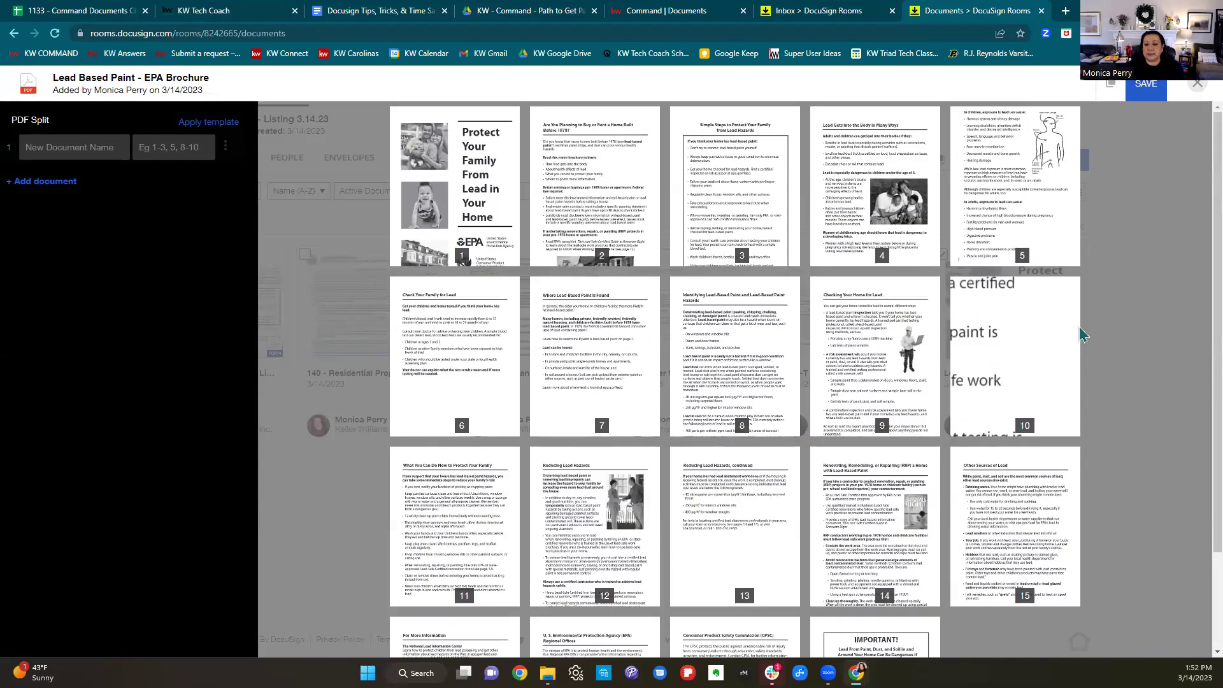
{"action": "left_click", "coordinate": [160, 147]}
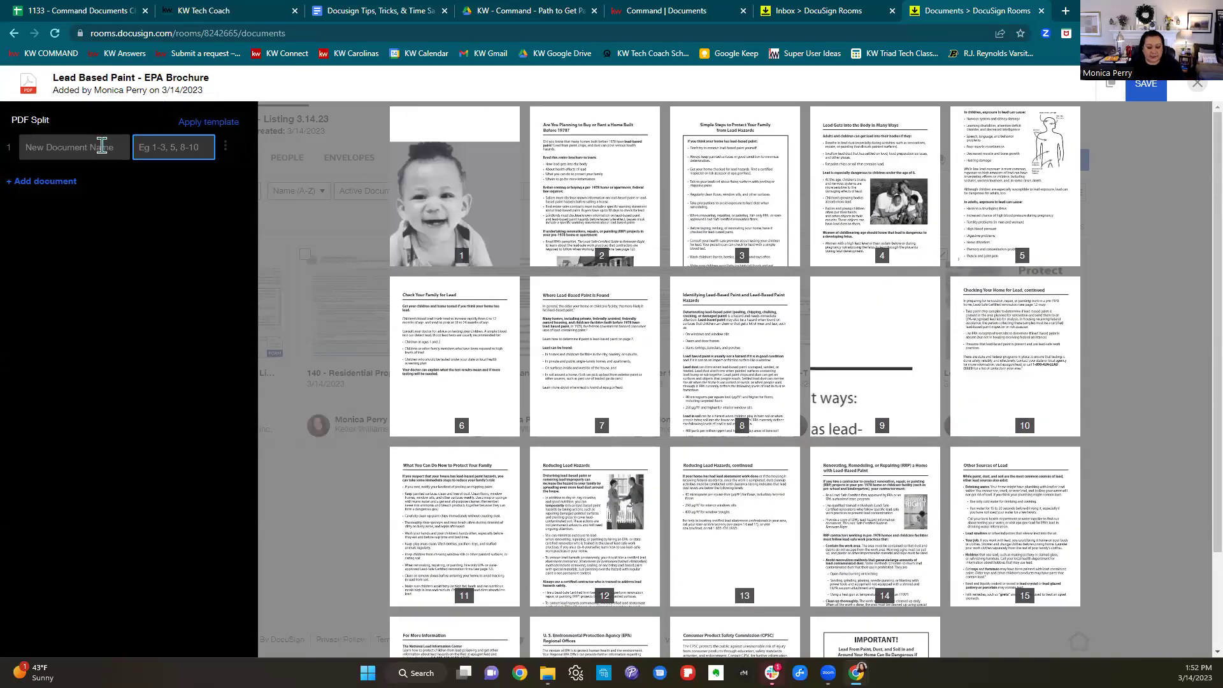
{"action": "left_click", "coordinate": [102, 146]}
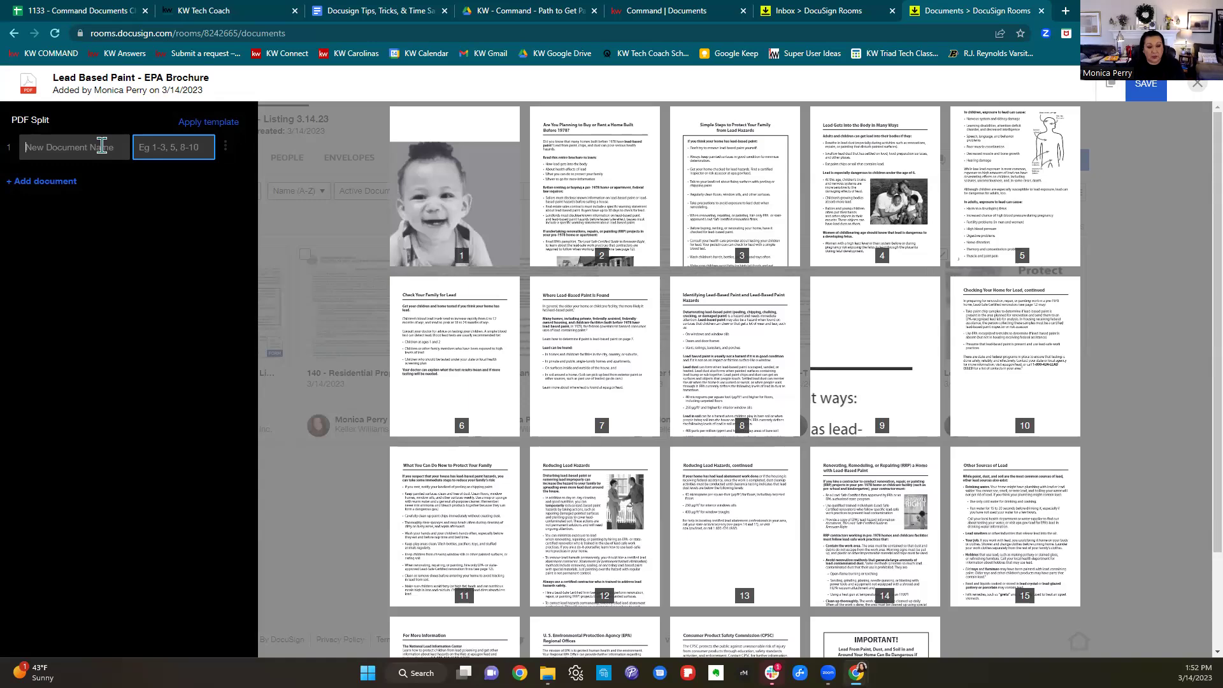
{"action": "type", "text": "RPD"}
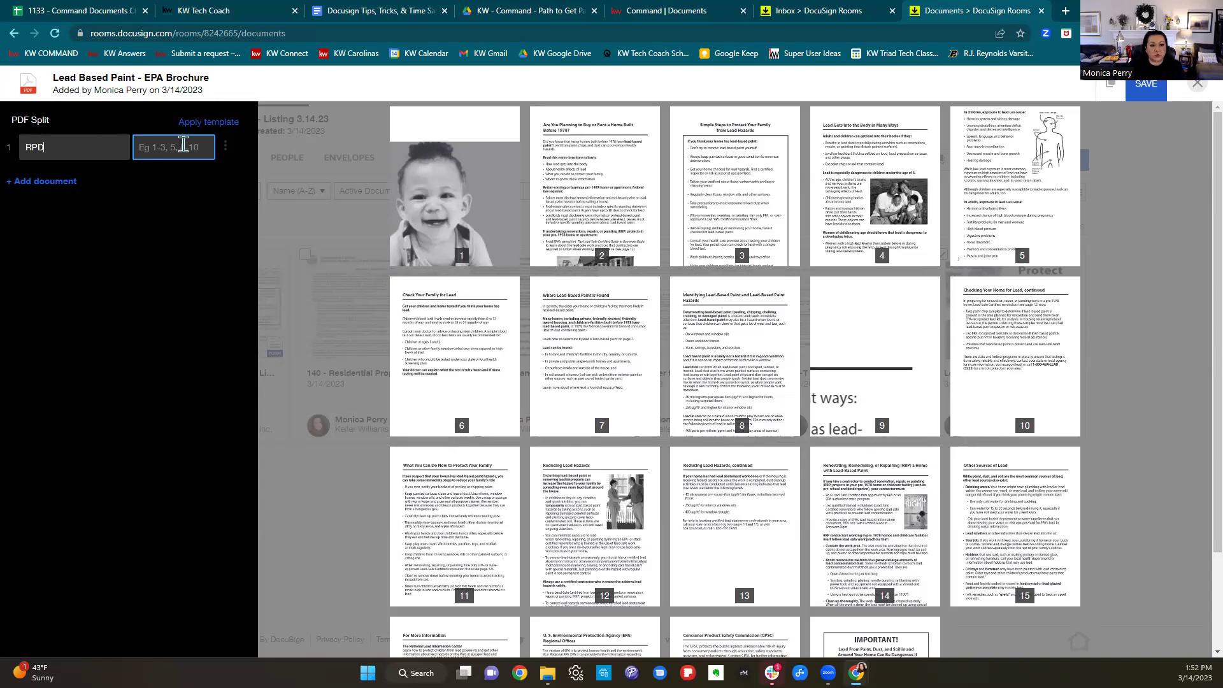
{"action": "type", "text": "1-4"}
Add MOG for page 5 and LBP for pages 6–7, then save the split.
{"action": "left_click", "coordinate": [25, 184]}
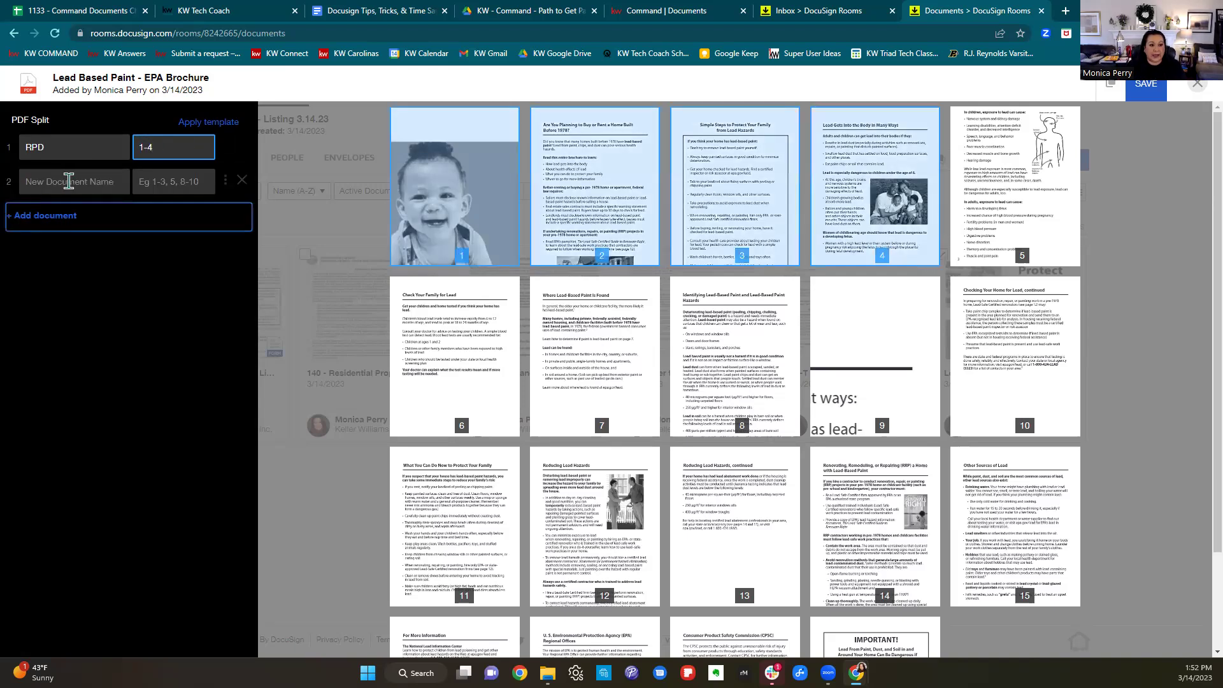
{"action": "left_click", "coordinate": [69, 182]}
{"action": "type", "text": "MOG"}
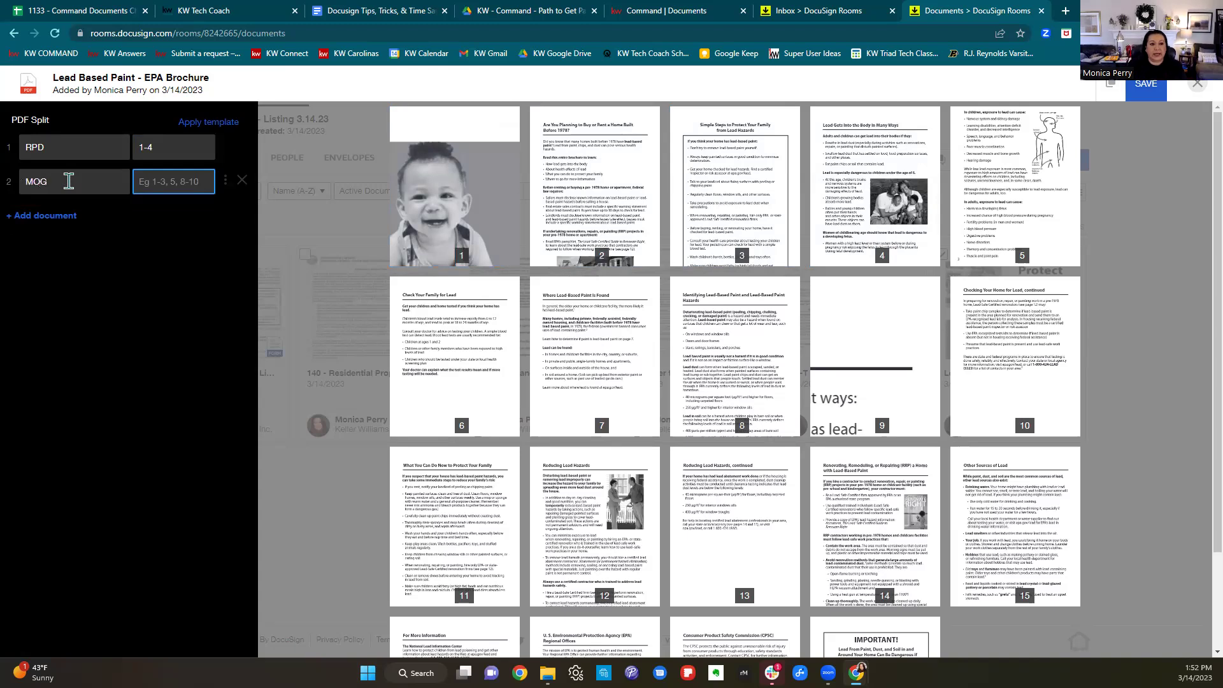
{"action": "type", "text": "5"}
{"action": "left_click", "coordinate": [60, 220]}
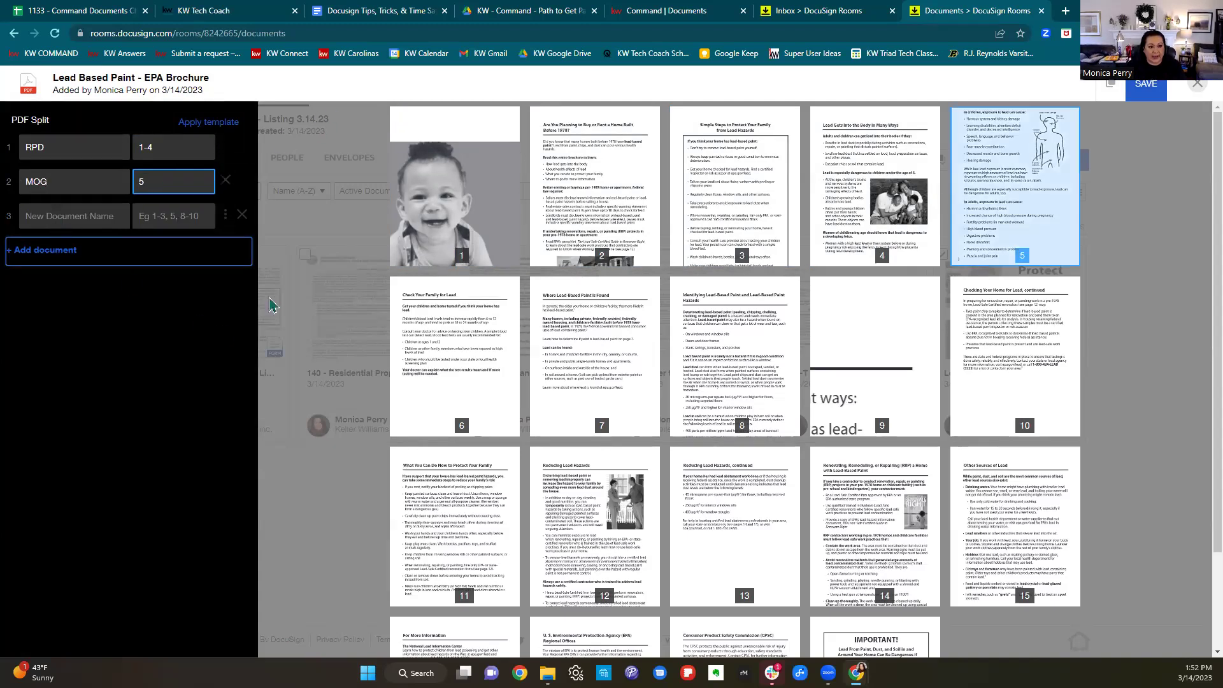
{"action": "left_click", "coordinate": [60, 215]}
{"action": "type", "text": "LBP"}
{"action": "left_click", "coordinate": [186, 222]}
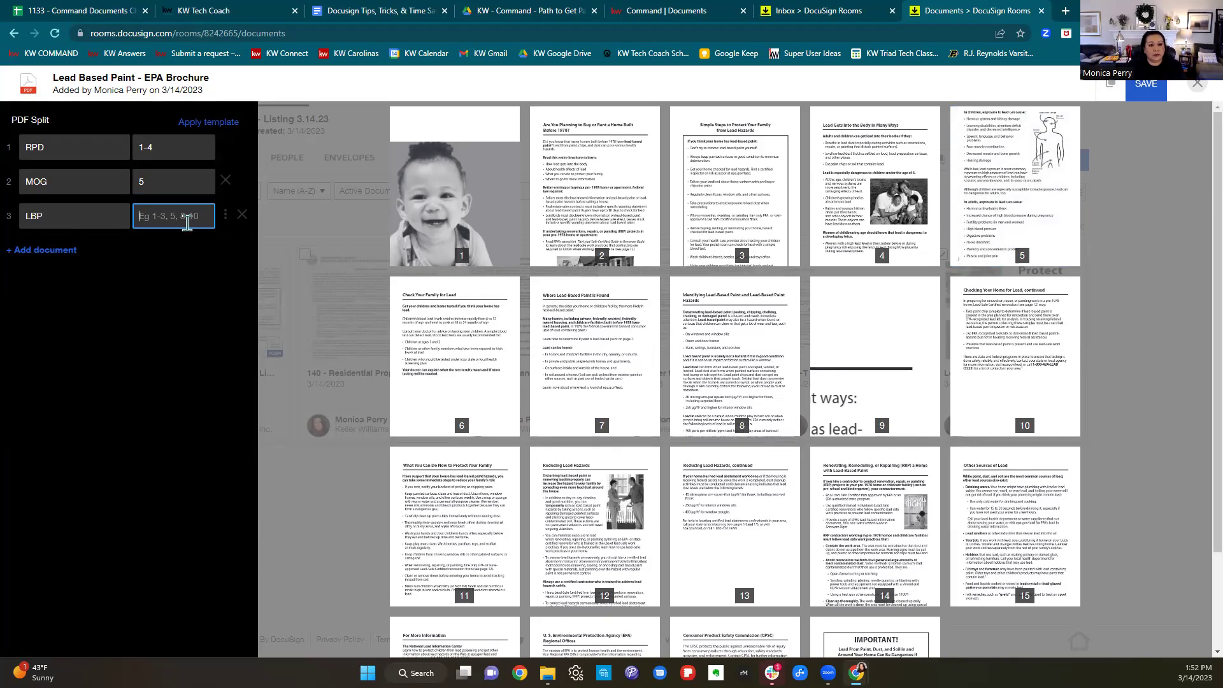
{"action": "type", "text": "6-7"}
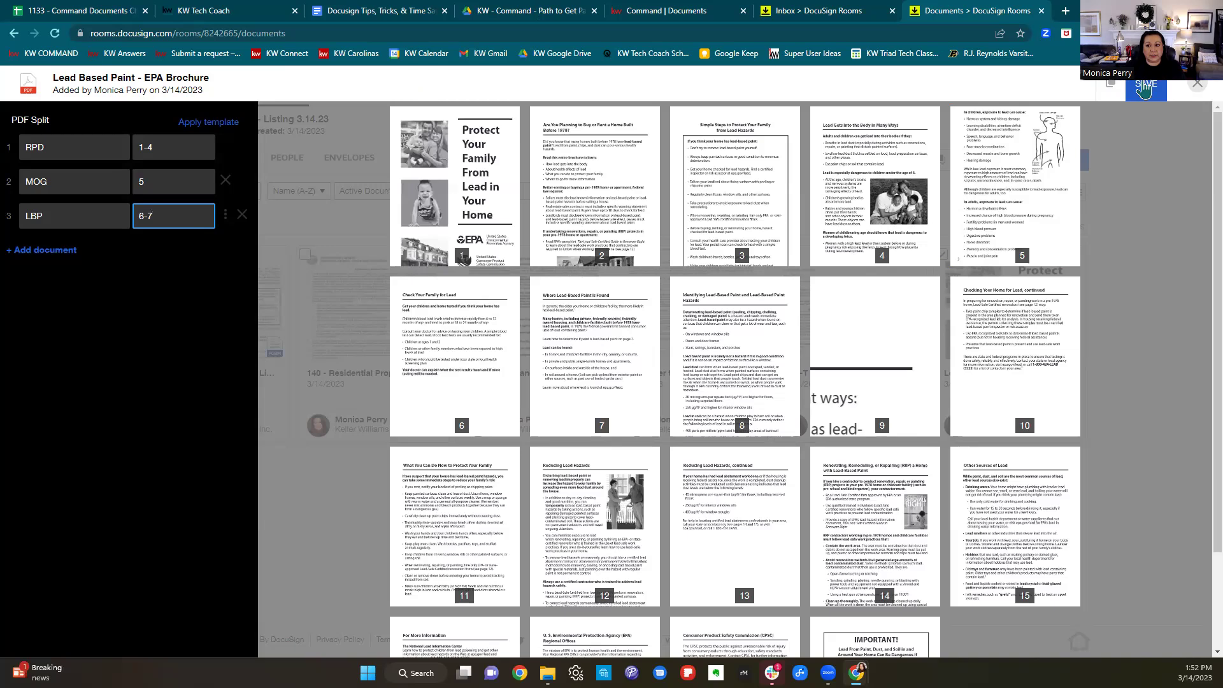
{"action": "left_click", "coordinate": [1145, 91]}
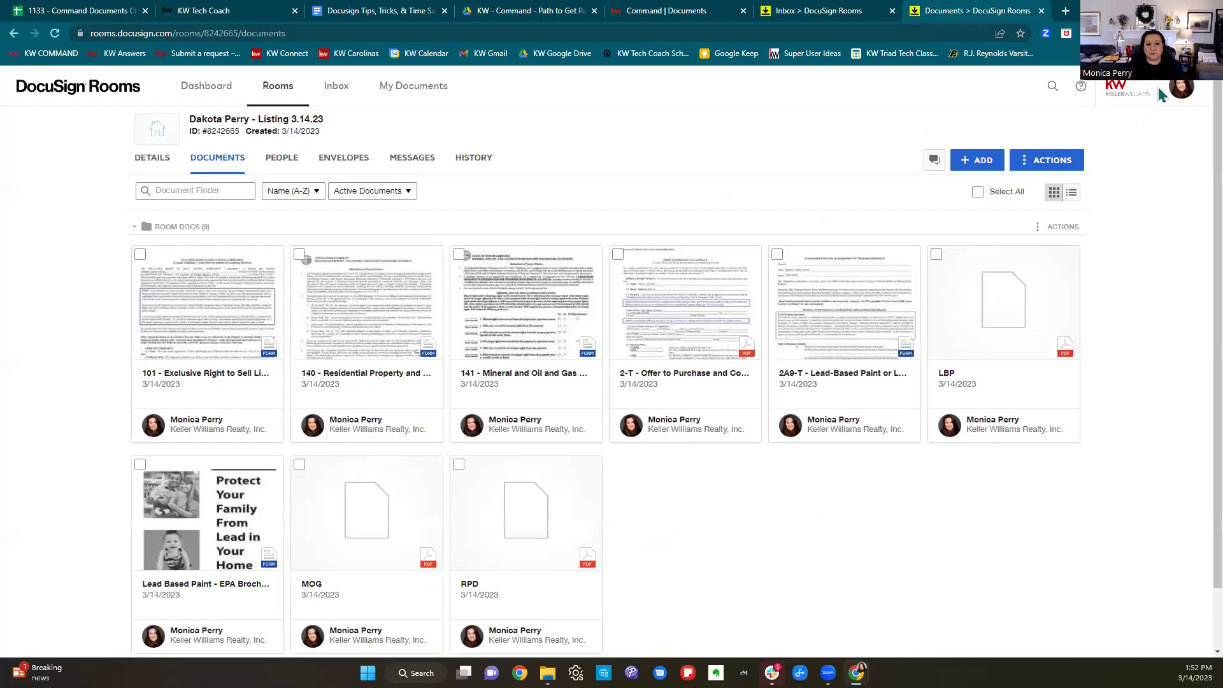
Review and close the new LBP PDF, then return to the Tips, Tricks, & Time Savers guide.
{"action": "scroll", "coordinate": [1198, 328], "scroll_direction": "down", "scroll_amount": 2}
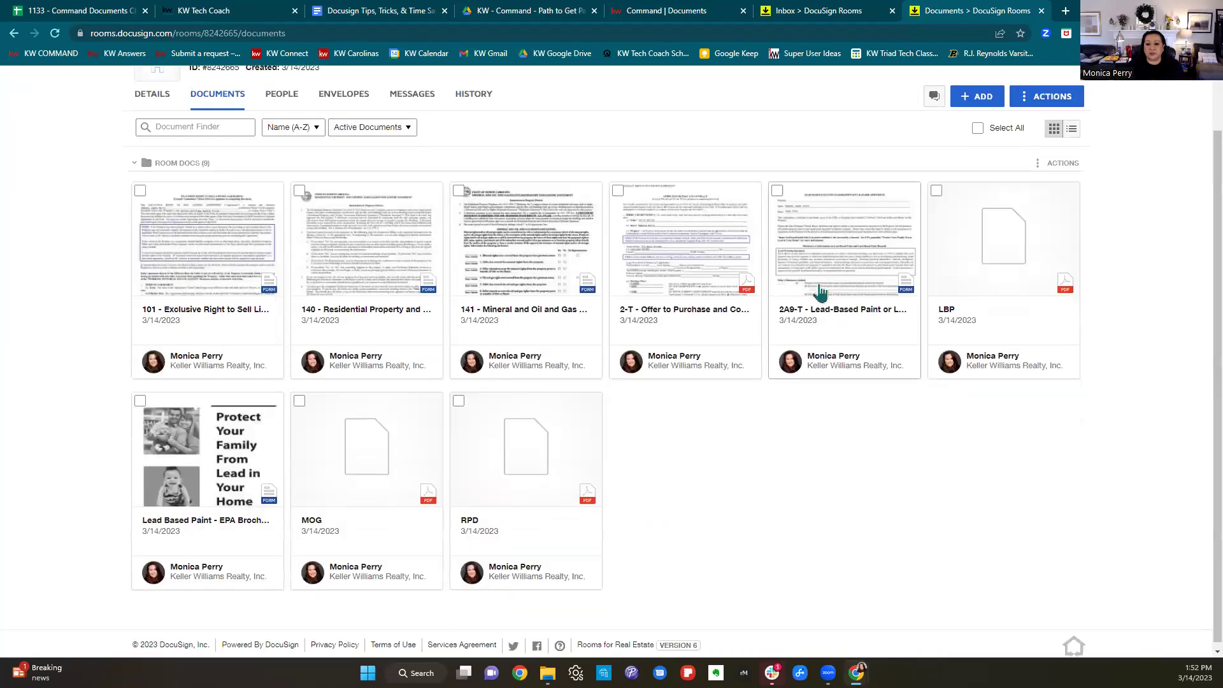
{"action": "scroll", "coordinate": [1007, 333], "scroll_direction": "down", "scroll_amount": 1}
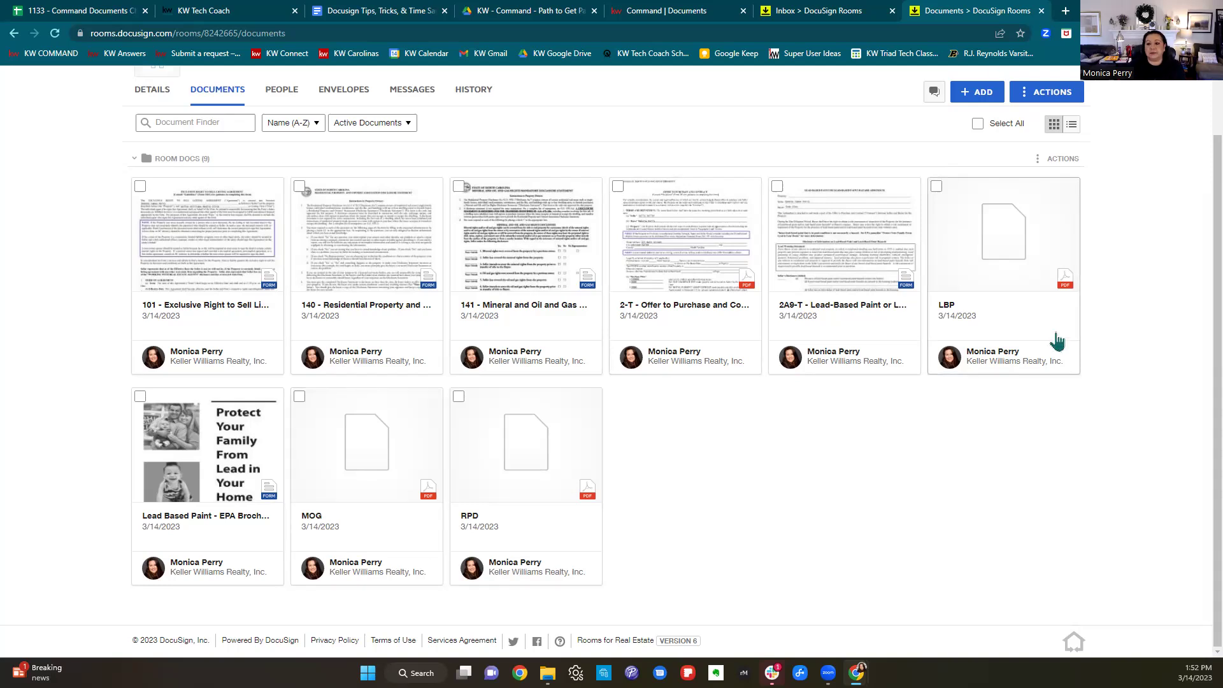
{"action": "left_click", "coordinate": [1032, 305]}
{"action": "scroll", "coordinate": [1033, 305], "scroll_direction": "down", "scroll_amount": 20}
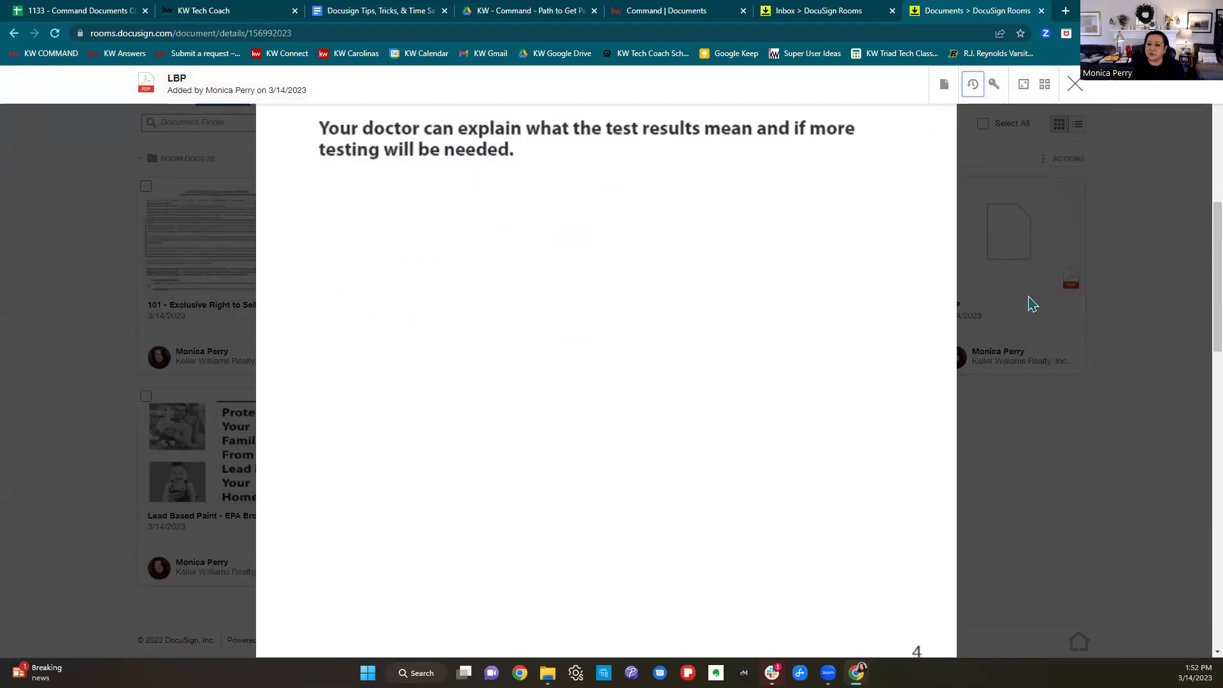
{"action": "left_click", "coordinate": [1076, 84]}
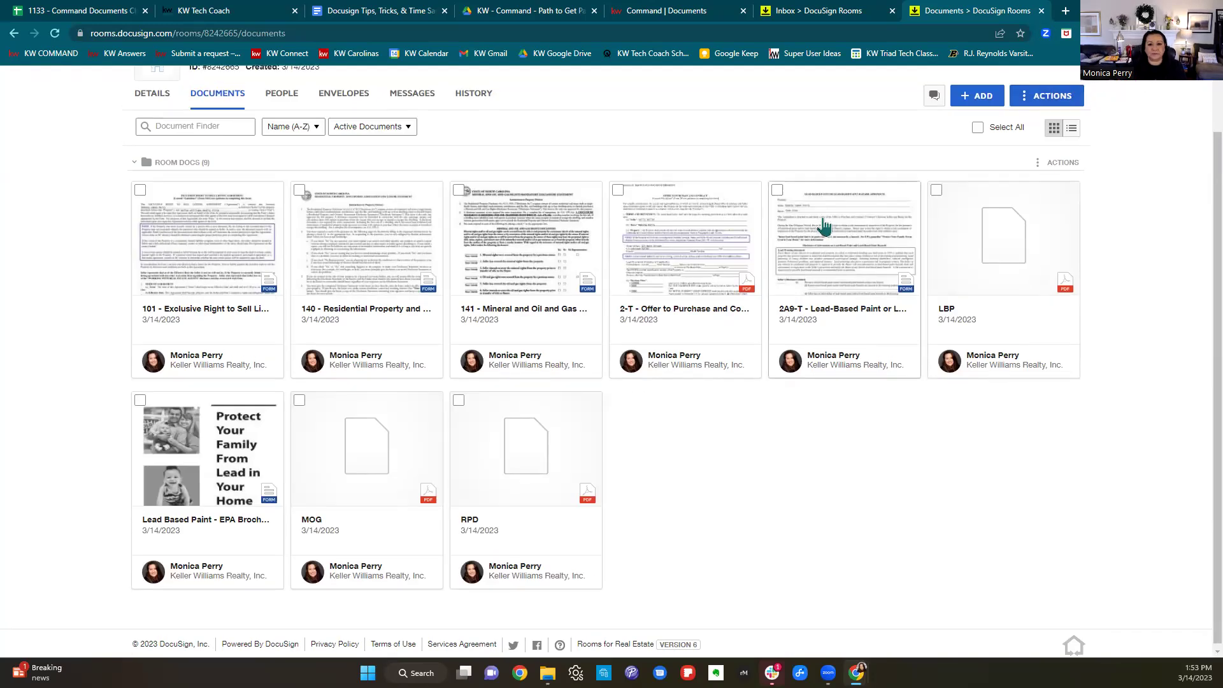
{"action": "scroll", "coordinate": [797, 220], "scroll_direction": "up", "scroll_amount": 2}
{"action": "left_click", "coordinate": [363, 11]}
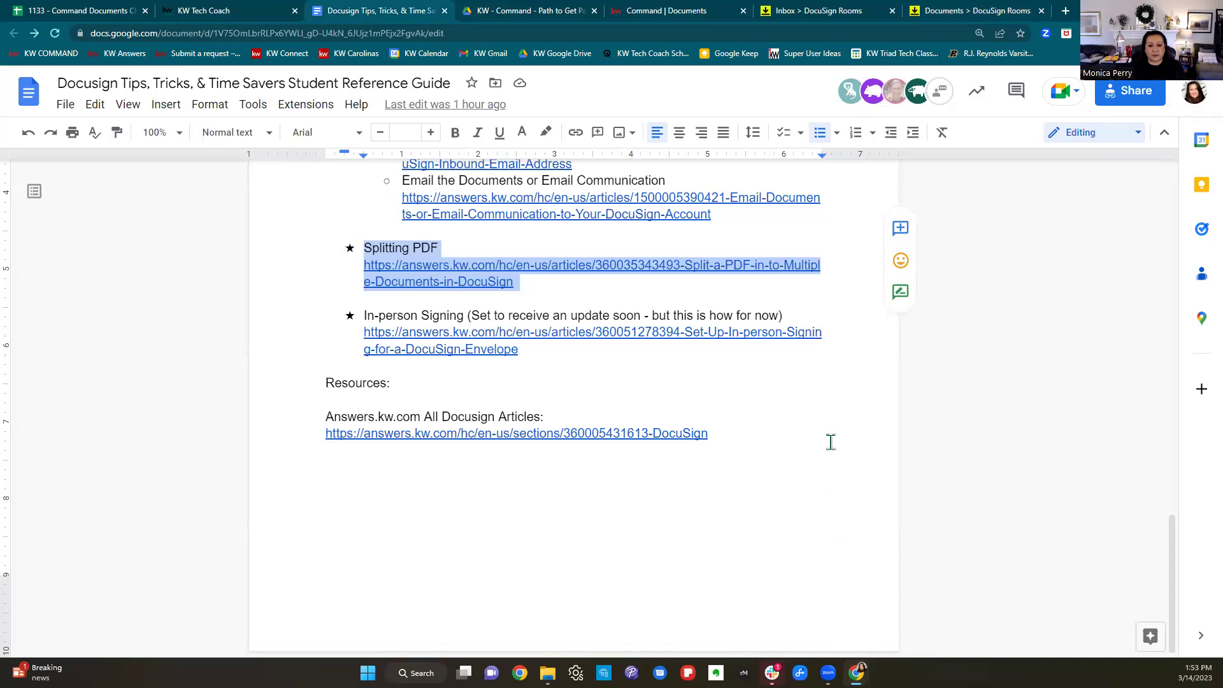
{"action": "scroll", "coordinate": [831, 443], "scroll_direction": "up", "scroll_amount": 4}
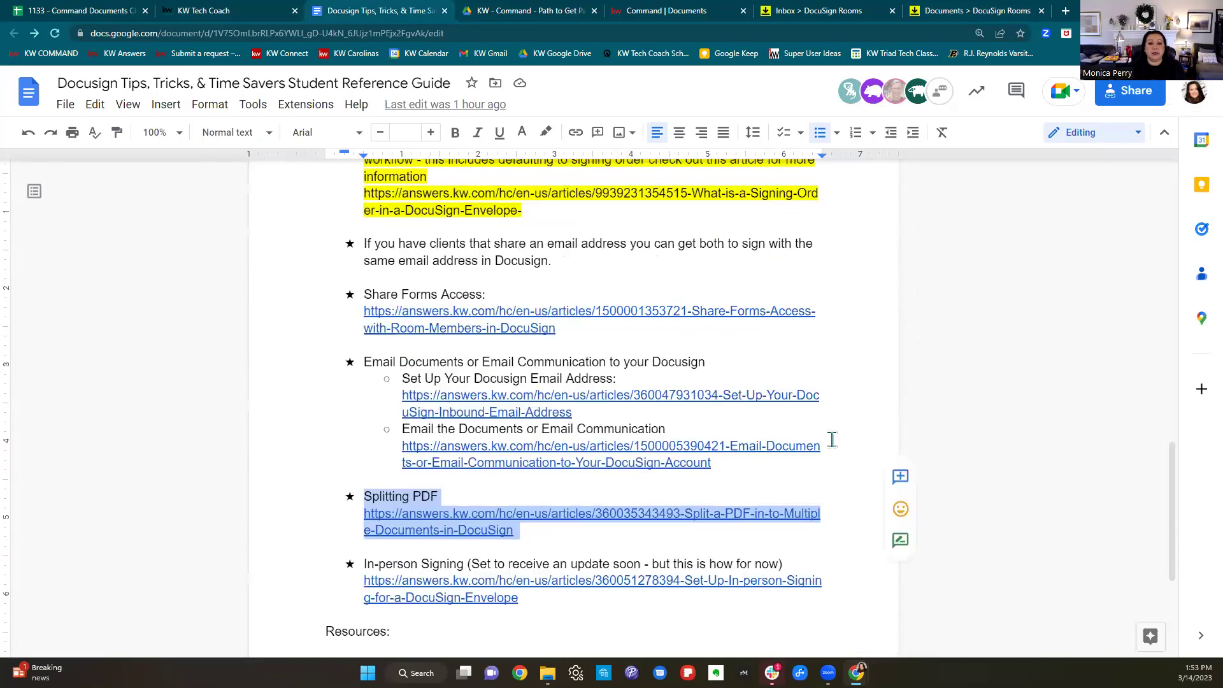
{"action": "scroll", "coordinate": [832, 440], "scroll_direction": "up", "scroll_amount": 15}
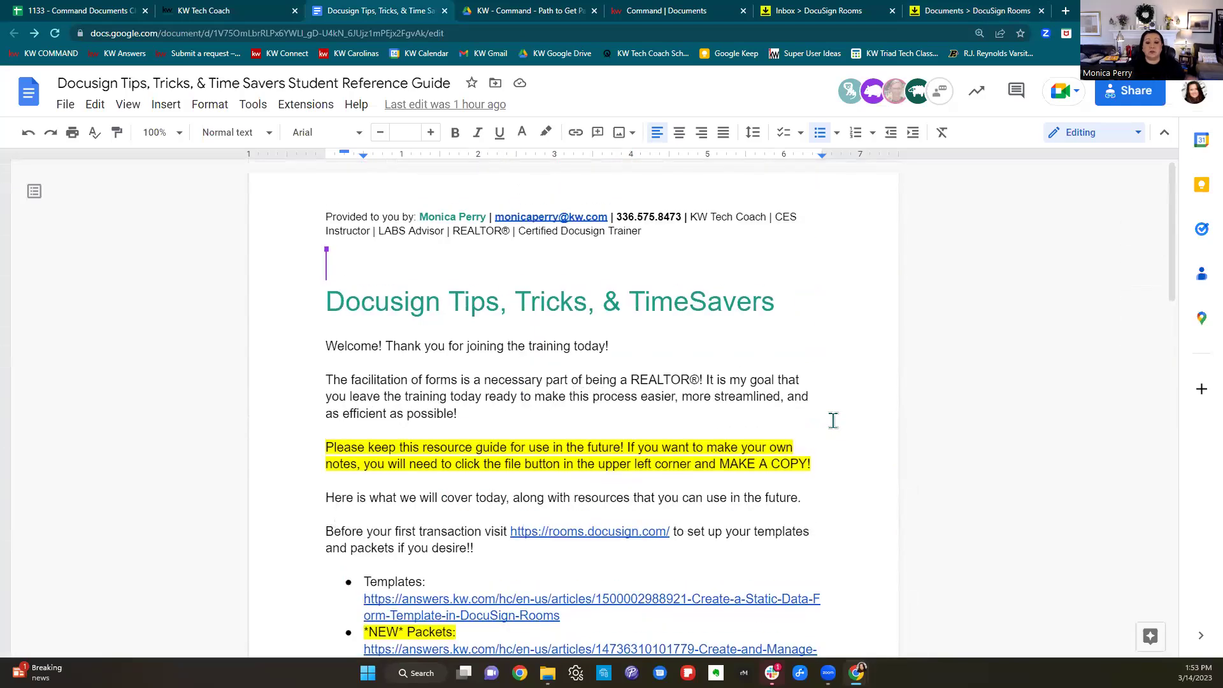
{"action": "scroll", "coordinate": [844, 392], "scroll_direction": "down", "scroll_amount": 3}
{"action": "scroll", "coordinate": [854, 413], "scroll_direction": "down", "scroll_amount": 1}
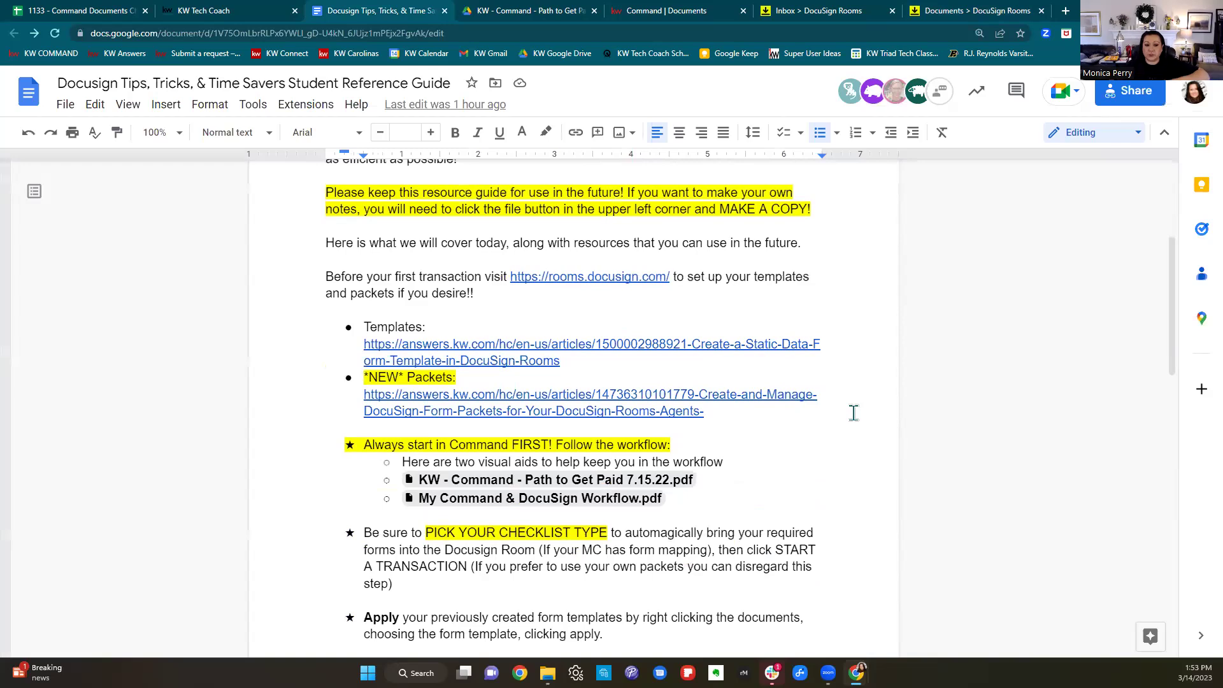